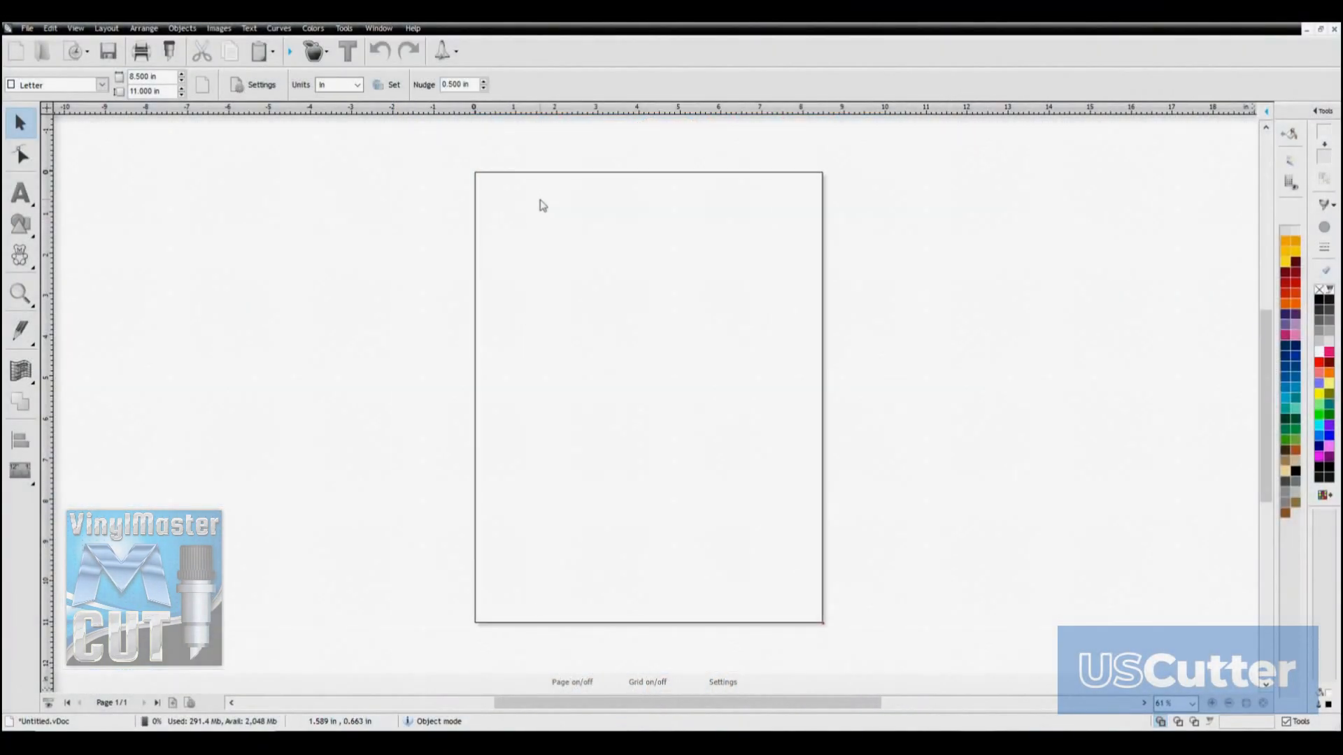
left_click(540, 201)
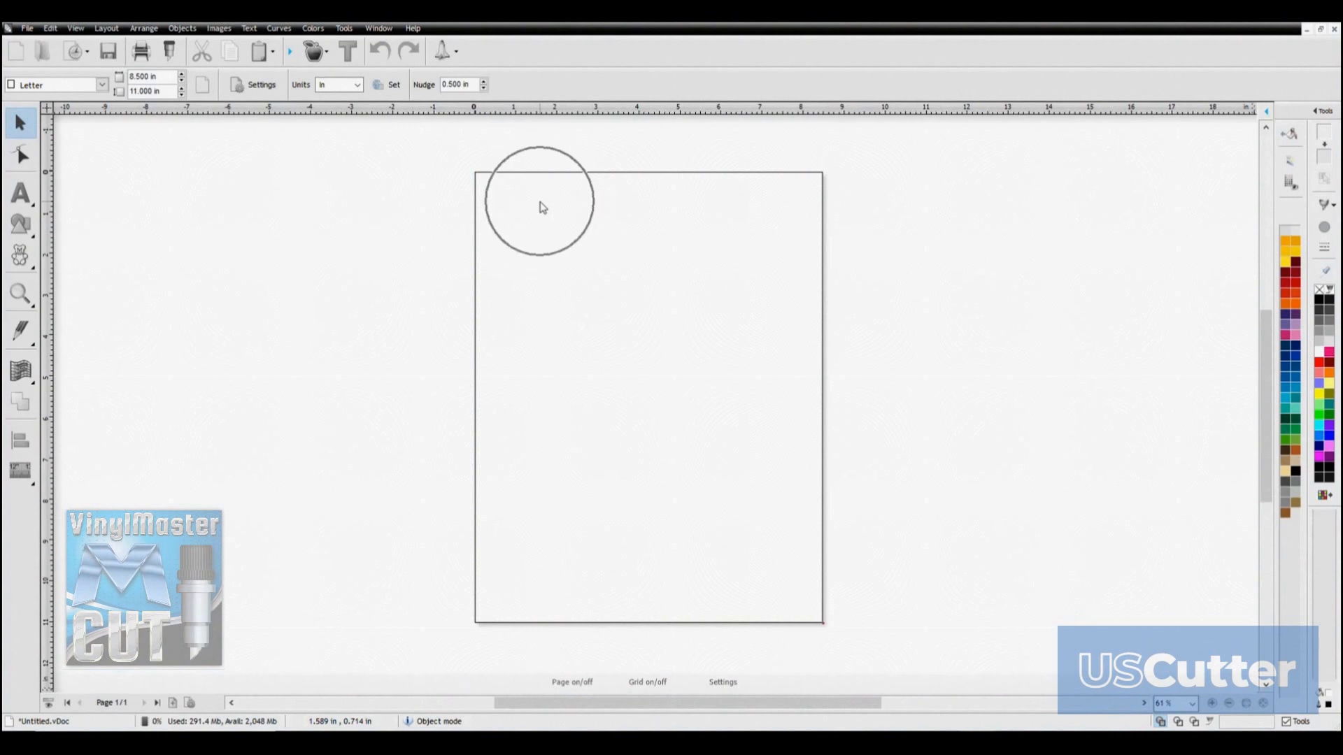
left_click(544, 203)
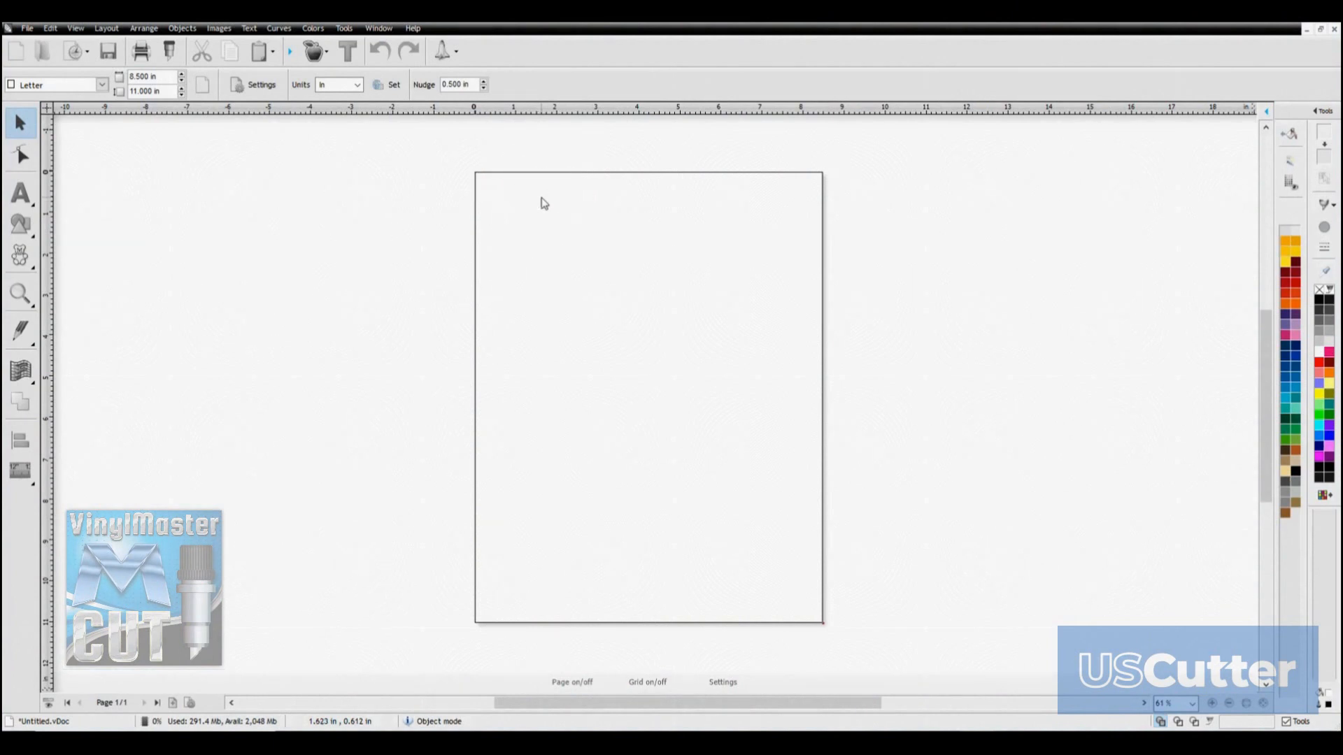
left_click(483, 180)
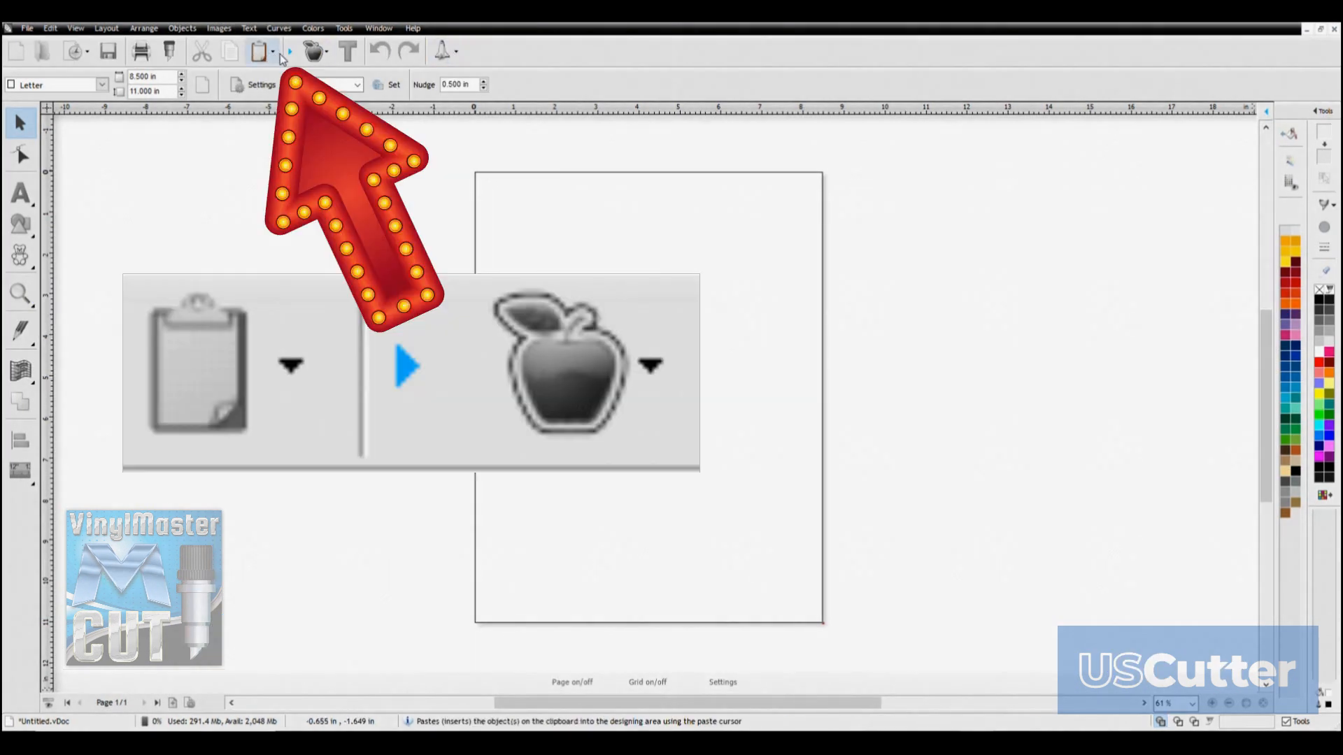
Reveal the advanced tools, including Order and Snap, in the main toolbar
key("ctrl")
key("ctrl")
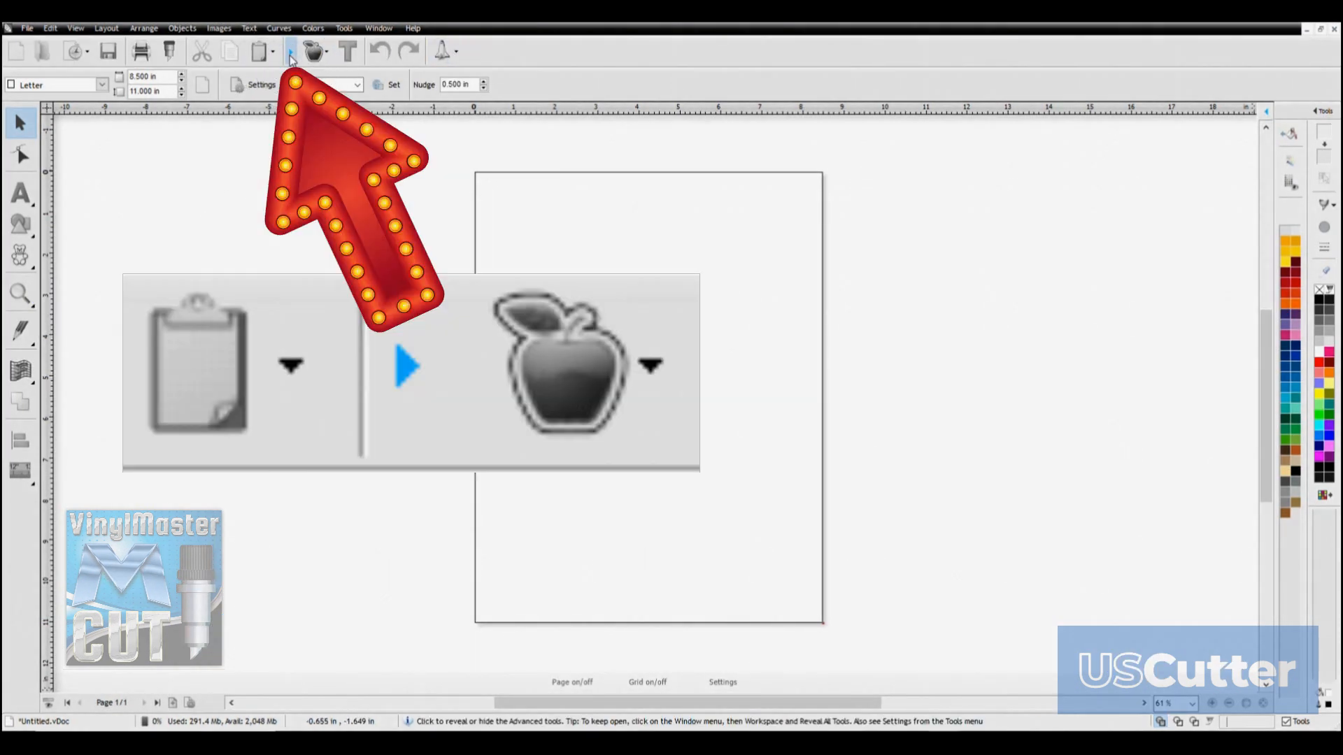
left_click(291, 53)
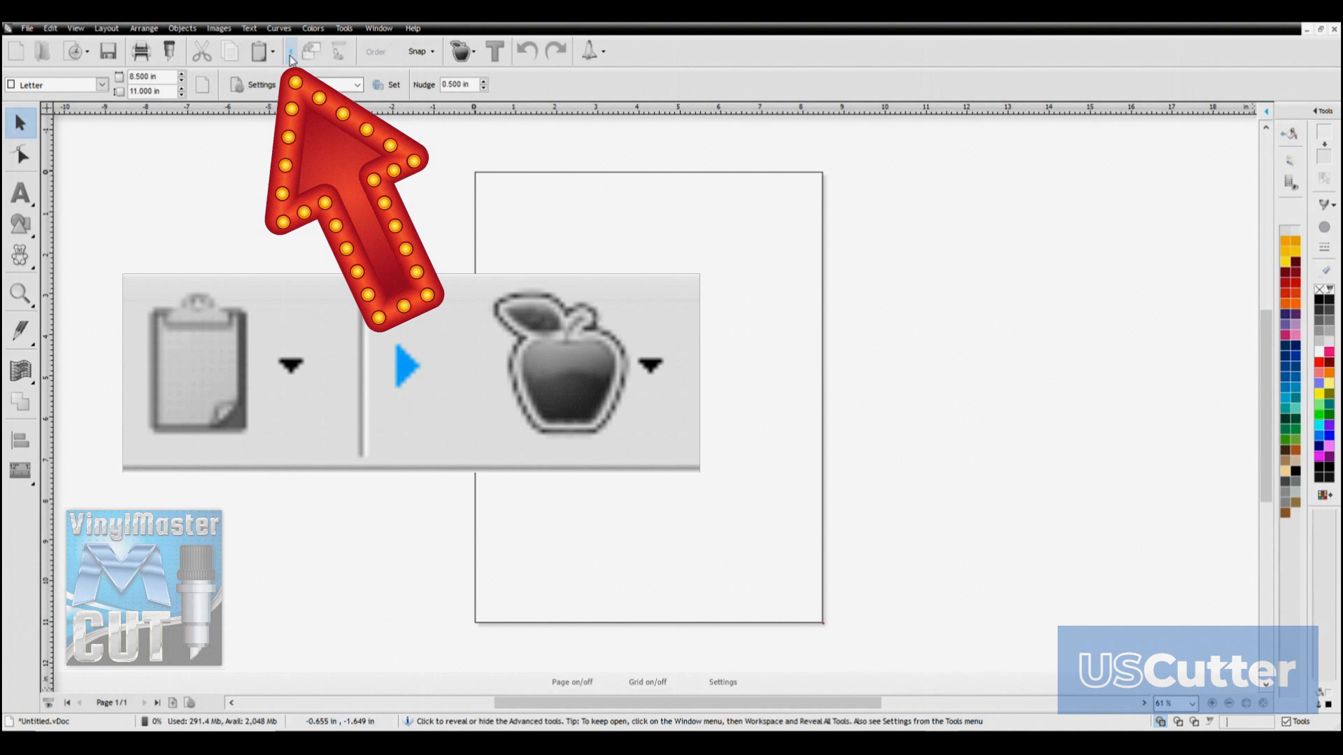
key("ctrl")
key("ctrl")
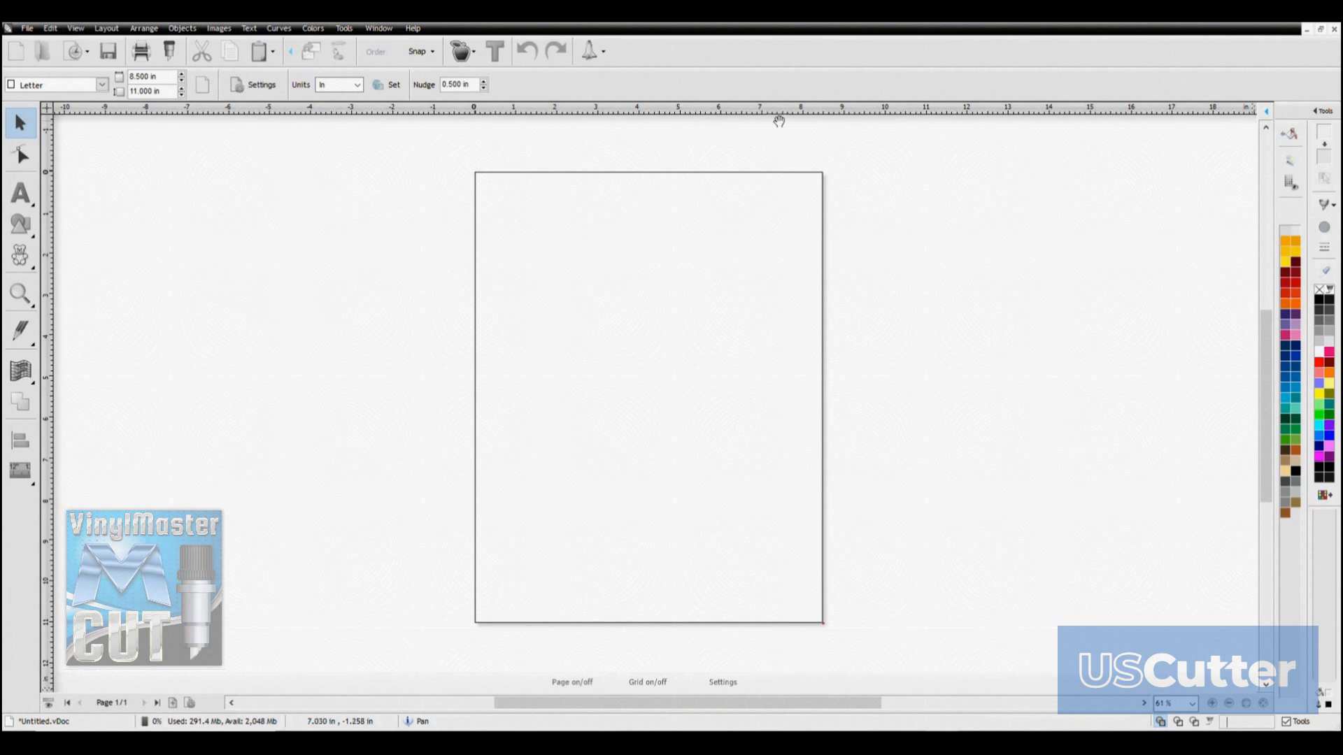
Show the Pages and Objects docker and expand the Object Manager & Properties beside the page
key("ctrl")
key("ctrl")
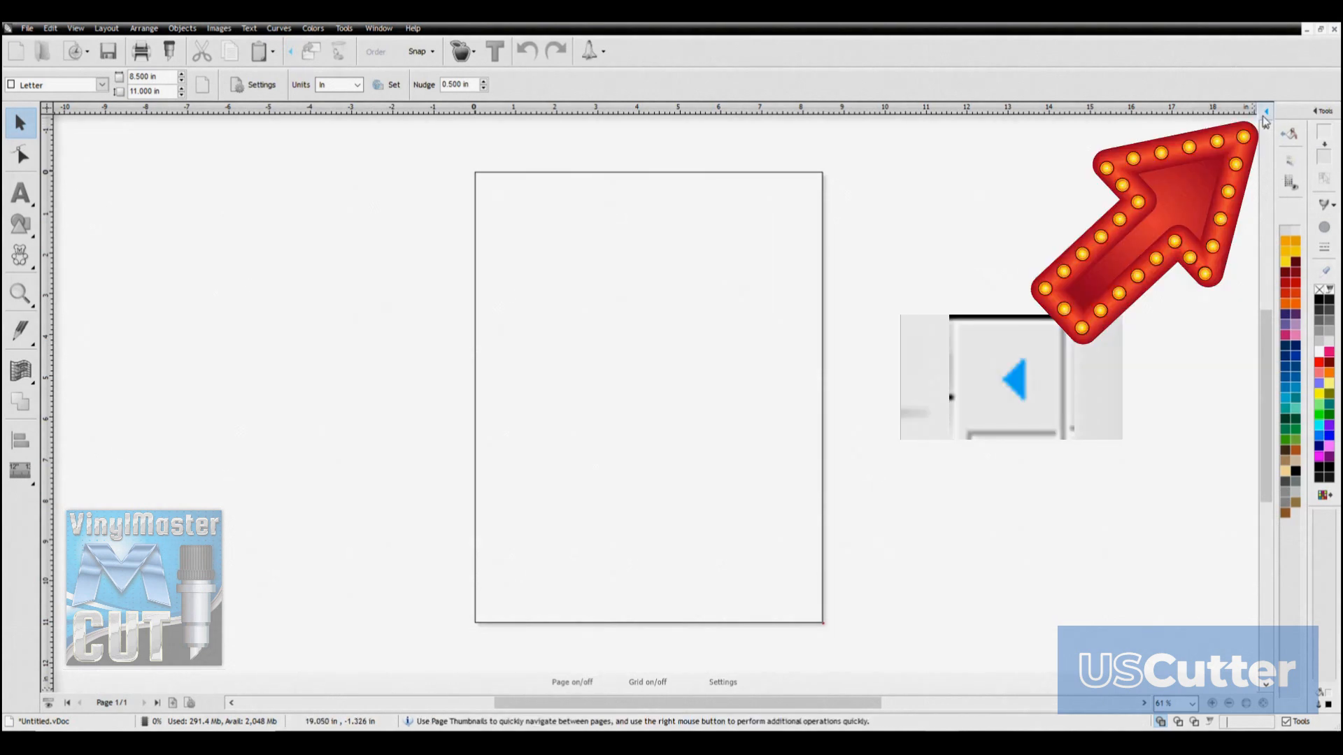
key("ctrl")
left_click(1265, 112)
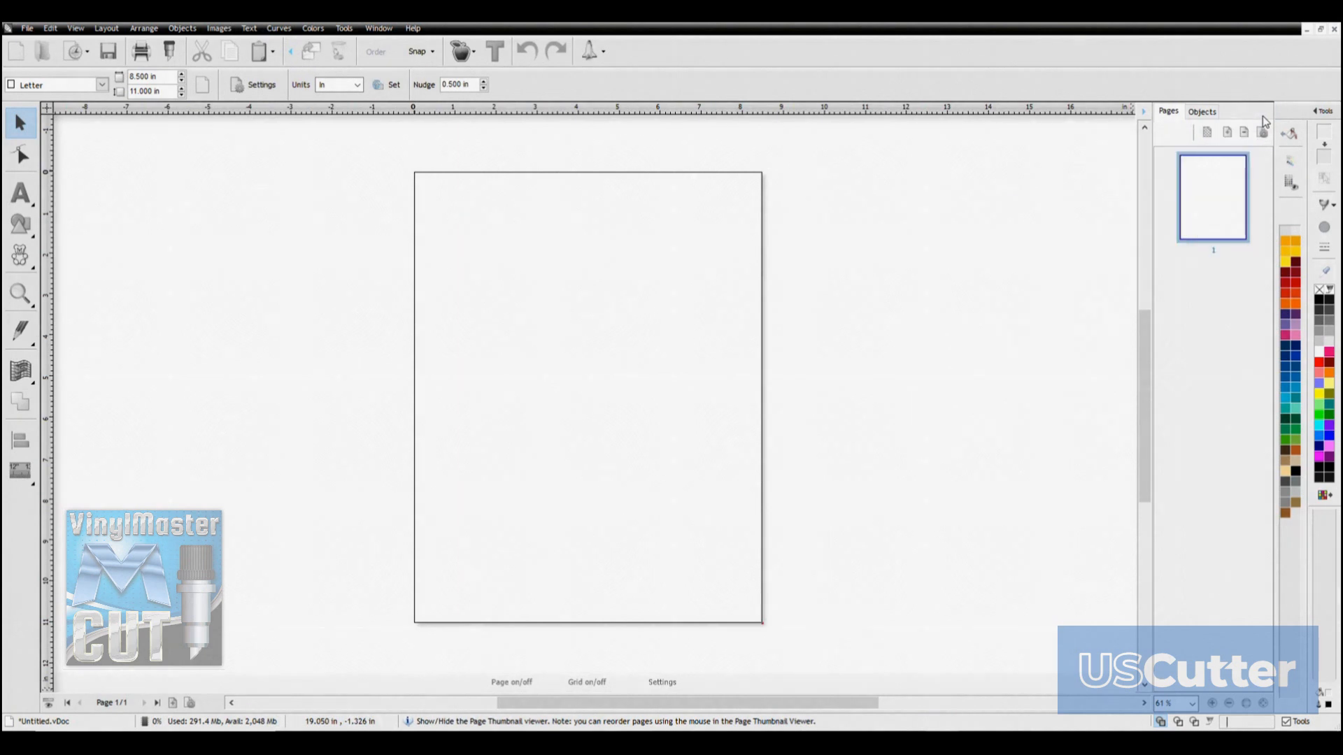
left_click(1316, 115)
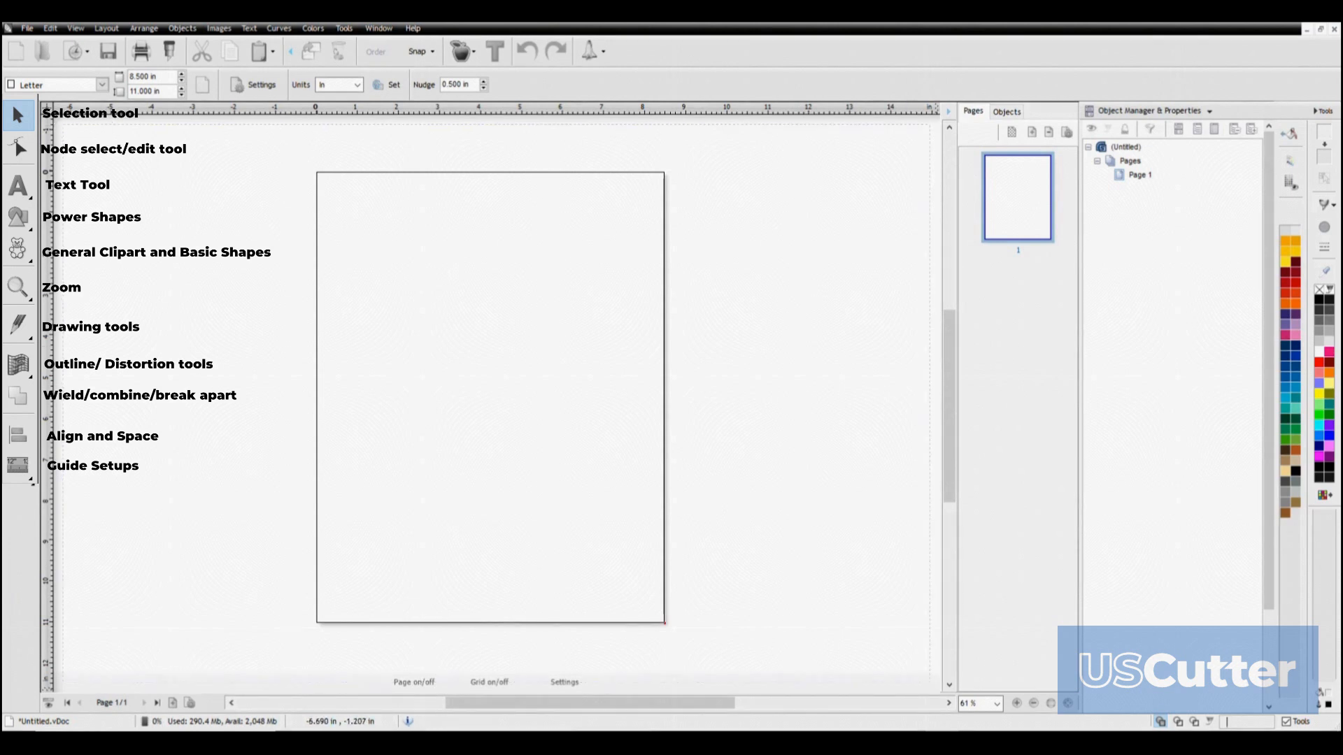
left_click_drag(338, 210, 627, 481)
left_click_drag(396, 227, 648, 378)
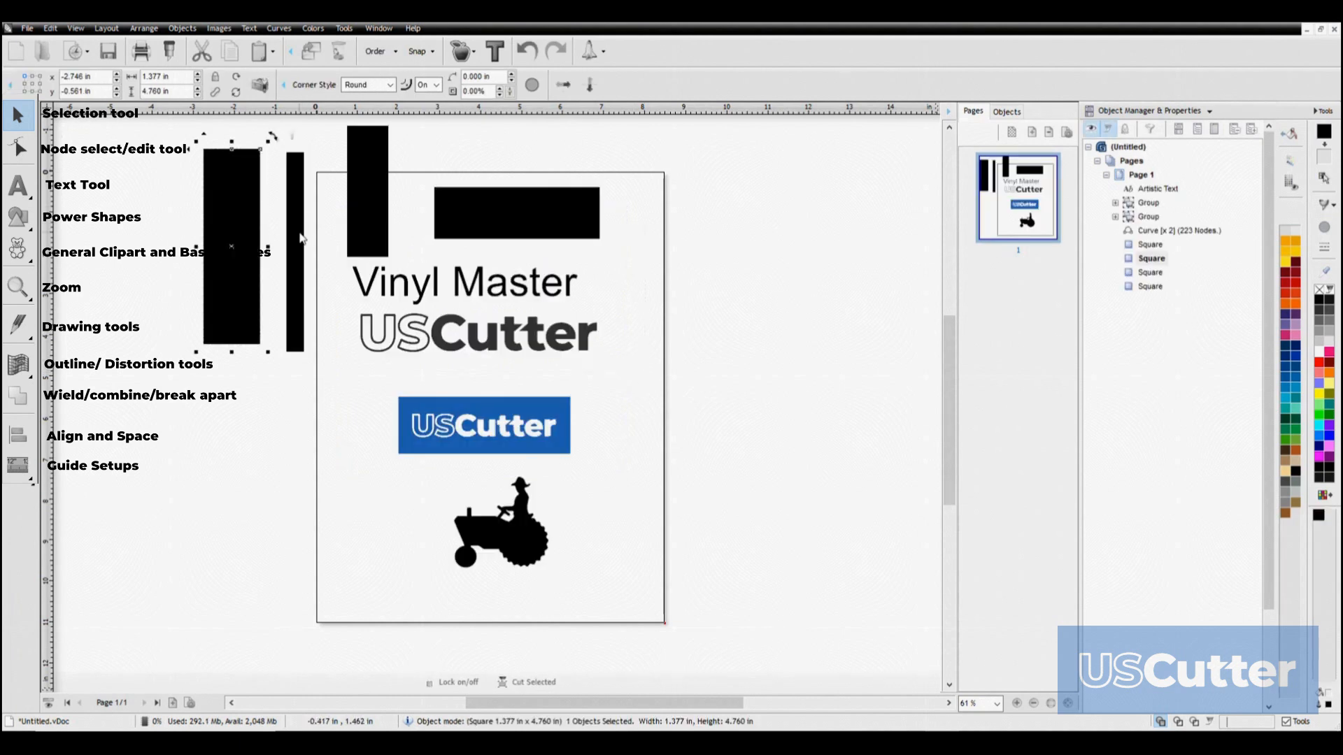
Select the black rectangles, the Vinyl Master text, both USCutter logos and the tractor in turn to compare the options offered for each object
left_click(408, 286)
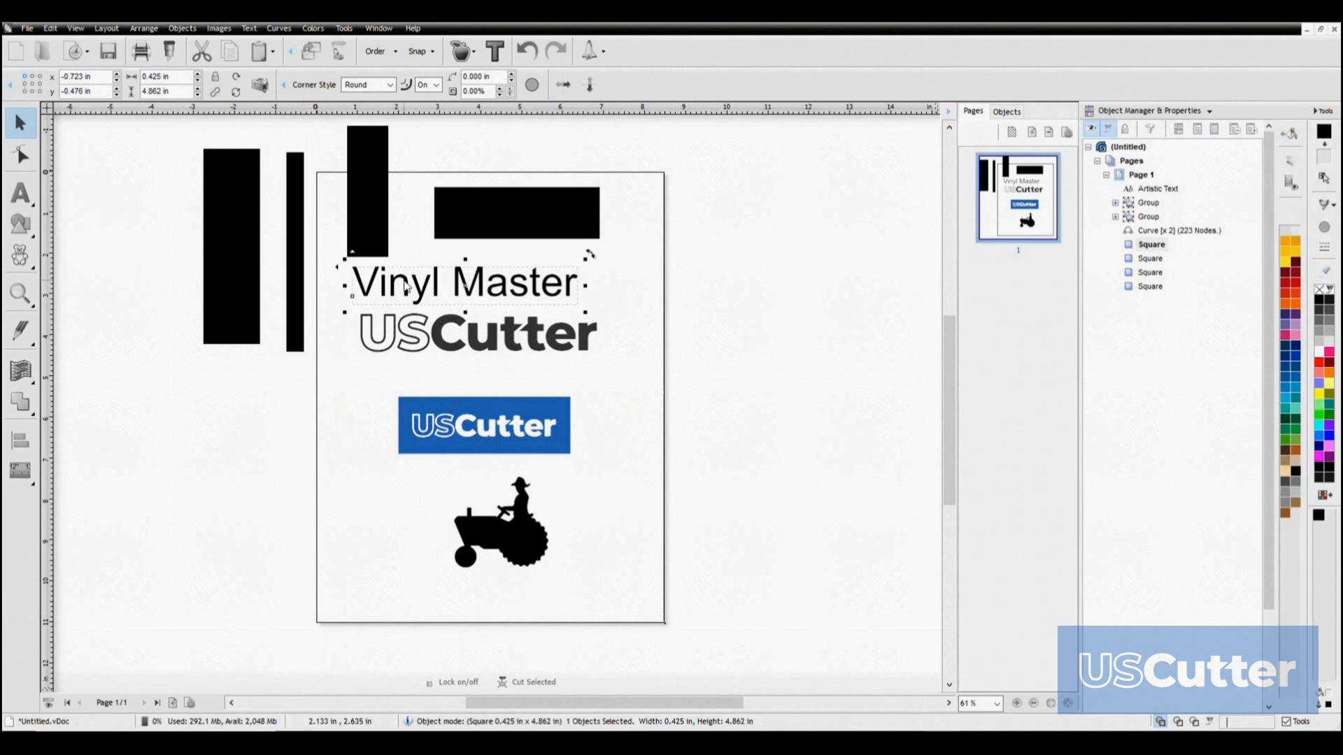
left_click(510, 219)
left_click(472, 349)
left_click(459, 442)
left_click(485, 542)
left_click(231, 212)
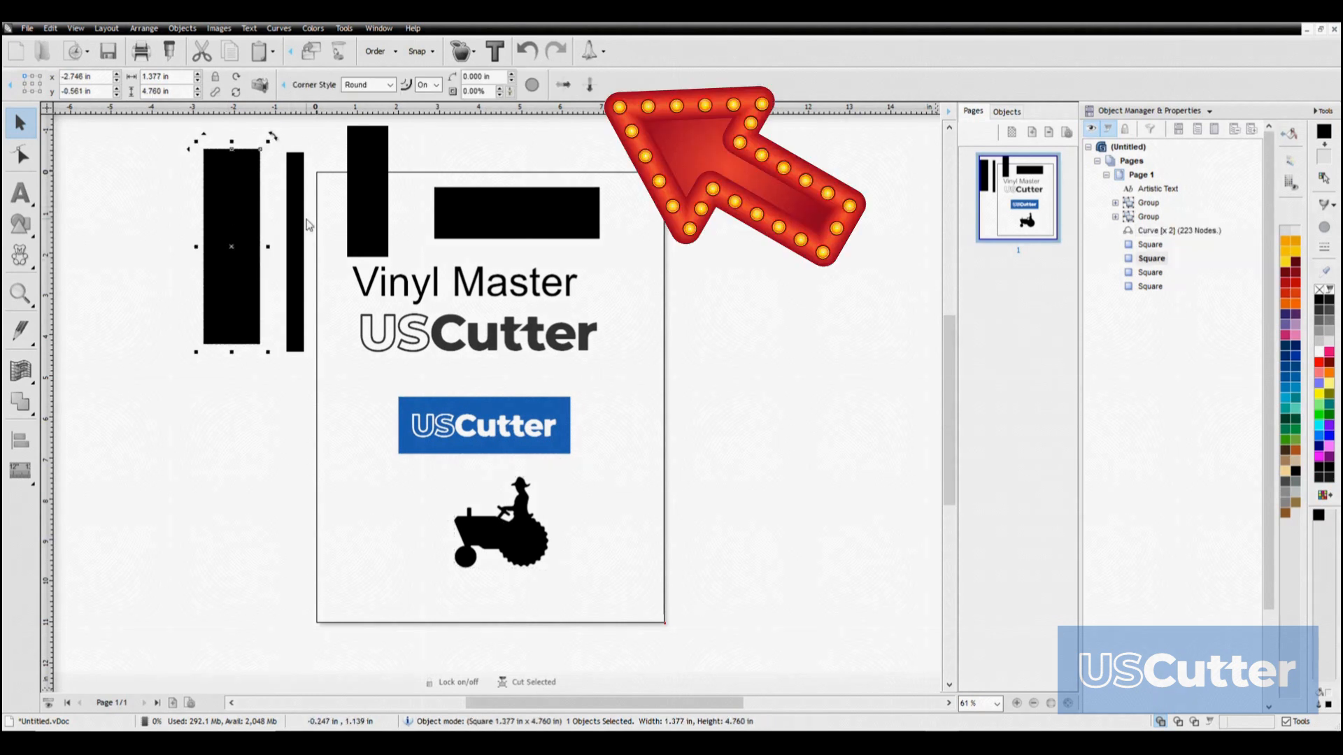
left_click(301, 238)
left_click(406, 287)
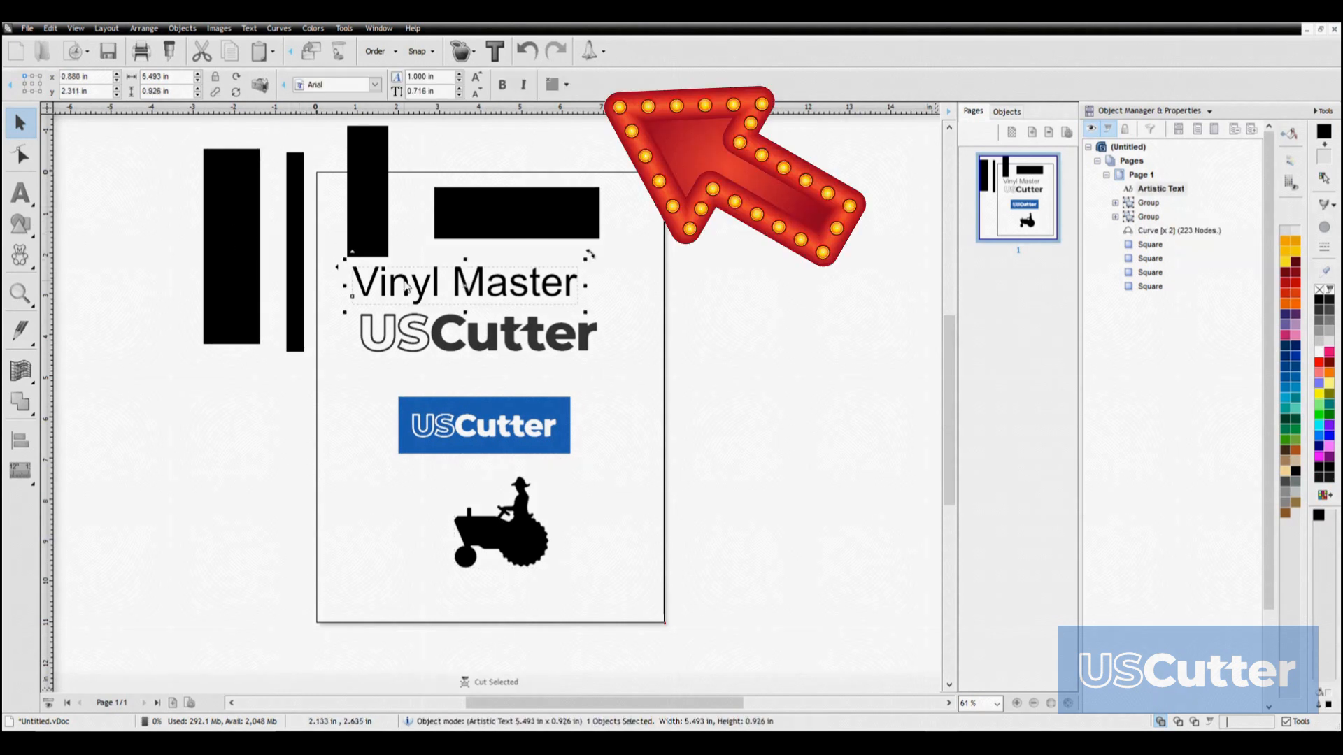
left_click(512, 220)
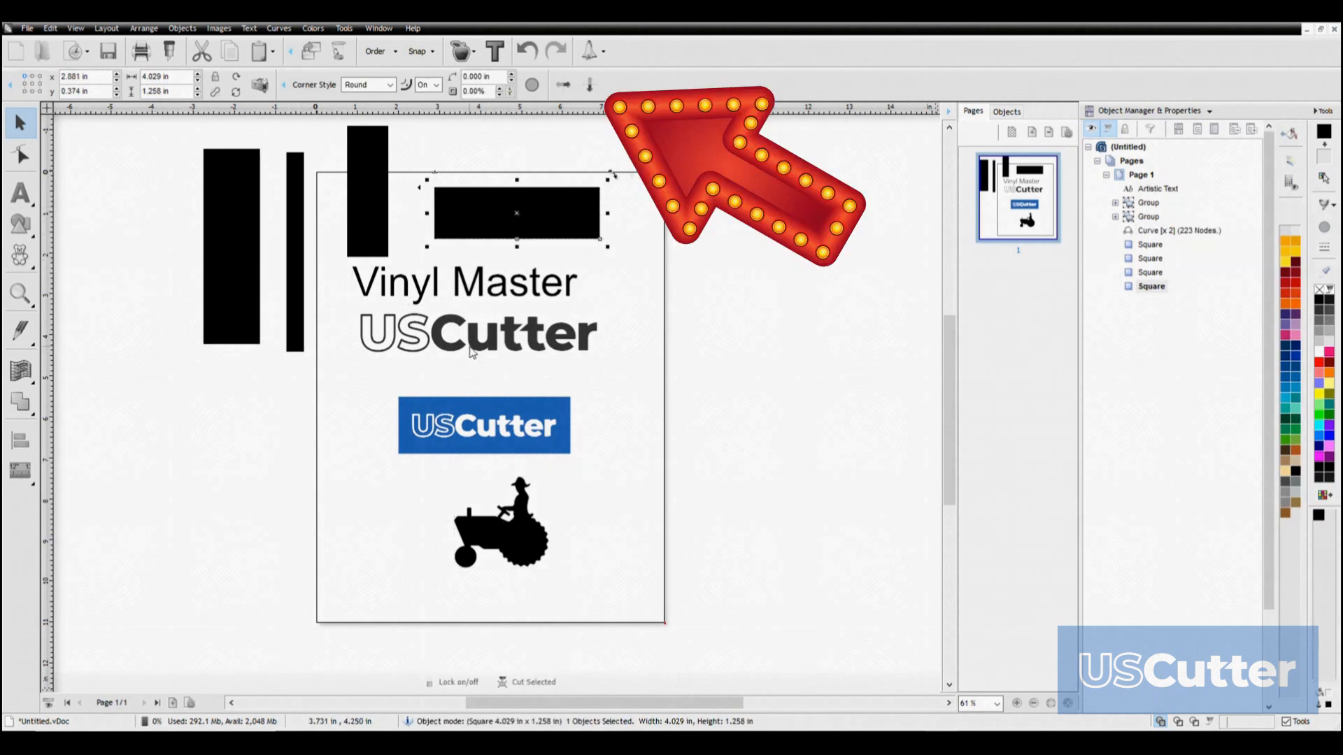
left_click(472, 349)
left_click(461, 443)
left_click(485, 544)
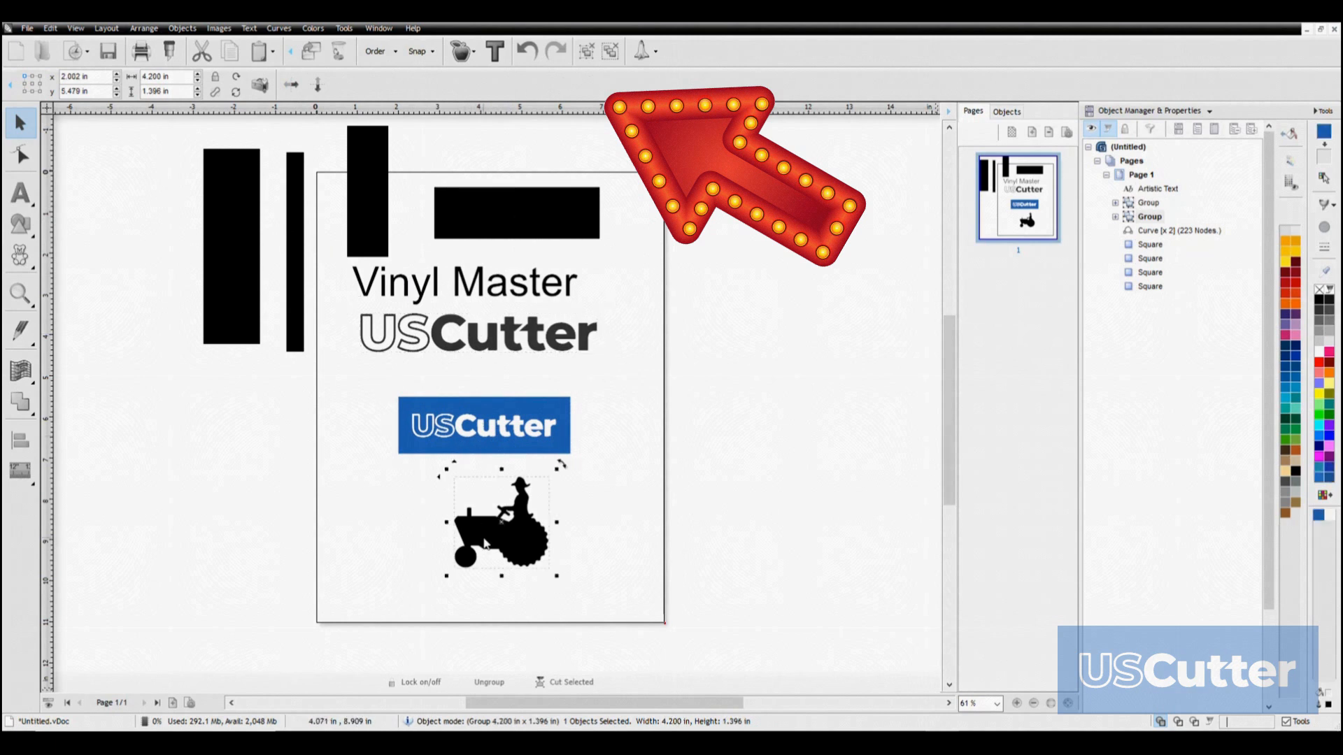
left_click(234, 213)
left_click(299, 236)
left_click(412, 283)
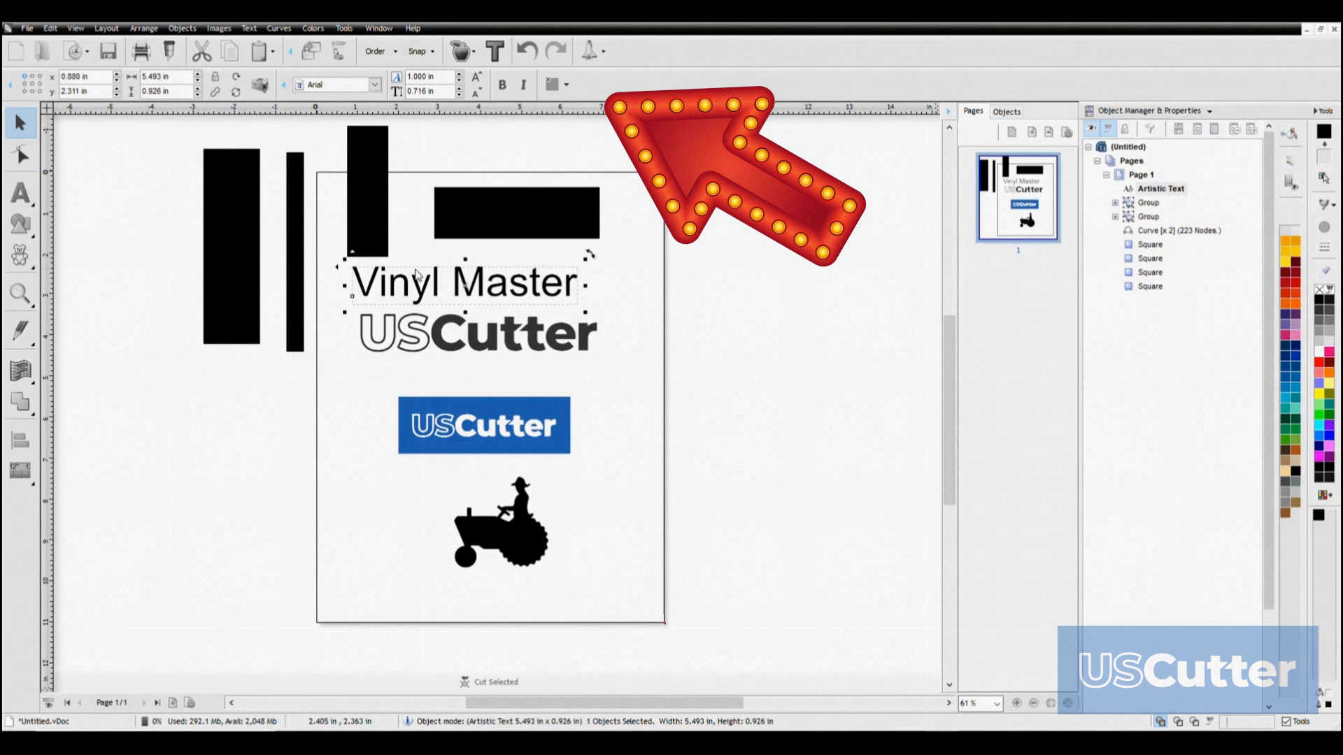
left_click(509, 212)
left_click(473, 340)
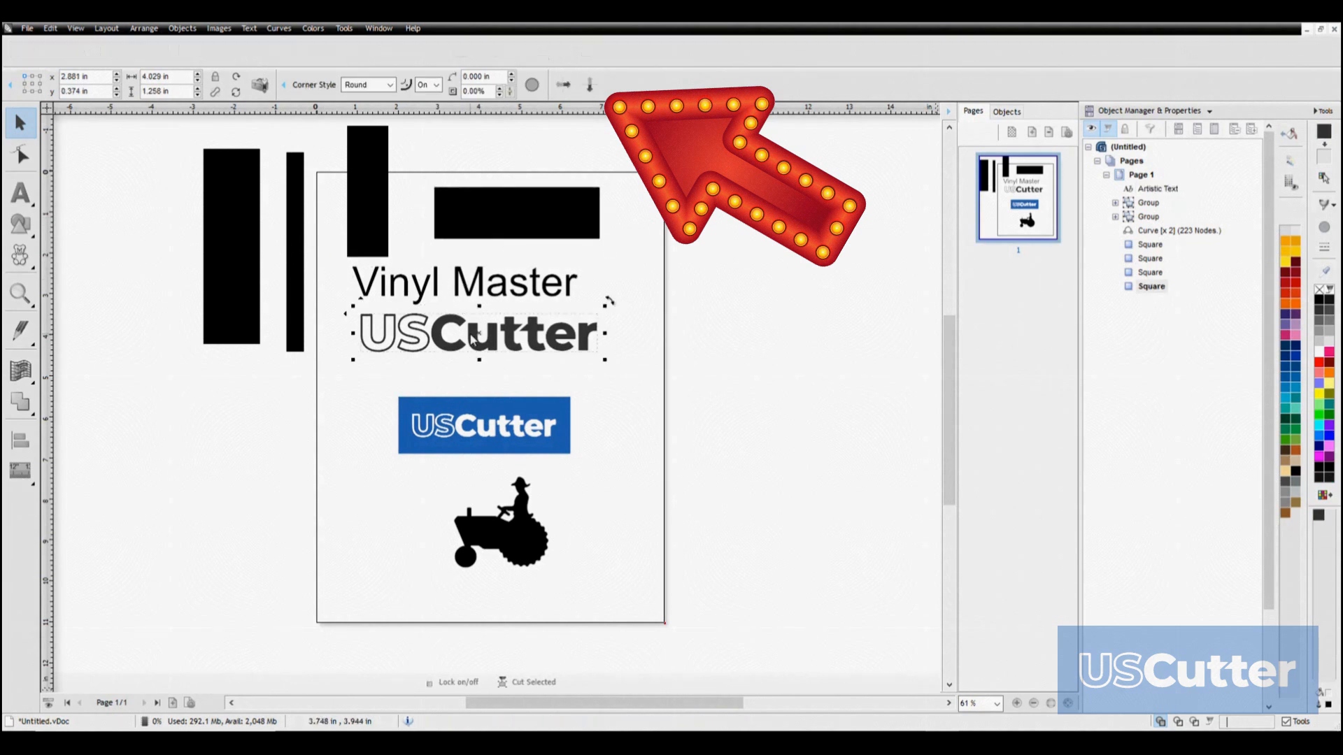
left_click(461, 448)
left_click(485, 542)
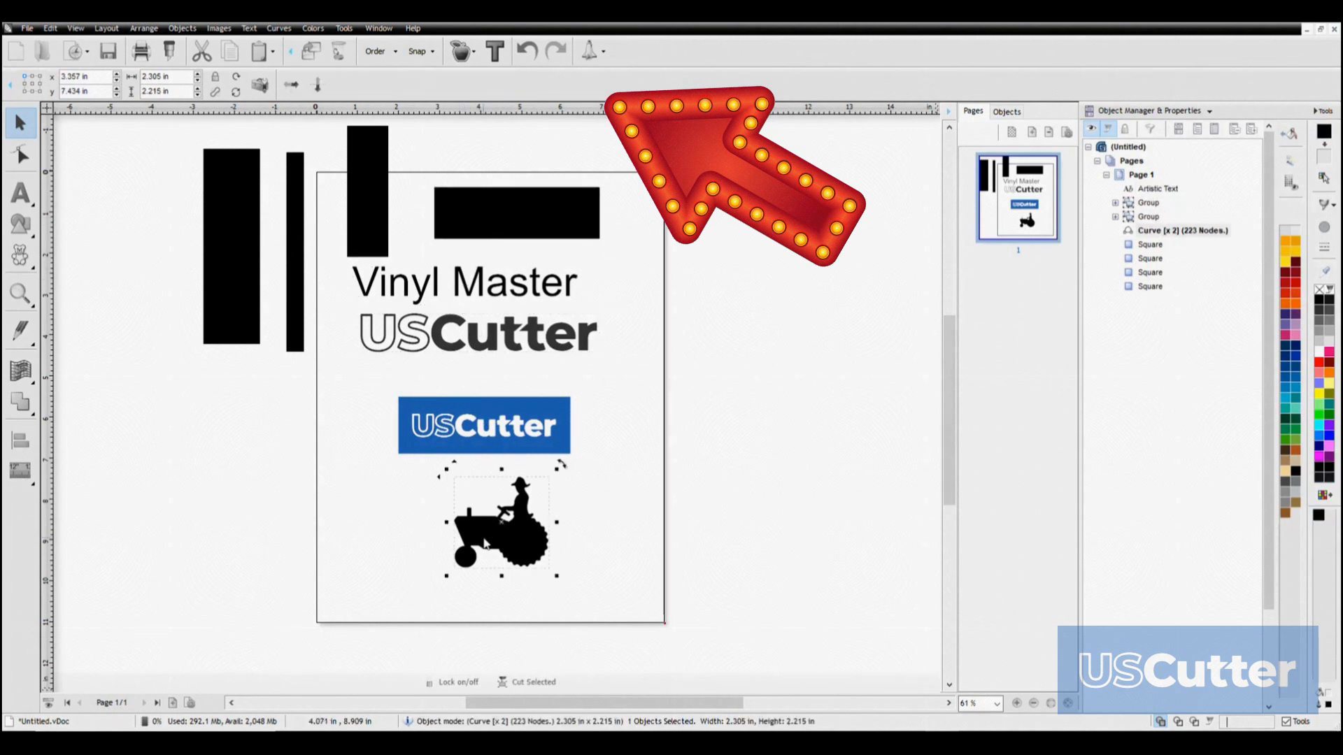
Switch to node editing and reshape the tractor driver's arm by pulling one of its curve nodes upward
left_click(245, 192)
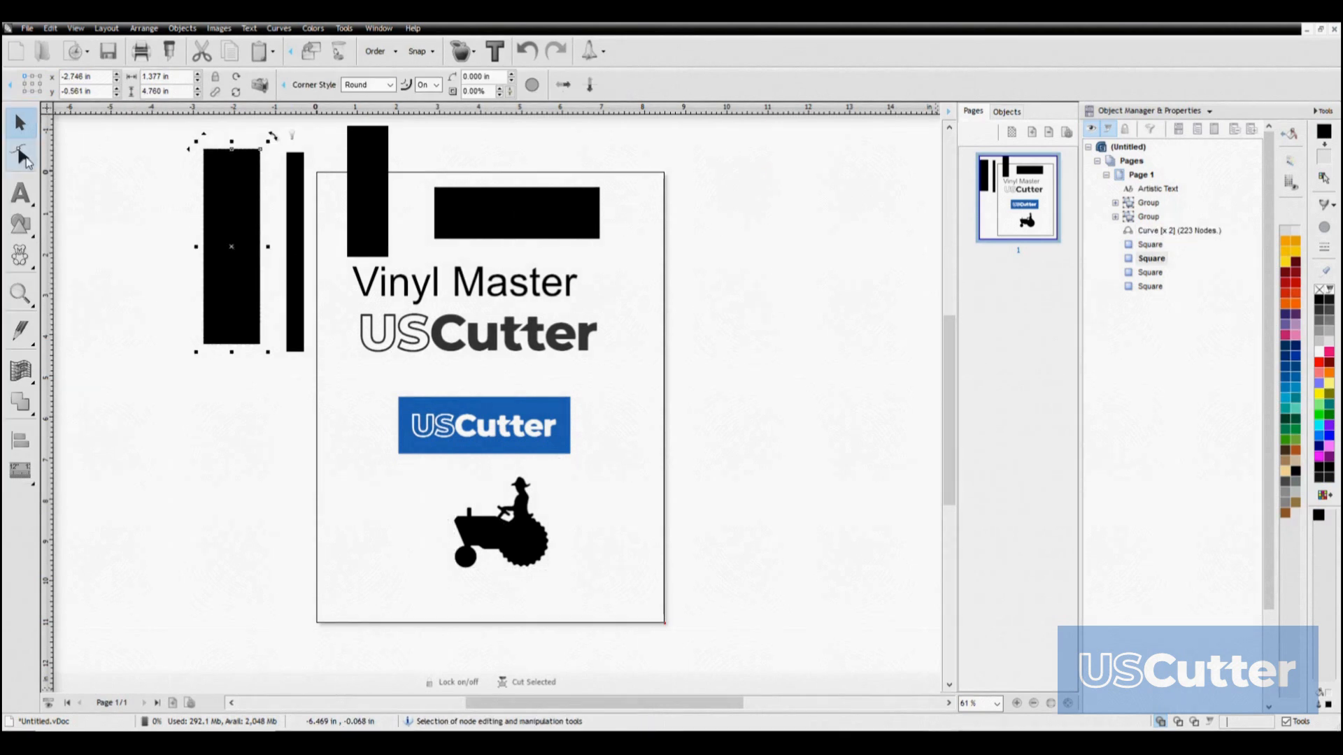
left_click(19, 154)
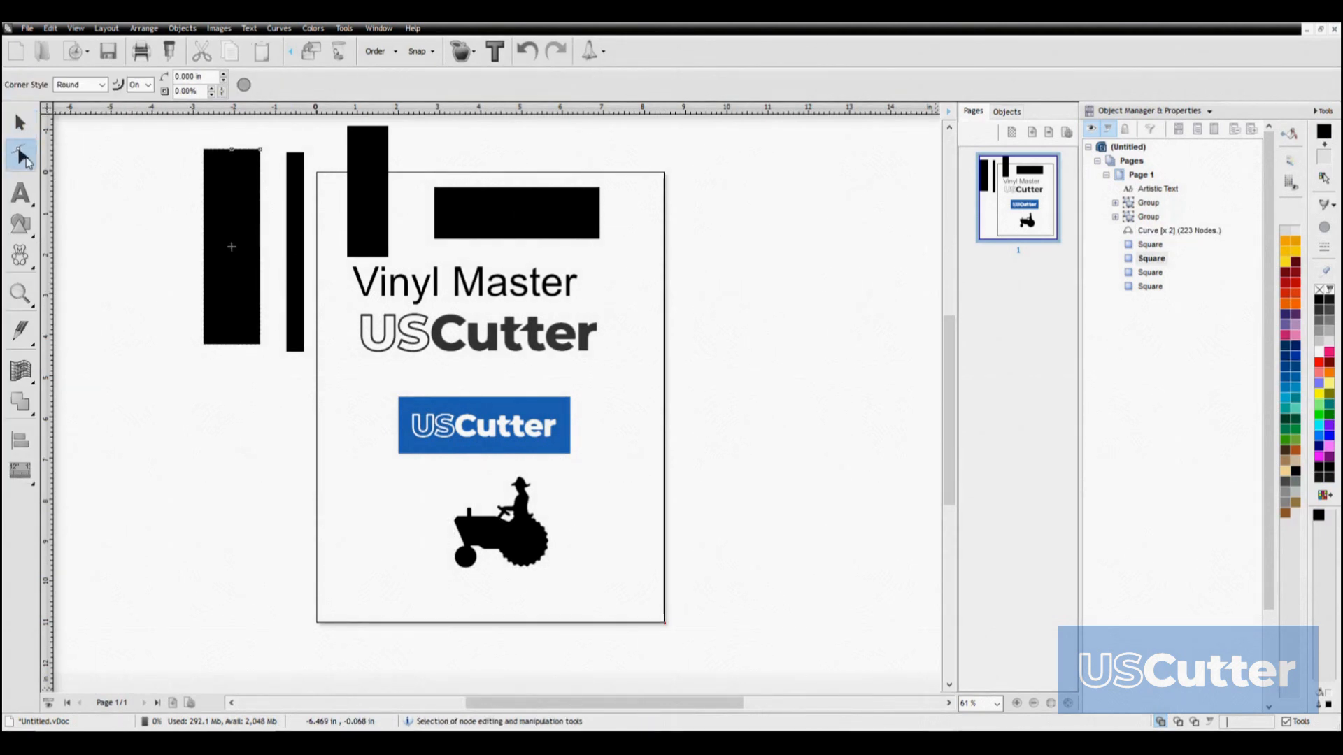
scroll(545, 525, "down", 1)
scroll(588, 420, "up", 12)
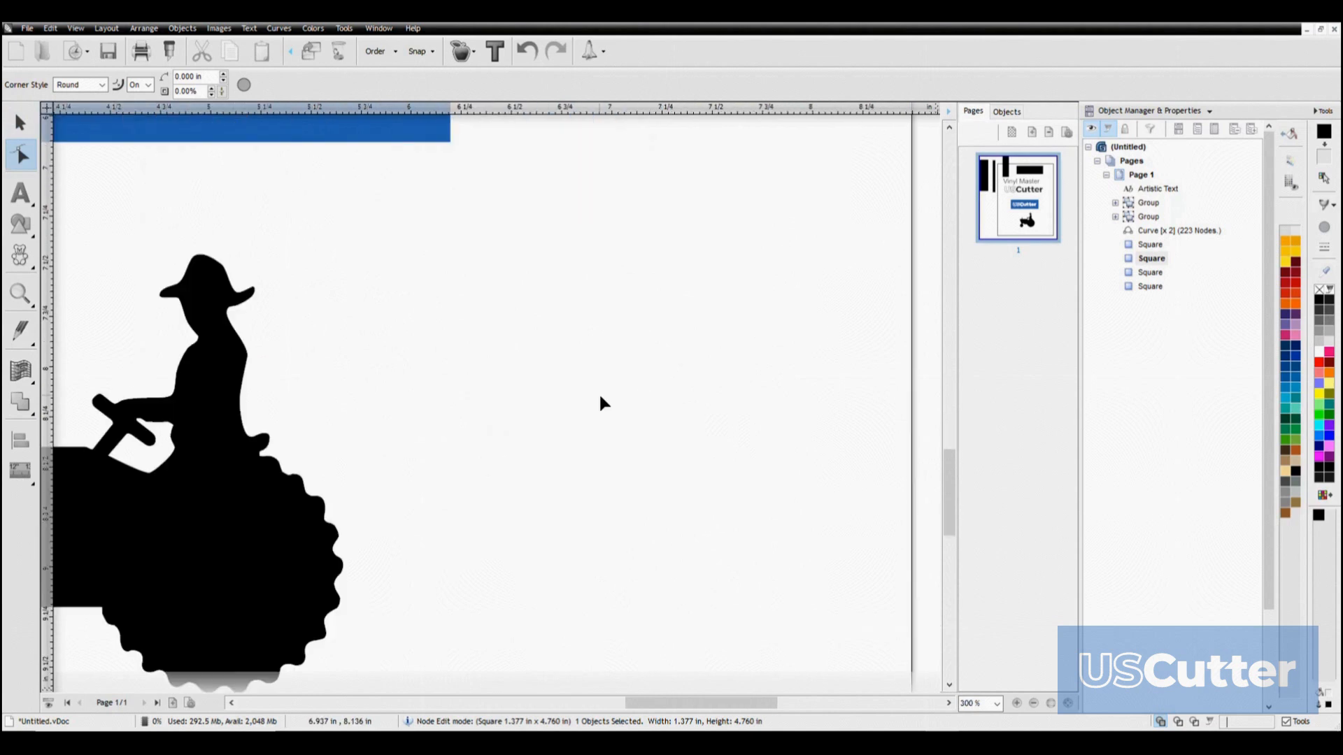
left_click(327, 397)
left_click_drag(323, 350, 283, 246)
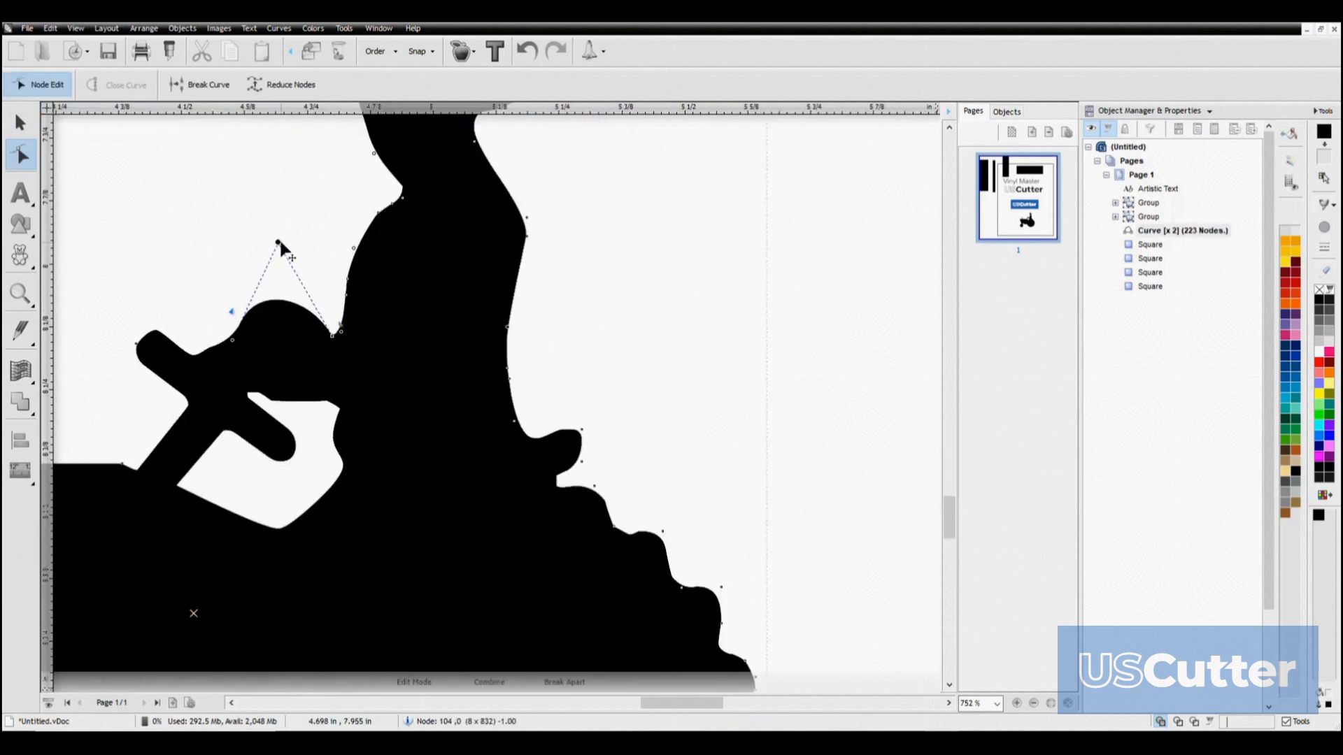
scroll(420, 353, "down", 6)
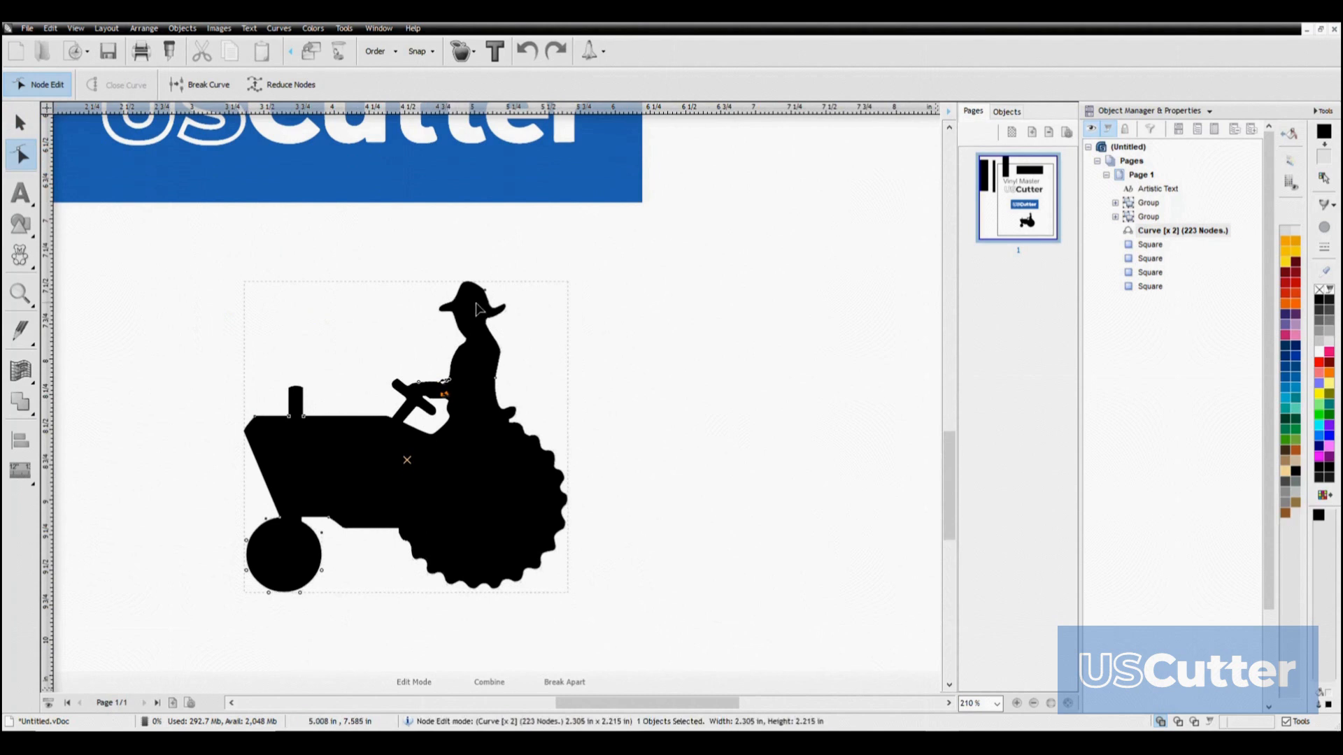
Pull a node on the tractor driver's face outward in front of the hat, and return to the Selection tool
scroll(475, 309, "up", 5)
left_click(593, 549)
left_click_drag(591, 549, 585, 551)
left_click_drag(425, 568, 385, 575)
scroll(399, 608, "down", 8)
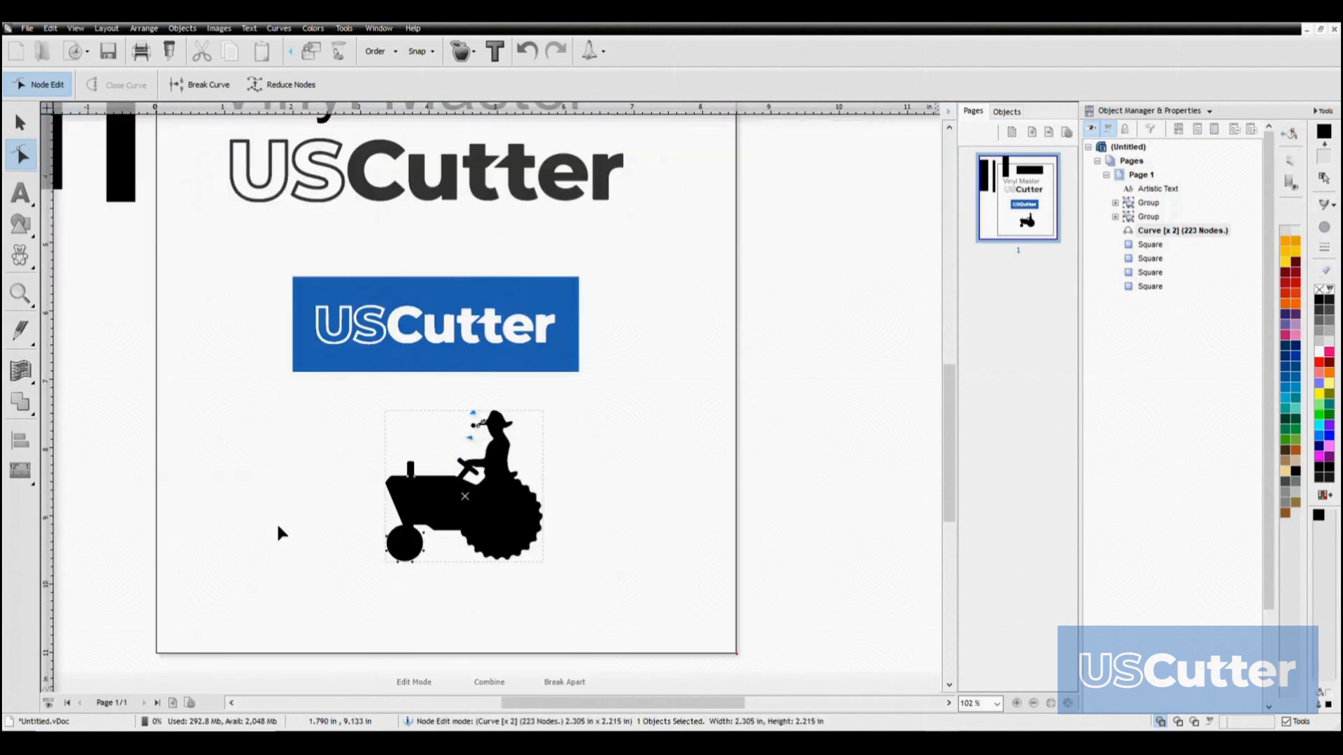
left_click(19, 122)
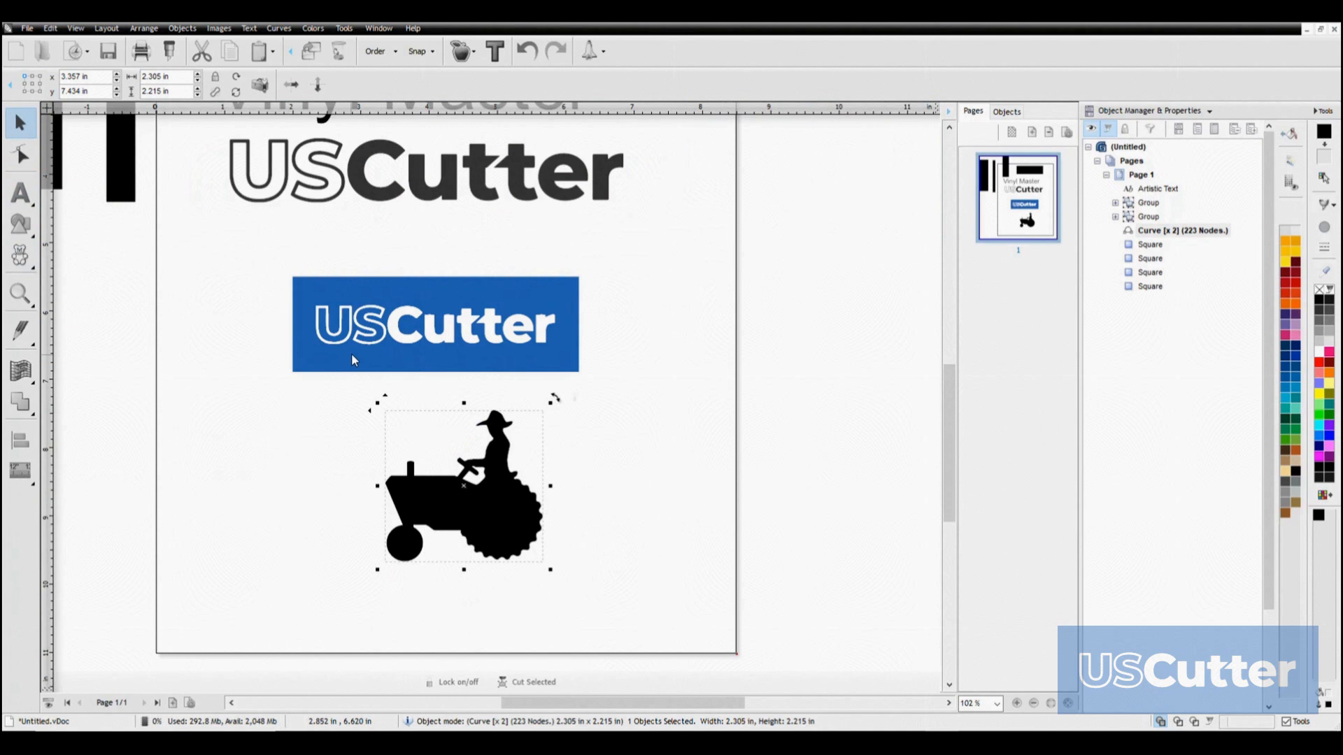
Select the blue USCutter logo and examine the nodes of its background and its letter U in node edit mode
scroll(352, 357, "up", 8)
left_click(489, 303)
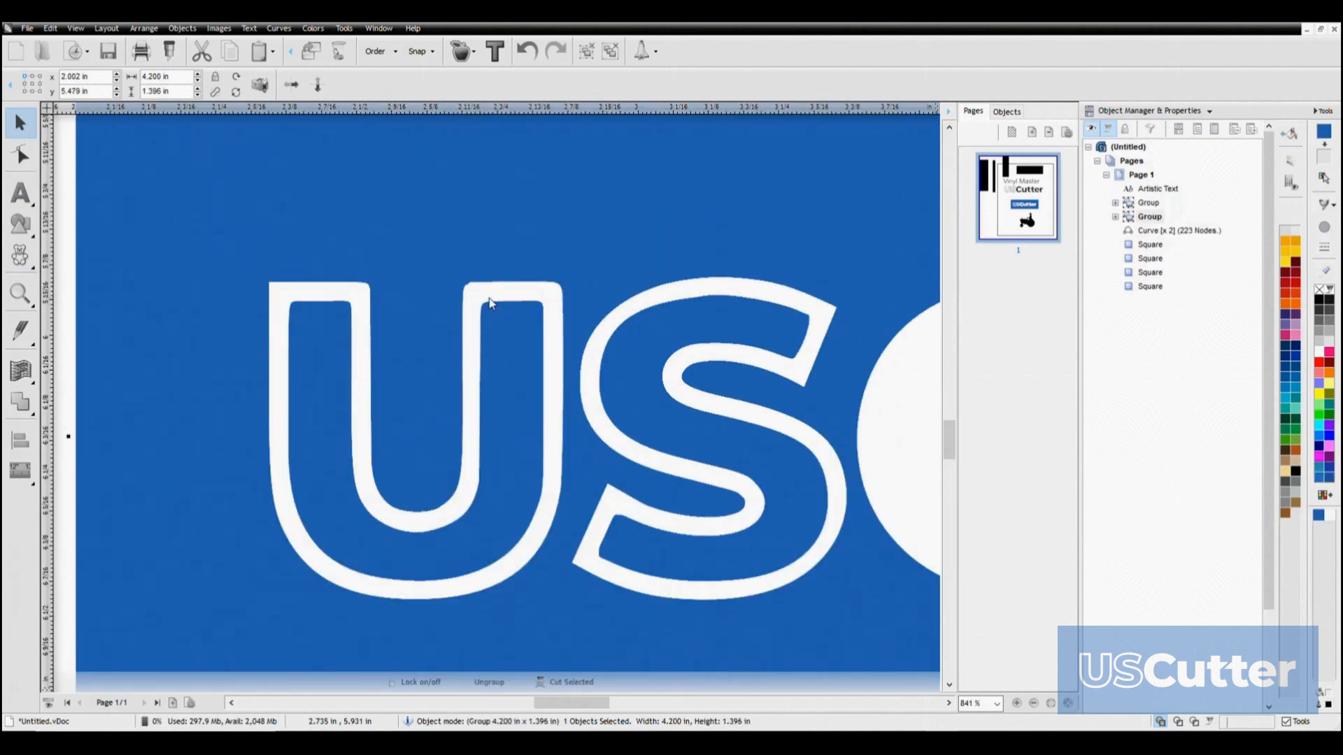
scroll(490, 304, "down", 3)
left_click(19, 156)
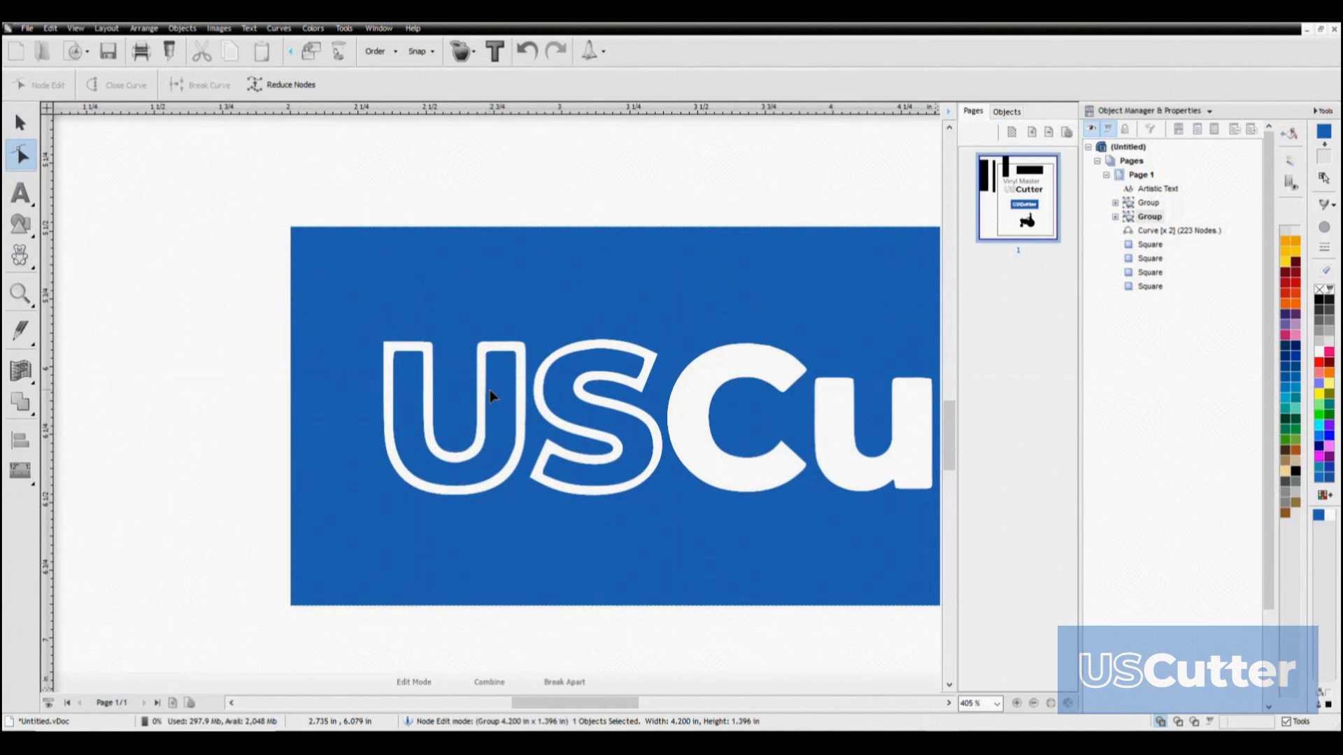
left_click(390, 373)
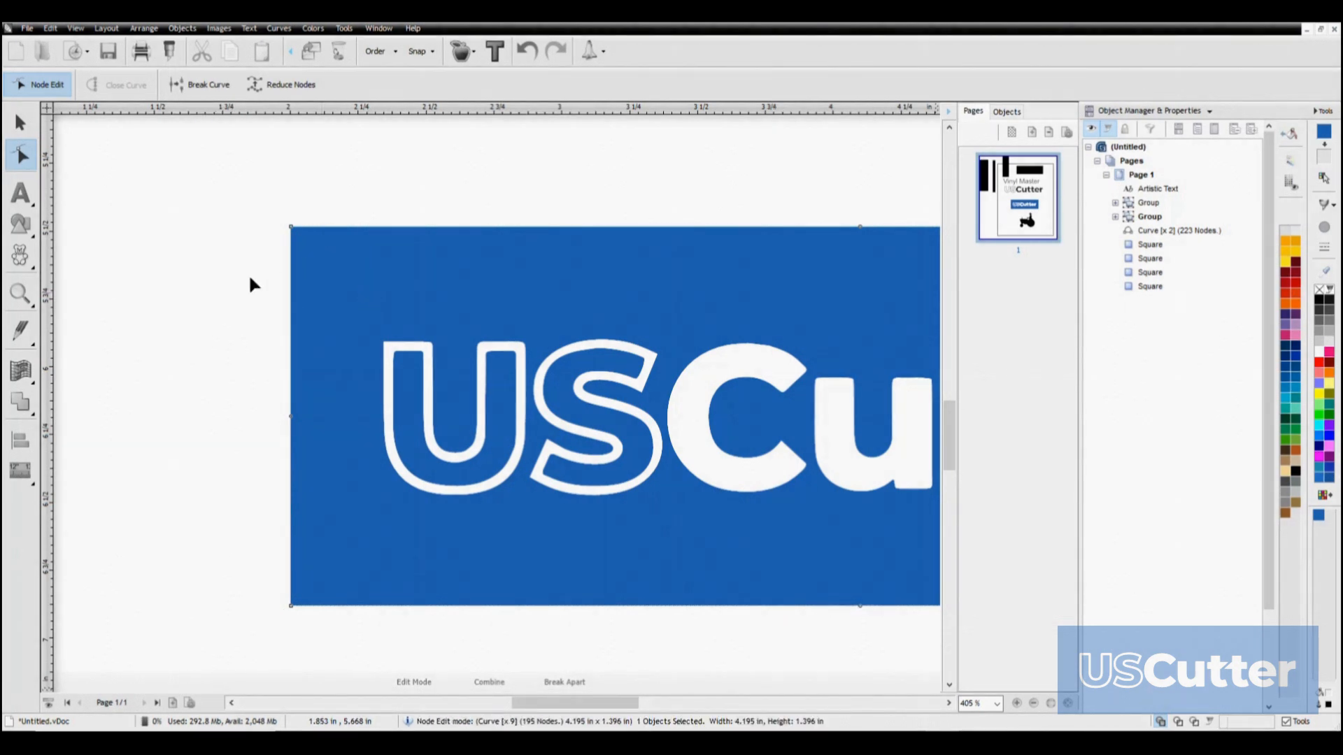
left_click(431, 399)
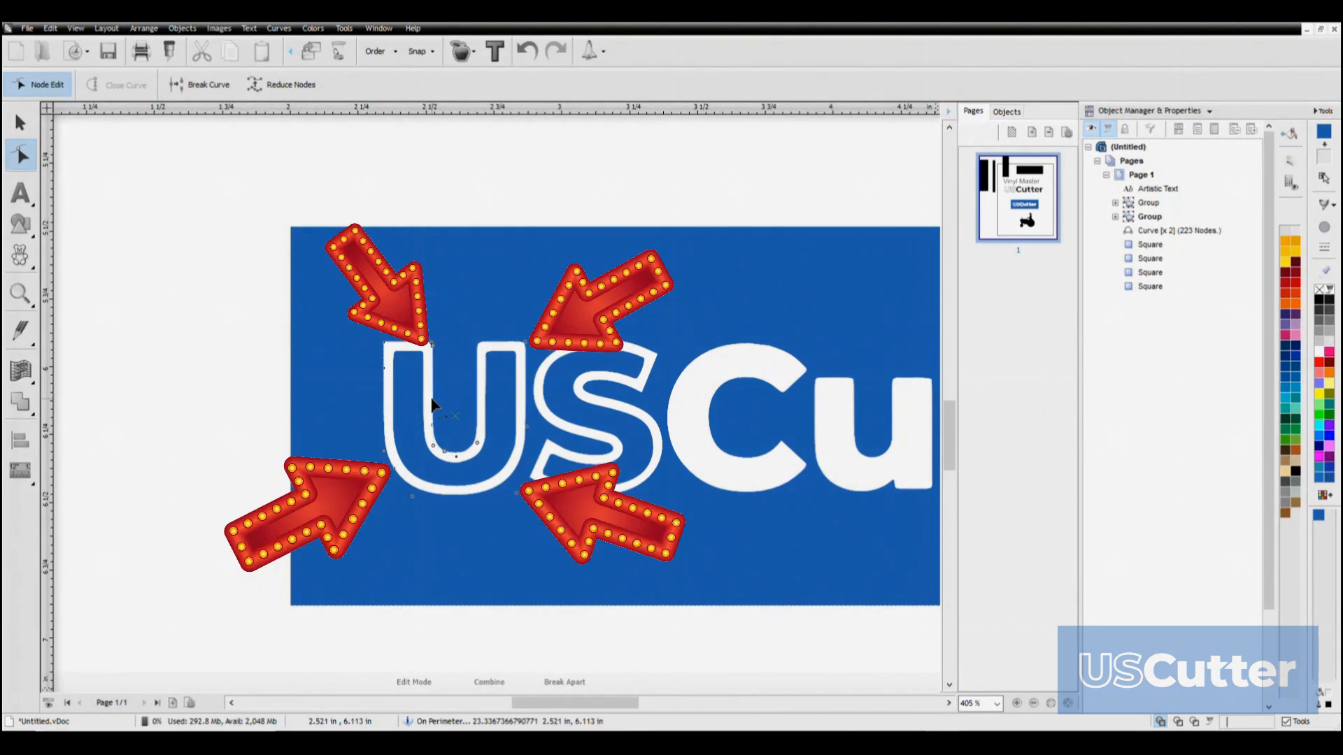
Delete all nodes of the inner contour of the letter U in the blue USCutter logo, and undo the deletion
scroll(434, 446, "up", 5)
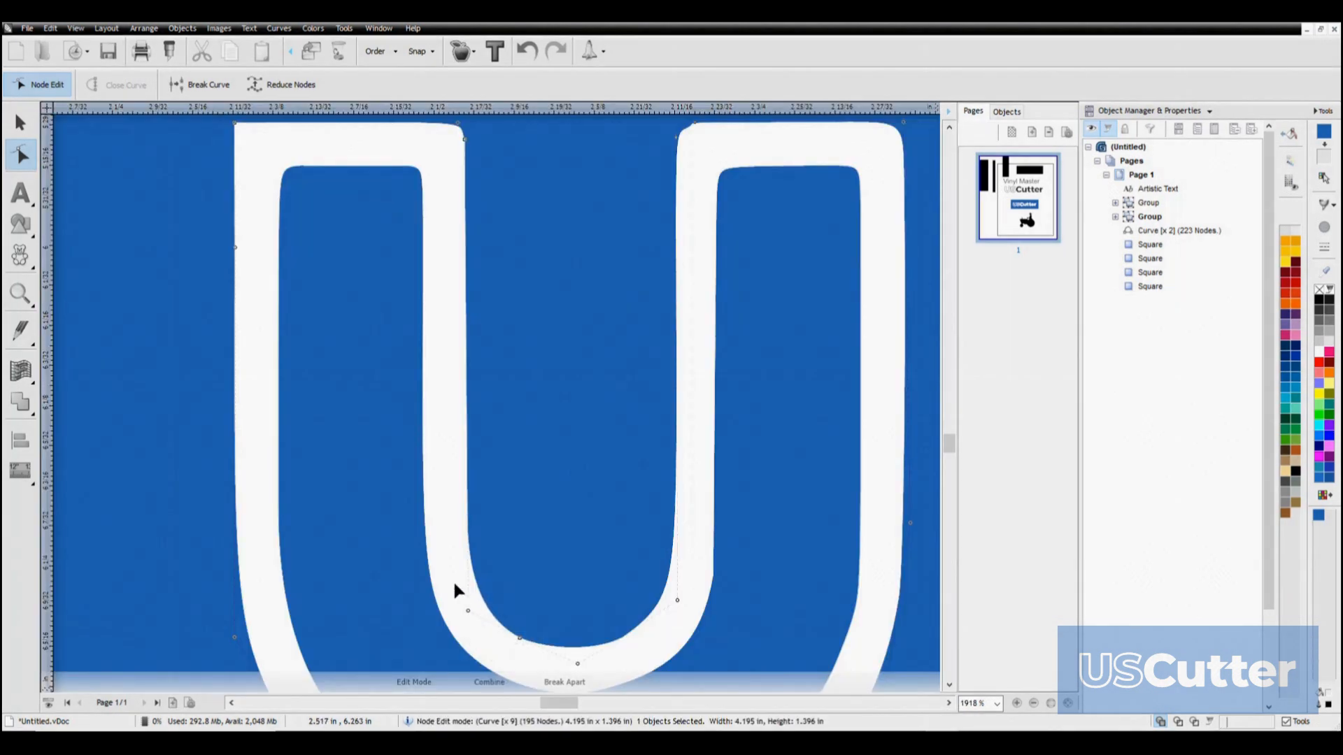
left_click(453, 583)
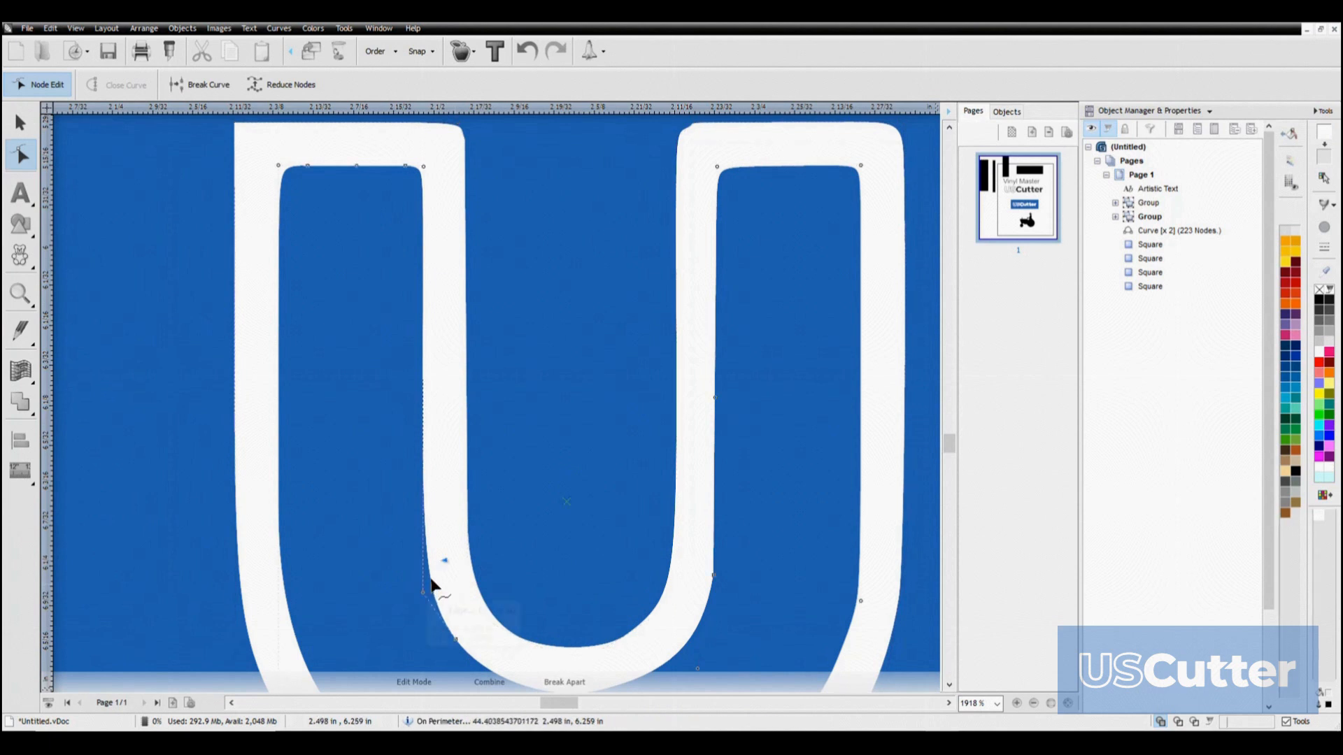
scroll(430, 583, "down", 4)
left_click_drag(377, 298, 614, 560)
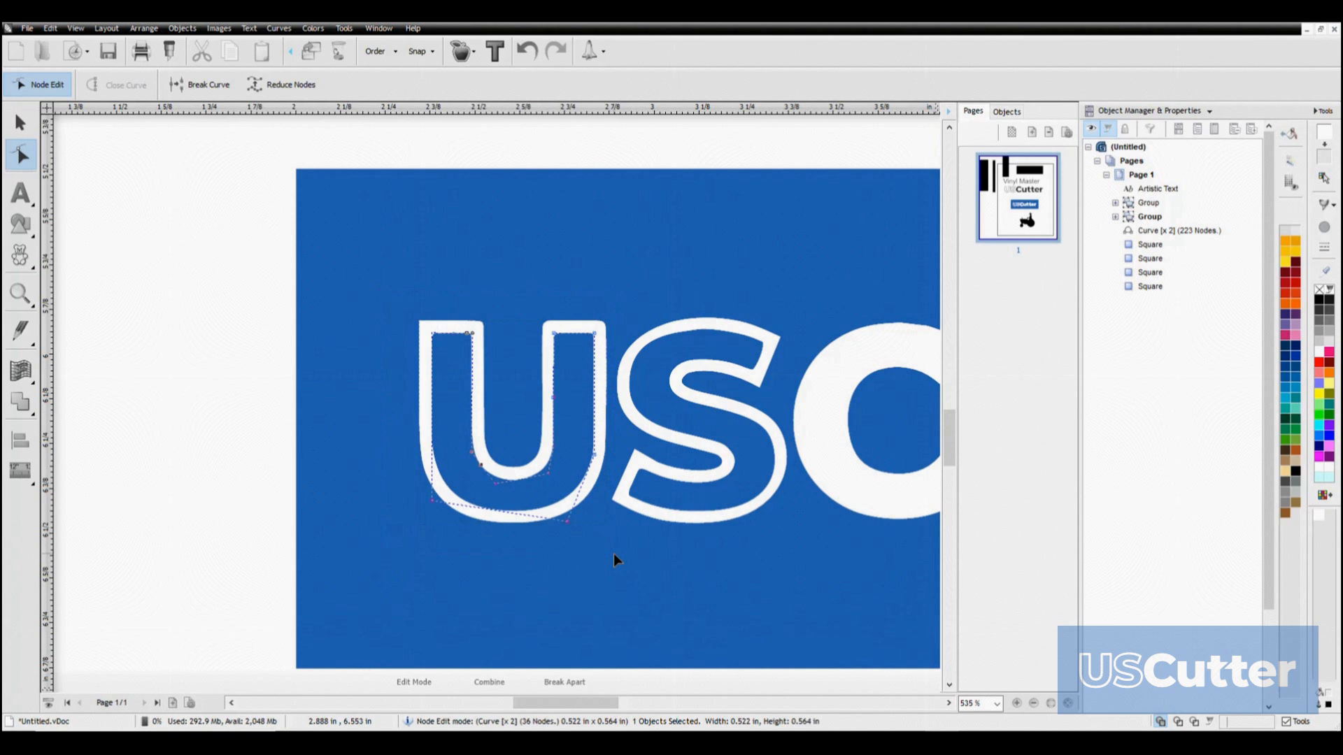
key("Delete")
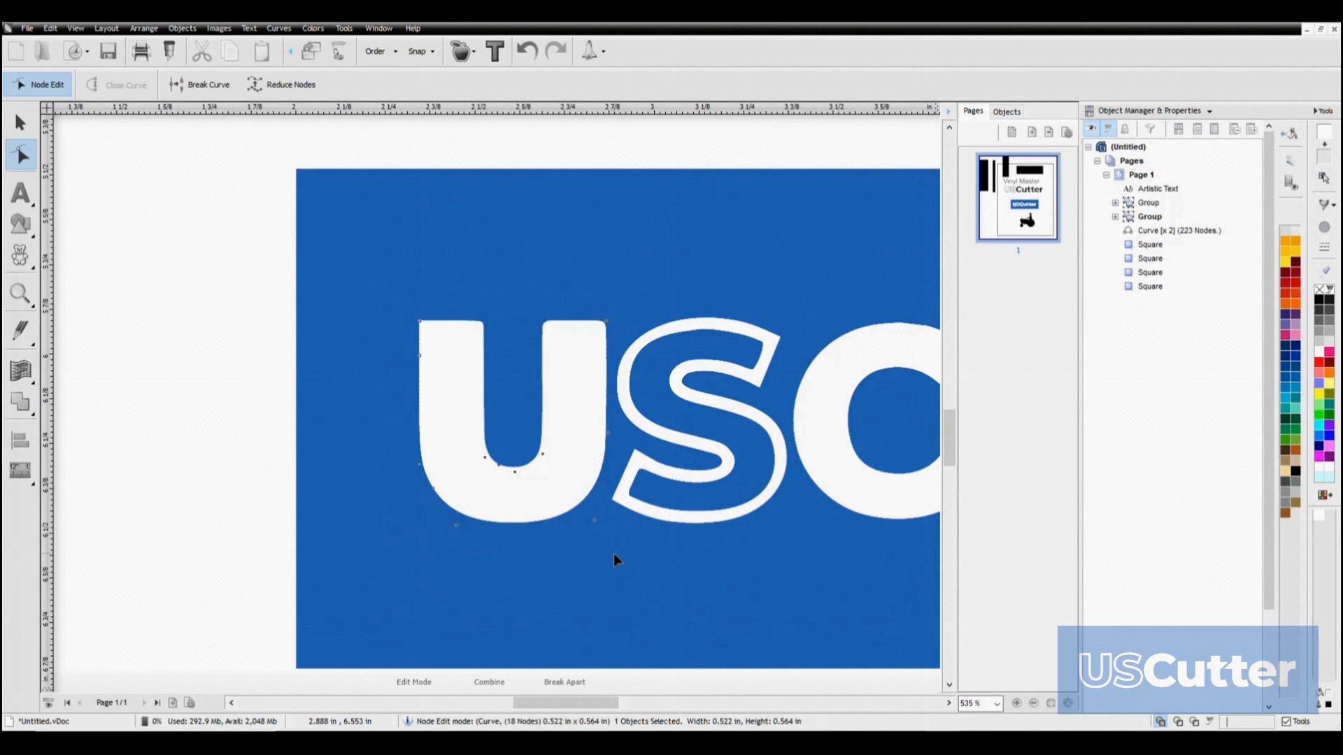
key("ctrl+z")
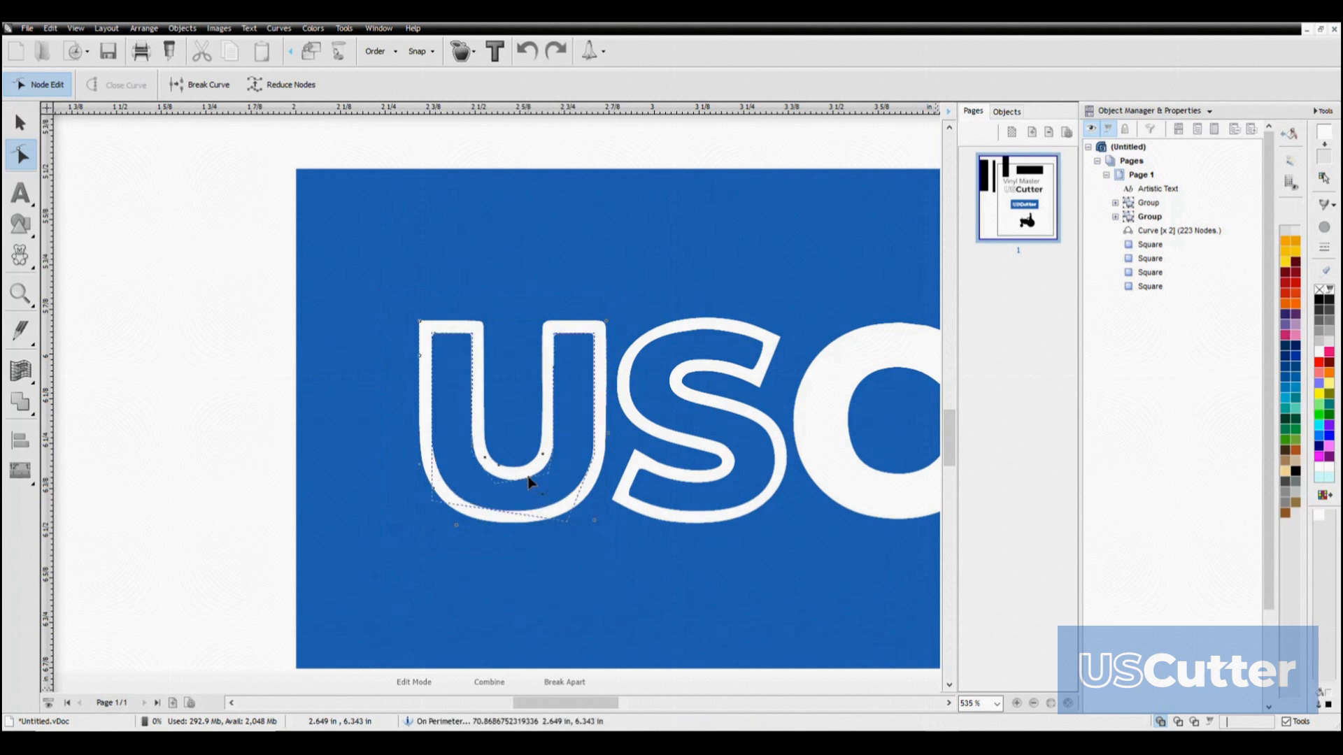
Select the Vinyl Master text in node edit mode to examine the nodes of its letters
scroll(527, 473, "up", 4)
scroll(535, 451, "down", 4)
scroll(425, 355, "up", 3)
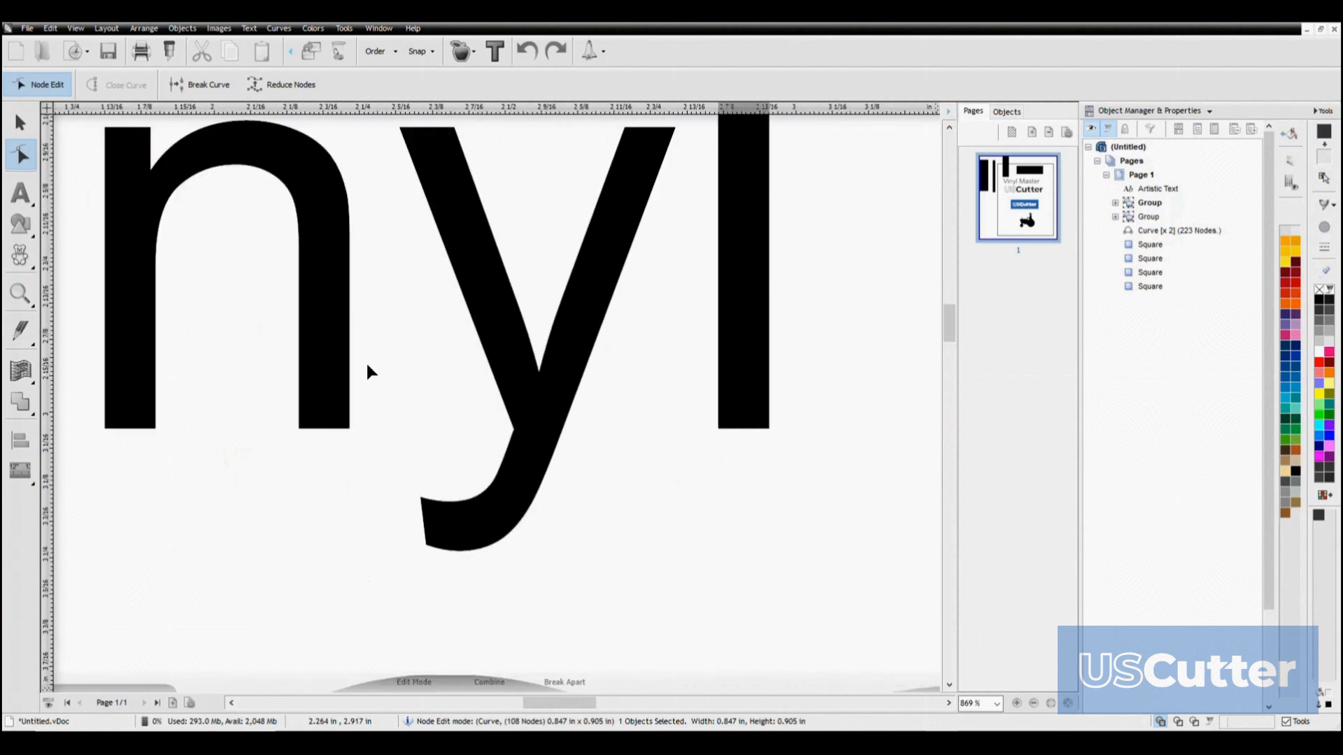
left_click(348, 373)
scroll(338, 375, "down", 3)
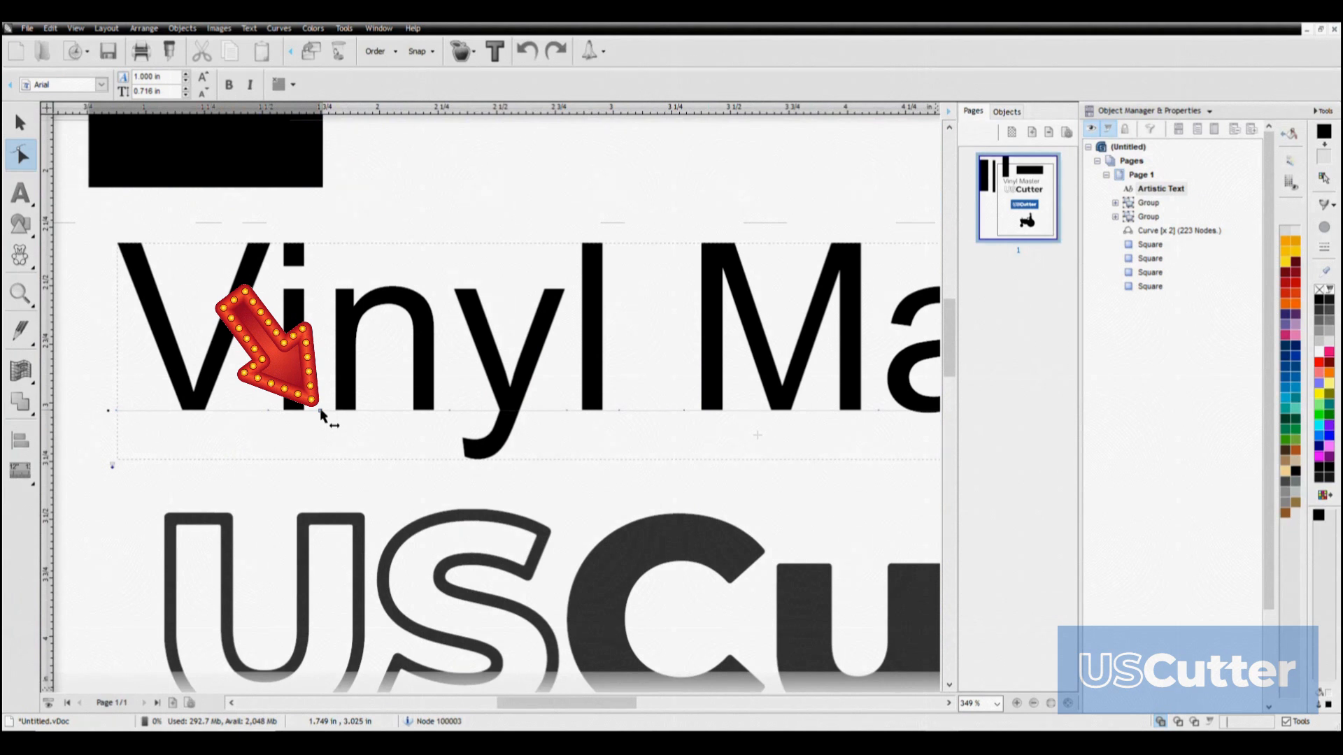
Enter text editing on the Vinyl Master text with the Text tool and place the cursor at different letters
mouse_move(320, 409)
left_mouse_down()
mouse_move(487, 420)
mouse_move(401, 402)
mouse_move(321, 408)
left_mouse_up()
scroll(358, 338, "down", 5)
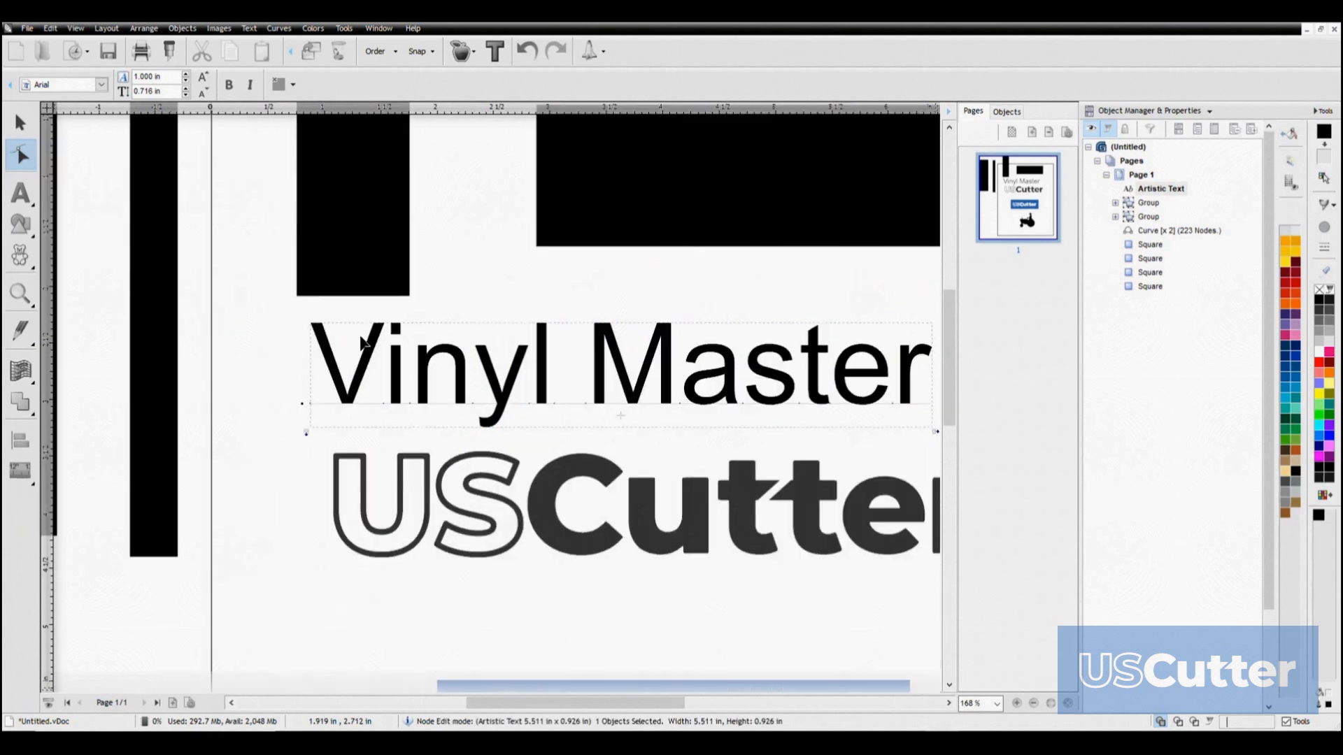
left_click(20, 193)
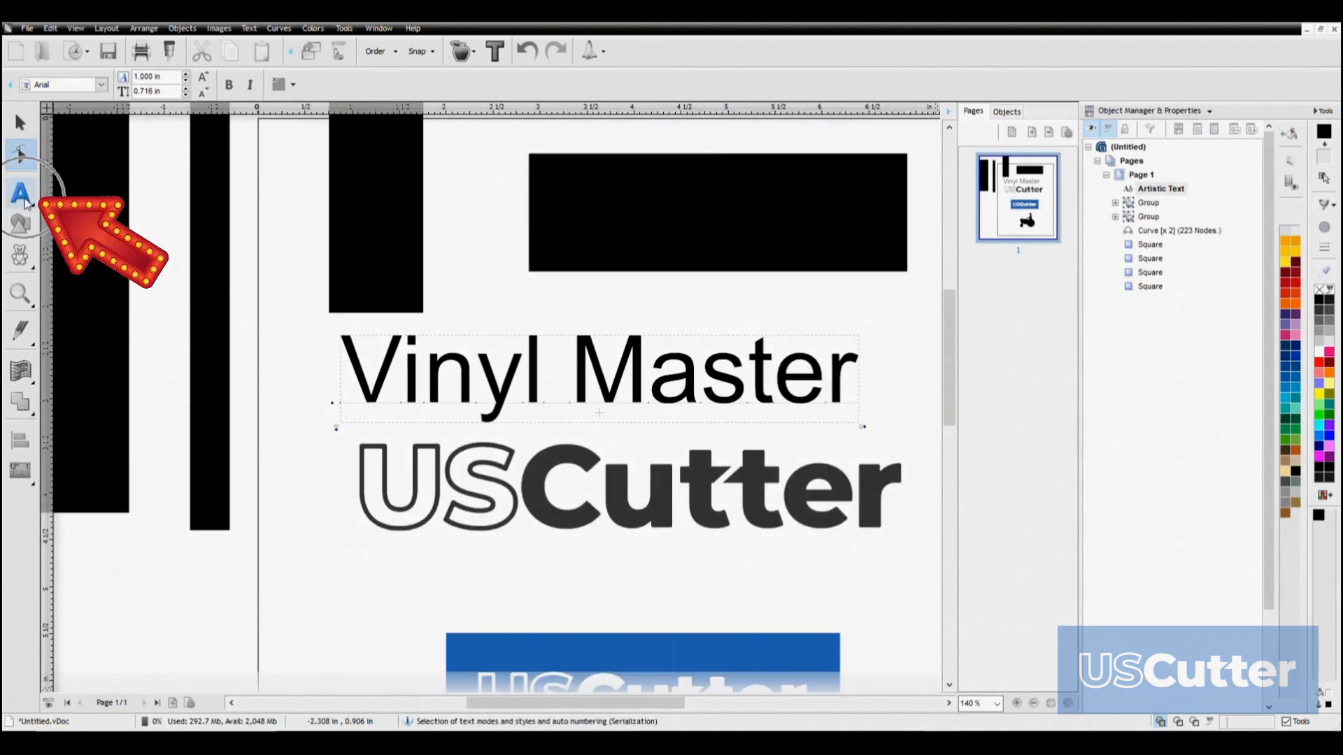
left_click(392, 376)
left_click(702, 385)
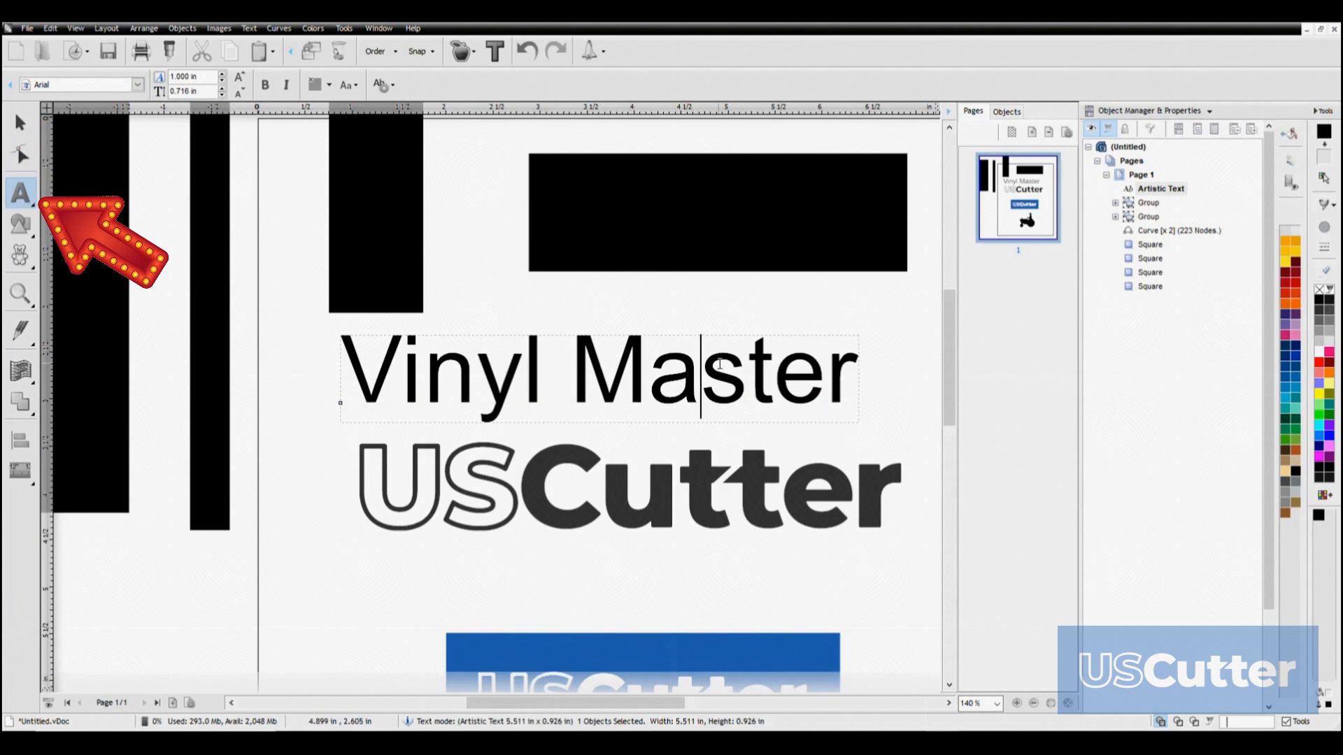
left_click(649, 385)
scroll(649, 384, "down", 5)
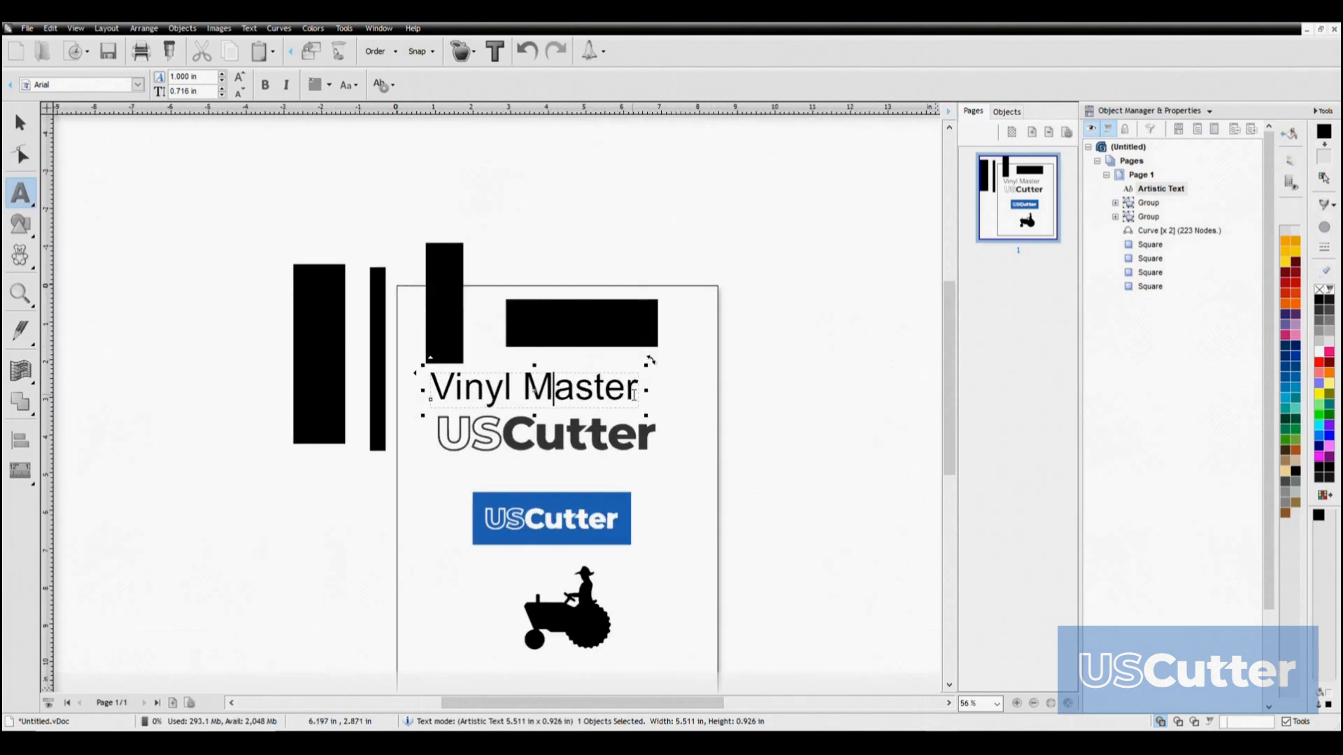
Enter zxczxc as artistic text in the empty area above the page, and erase it
left_click(685, 250)
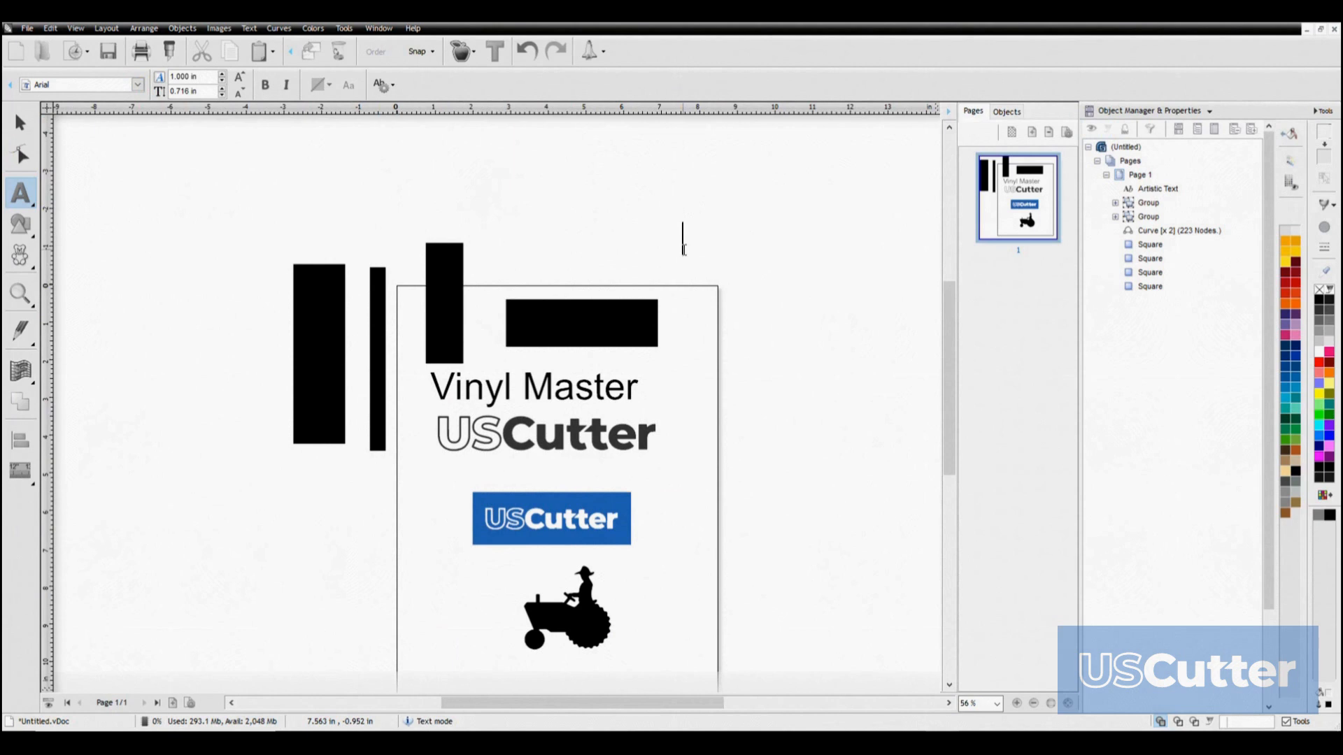
type("zxczxc")
key("BackSpace")
key("BackSpace")
key("BackSpace")
key("BackSpace")
key("BackSpace")
key("BackSpace")
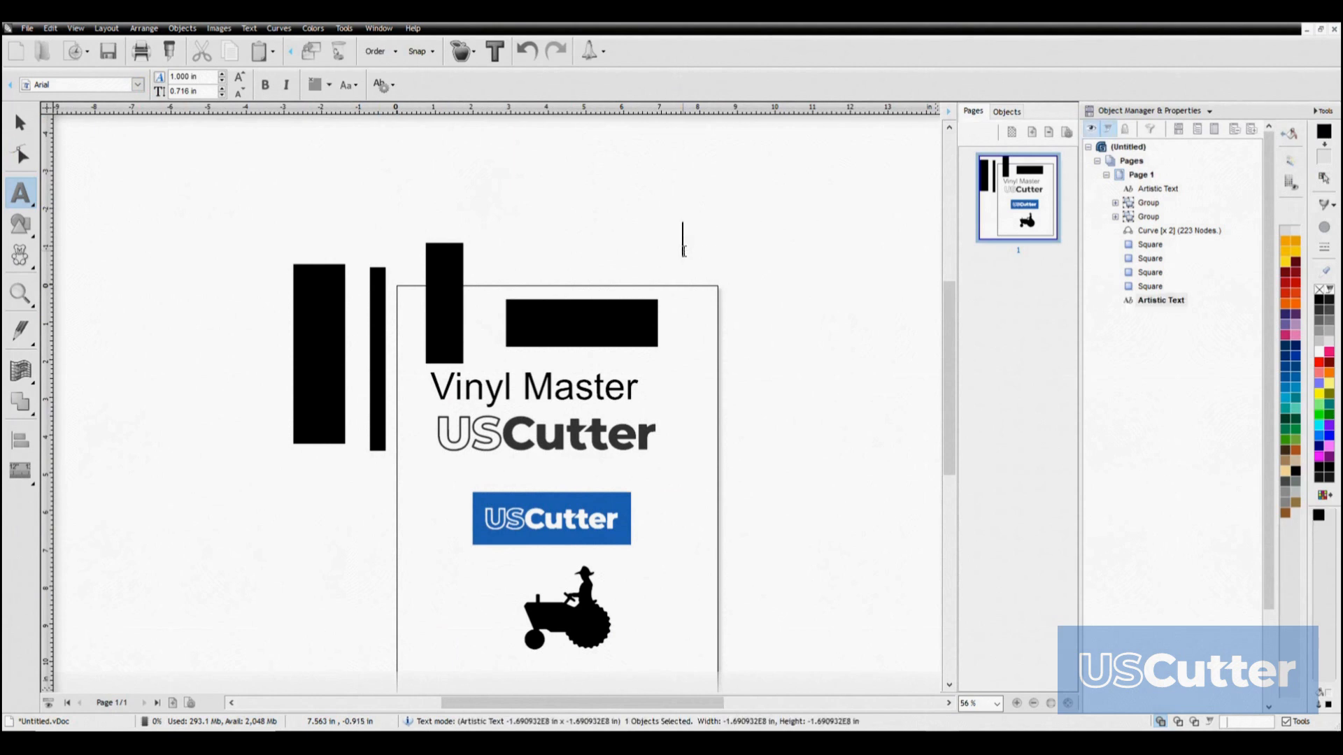
Enter asdasdasd as vertical text at the page's upper right corner, and erase the letters
left_click(21, 194)
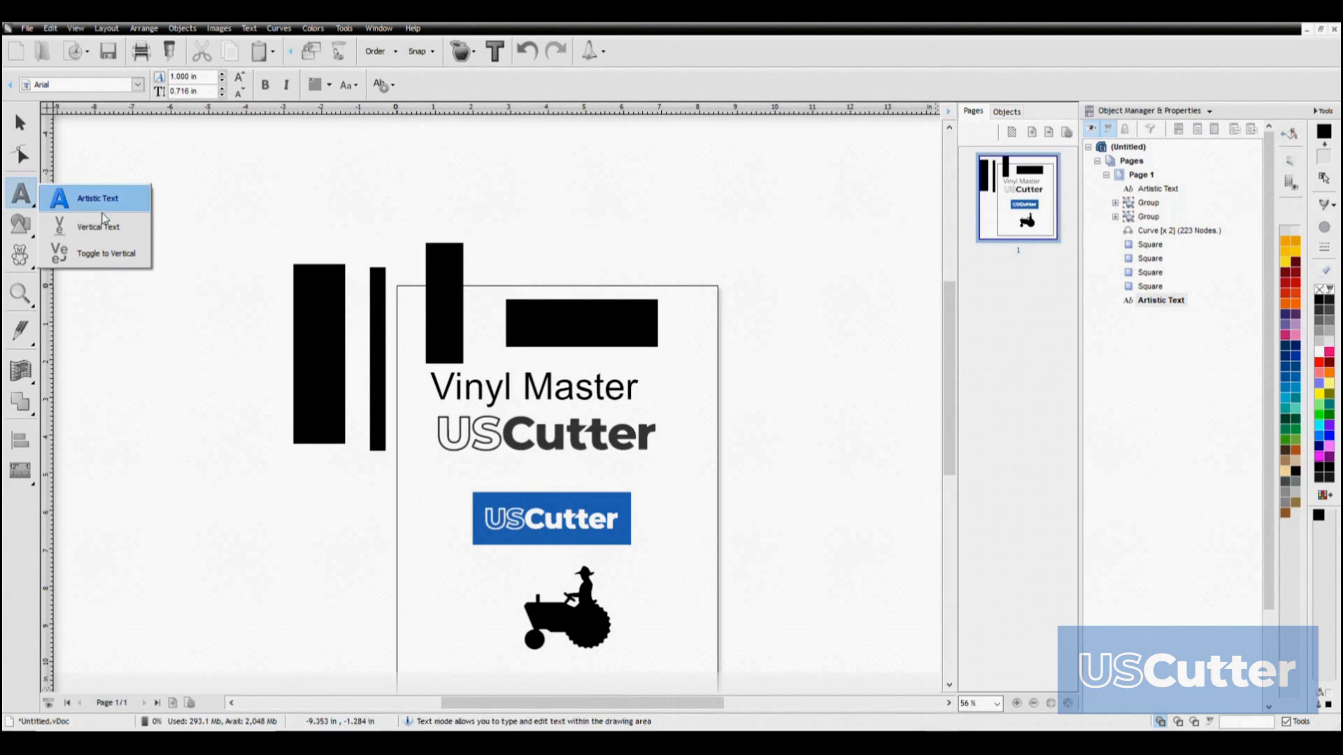
left_click(84, 226)
left_click(717, 287)
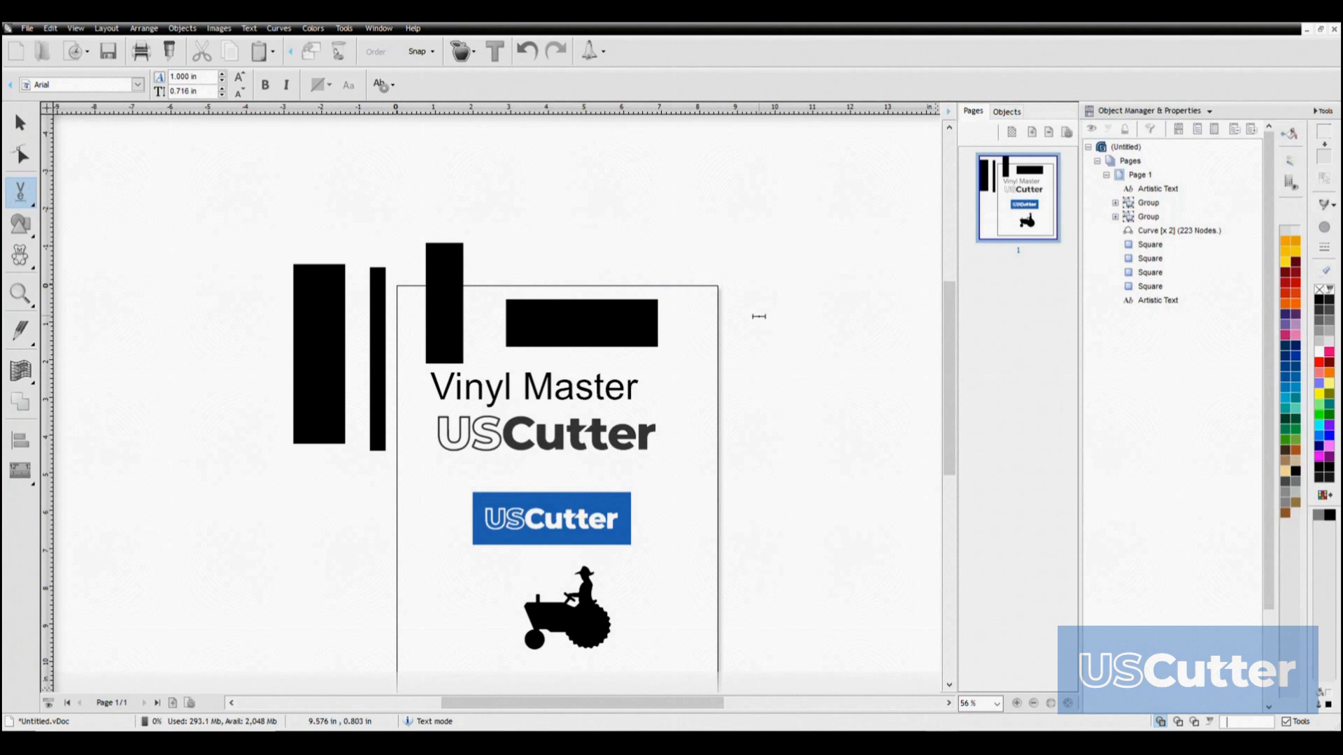
type("asdasdasd")
key("BackSpace")
key("BackSpace")
key("BackSpace")
key("BackSpace")
key("BackSpace")
key("BackSpace")
key("BackSpace")
key("BackSpace")
key("BackSpace")
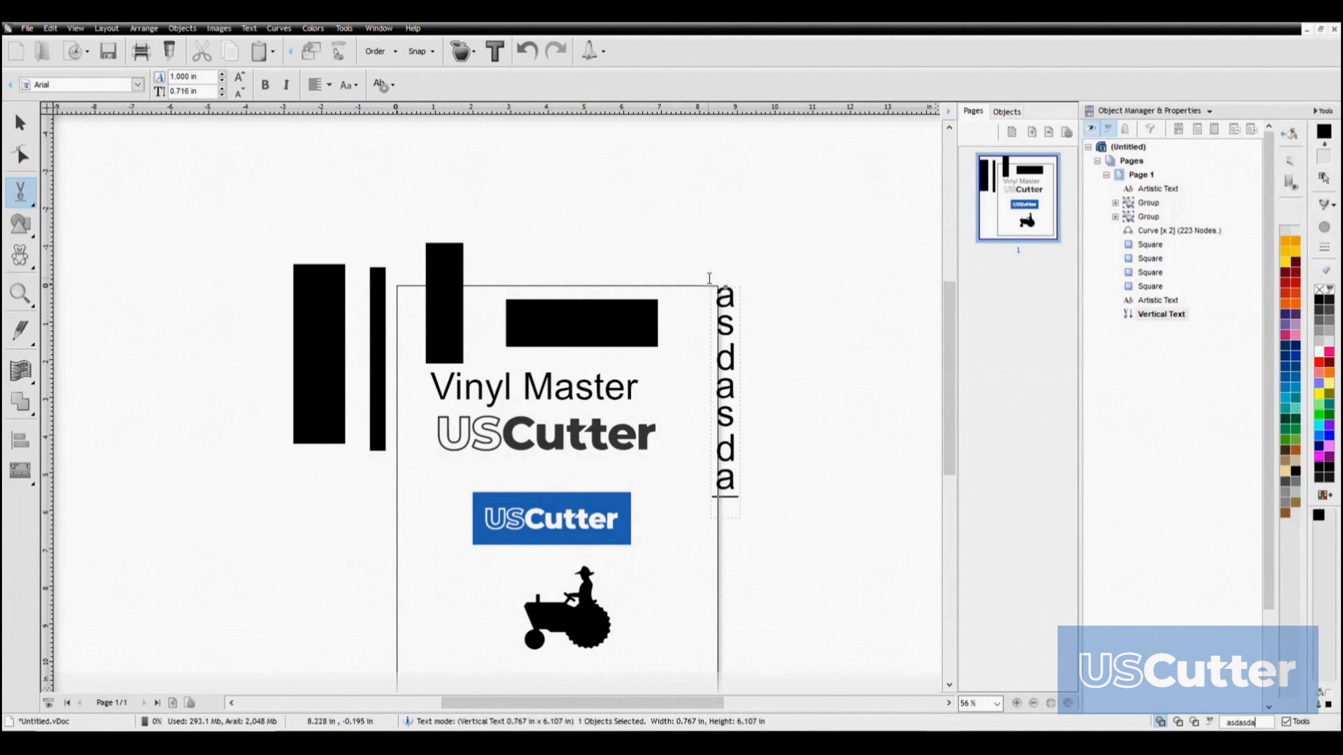
Try the Toggle to Vertical text option by entering fdssdf near the page's upper right corner
left_click(21, 193)
left_click(77, 248)
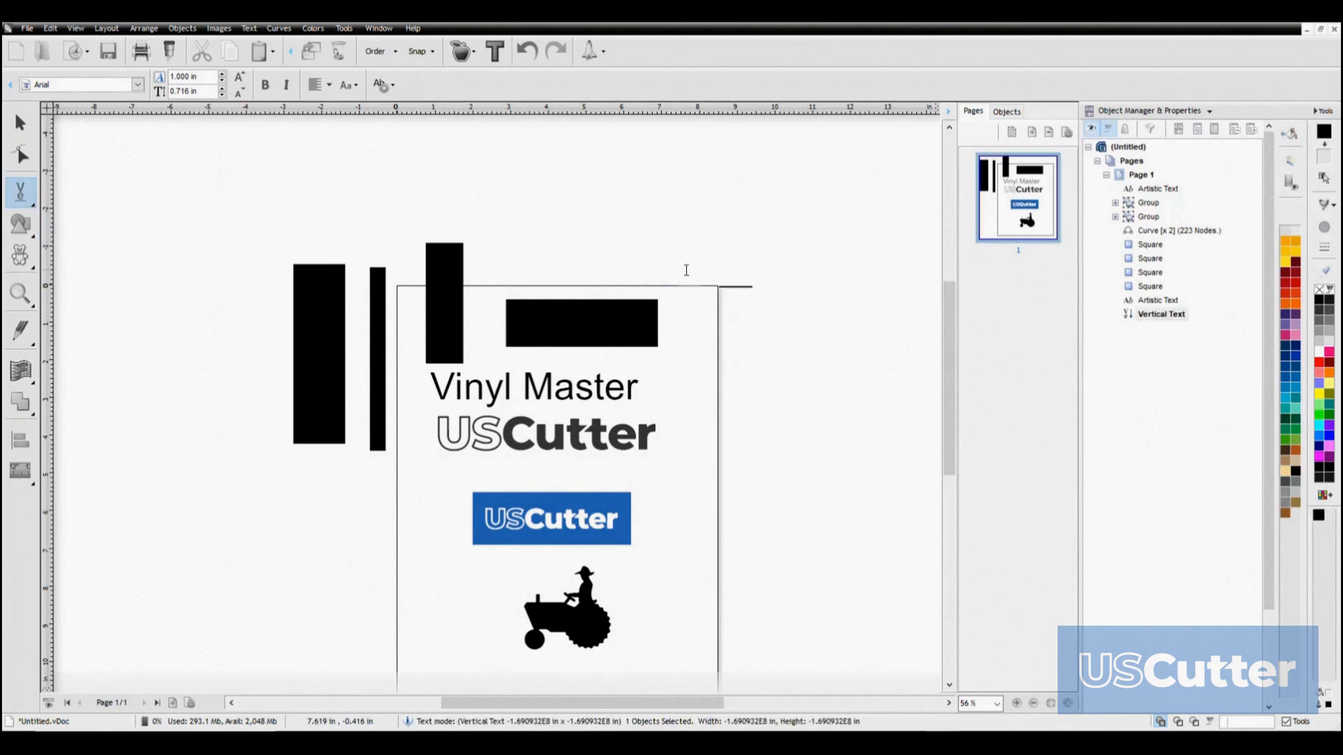
left_click(724, 263)
type("fdssdf")
left_click(20, 194)
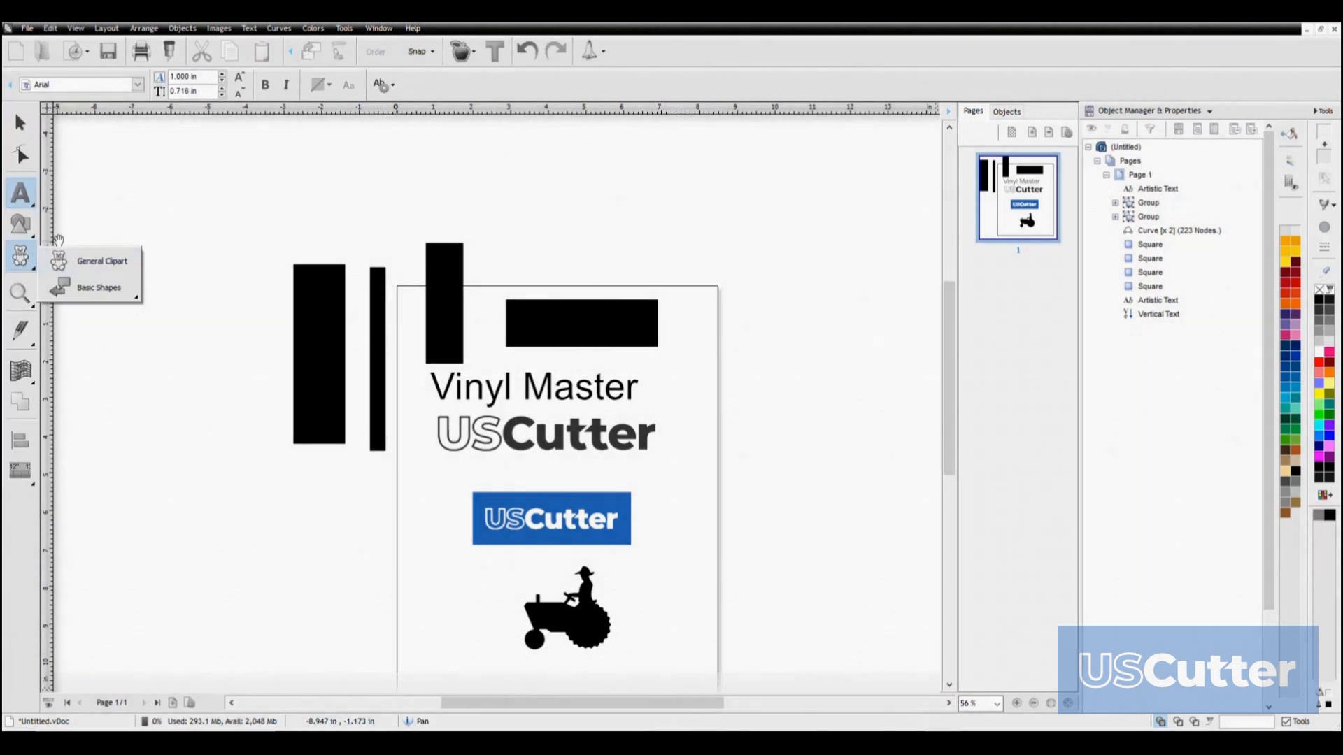
Draw a rectangle about 4.82 by 2.18 in above the page's upper right corner with the Square power shape
left_click(20, 224)
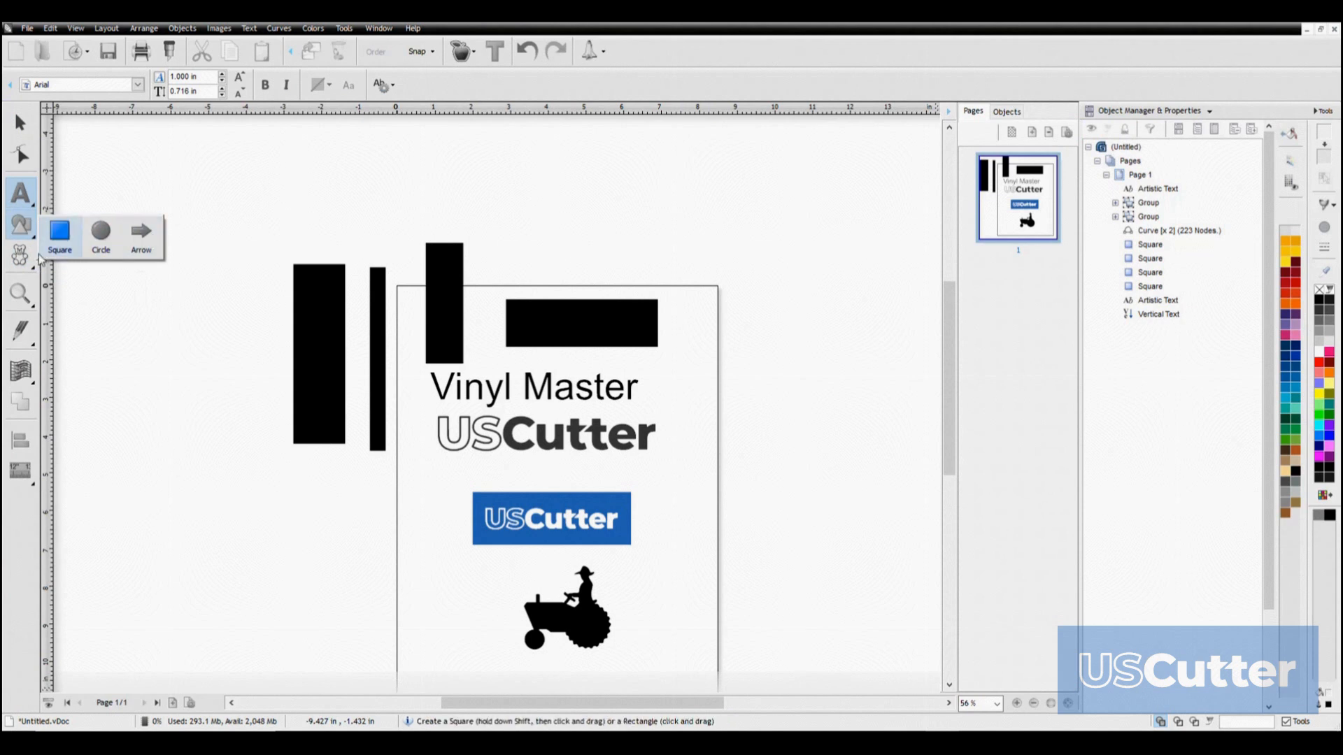
left_click(59, 244)
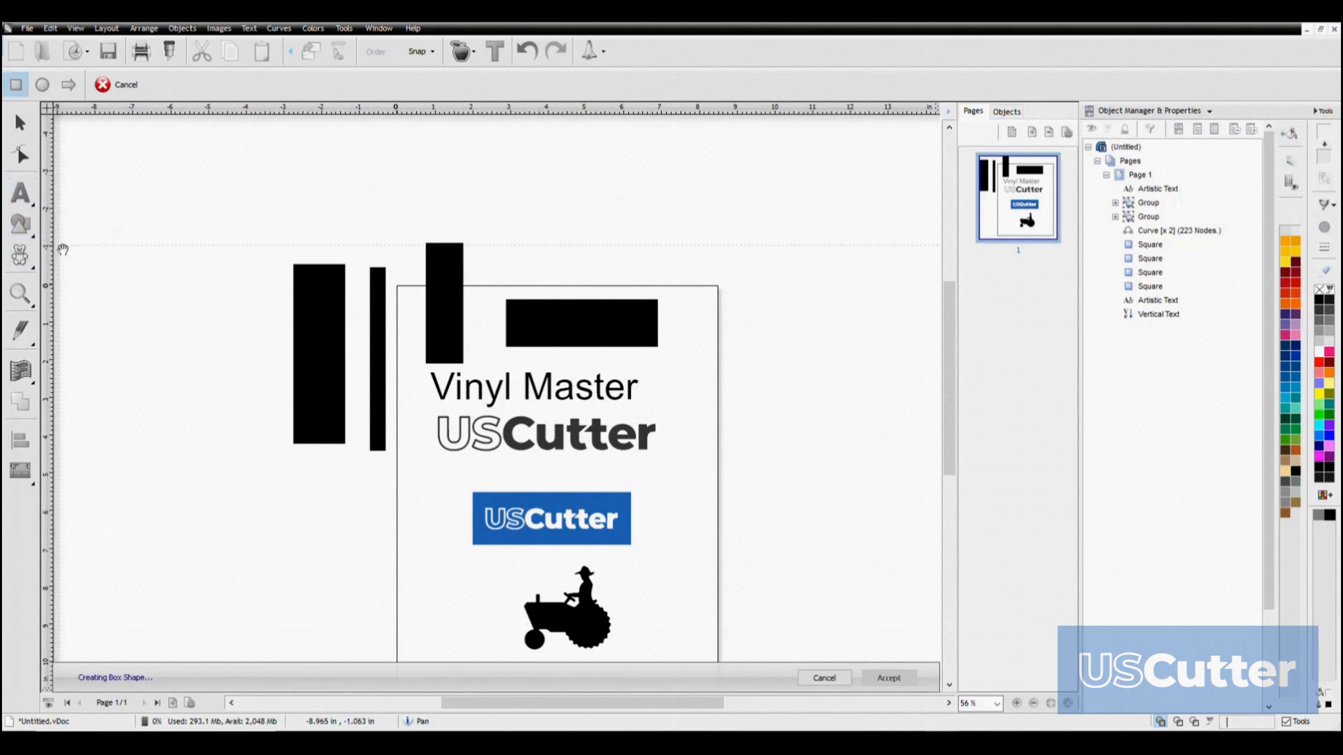
left_click_drag(566, 197, 750, 277)
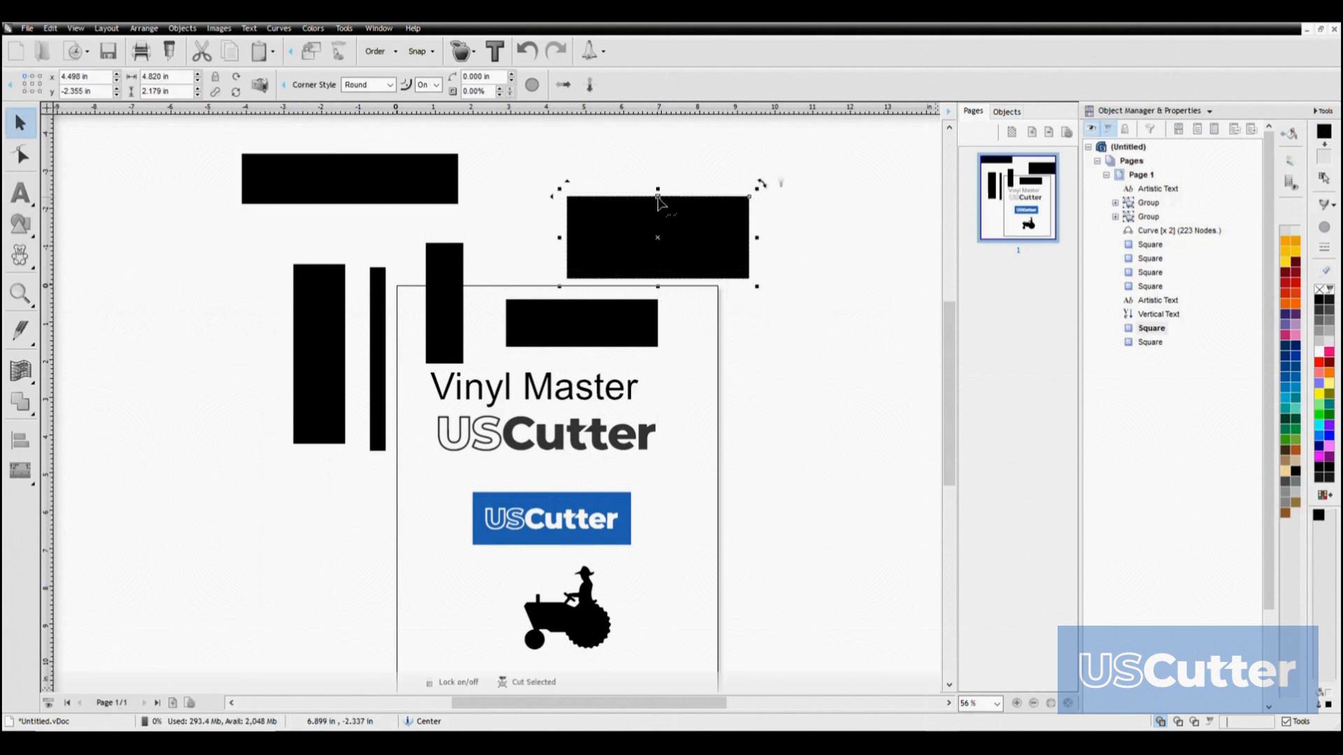
Fully round the corners of the new rectangle and hollow out its interior to about 36%
left_click_drag(658, 198, 684, 249)
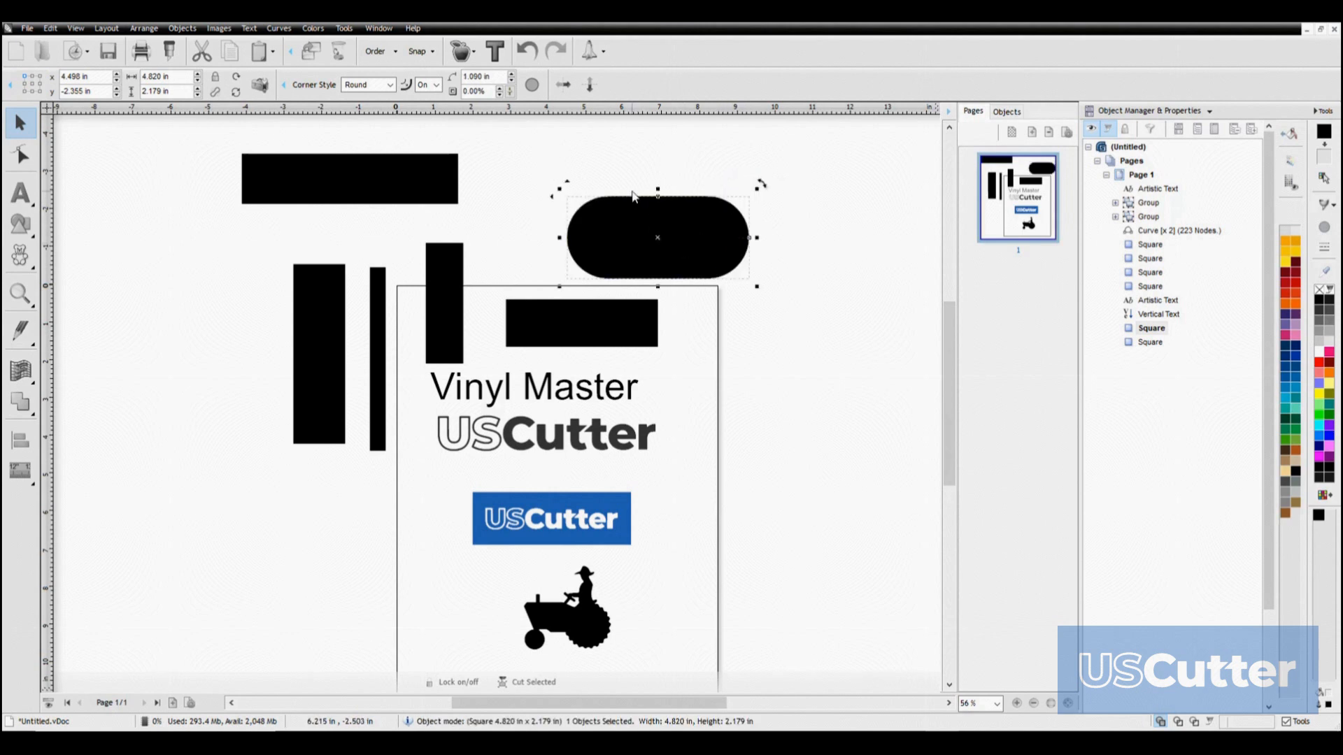
left_click_drag(658, 203, 658, 217)
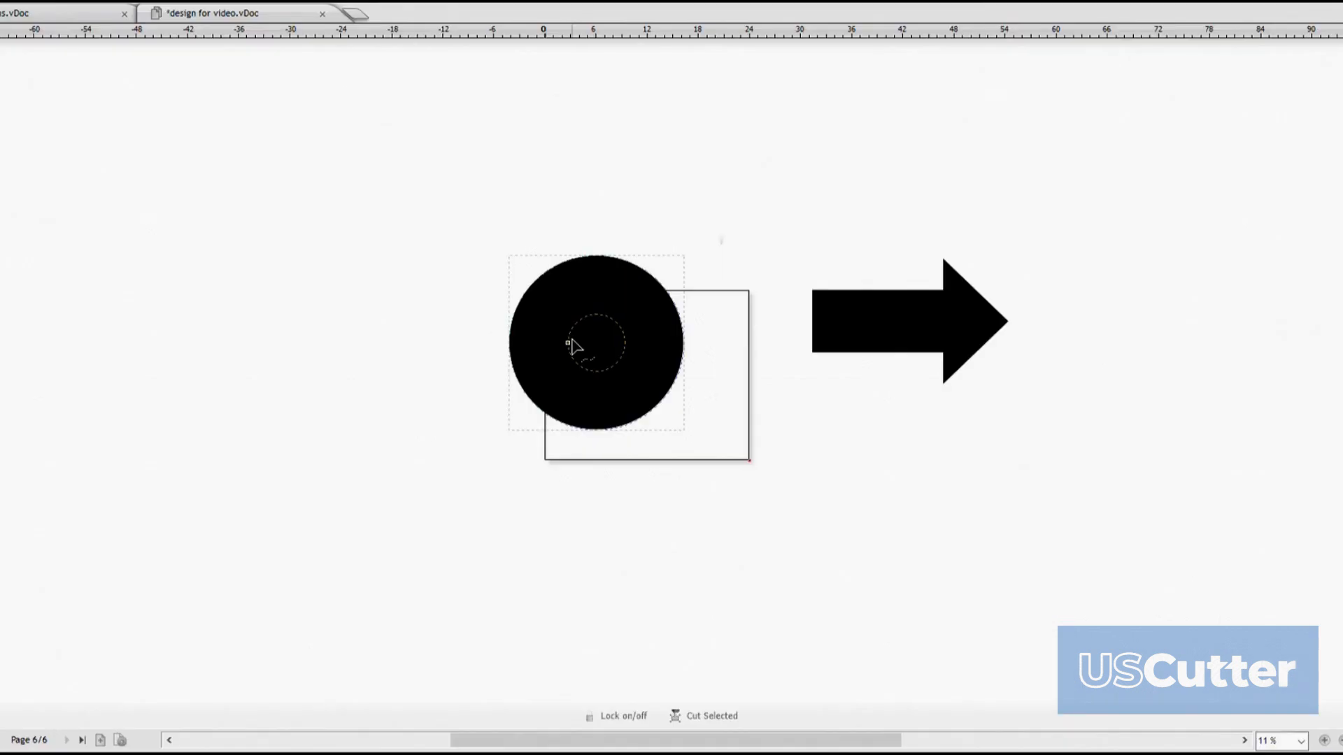
Reshape the circle power shape into a thin ring and open a wide gap on its right side
left_click_drag(567, 348, 529, 345)
left_click_drag(686, 345, 645, 274)
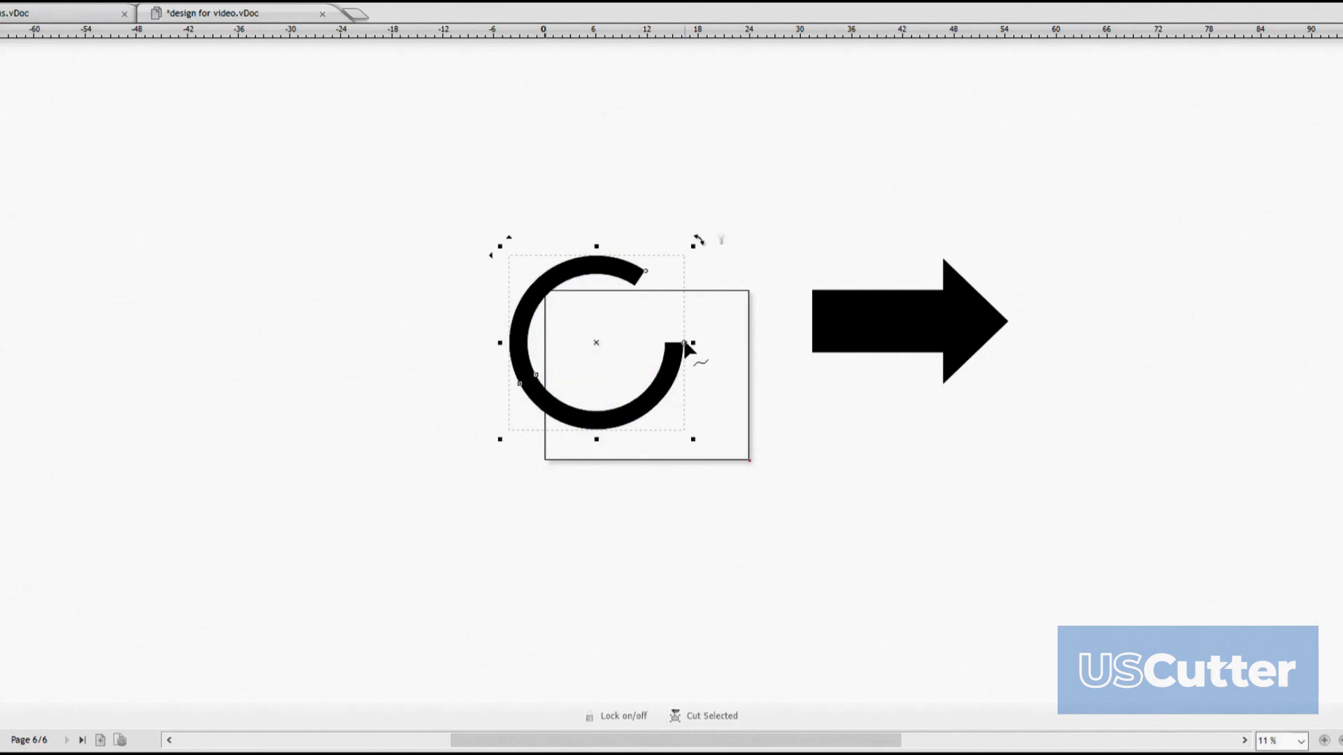
left_click_drag(686, 344, 639, 417)
Shorten the arrow power shape's shaft and stretch its head into a longer point
left_click(862, 341)
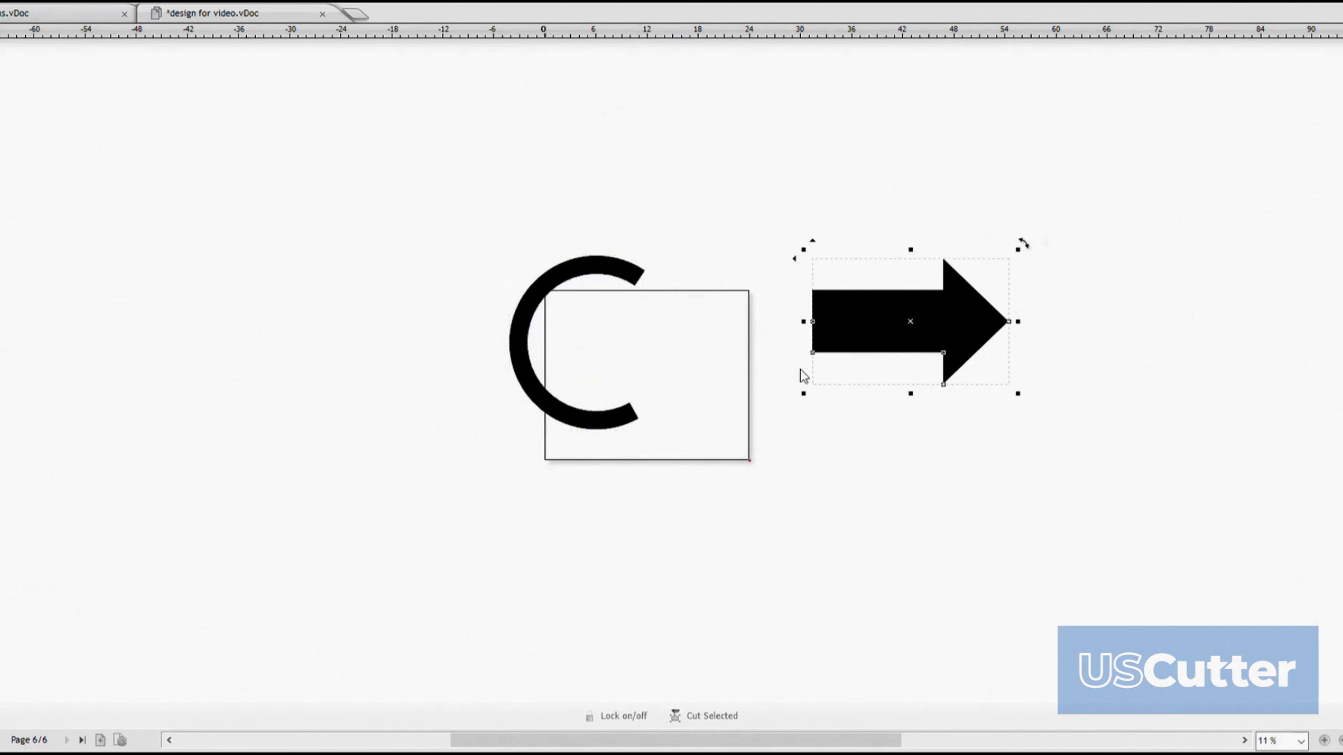
left_click_drag(815, 352, 891, 354)
left_click_drag(956, 322, 955, 301)
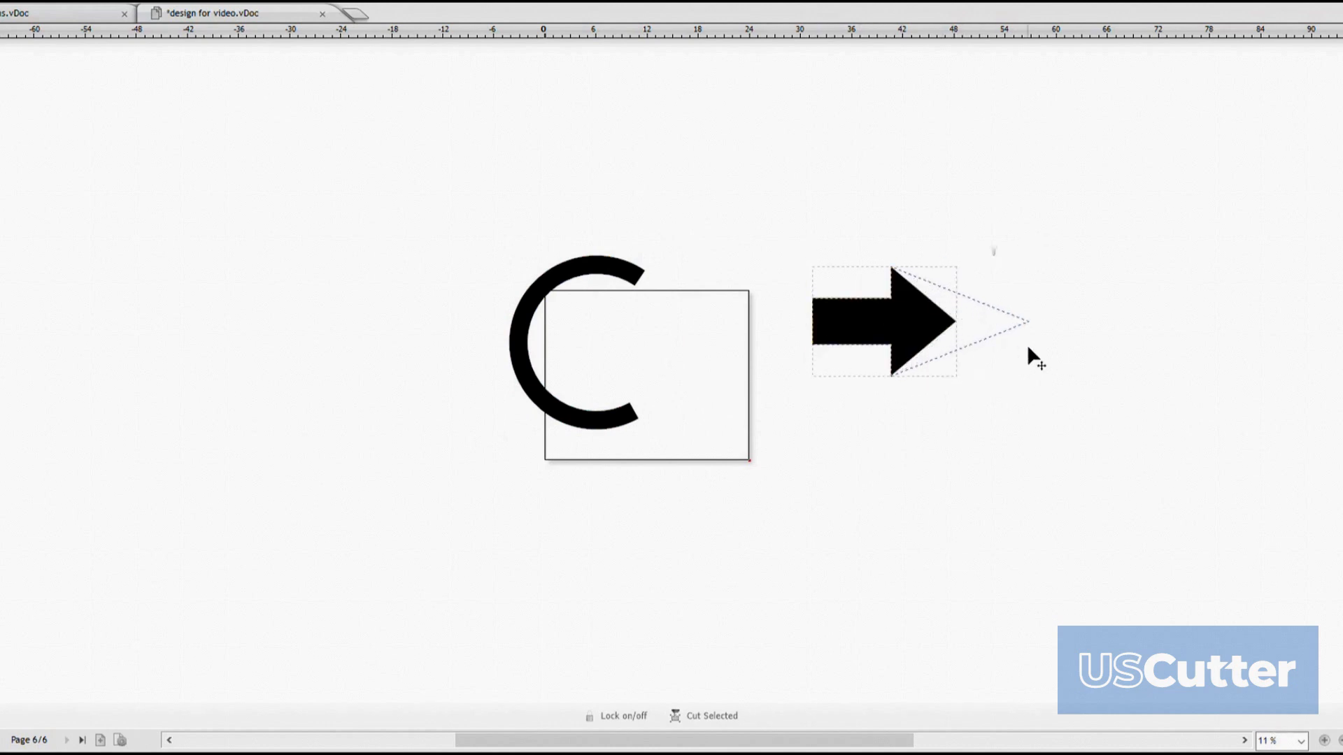
left_click_drag(1028, 347, 1061, 348)
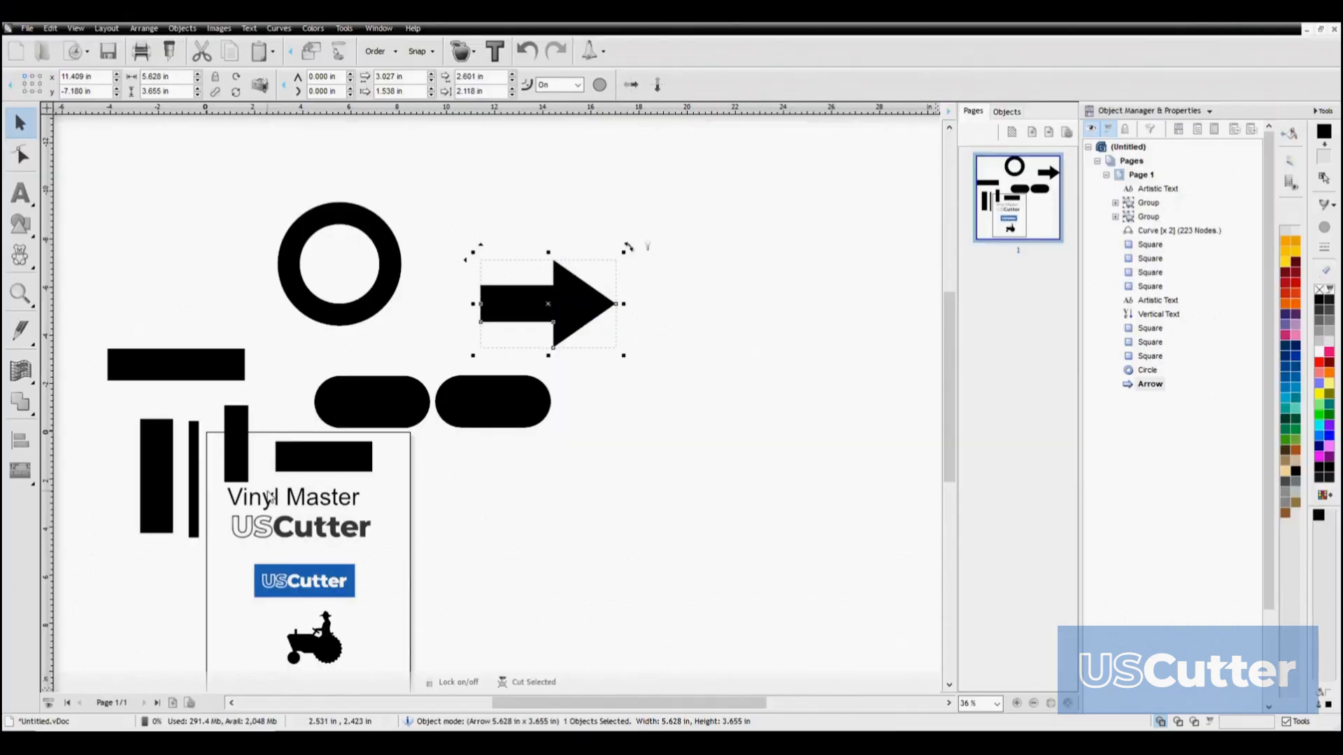
Open the General Clipart library and browse through its clipart
scroll(275, 515, "up", 3)
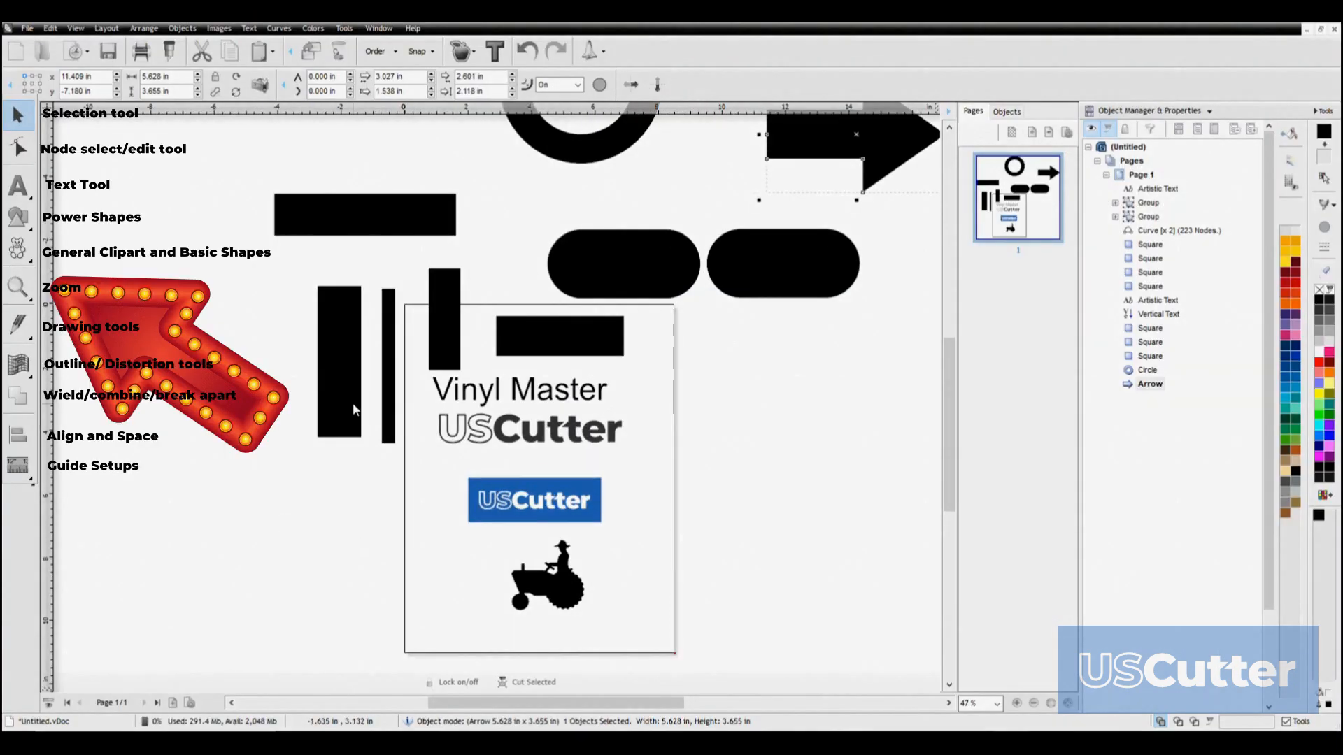
scroll(353, 410, "down", 1)
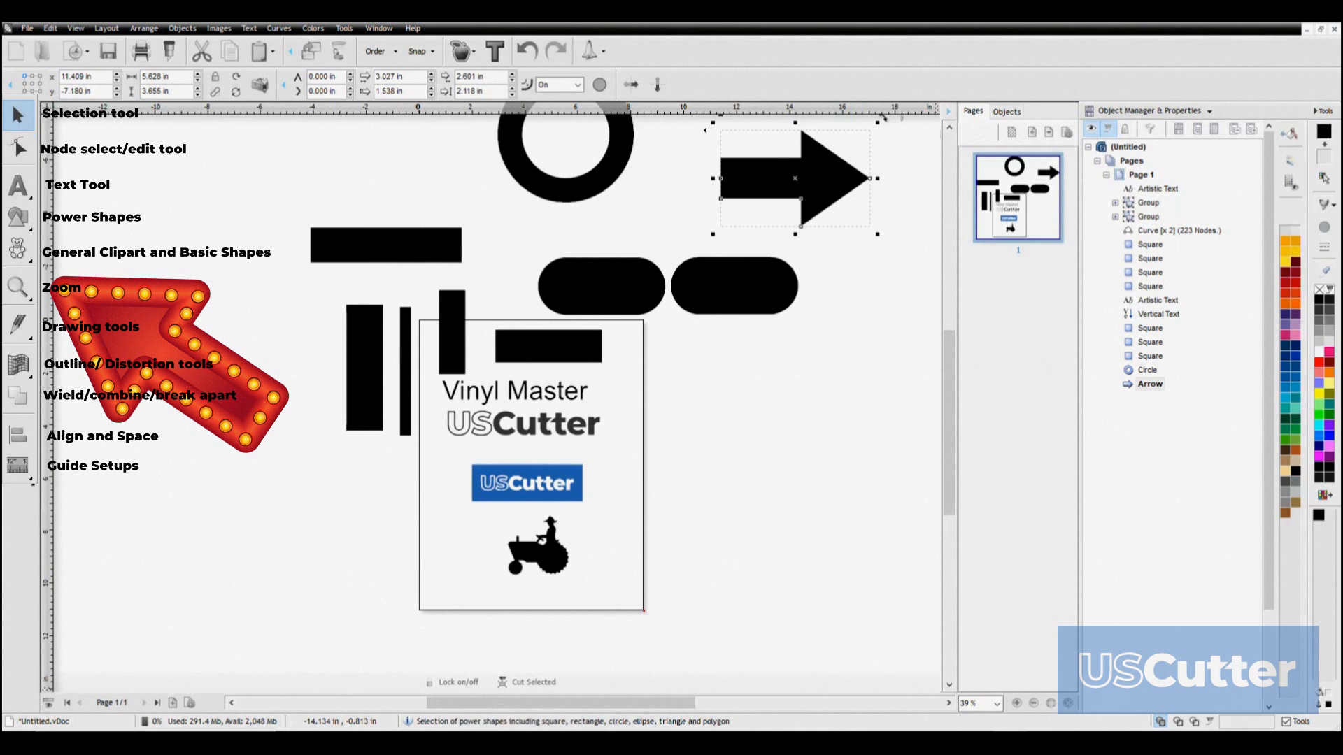
left_click(20, 257)
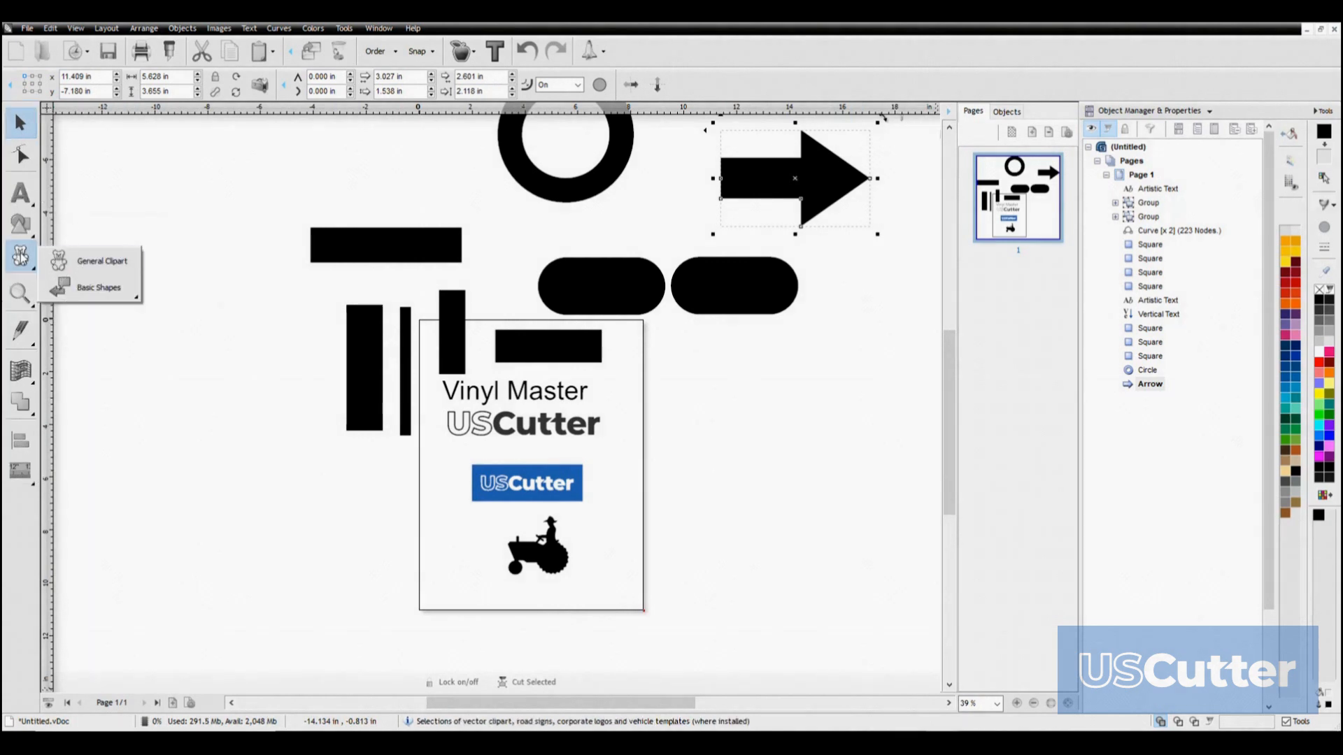
left_click(112, 269)
scroll(498, 350, "down", 10)
scroll(498, 357, "down", 1)
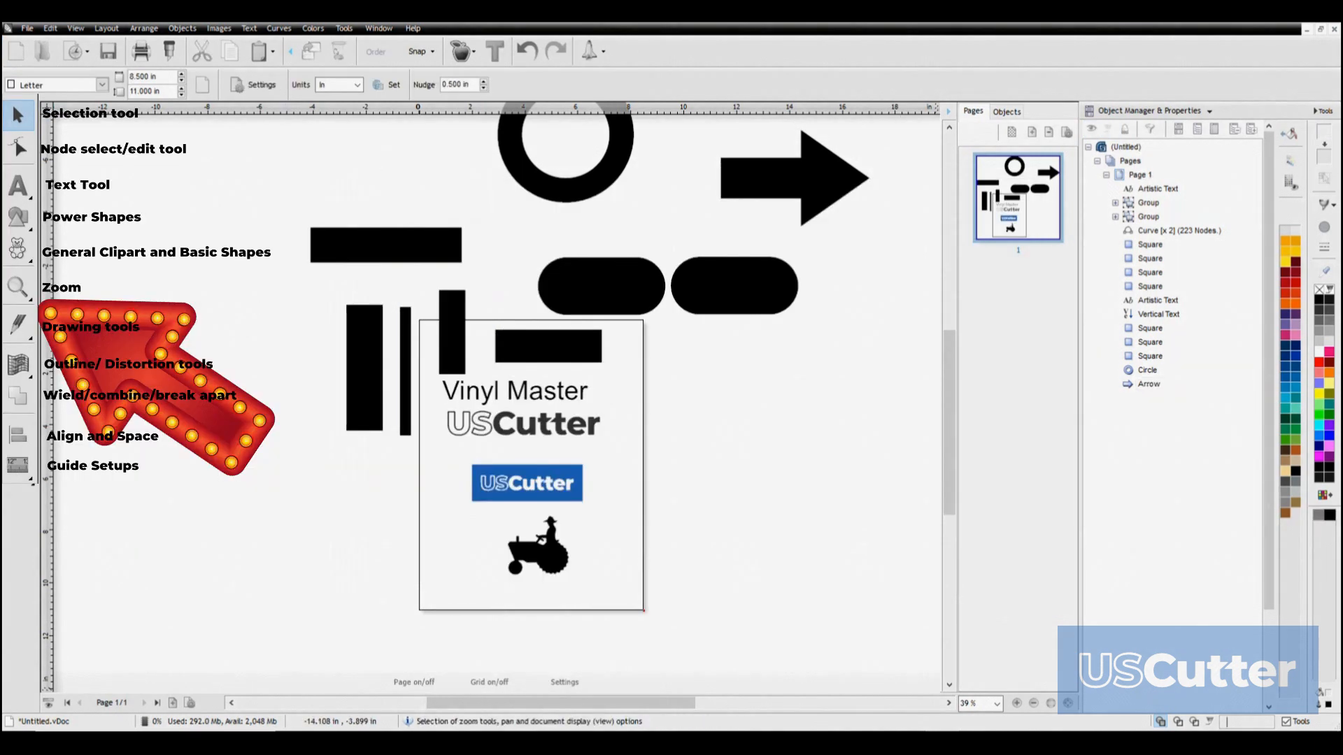
Zoom out with the Zoom tools and fit all objects in the view
left_click(19, 287)
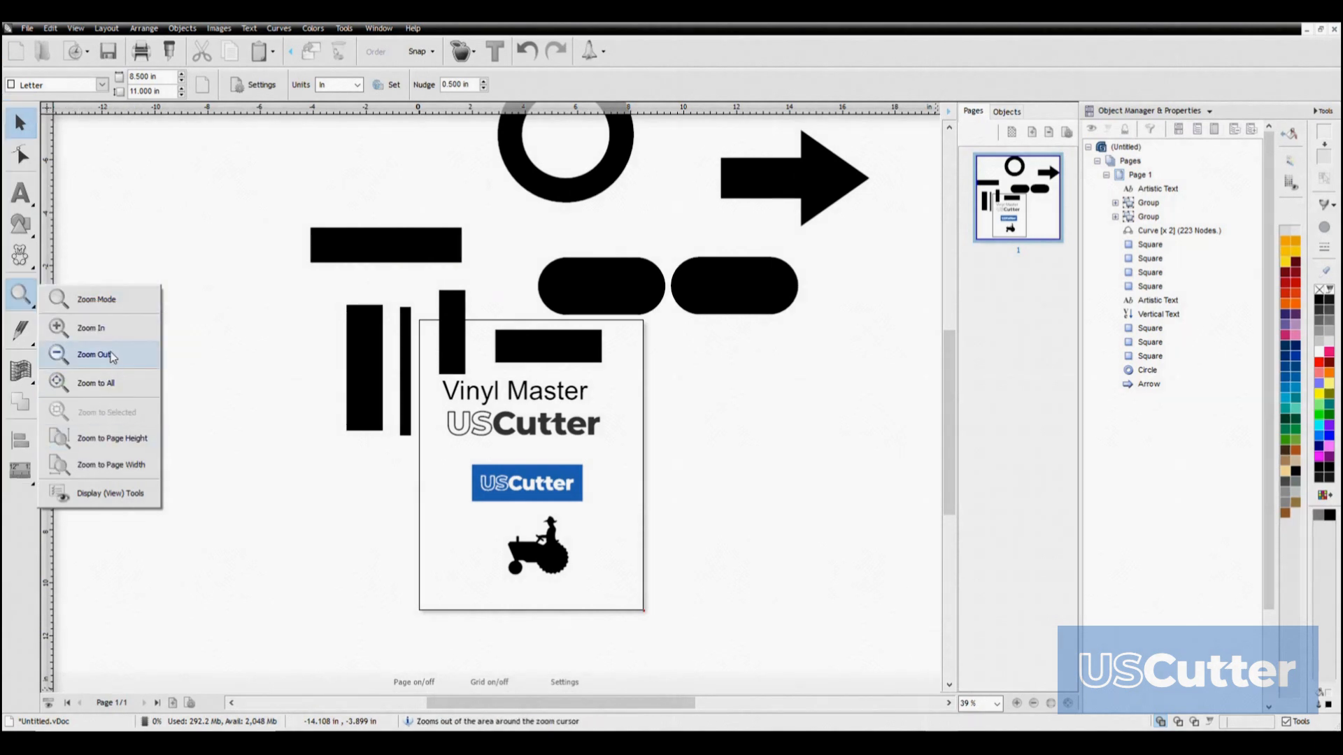
left_click(115, 357)
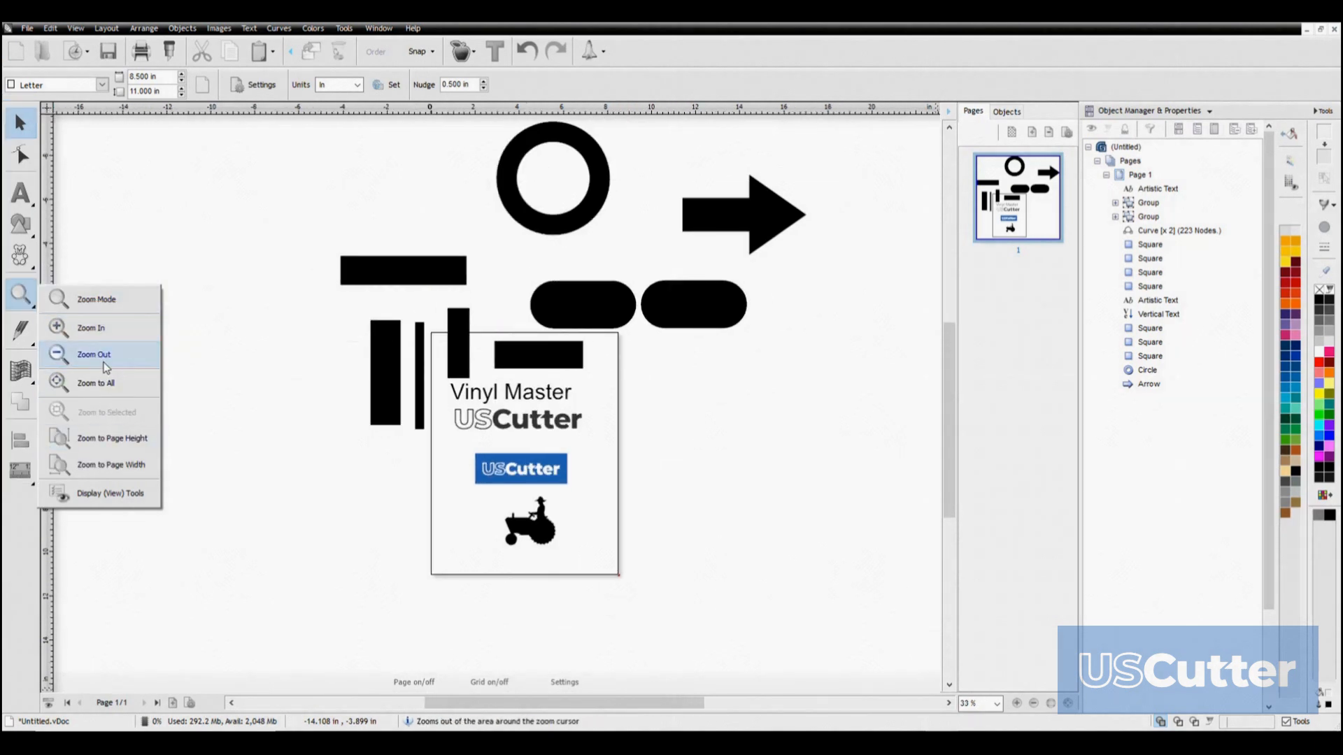
left_click(105, 384)
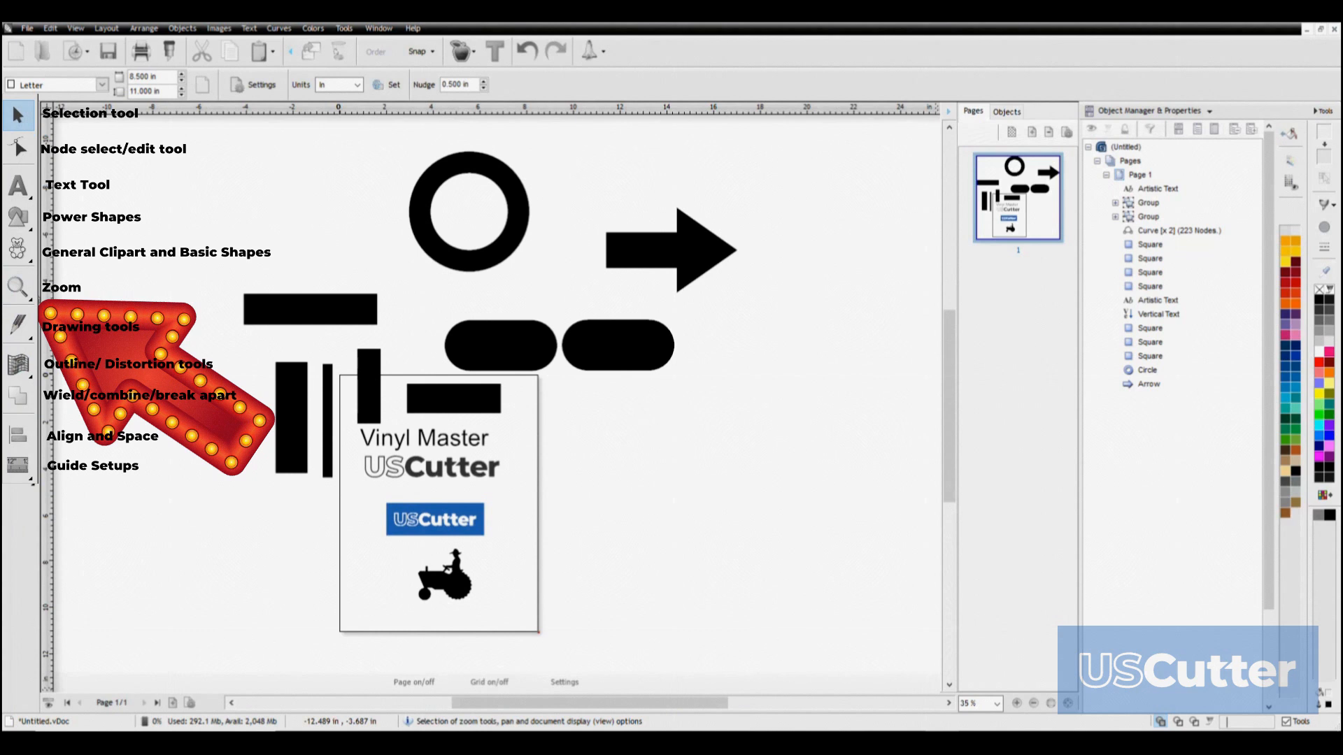
Draw a horizontal and a slanted straight line with the Line Tool in the empty area left of the ring
left_click(21, 334)
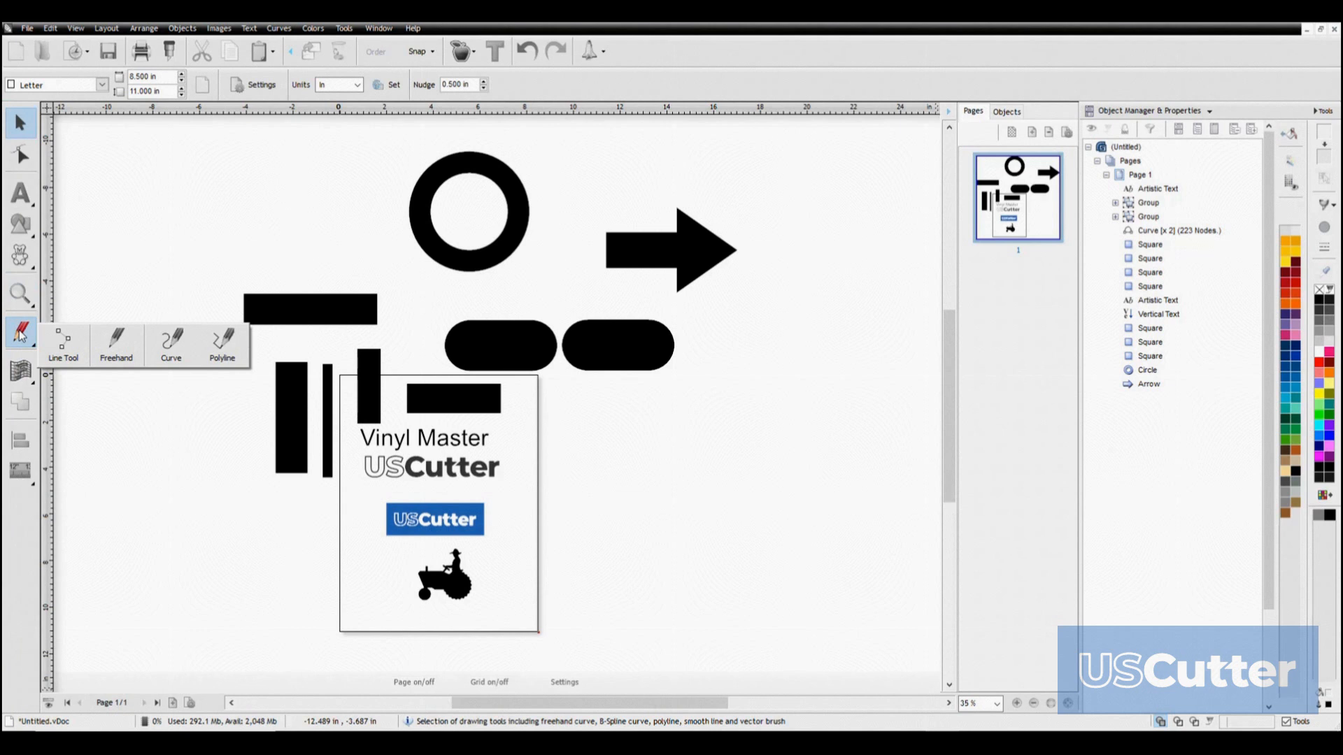
left_click(61, 338)
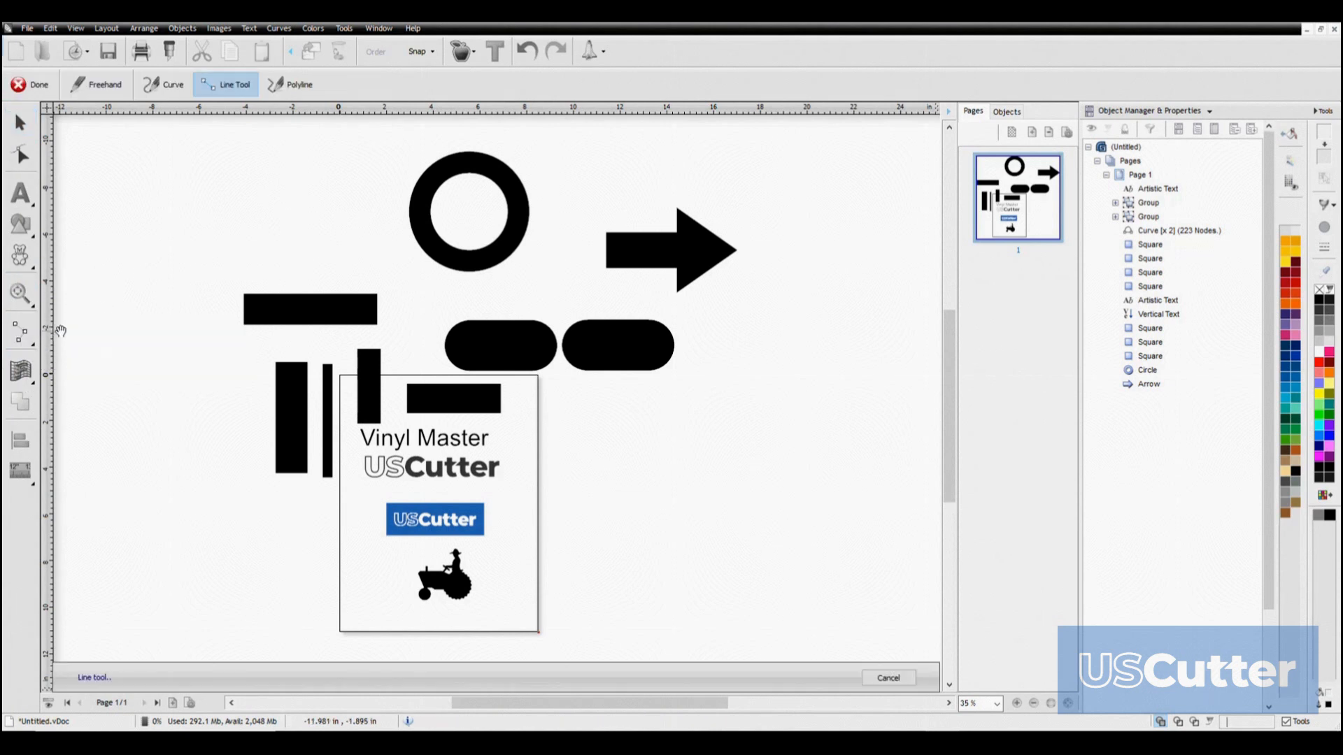
mouse_move(292, 308)
left_mouse_down()
mouse_move(411, 321)
mouse_move(425, 309)
mouse_move(404, 316)
left_mouse_up()
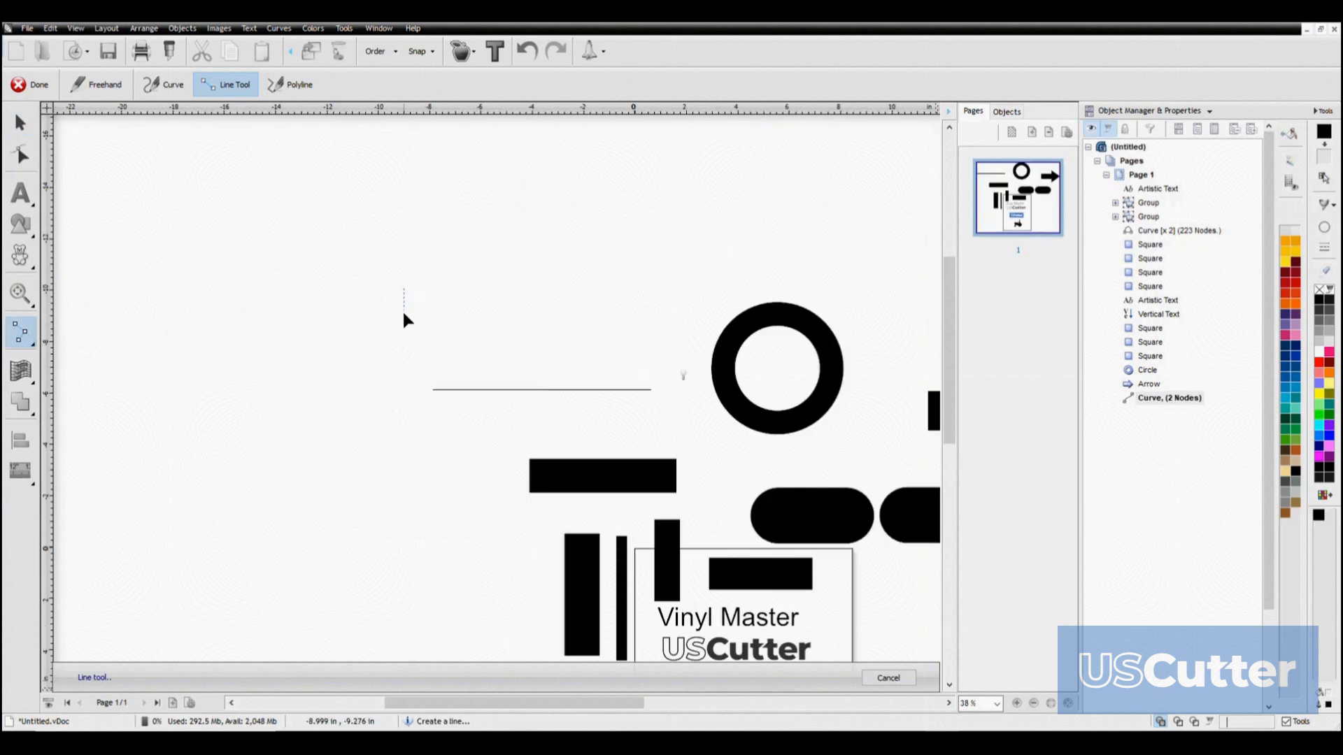
left_click_drag(407, 403, 553, 392)
left_click_drag(660, 431, 542, 252)
Sketch a looping freehand curve beside the two straight lines, and delete all the drawn lines
left_click(20, 332)
left_click(114, 340)
mouse_move(158, 381)
left_mouse_down()
mouse_move(263, 397)
mouse_move(287, 274)
mouse_move(158, 321)
mouse_move(277, 401)
mouse_move(417, 288)
mouse_move(527, 384)
mouse_move(288, 380)
mouse_move(222, 255)
left_mouse_up()
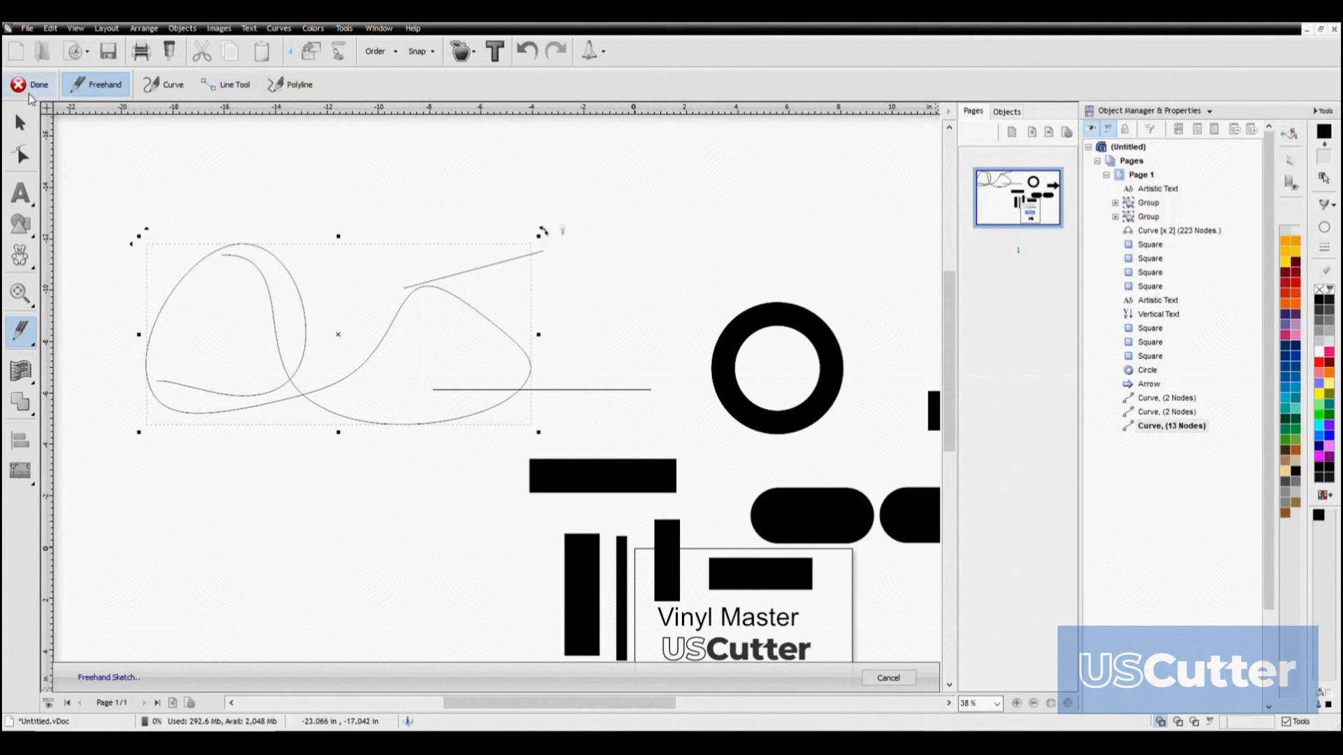
left_click(29, 93)
key("Delete")
Draw a smooth looping curve with the Curve tool in the empty area beside the ring
left_click(21, 332)
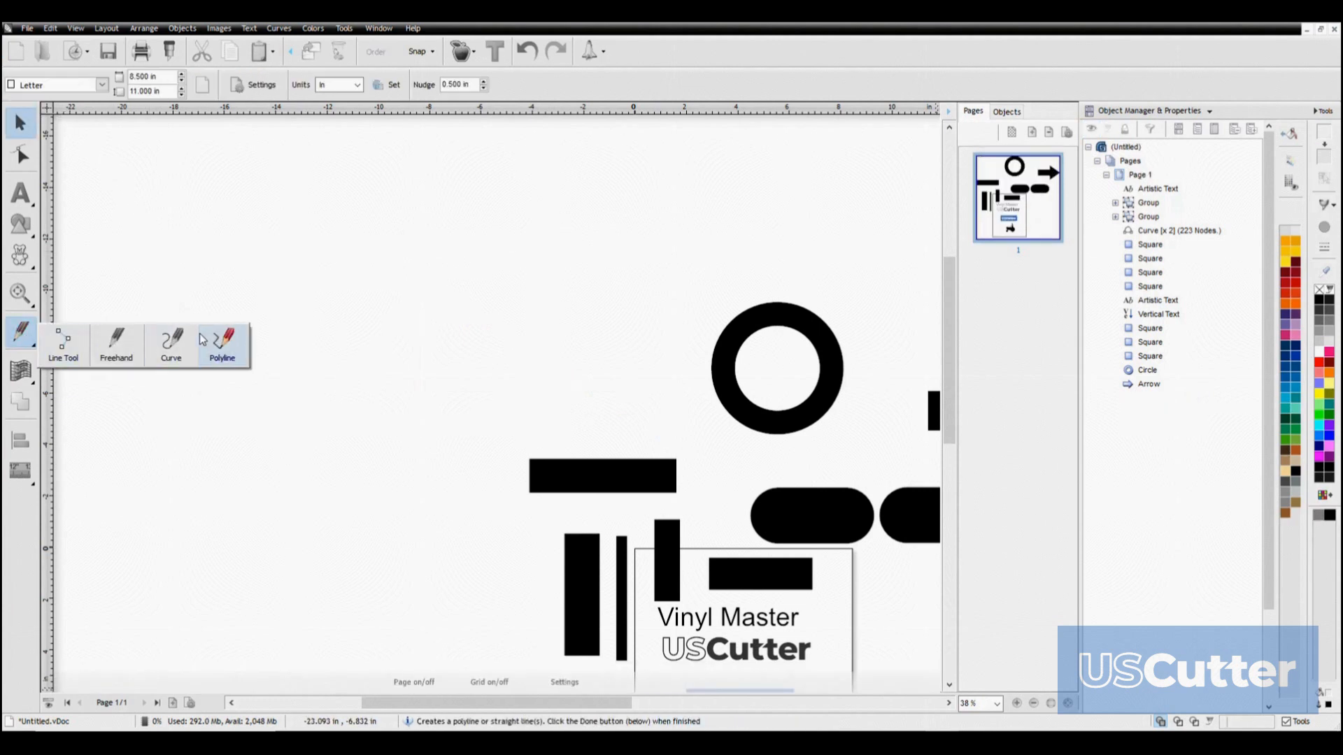
left_click(185, 340)
left_click(327, 412)
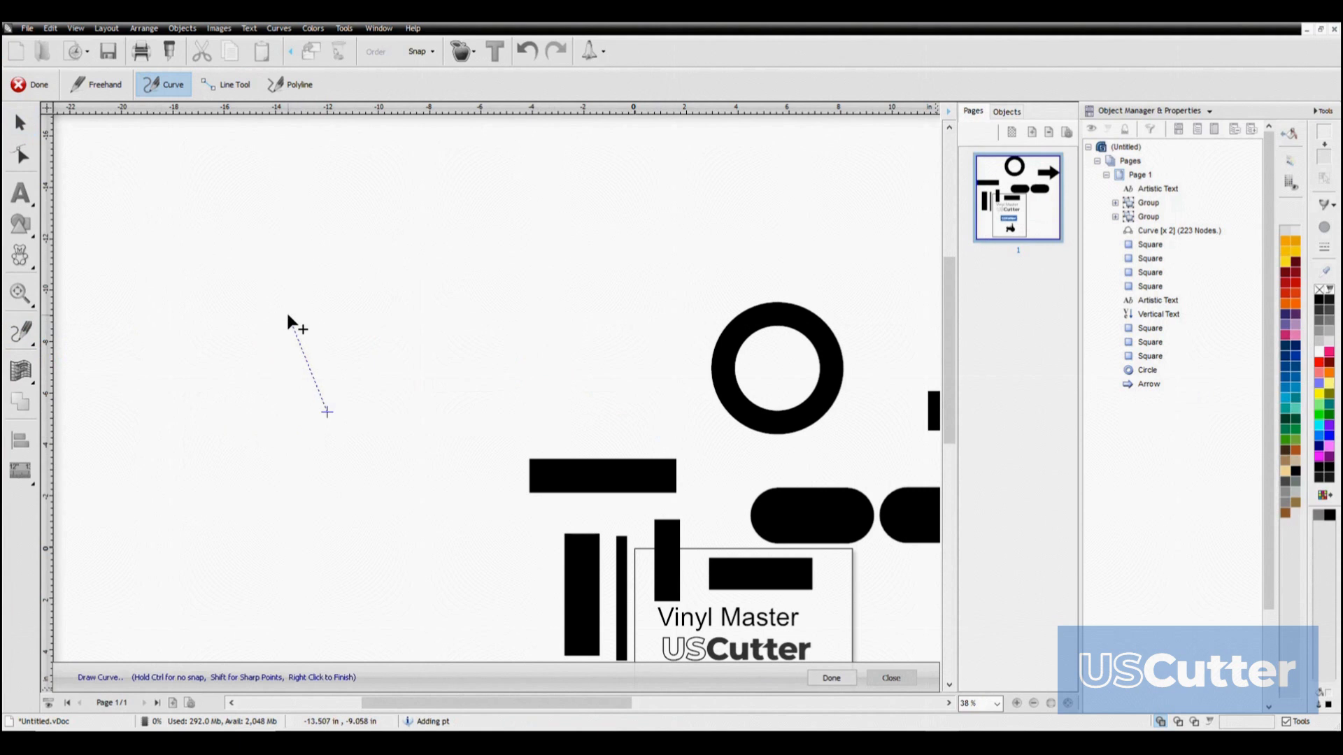
left_click(229, 193)
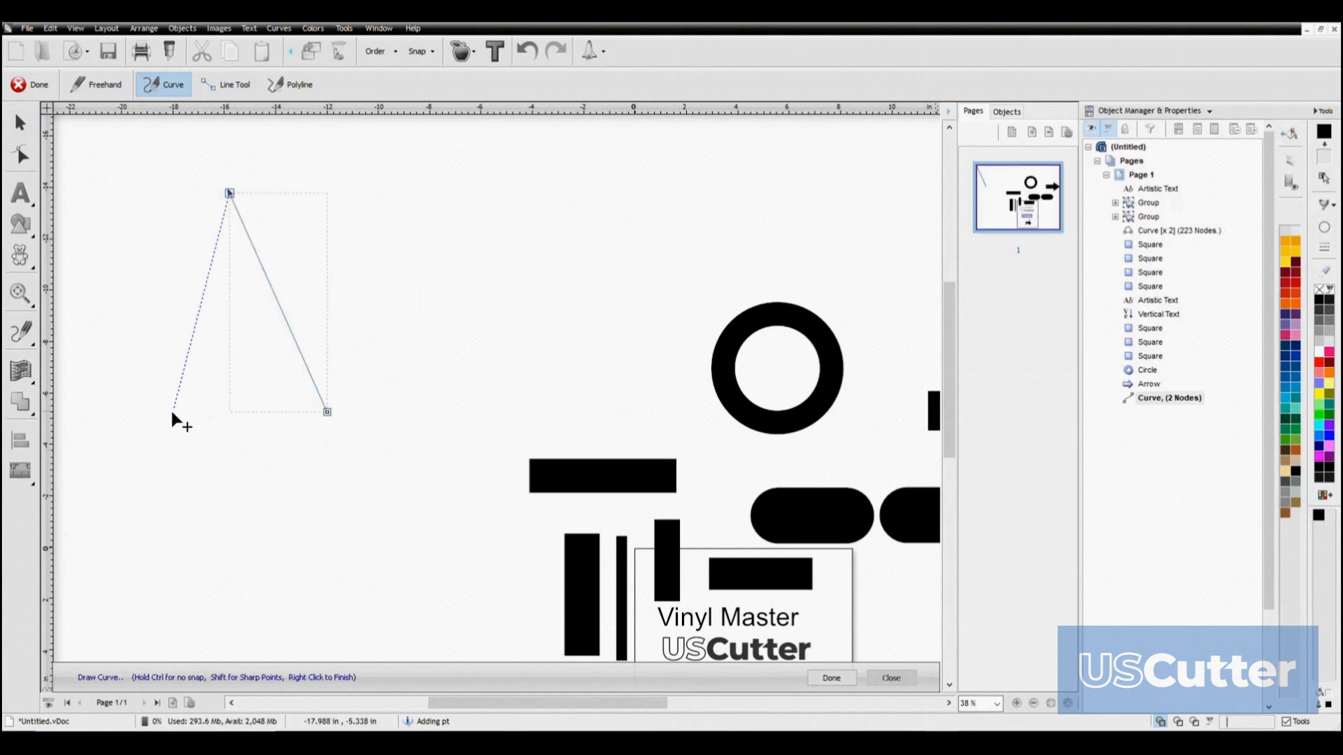
left_click(100, 444)
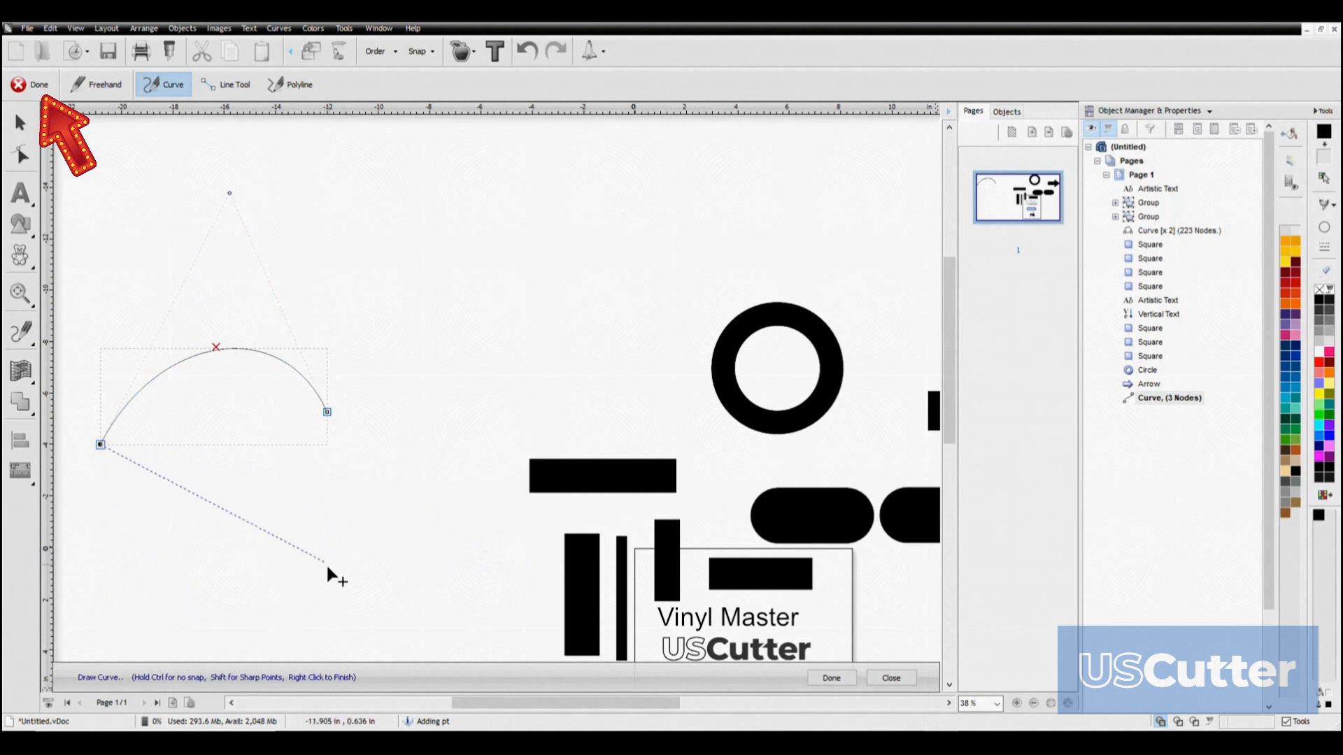
left_click(319, 589)
left_click(623, 352)
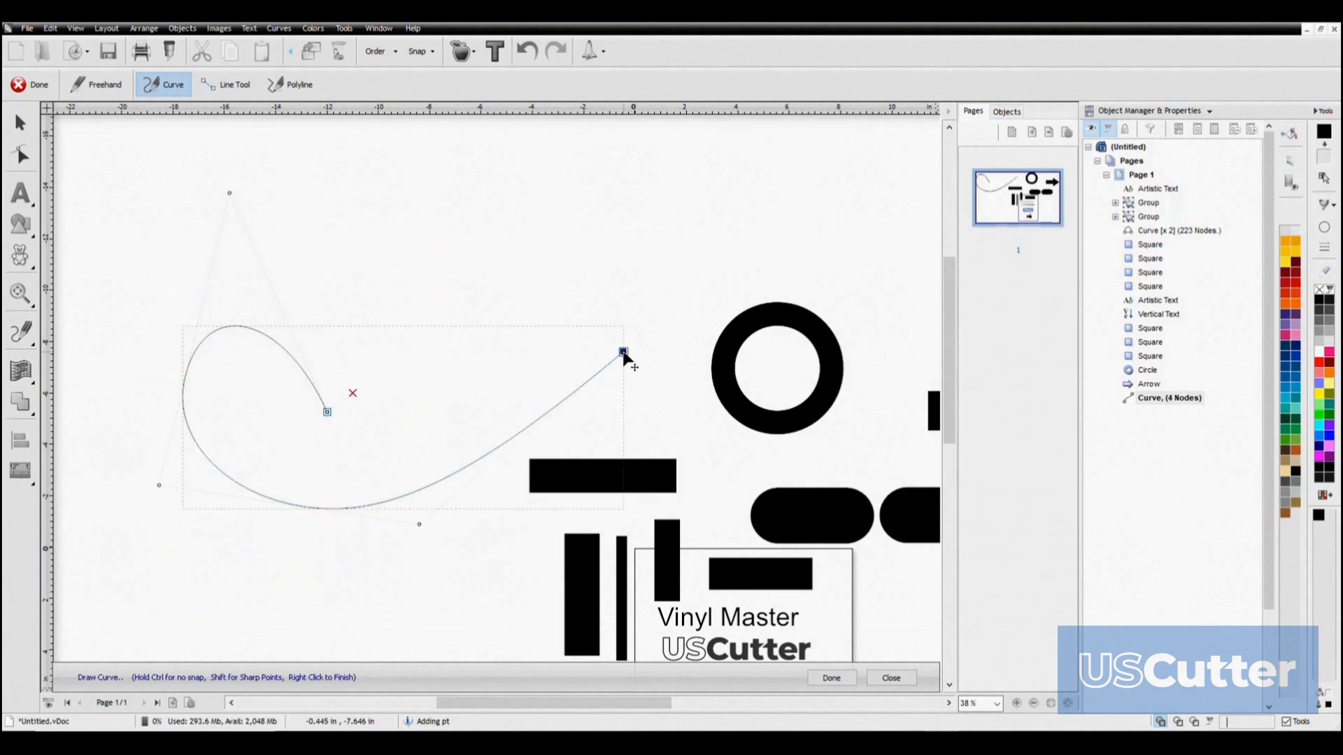
Draw a zigzag of connected straight segments with the Polyline tool in the empty area beside the ring
left_click(21, 332)
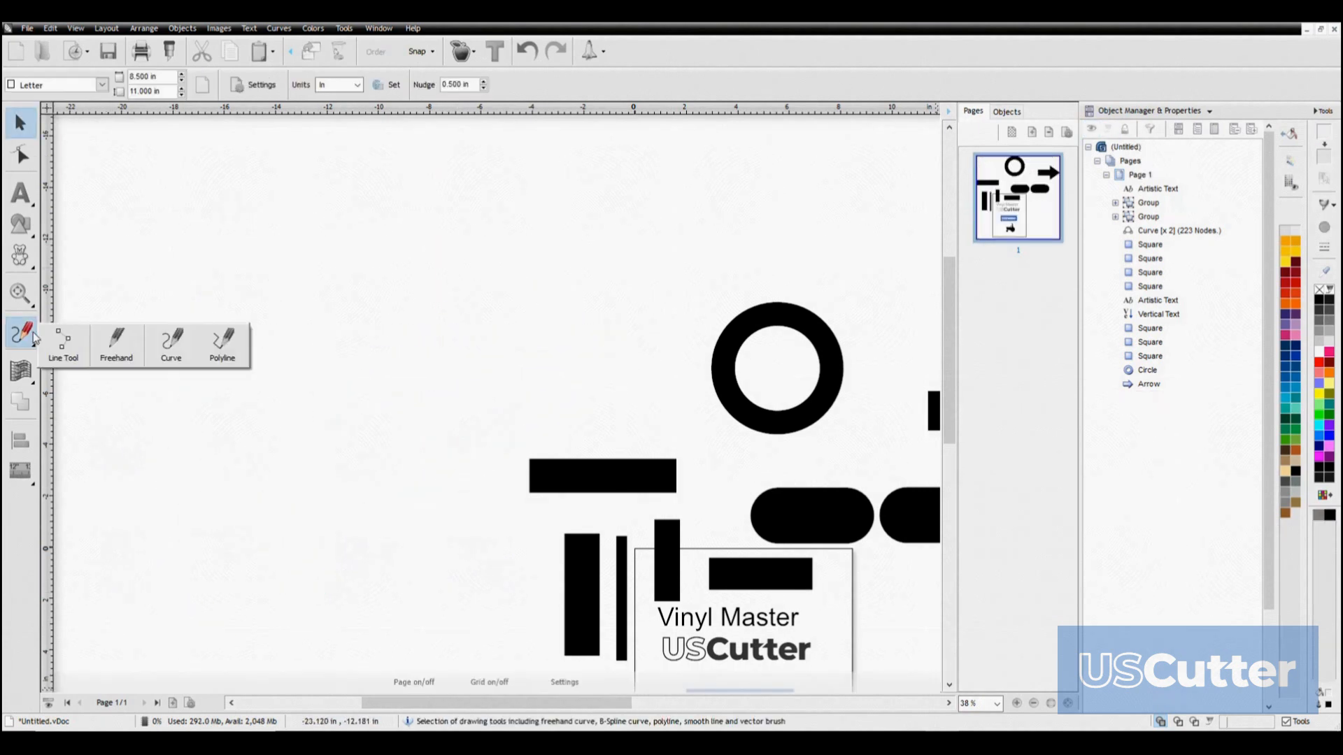
left_click(218, 347)
left_click(184, 296)
left_click(277, 483)
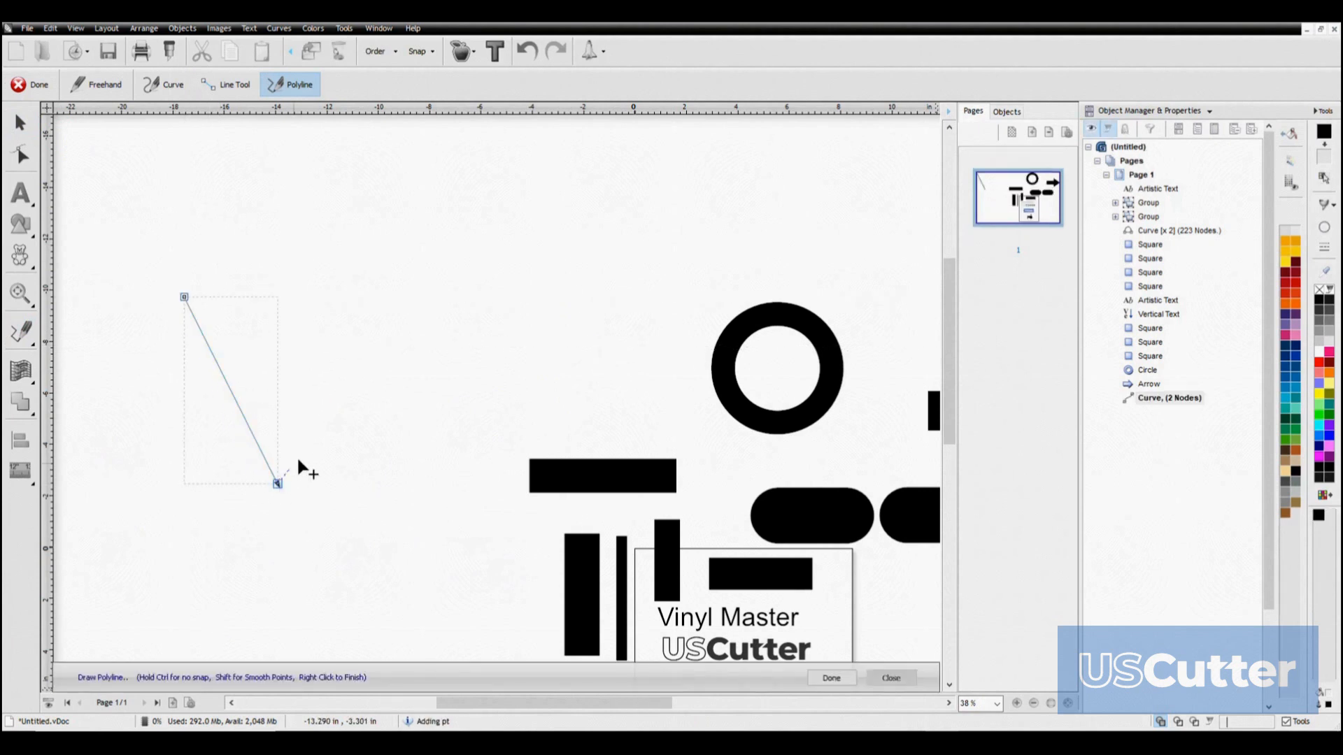
left_click(549, 264)
left_click(630, 389)
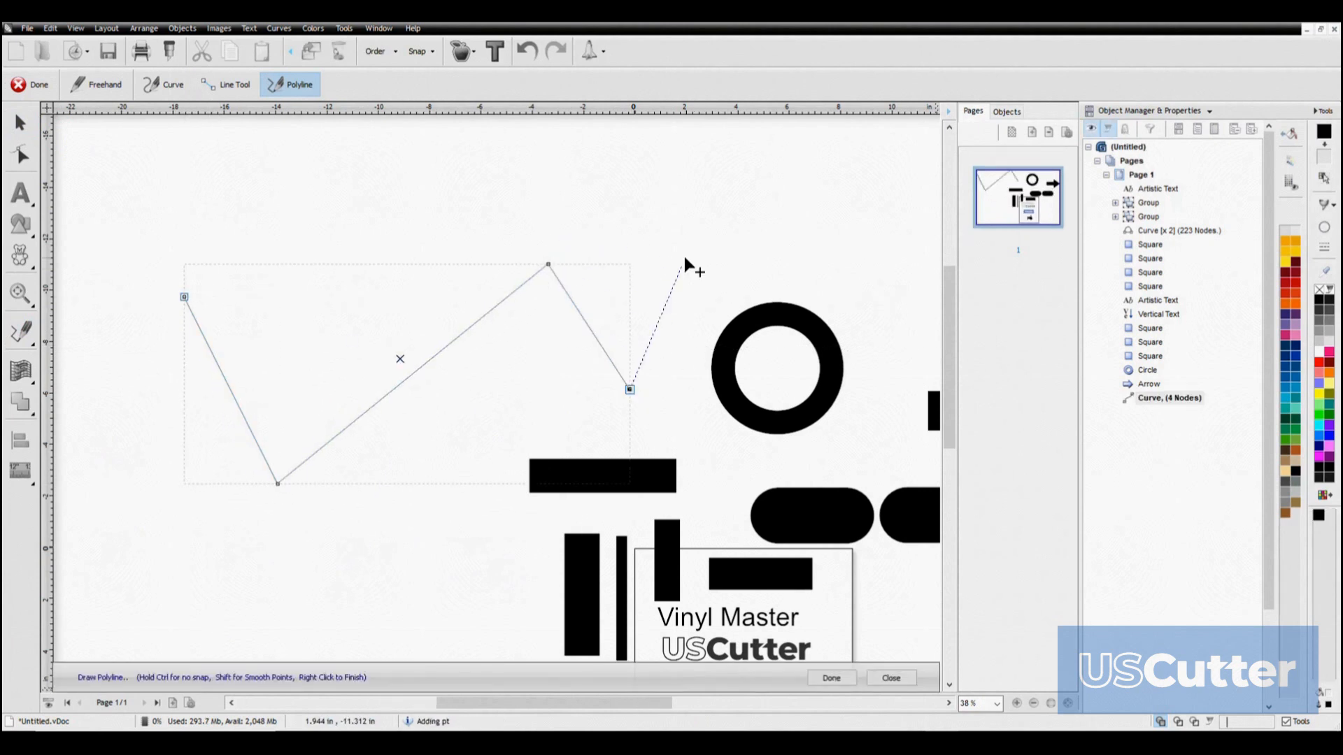
left_click(703, 209)
left_click(443, 190)
left_click(301, 365)
left_click(155, 212)
left_click(393, 137)
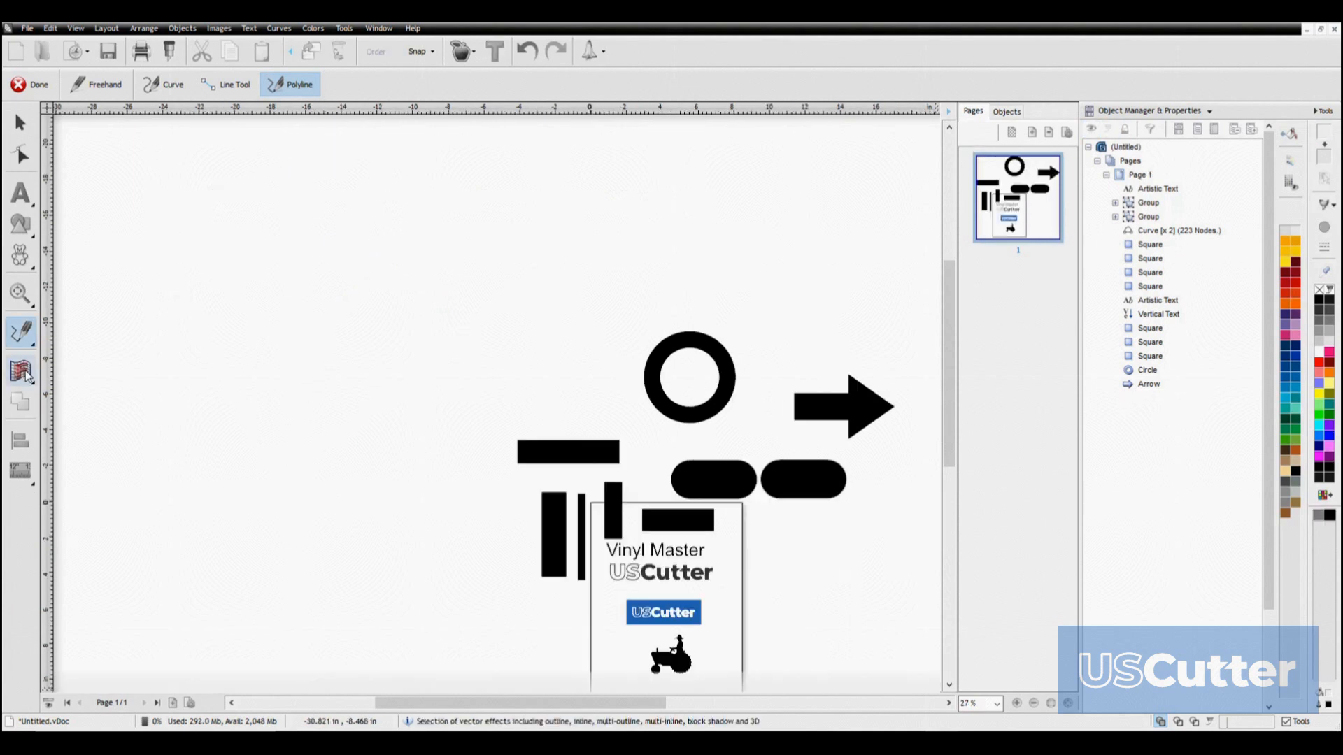
Select the "Vinyl Master" text and open the Outline Tools for it
left_click(22, 371)
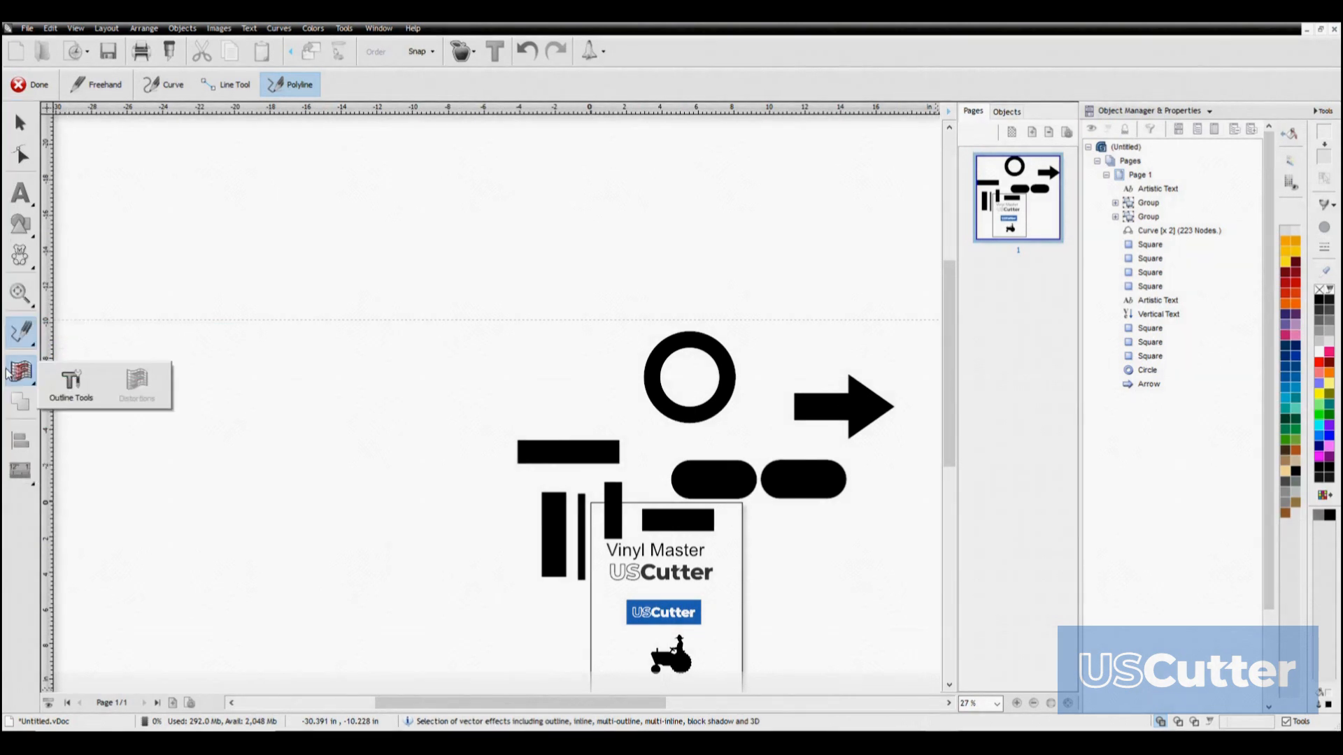
left_click(20, 122)
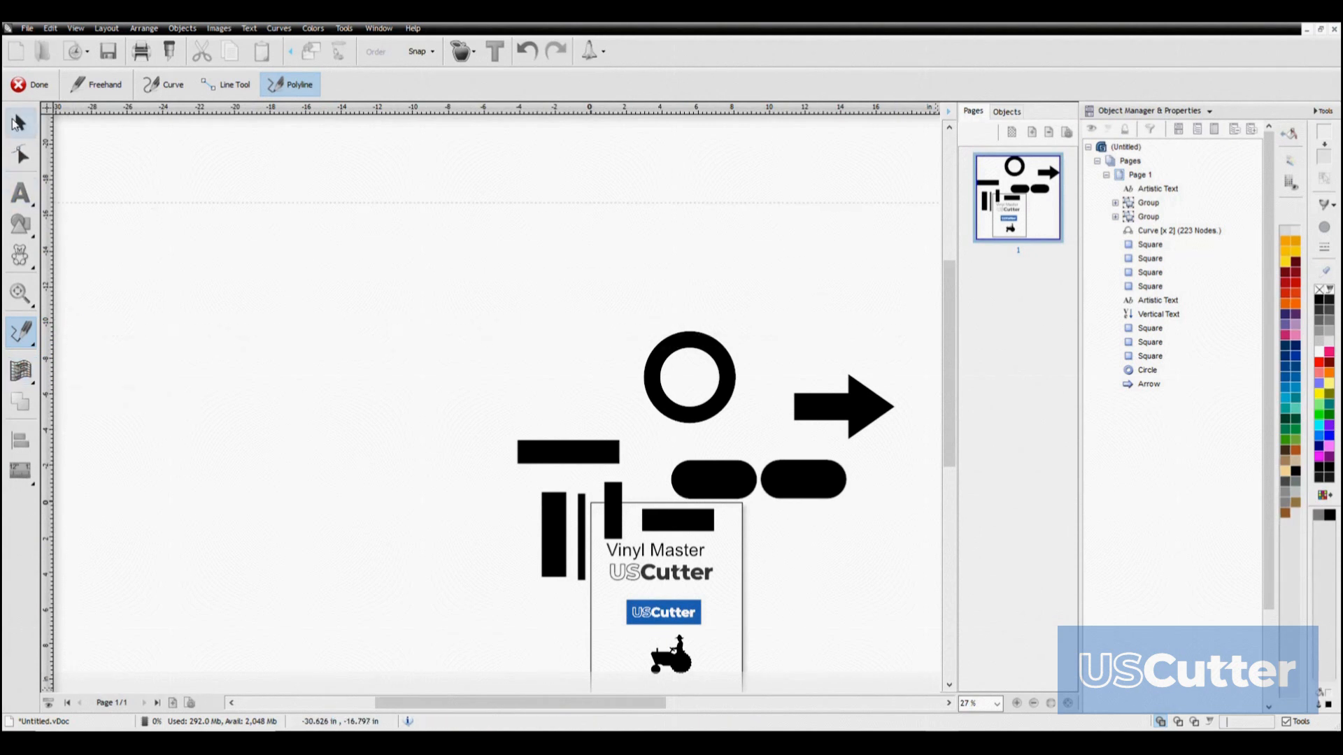
left_click_drag(379, 479, 287, 323)
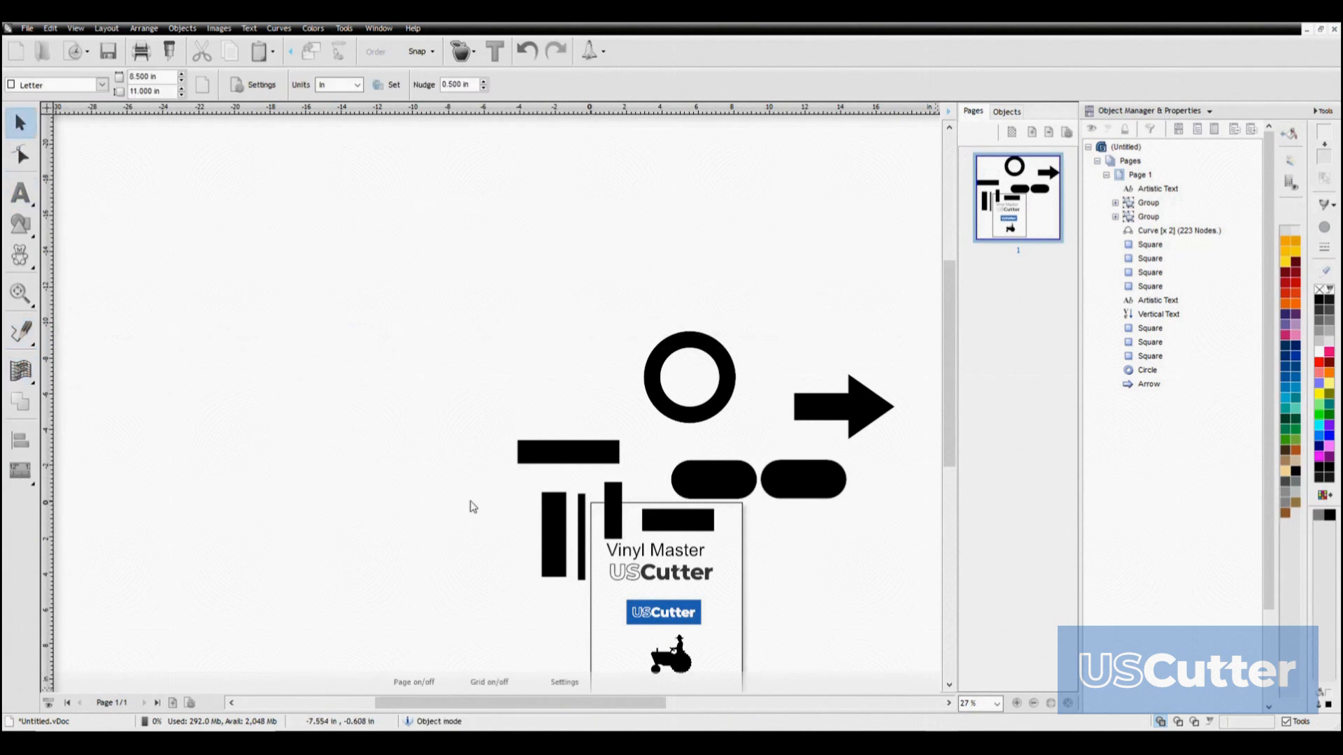
left_click(631, 548)
scroll(644, 558, "up", 2)
scroll(575, 542, "up", 2)
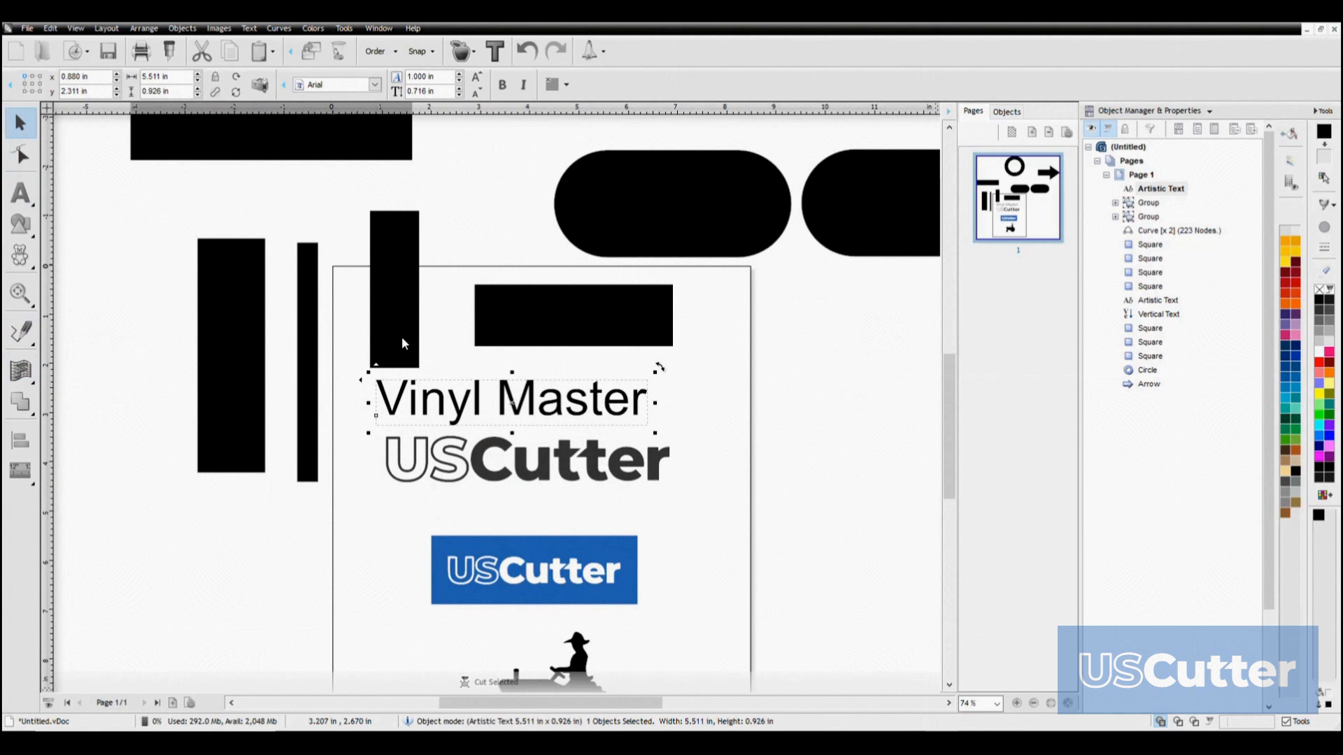
left_click(25, 374)
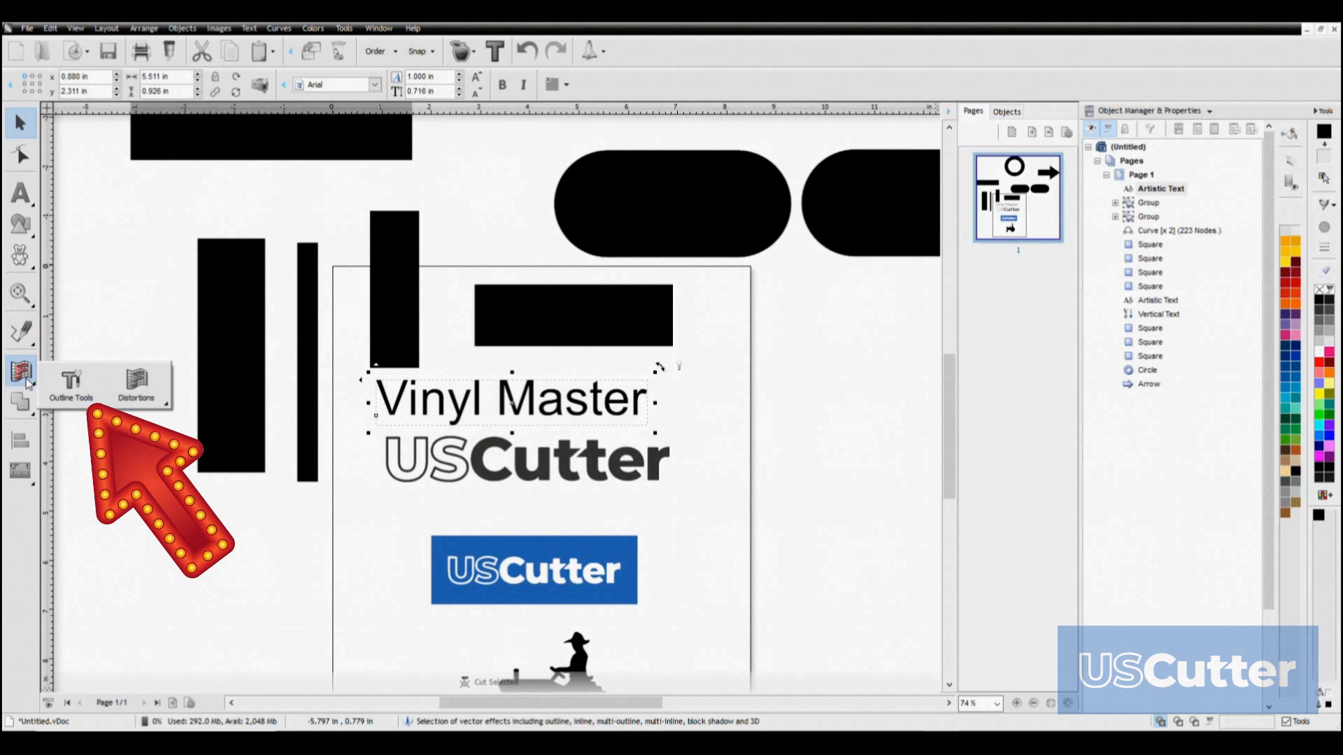
left_click(70, 389)
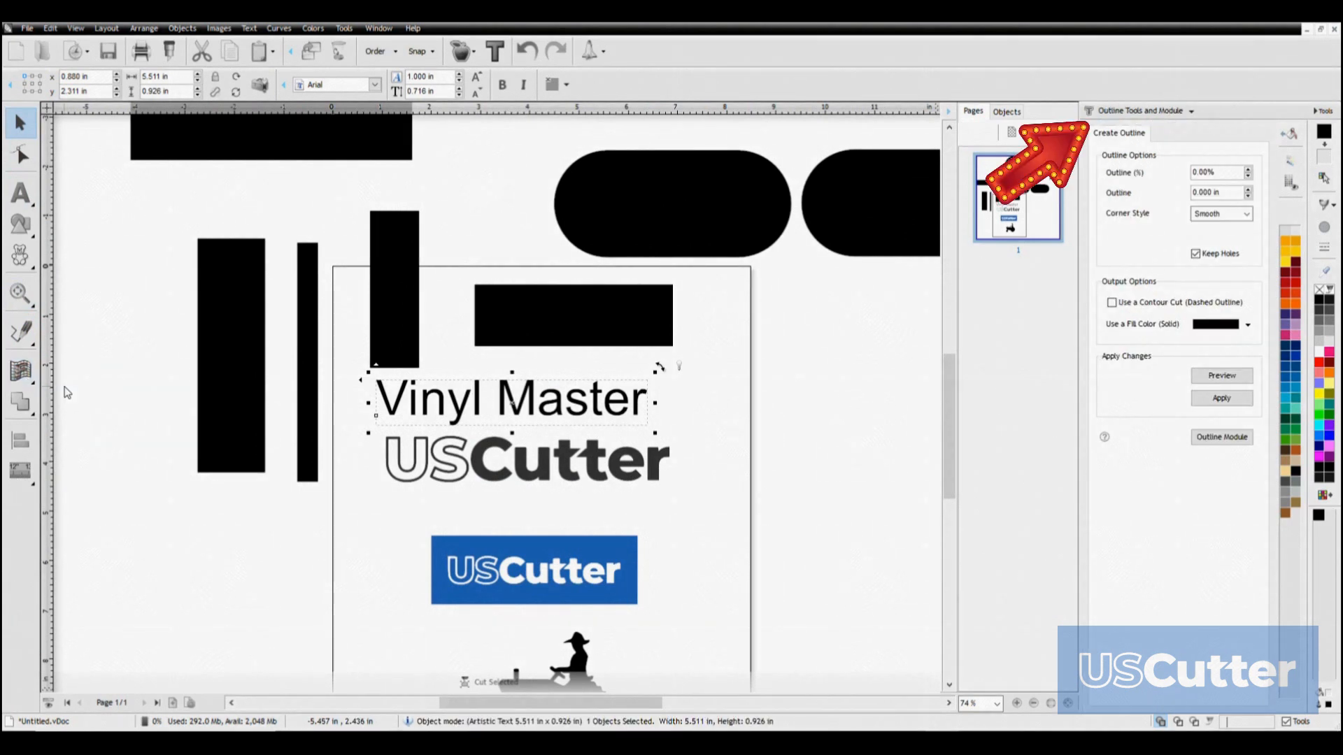
Set the outline of the "Vinyl Master" text to 0.092 in with the Round corner style
left_click(1249, 170)
left_click(1248, 170)
left_click(1248, 170)
left_click(1249, 170)
left_click(1248, 169)
left_click(1249, 170)
left_click(1248, 169)
left_click(1248, 170)
left_click(1249, 170)
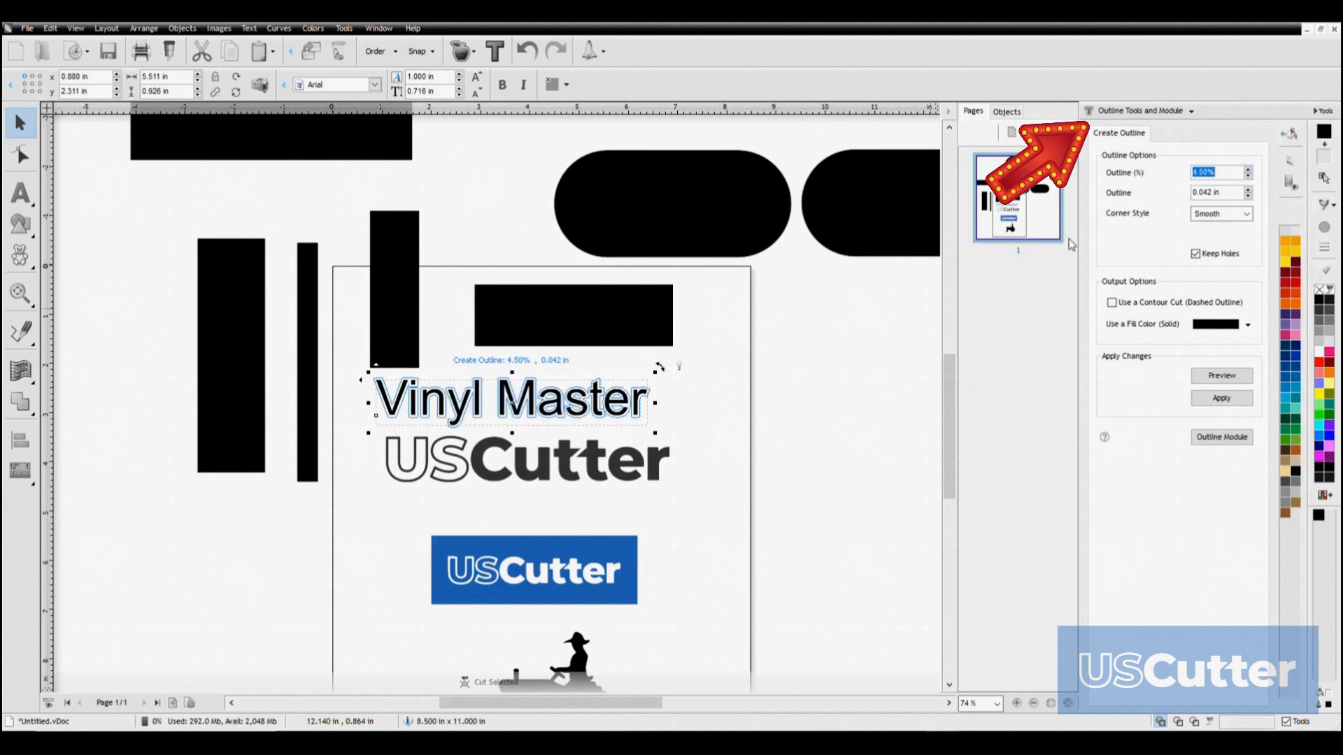
left_click(1248, 189)
left_click(1249, 190)
left_click(1248, 190)
left_click(1249, 196)
left_click(1245, 214)
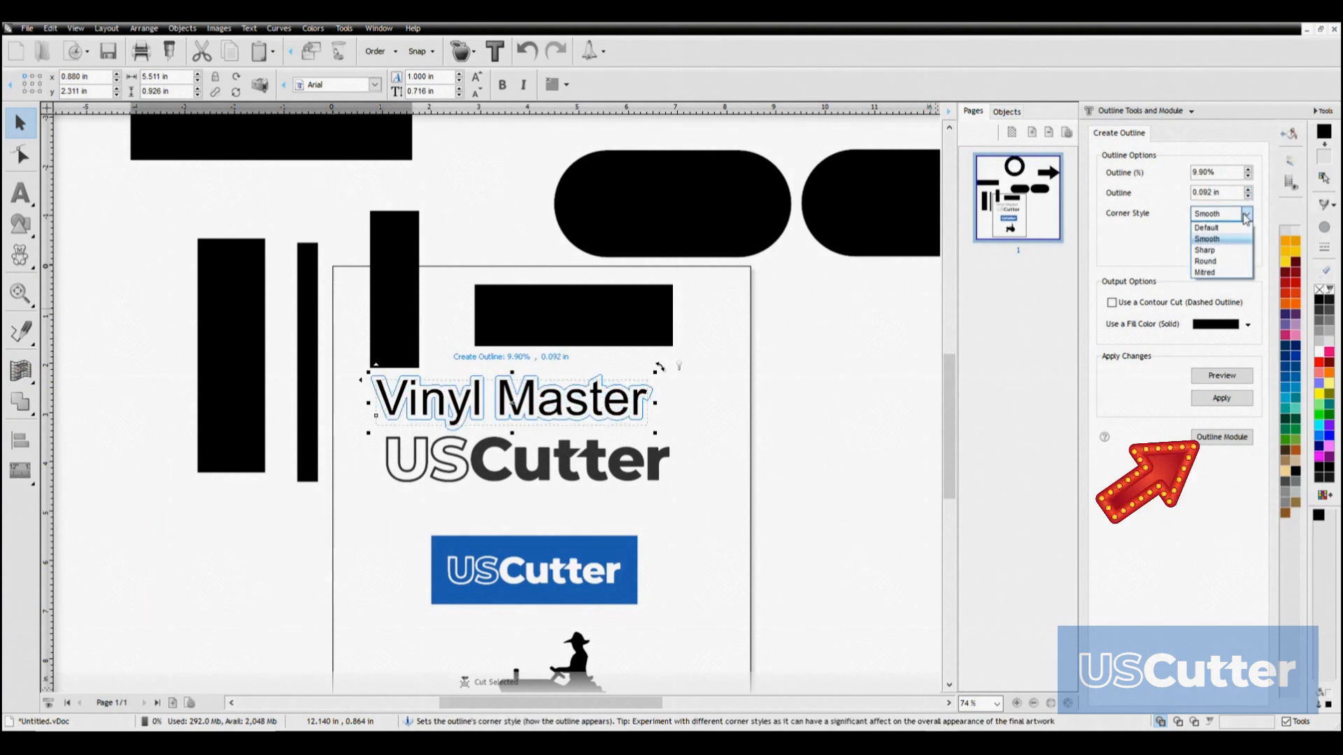
left_click(1216, 262)
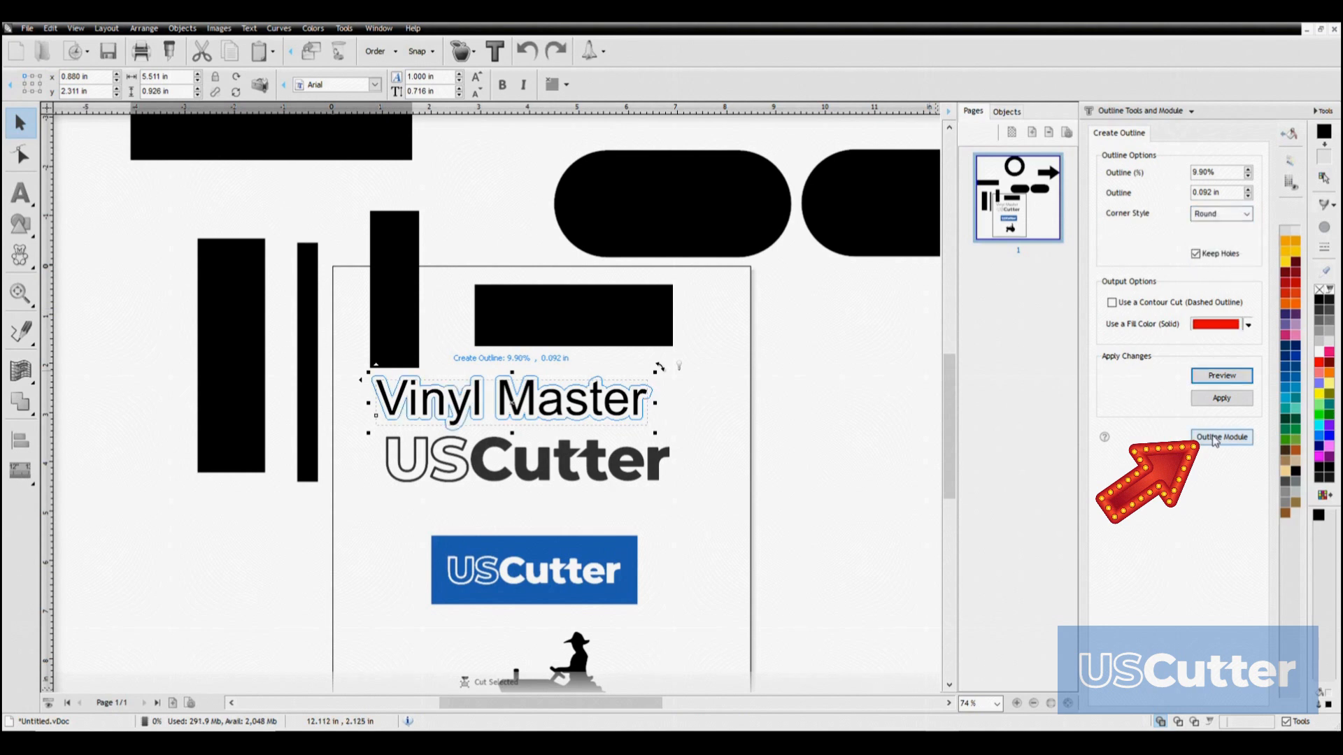
Open the Outline Module for the "Vinyl Master" text and raise the outline percentage there
left_click(1215, 438)
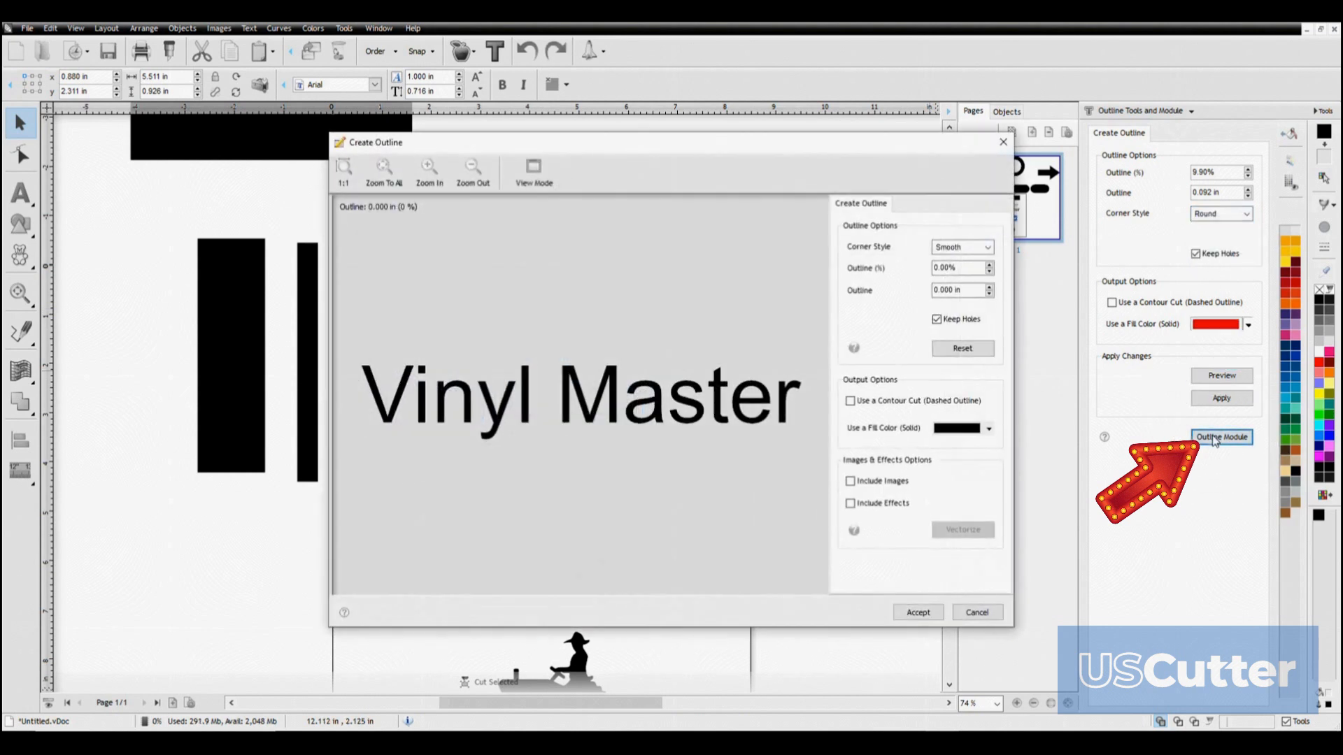
left_click(990, 265)
left_click(990, 265)
left_click(989, 266)
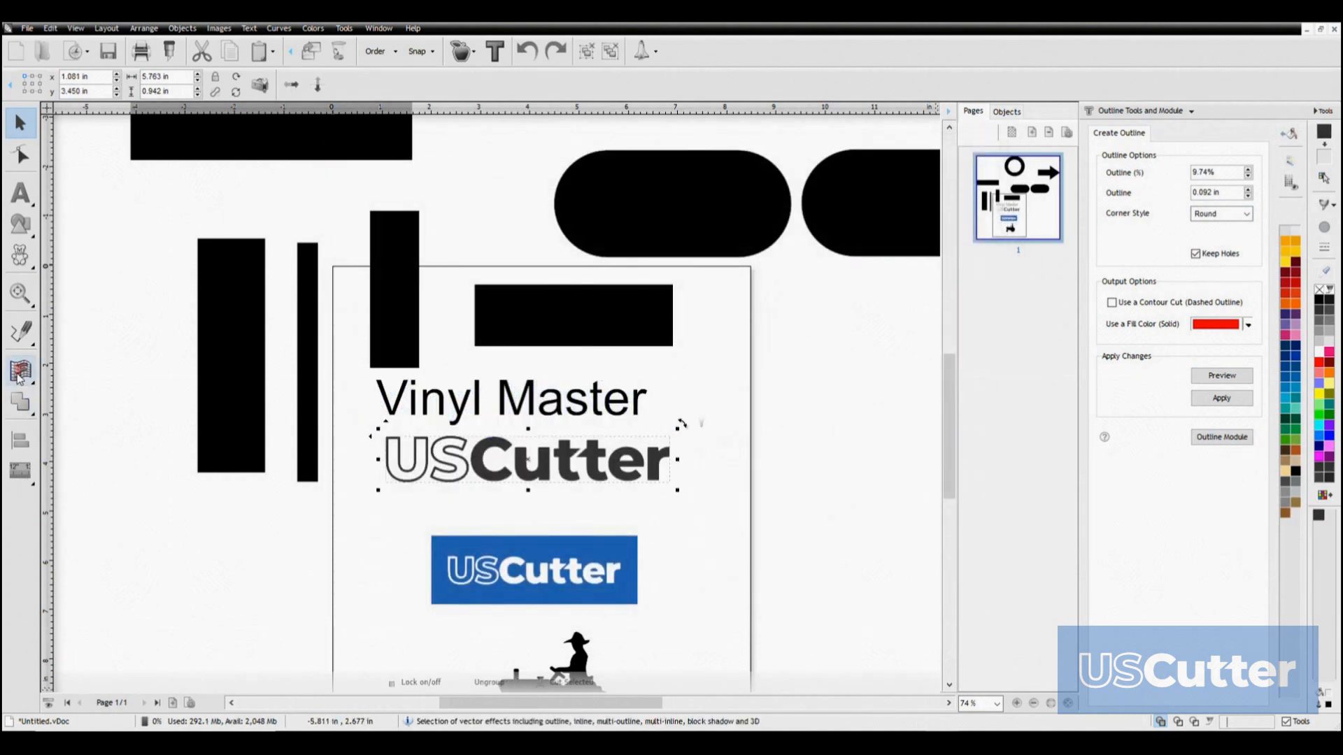
Apply the Flag distortion to the dark USCutter logo and pull its edge handles down to give it a wavy shape
left_click(20, 376)
mouse_move(133, 377)
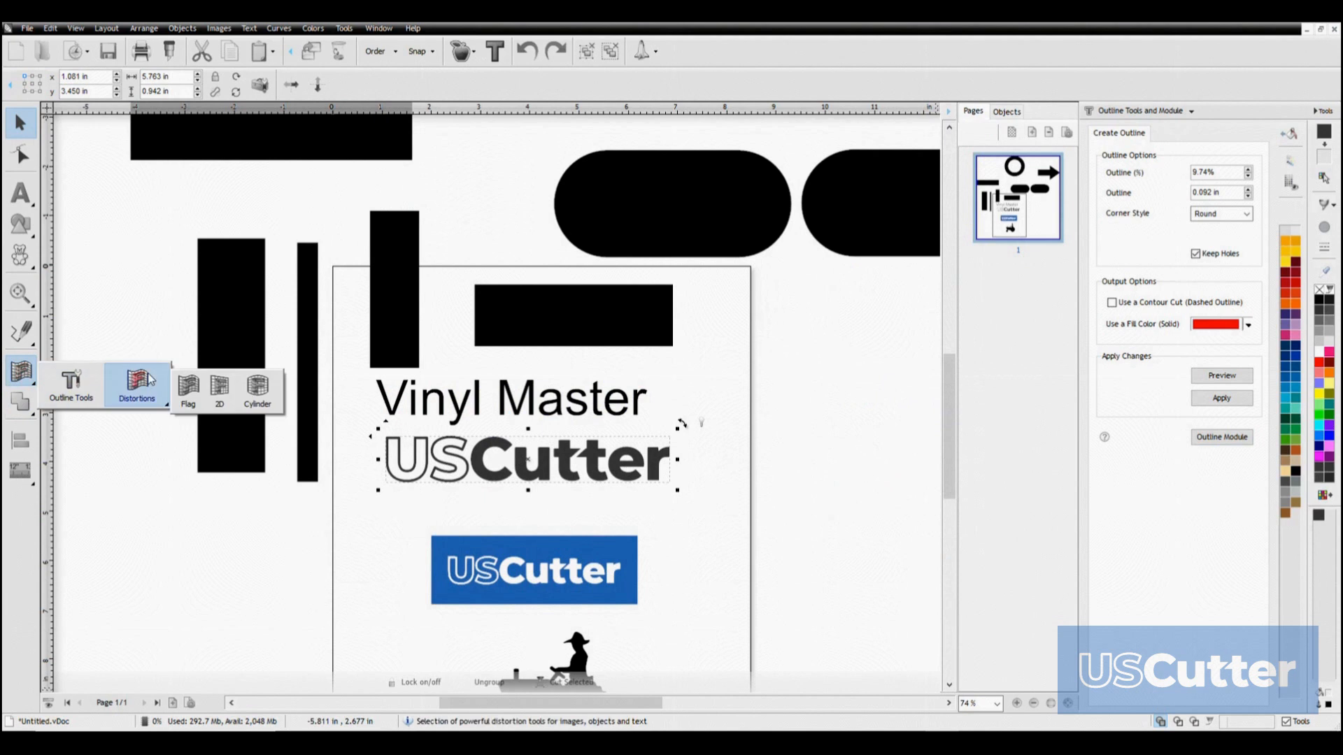
left_click(188, 385)
left_click_drag(457, 482, 461, 539)
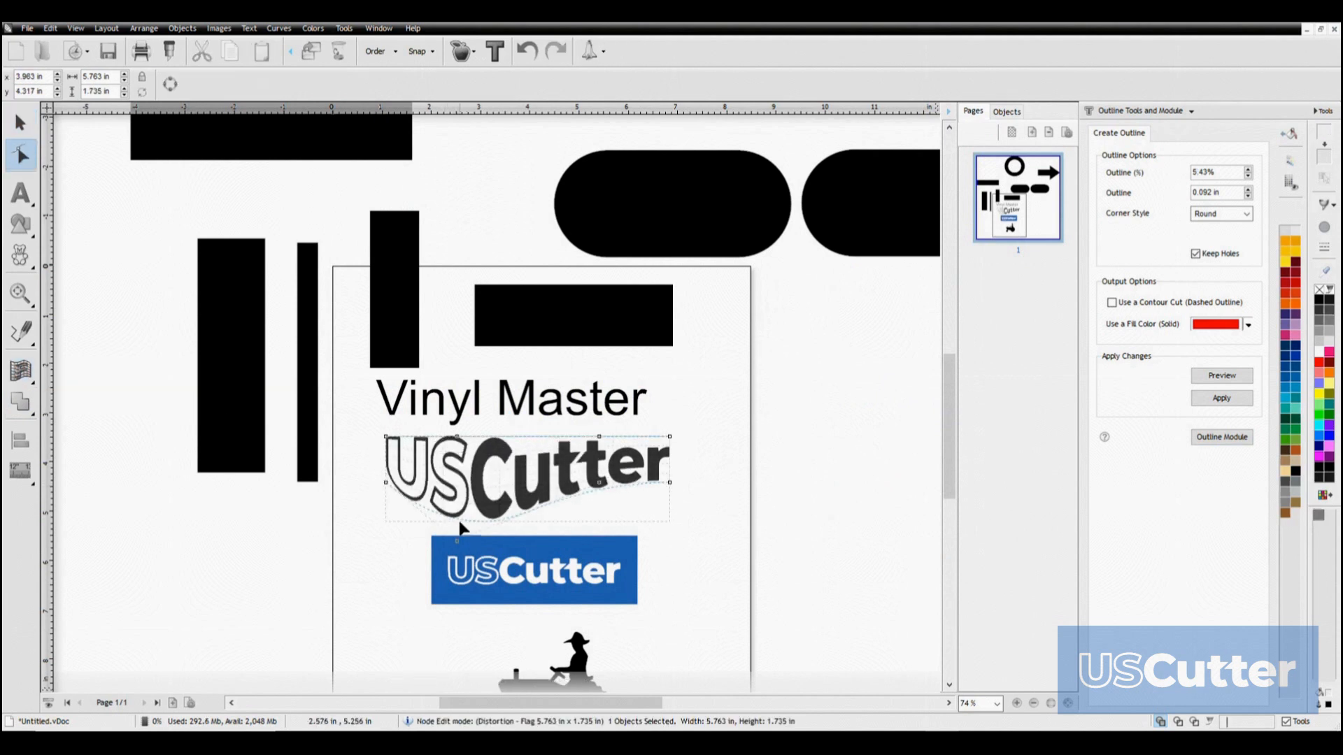
left_click_drag(457, 436, 457, 467)
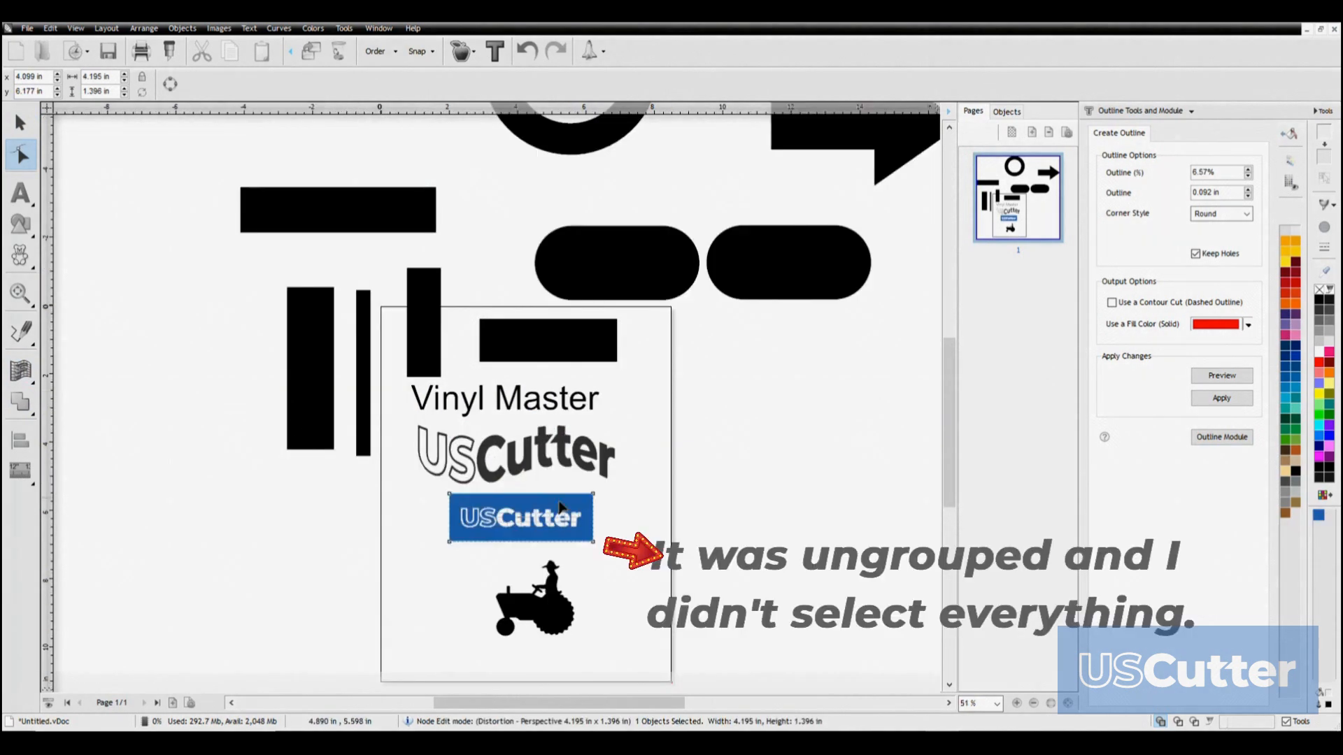
left_click_drag(594, 494, 570, 521)
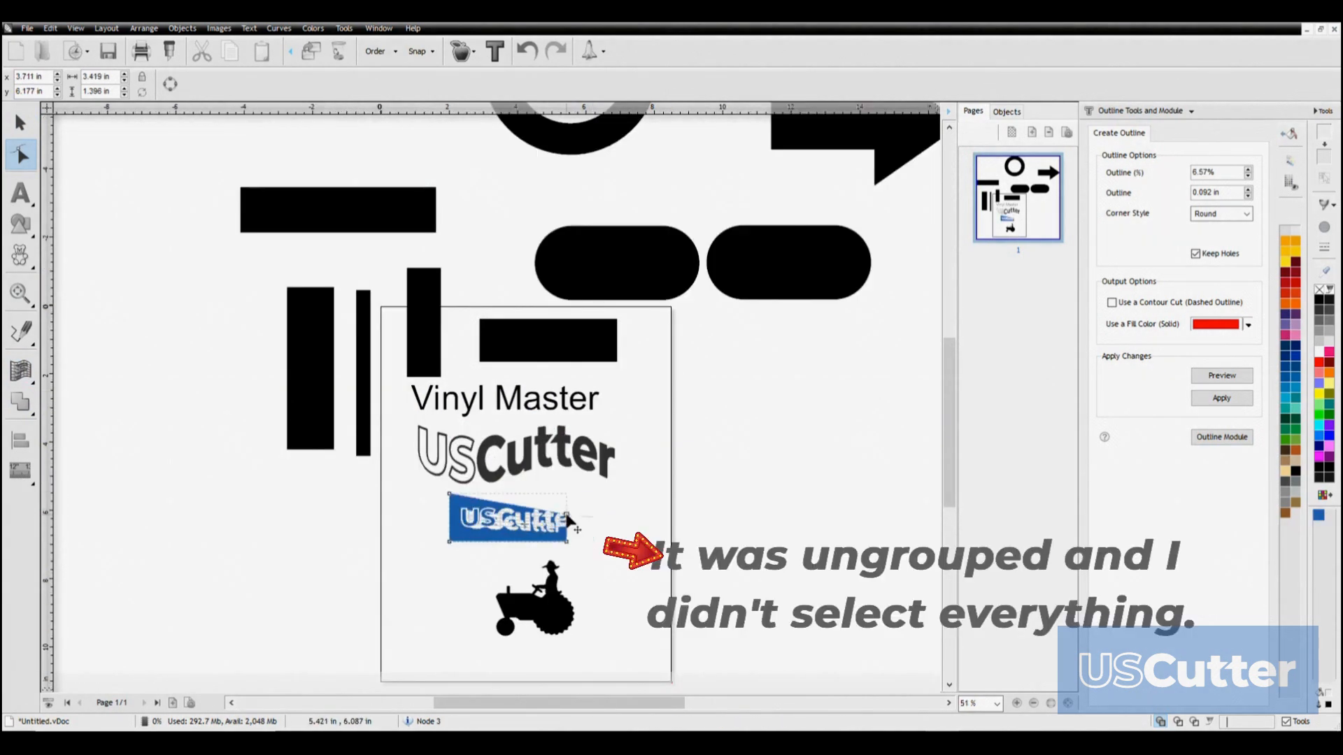
Apply the 2D distortion to the blue USCutter logo and reposition its corners into a slanted perspective shape
left_click(492, 538)
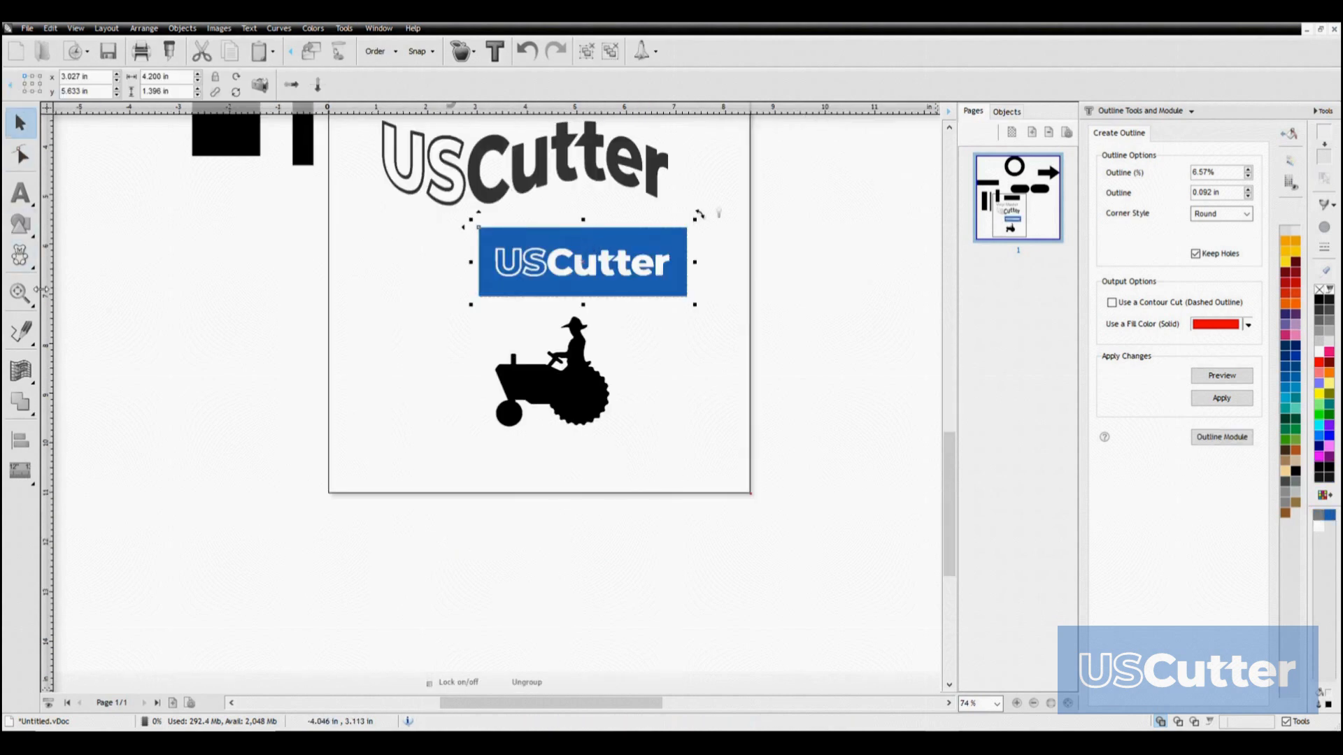
left_click(21, 370)
mouse_move(155, 390)
left_click(220, 390)
left_click_drag(479, 296, 353, 349)
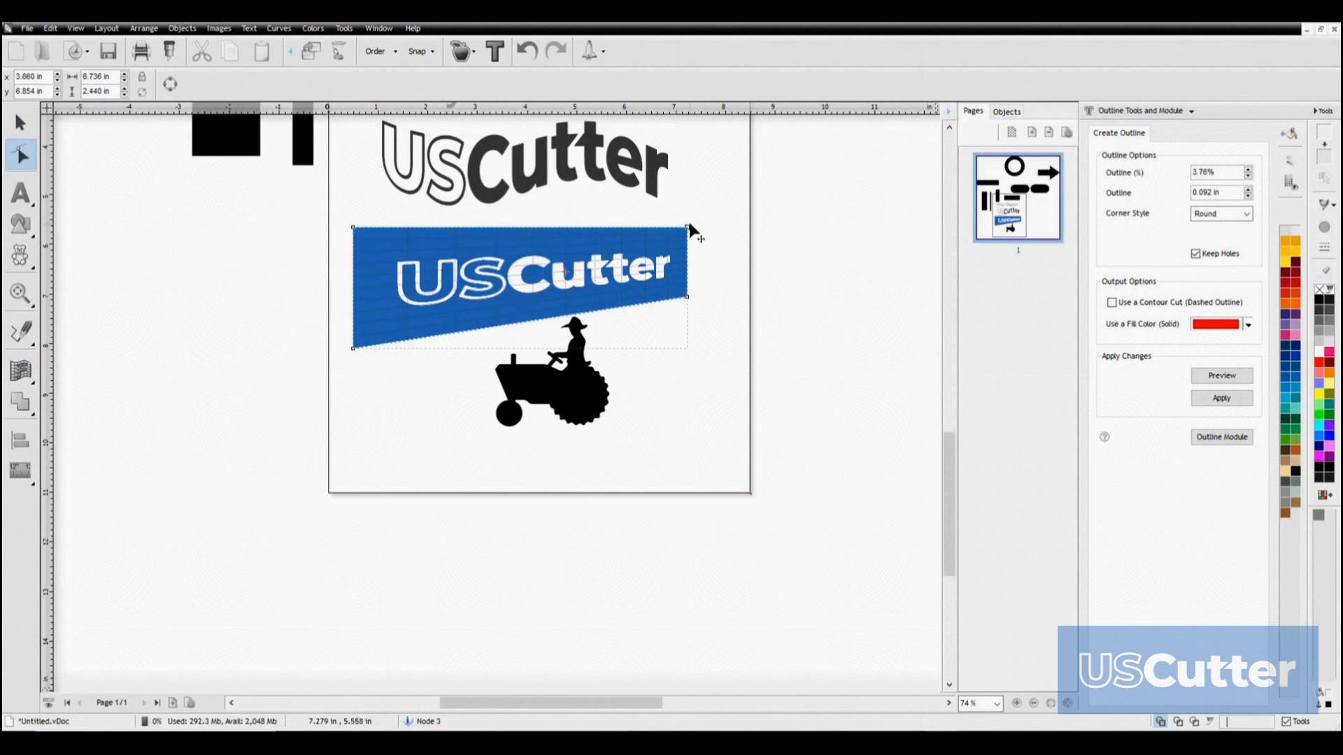
left_click_drag(688, 228, 545, 228)
left_click_drag(419, 300, 543, 325)
left_click_drag(543, 228, 536, 199)
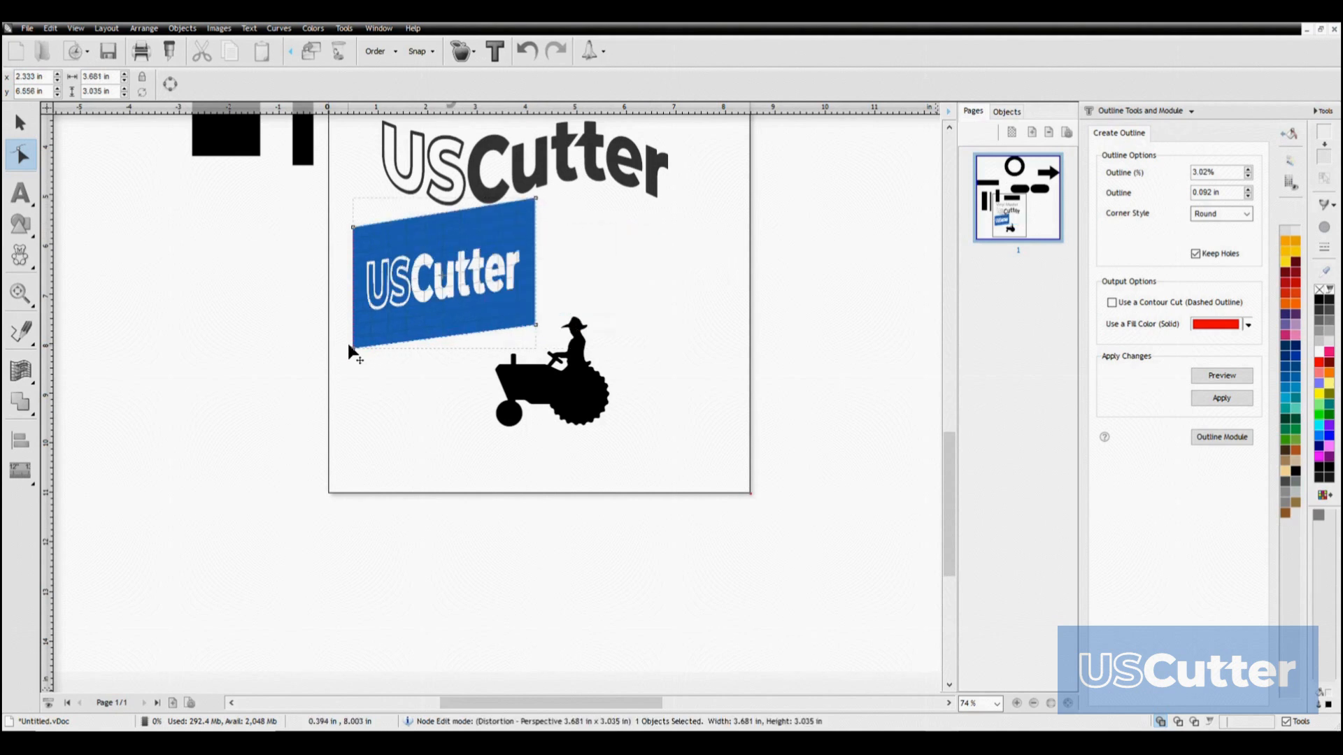
left_click_drag(353, 348, 377, 296)
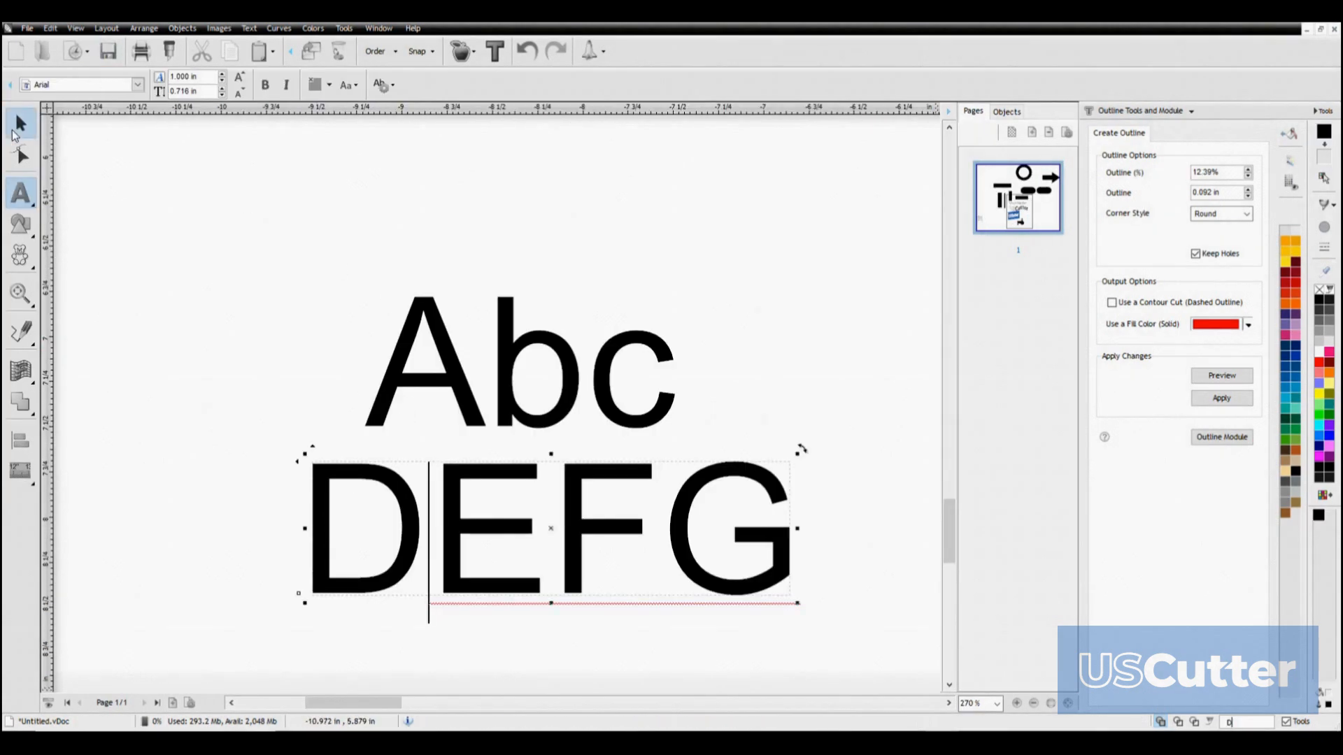
Move the DEFG text up so it overlaps Abc, and switch the display to the Cutpath view
left_click(17, 128)
left_click_drag(475, 530, 455, 476)
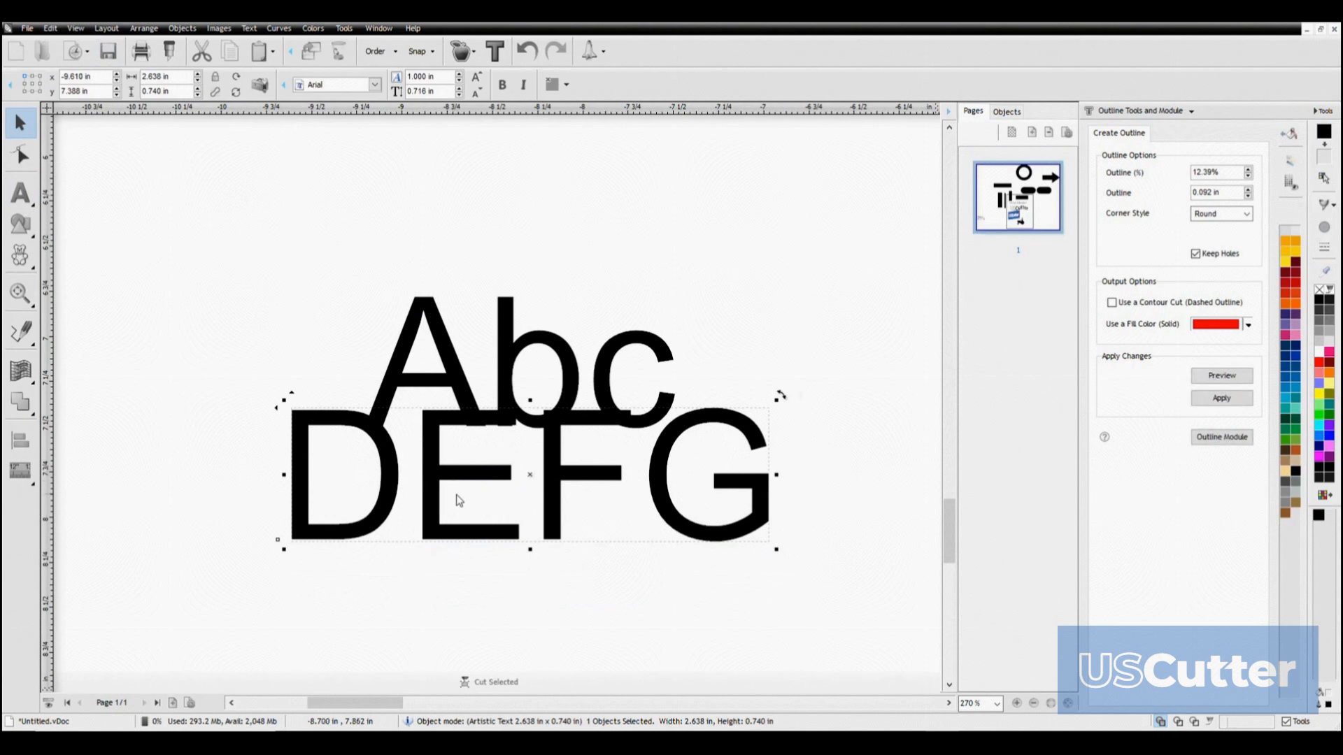
left_click(1212, 721)
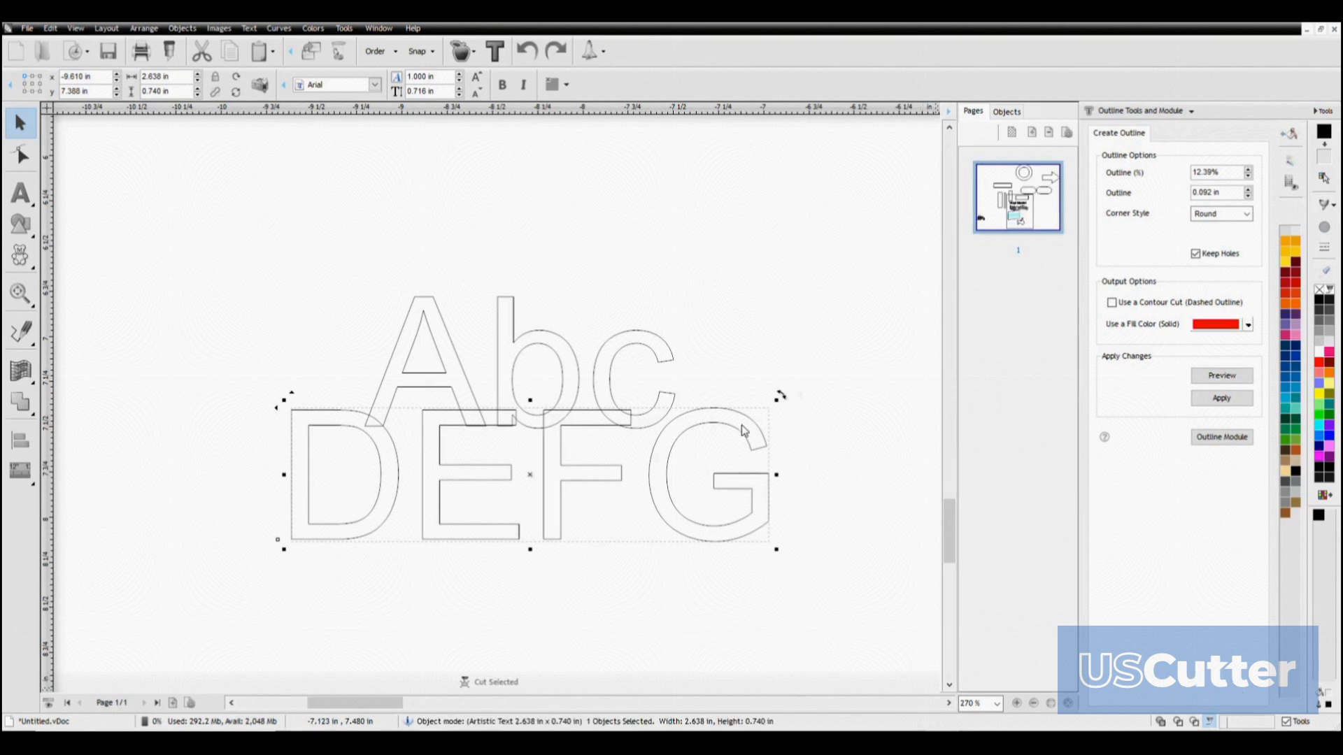
Select both the Abc and DEFG texts and weld them into a single shape
left_click_drag(157, 202, 849, 589)
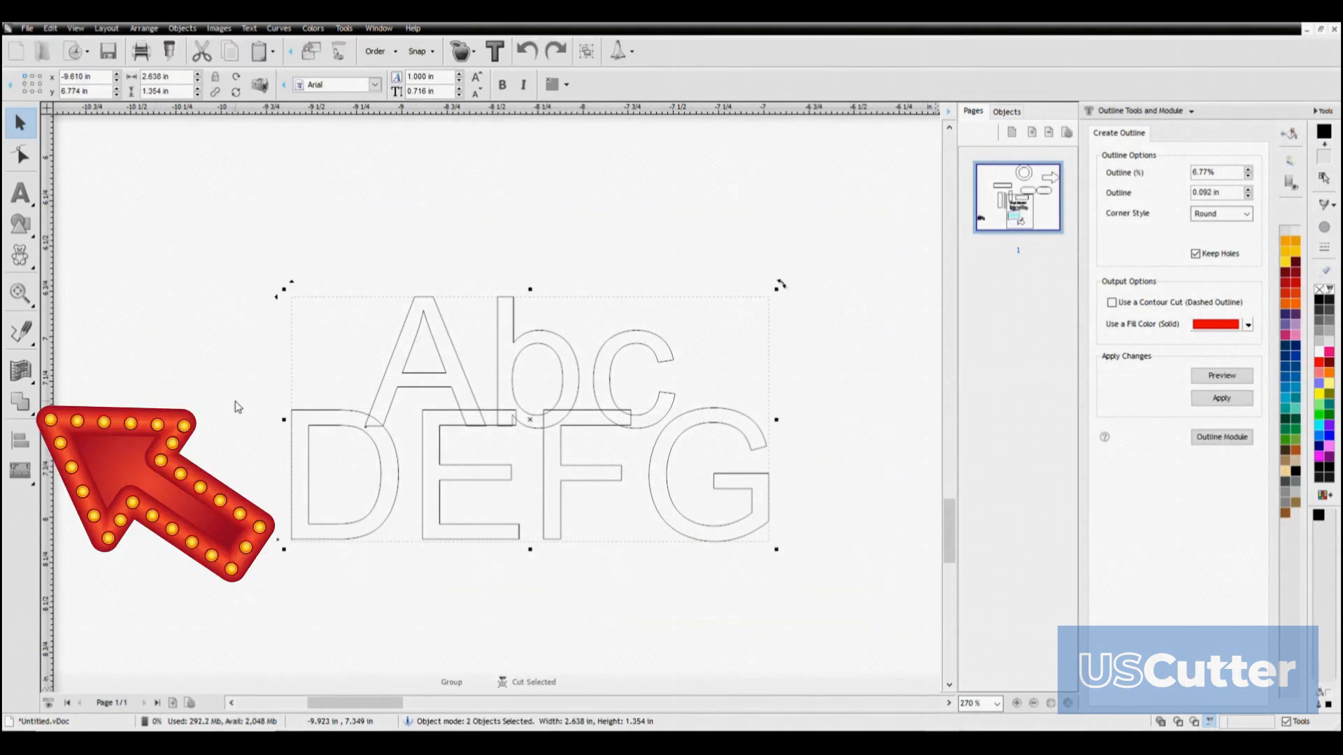
left_click(21, 406)
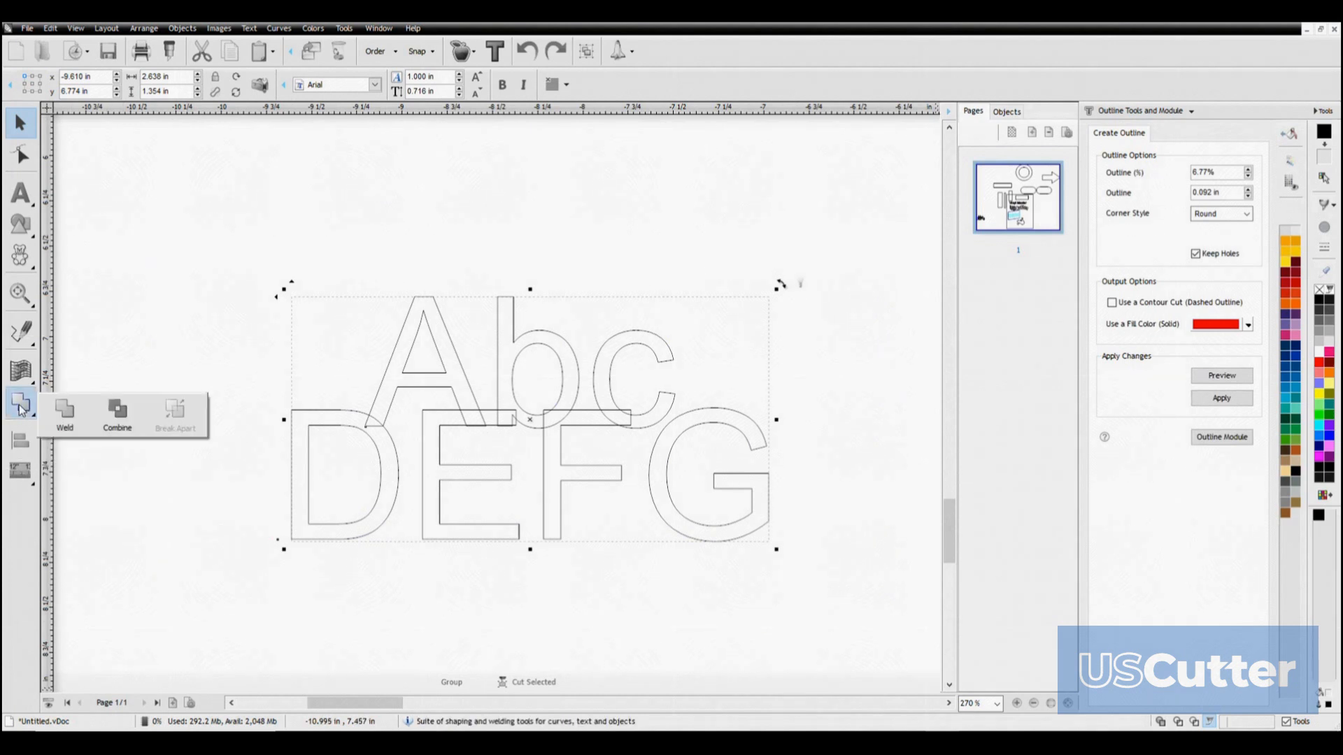
left_click(65, 412)
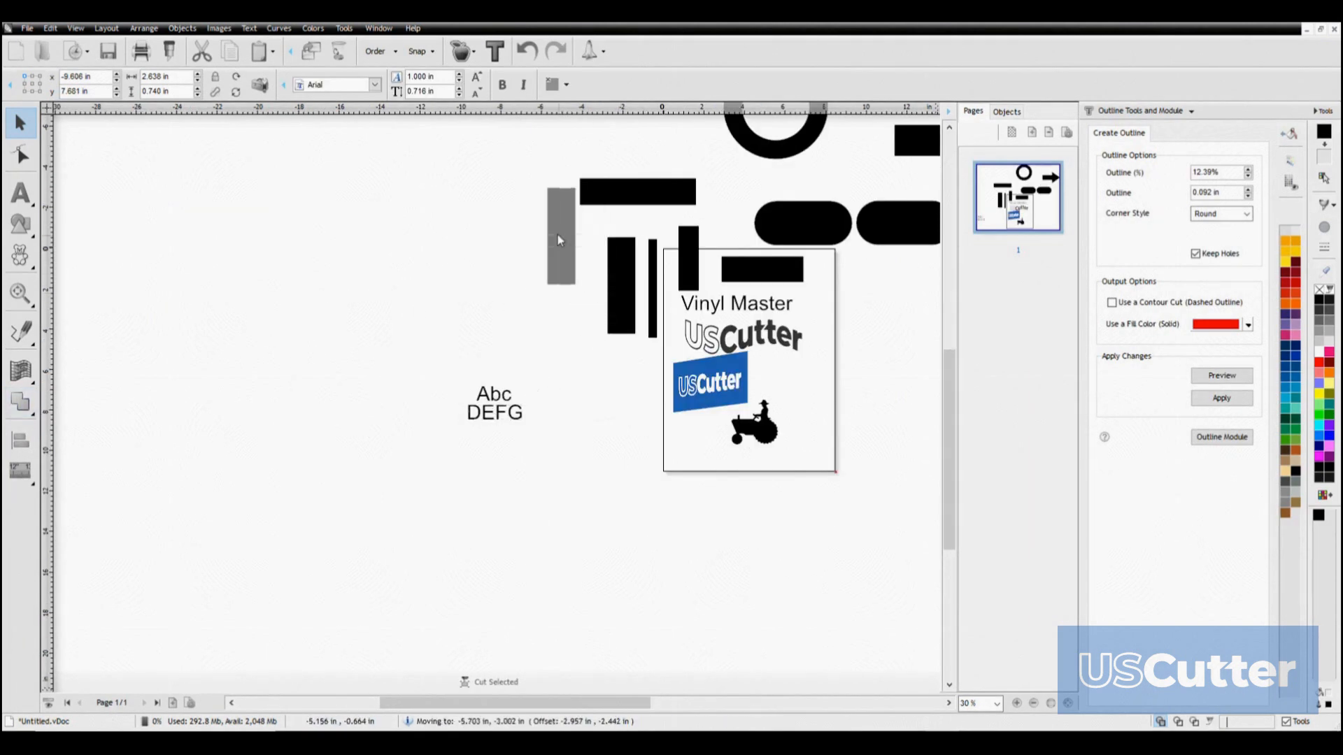
Cross the thick vertical bar over the long horizontal bar near the ring and combine the two into one shape
left_click_drag(558, 235, 606, 185)
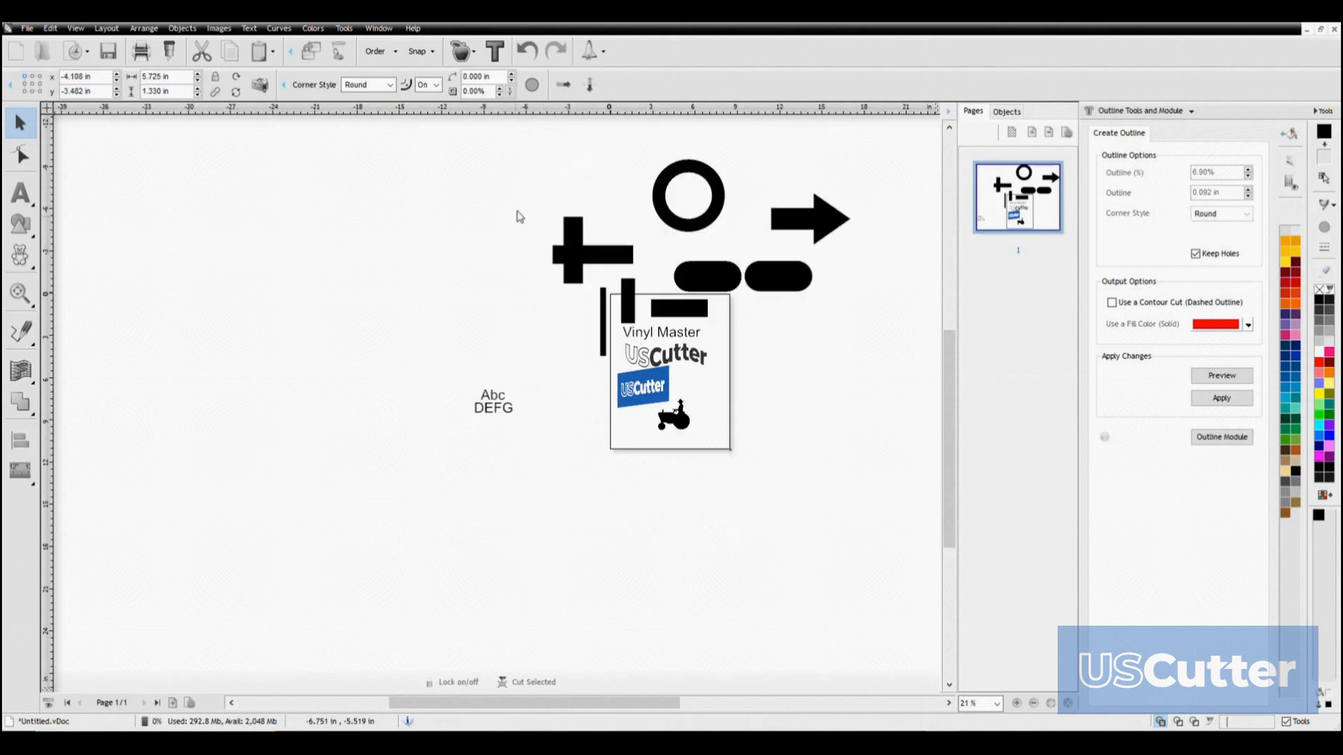
left_click_drag(526, 187, 638, 300)
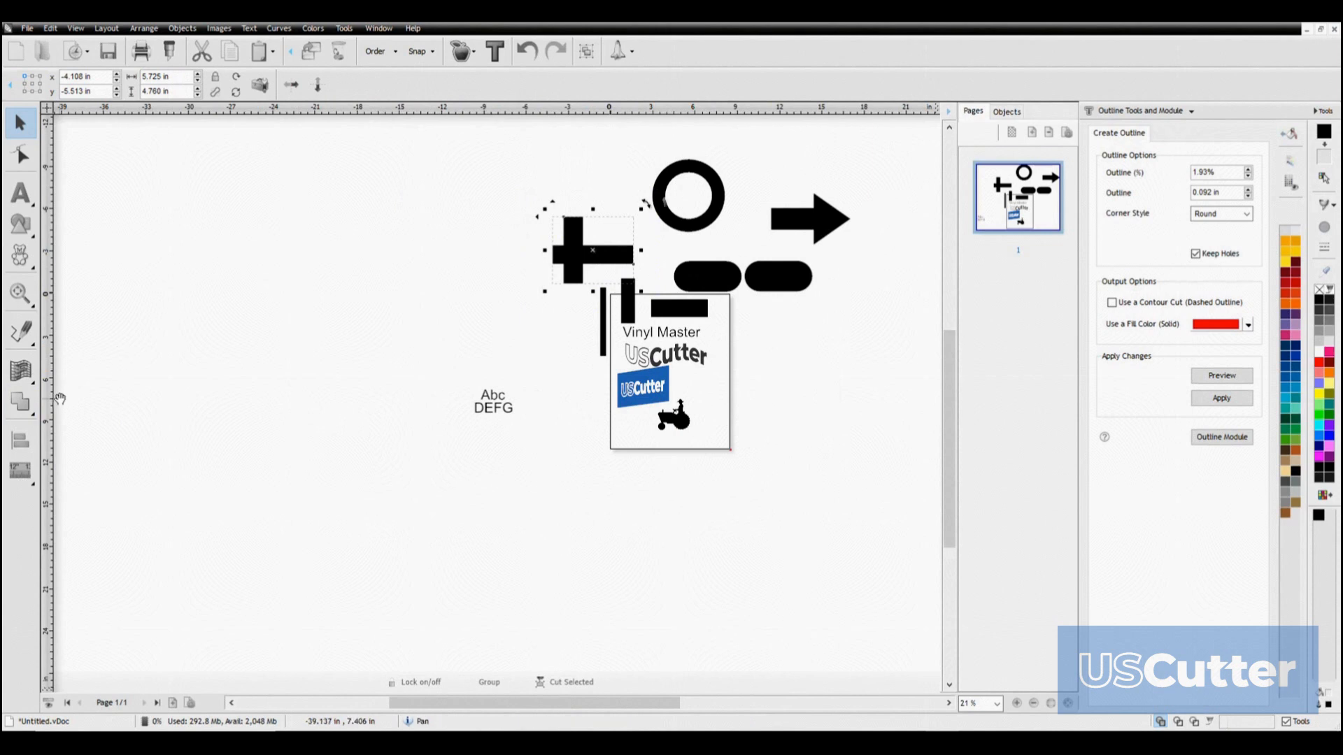
left_click(20, 401)
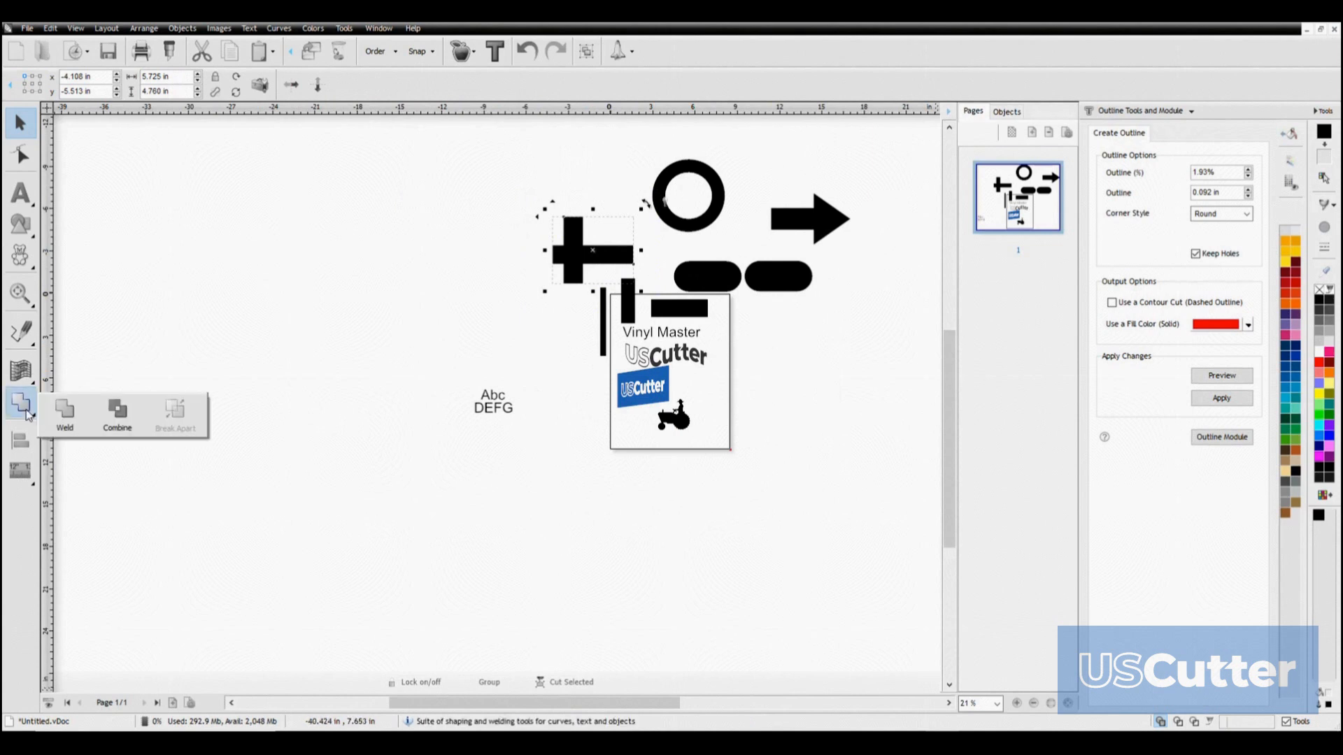
left_click(119, 413)
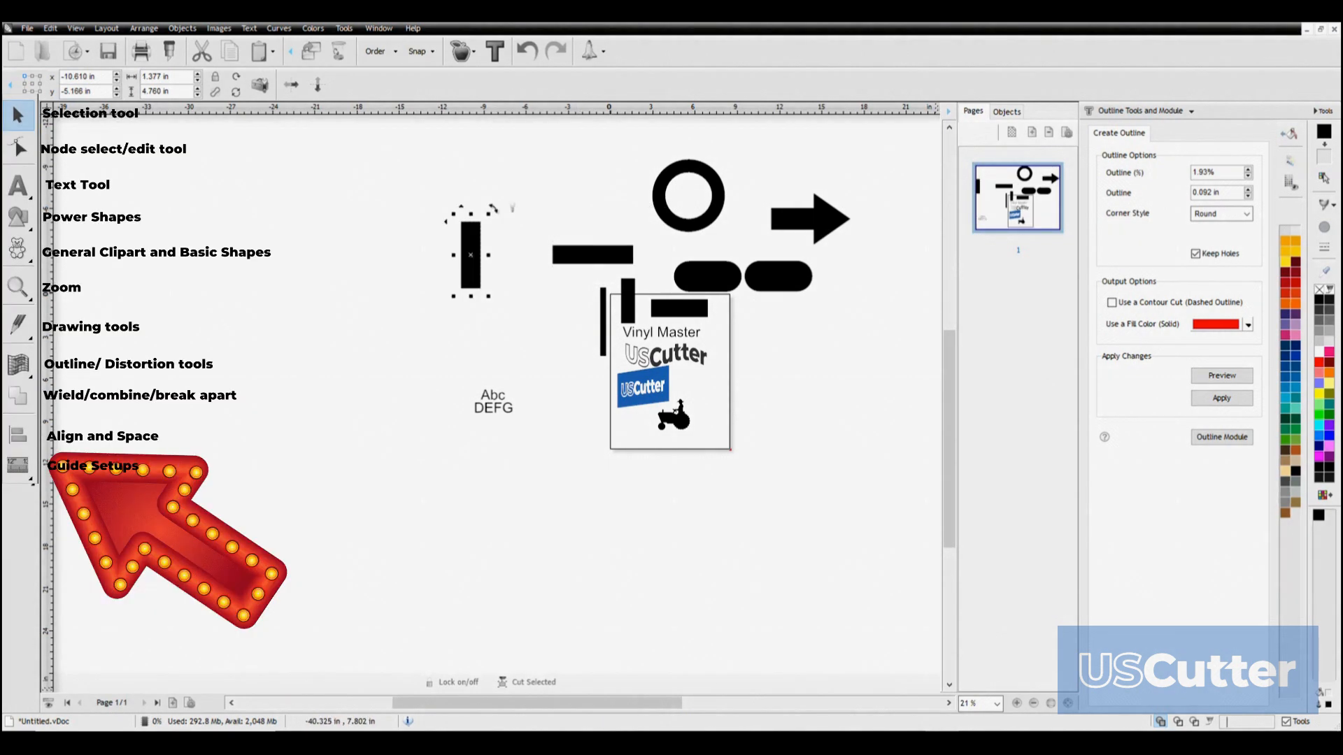
Align the black ring to the page's horizontal and vertical center, and move it back above the page
left_click(18, 435)
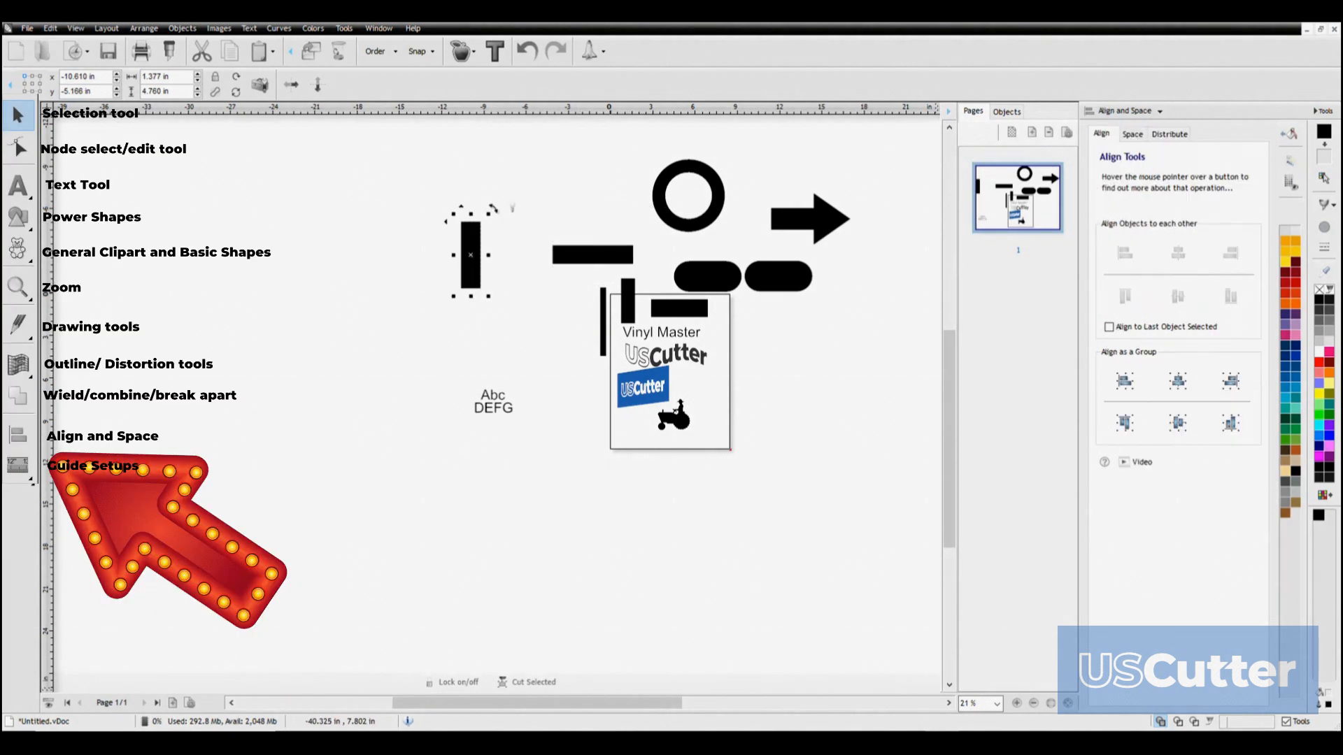
left_click(357, 291)
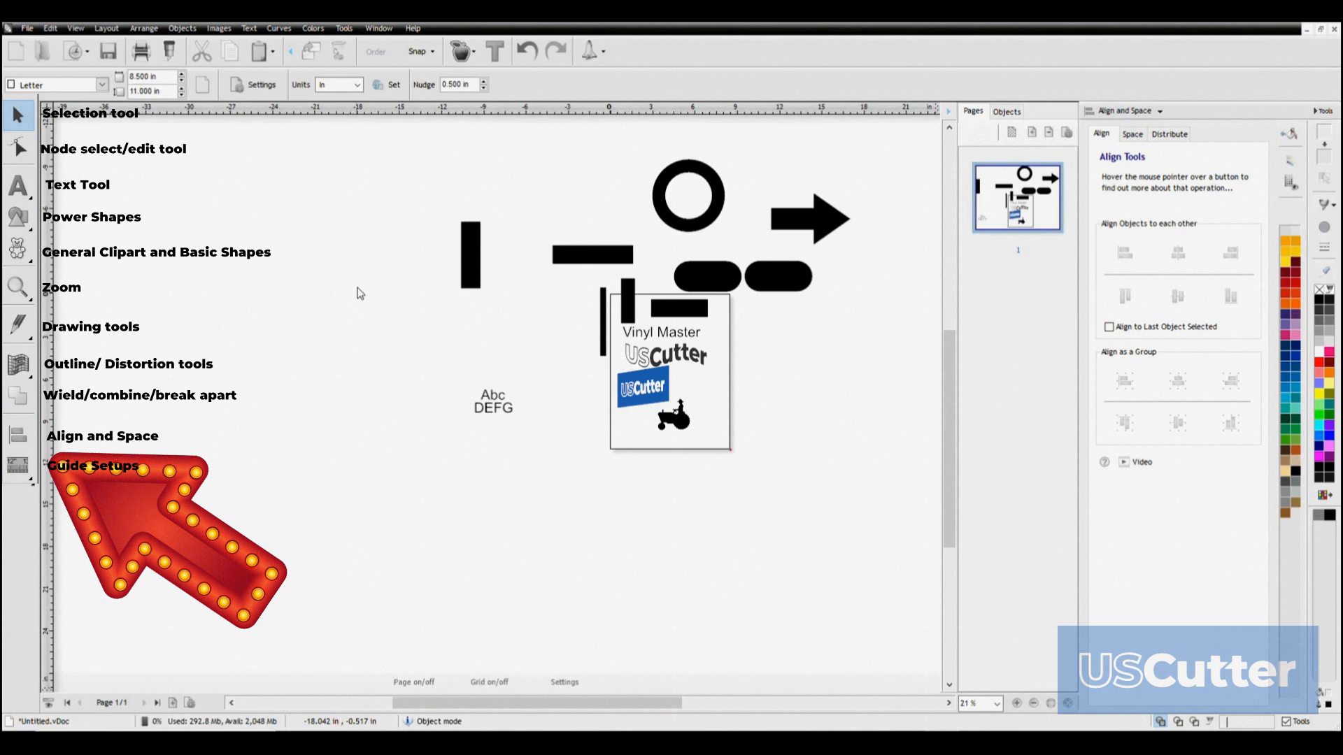
left_click(677, 189)
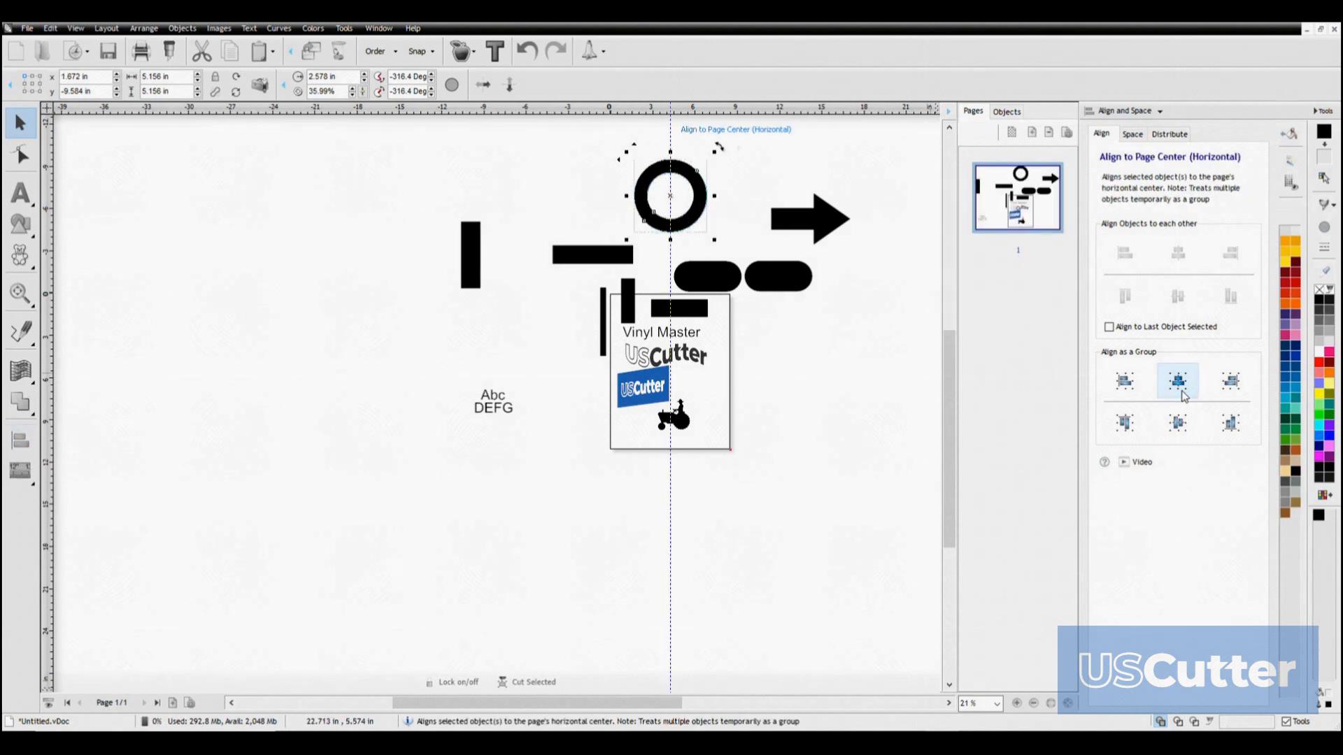
left_click(1179, 423)
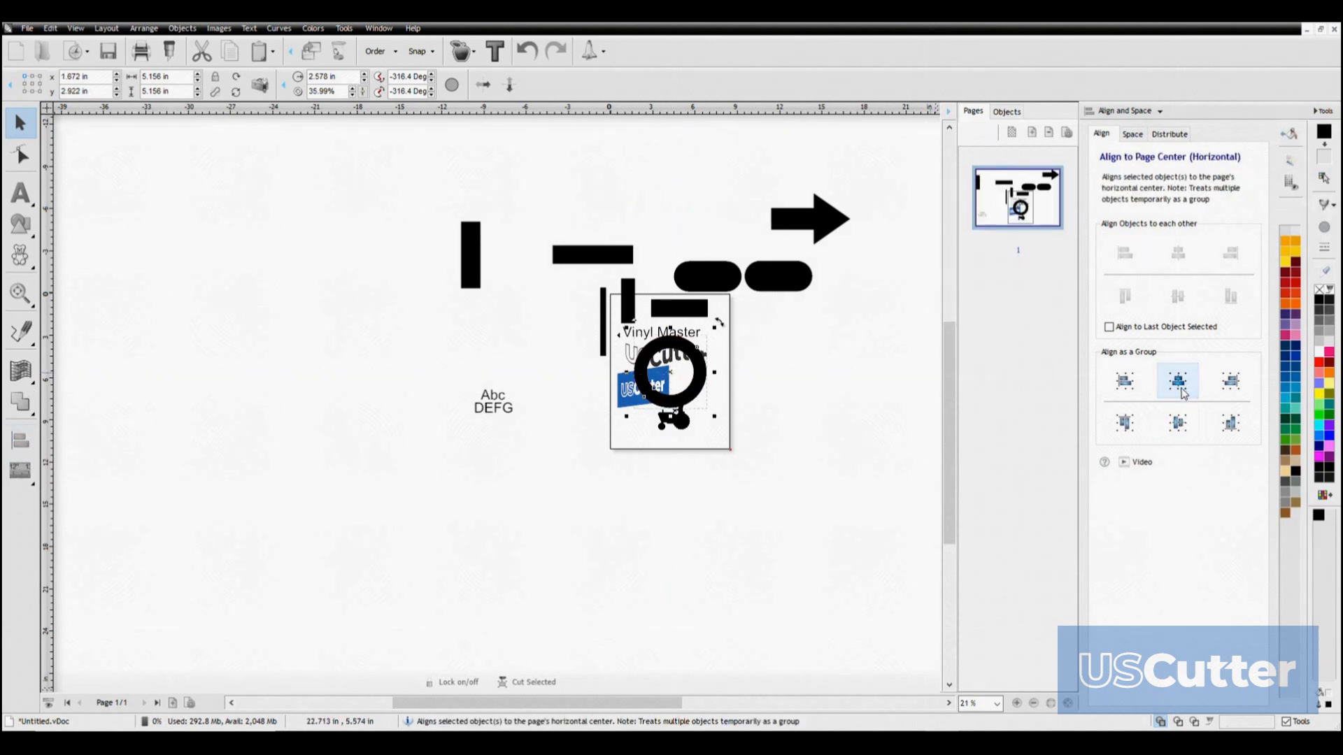
left_click_drag(672, 370, 669, 214)
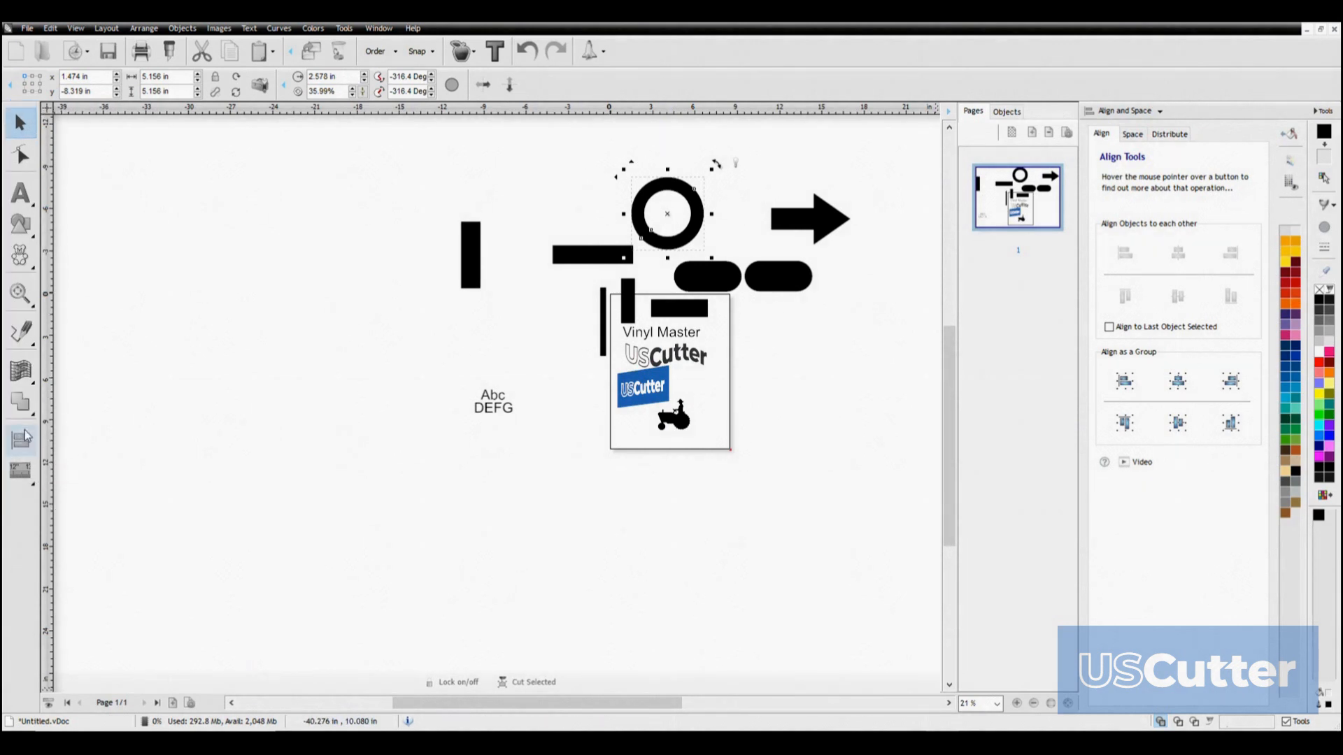
Place two horizontal guides across the page, at about 9.14 in and about 4.04 in
left_click(22, 474)
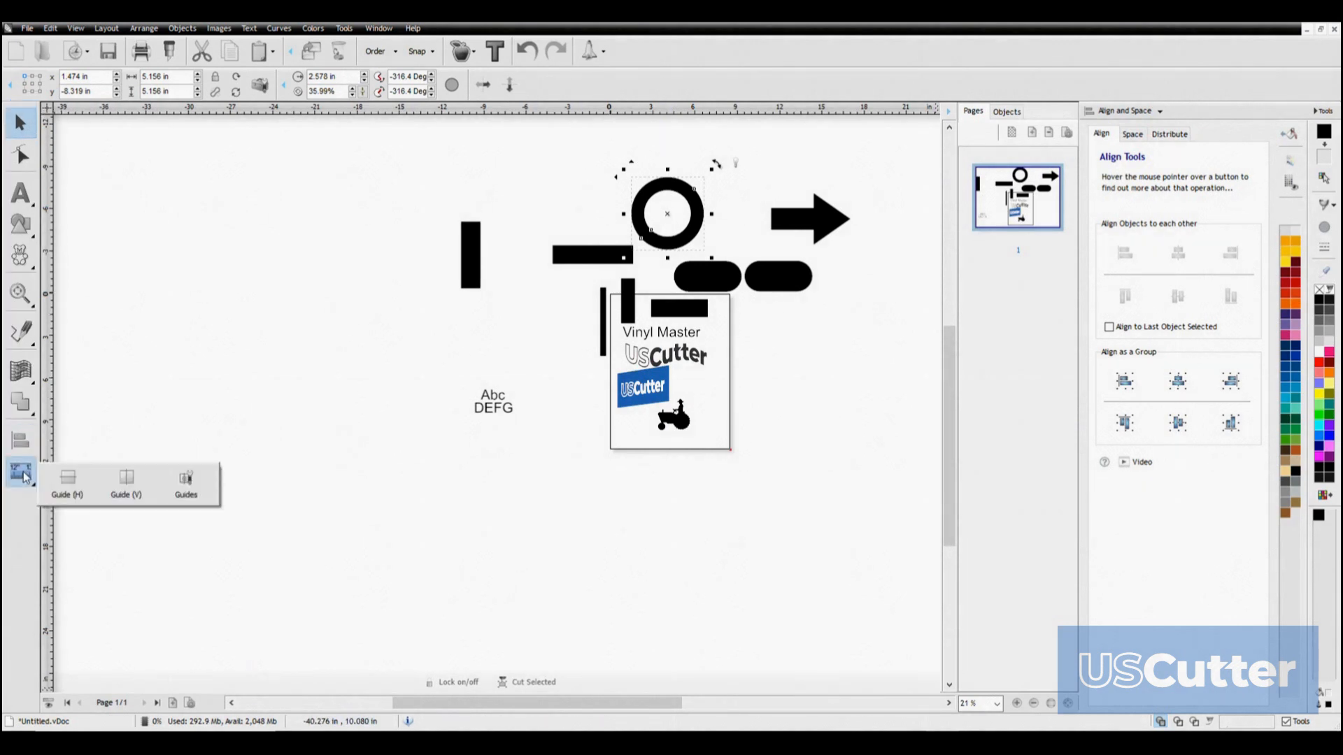
left_click(68, 481)
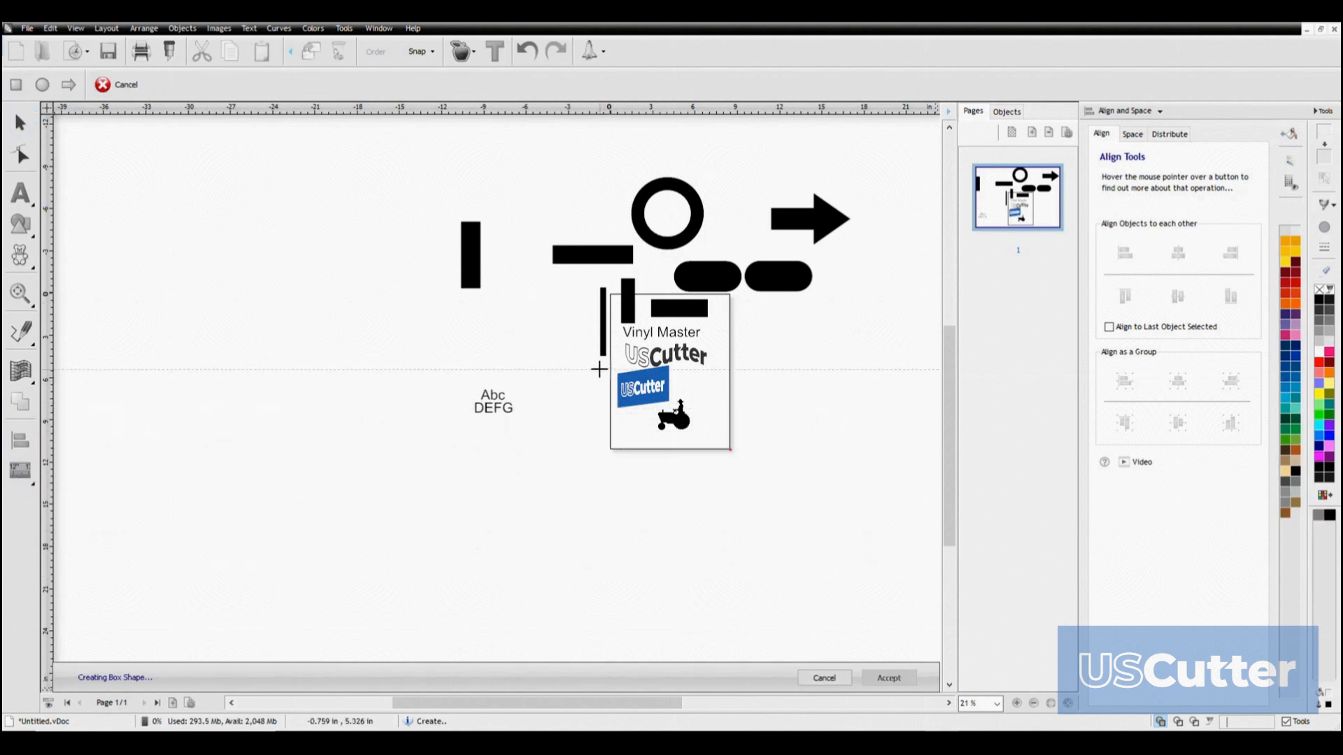
left_click(543, 425)
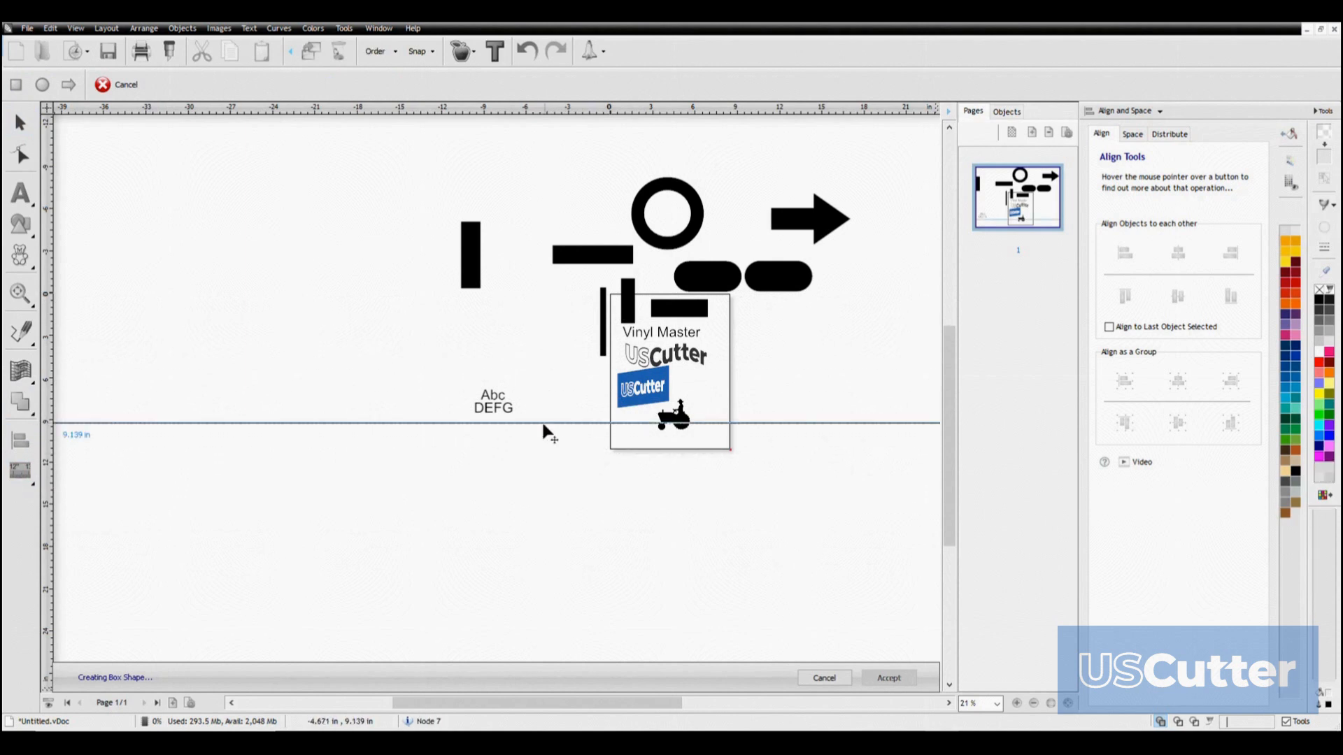
left_click(17, 476)
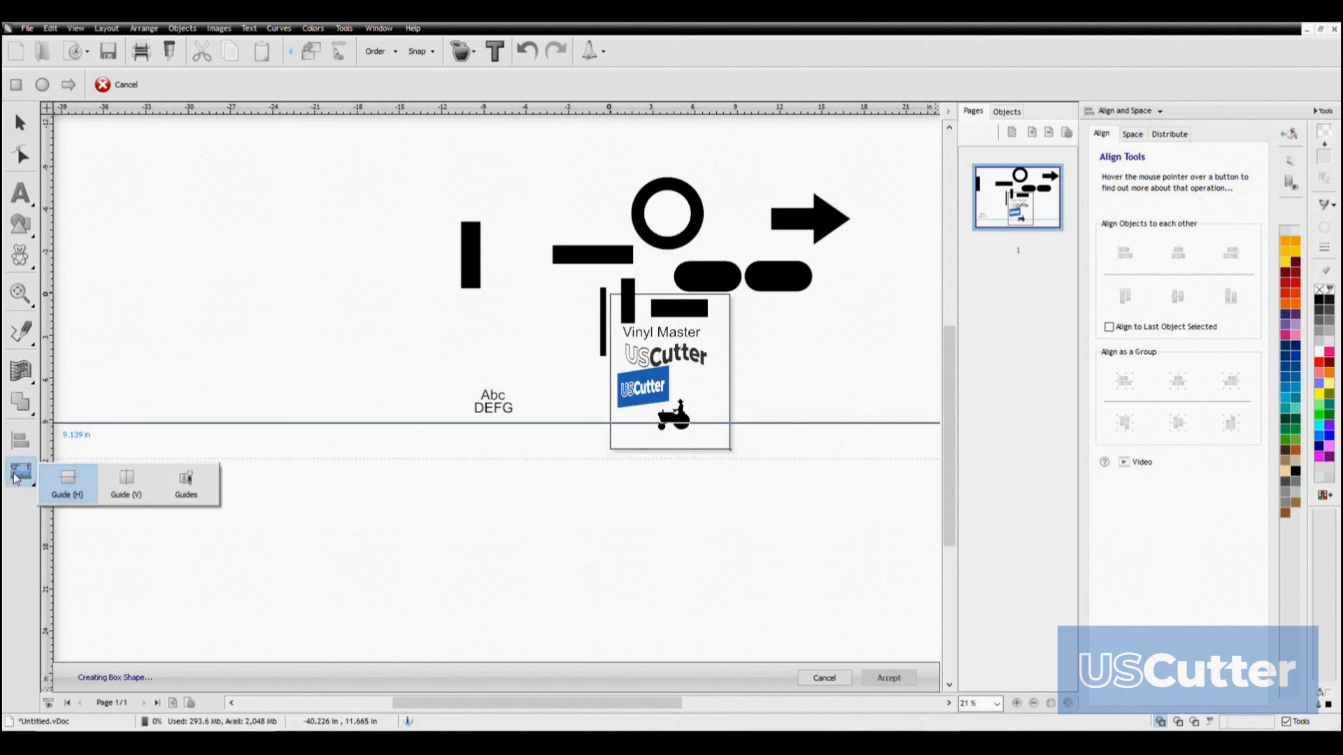
left_click(127, 482)
left_click(557, 350)
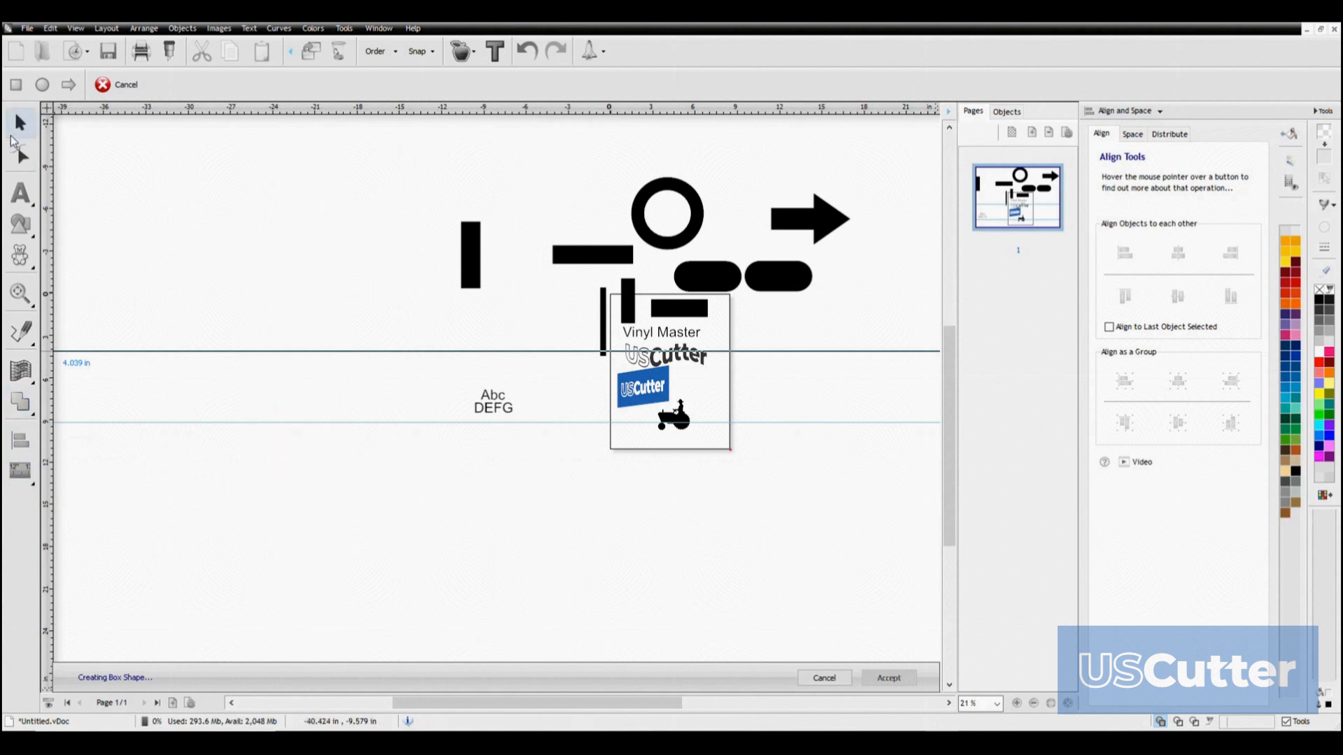
Delete the horizontal guides from the workspace
left_click(19, 123)
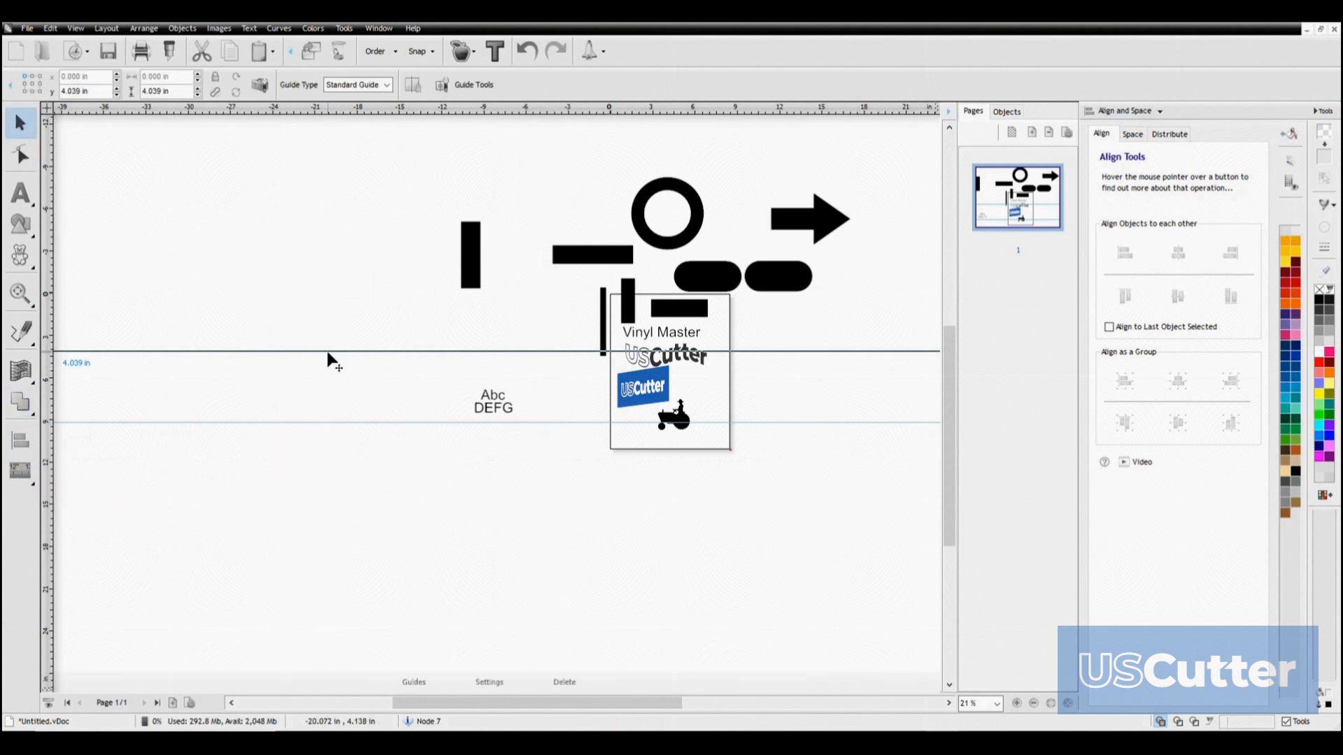
key("Delete")
scroll(321, 420, "up", 3)
scroll(686, 525, "down", 3)
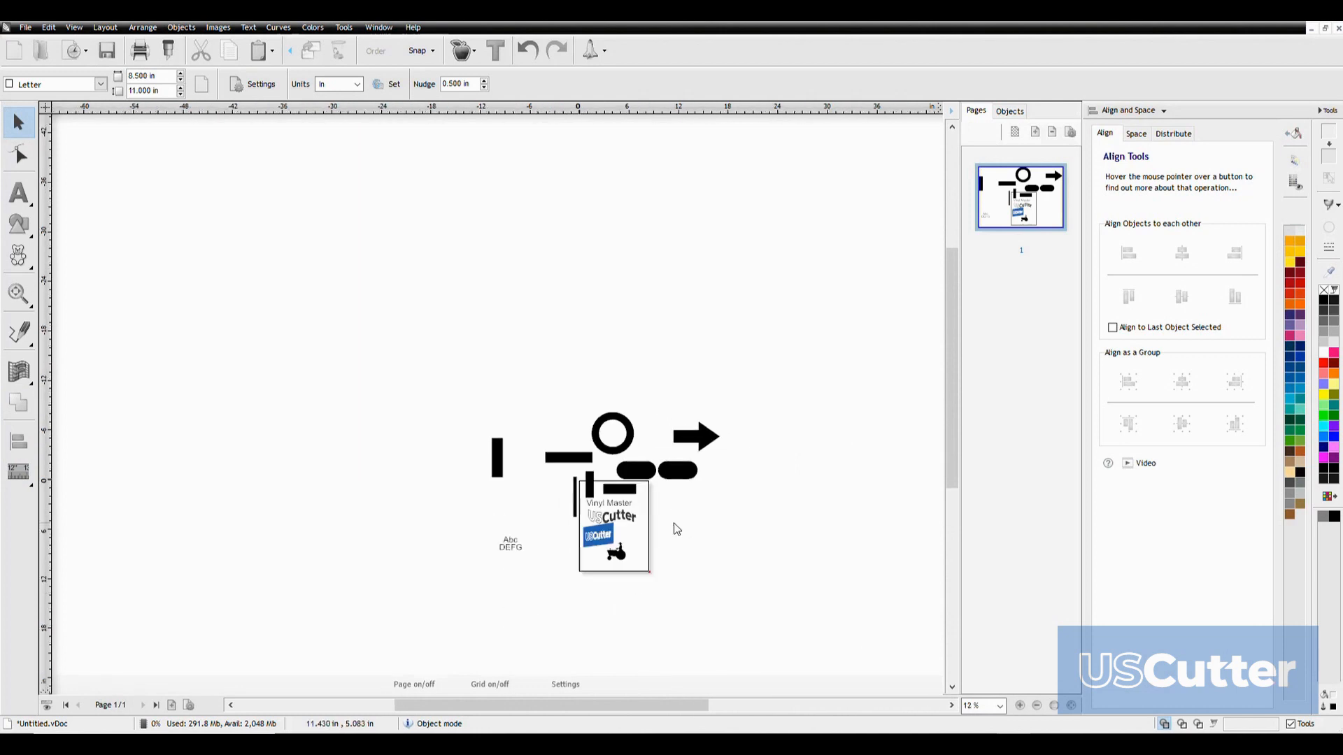
scroll(567, 467, "up", 2)
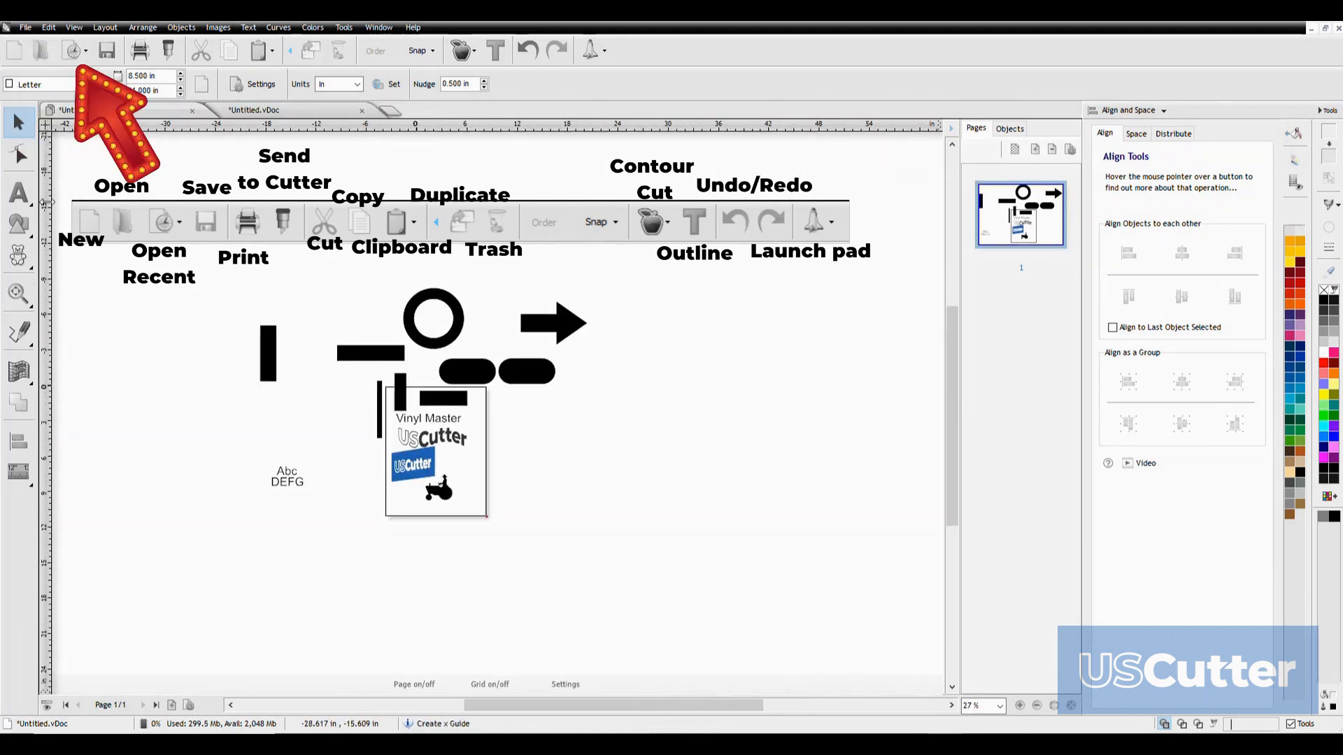
Look over the thumbnails of recently opened files, and close the second untitled document
left_click(77, 55)
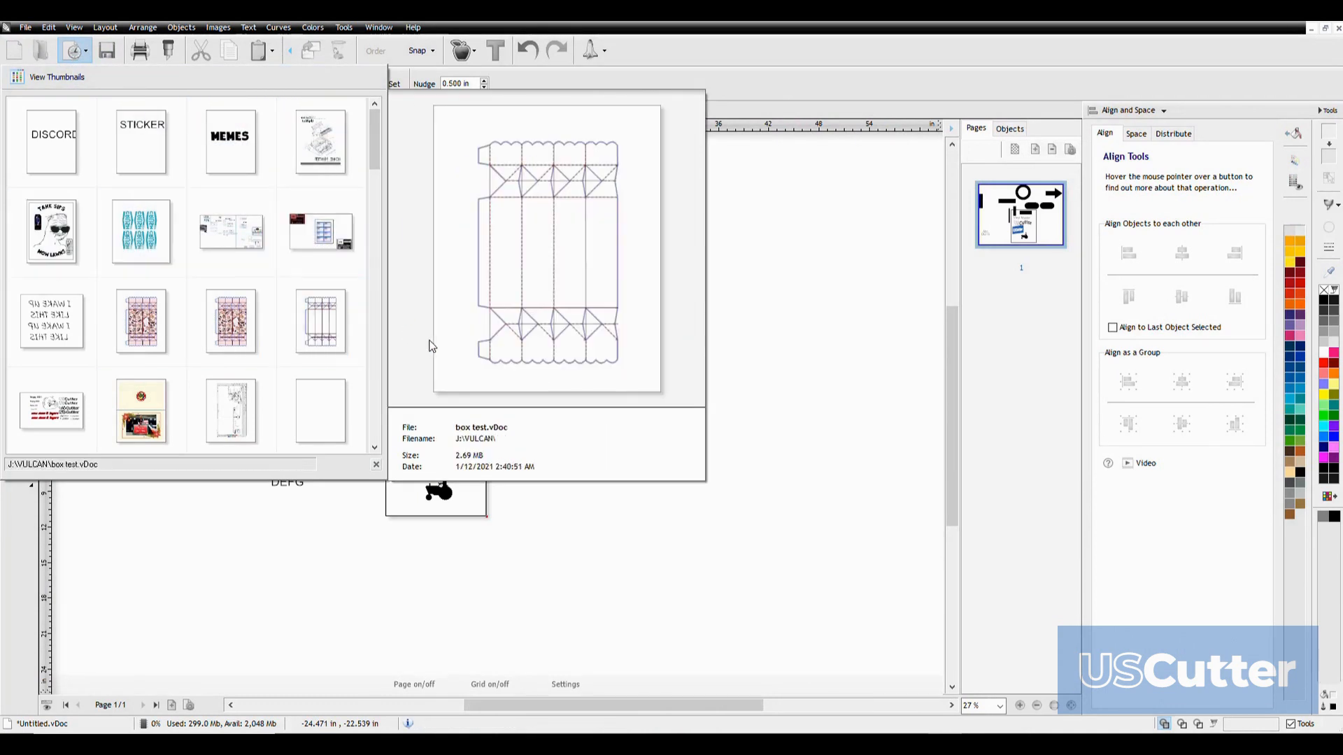
left_click(768, 389)
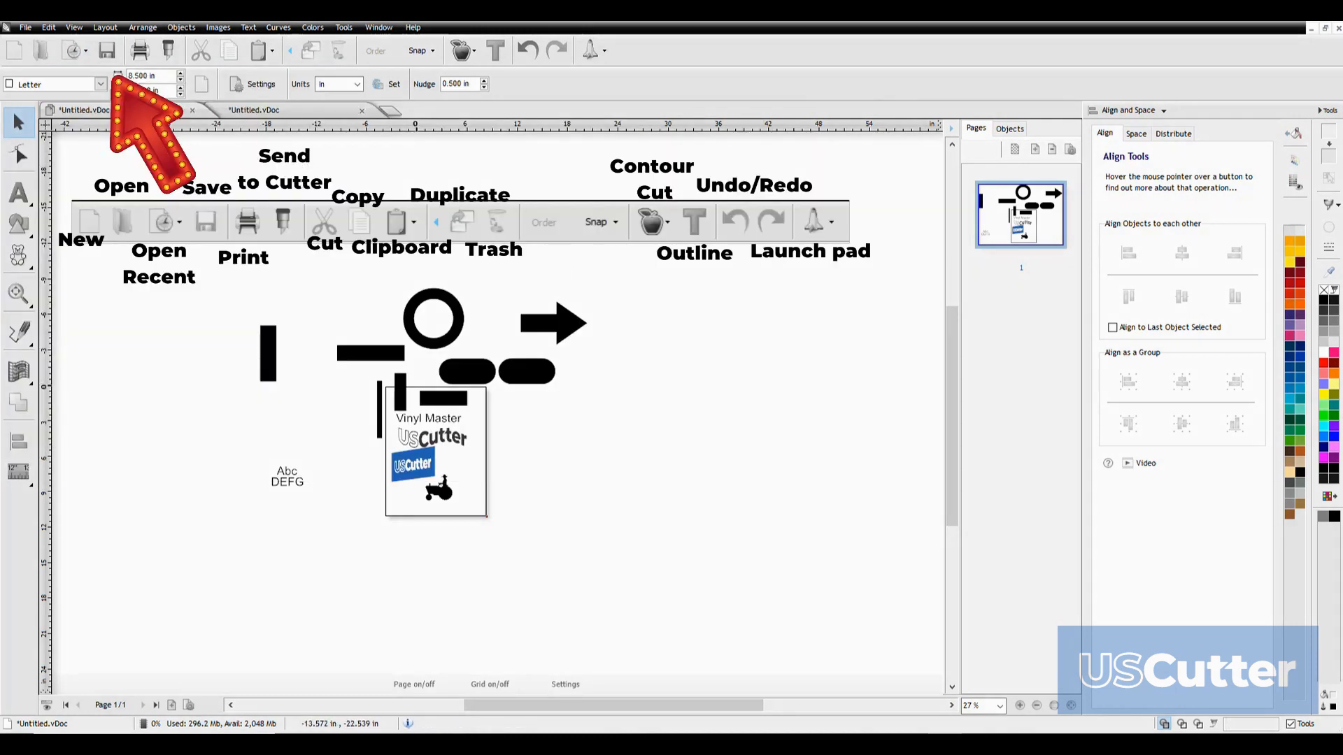
left_click(361, 110)
left_click(683, 422)
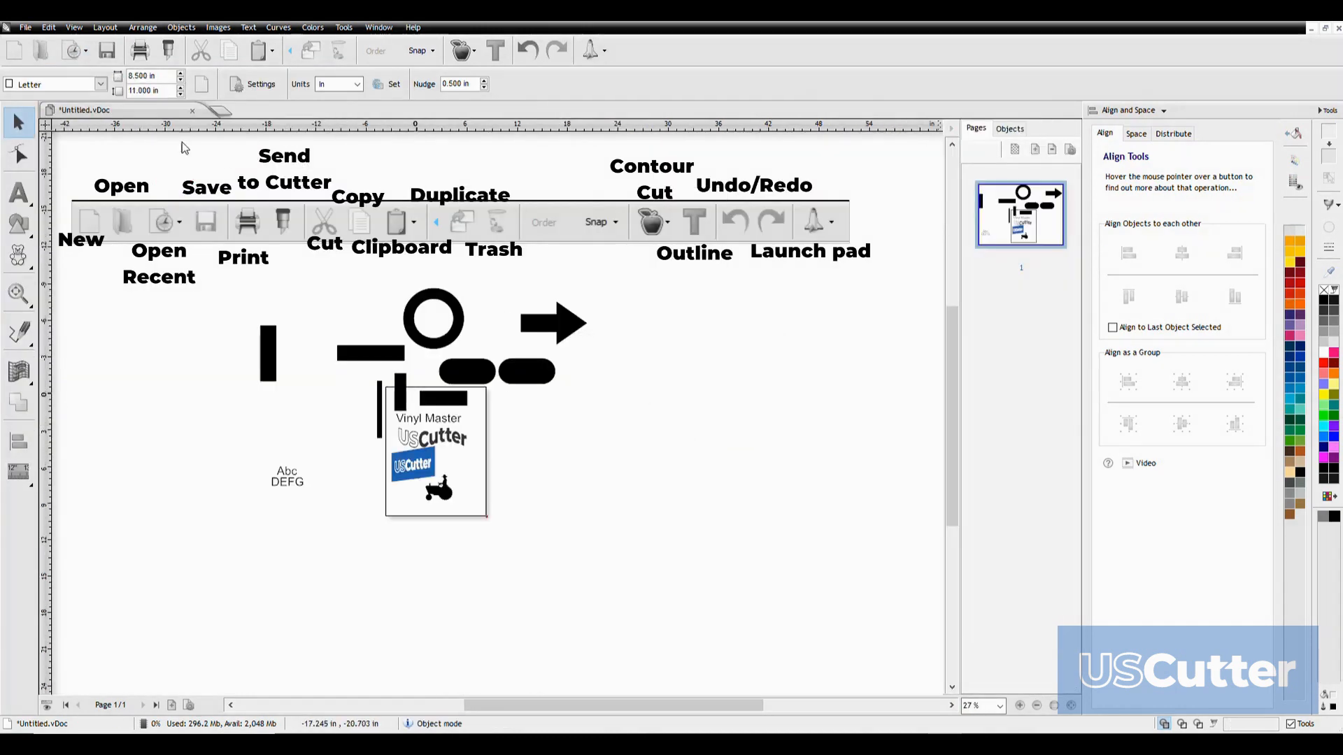
View the print options and the printer choices for the current page, and close them without printing
left_click(139, 53)
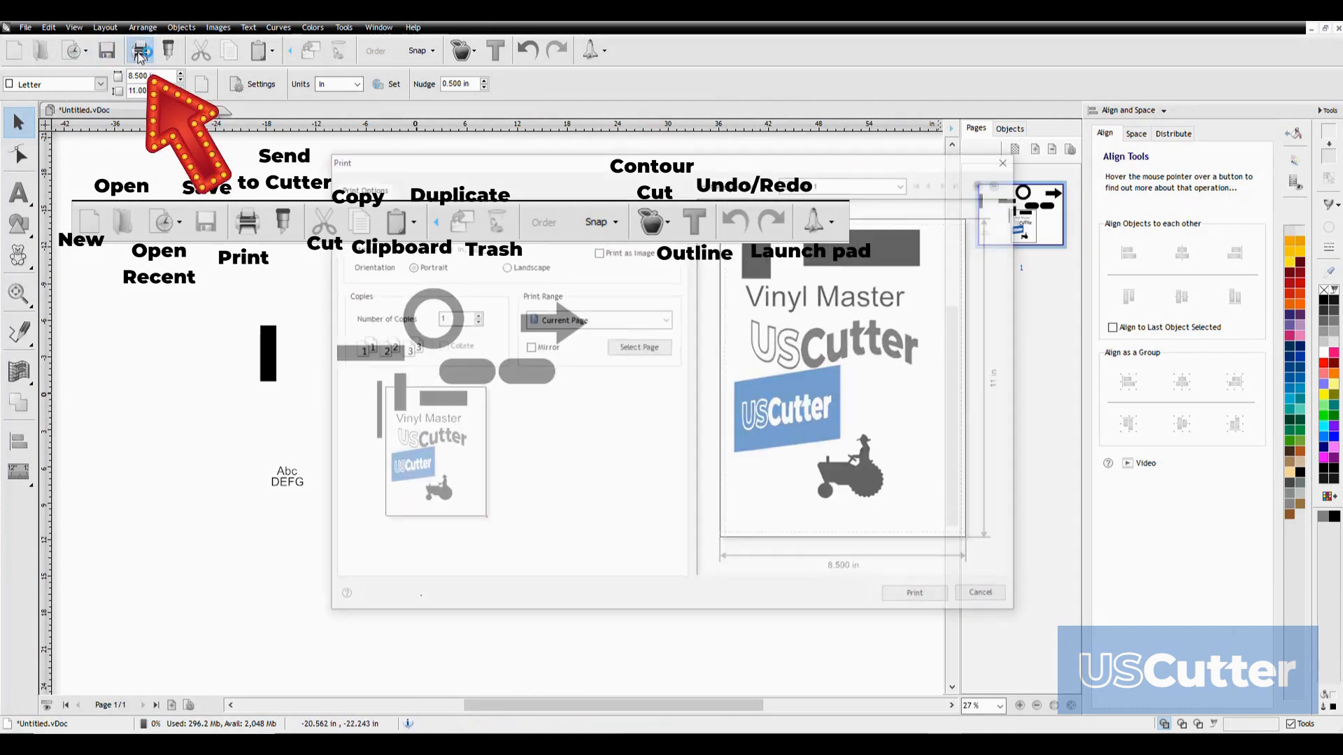
left_click(451, 228)
left_click(451, 228)
left_click(987, 597)
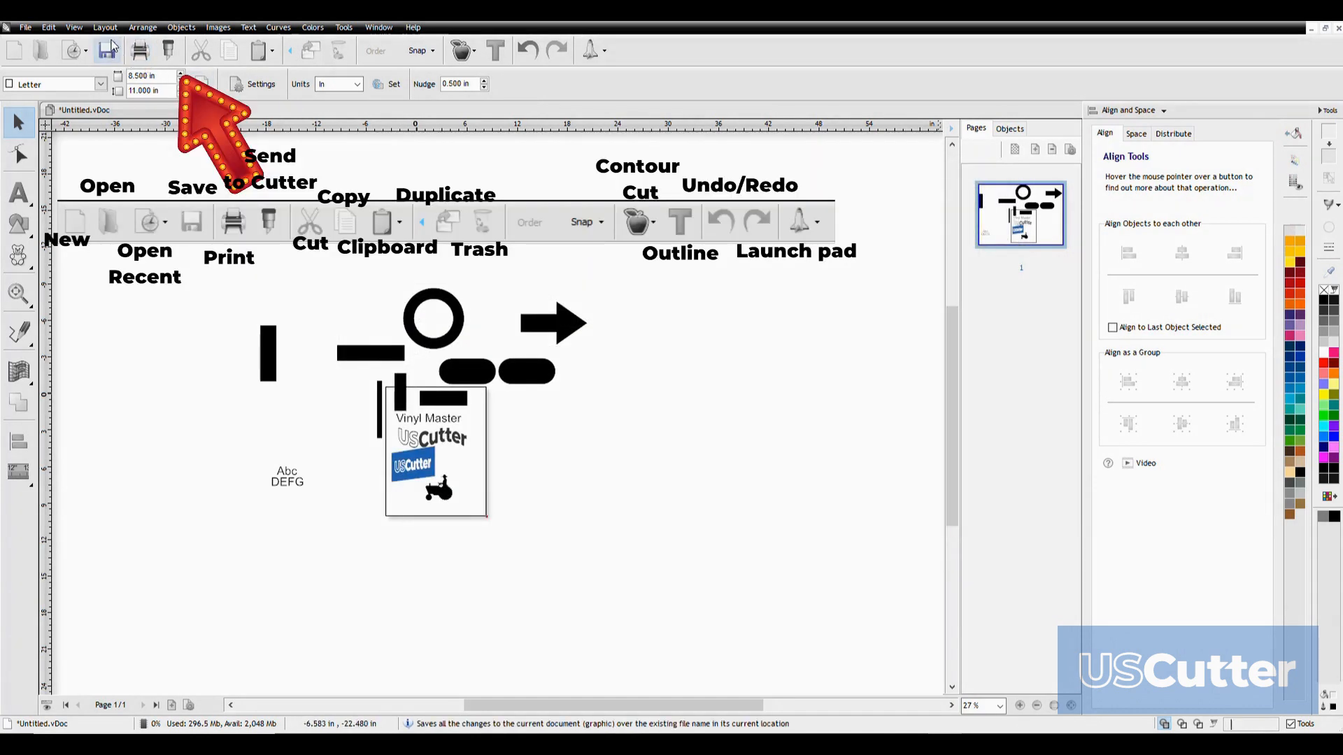
Review the Send to be Cut settings and the cutter model choices, and close them without cutting
left_click(169, 56)
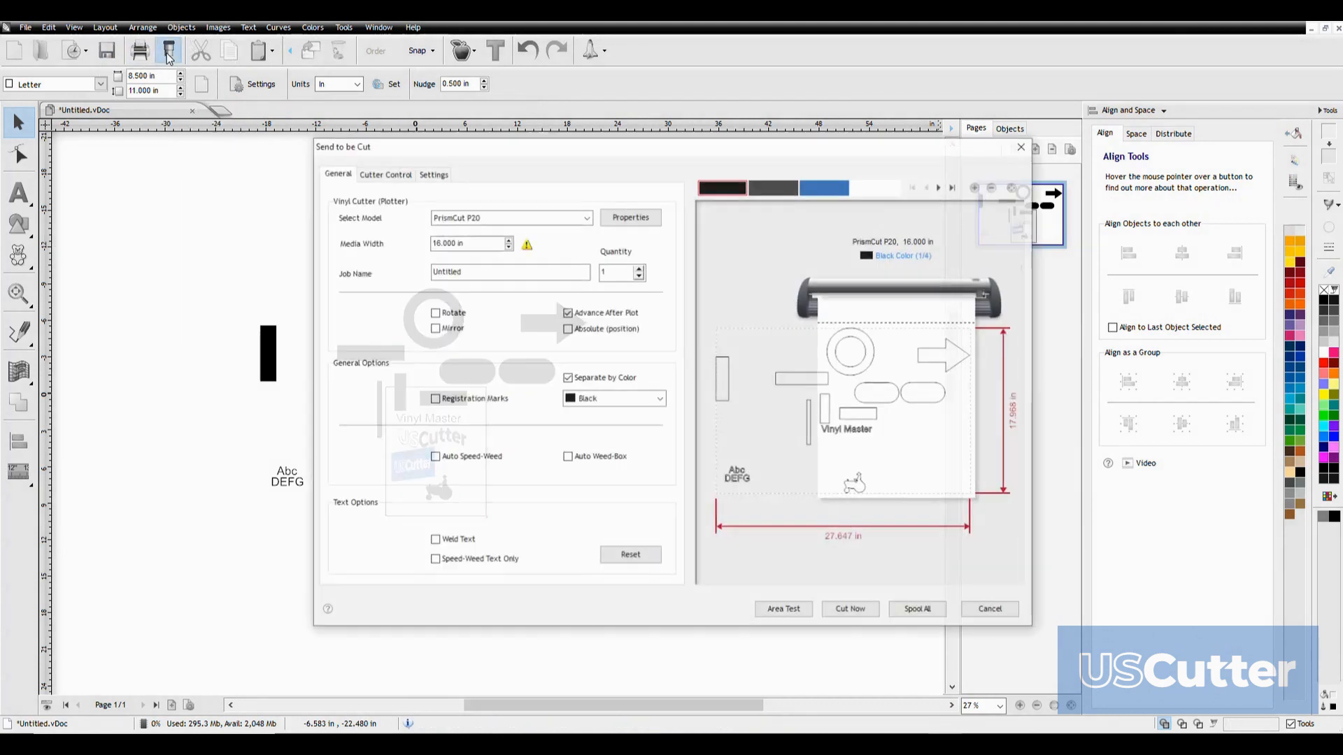
left_click(526, 218)
left_click(527, 221)
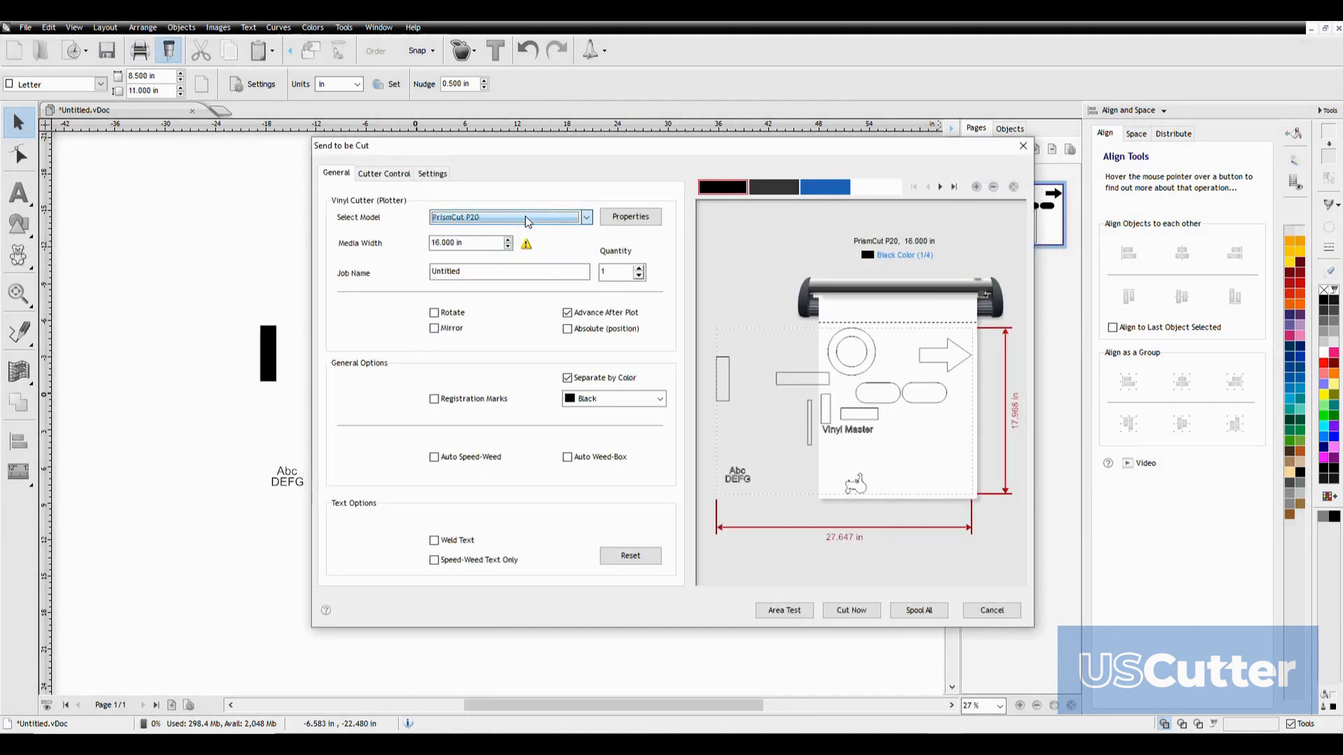
left_click(1003, 612)
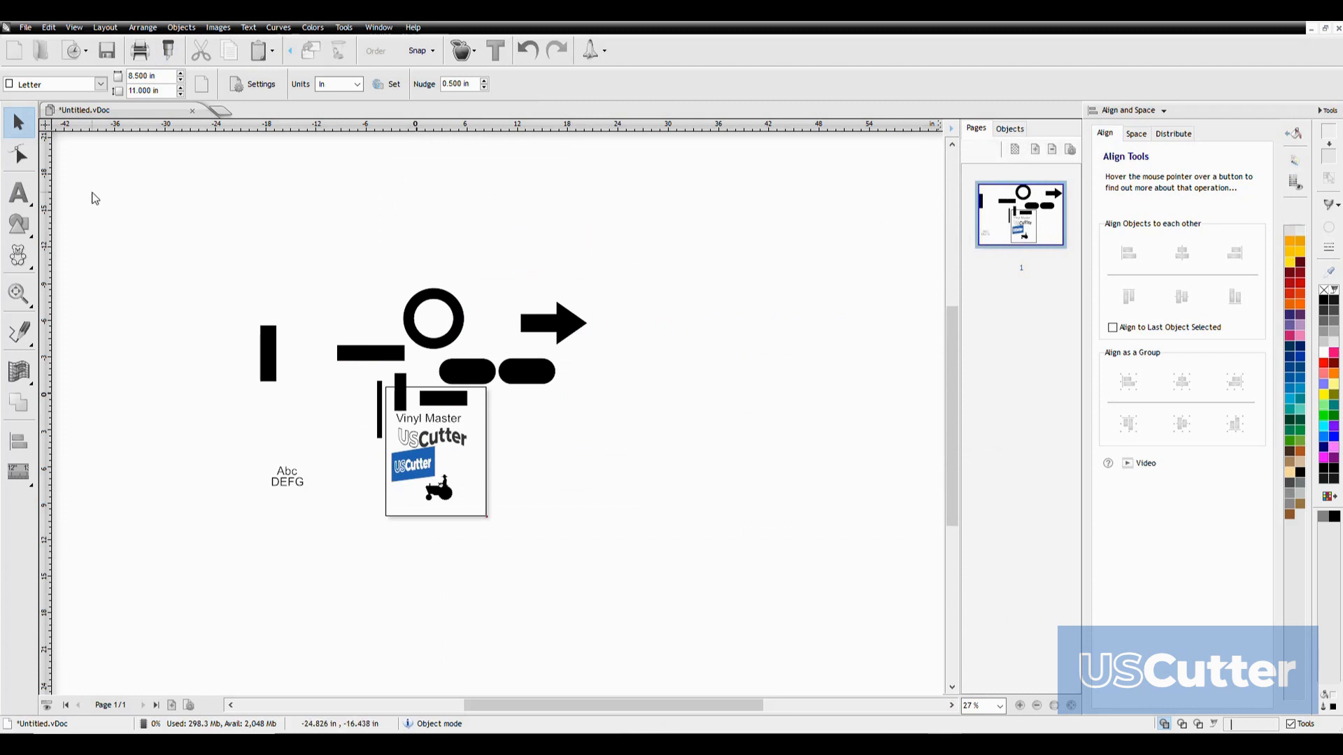
Cut the thick vertical bar and paste it back in place, and view the items stored in the clipboard
key("ctrl")
key("ctrl")
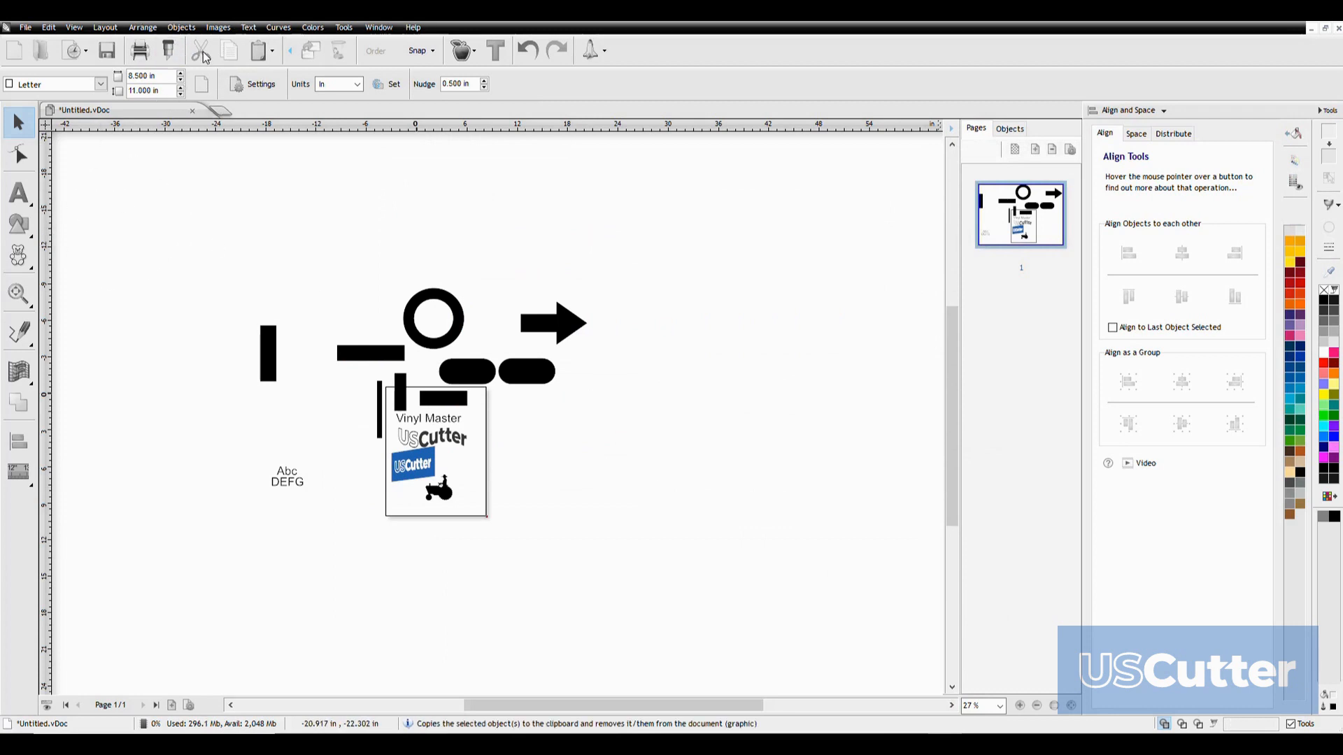
left_click_drag(174, 195, 291, 407)
left_click(202, 53)
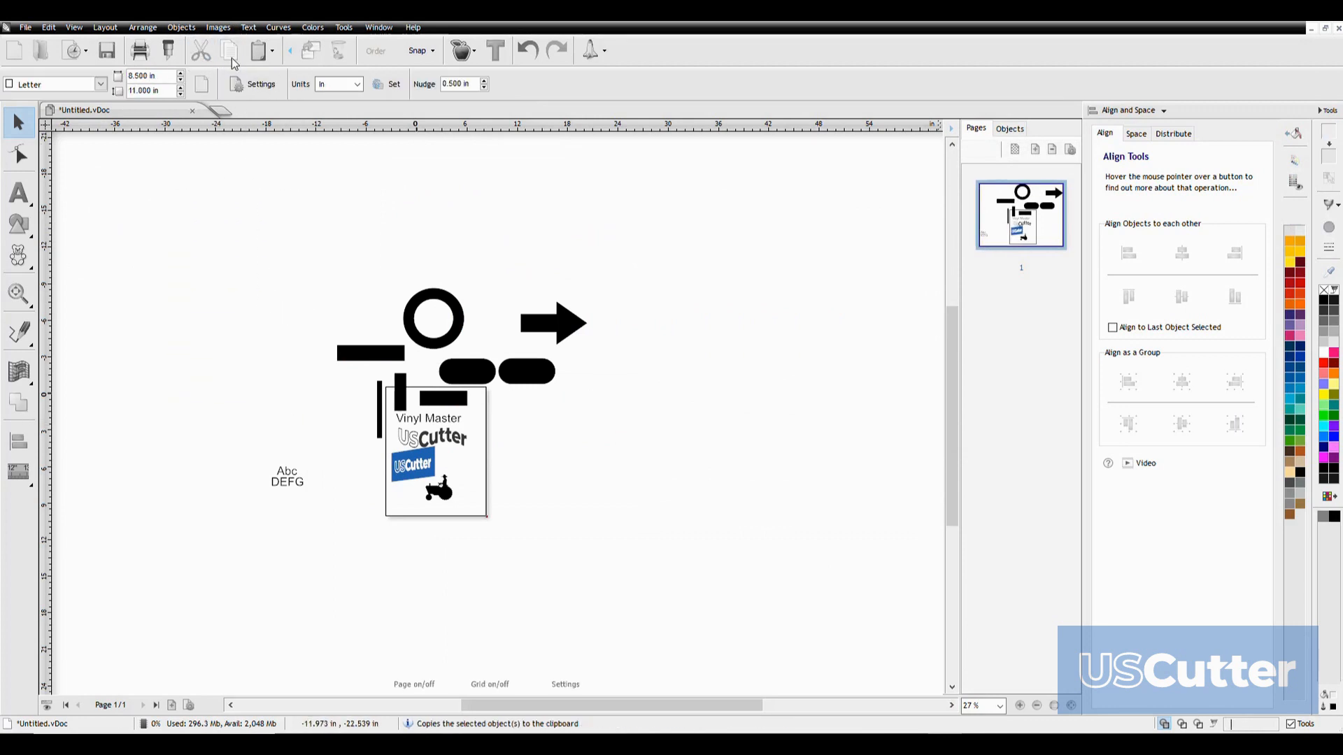
key("ctrl+v")
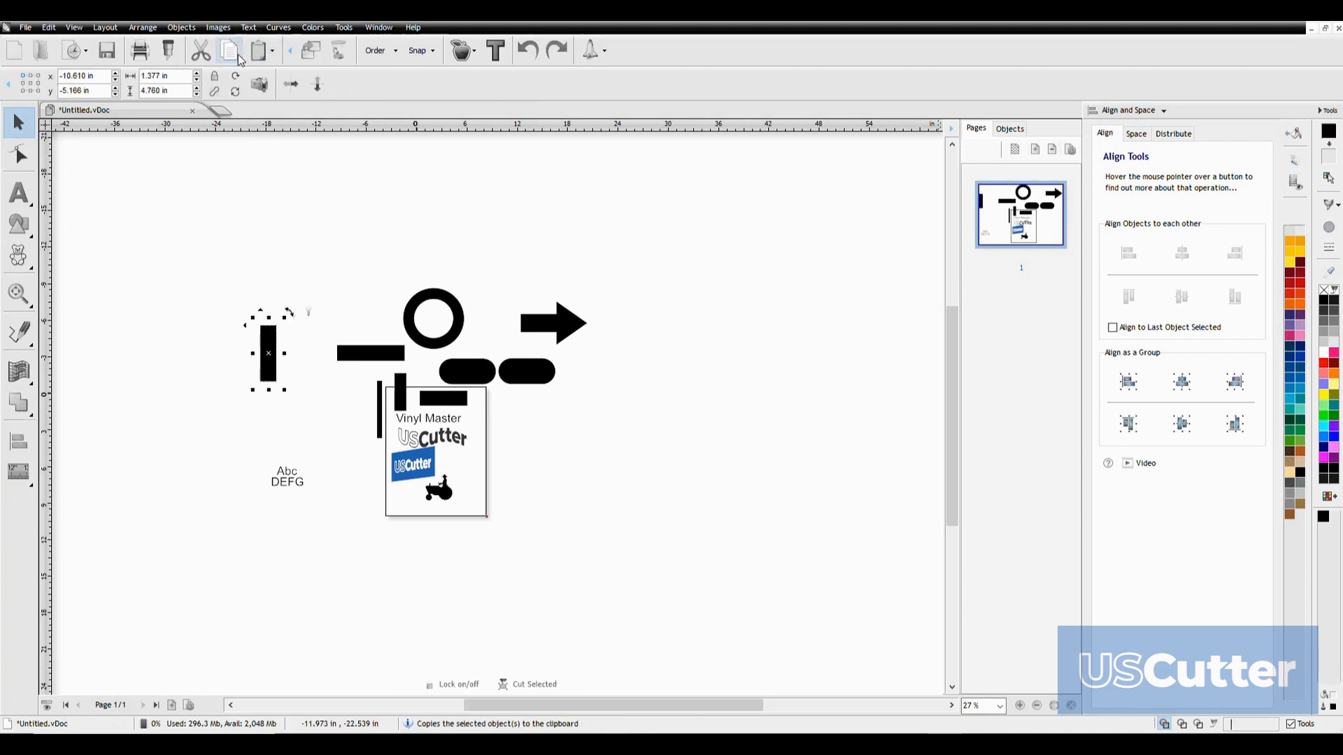
left_click(271, 51)
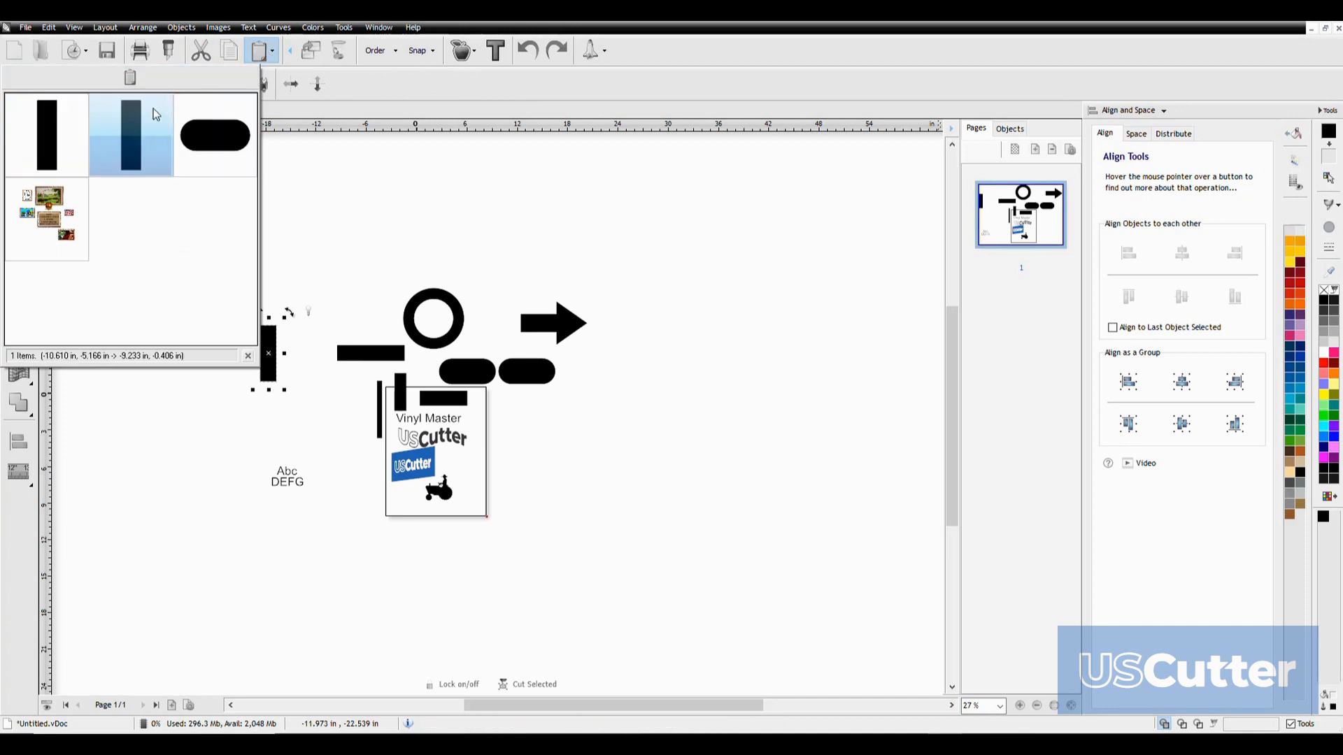
left_click(344, 203)
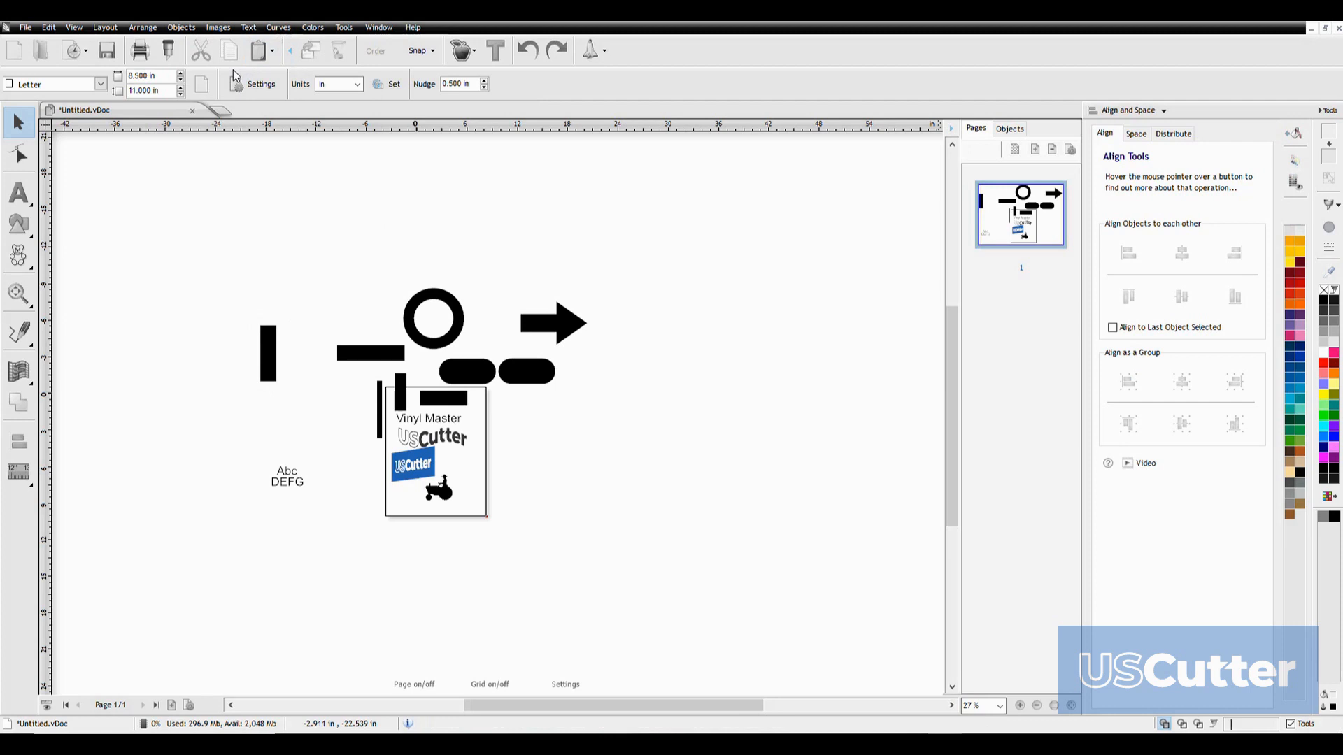
Duplicate the thick vertical bar with the copy set beside the original, and delete the copy
left_click(272, 347)
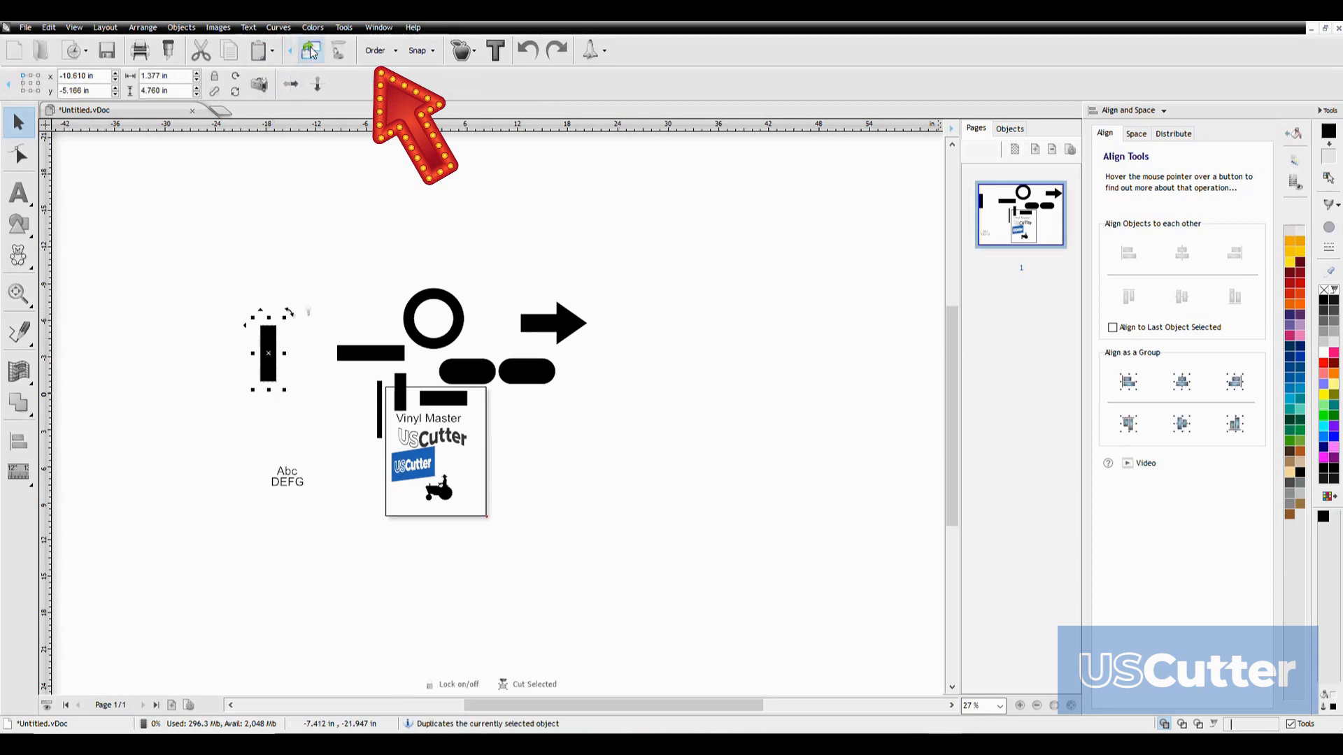
left_click(310, 48)
left_click_drag(268, 353, 179, 333)
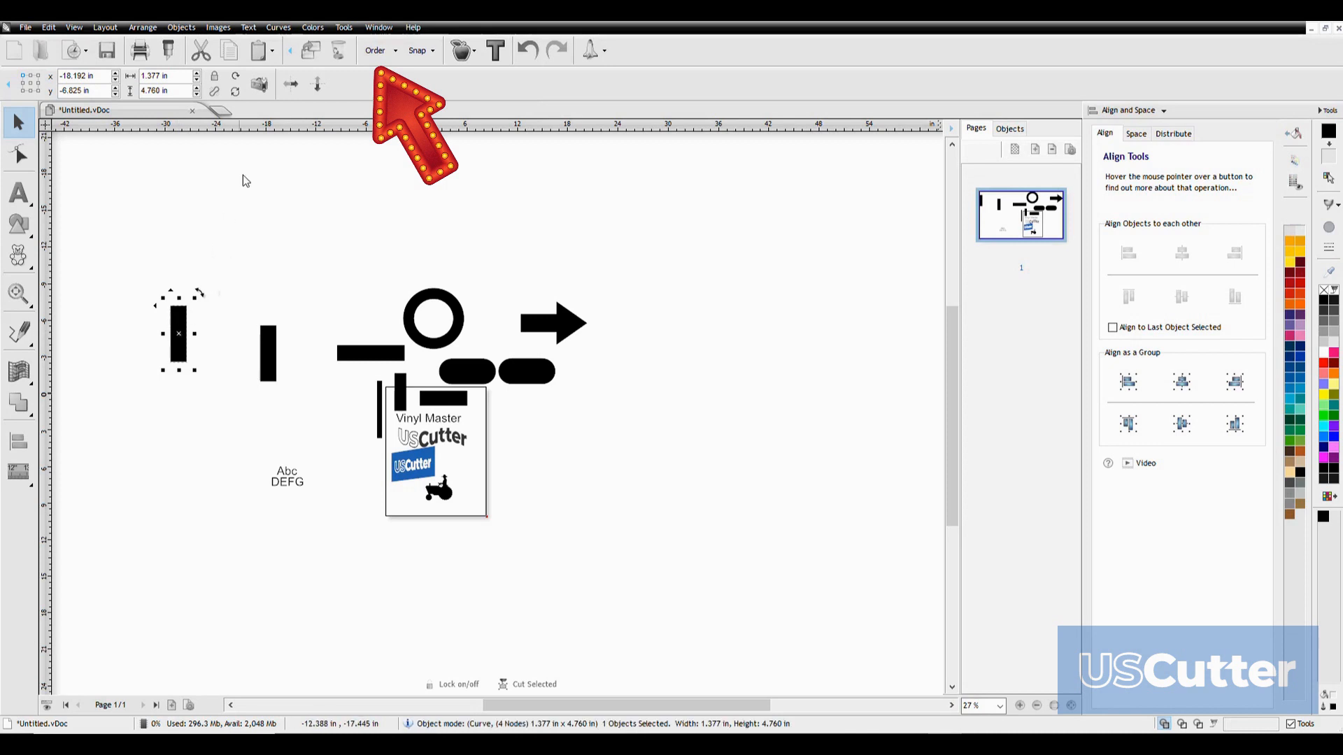
left_click(338, 56)
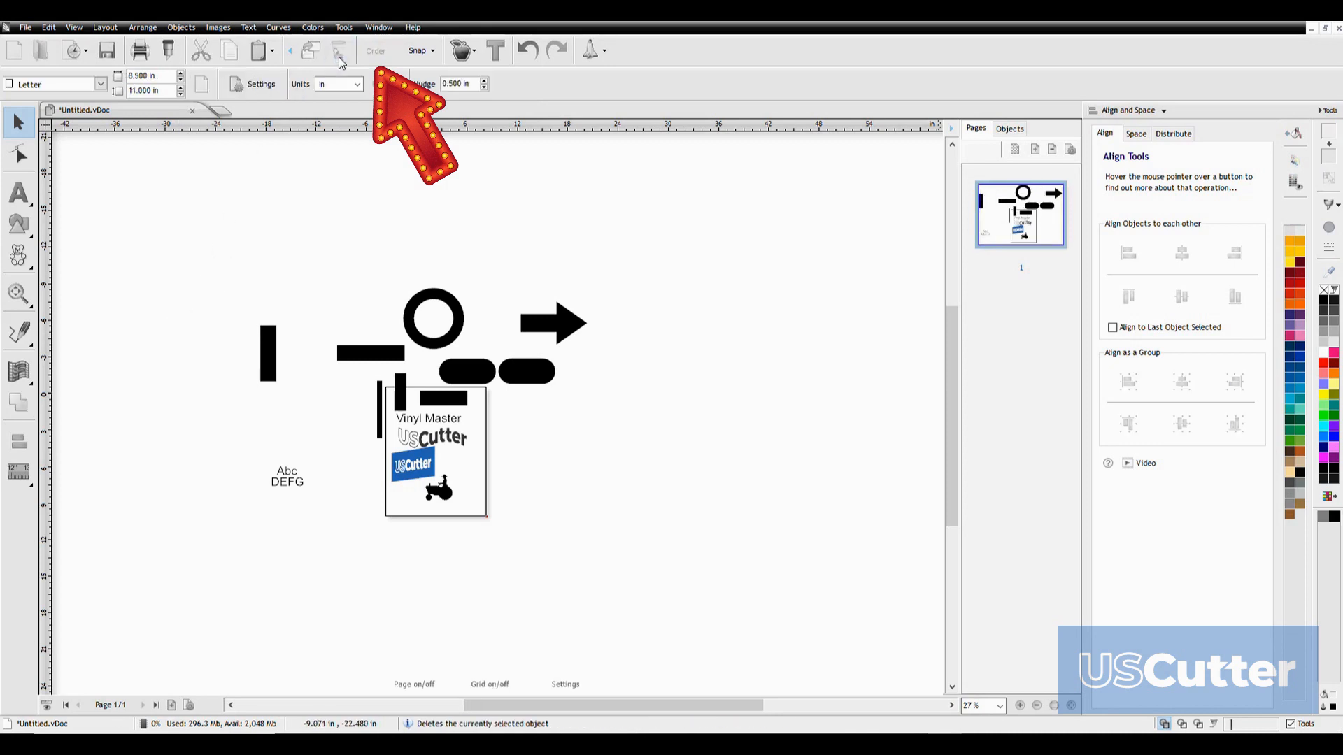
Move the blue USCutter logo onto the long horizontal bar and change its order so it sits in front of the bar
left_click(270, 348)
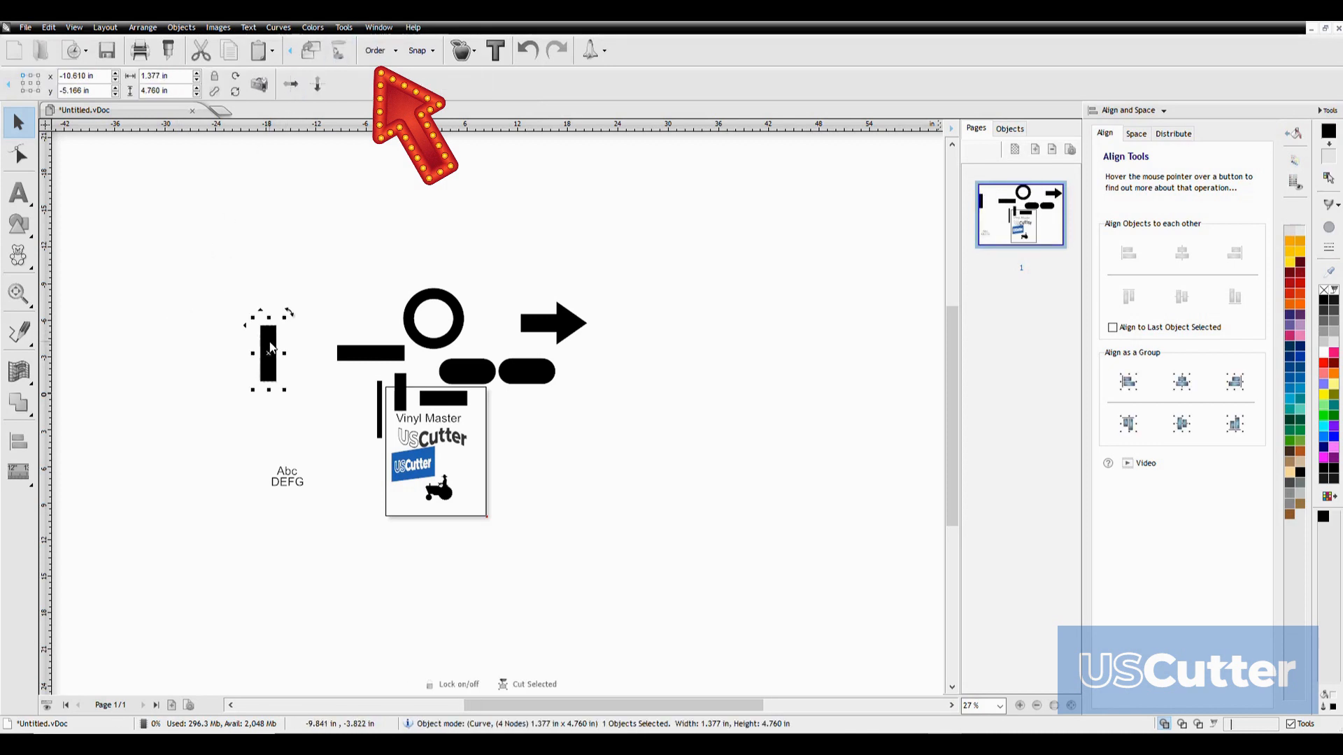
left_click_drag(414, 465, 379, 362)
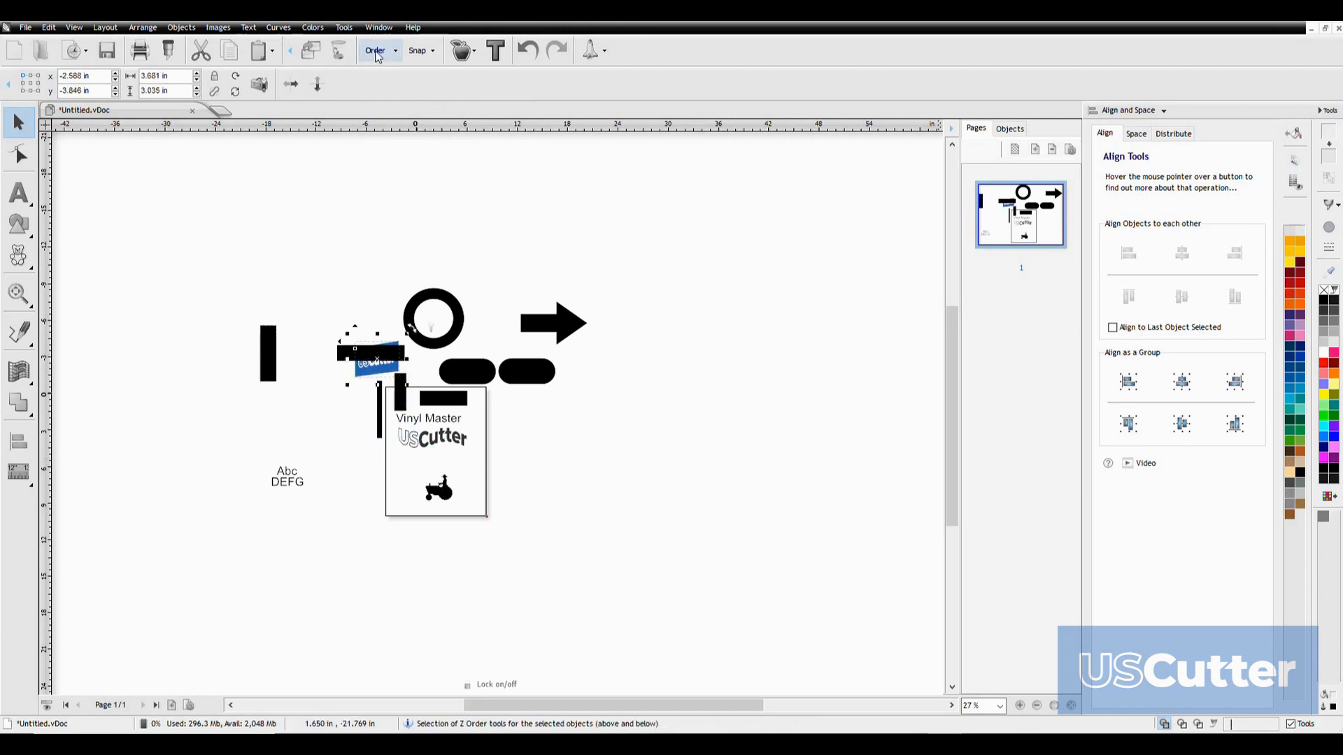
left_click(397, 54)
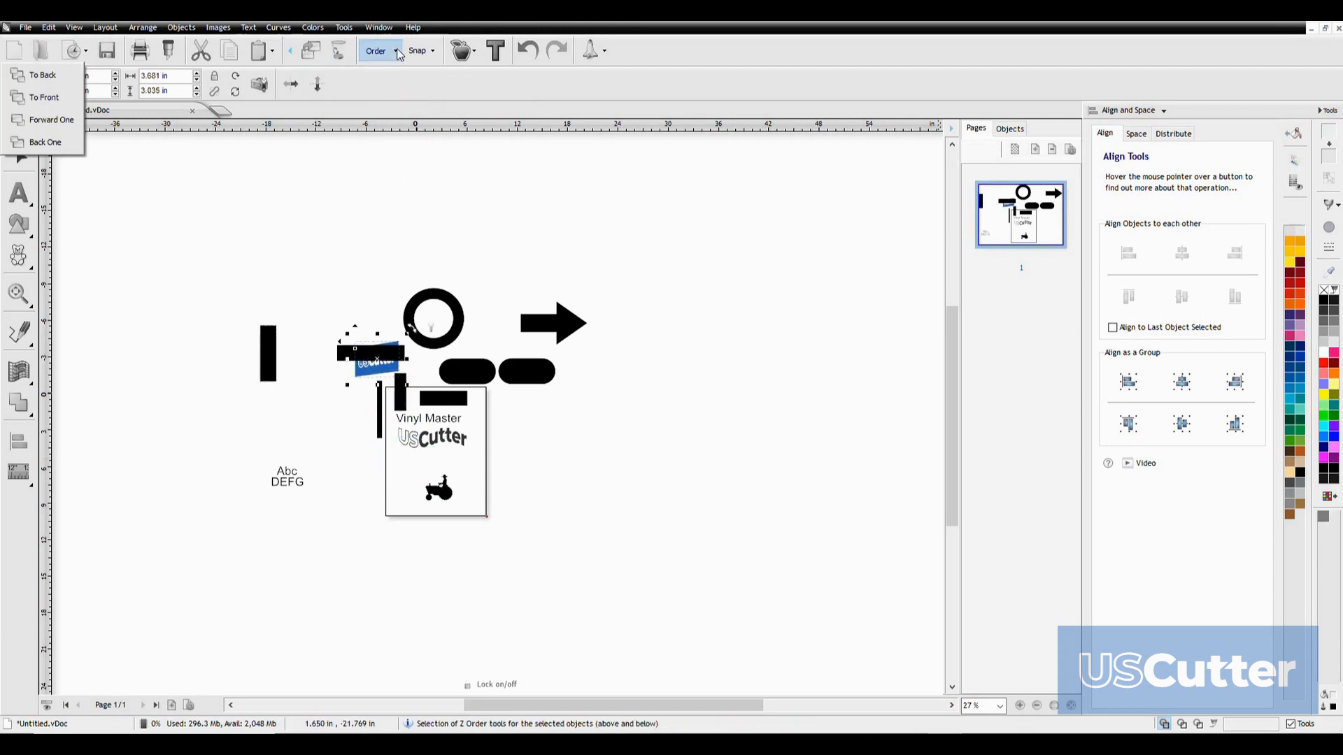
left_click(39, 76)
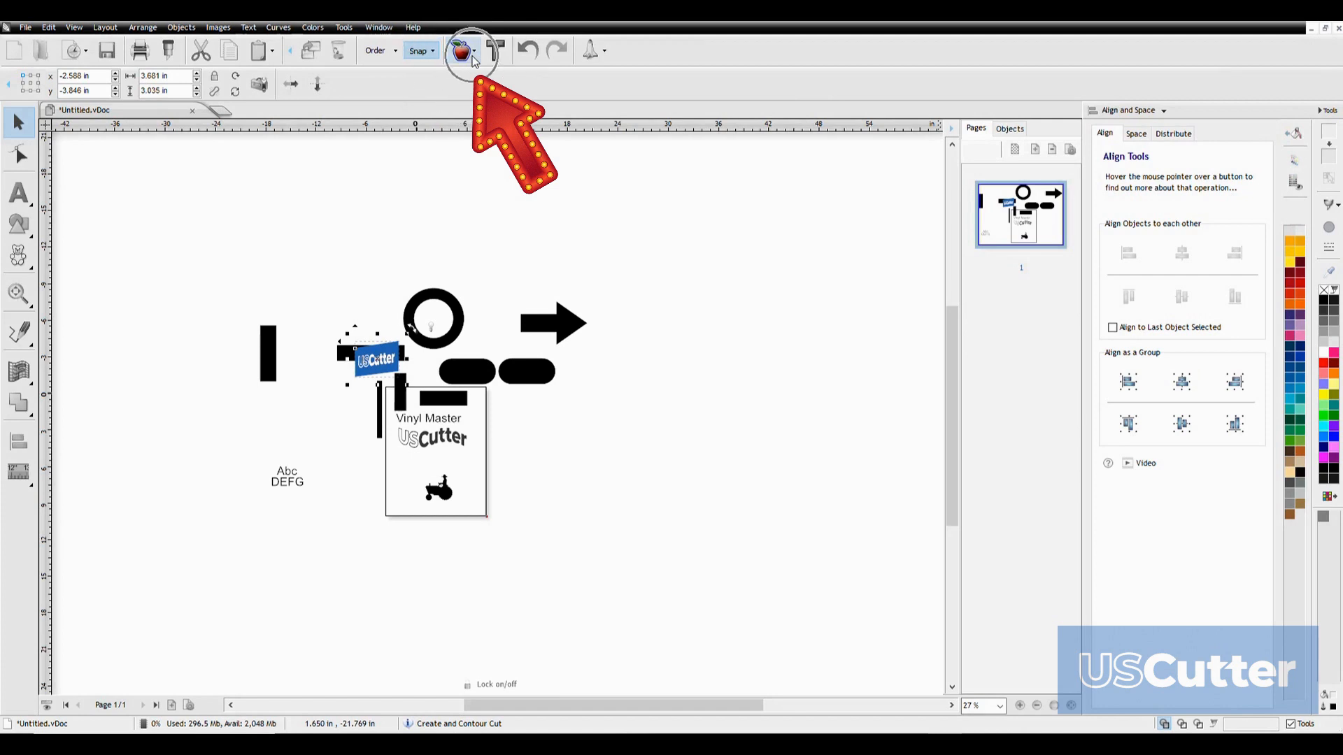
Try a rounded cutting contour with a 5.00% outline around the blue USCutter logo, and close the contour window
left_click(474, 59)
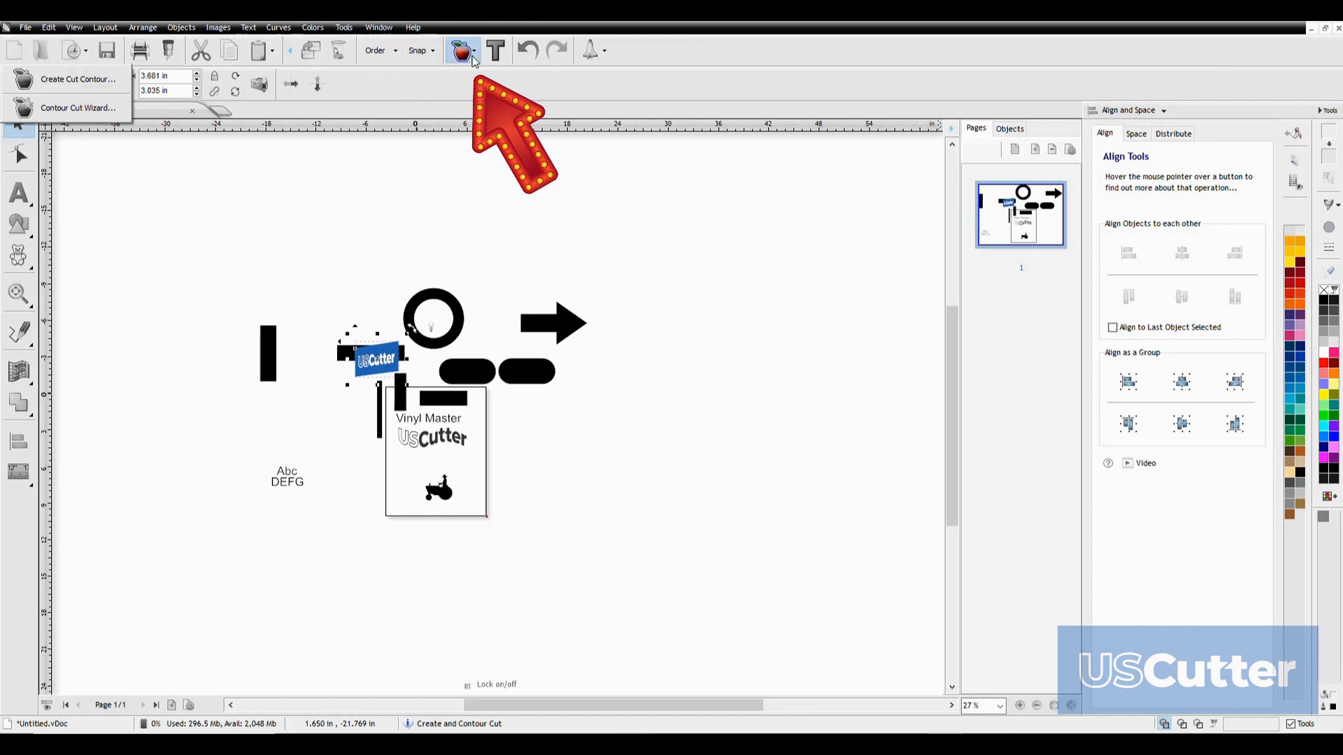
left_click(96, 88)
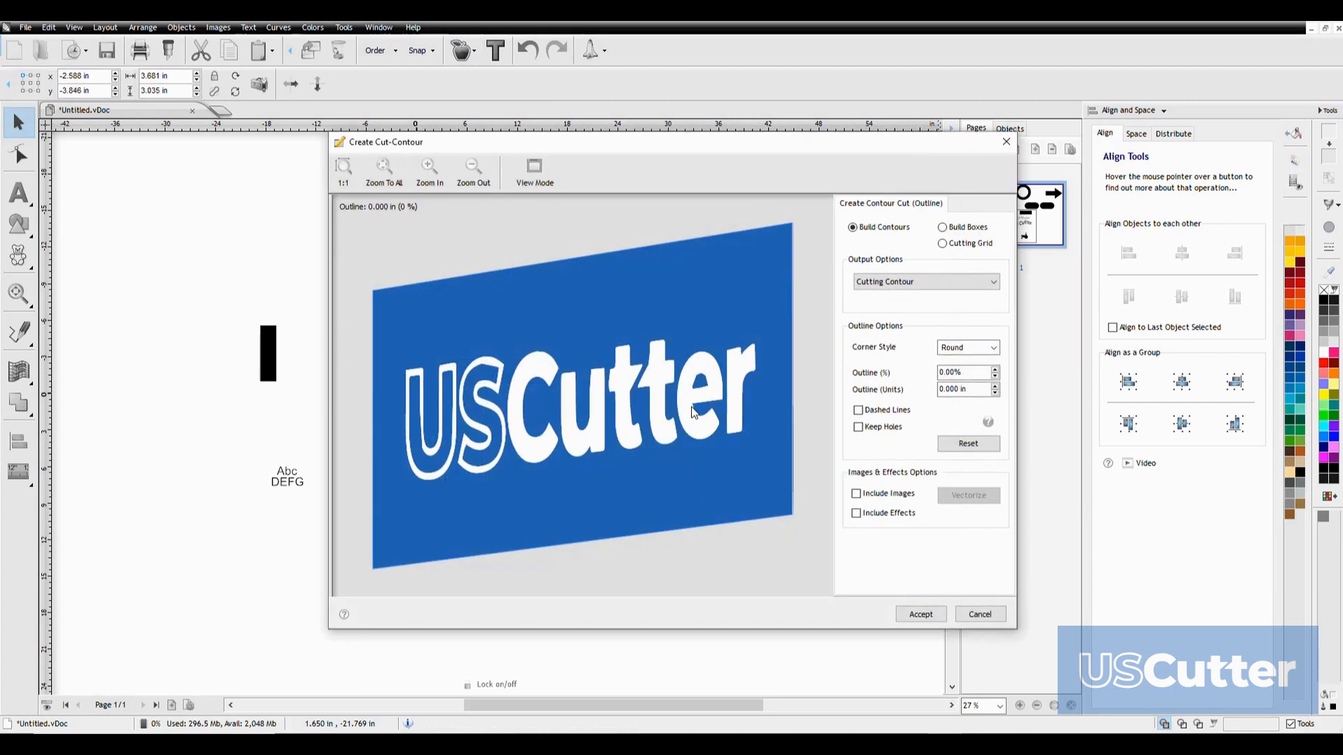
left_click(995, 369)
left_click(995, 369)
left_click(996, 370)
left_click(995, 370)
left_click(996, 370)
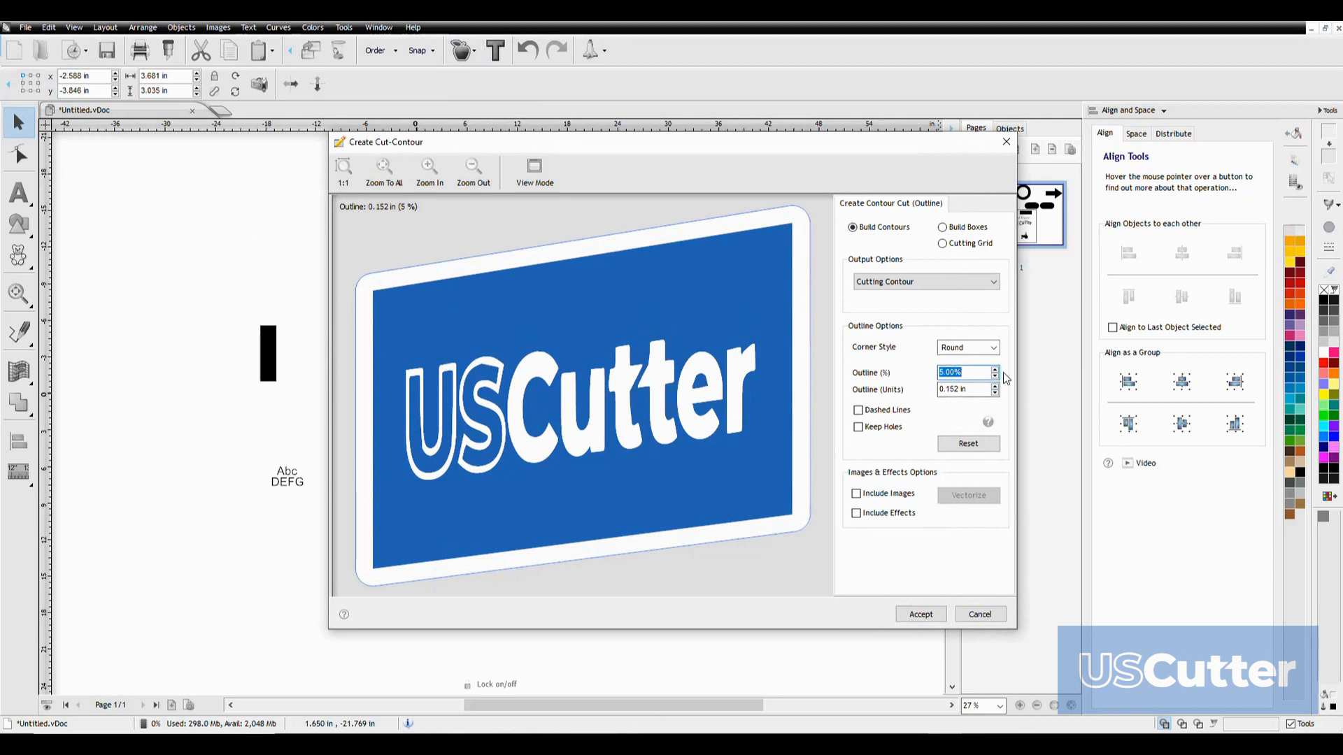
key("Return")
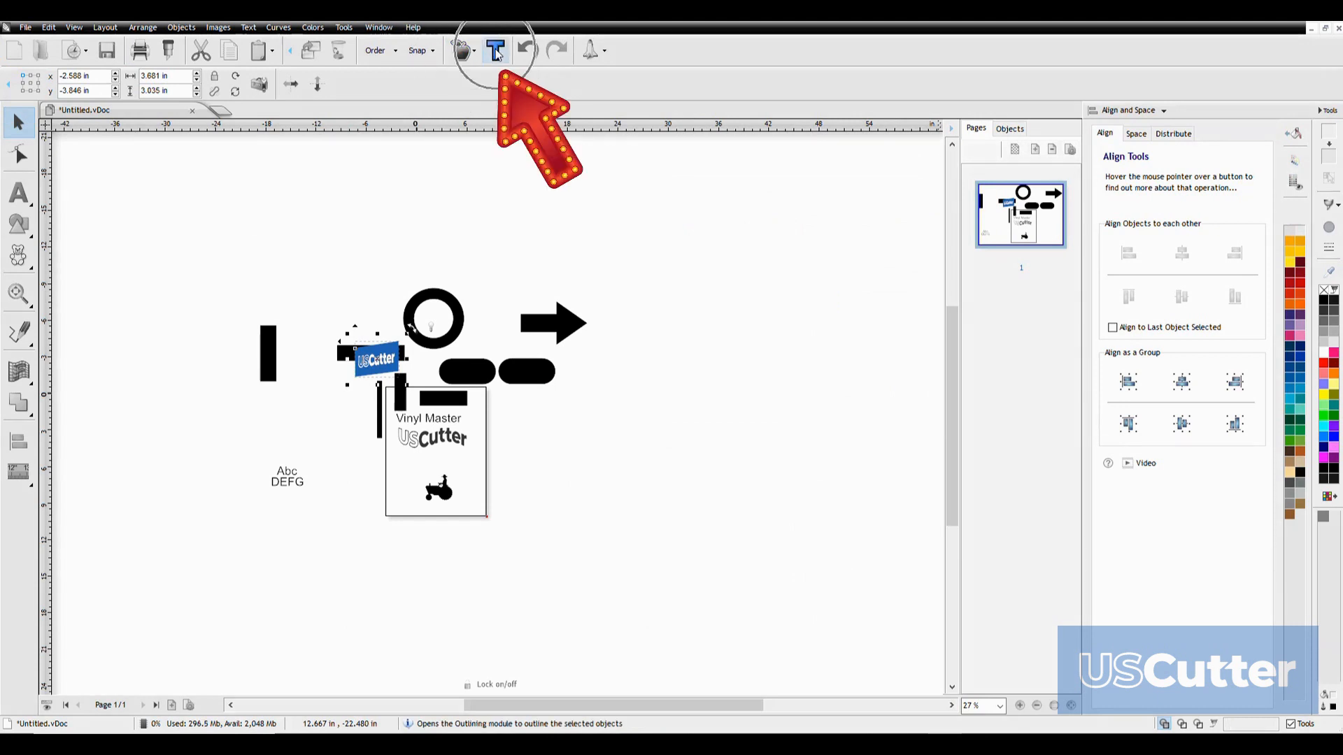
Select the Vinyl Master text and open the outlining tool for it
left_click(424, 421)
scroll(421, 422, "up", 5)
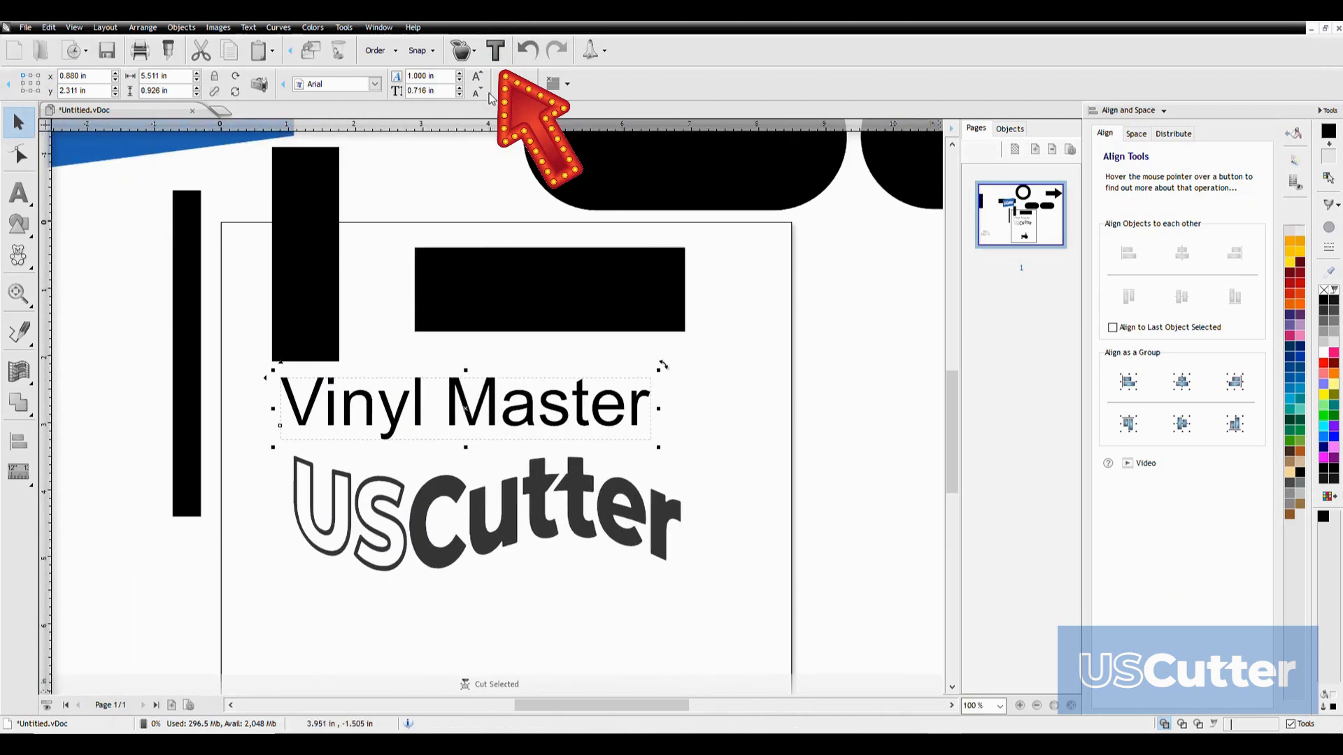
left_click(496, 50)
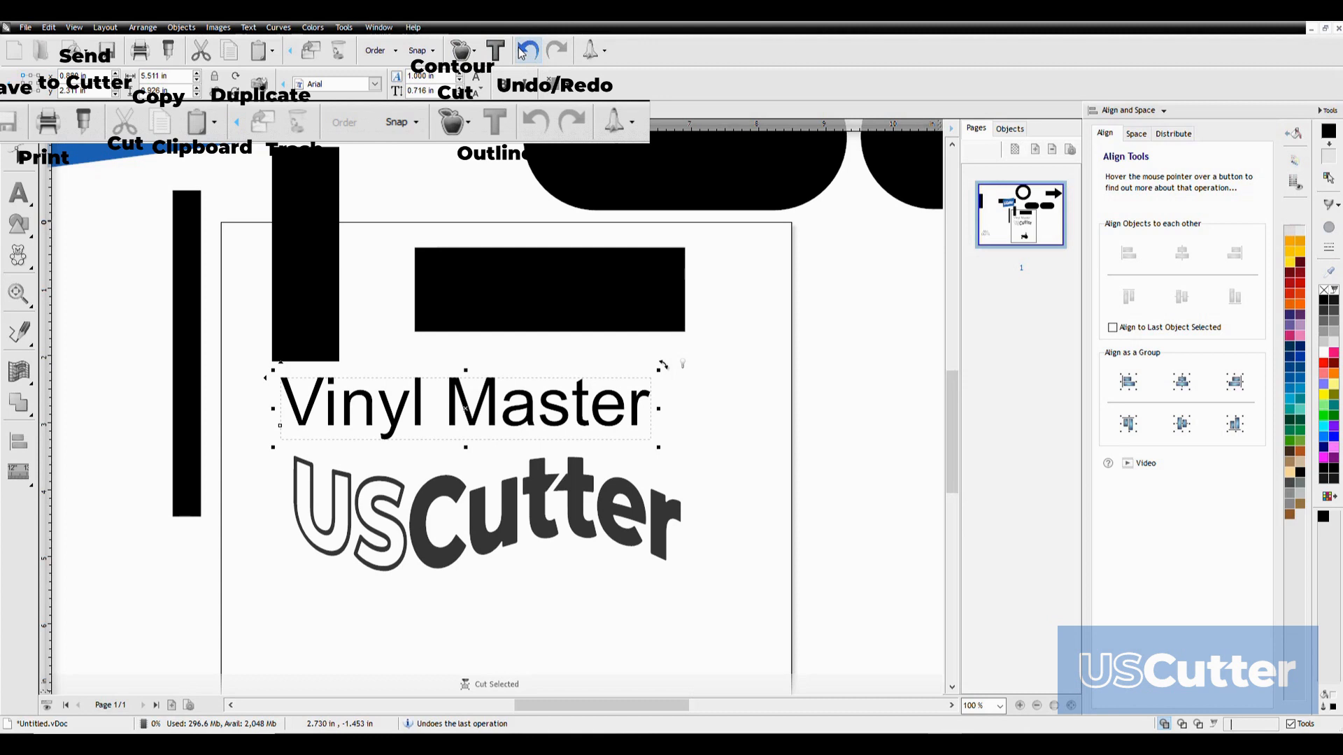
Move objects near the page, and undo and redo moves until the blue USCutter logo sits on the page above the tractor
left_click(507, 274)
scroll(507, 274, "down", 3)
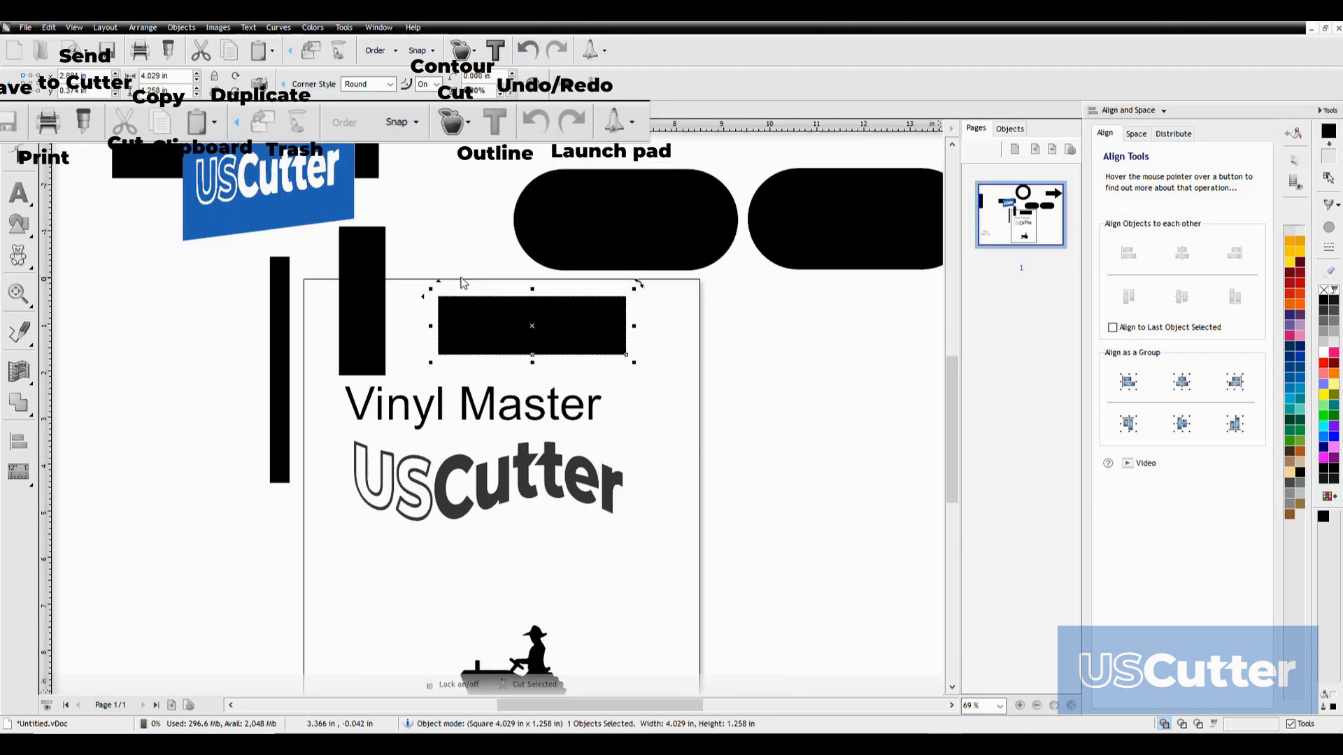
left_click_drag(269, 224, 642, 502)
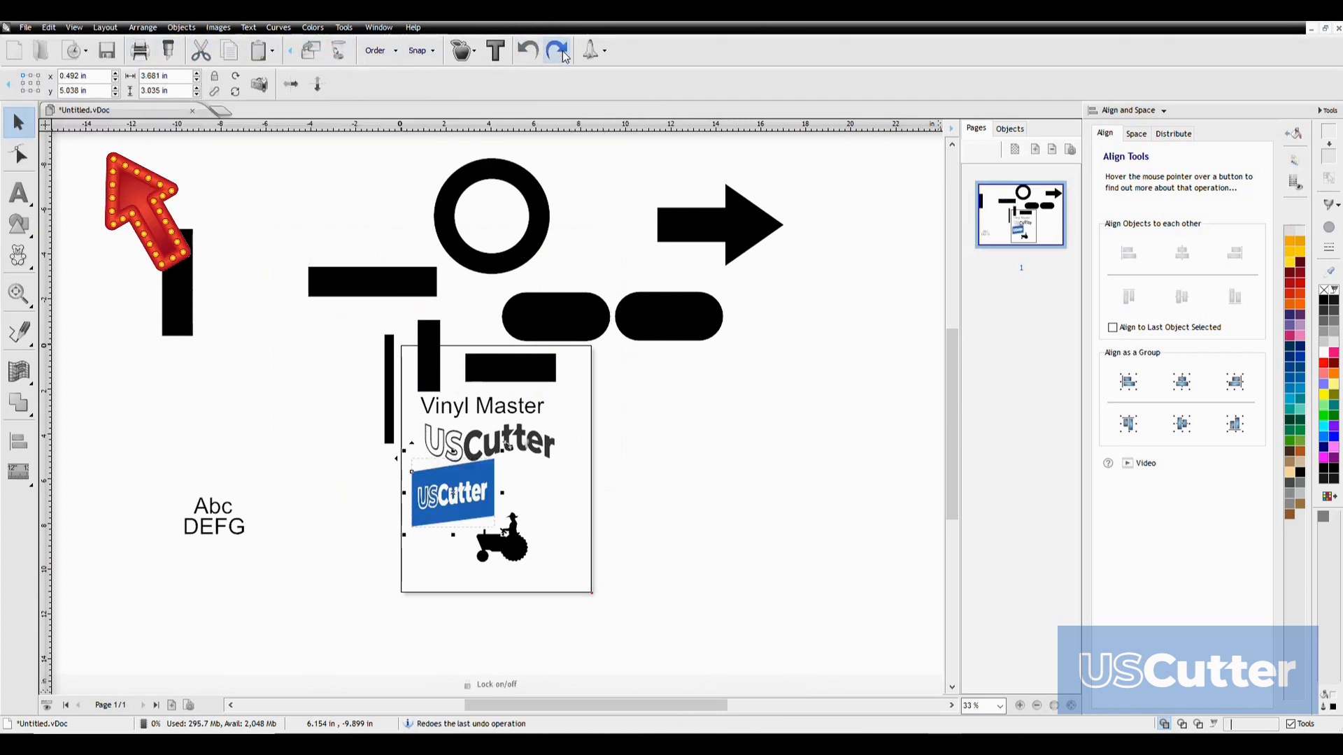
left_click(565, 56)
left_click(532, 55)
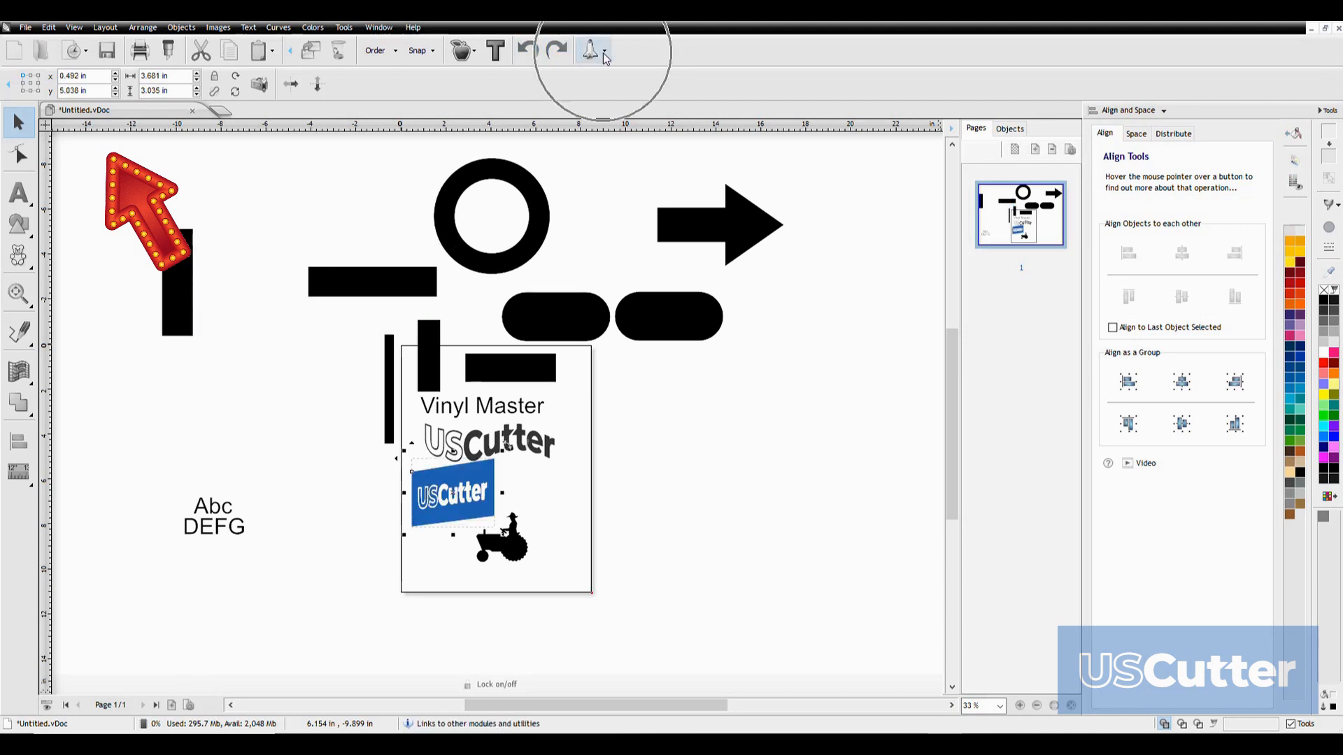
Open the Vinyl Spooler and review its cut options and connection settings
left_click(605, 54)
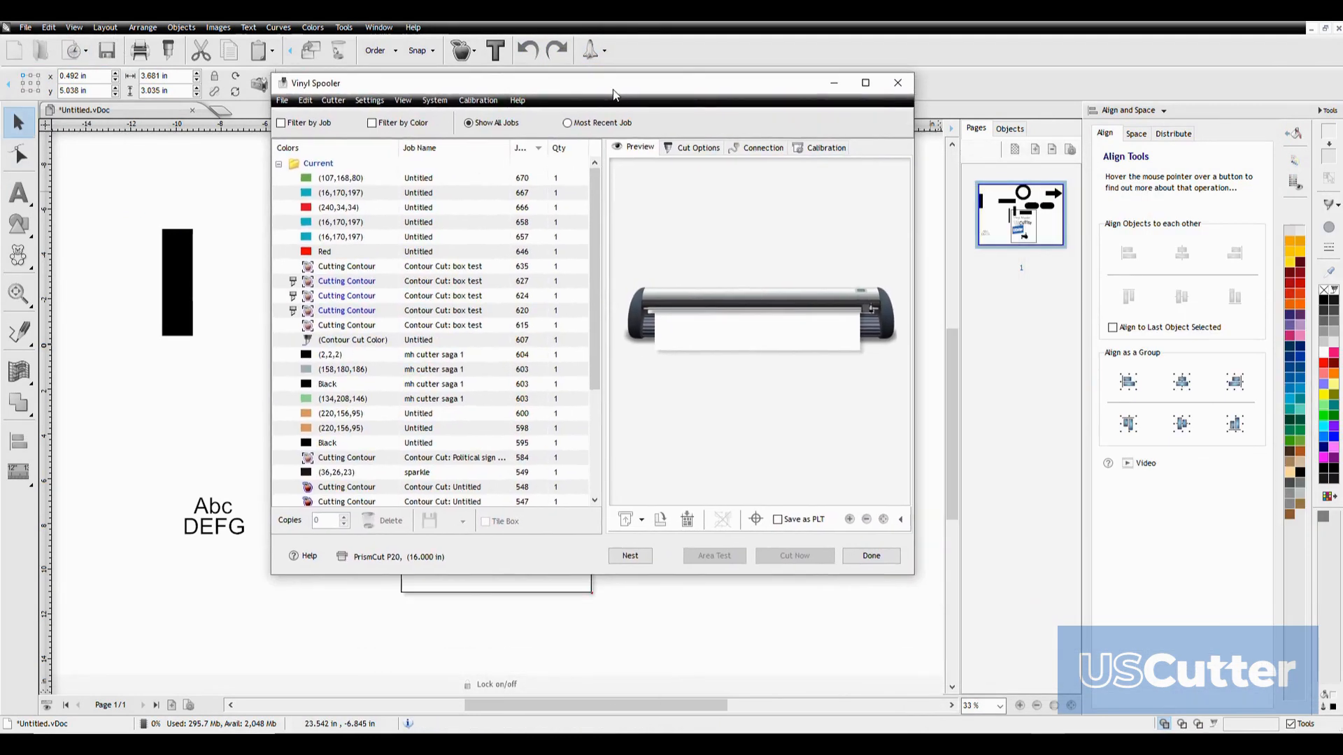
left_click(689, 133)
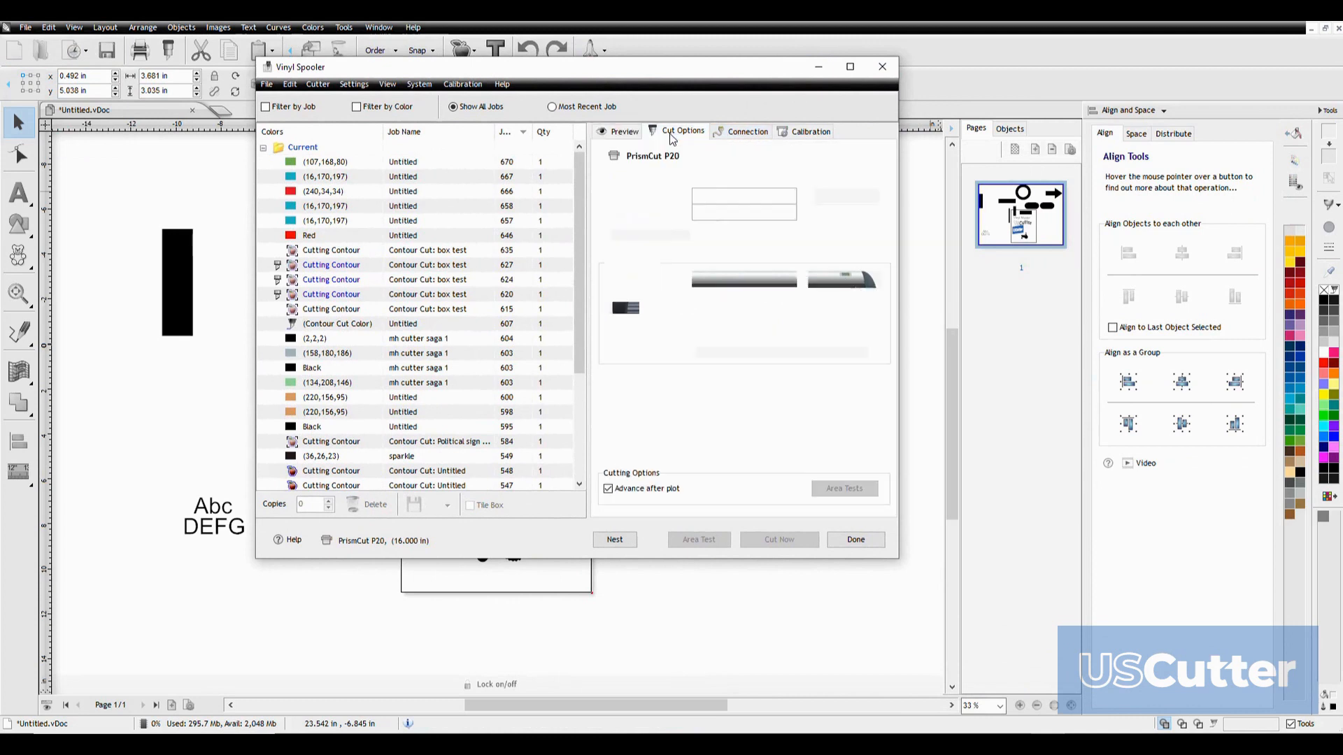
left_click(727, 135)
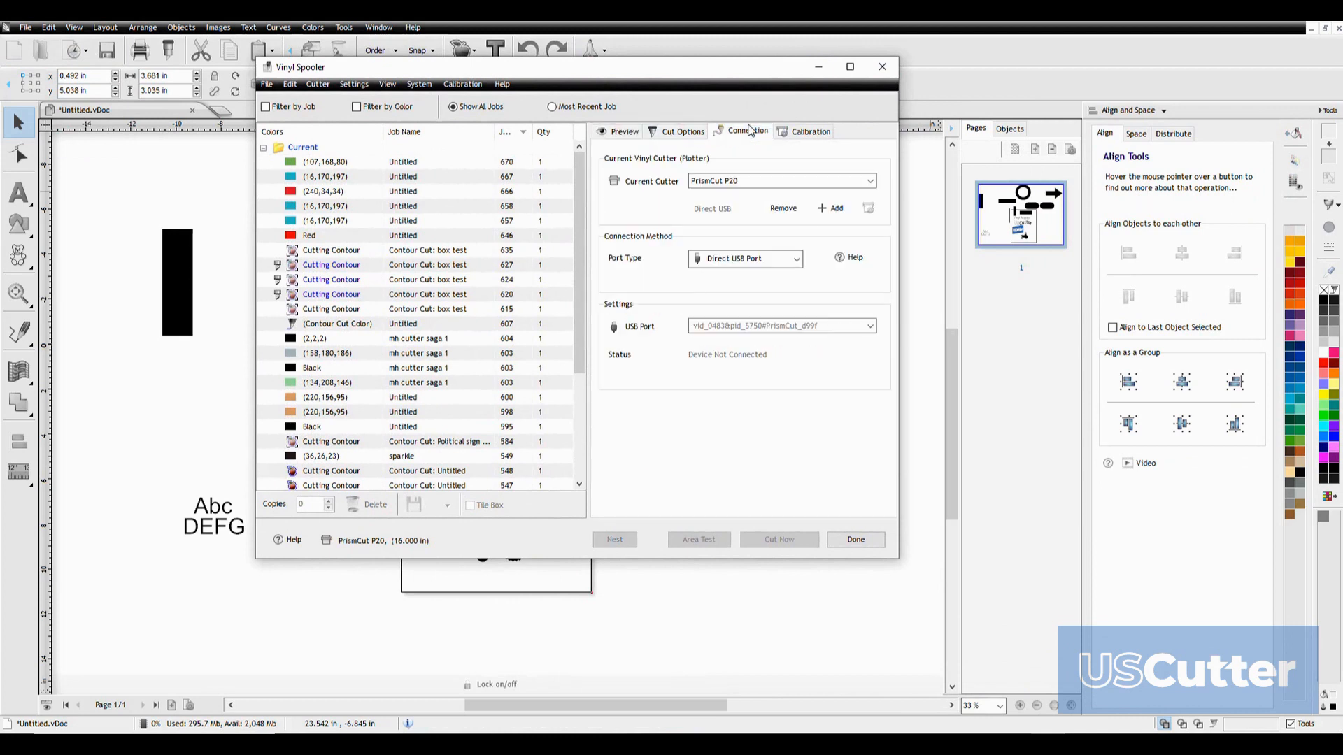
Set the Vinyl Spooler's current cutter to USCutter MH - 721 and preview that machine
left_click(872, 182)
left_click(748, 220)
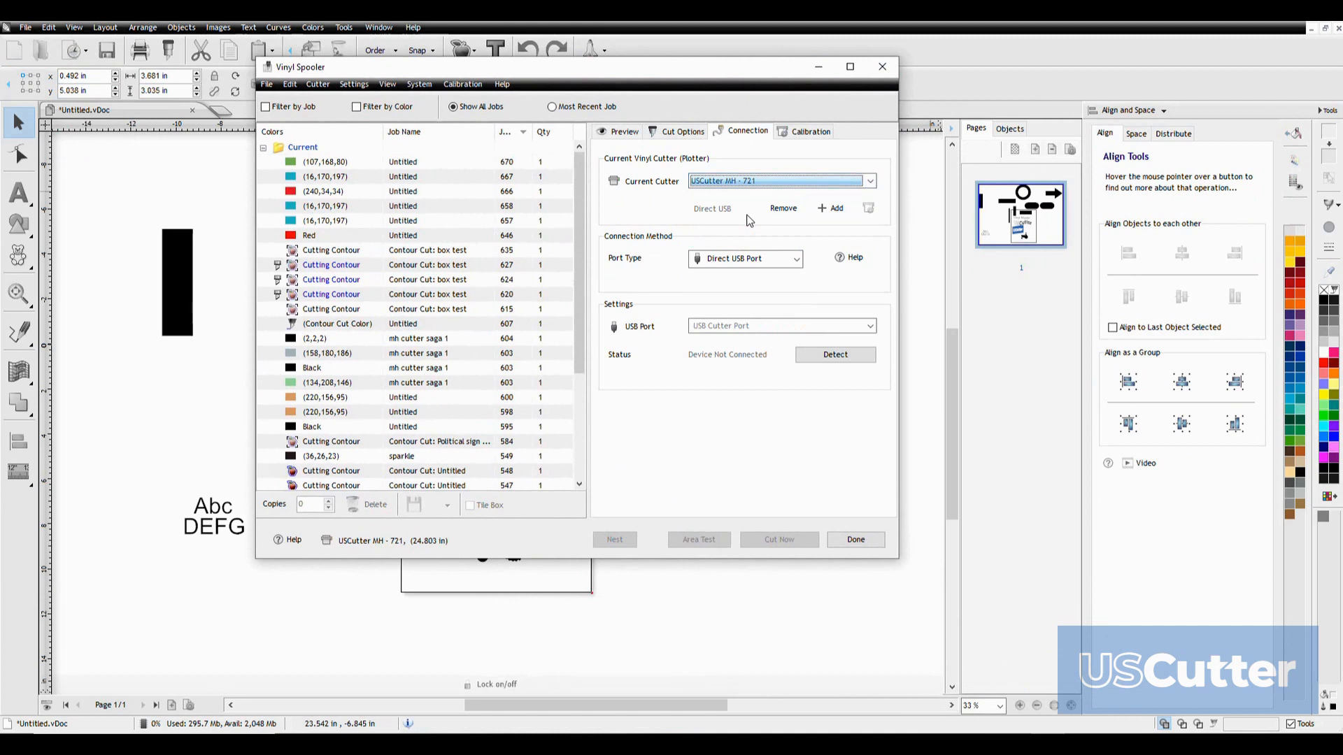
left_click(624, 131)
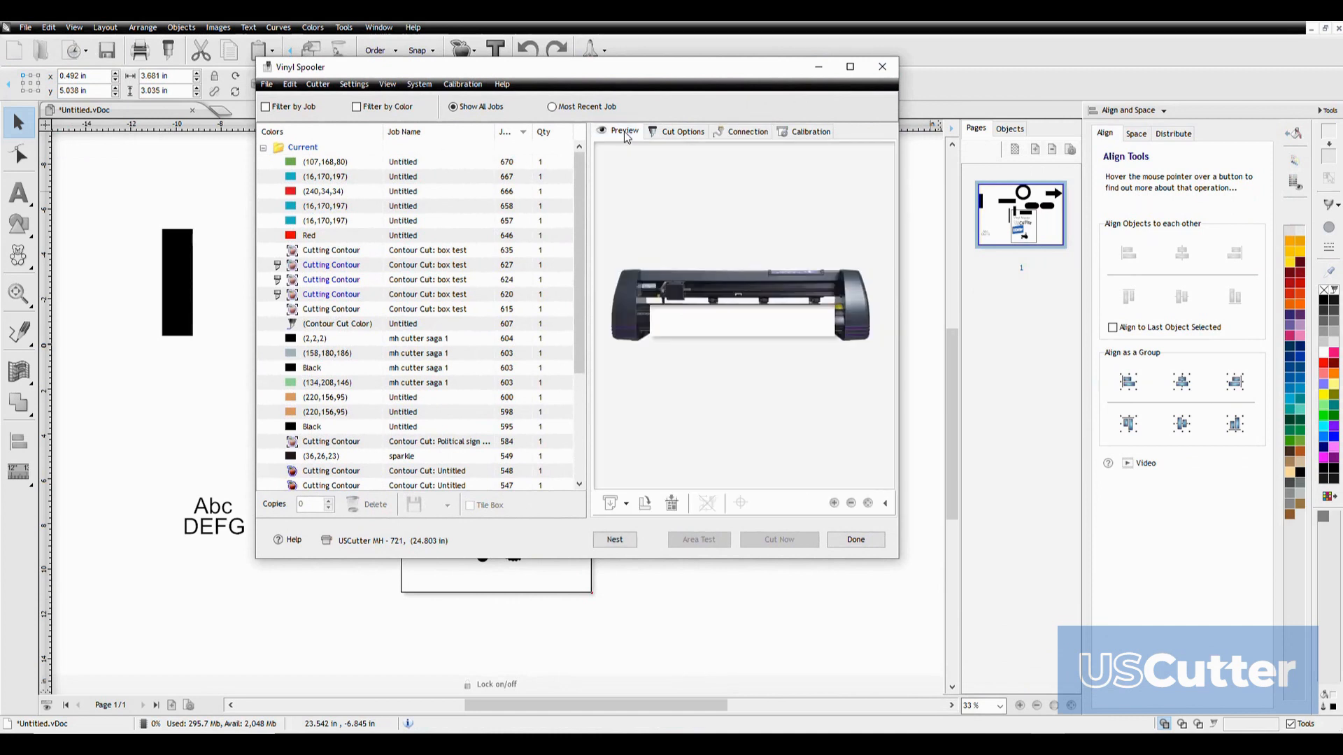
Change the Vinyl Spooler's current cutter to USCutter Laserpoint3 - 28in and view its preview
left_click(755, 135)
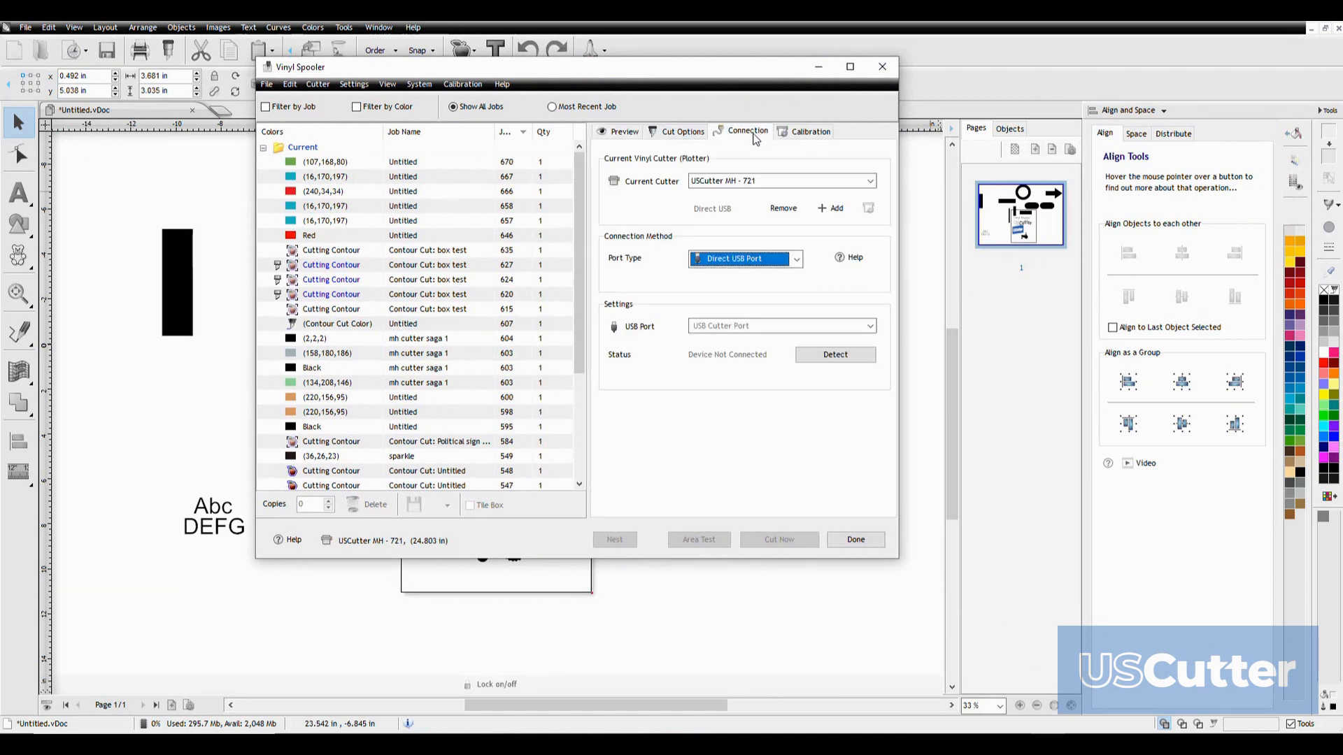
left_click(869, 180)
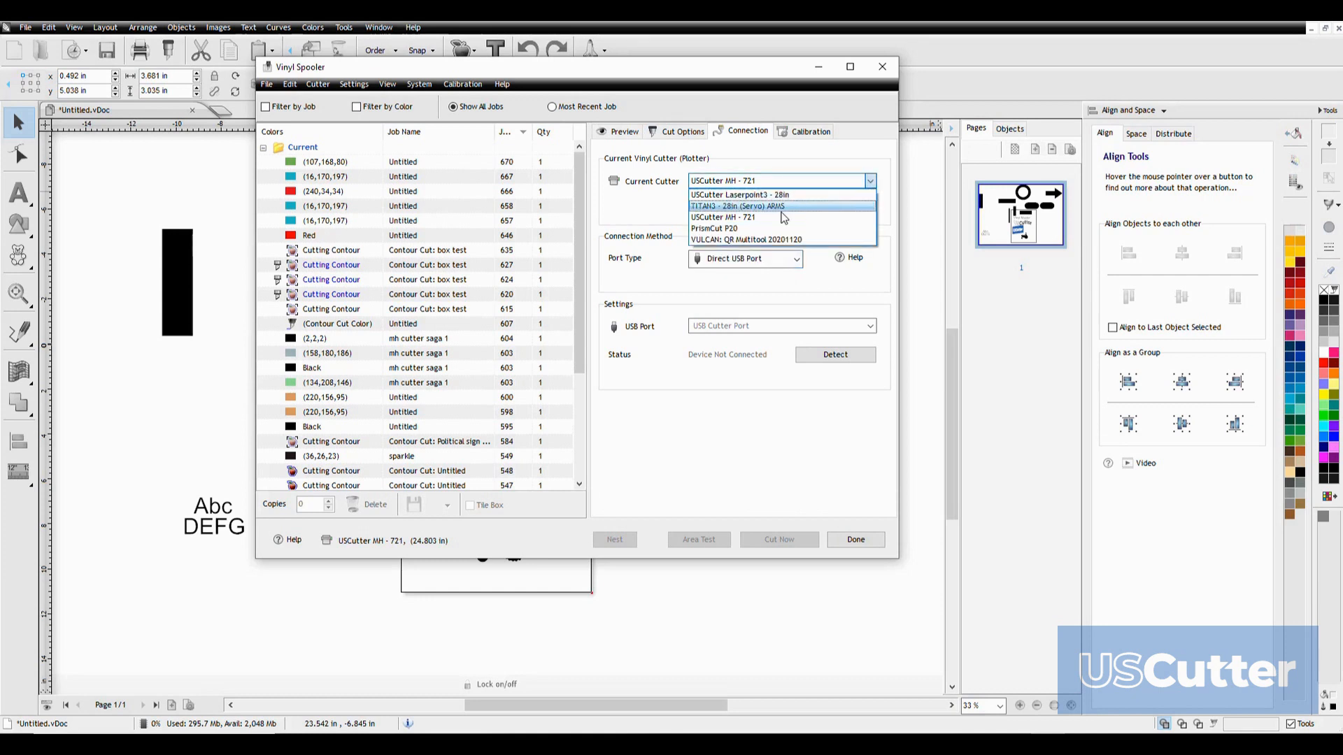
left_click(753, 195)
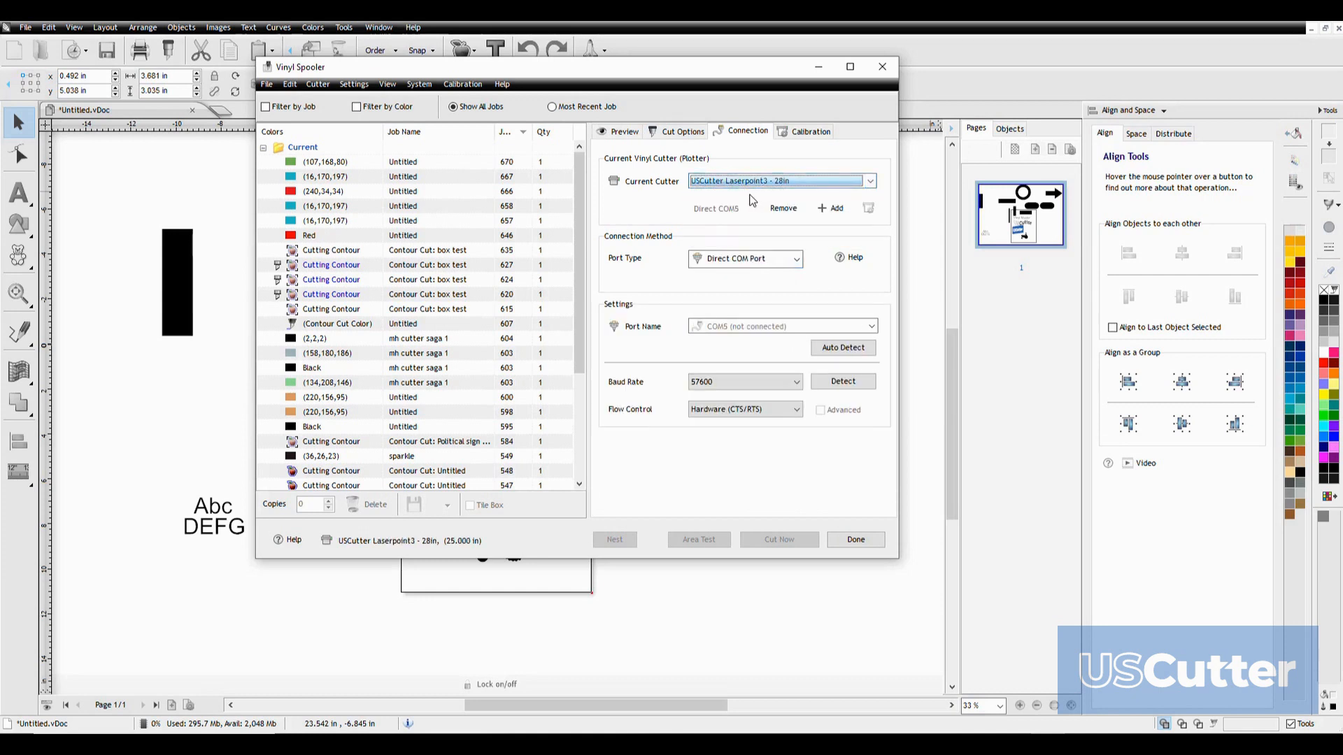
left_click(619, 137)
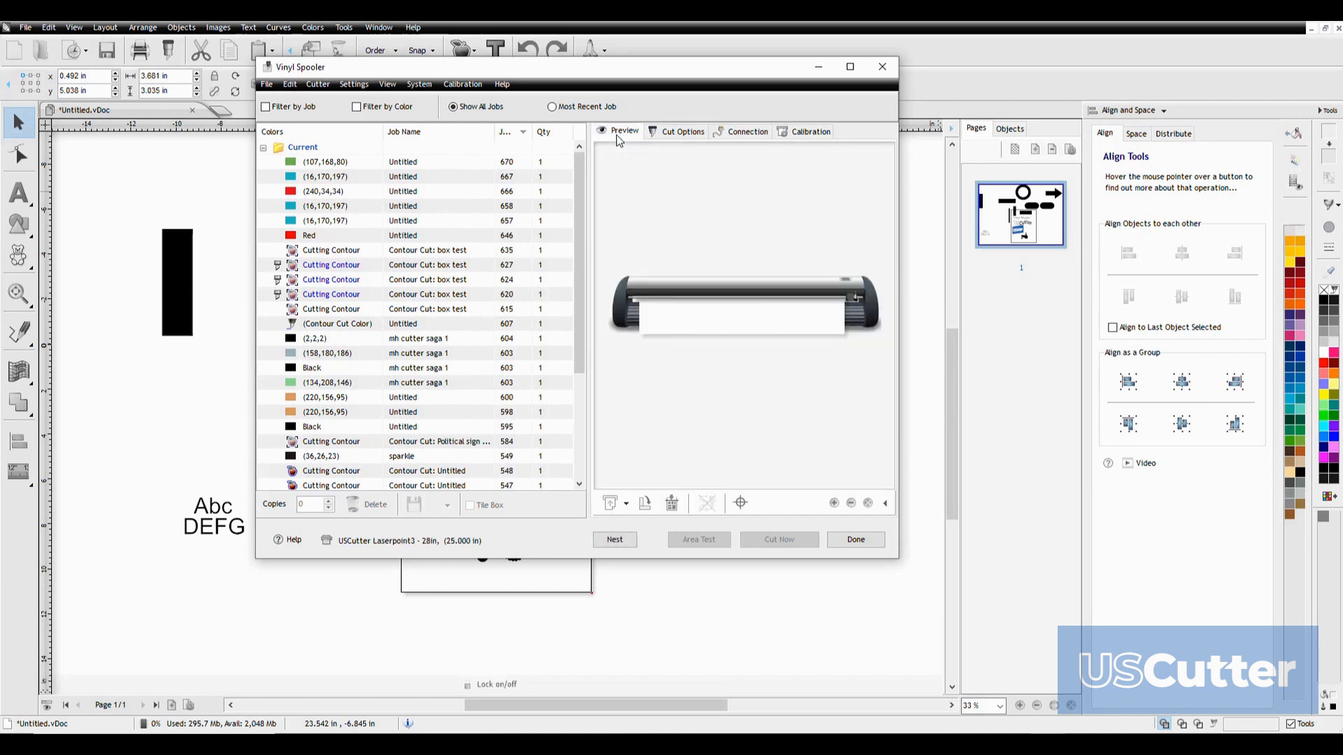
Switch the current cutter to PrismCut P20 and to VULCAN: QR Multitool 20201120, and open the list of cutters again
left_click(749, 133)
left_click(870, 180)
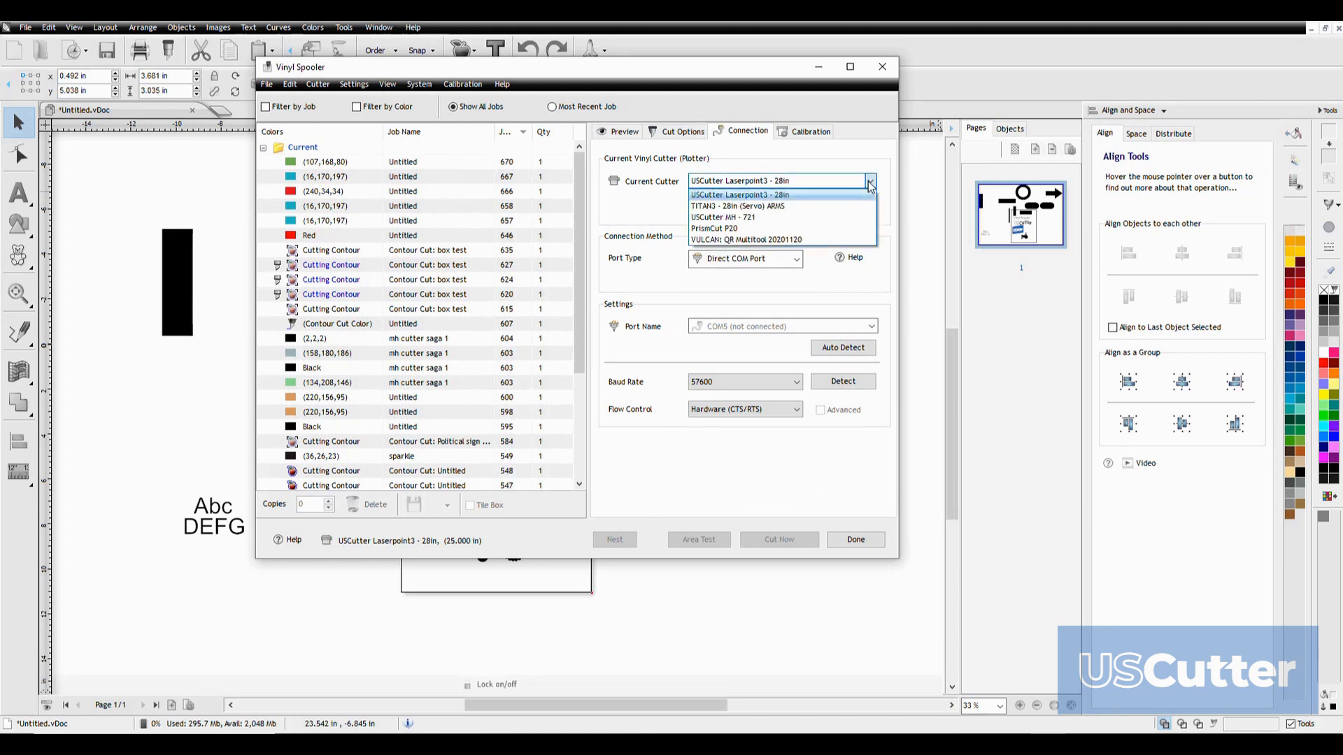
left_click(769, 229)
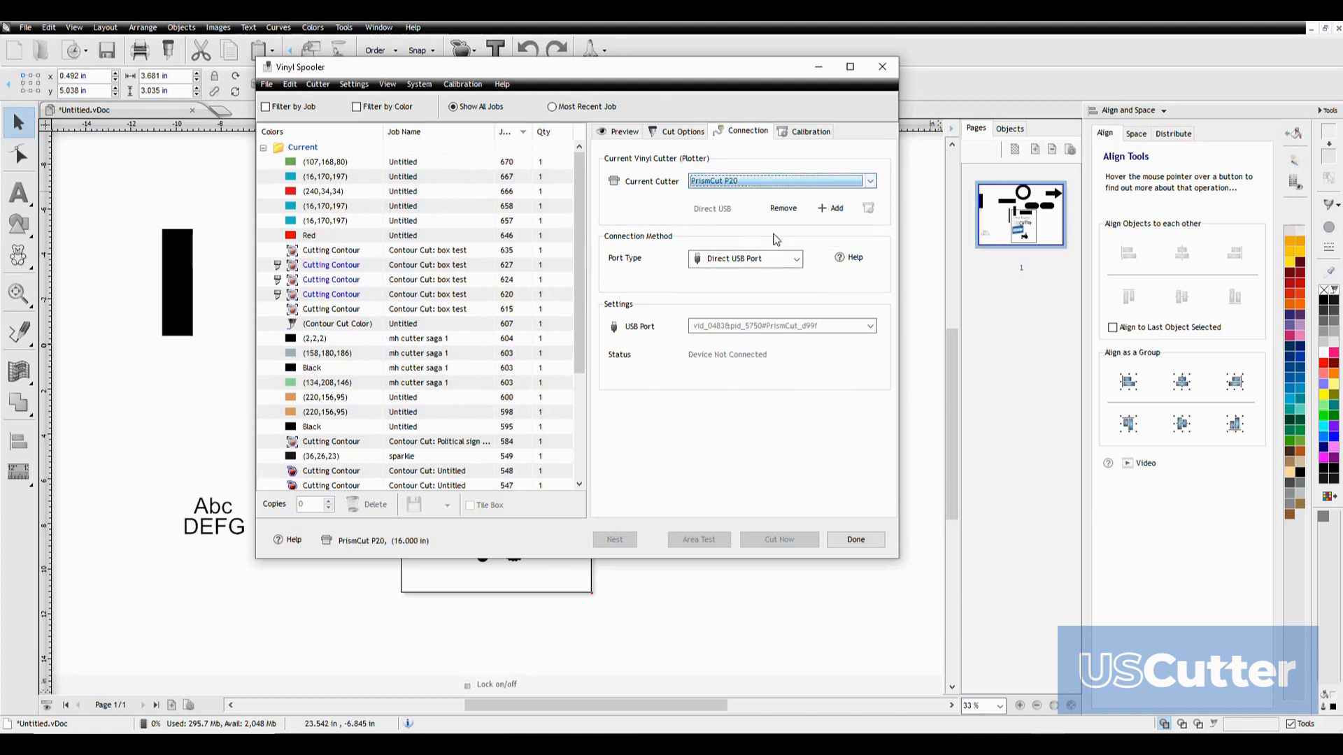
left_click(868, 183)
left_click(750, 240)
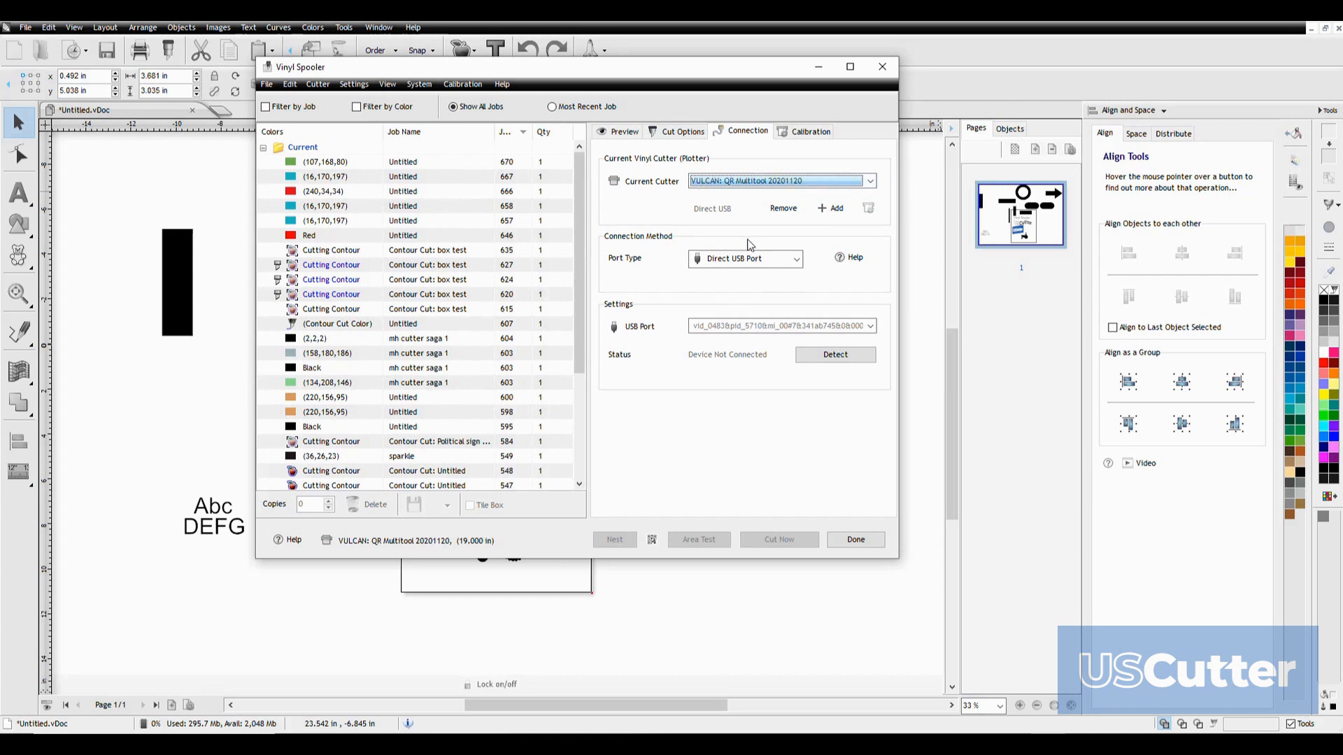
left_click(870, 180)
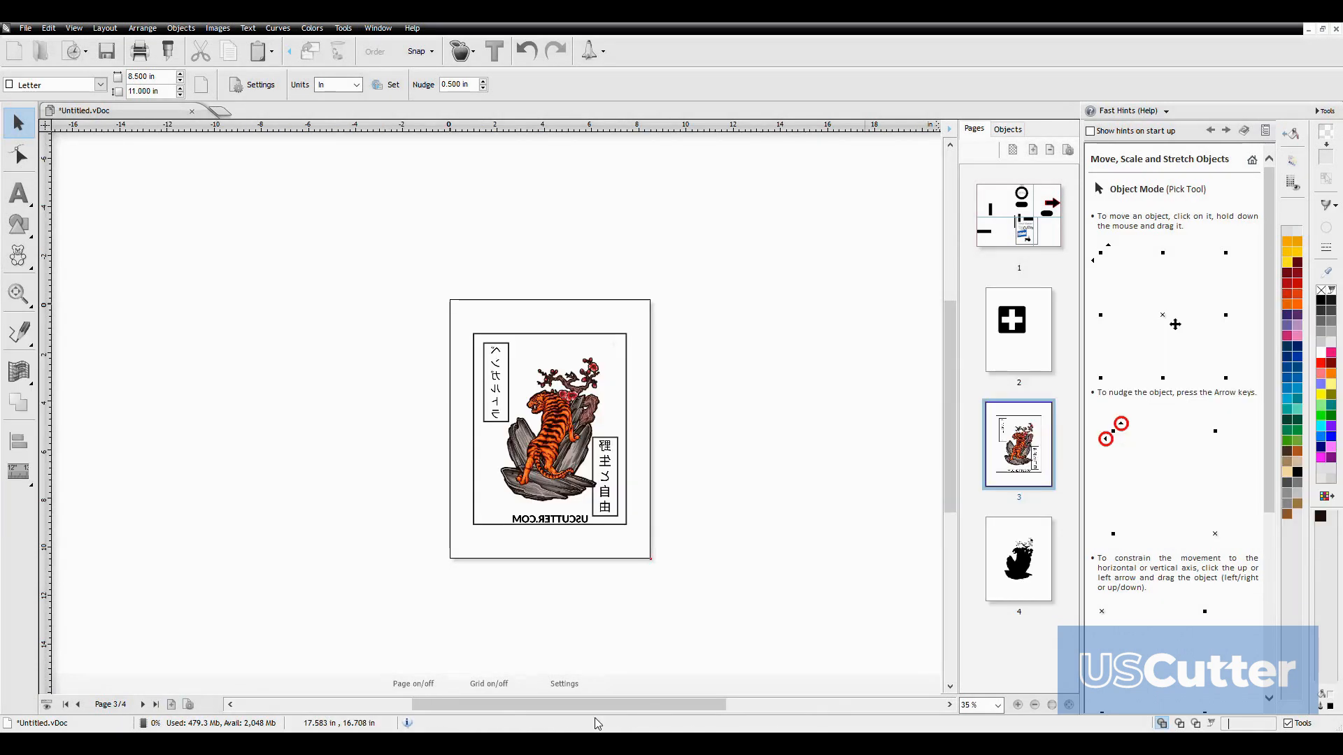
Zoom in on the tiger artwork on page 3, set the zoom level to 25%, and reopen the zoom levels
left_click(594, 714)
left_click(989, 686)
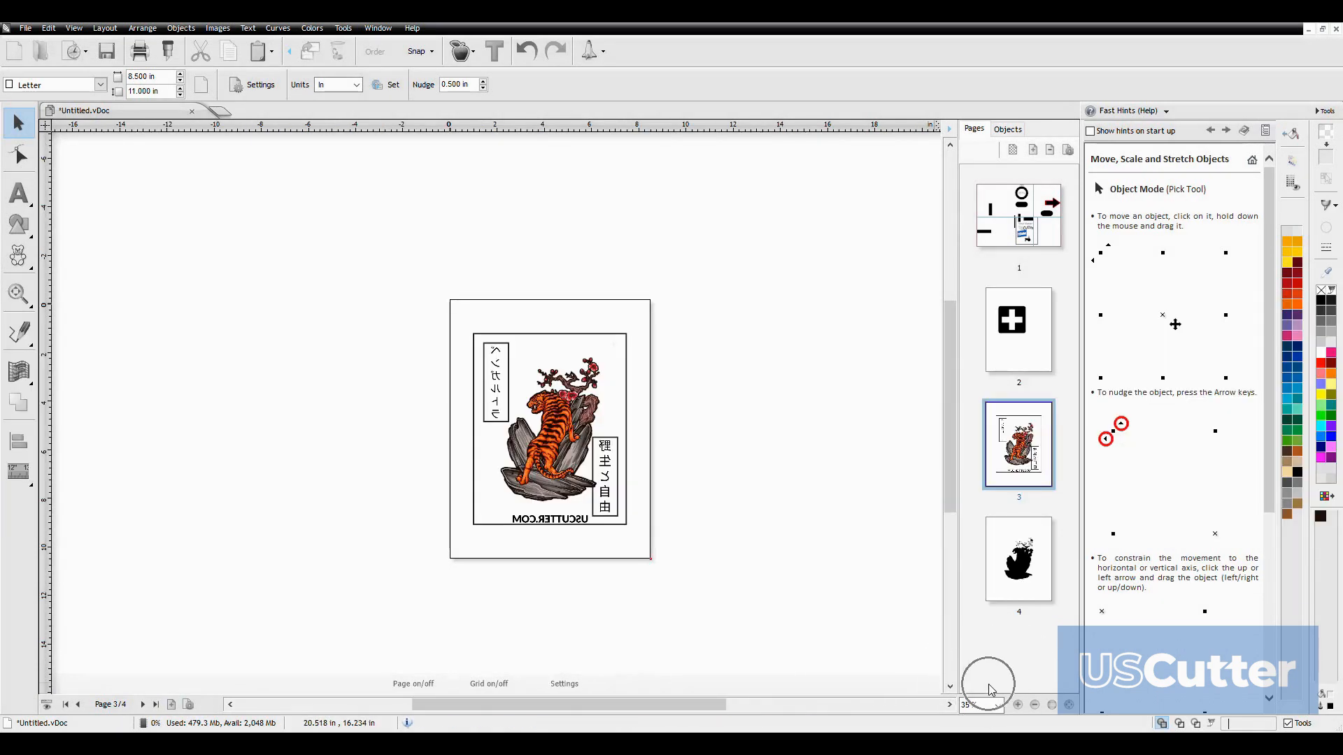
left_click(1018, 706)
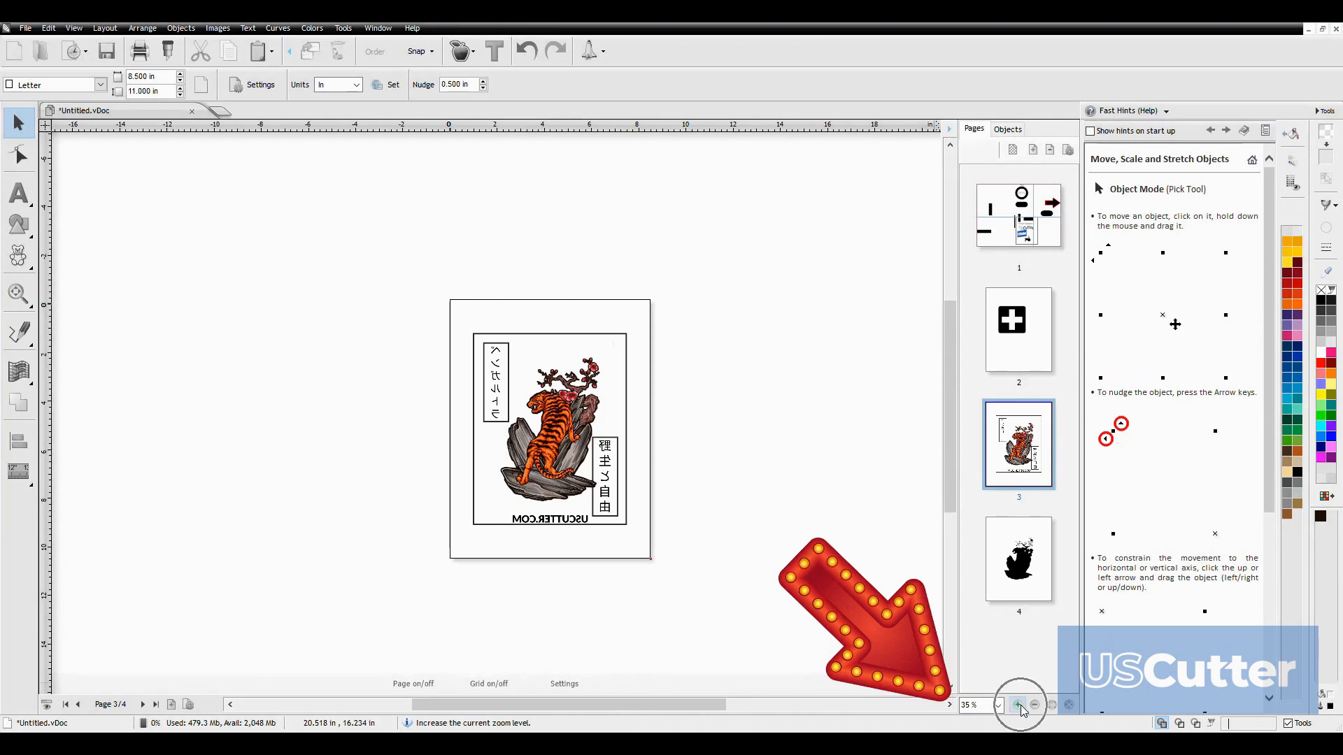
left_click(997, 705)
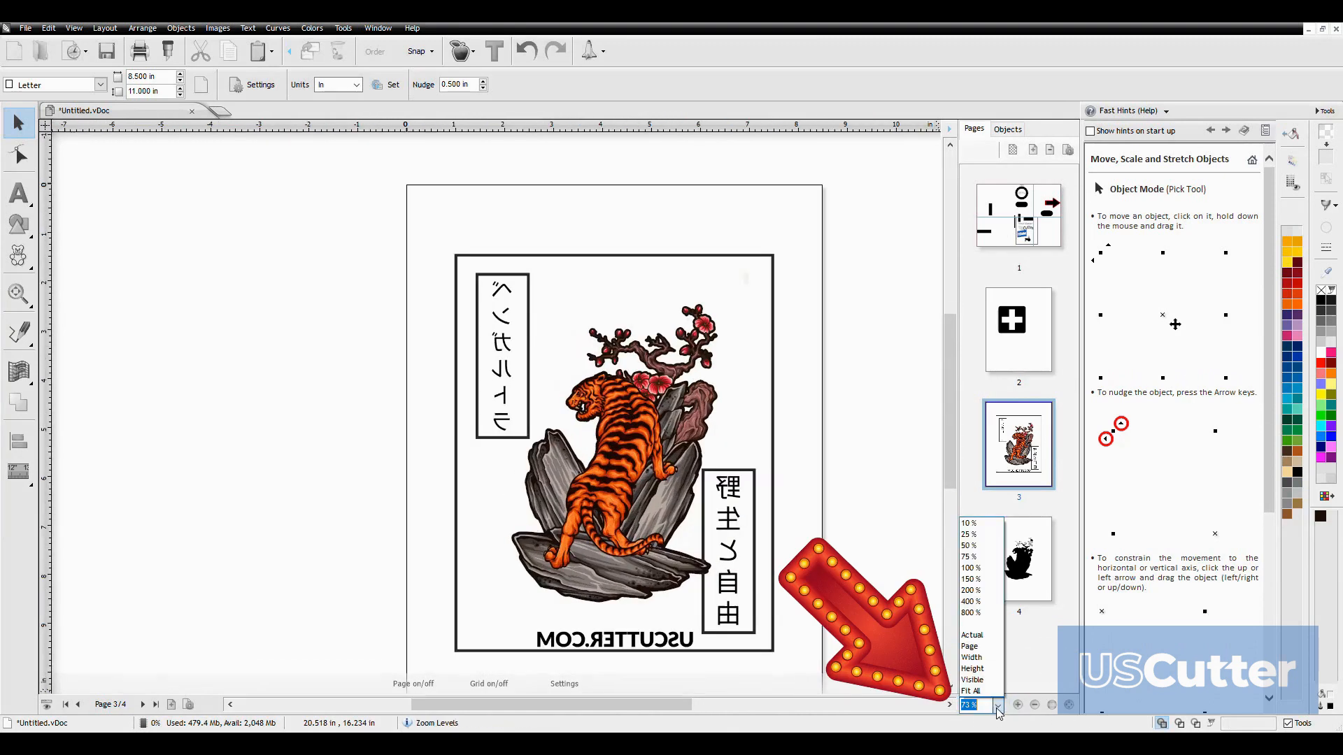
left_click(982, 537)
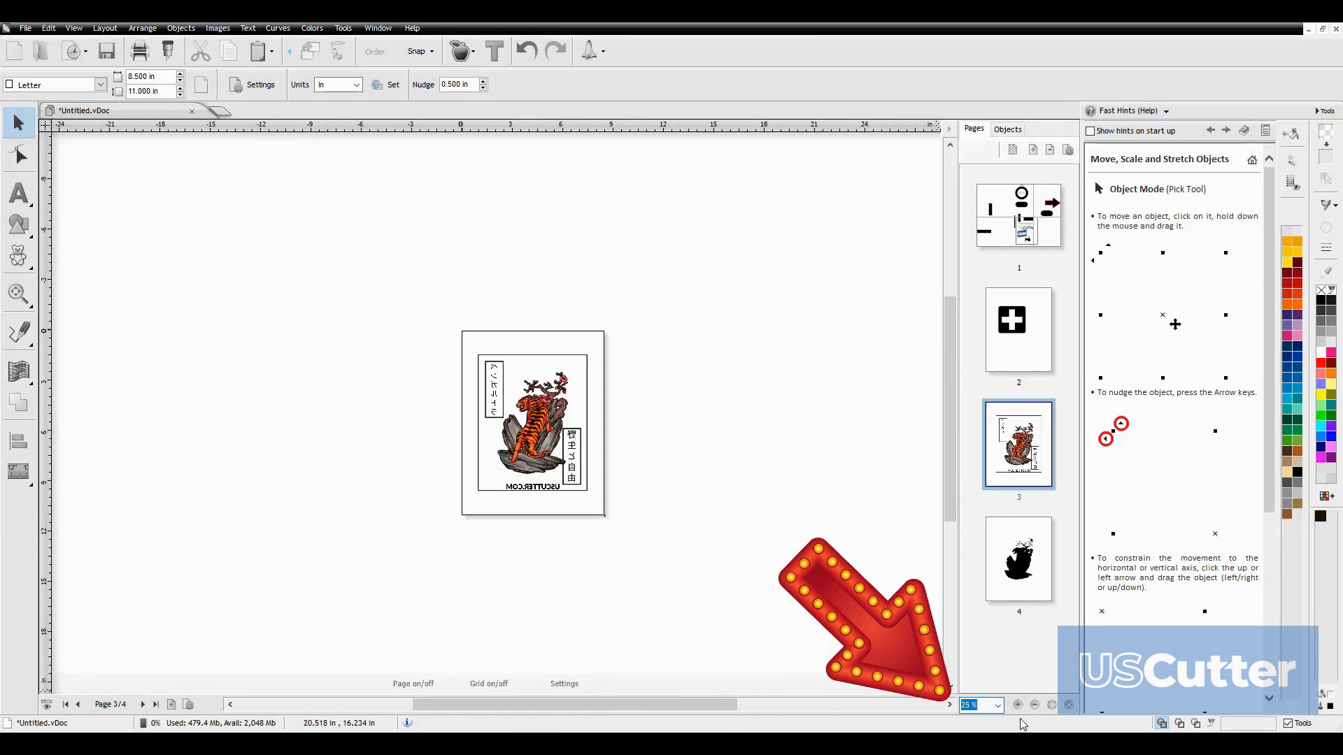
left_click(997, 706)
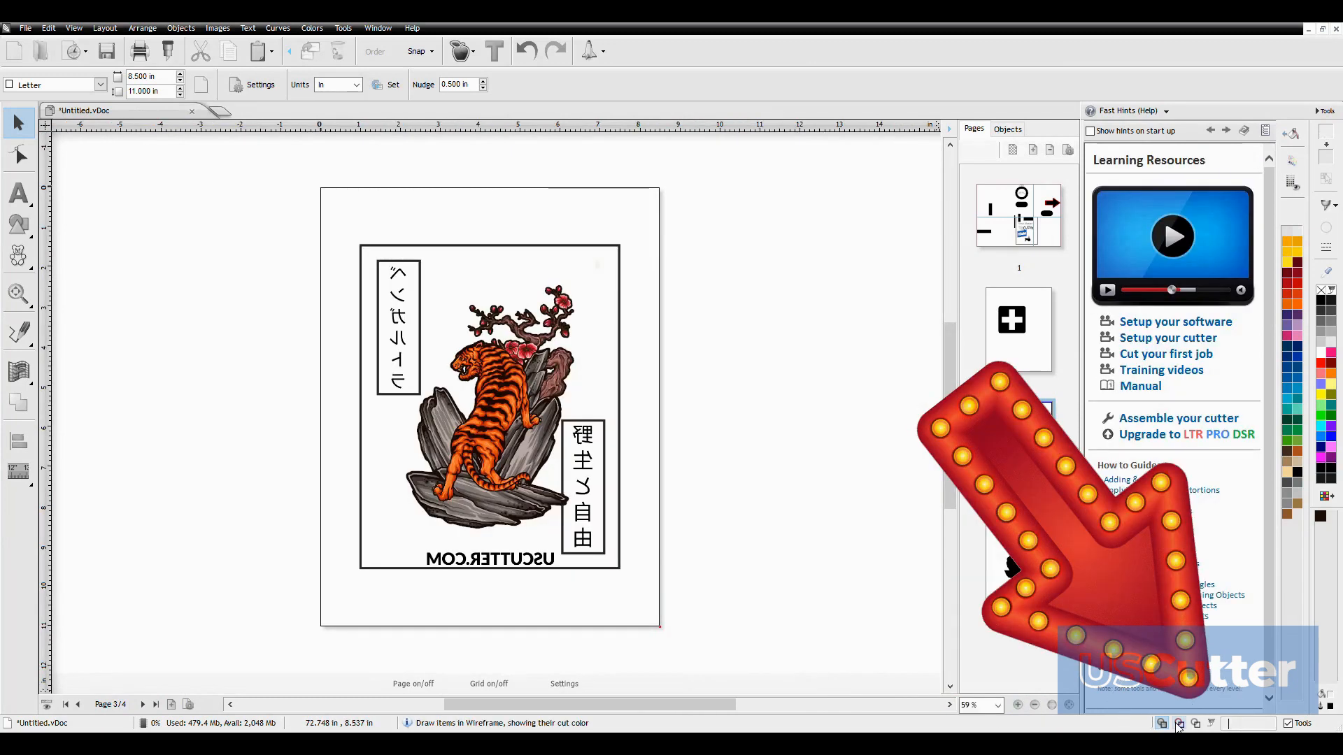
Go back to page 1 and view its objects in colored wireframe, black wireframe and cut path modes
double_click(81, 704)
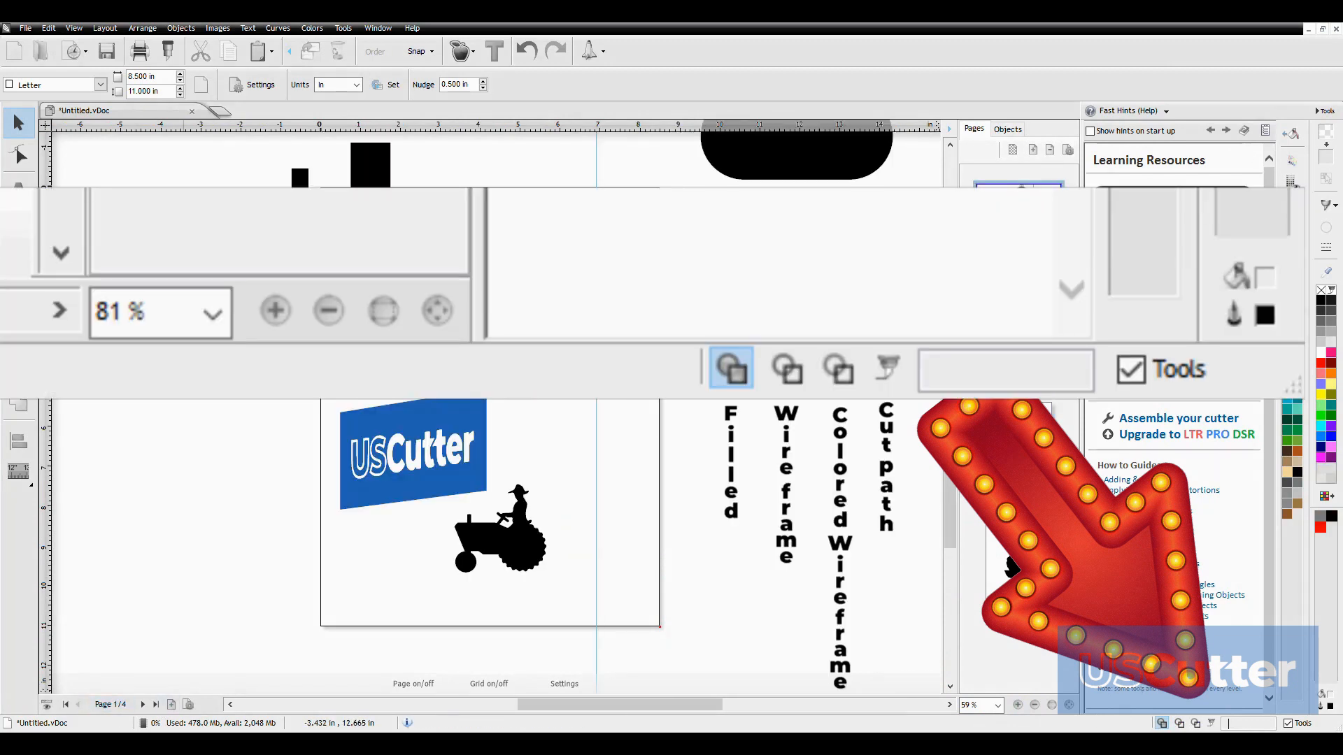
left_click(1180, 723)
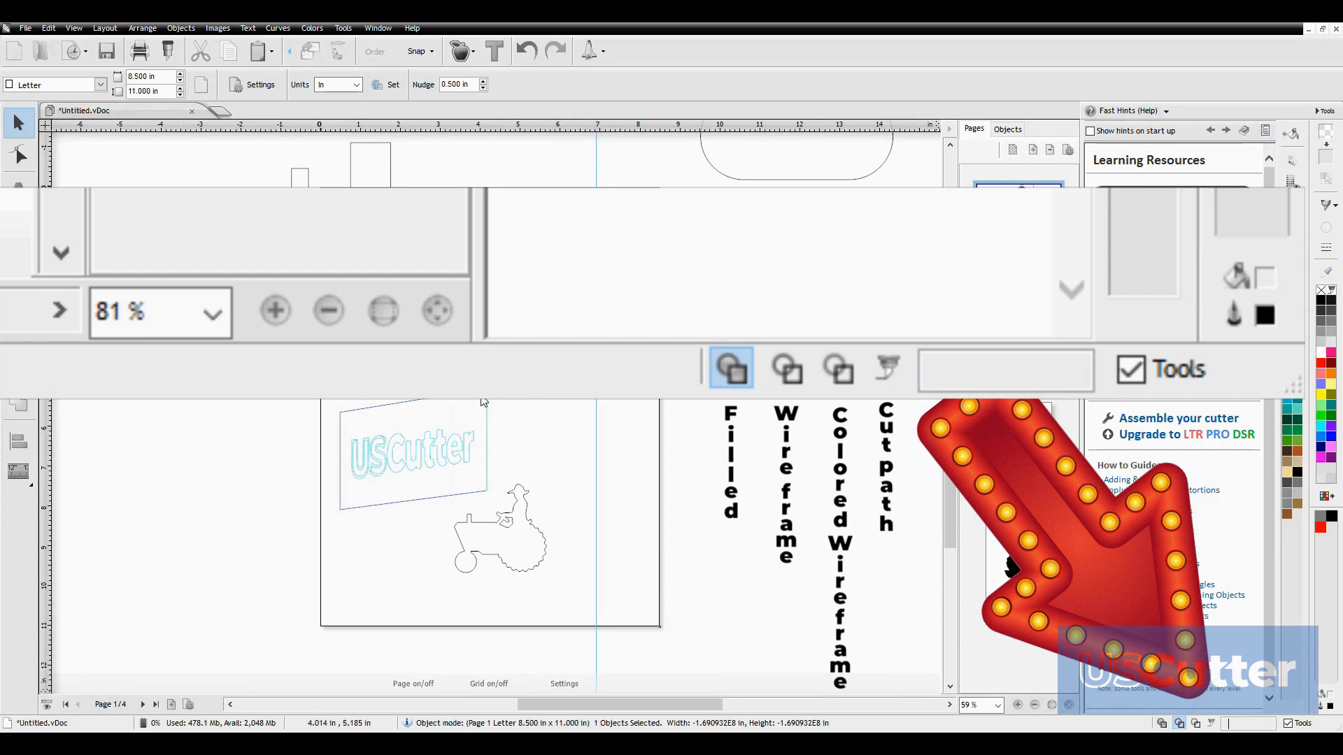
scroll(543, 468, "up", 9)
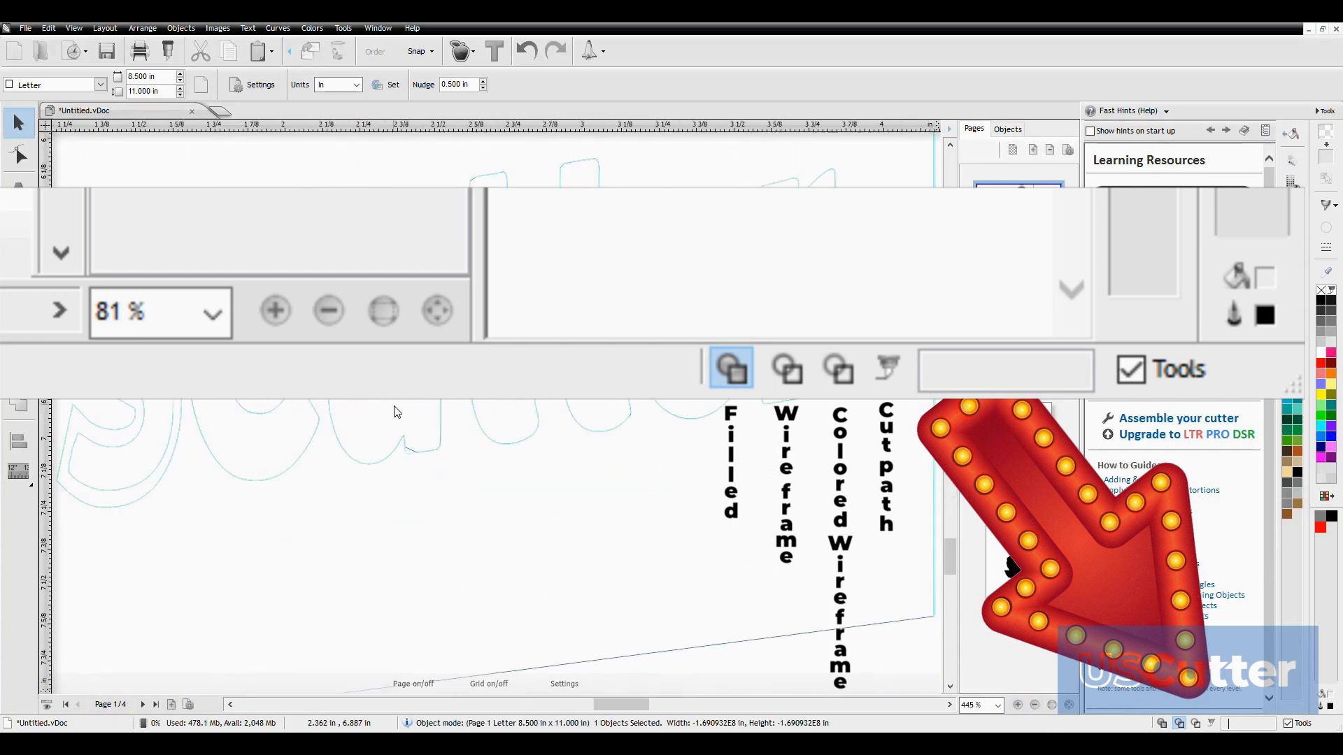
left_click(1197, 723)
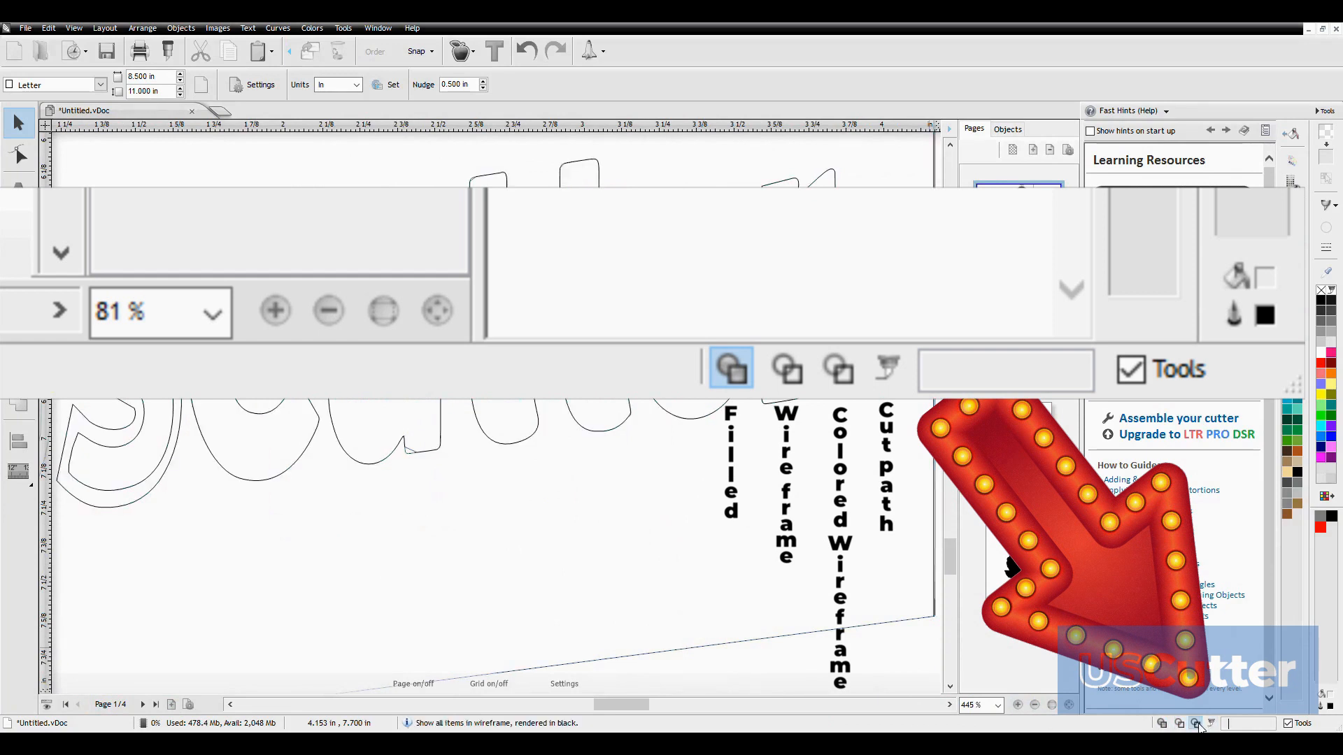
left_click(1212, 724)
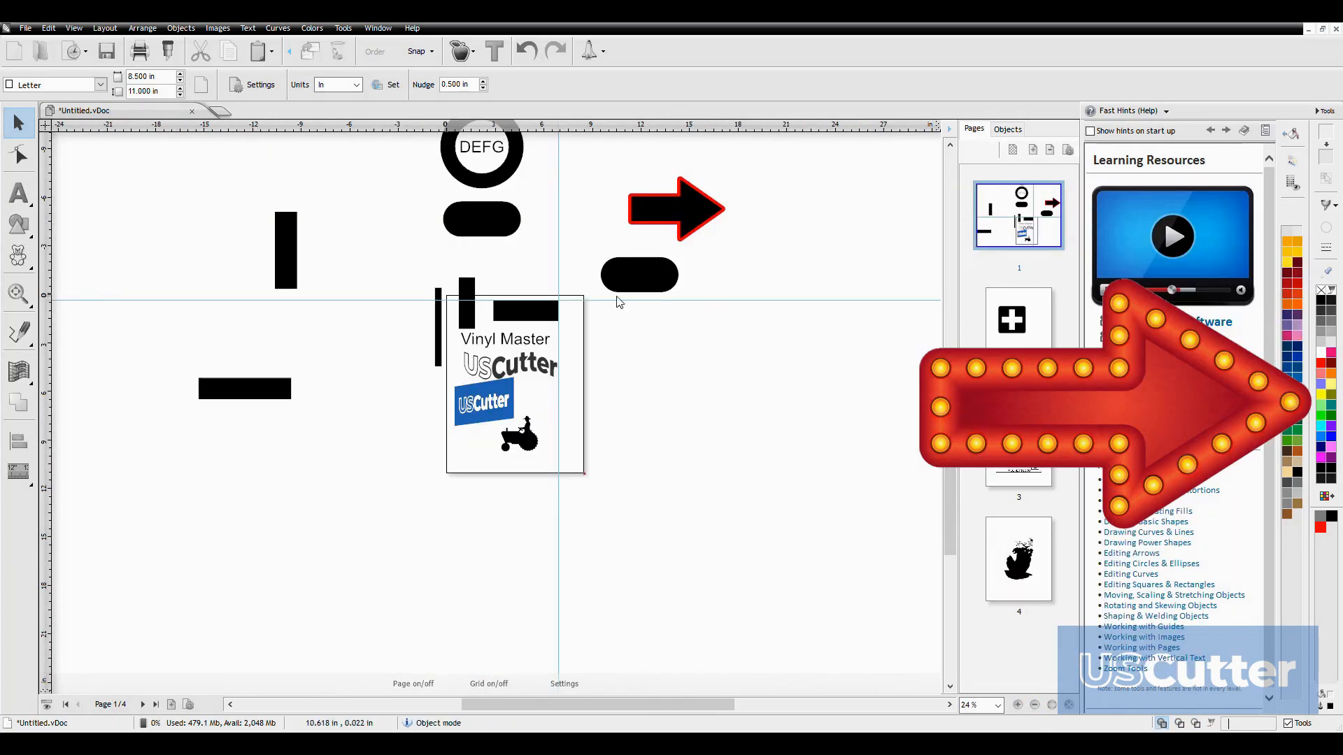
Select the wide black rectangle above the Vinyl Master text and try grey and several other palette colors as its fill
scroll(586, 302, "up", 5)
left_click(477, 421)
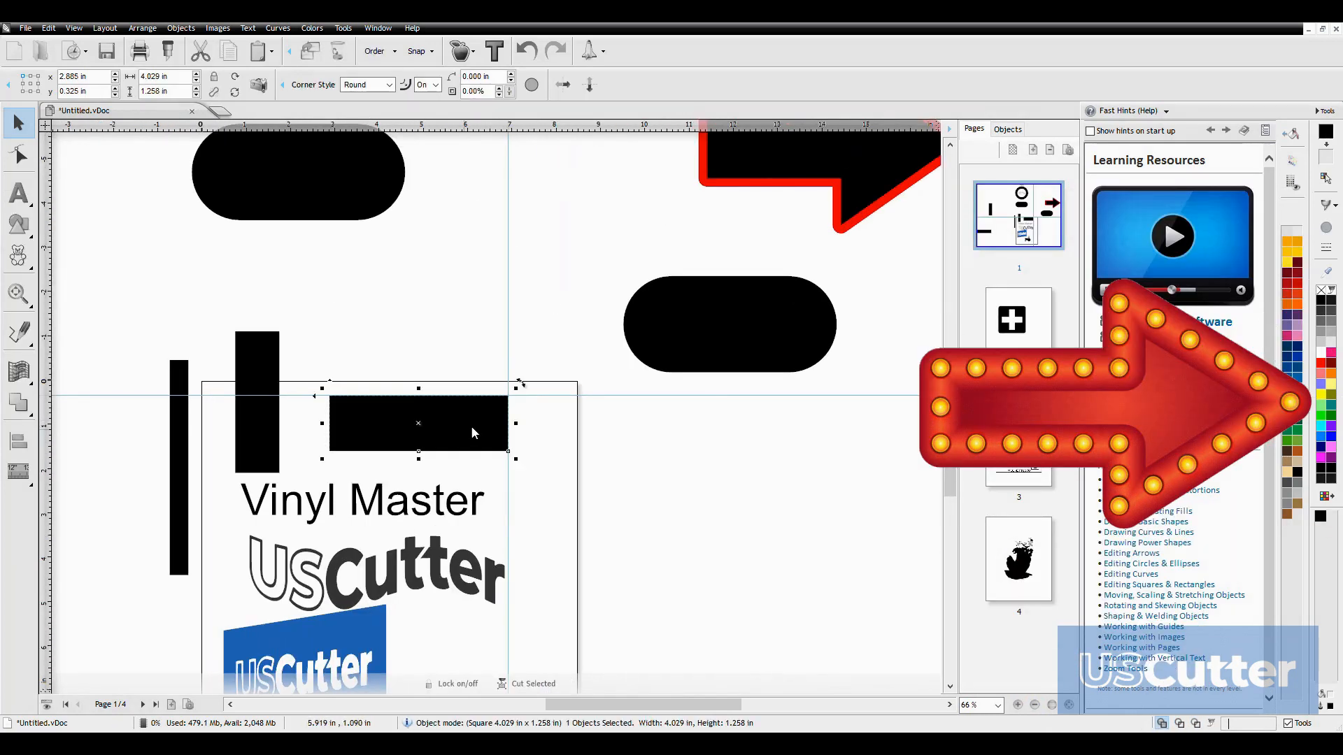
left_click(1323, 350)
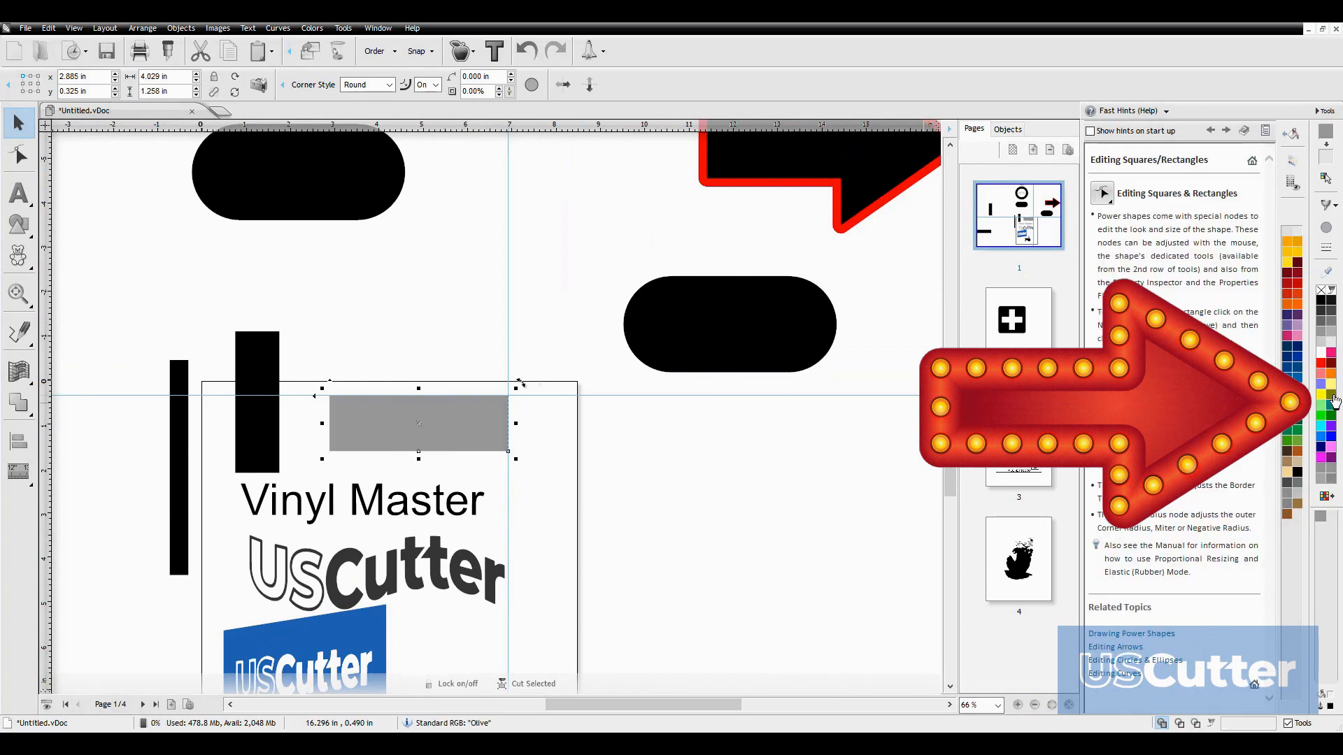
left_click(1321, 414)
left_click(1323, 473)
left_click(1320, 363)
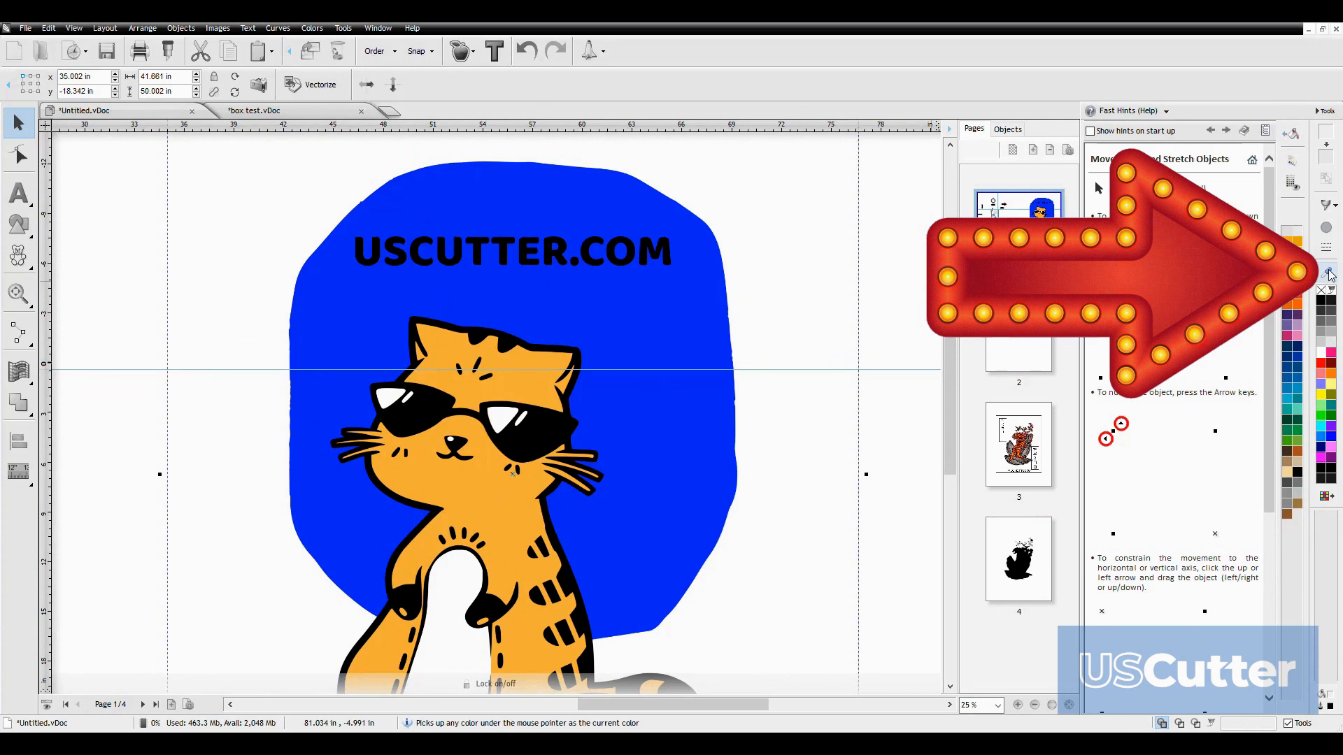
Sample the blue of the cat artwork's background and fill the black rounded rectangle below the red-outlined arrow with it
left_click(1329, 275)
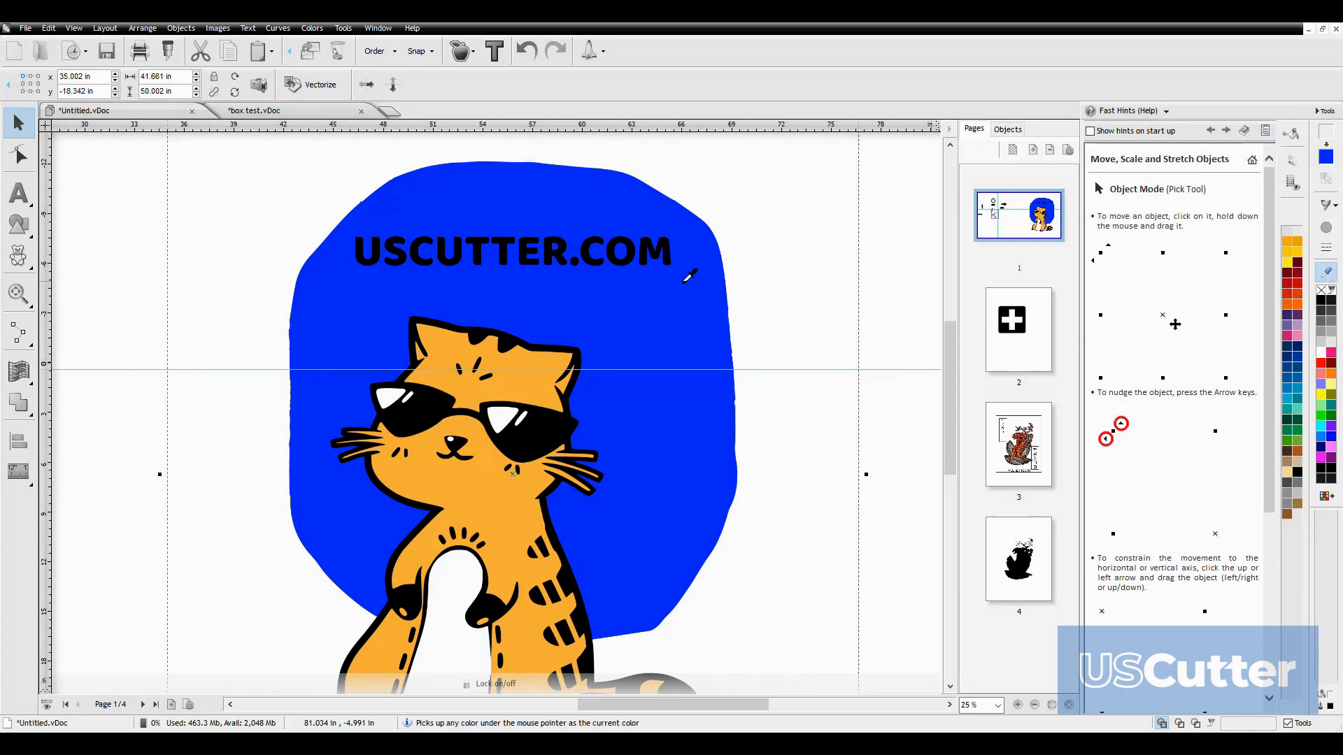
left_click(550, 299)
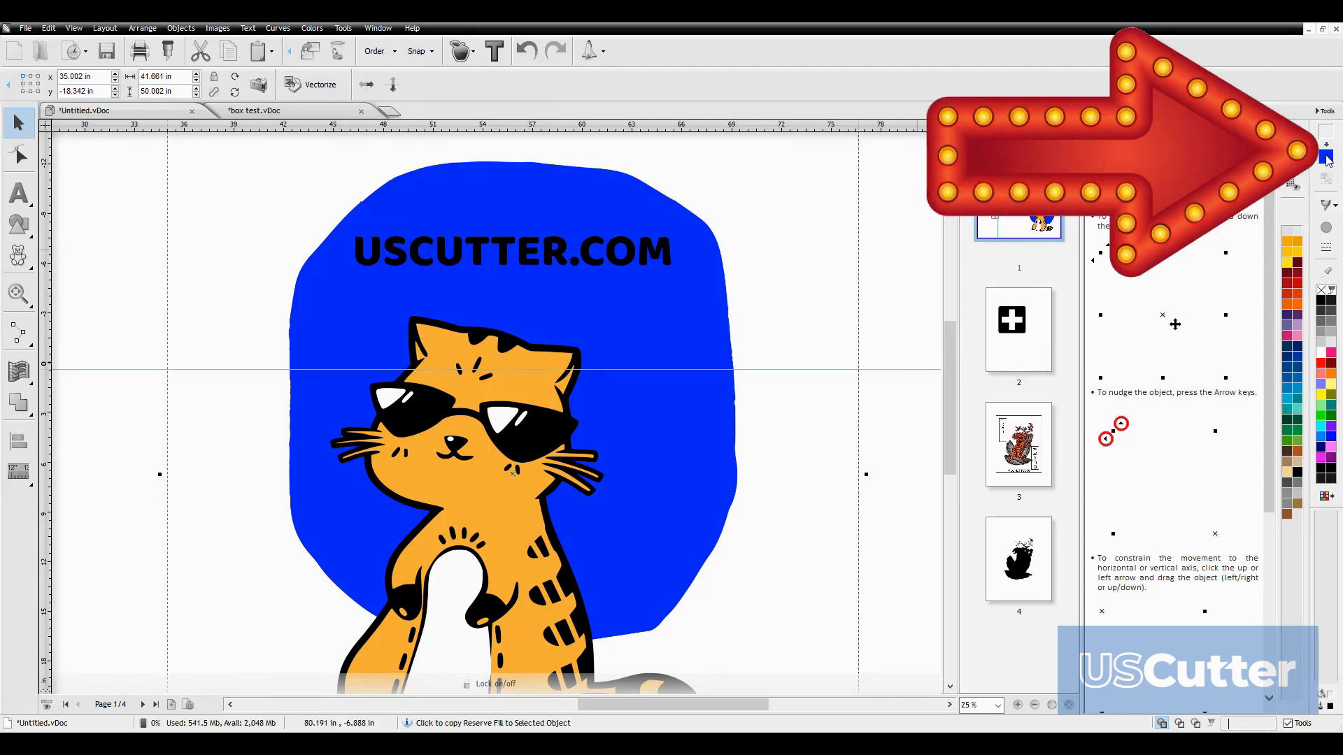
scroll(701, 379, "down", 4)
scroll(488, 403, "down", 3)
scroll(364, 405, "up", 3)
left_click(276, 423)
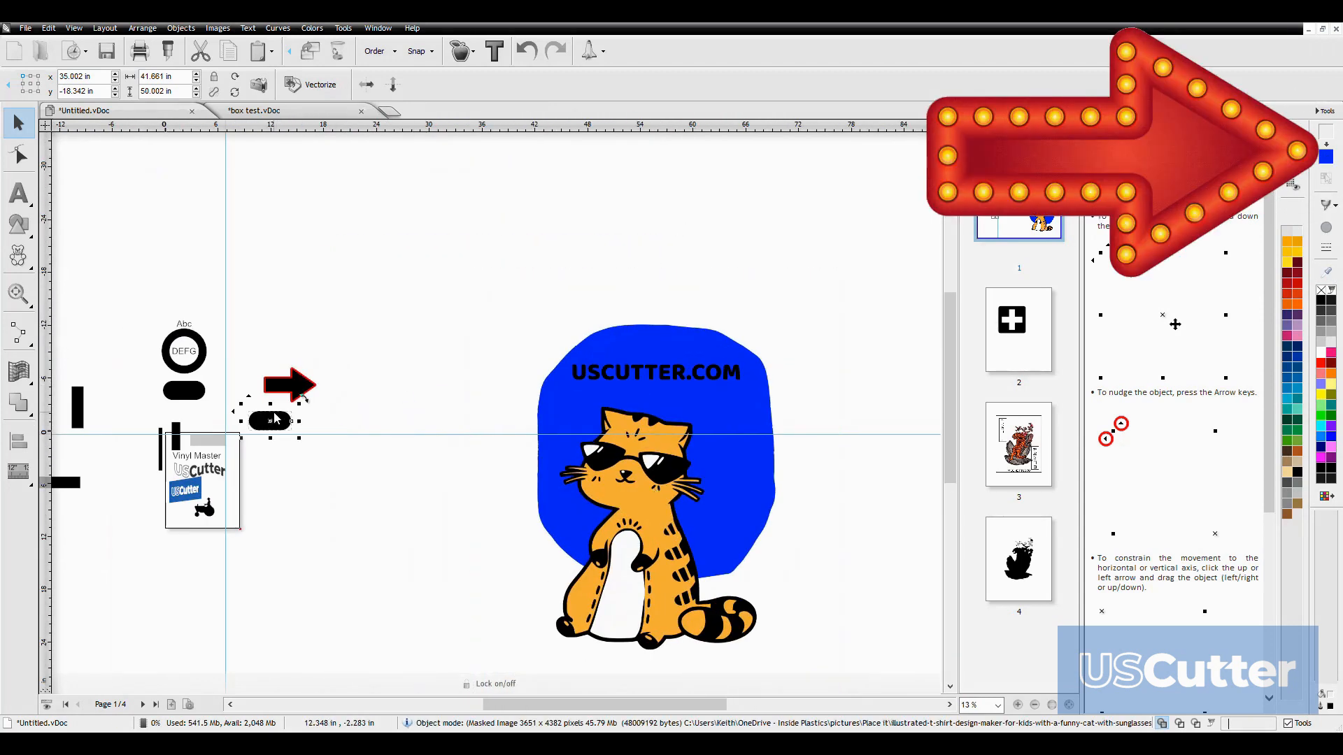
left_click(1327, 157)
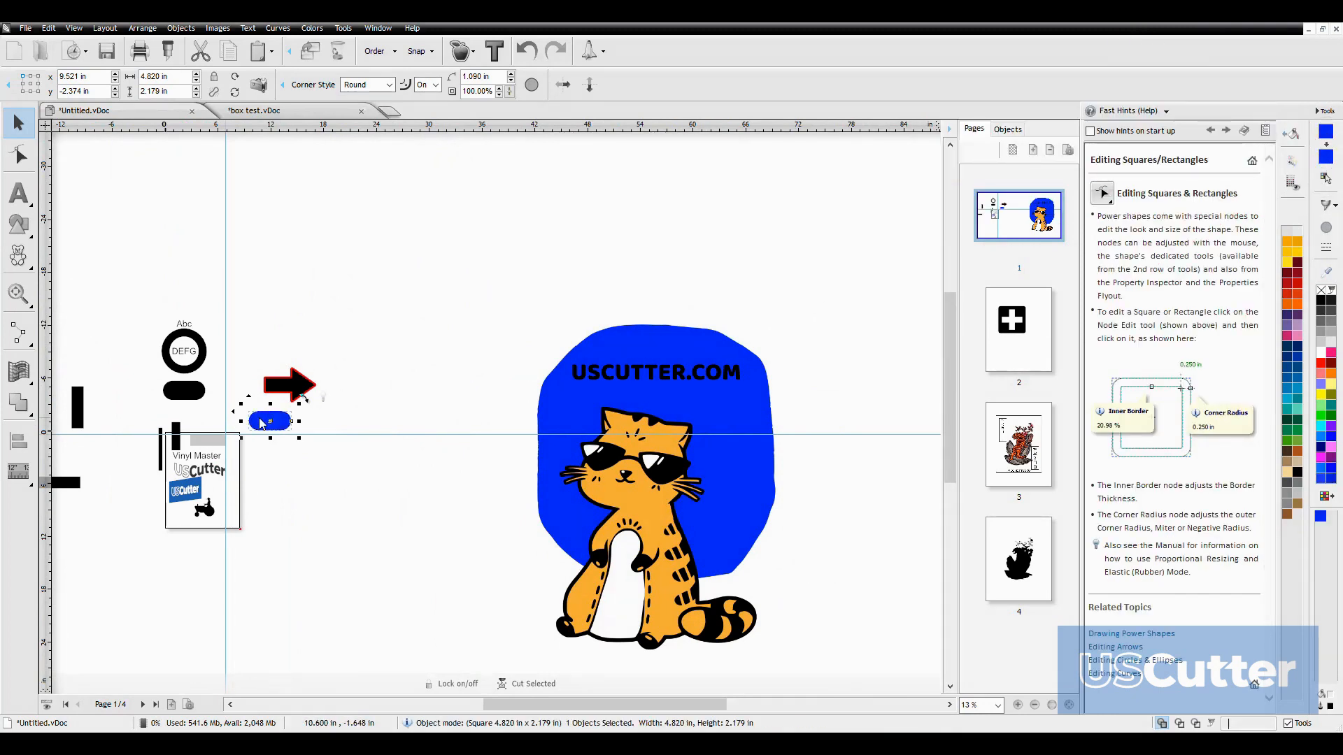
Move the blue rounded rectangle onto the edge of the cat artwork's blue background to compare both colors
left_click_drag(273, 421, 516, 402)
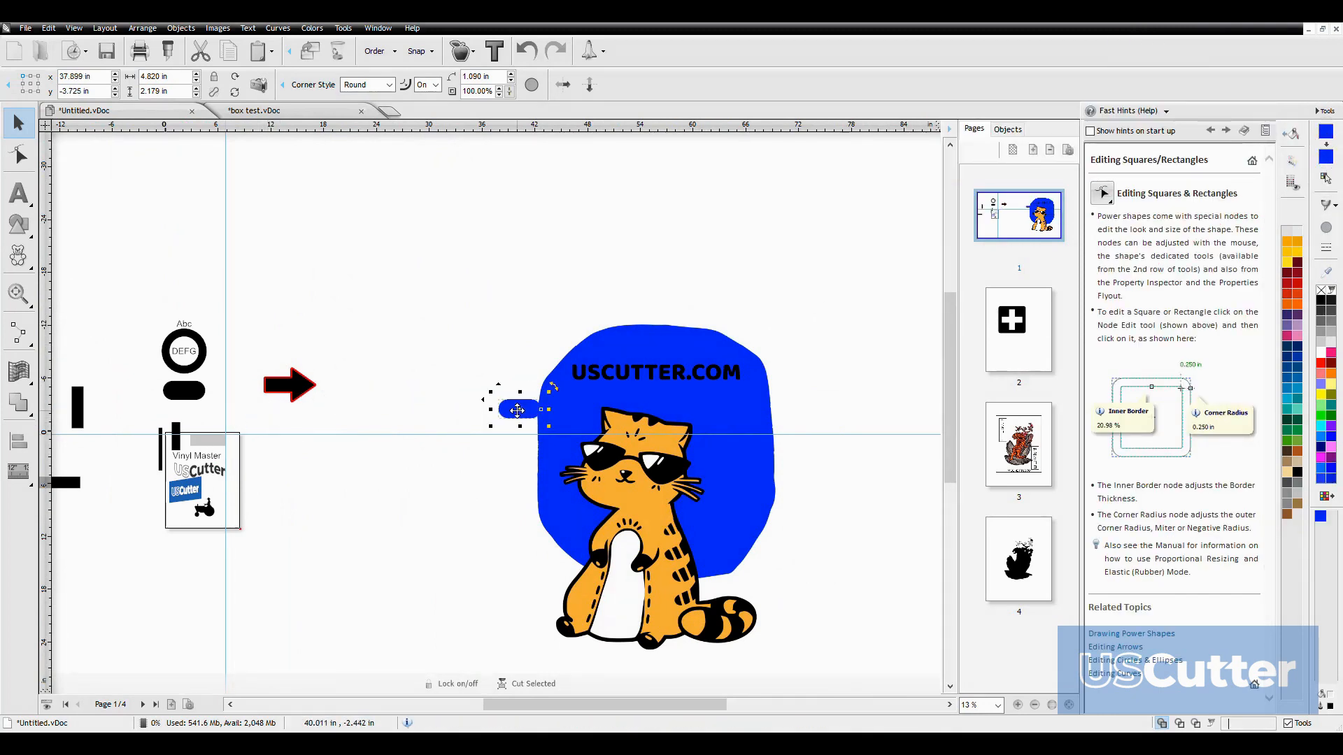
scroll(532, 453, "up", 4)
scroll(585, 189, "up", 1)
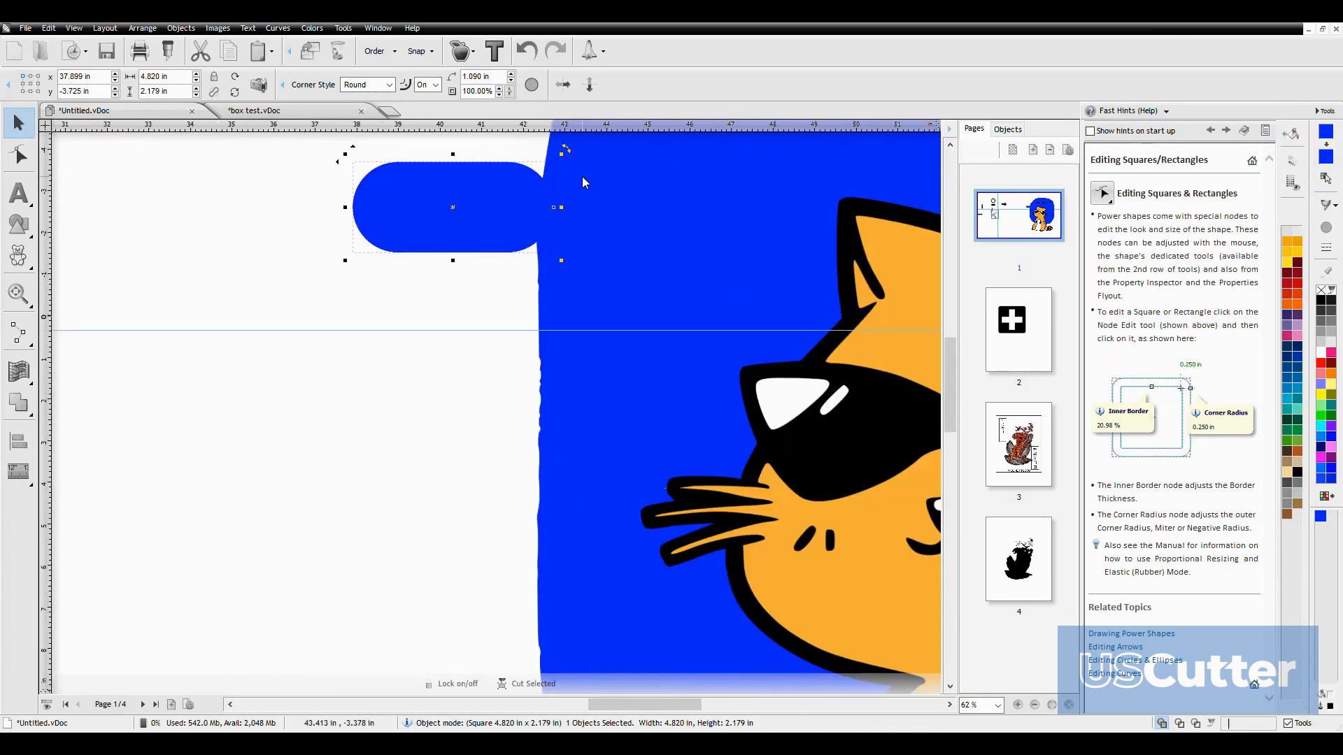
left_click_drag(476, 221, 497, 238)
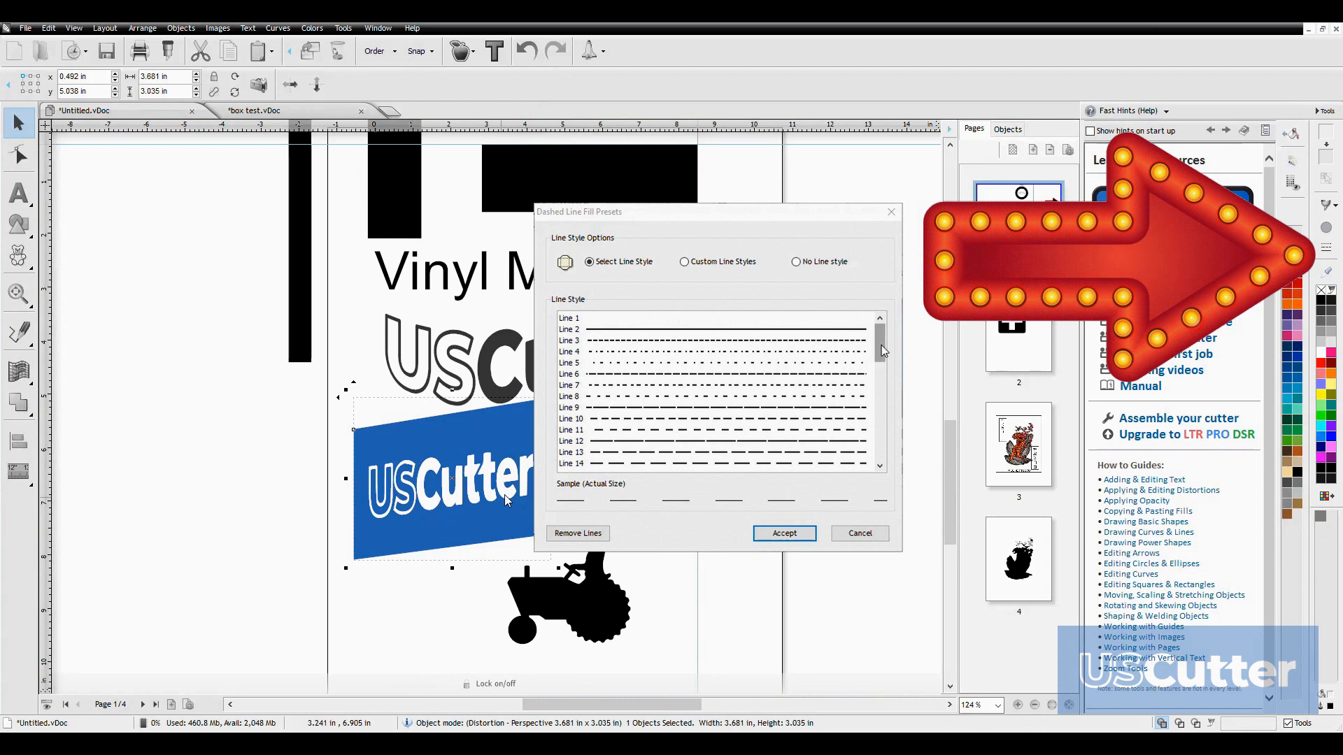
Browse the dashed line style presets with the slanted blue US Cutter logo selected, and close them without applying one
mouse_move(885, 347)
left_mouse_down()
mouse_move(883, 443)
mouse_move(885, 345)
left_mouse_up()
left_click(843, 536)
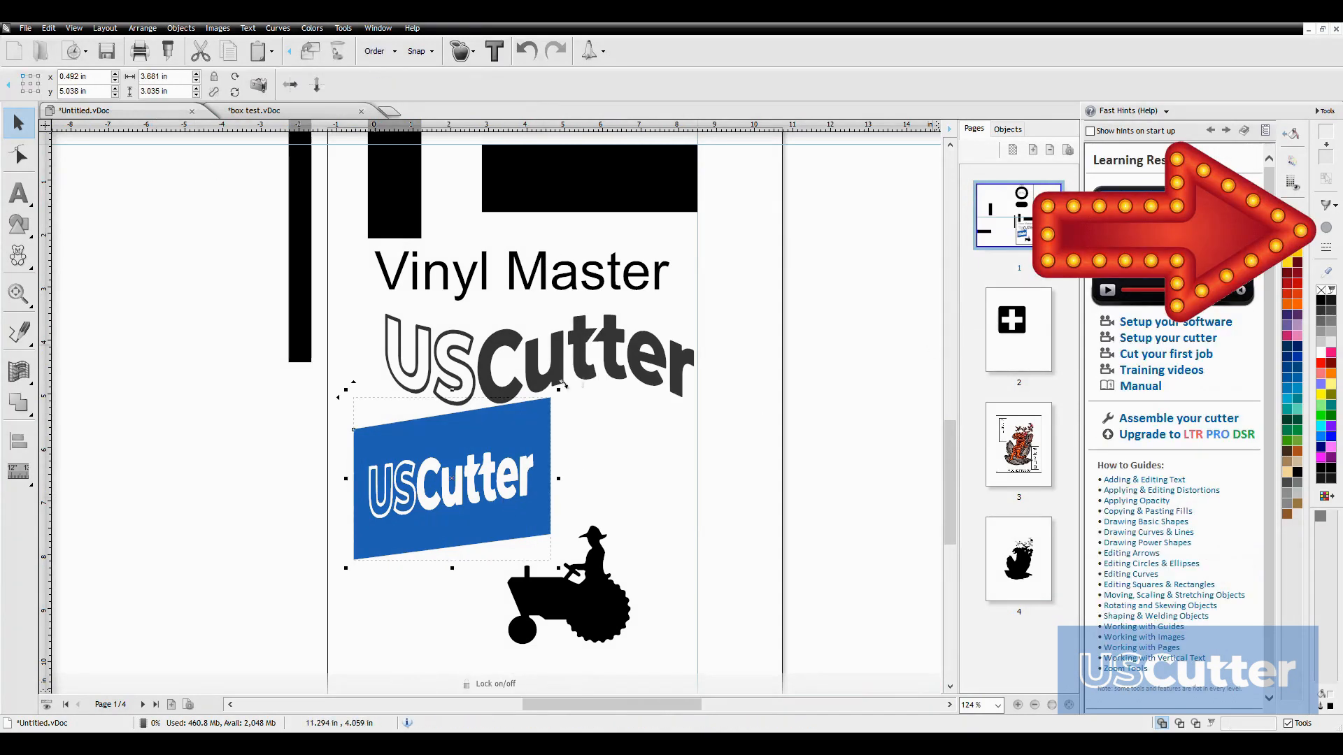
left_click(1328, 229)
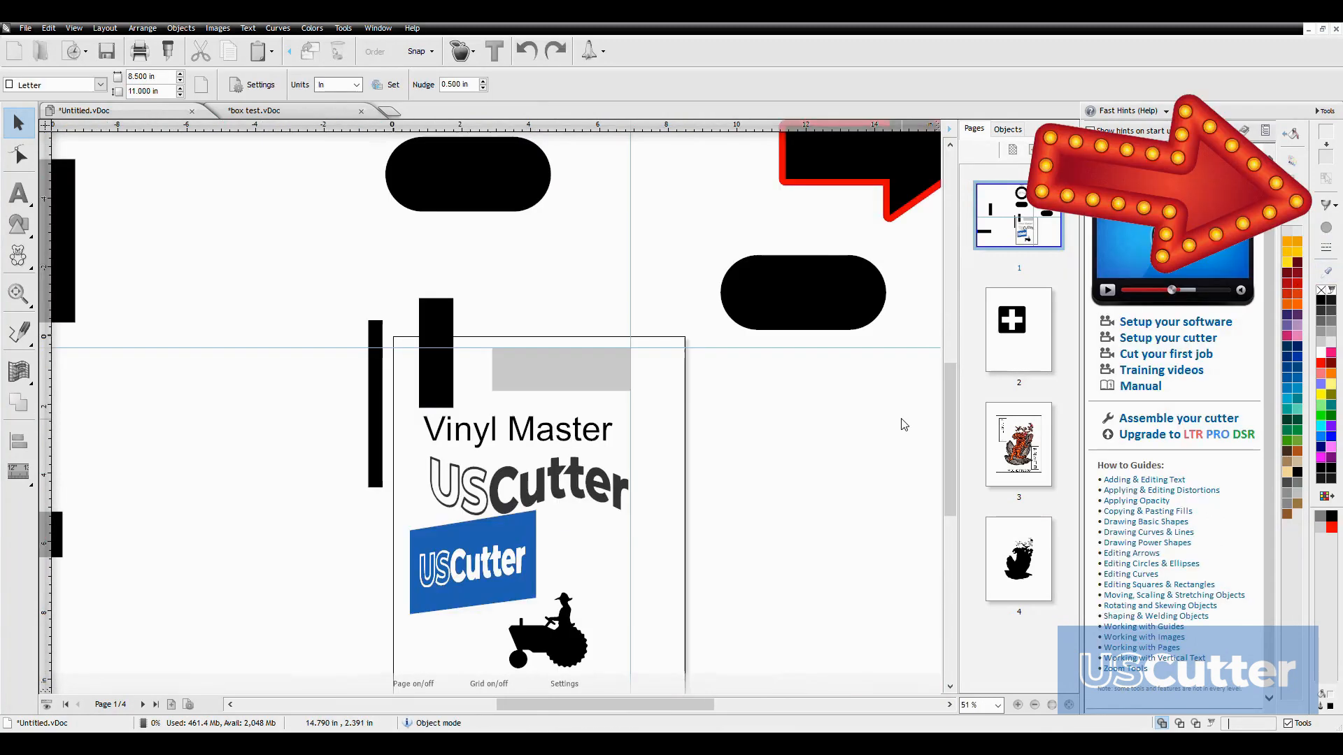
Look through the special contour and fill types and choose Cut Contour for the line across the blue US Cutter logo
key("shift+F4")
left_click(1336, 207)
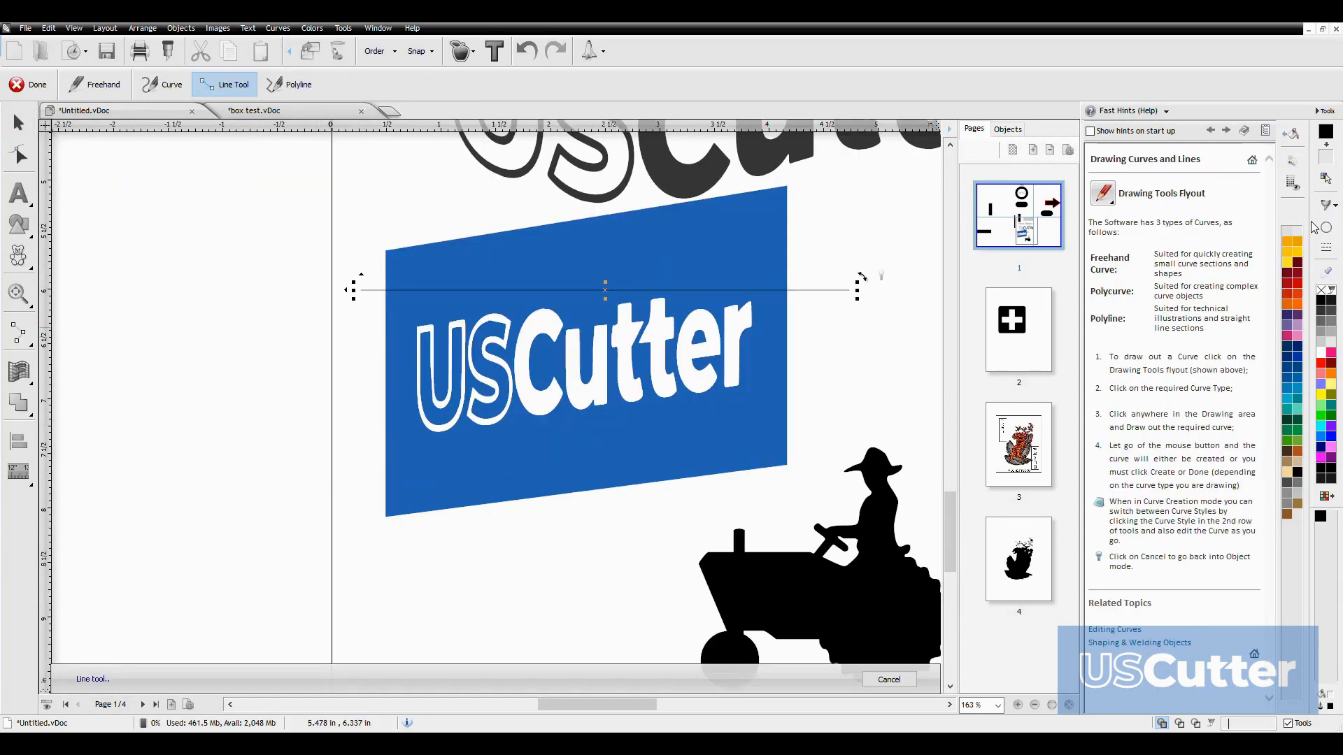
left_click(1336, 206)
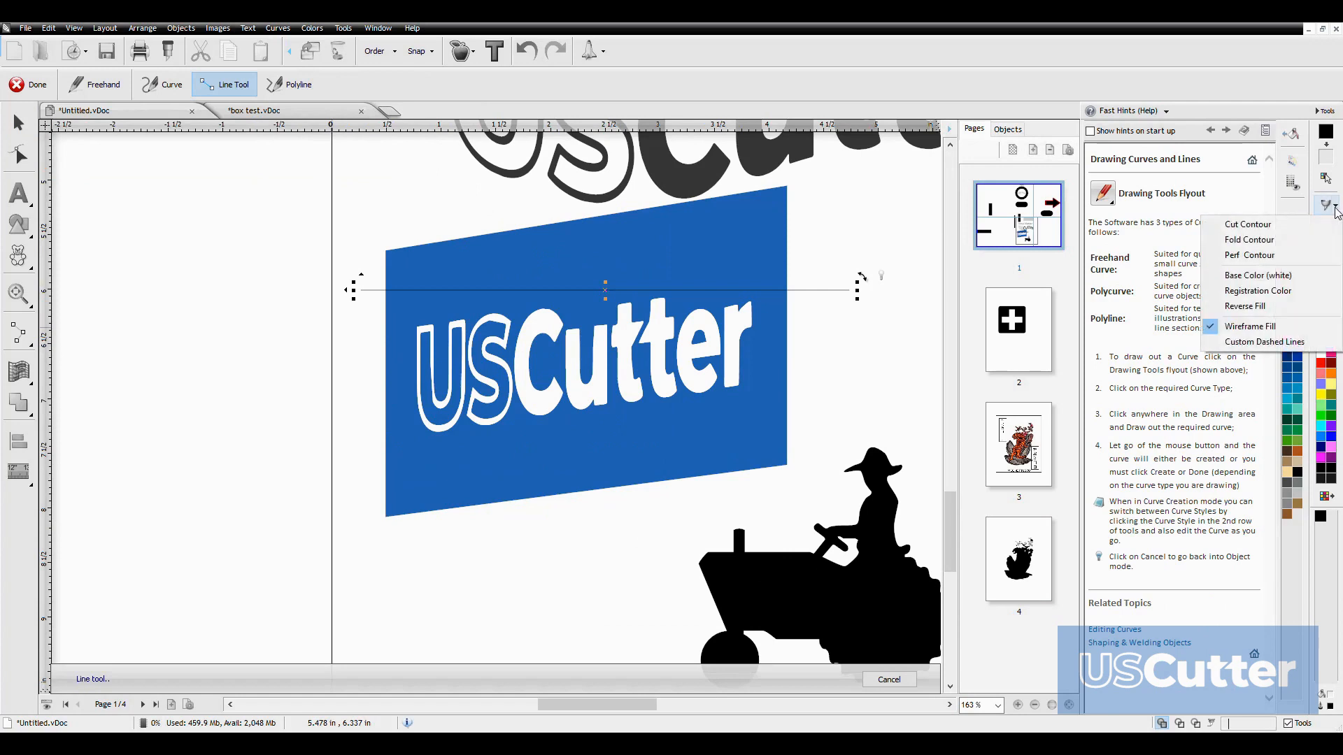
left_click(1263, 225)
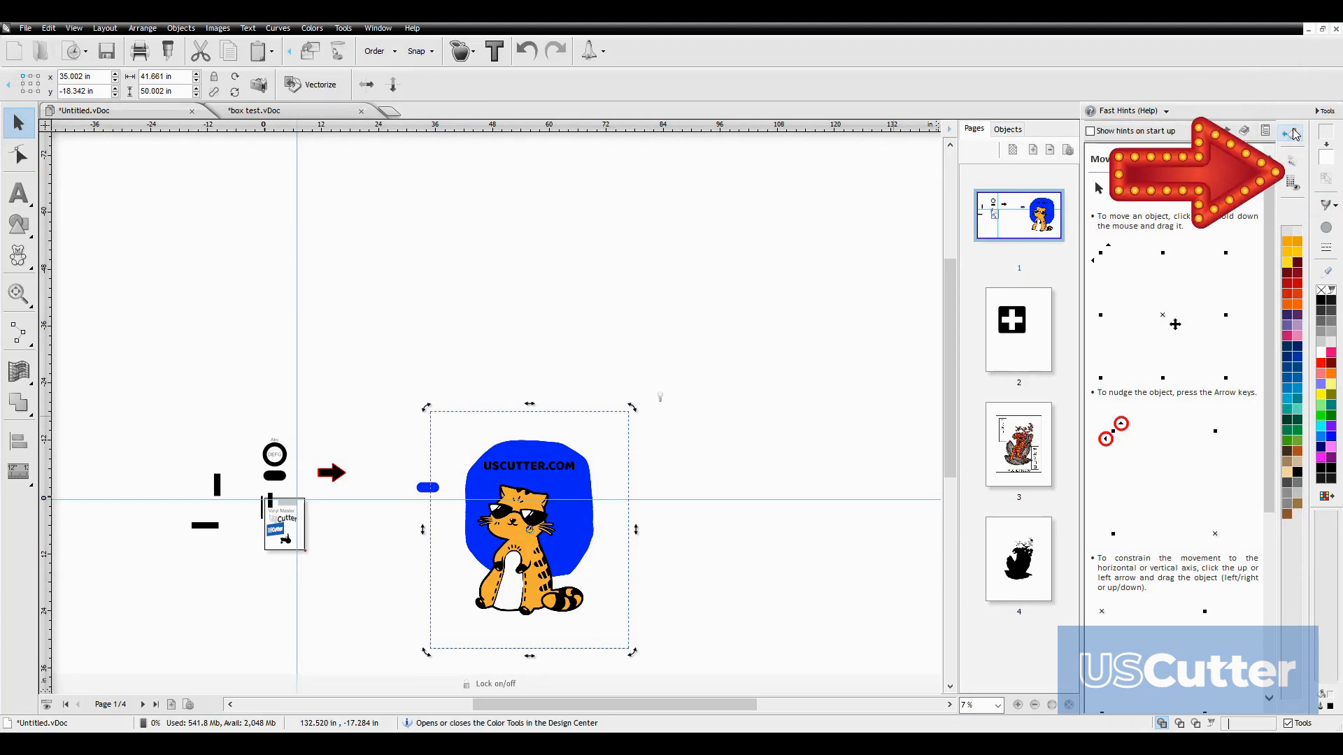
Open the color libraries and browse the Oracal vinyl palettes and their colors
left_click(1295, 165)
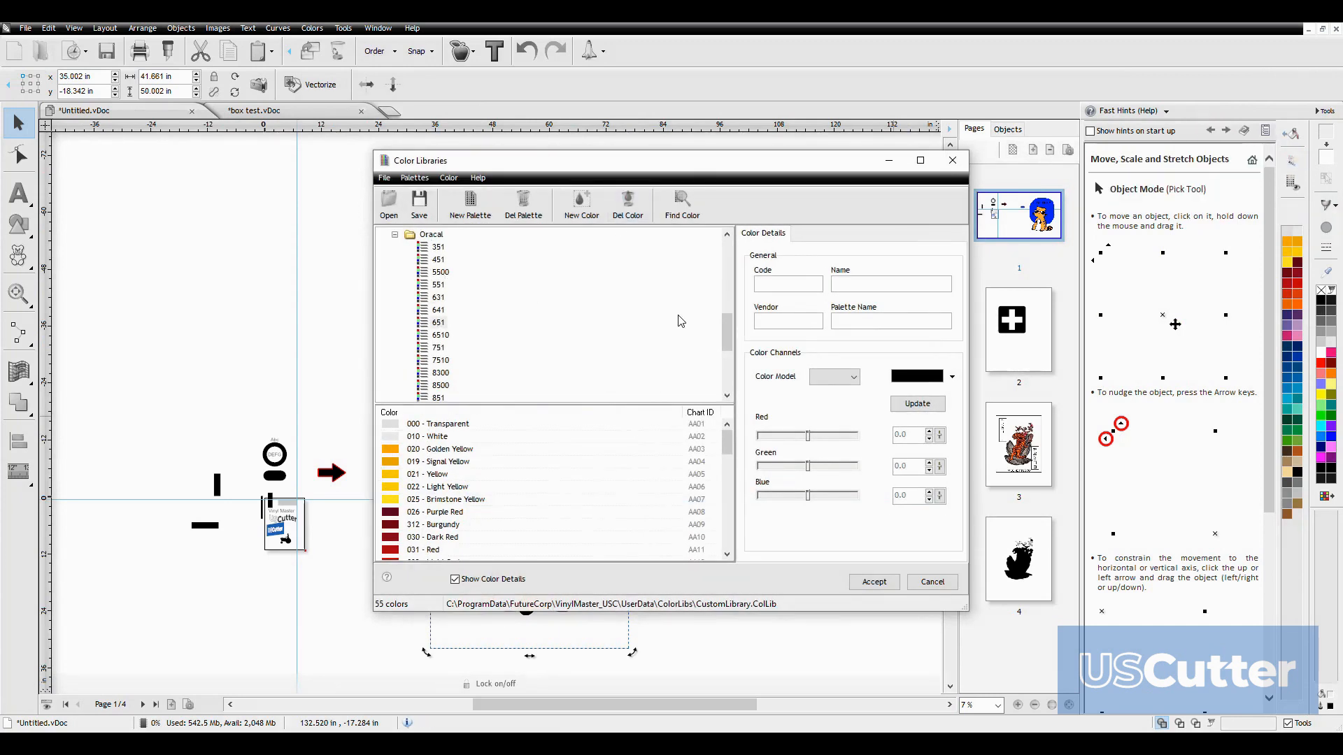
scroll(705, 329, "up", 10)
scroll(705, 270, "down", 10)
scroll(705, 348, "up", 10)
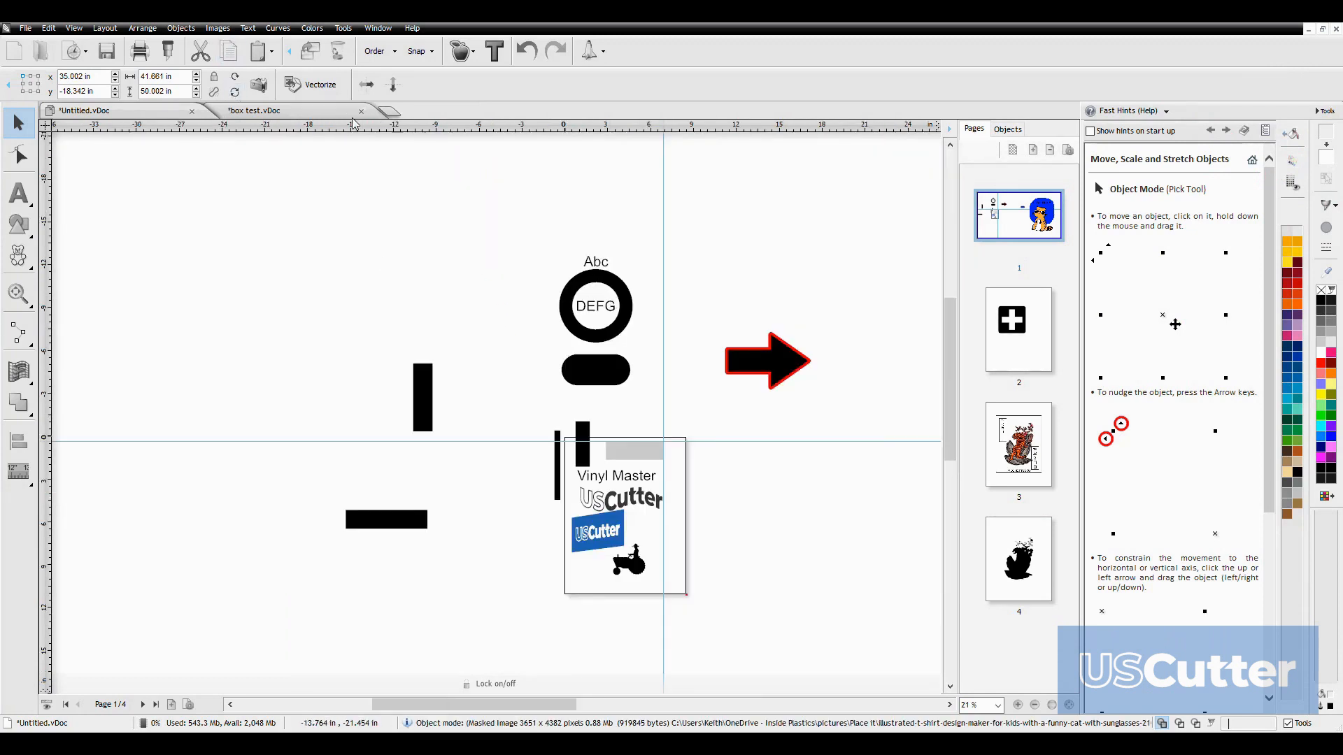
Look through the file, editing, view, layout and arrangement commands, including the Align & Distribute options
left_click(218, 28)
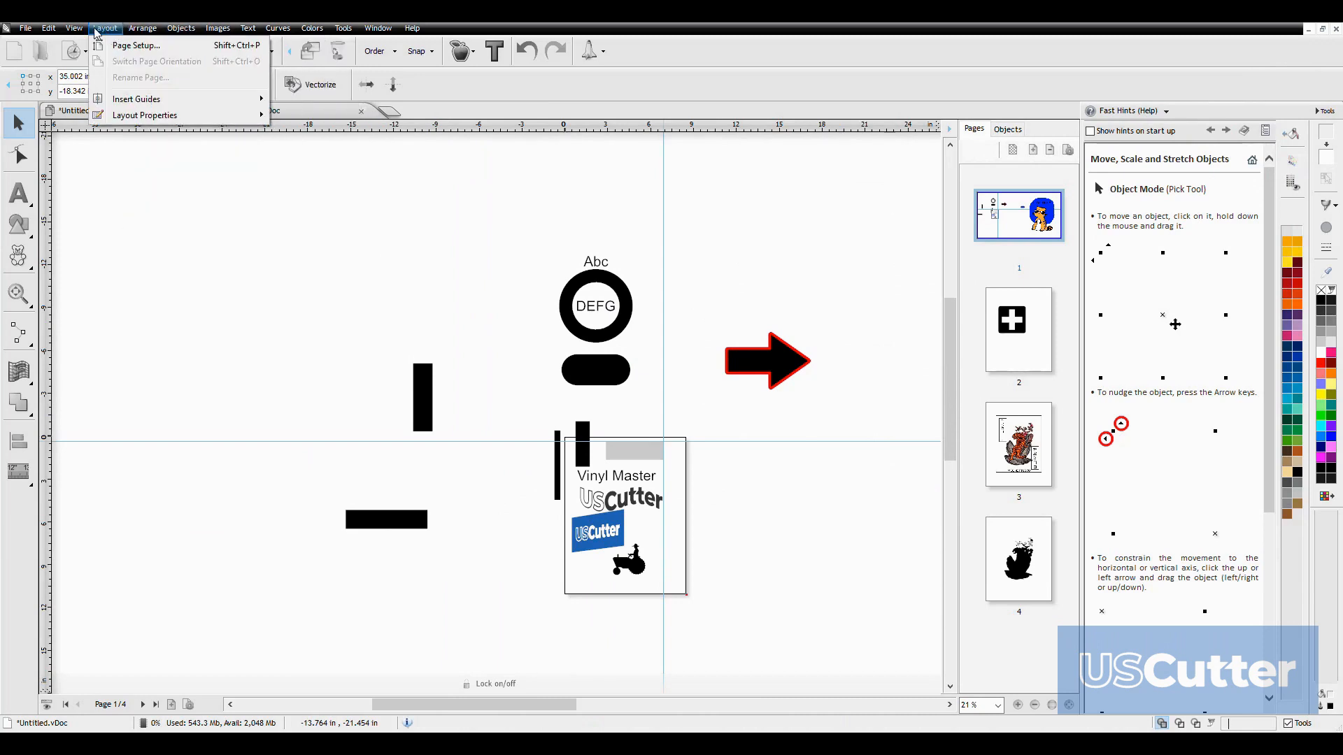
mouse_move(21, 32)
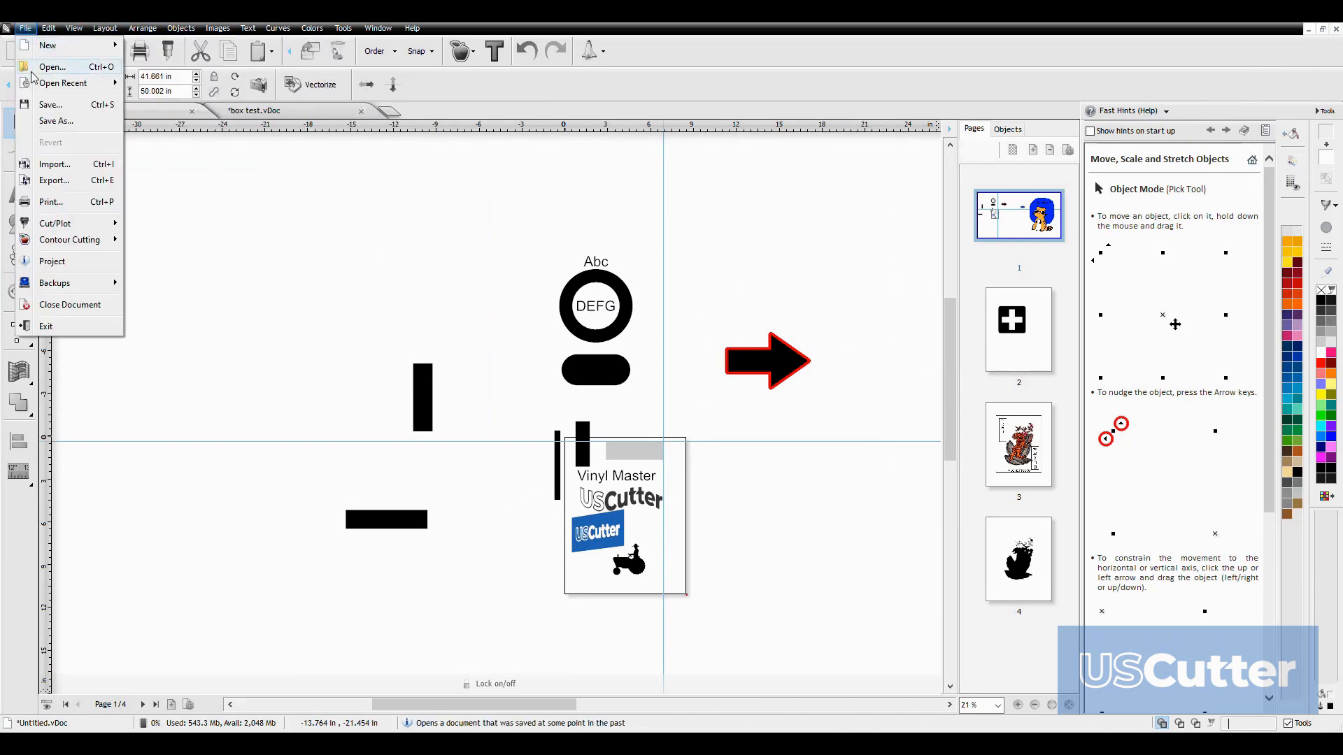
mouse_move(70, 246)
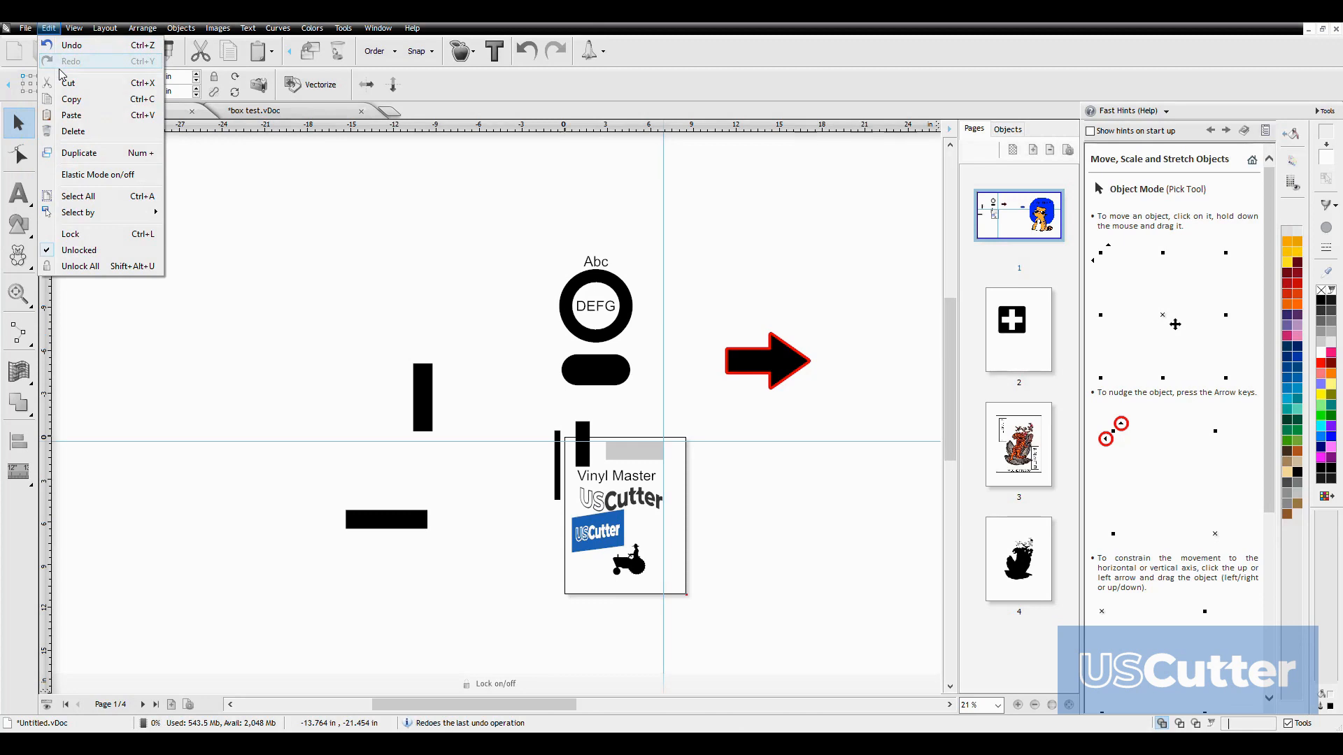
mouse_move(75, 35)
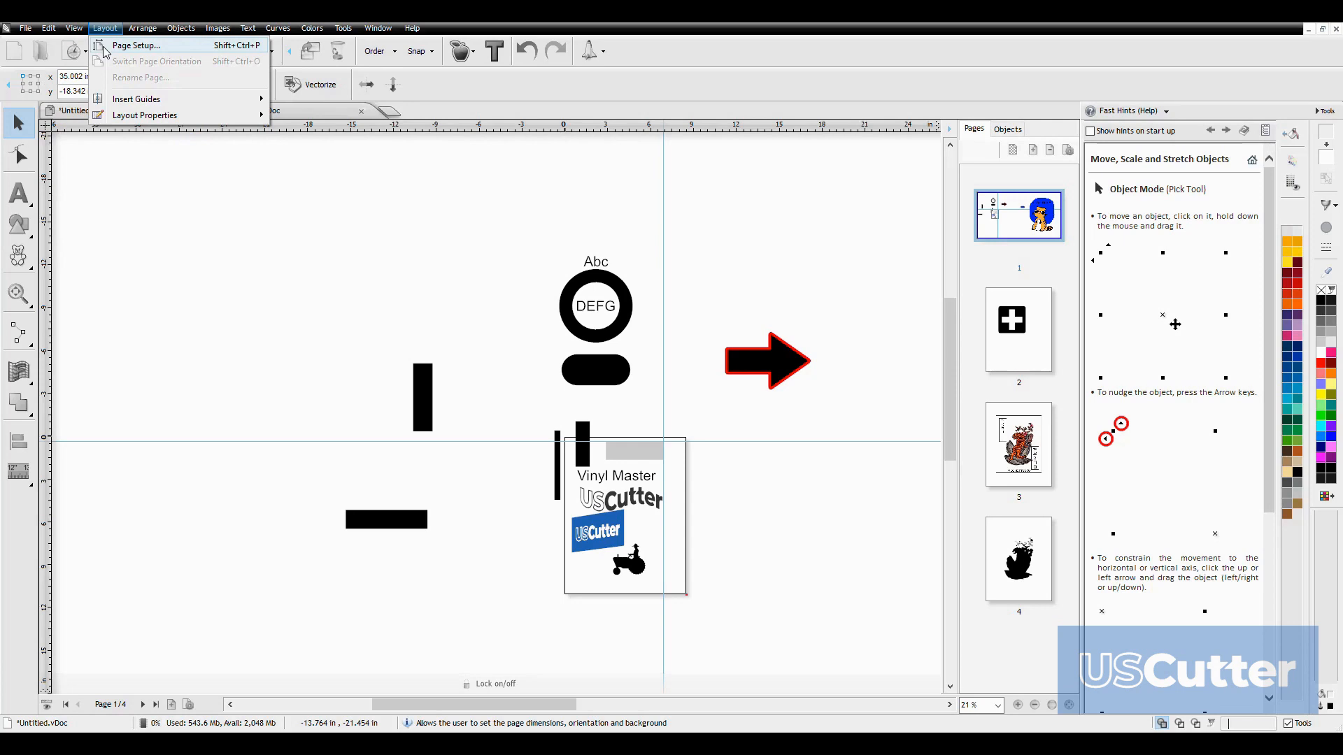
mouse_move(133, 116)
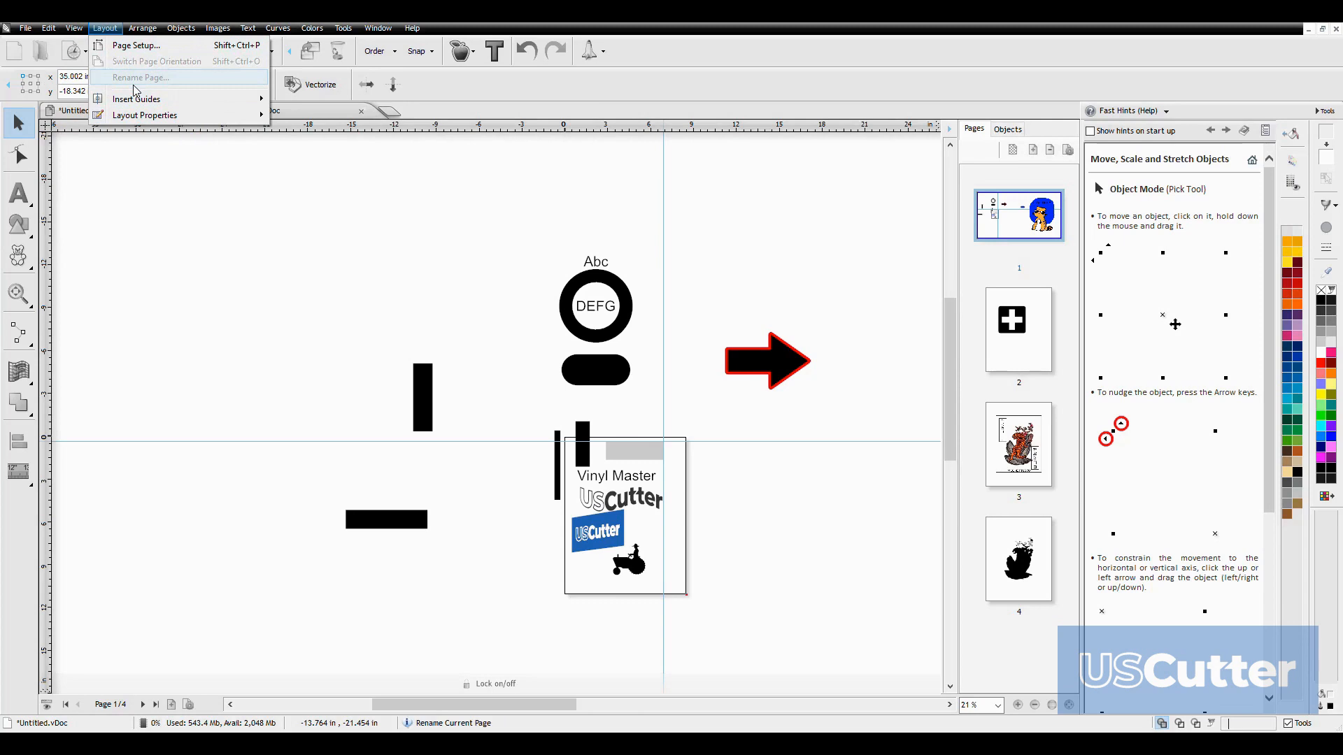
mouse_move(144, 30)
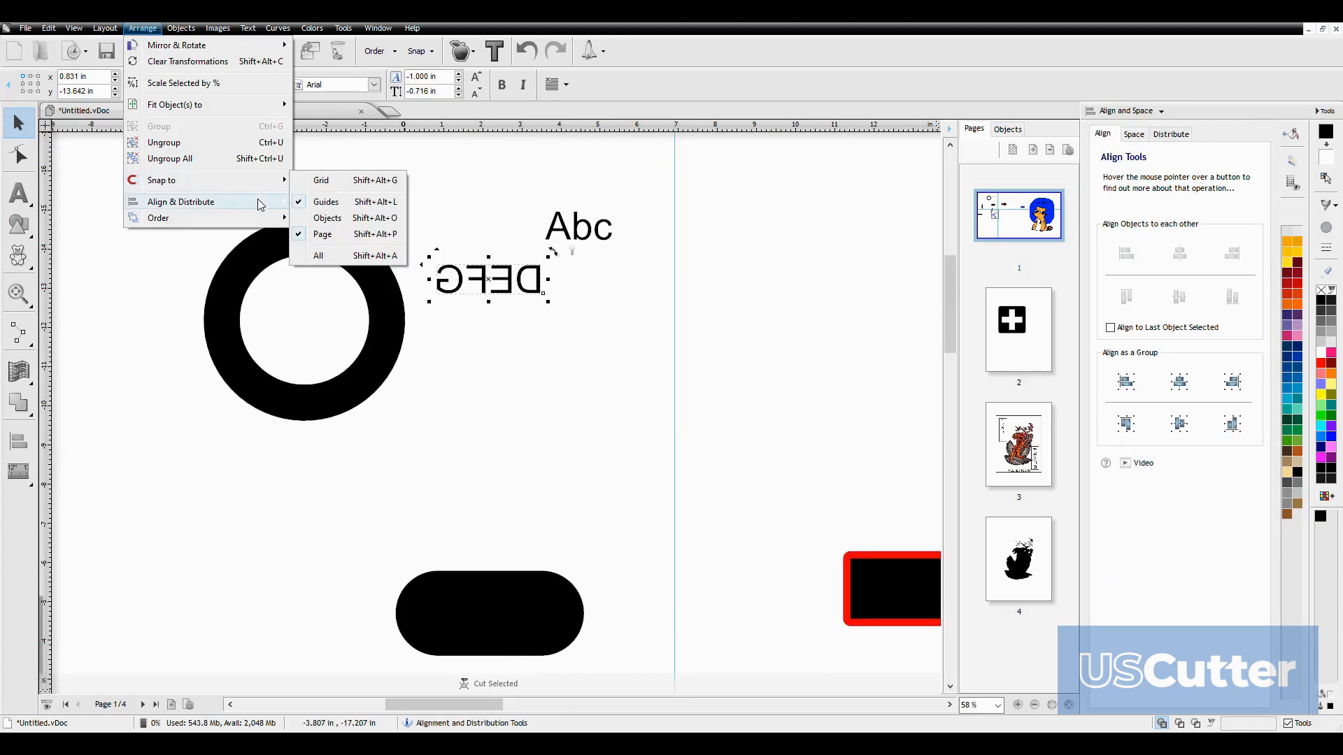
mouse_move(259, 204)
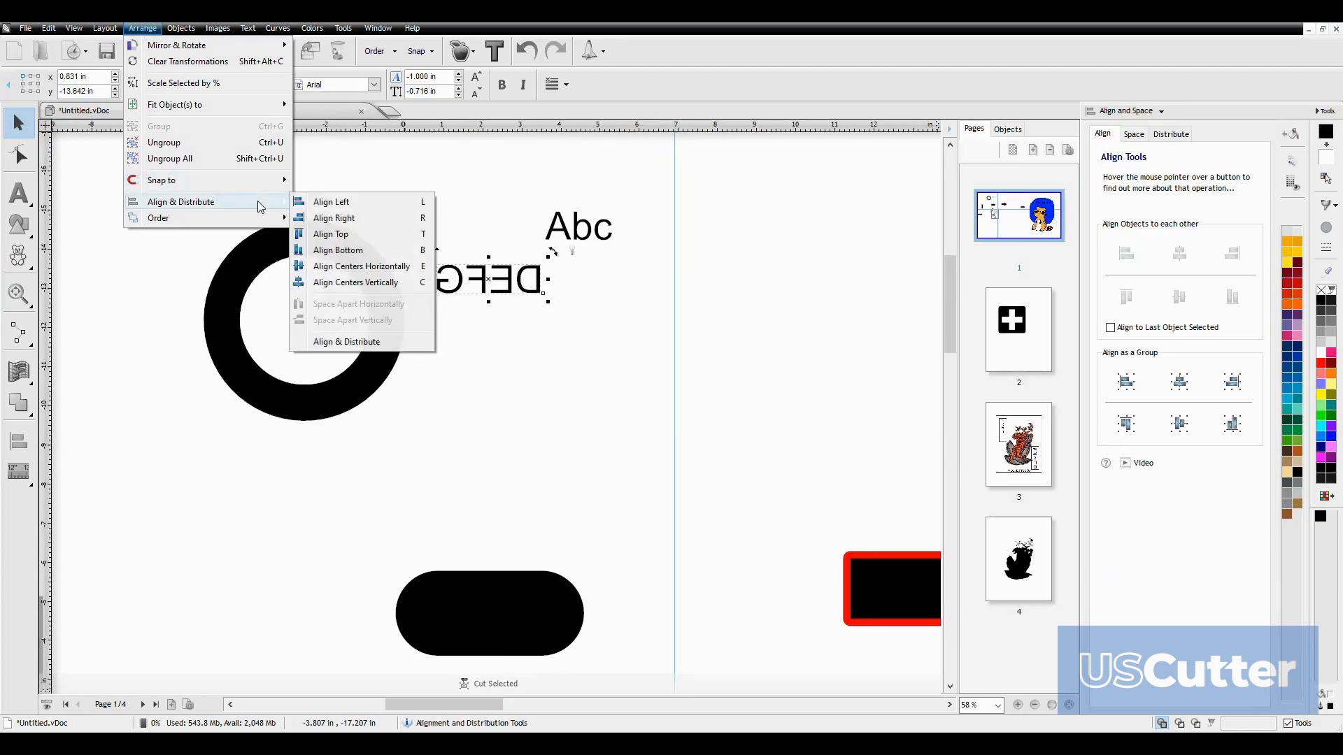
Look through the object commands for registration marks, weedboxes, welding and outlining
mouse_move(190, 32)
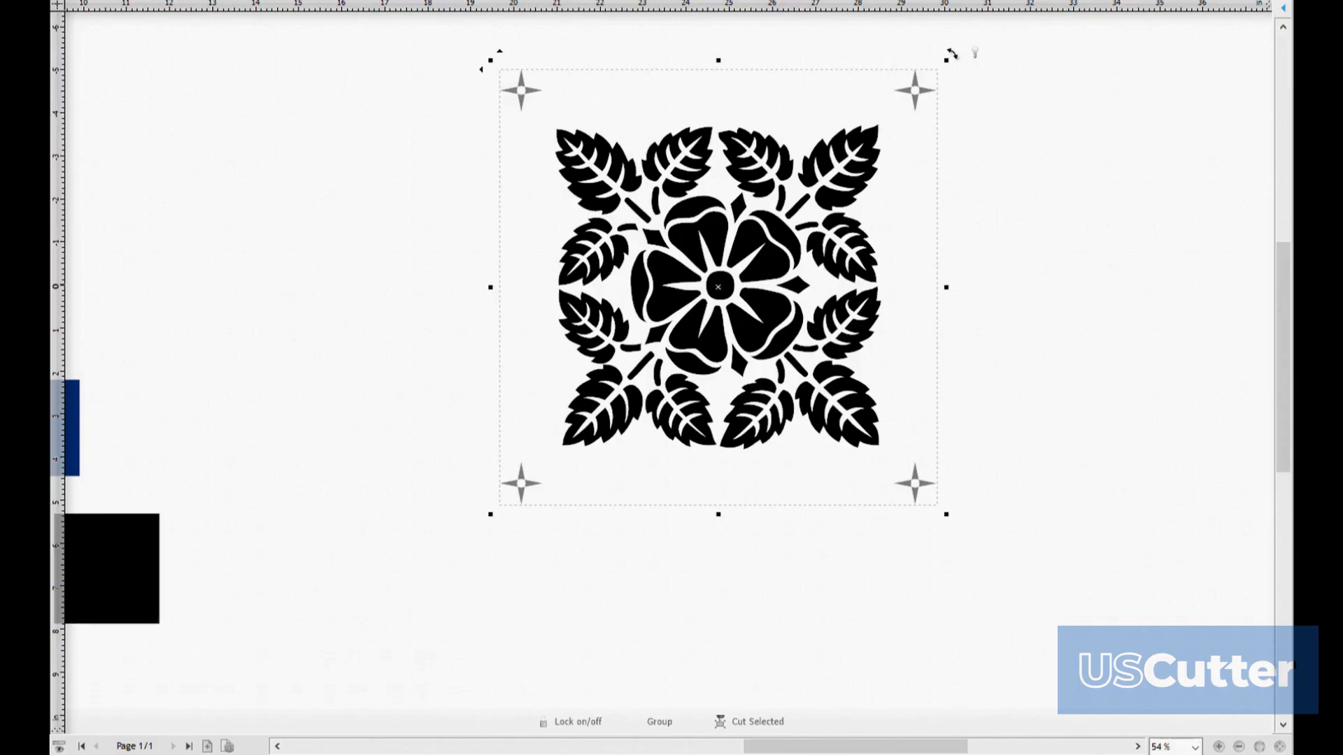
left_click(1021, 402)
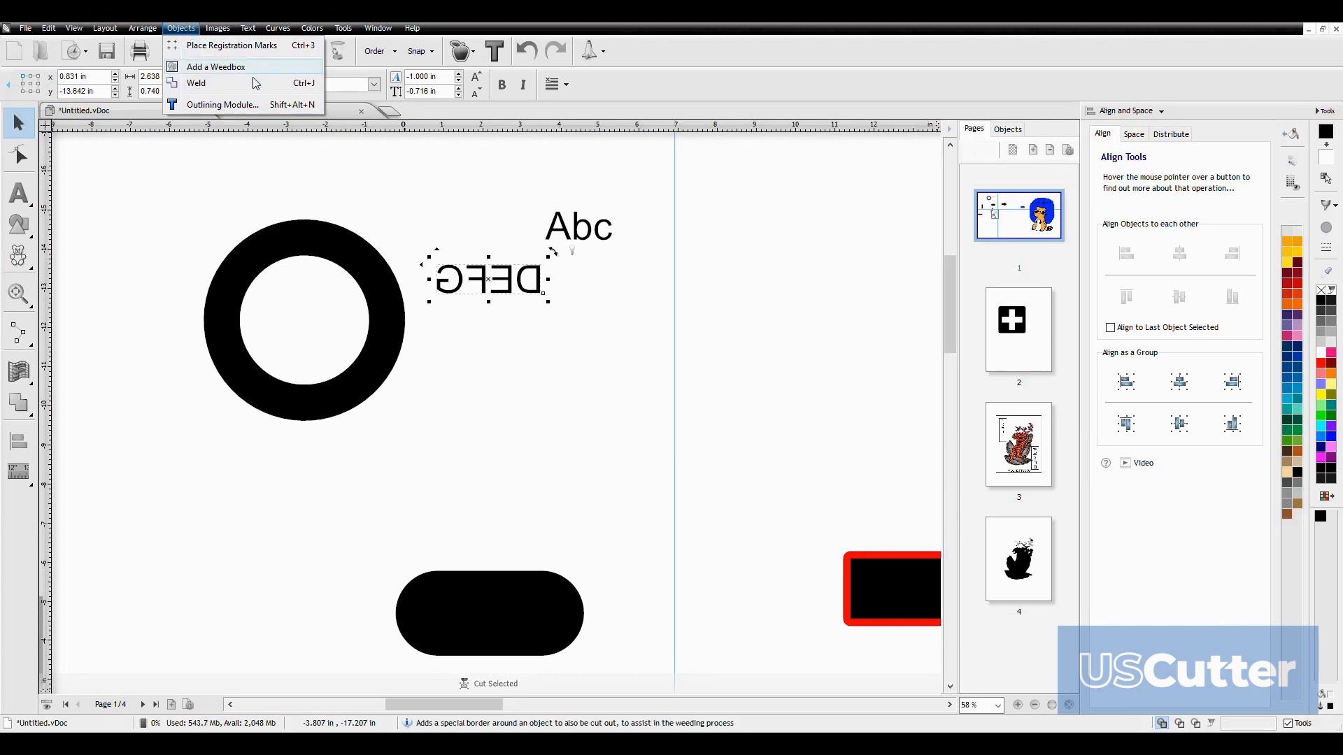
mouse_move(214, 36)
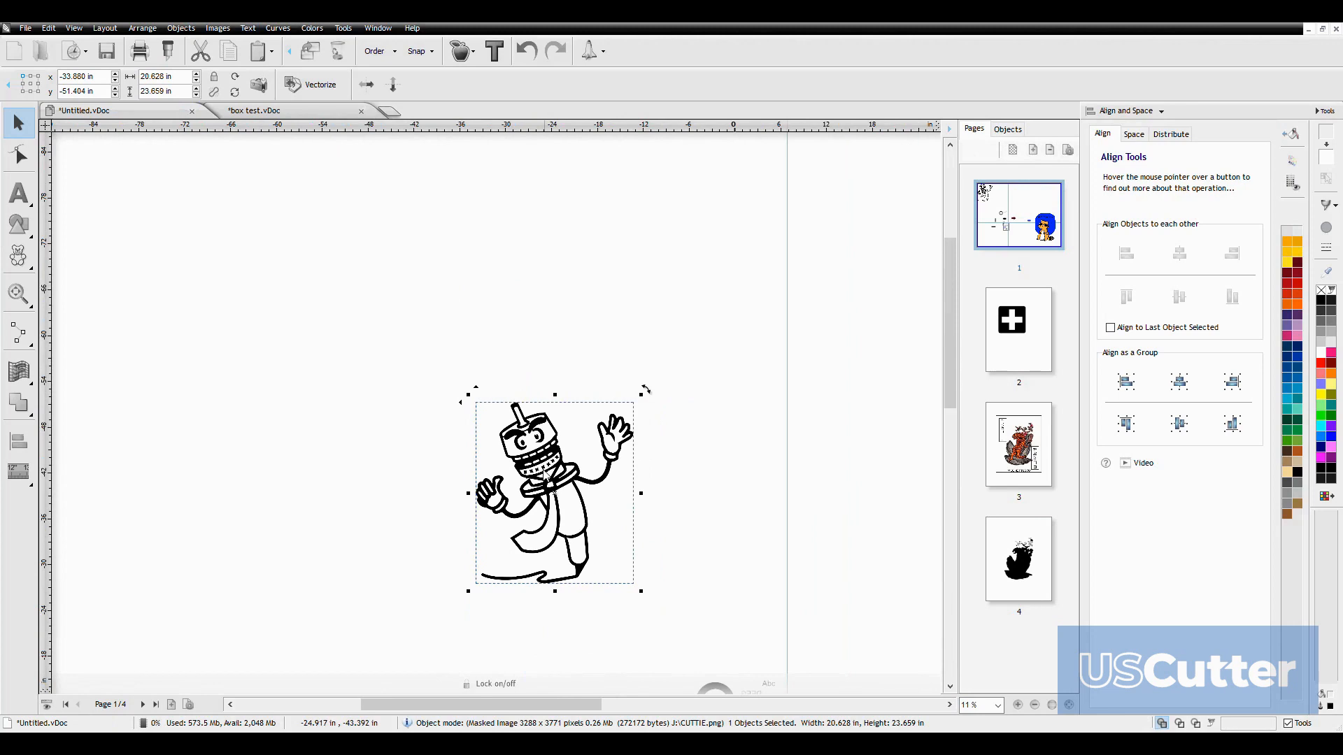
Try to send the selected CUTTIE.png cartoon image to the cutter
left_click(167, 51)
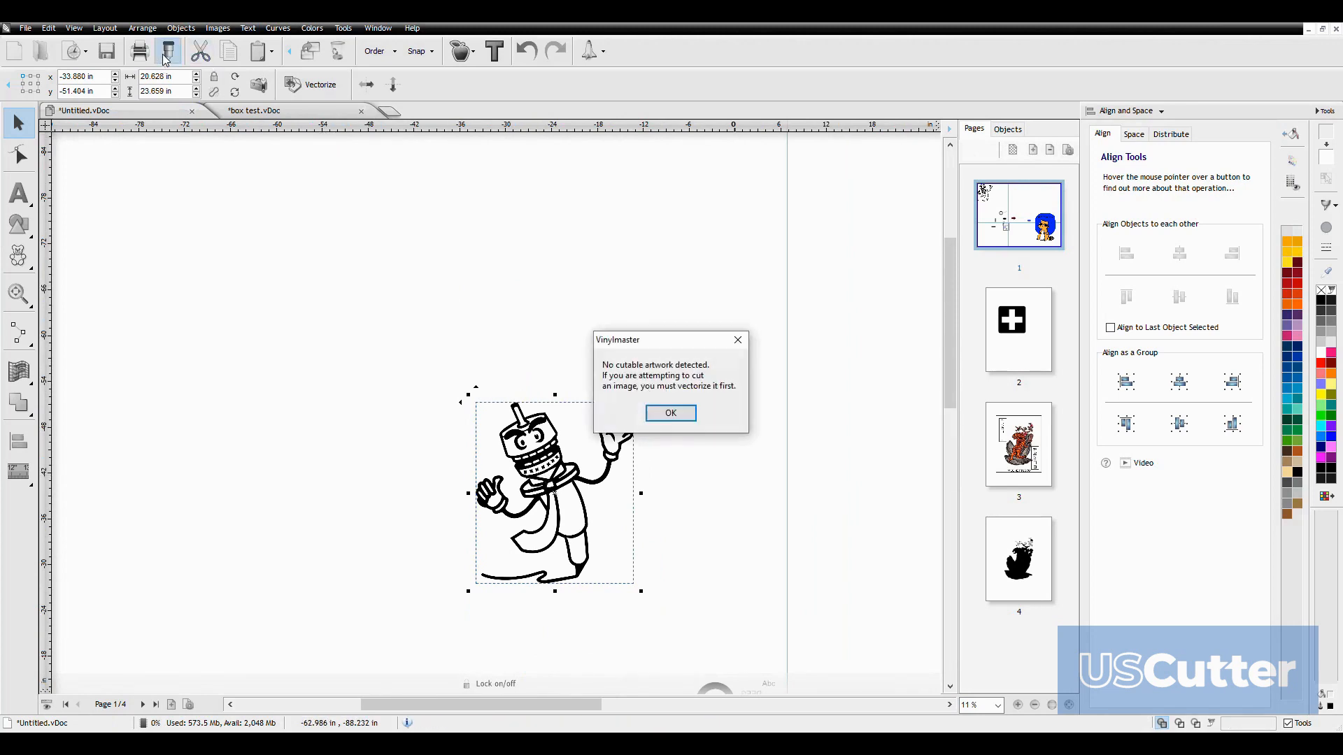
left_click(652, 418)
left_click(662, 418)
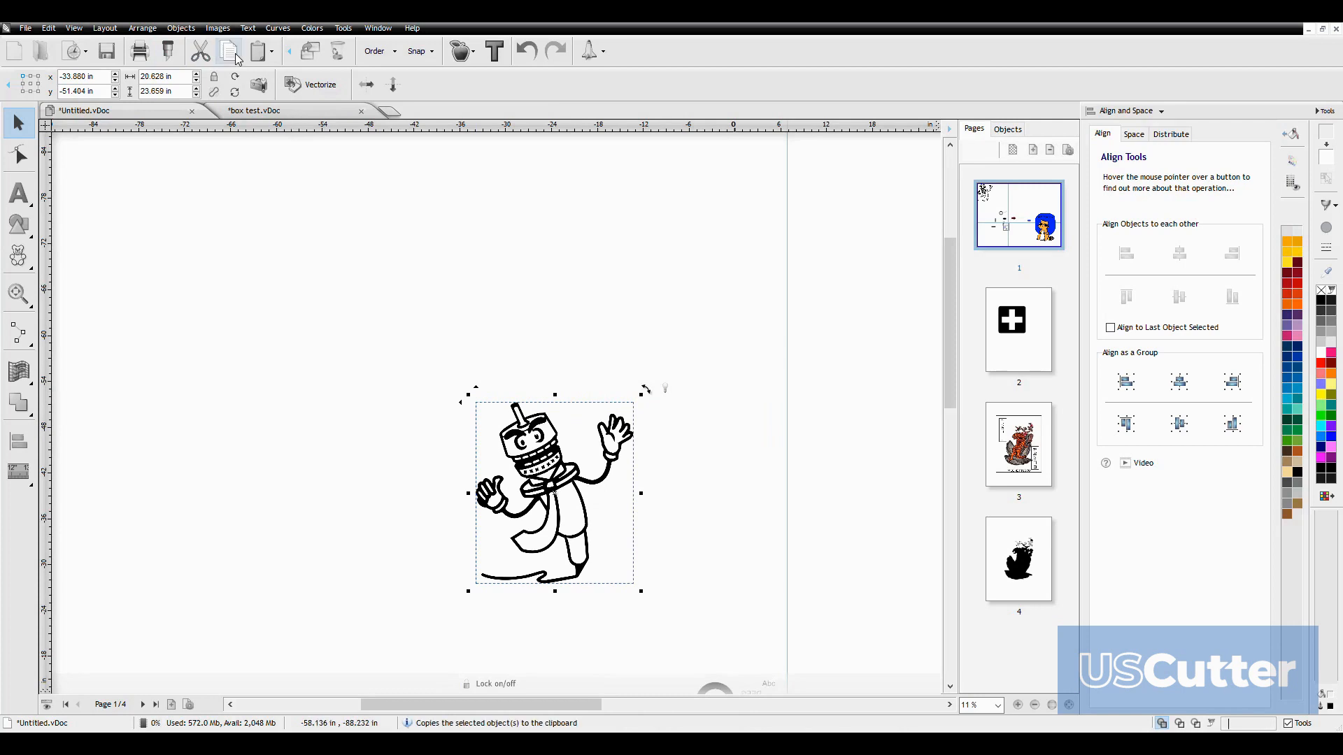
Look through the image commands, including Vectorize (Trace) Image, and deselect the cartoon image
left_click(215, 30)
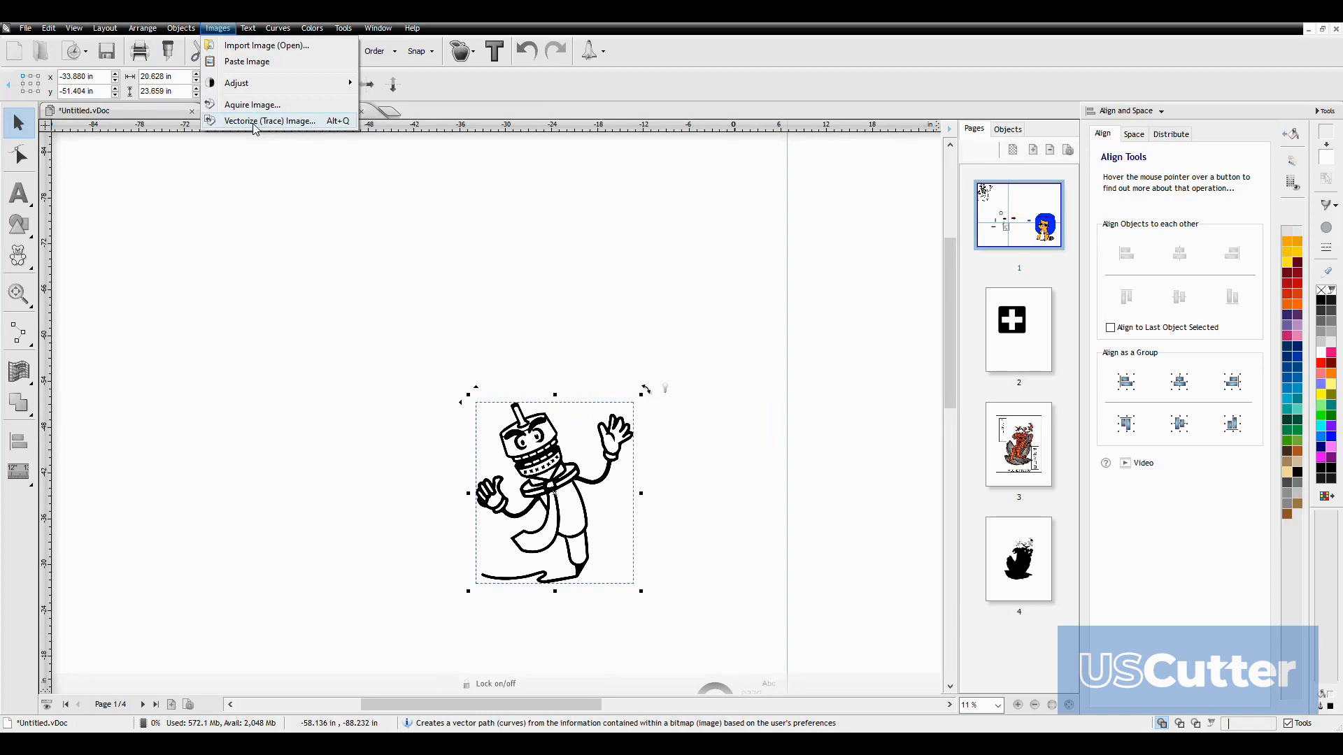
left_click(221, 29)
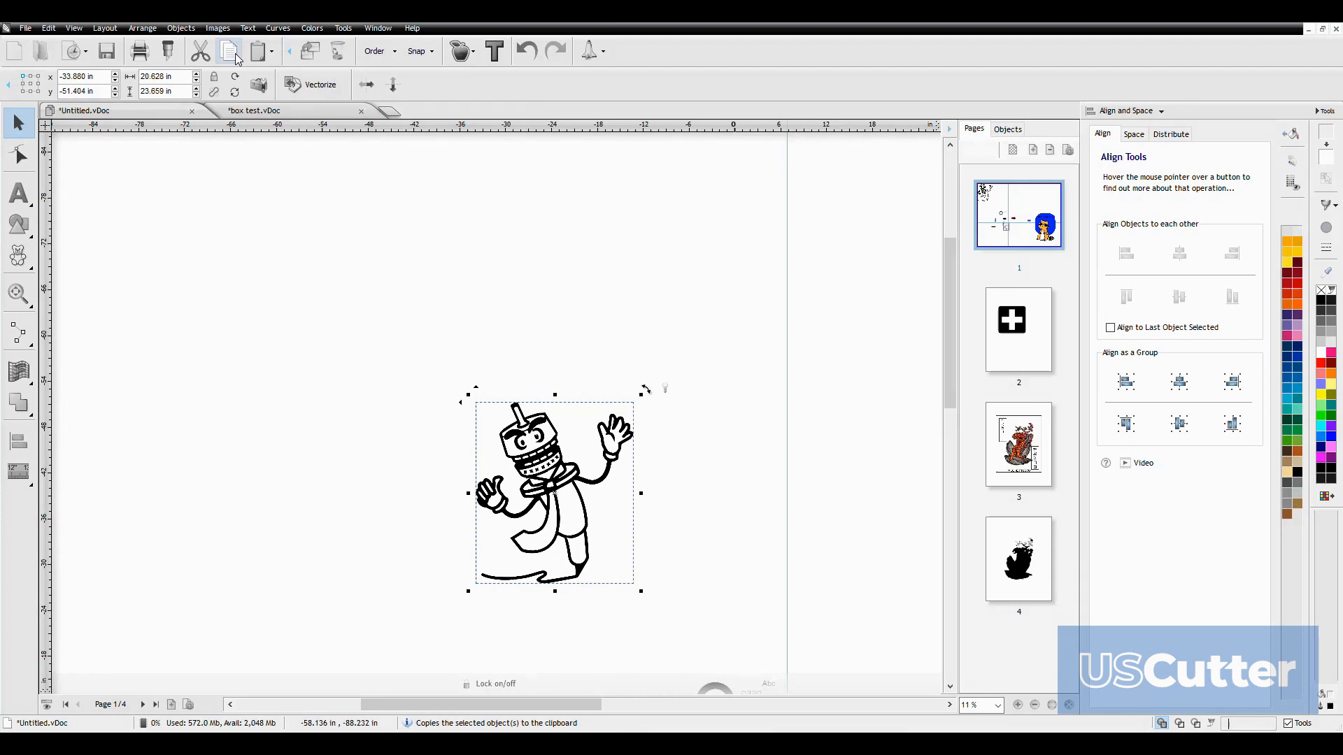
left_click(219, 29)
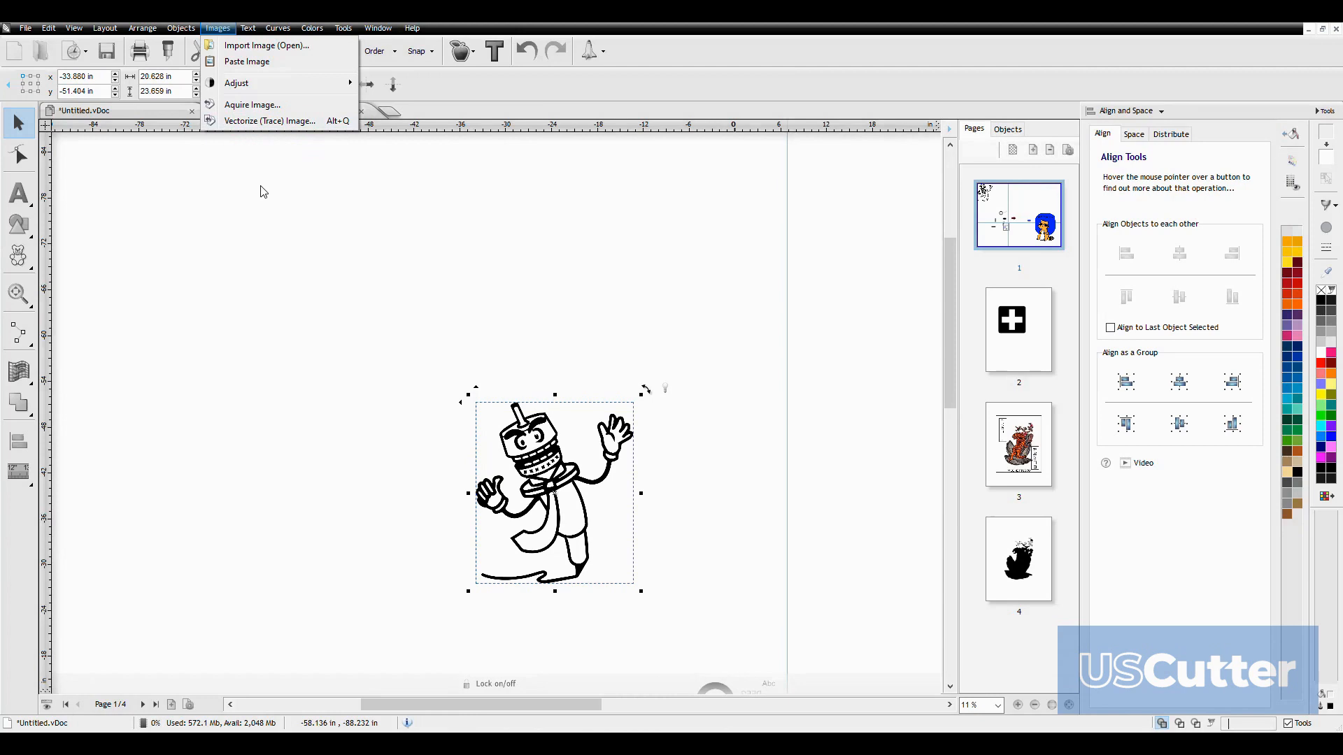
left_click(261, 189)
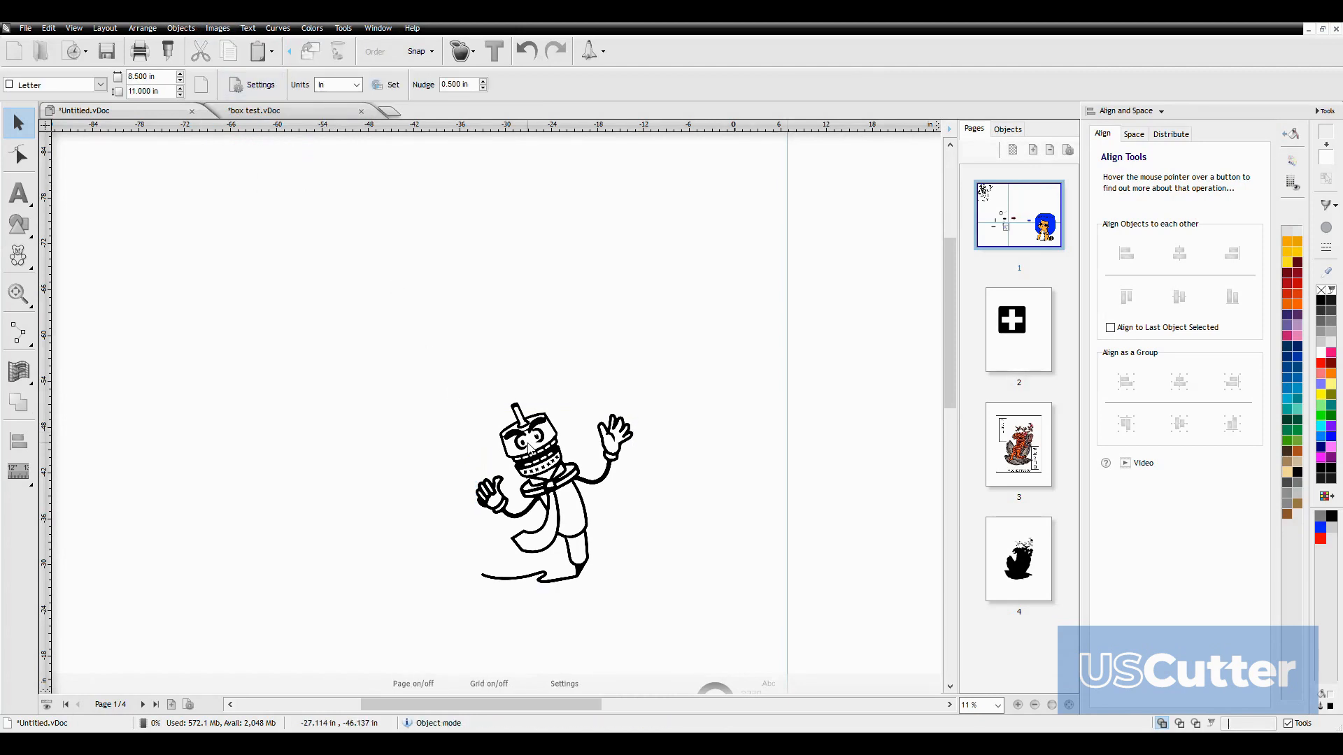
Select the cartoon character image, vectorize it, and deselect the vectorized artwork
left_click_drag(334, 286, 727, 585)
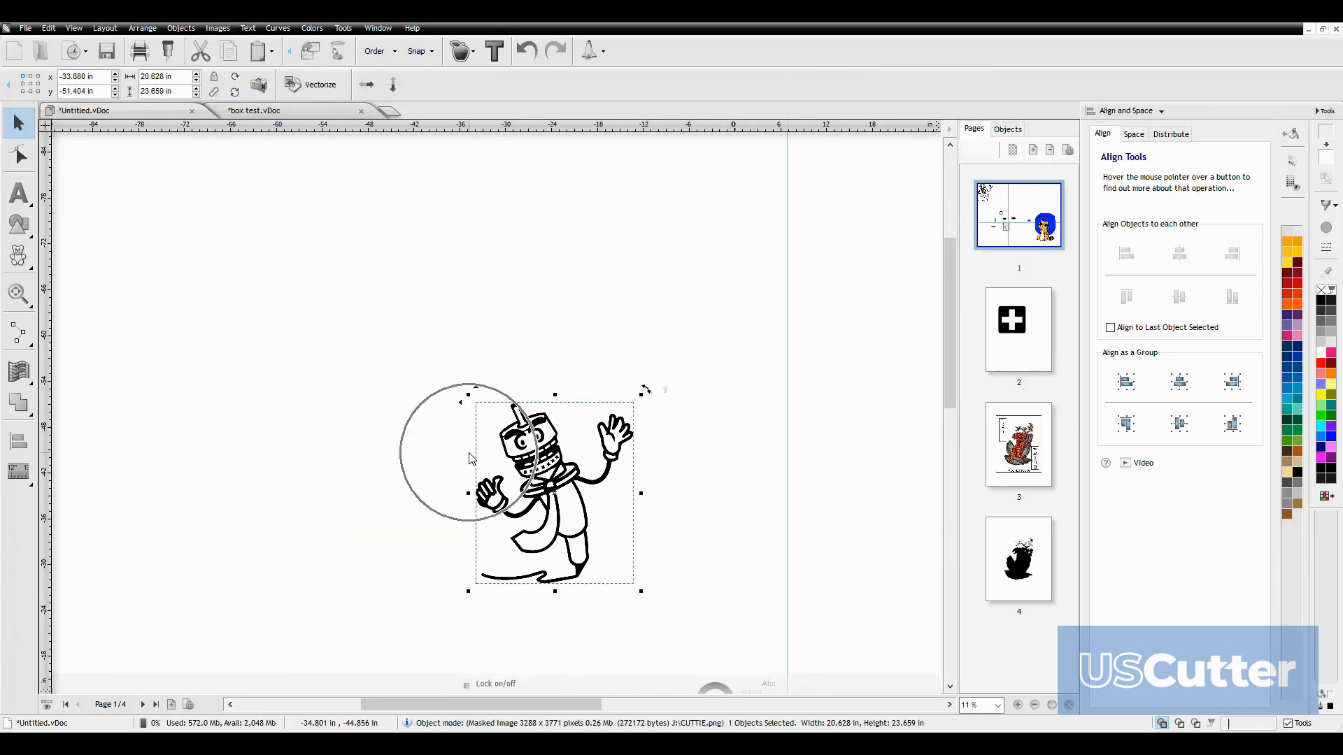
scroll(459, 483, "down", 4)
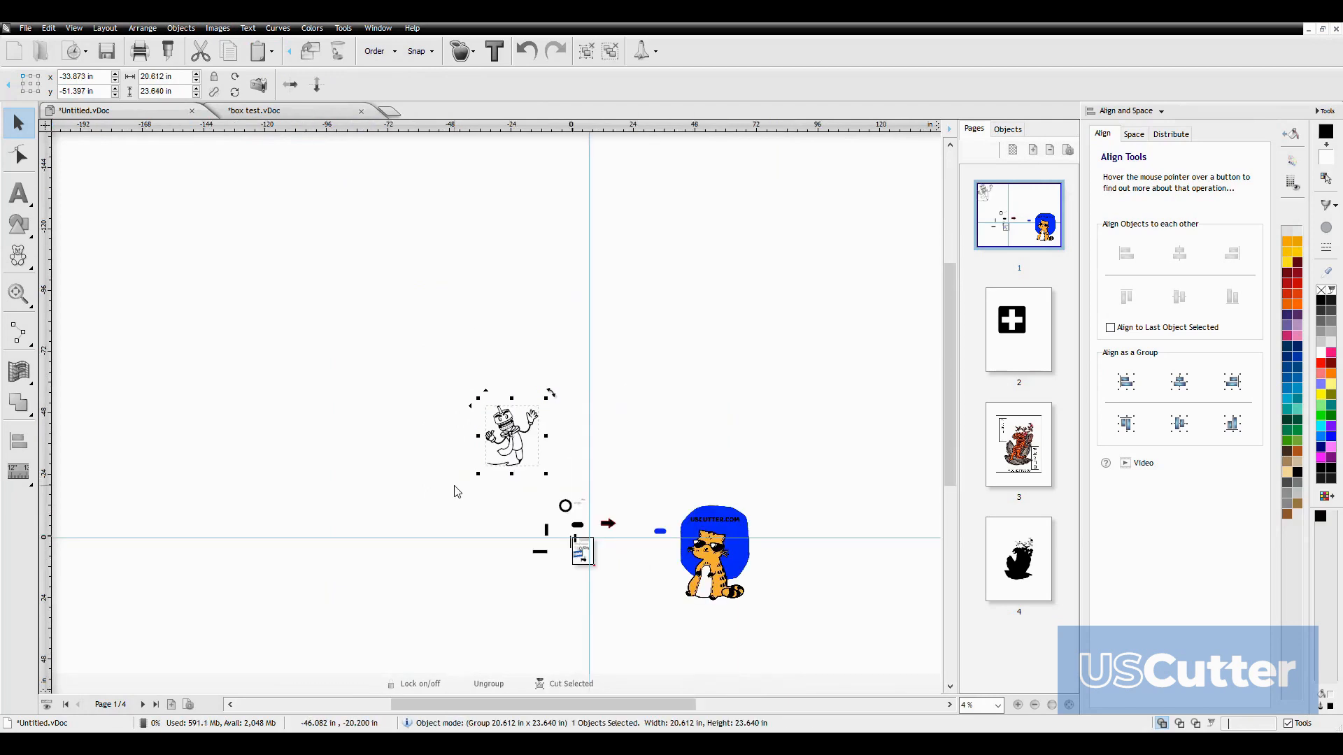
left_click(458, 489)
scroll(506, 484, "up", 1)
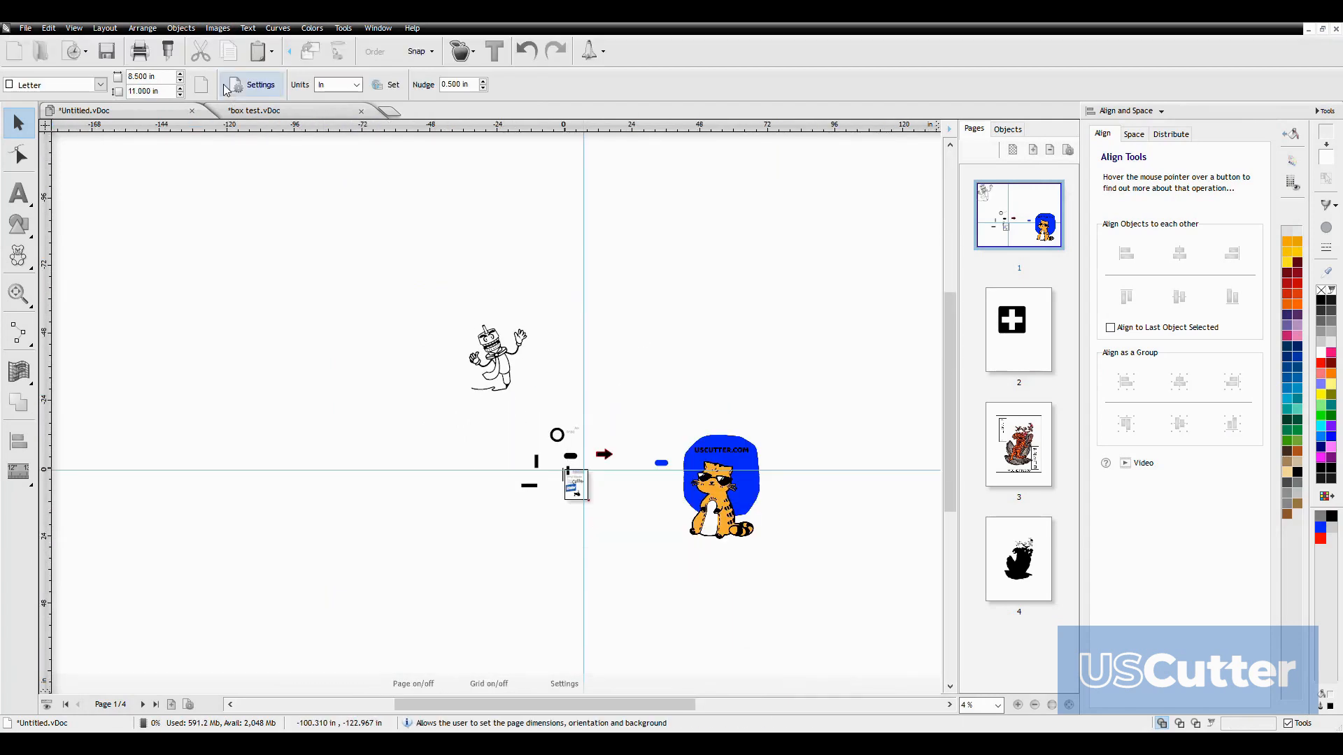
Select the mirrored DEFG text beside the ring and make it bold and lowercase with centered horizontal alignment
left_click(248, 28)
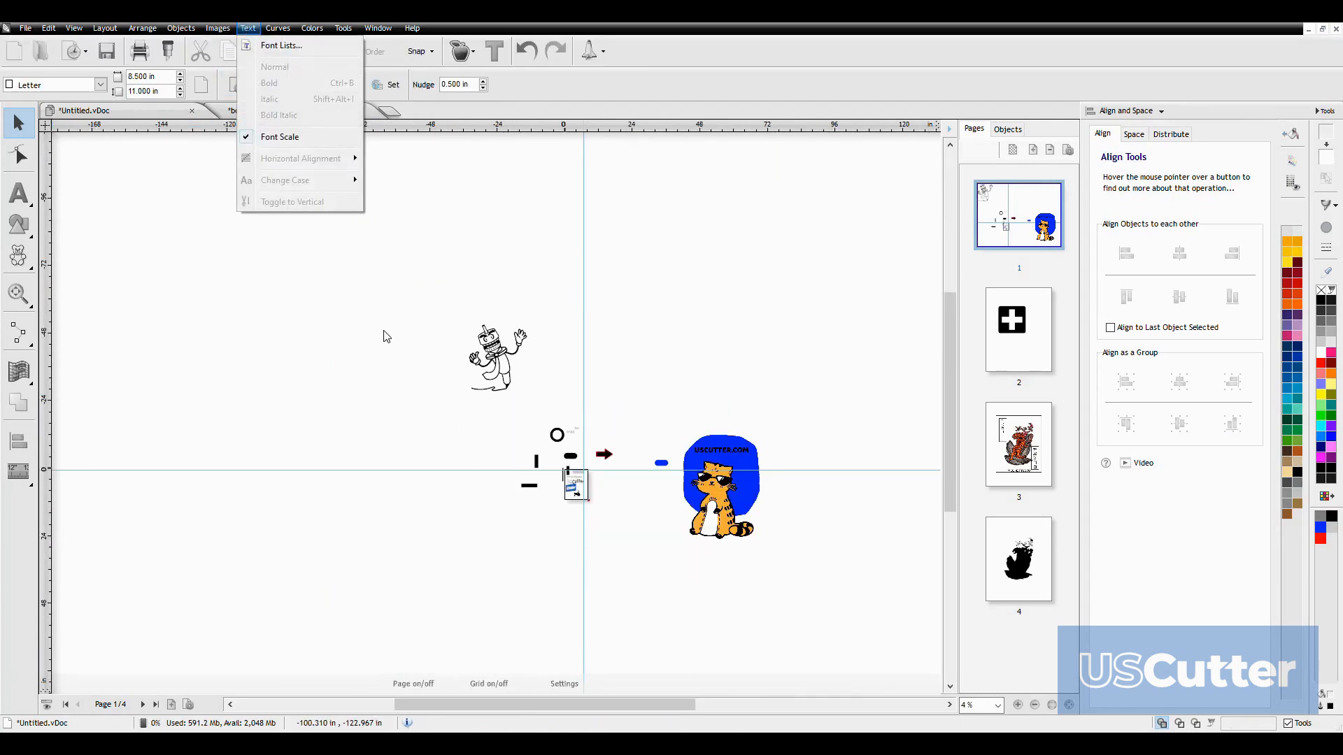
left_click(440, 423)
scroll(567, 433, "up", 5)
left_click(520, 439)
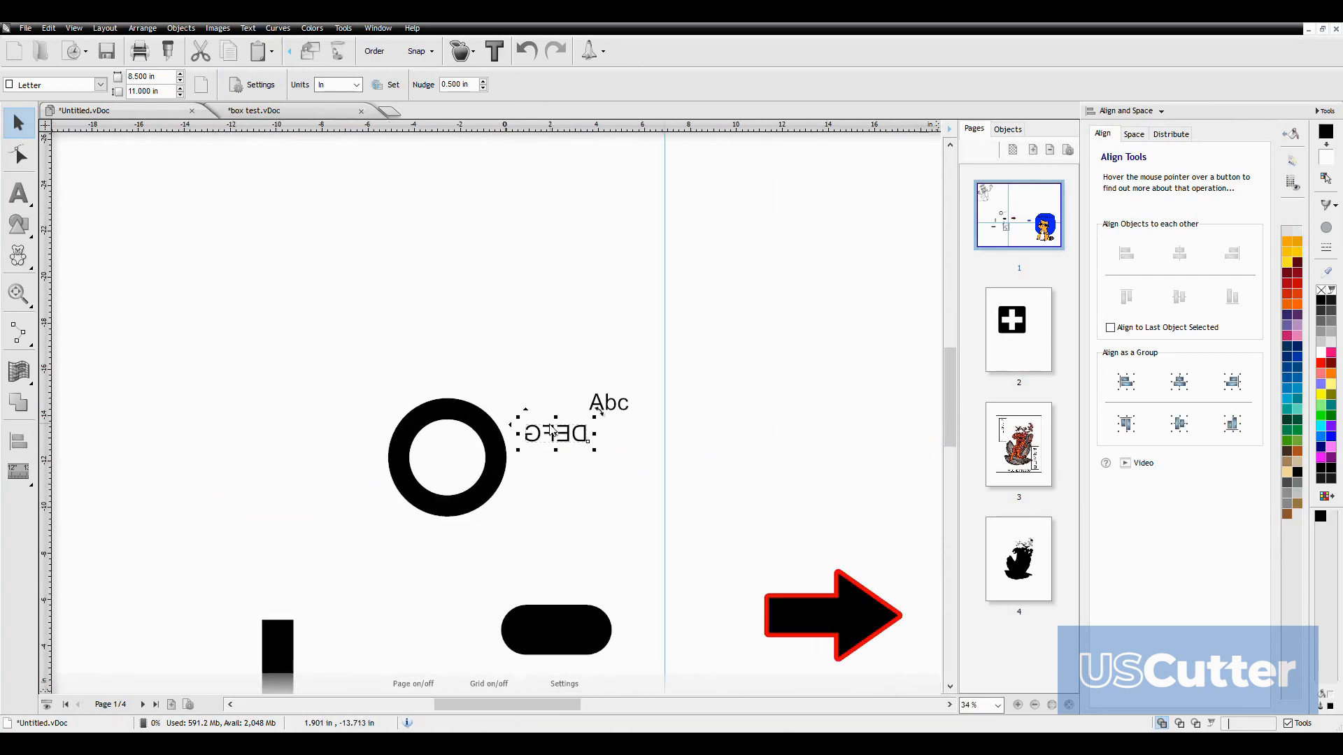
left_click(249, 29)
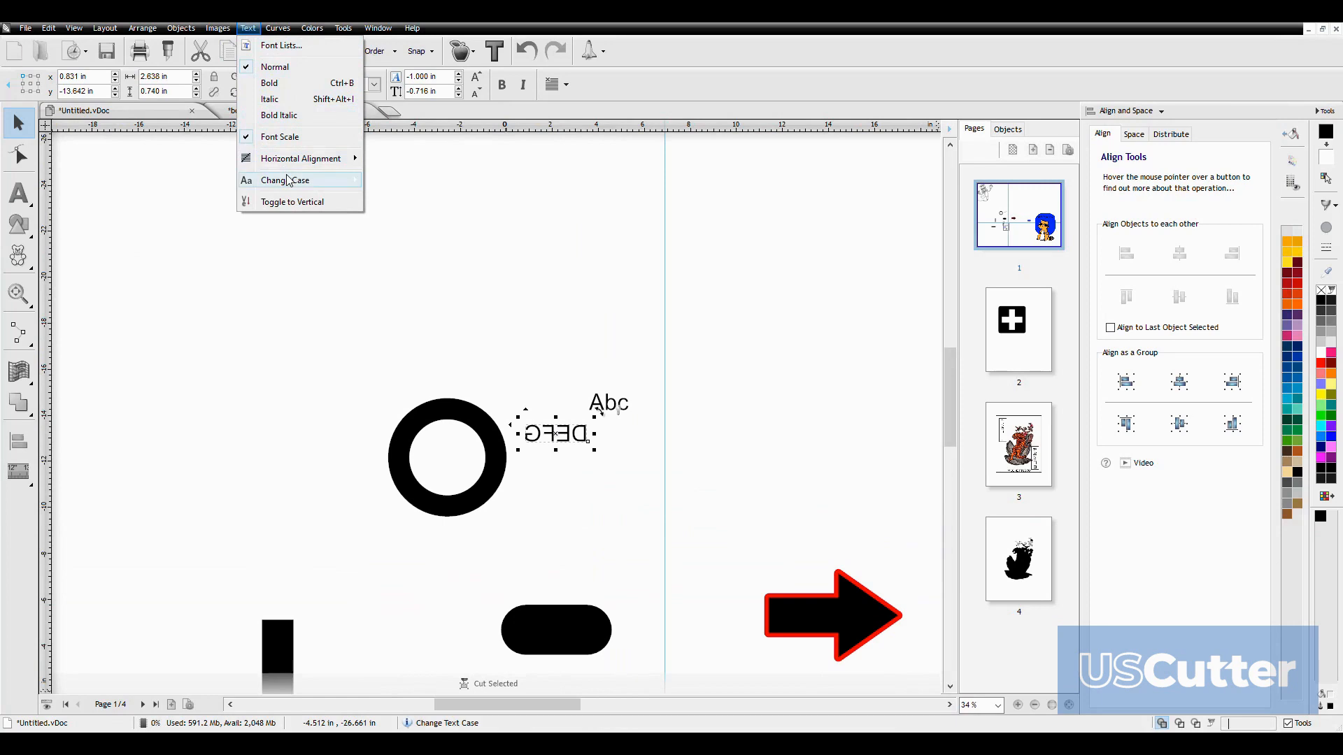
mouse_move(301, 159)
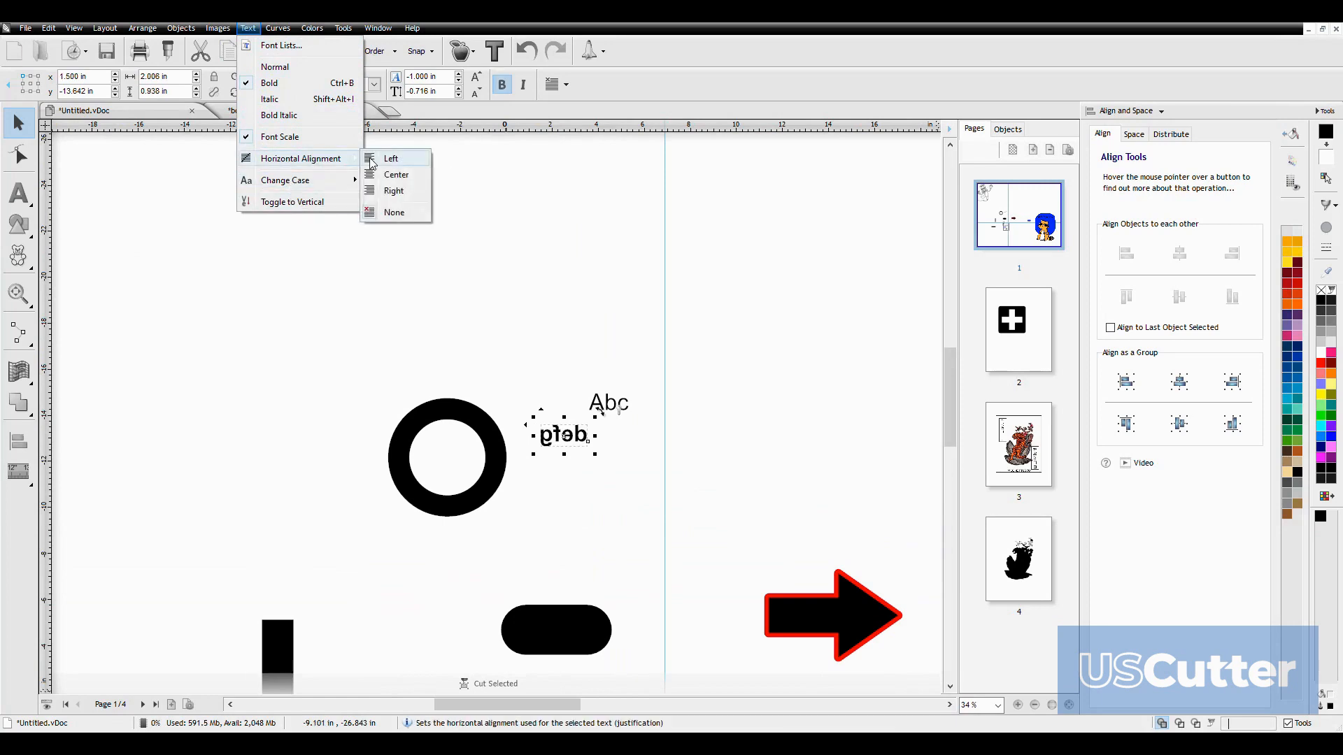
left_click(391, 176)
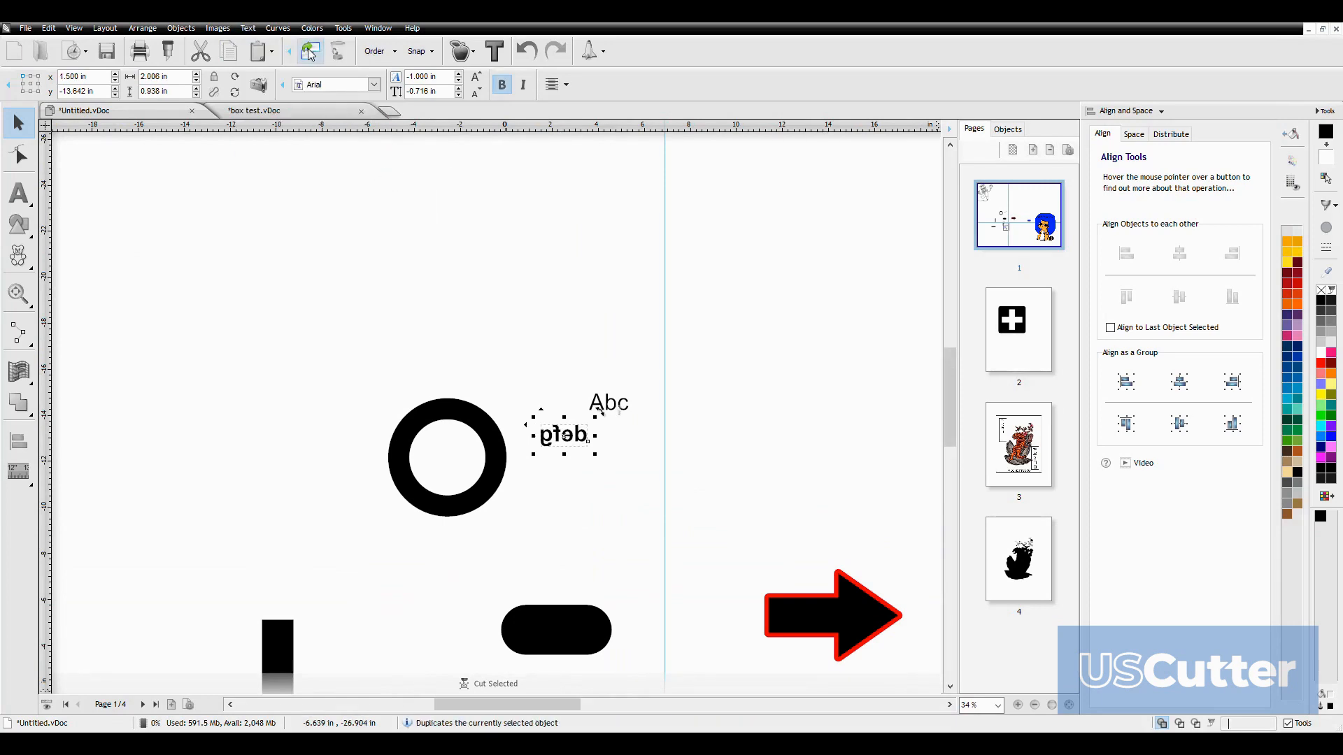
Look through the curve, node editing, color, window management and help commands
left_click(277, 29)
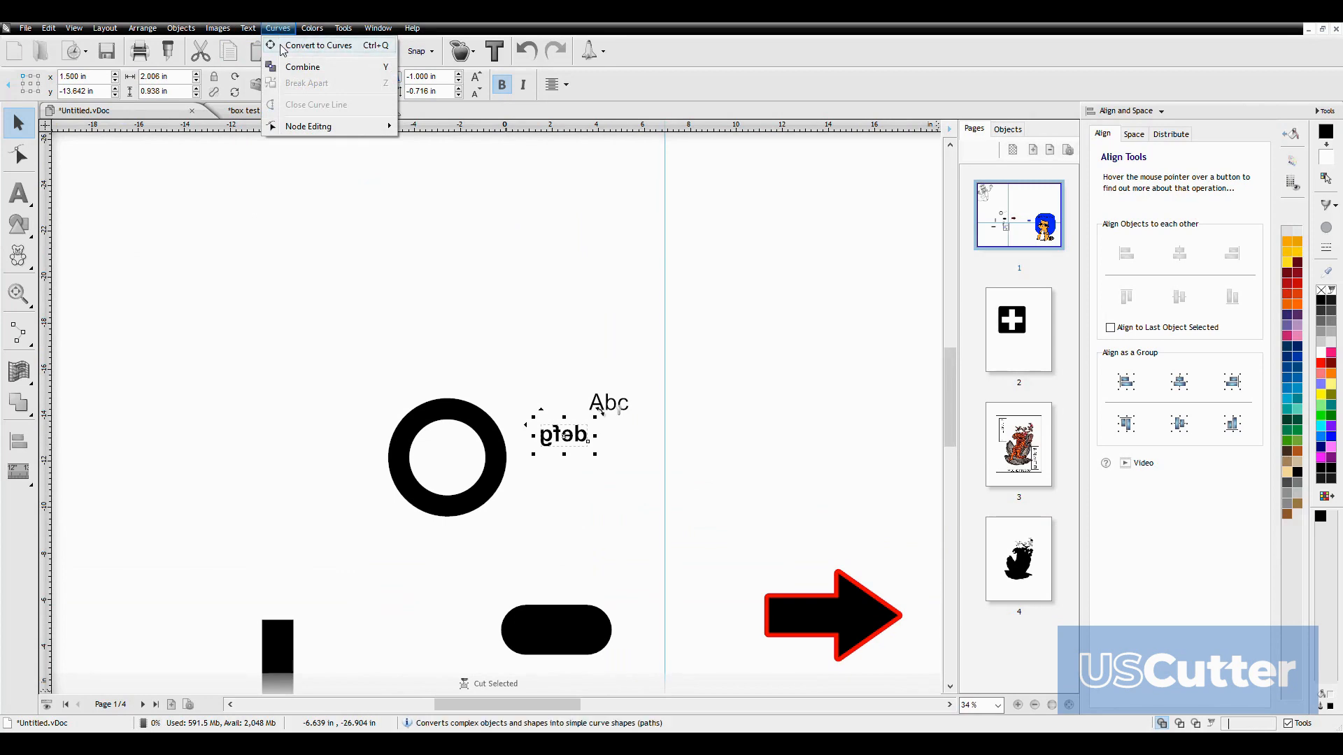
mouse_move(296, 131)
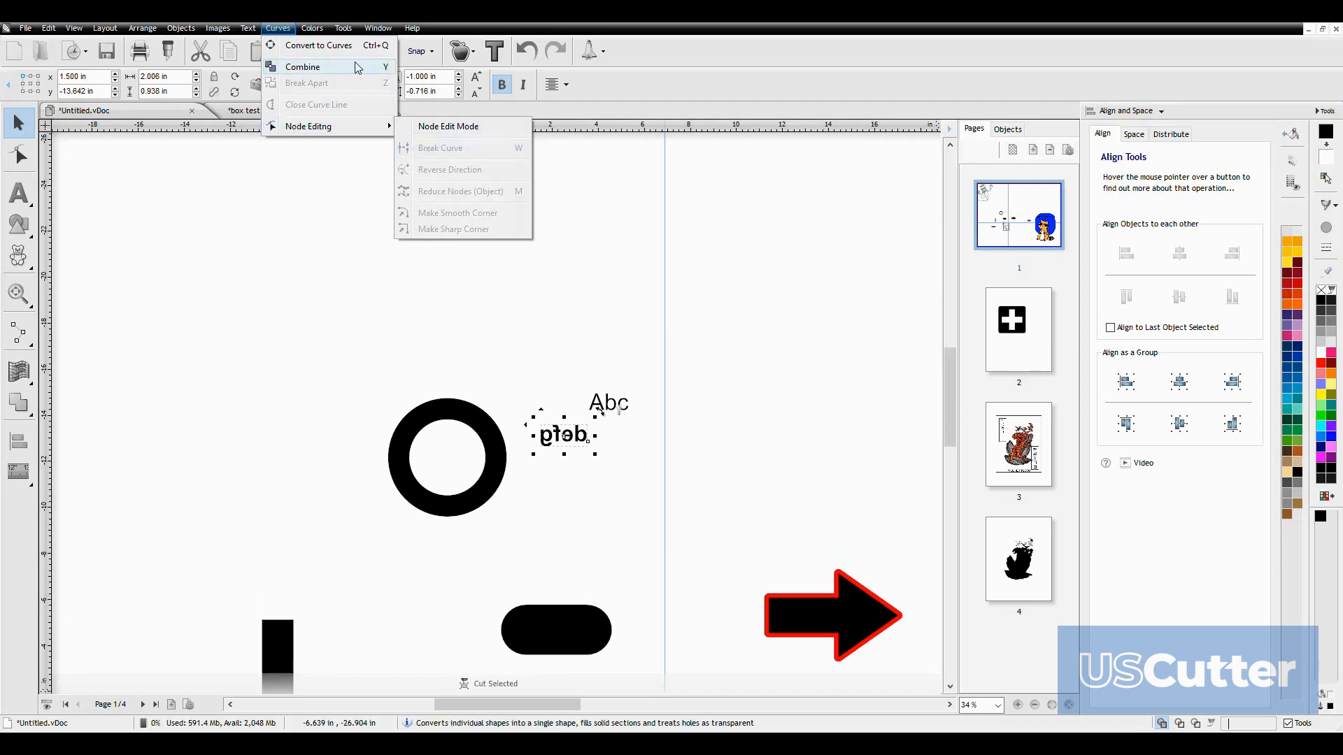
mouse_move(312, 36)
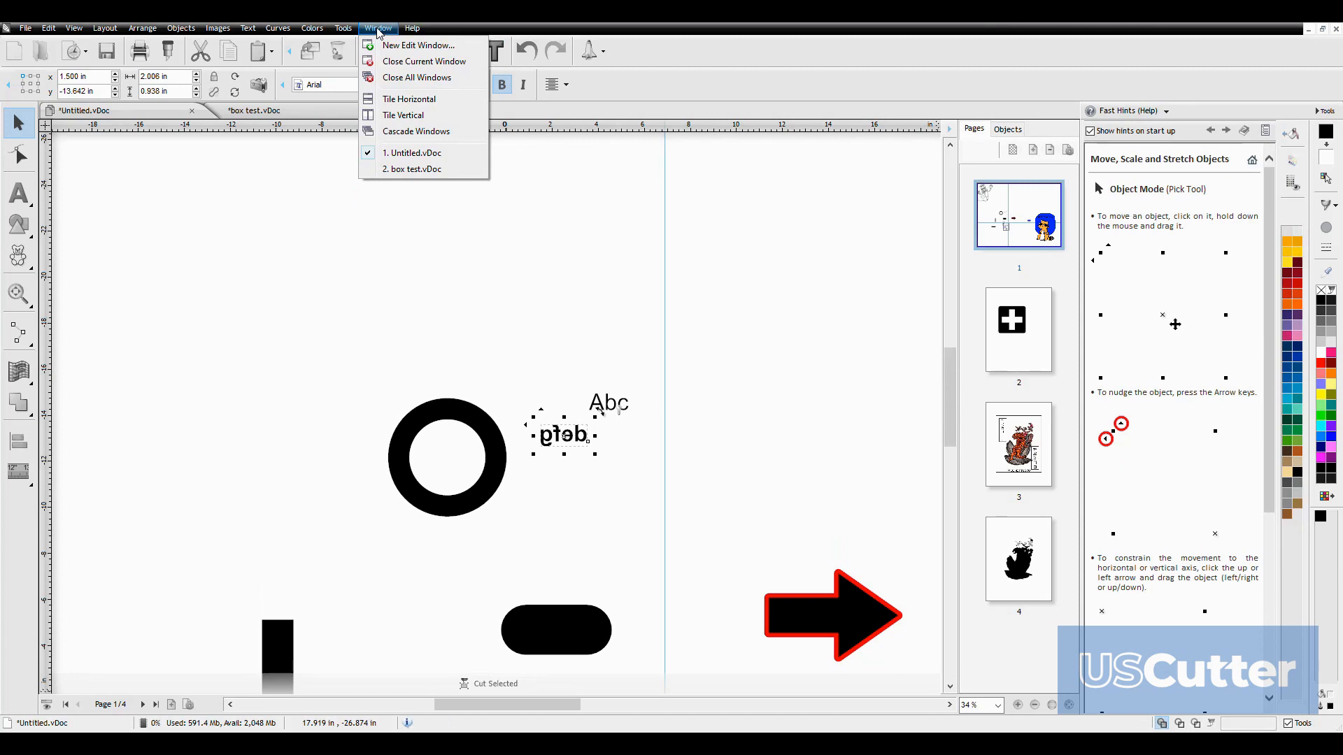
mouse_move(408, 35)
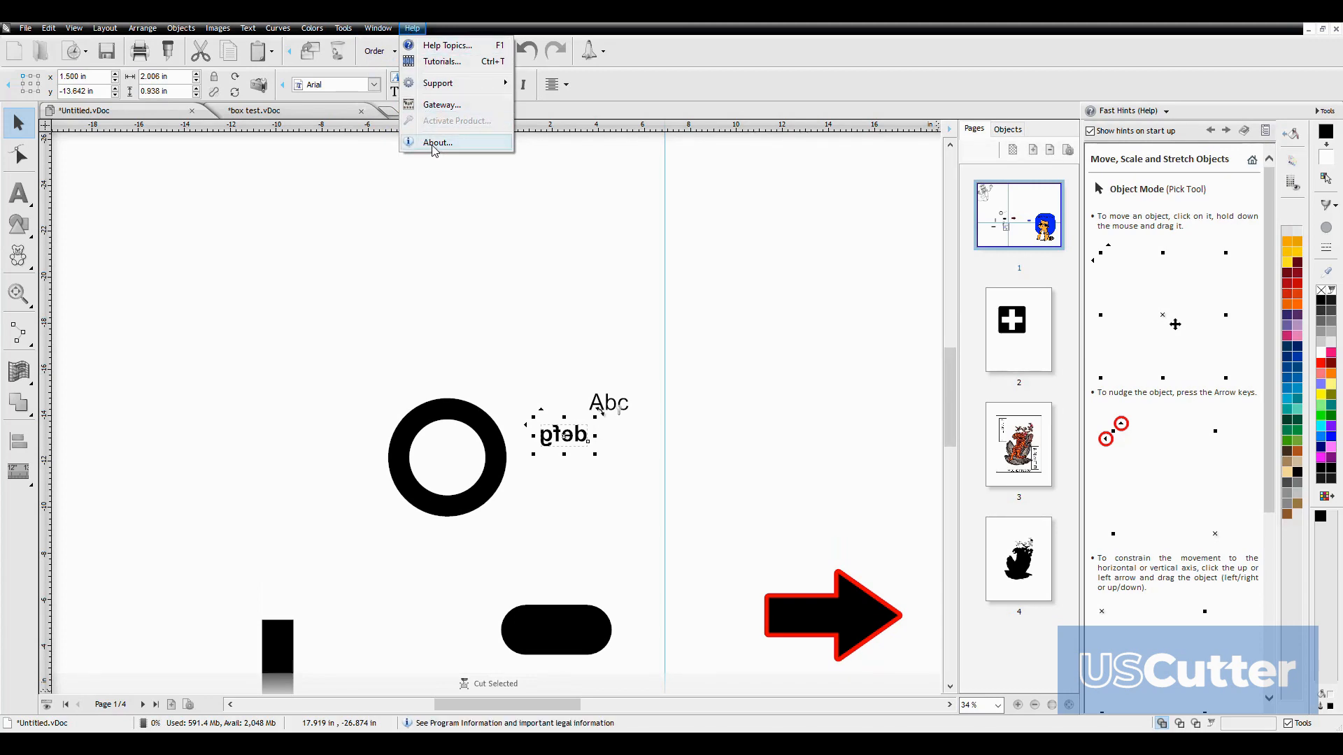
mouse_move(448, 84)
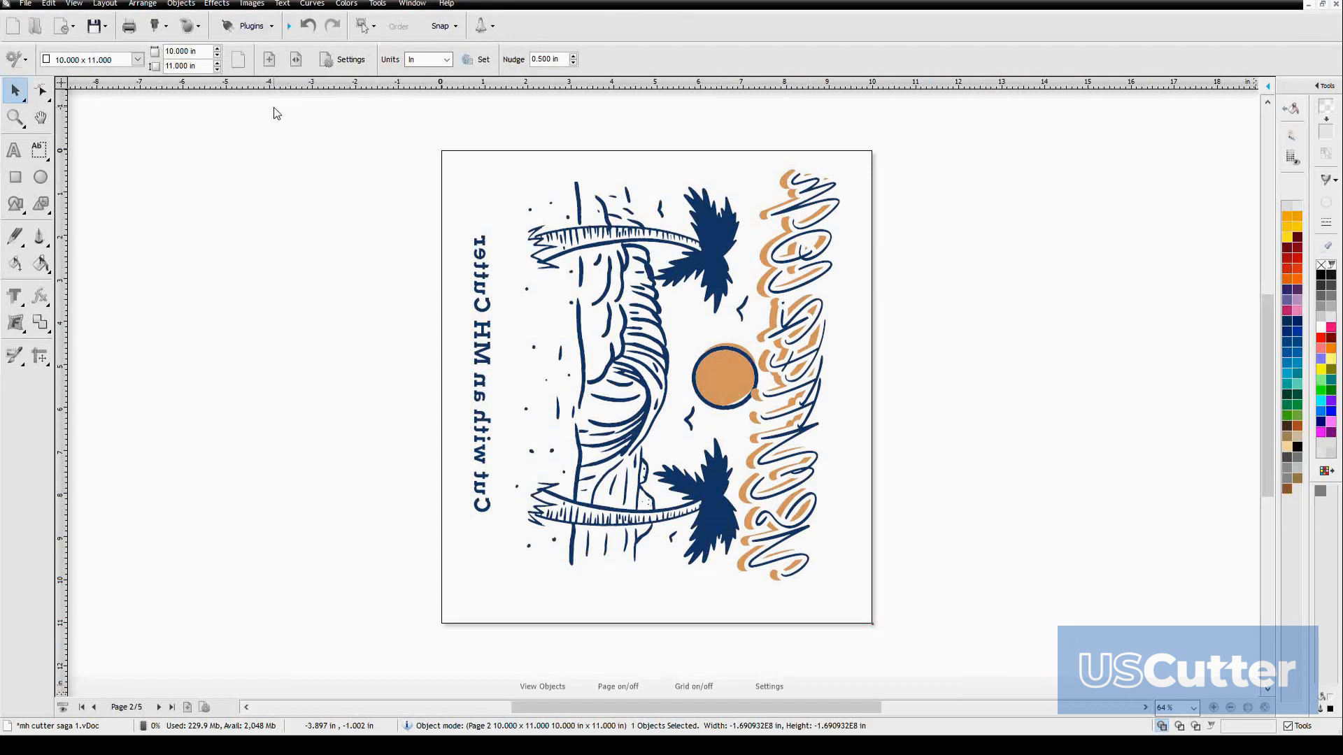
Open the Send to be Cut settings for the whole palm tree design and cancel them
left_click(371, 243)
left_click(157, 31)
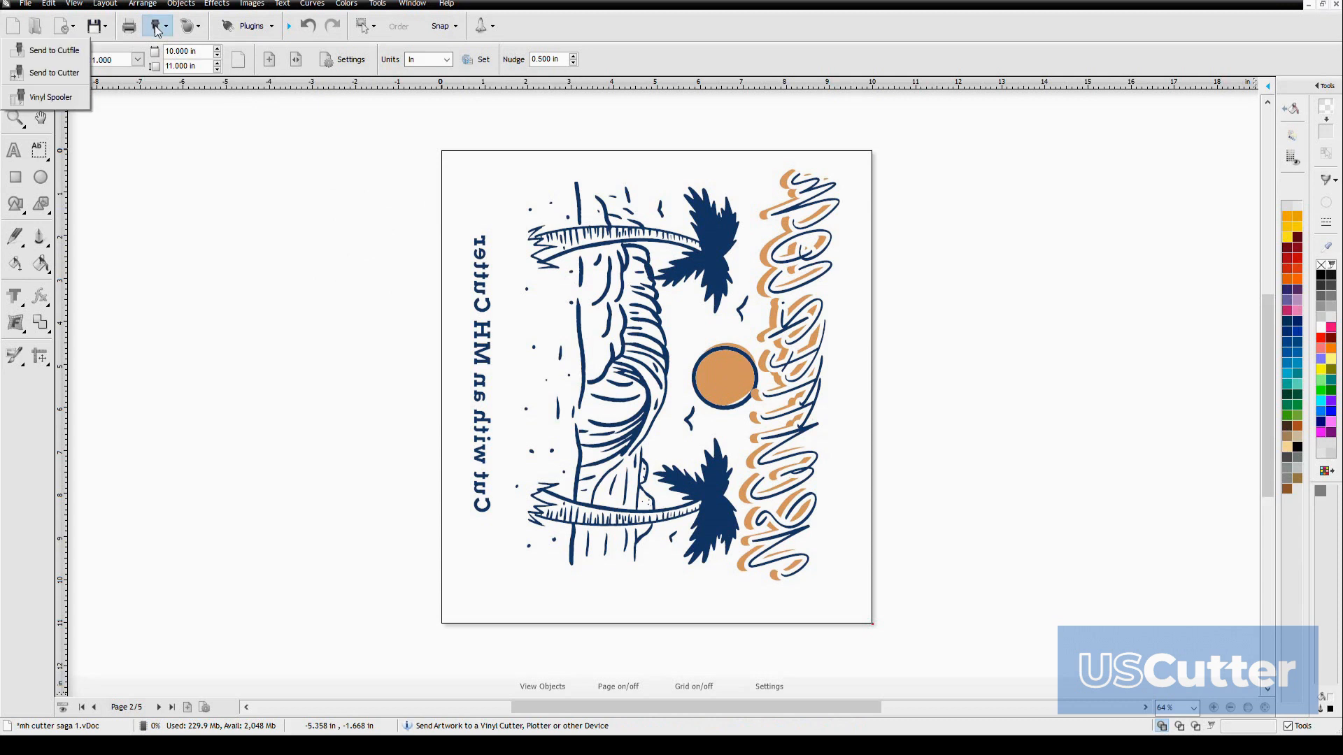
left_click(51, 74)
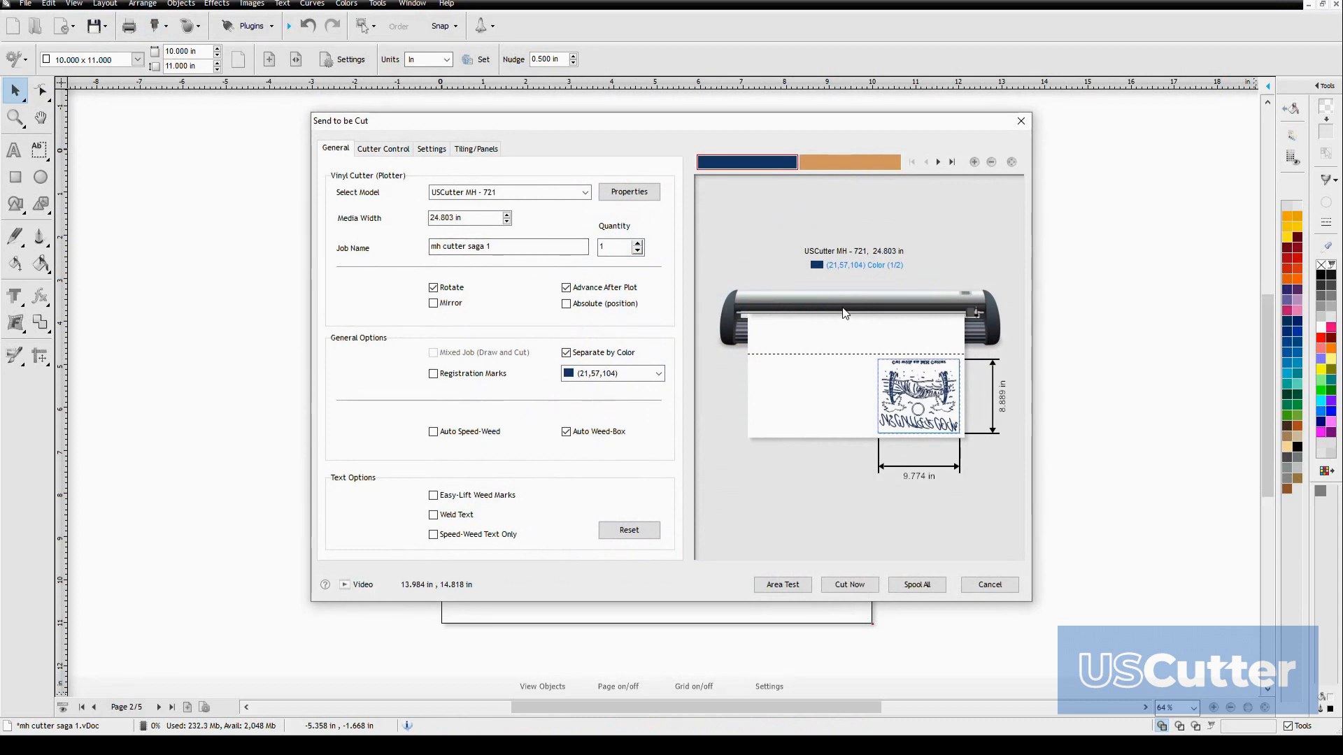
left_click(977, 582)
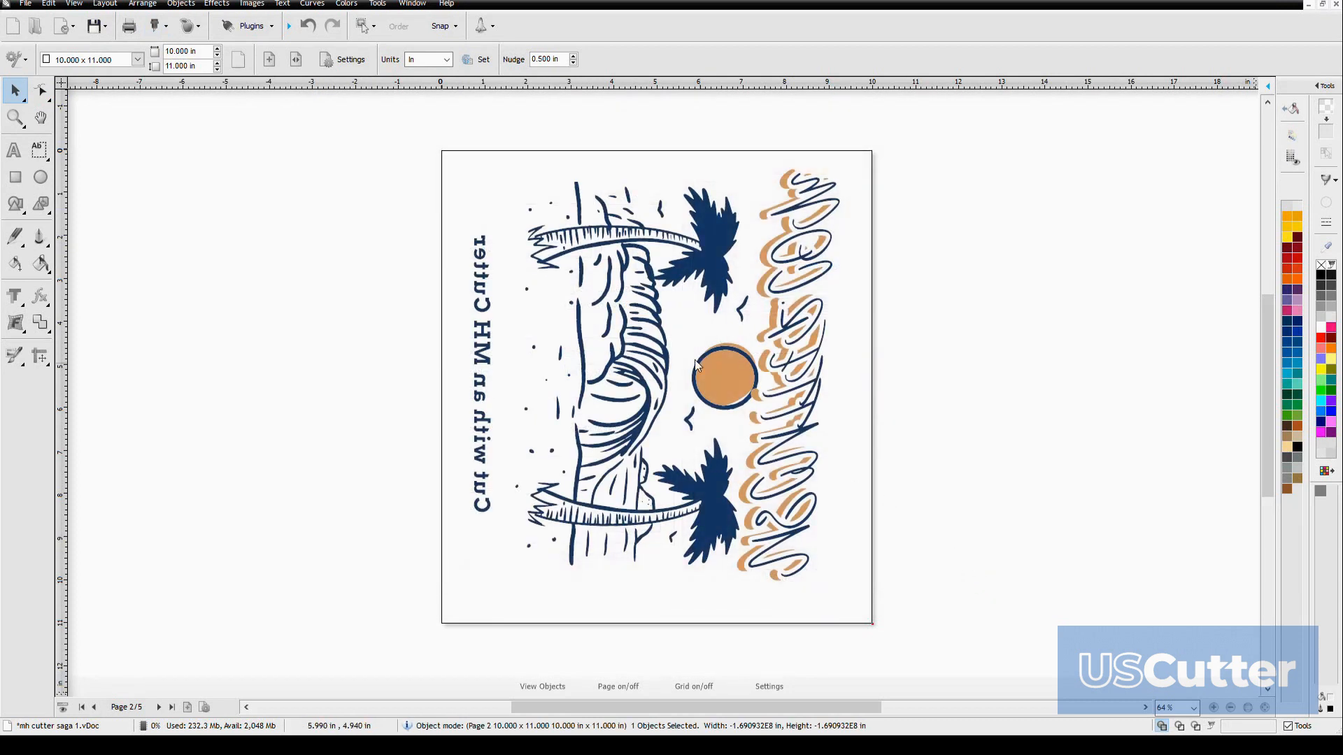
Select only the "Cut with an MH Cutter" text, clear the selection, and send the whole design to the cutter settings
left_click(481, 289)
left_click_drag(435, 198, 509, 558)
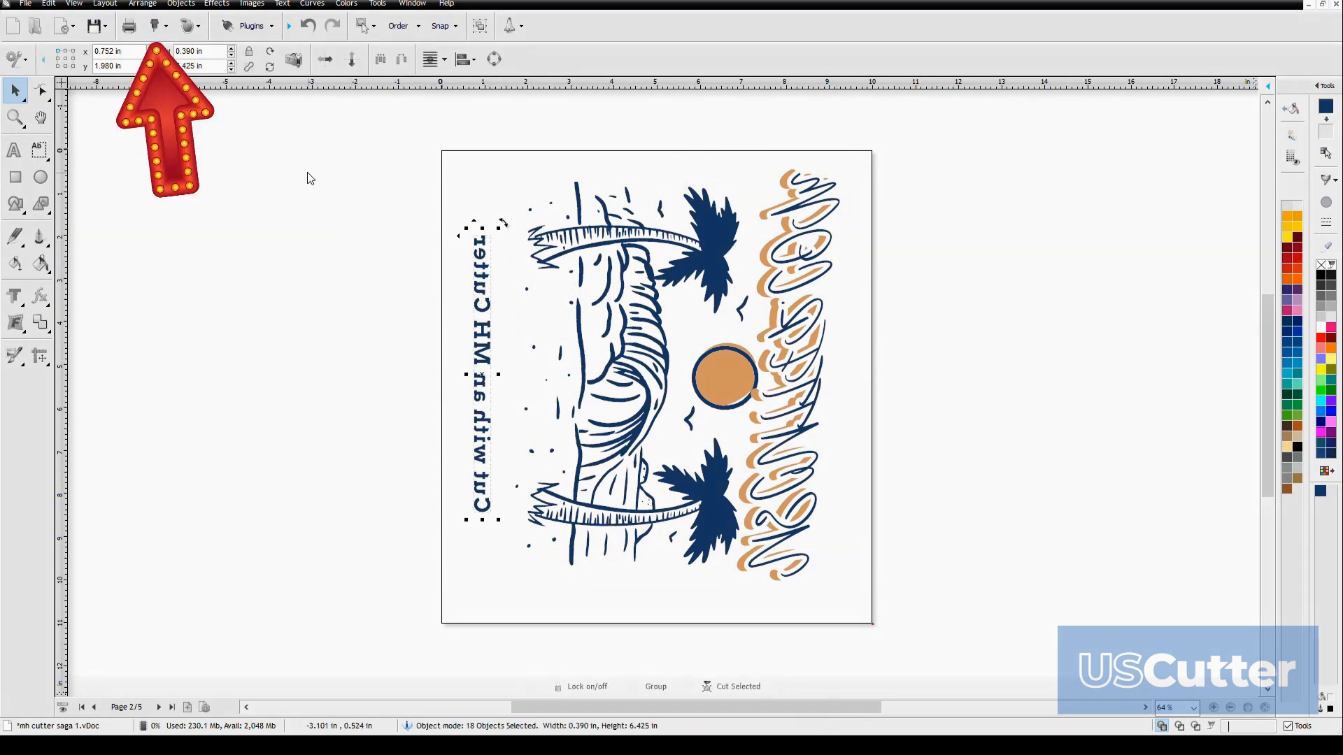
left_click(151, 26)
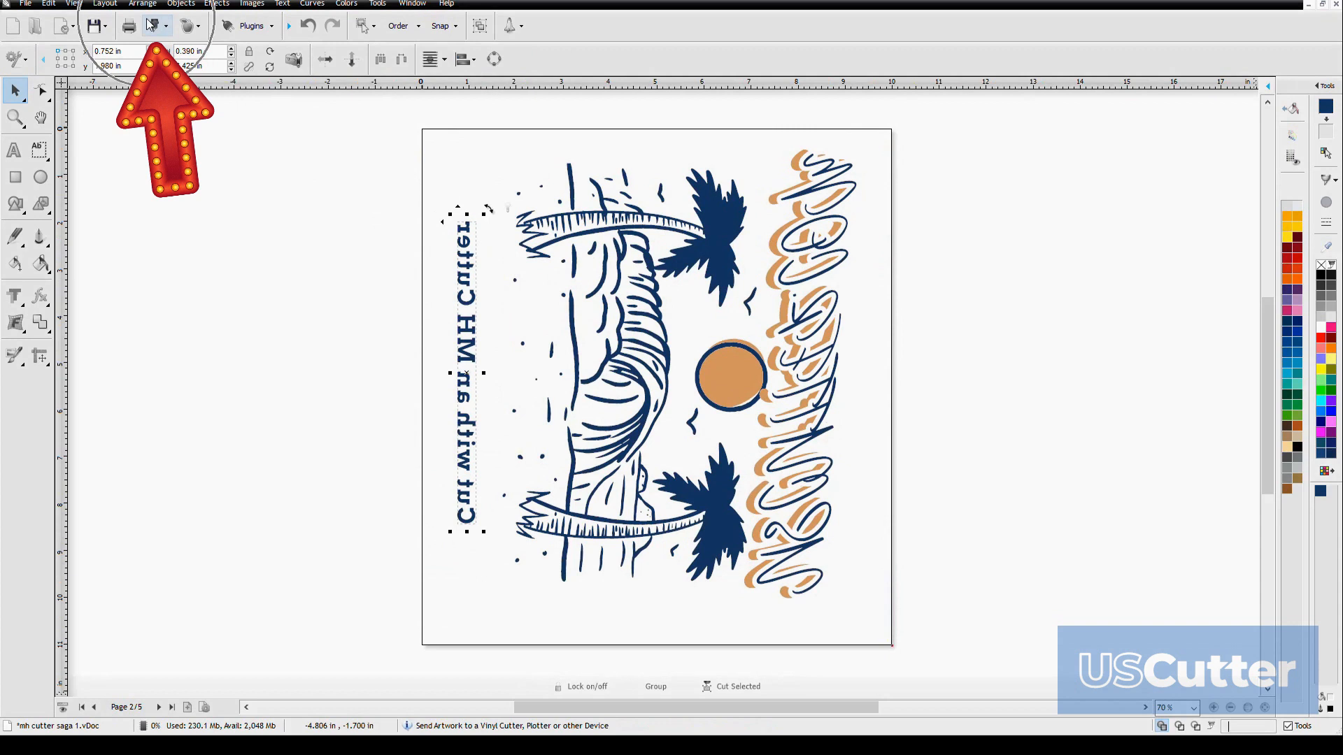
left_click(153, 26)
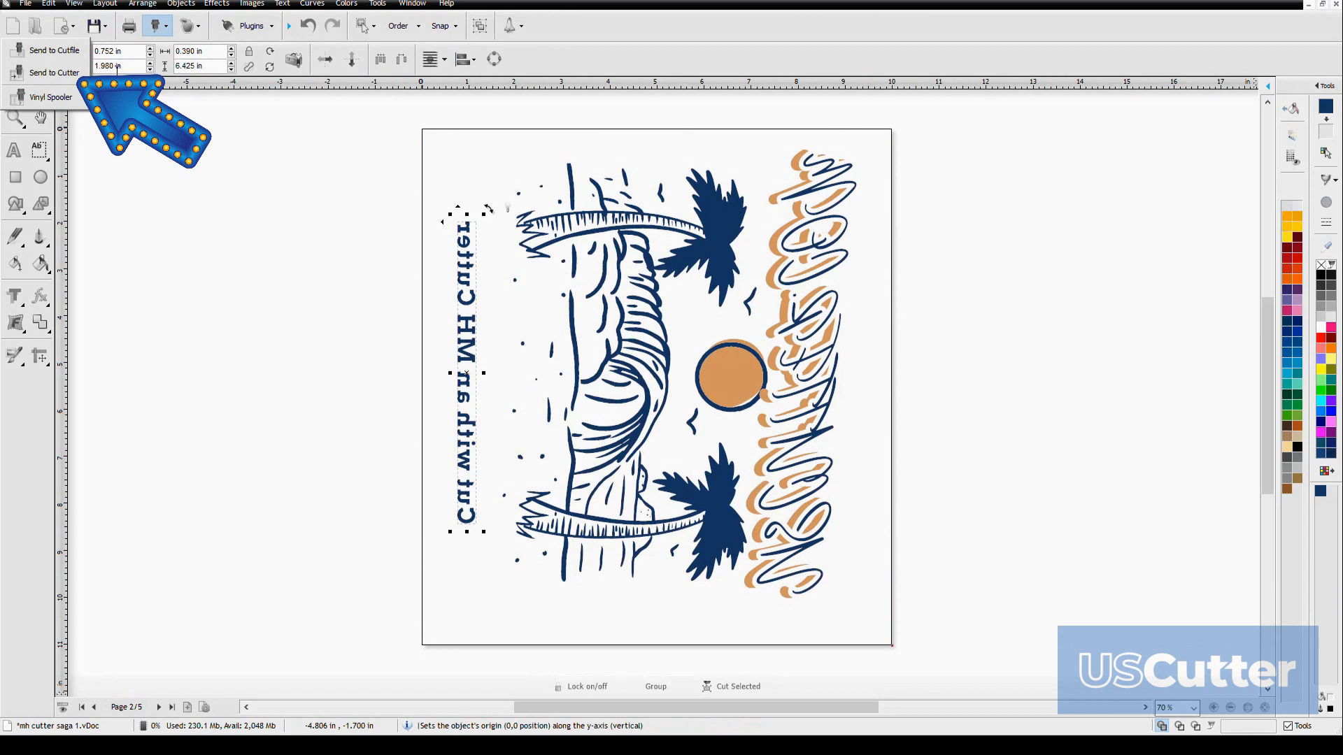
left_click(50, 73)
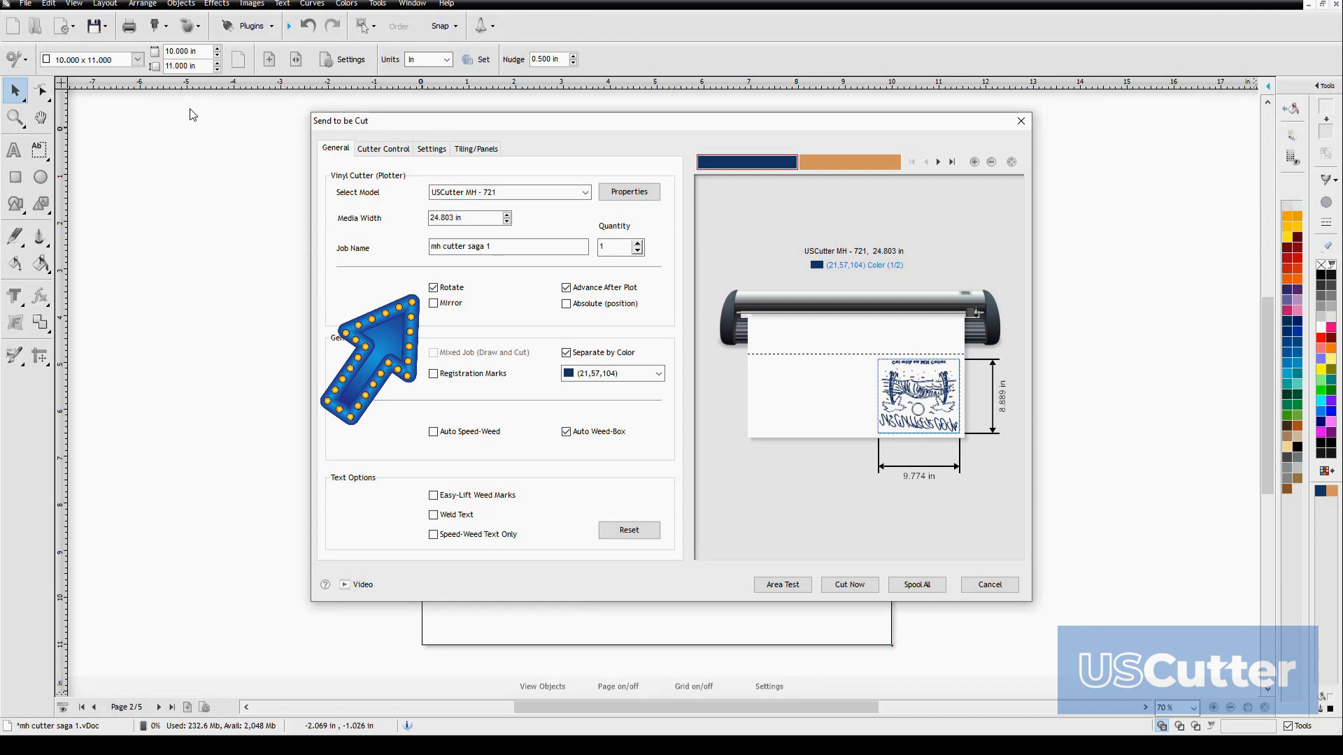
Switch the Rotate option off and back on to compare the design's orientation in the cut preview
left_click(434, 288)
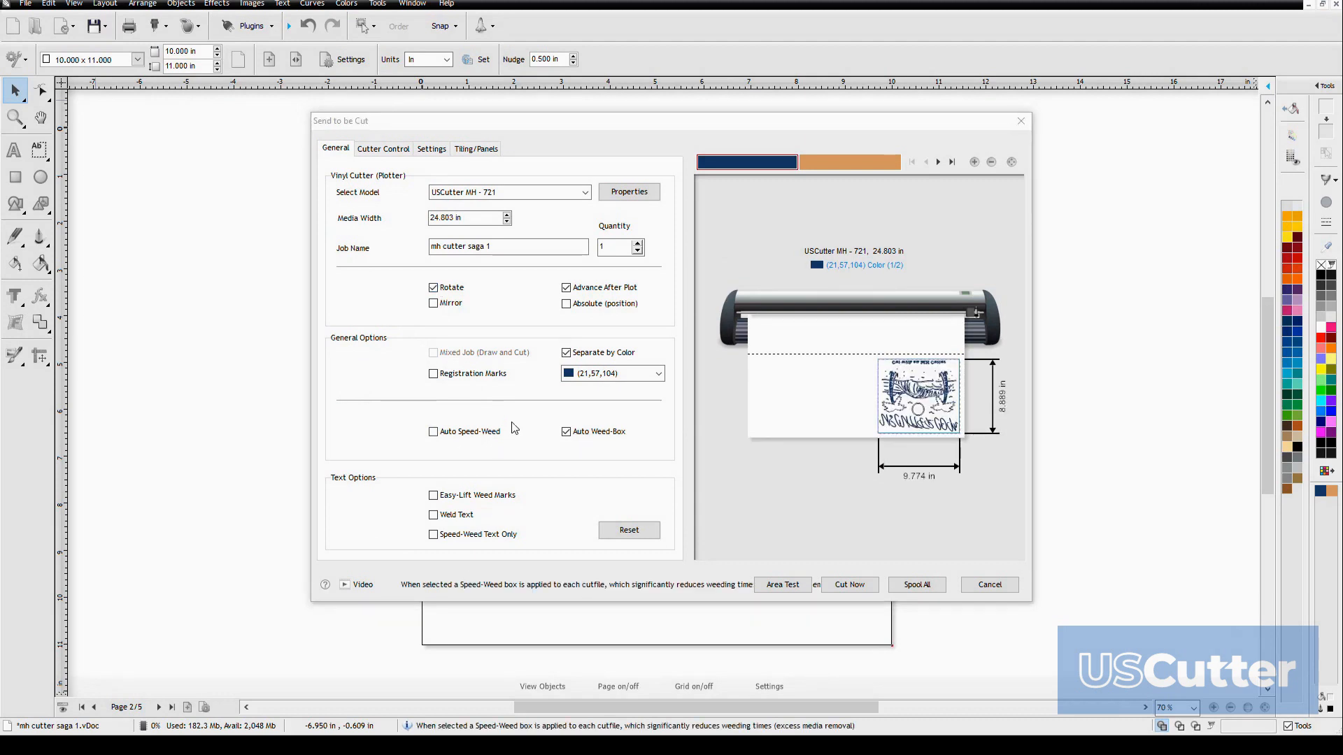
left_click(435, 288)
left_click(436, 286)
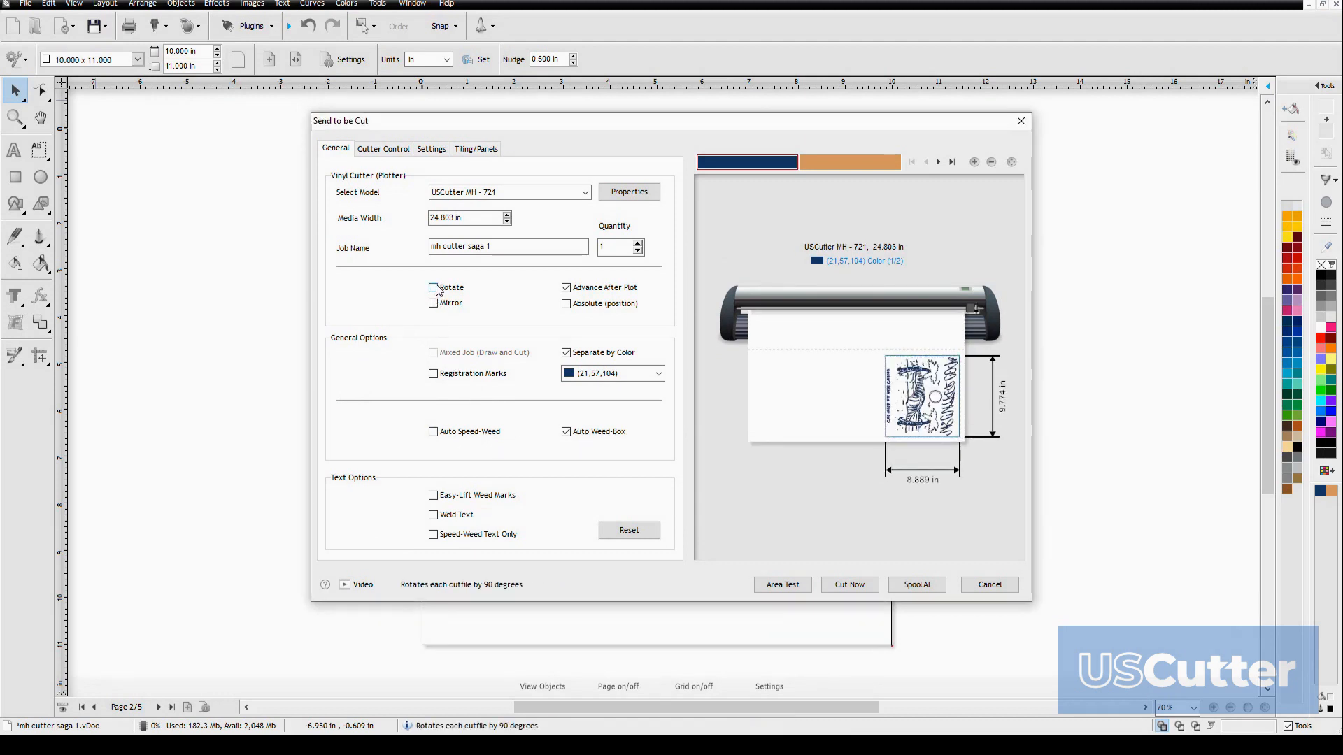
left_click(435, 286)
left_click(438, 289)
left_click(438, 290)
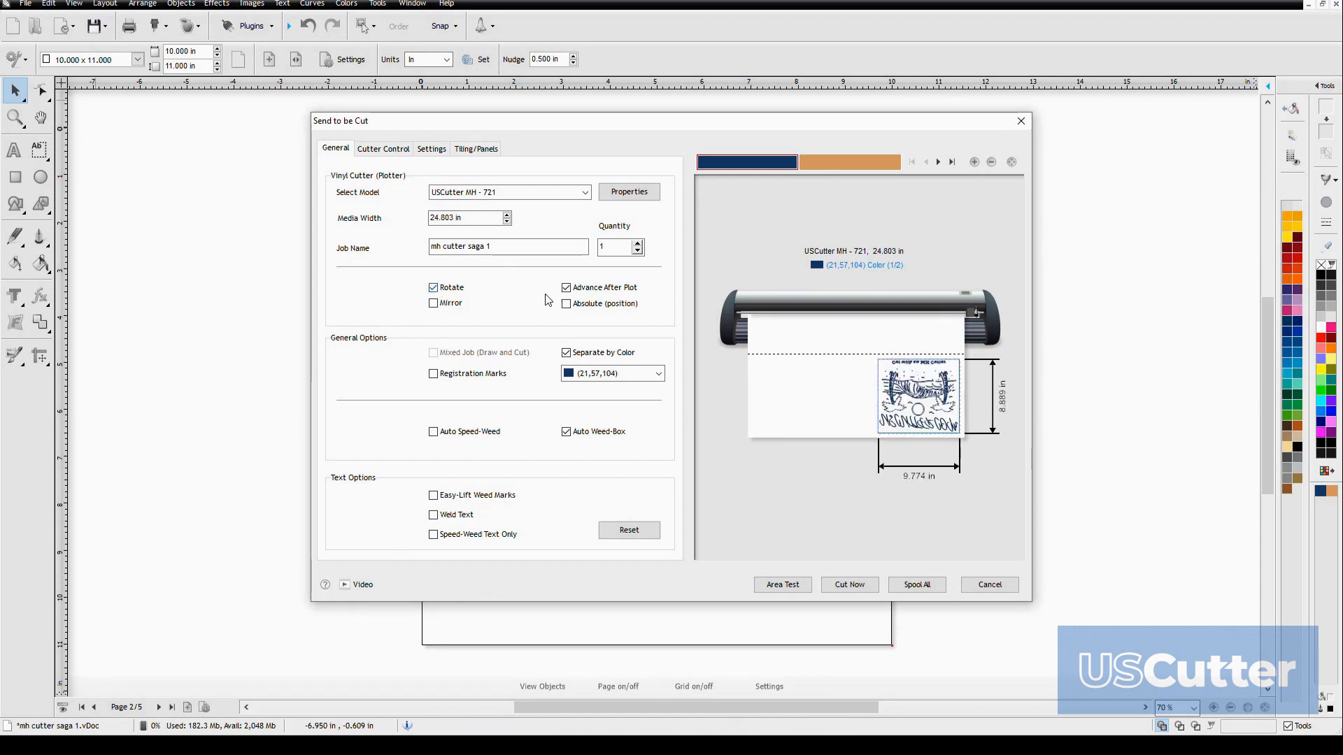
Switch Advance After Plot and Rotate off and back on for the cut job
left_click(568, 289)
left_click(567, 289)
left_click(439, 288)
left_click(439, 288)
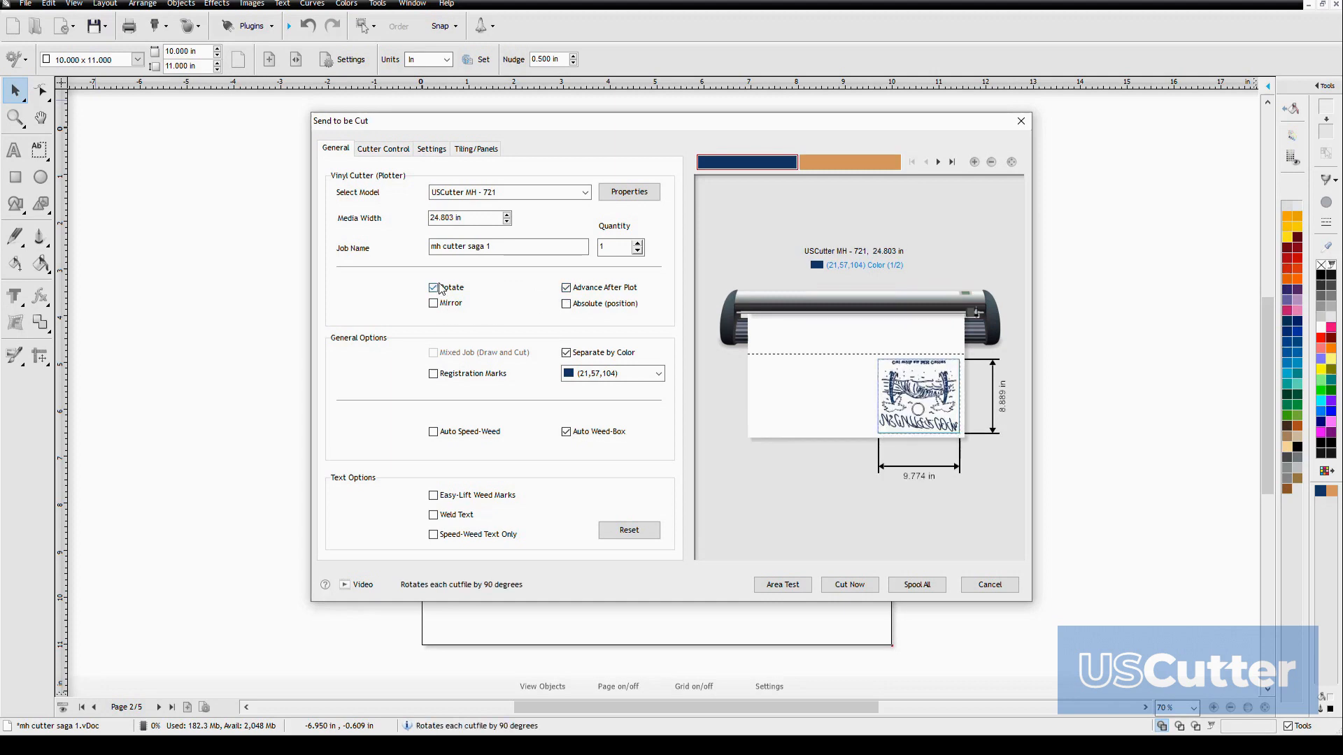
left_click(567, 291)
left_click(567, 289)
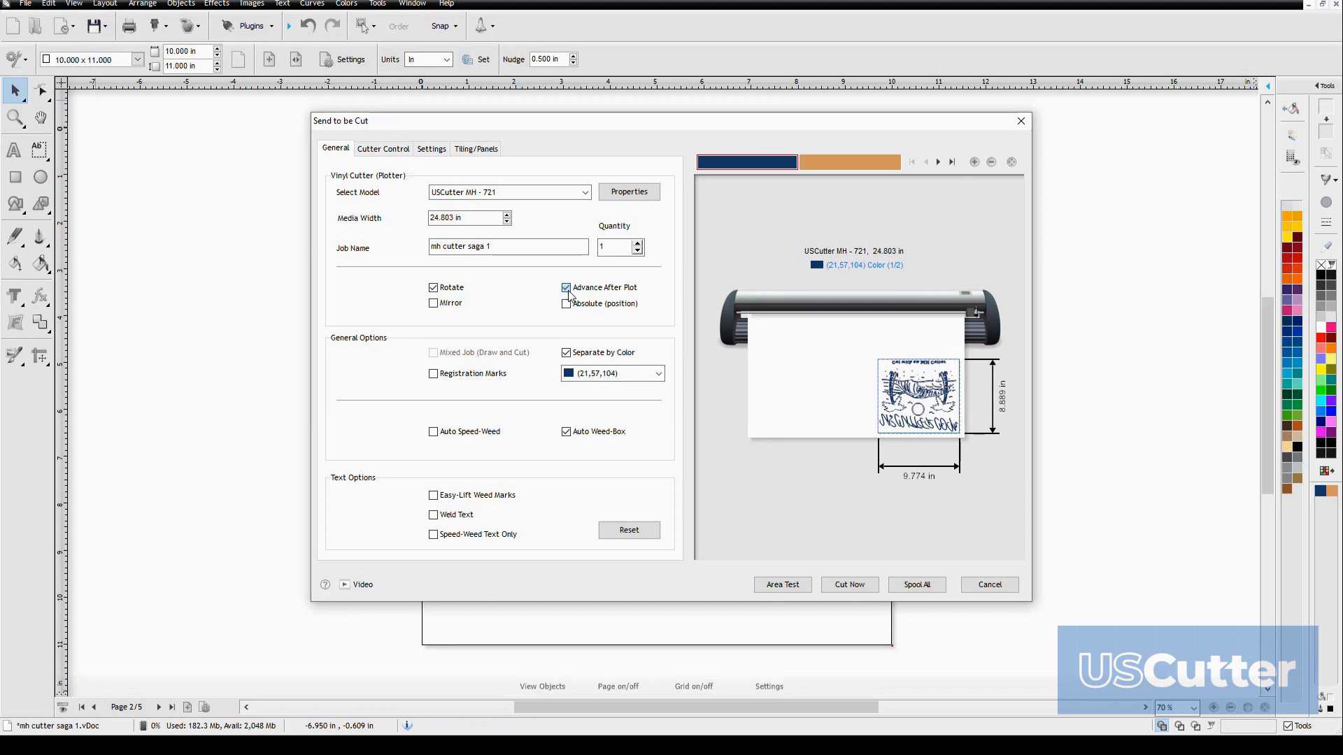
Switch the Mirror option on and off repeatedly to compare the cut preview, leaving it off
left_click(434, 304)
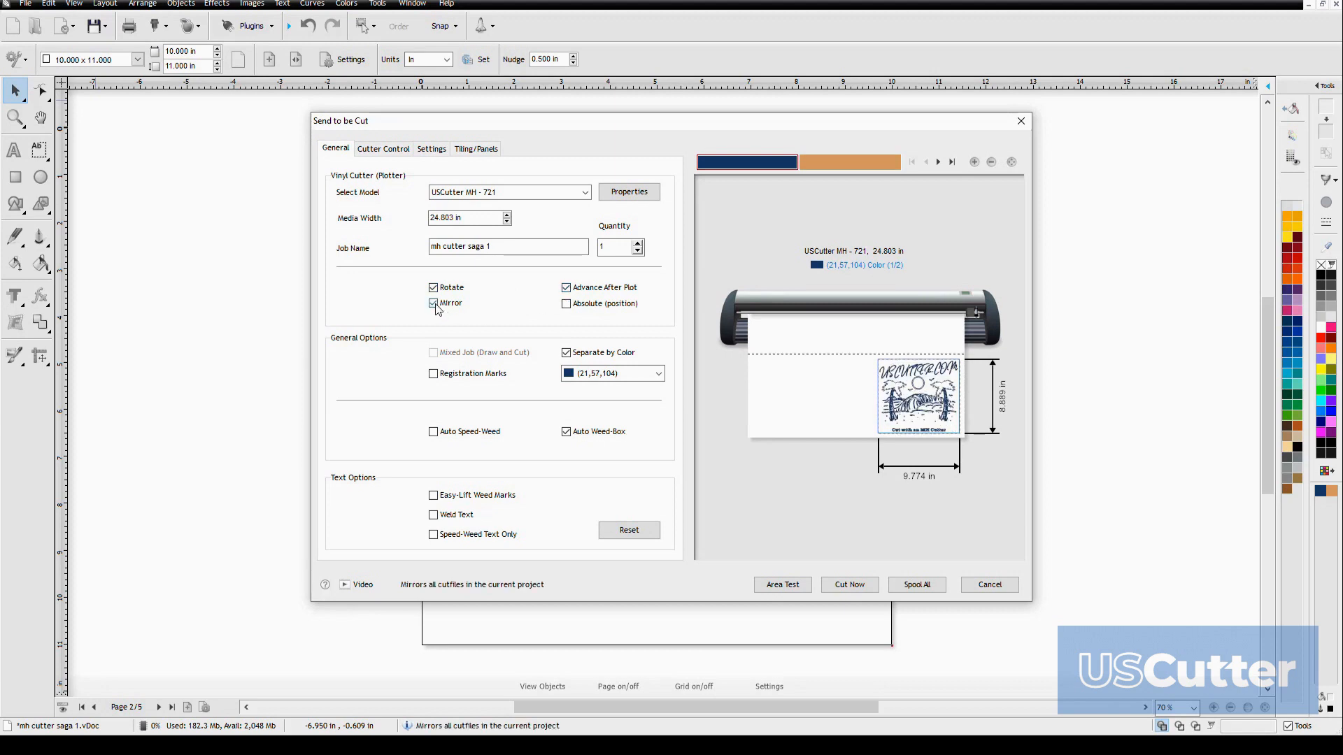
left_click(434, 304)
left_click(434, 305)
left_click(435, 305)
left_click(435, 304)
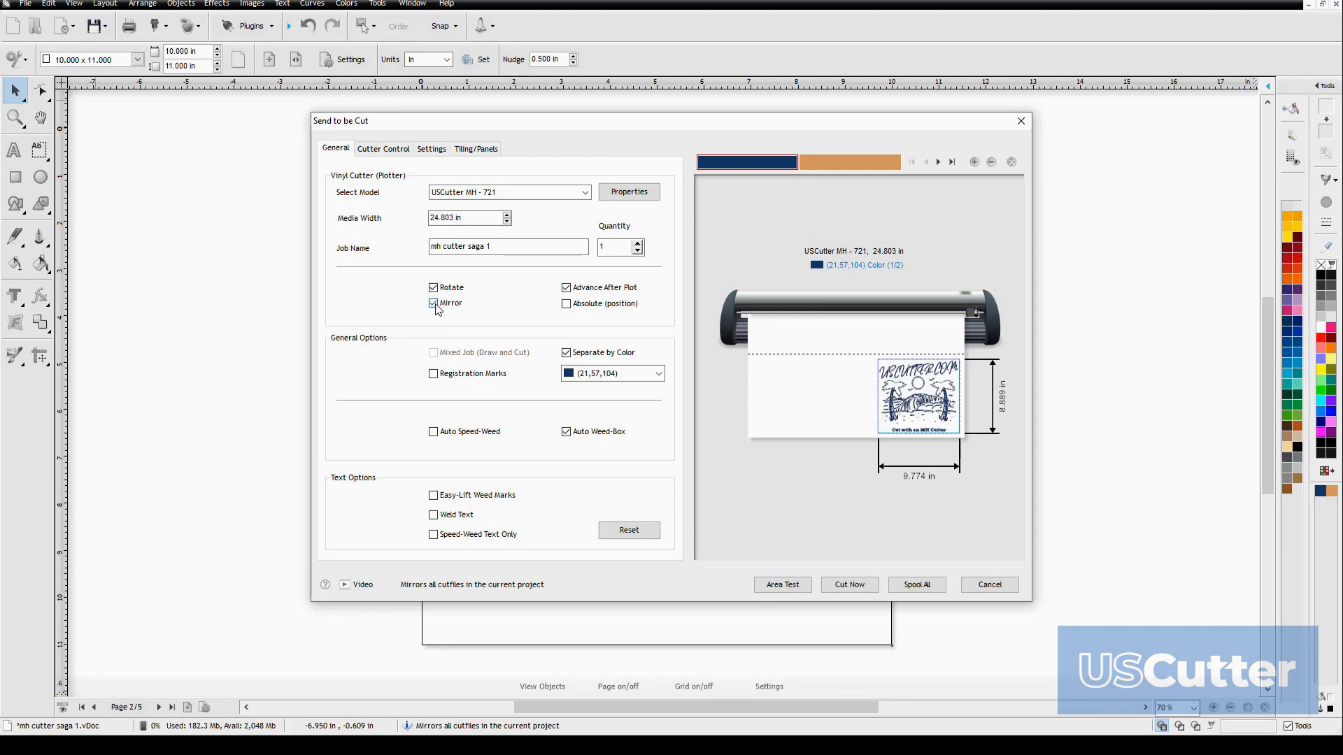
left_click(434, 305)
left_click(435, 306)
left_click(434, 304)
left_click(435, 305)
left_click(434, 304)
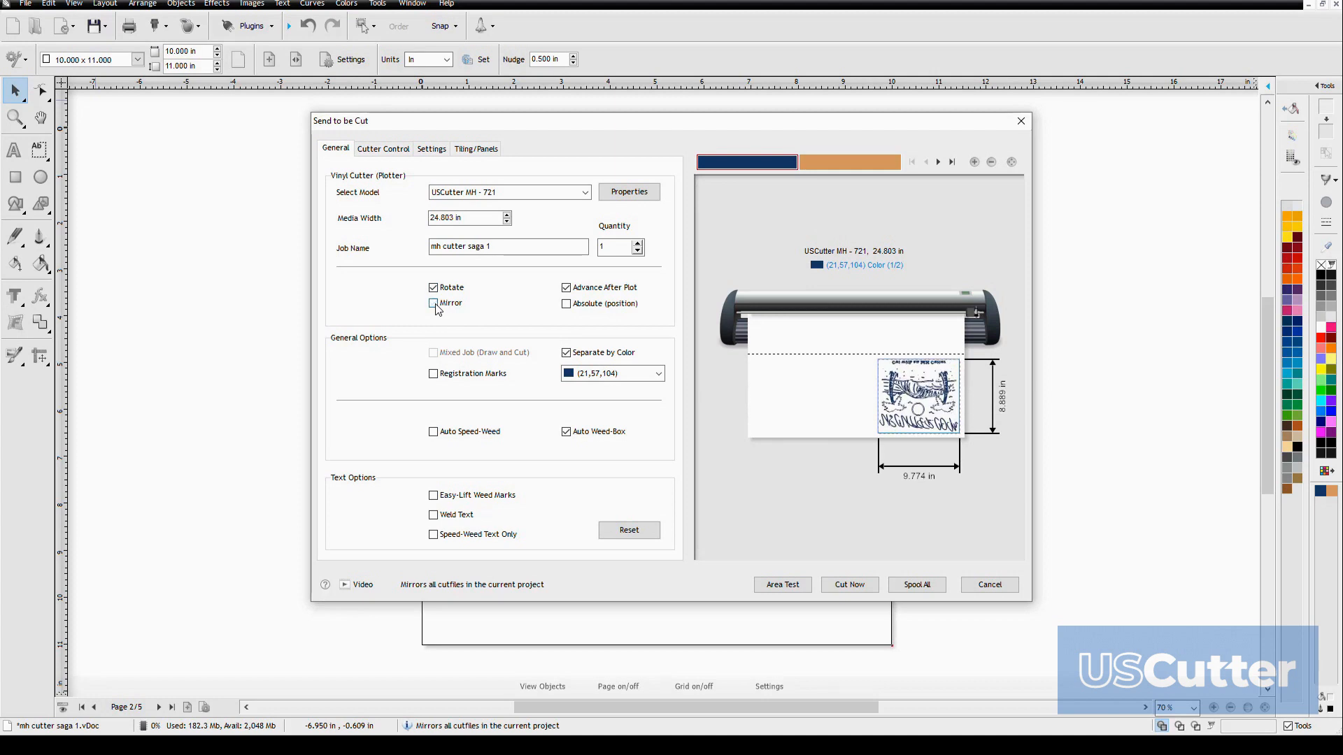
left_click(435, 305)
left_click(435, 304)
left_click(434, 305)
left_click(435, 304)
left_click(435, 304)
left_click(434, 304)
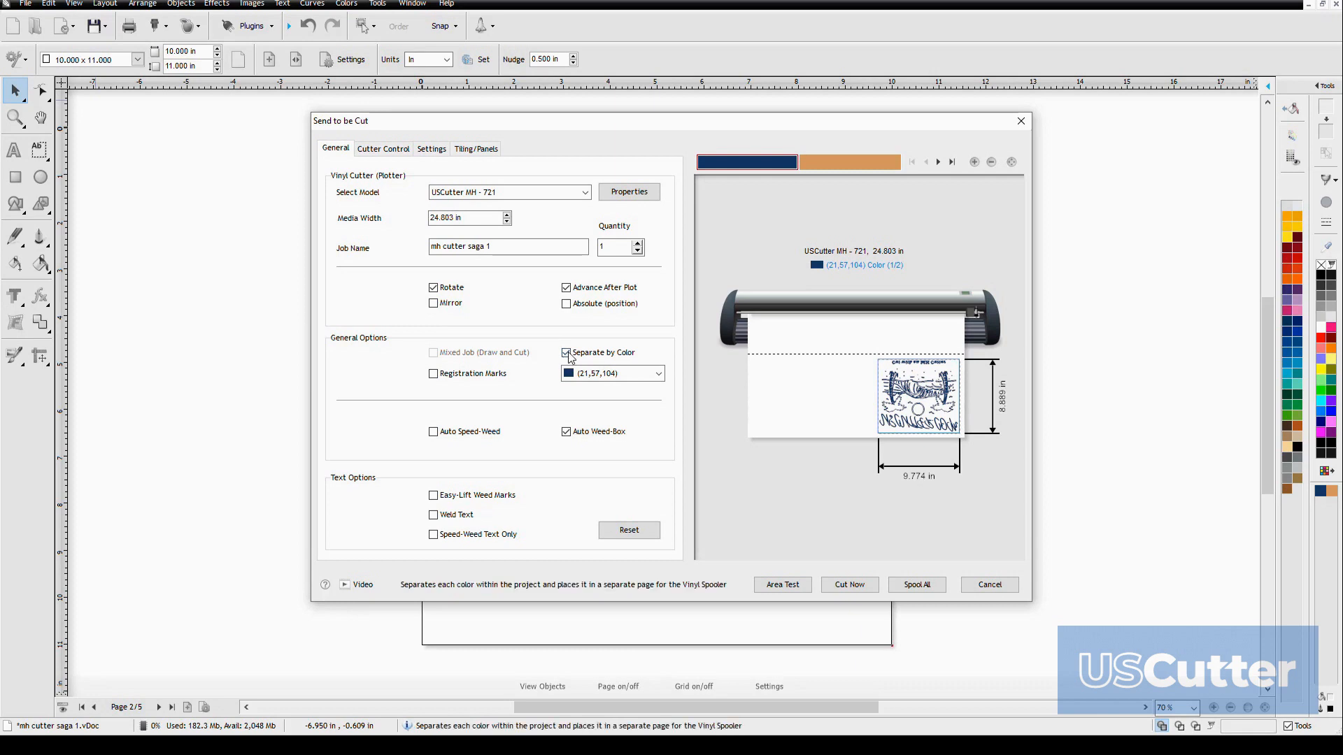
Try the Mixed Job (Draw and Cut) mode with Separate by Color off, and return to separating by color
left_click(567, 353)
left_click(433, 353)
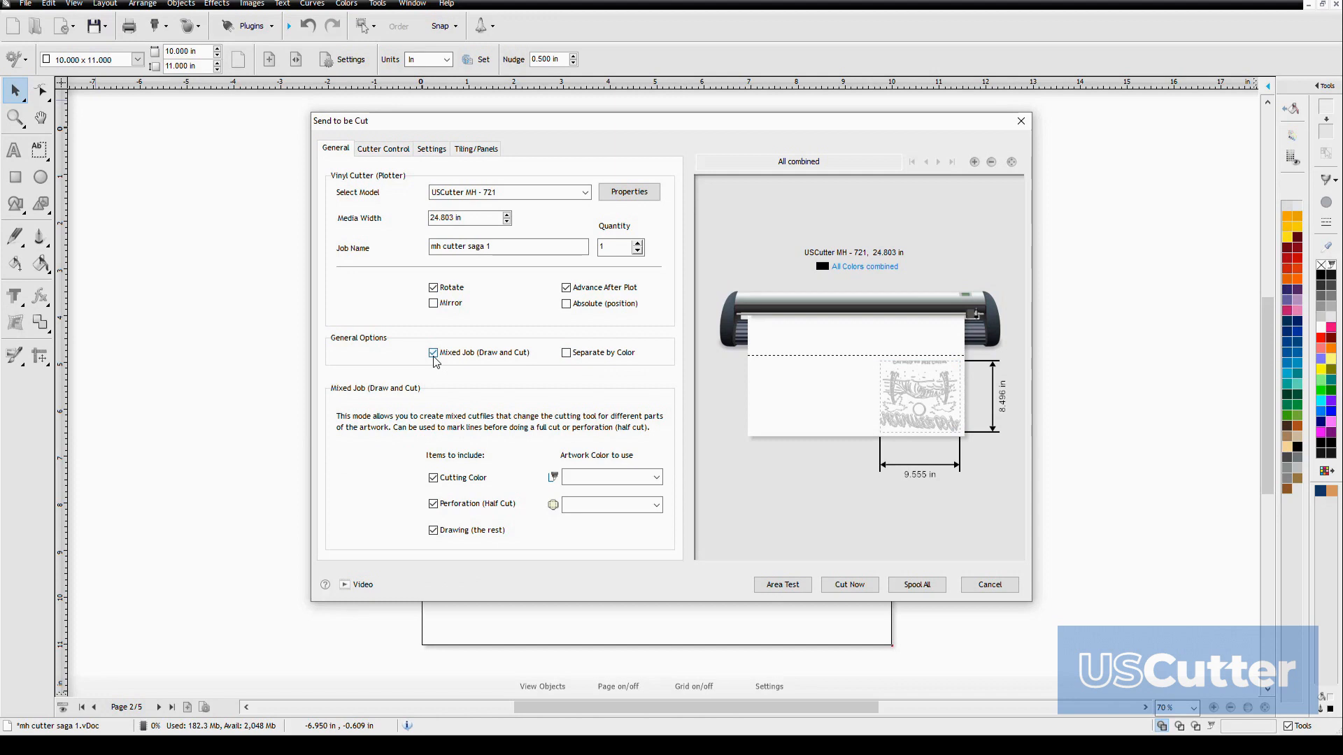
left_click(566, 354)
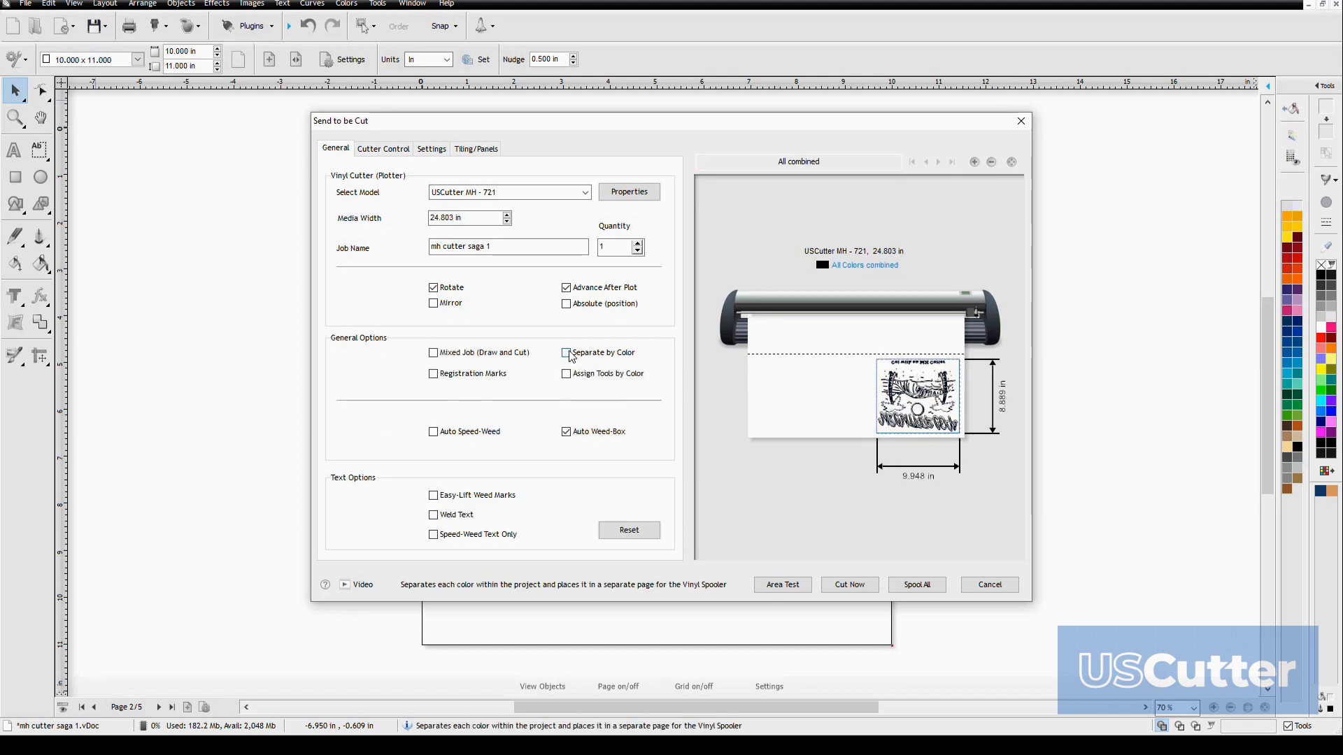
Preview the orange and the dark blue color separations of the cut job
left_click(831, 161)
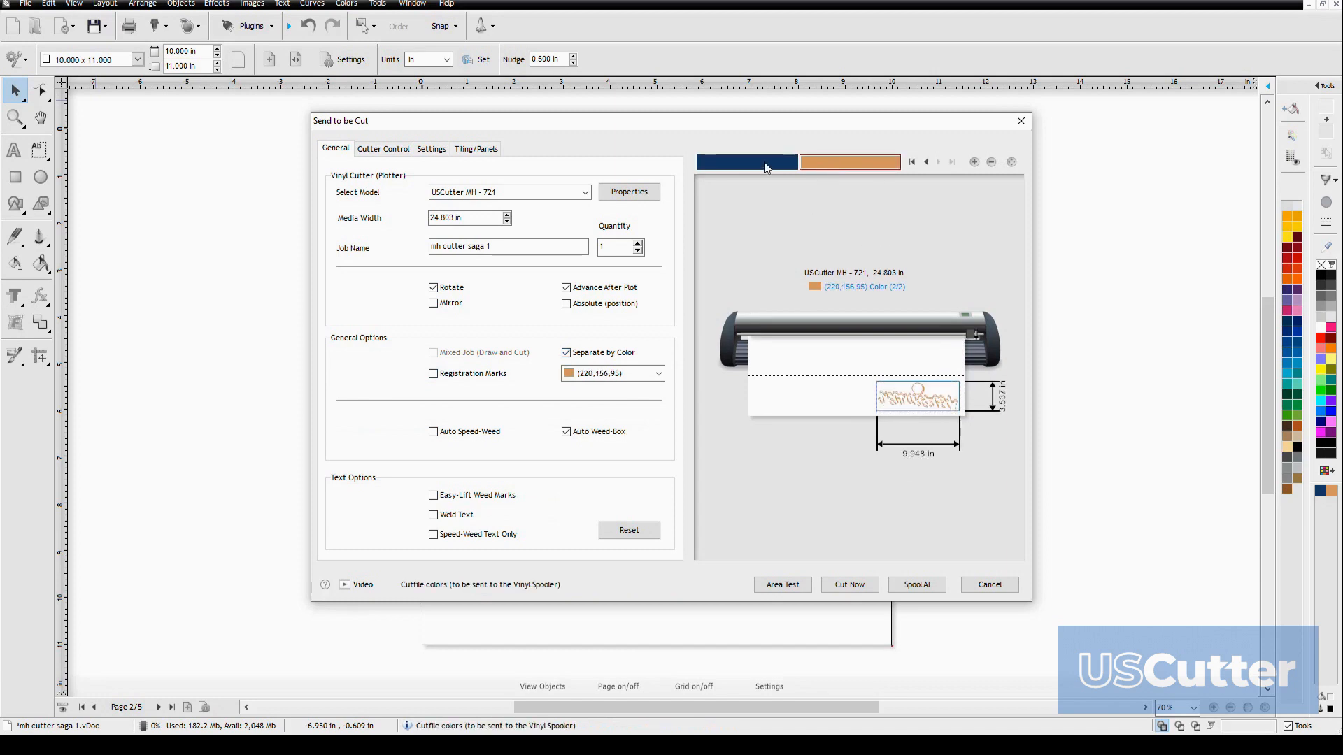
left_click(764, 166)
left_click(829, 167)
left_click(787, 163)
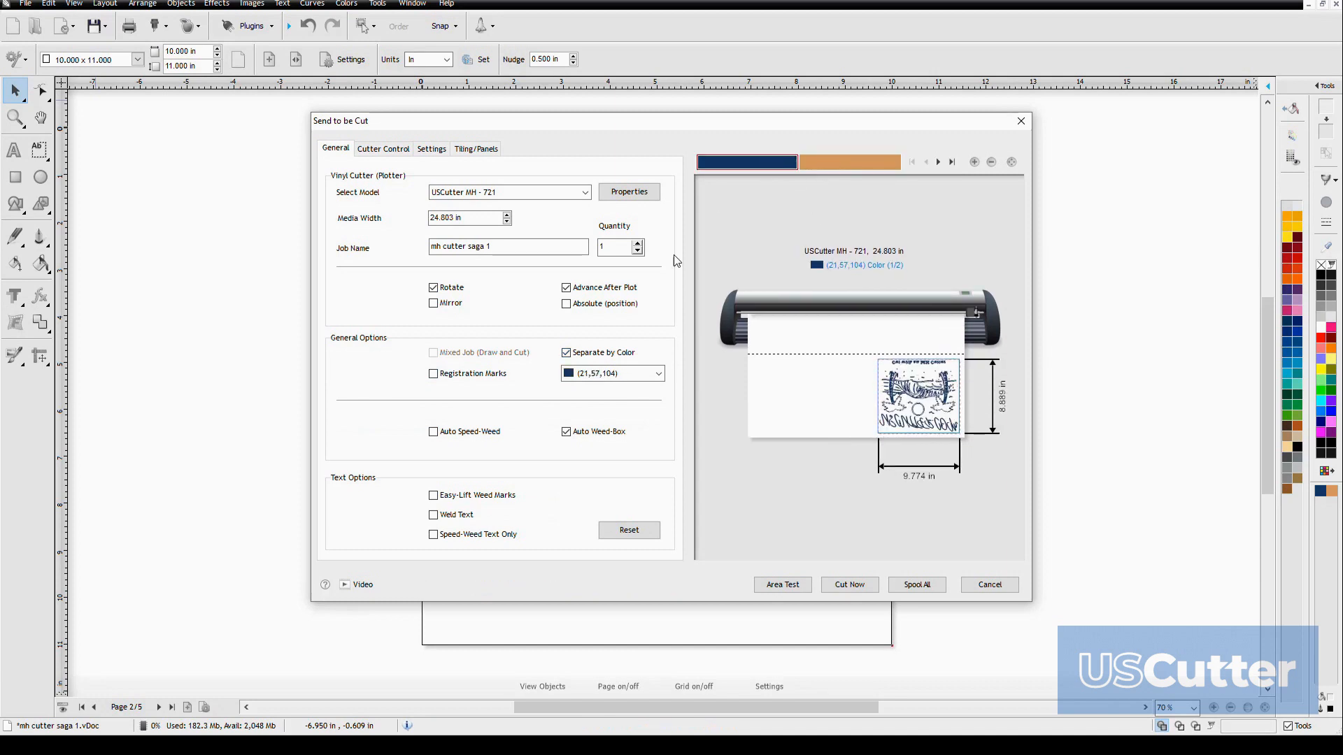
Switch Separate by Color off and back on repeatedly, comparing the blue and orange cut files in the preview
left_click(566, 353)
left_click(568, 354)
left_click(567, 354)
left_click(567, 353)
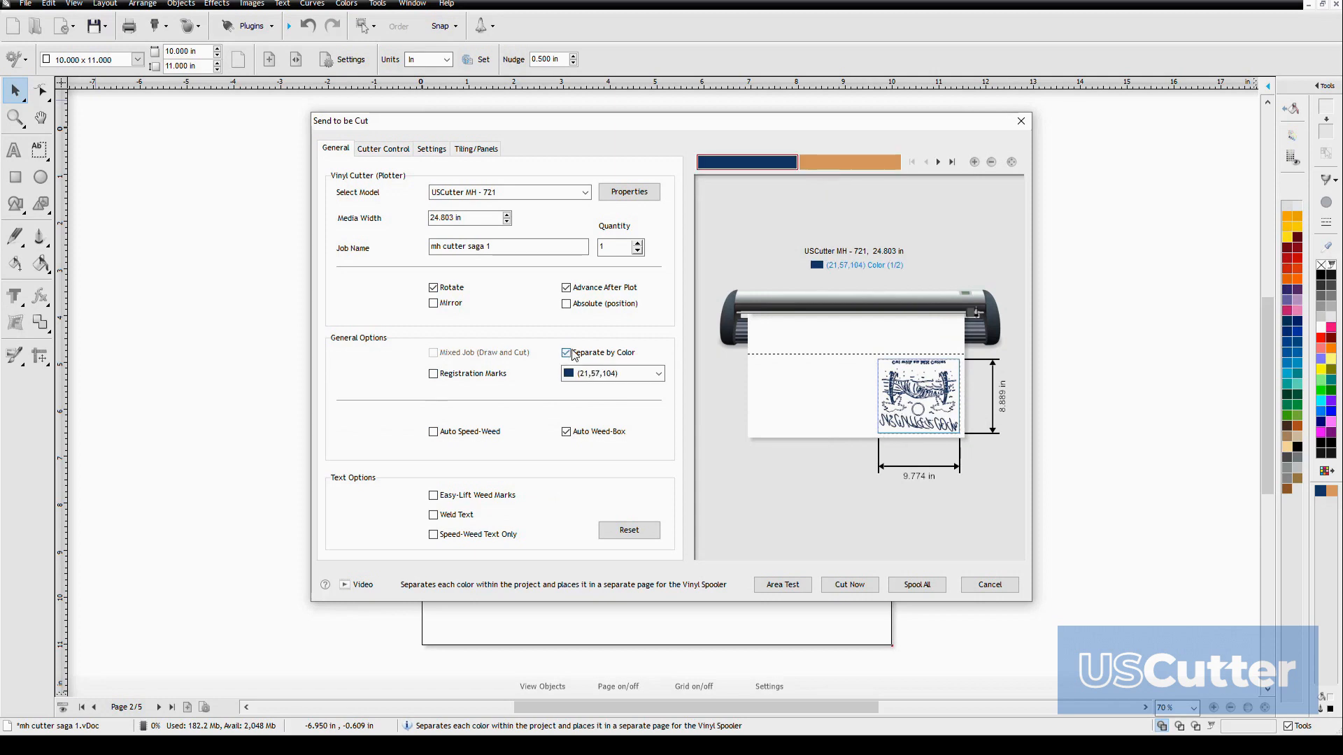
left_click(823, 171)
left_click(769, 163)
left_click(829, 170)
left_click(773, 163)
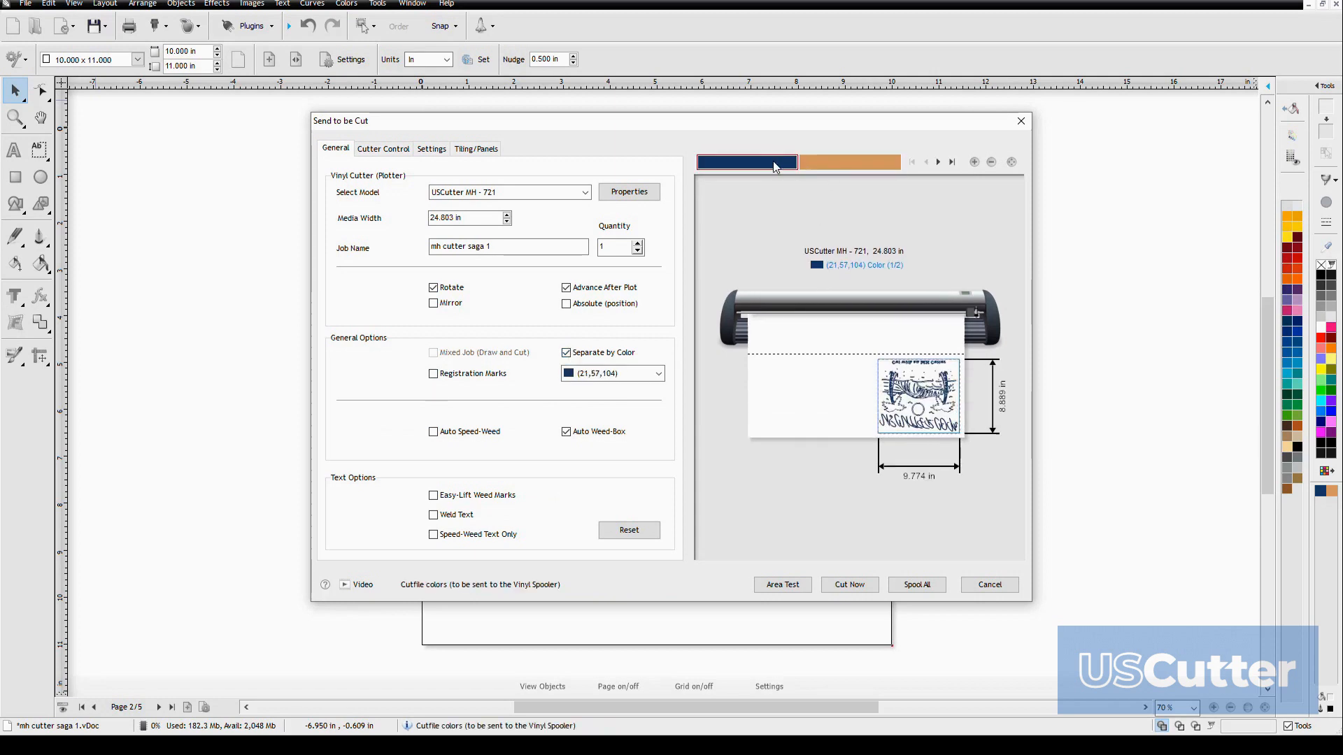
left_click(567, 353)
left_click(567, 353)
left_click(829, 169)
left_click(775, 163)
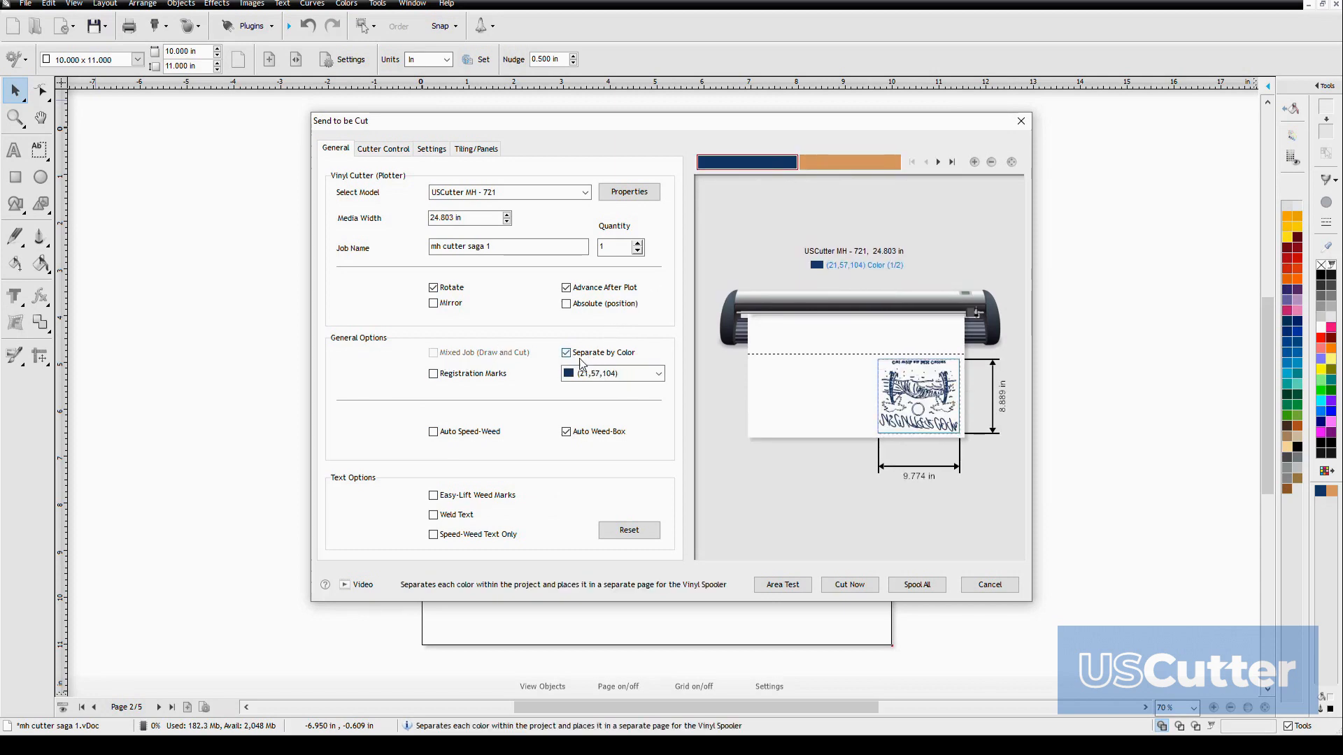
Turn off Separate by Color, briefly try Mixed Job (Draw and Cut), and enable Assign Tools by Color
left_click(567, 354)
left_click(434, 353)
left_click(434, 353)
left_click(566, 374)
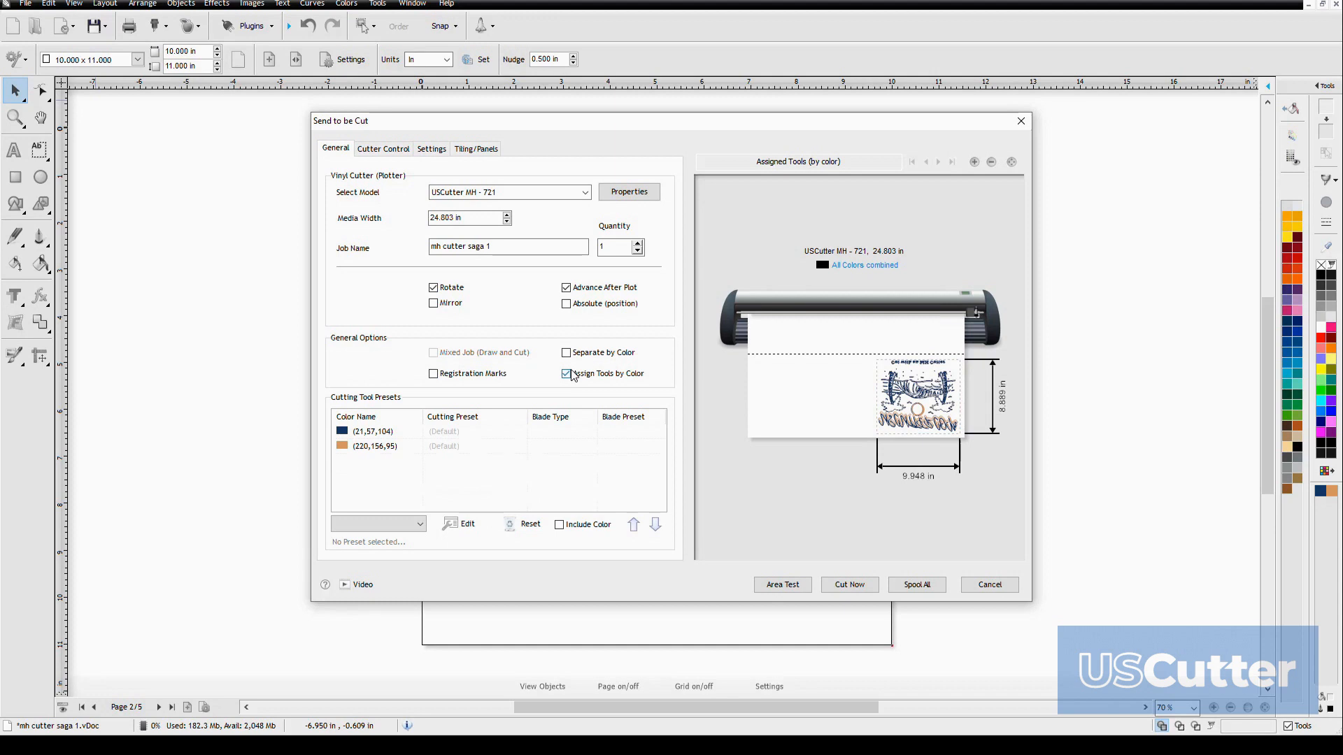
Turn off Assign Tools by Color, and switch Registration Marks on and off repeatedly to compare the cut preview with and without them
left_click(568, 374)
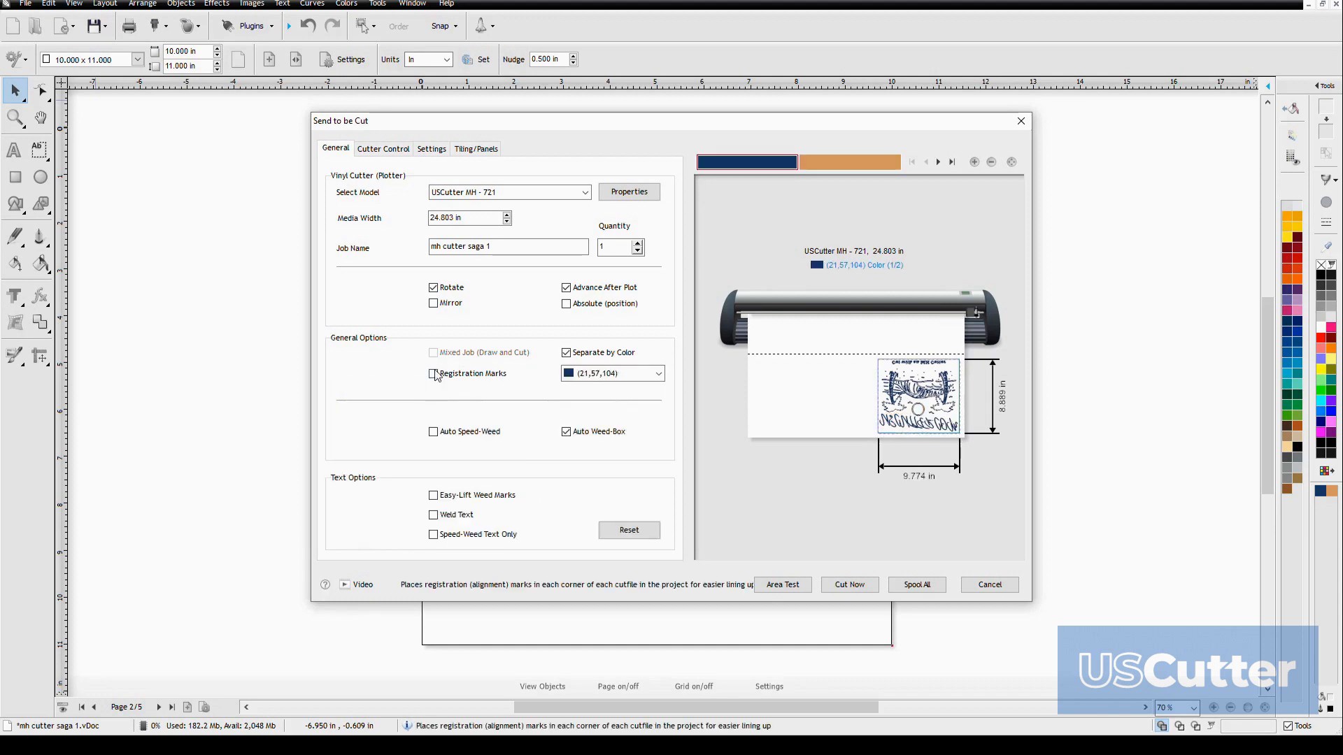
left_click(435, 376)
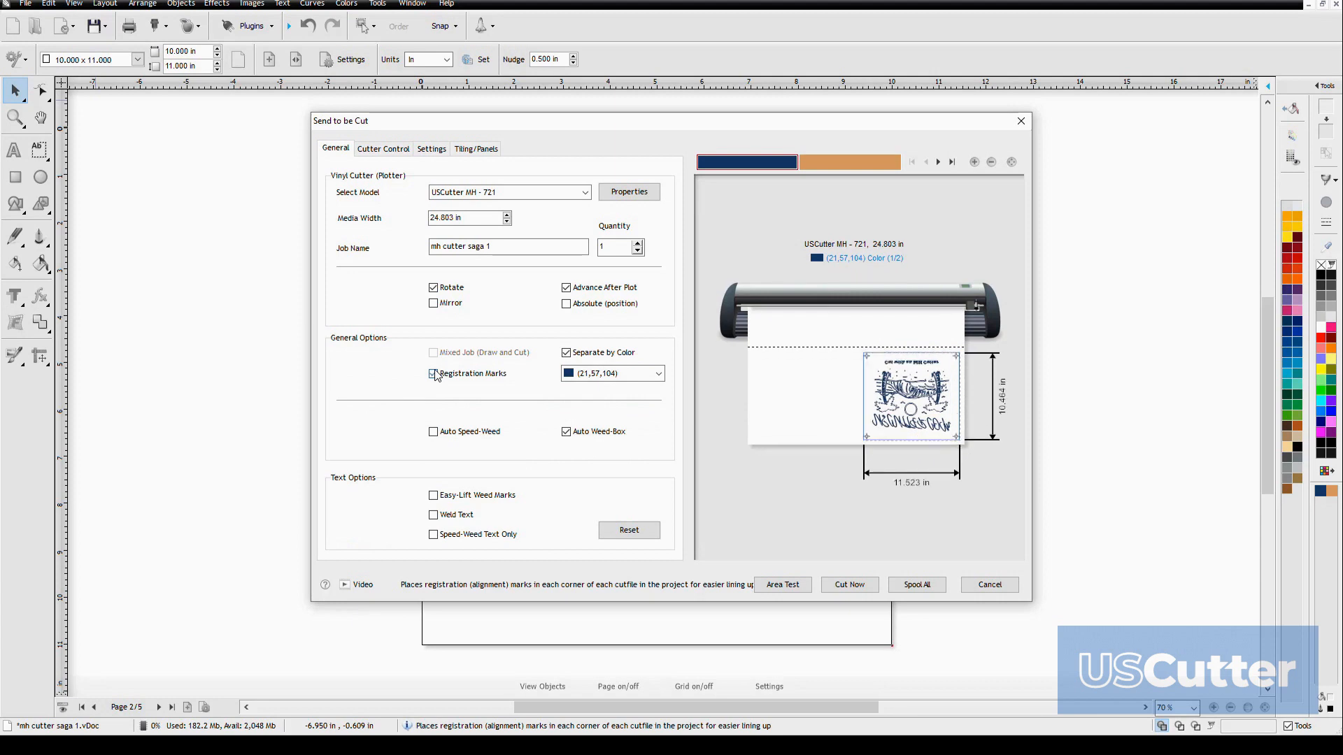
left_click(435, 375)
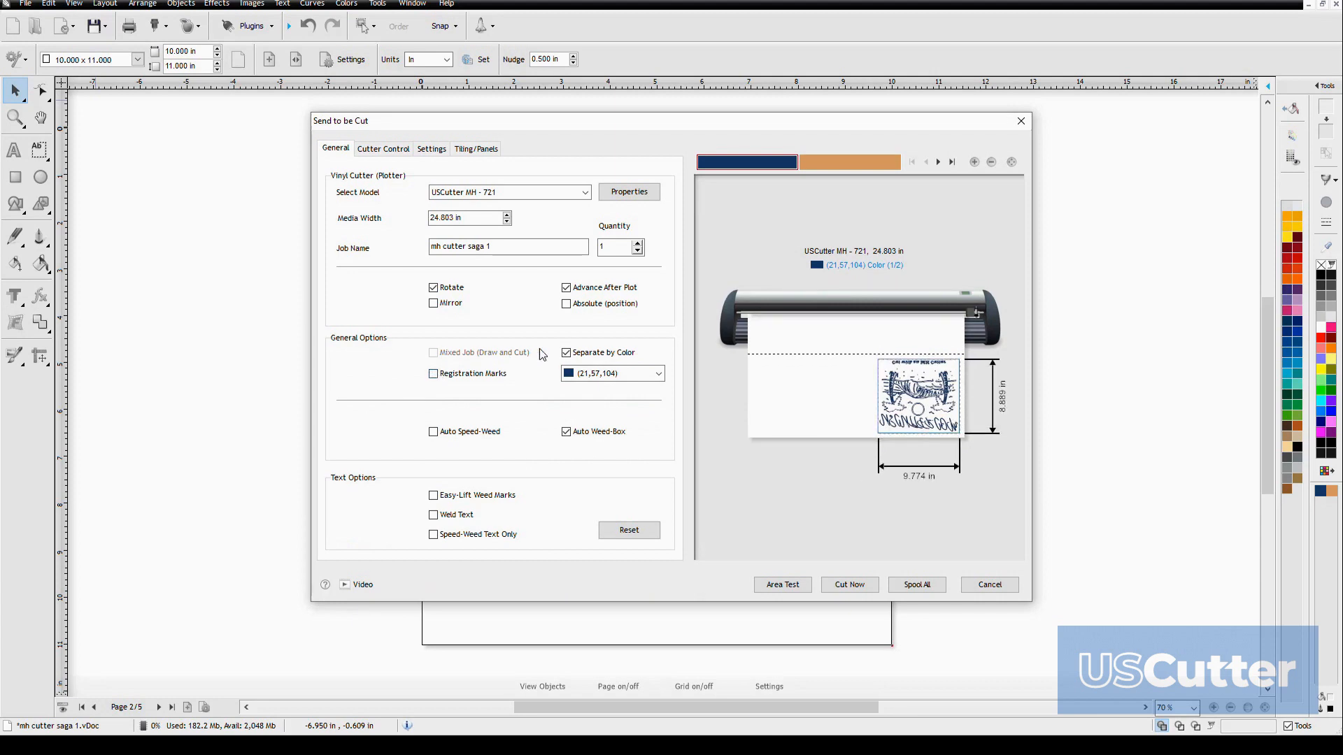
left_click(435, 376)
left_click(435, 376)
left_click(435, 375)
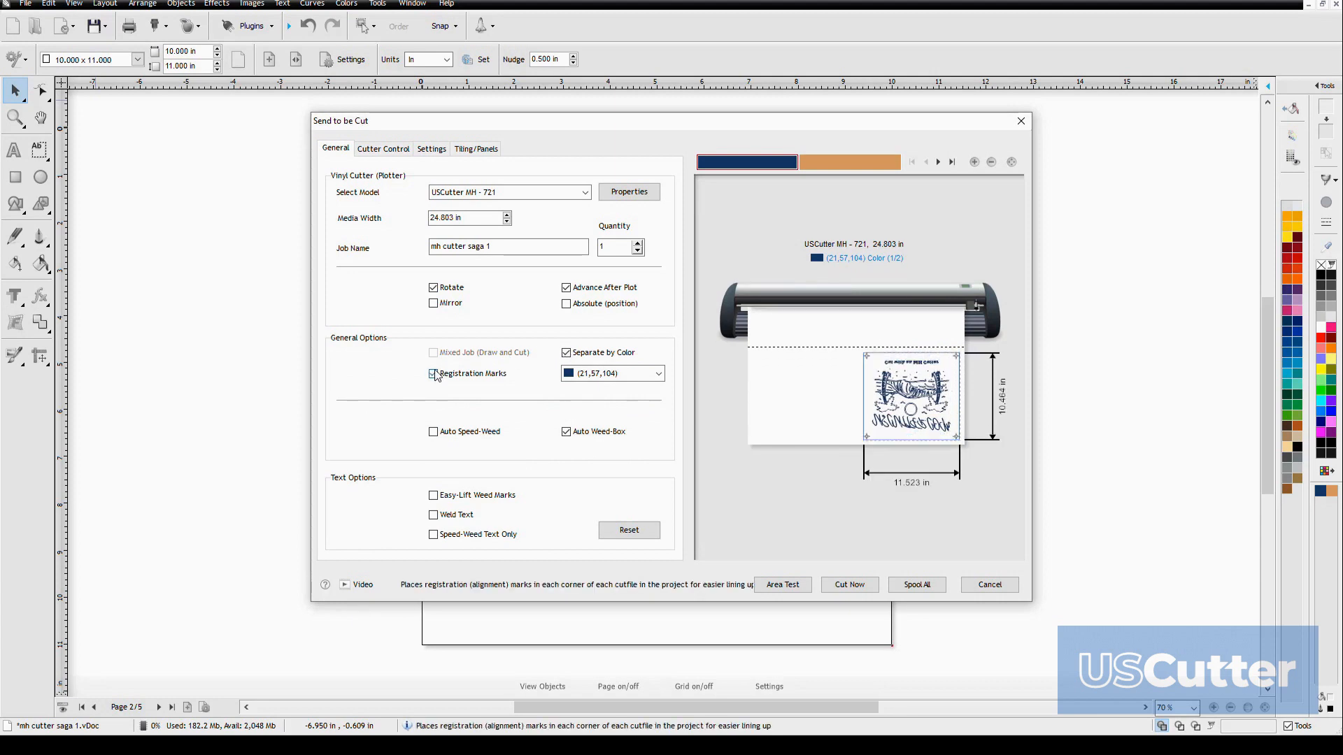
left_click(435, 376)
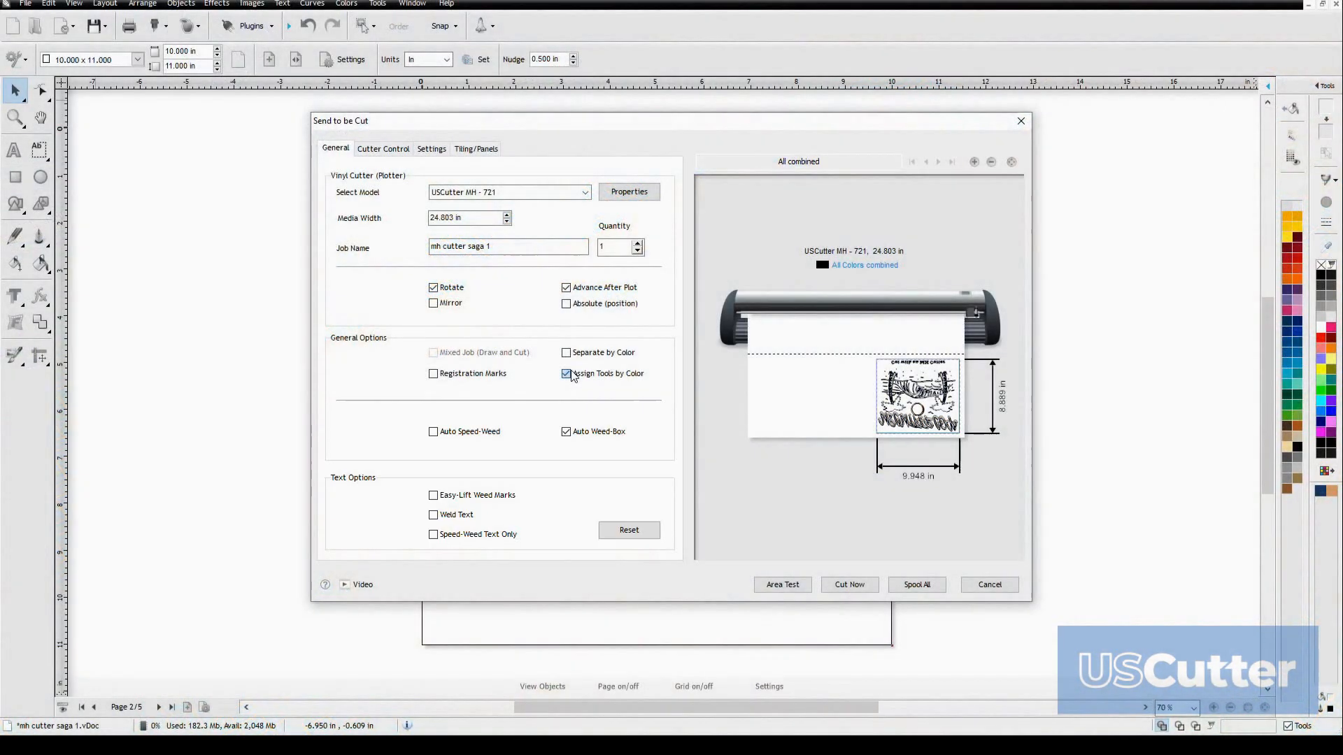
Switch Separate by Color on and back off, and try Auto Speed-Weed on the combined cut job
left_click(566, 353)
left_click(567, 354)
left_click(445, 437)
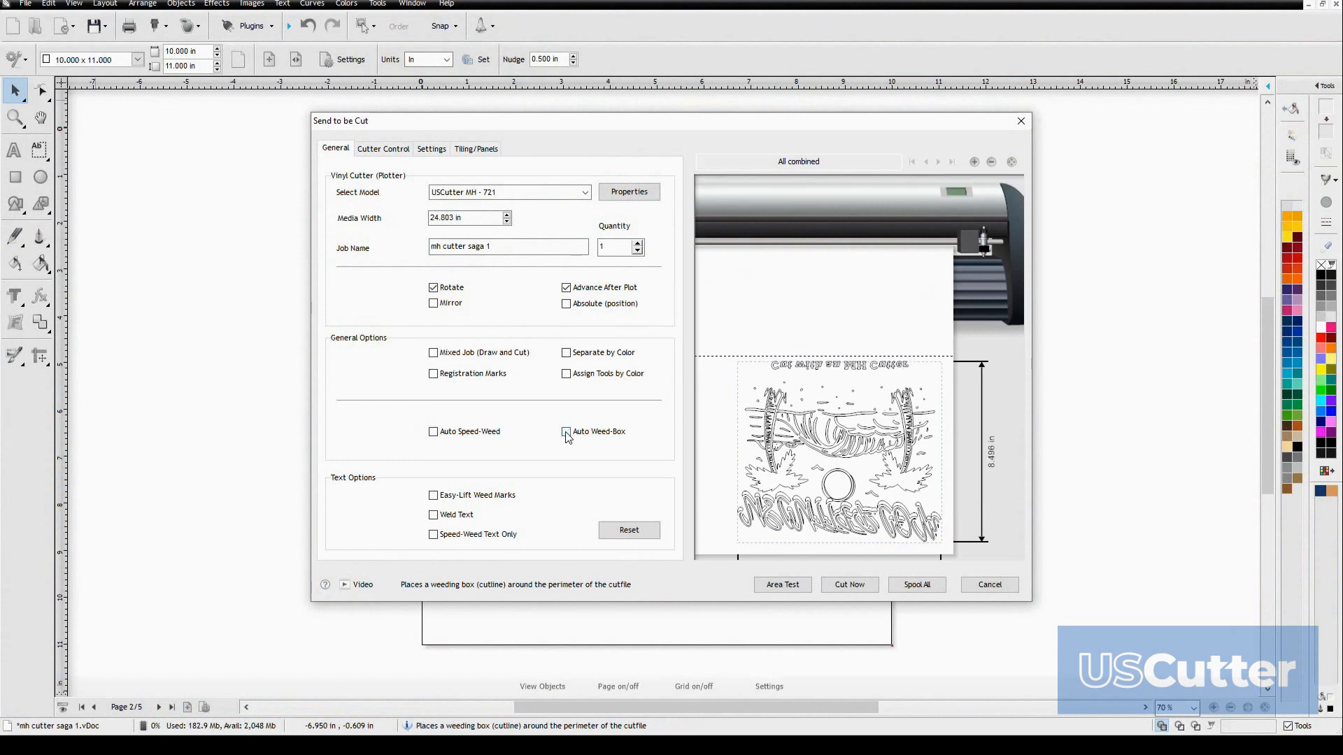
left_click(444, 434)
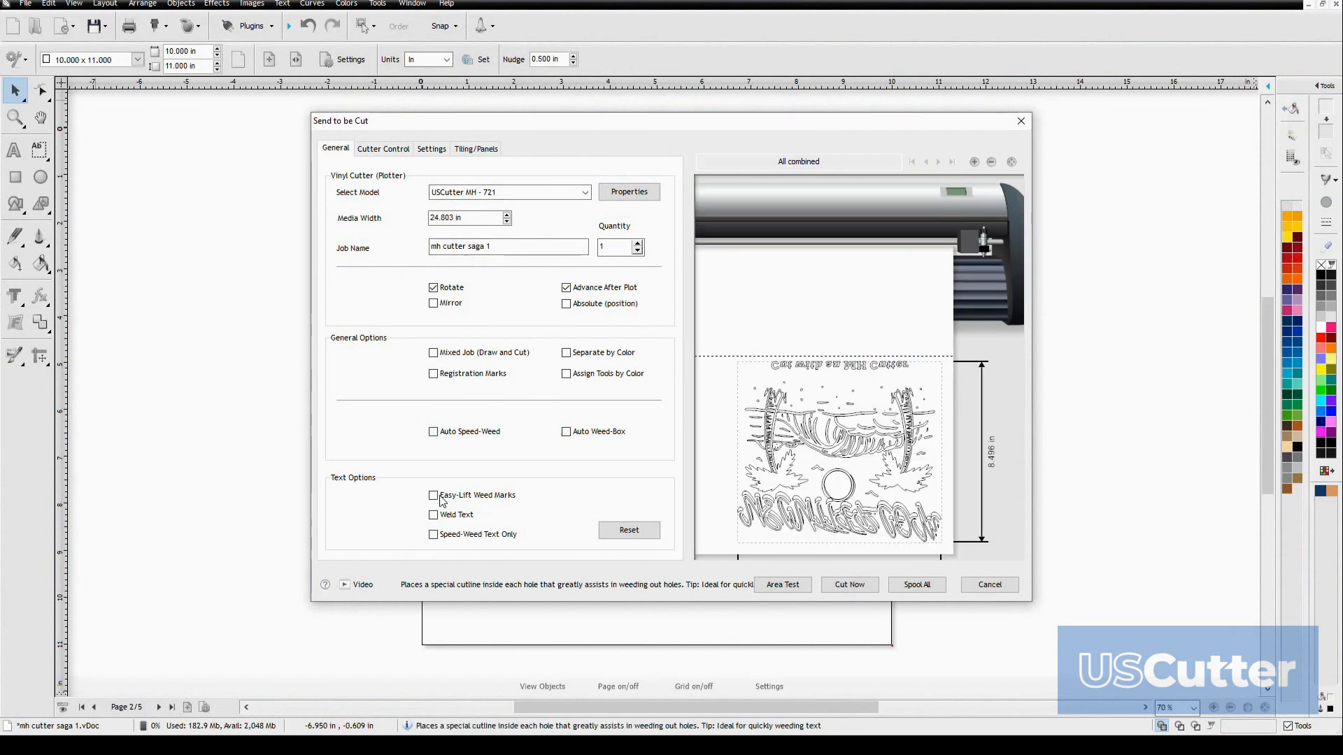
Switch the text options Easy-Lift Weed Marks, Weld Text and Speed-Weed Text Only on and back off repeatedly
left_click(434, 496)
left_click(434, 516)
left_click(433, 535)
left_click(435, 515)
left_click(434, 495)
left_click(434, 535)
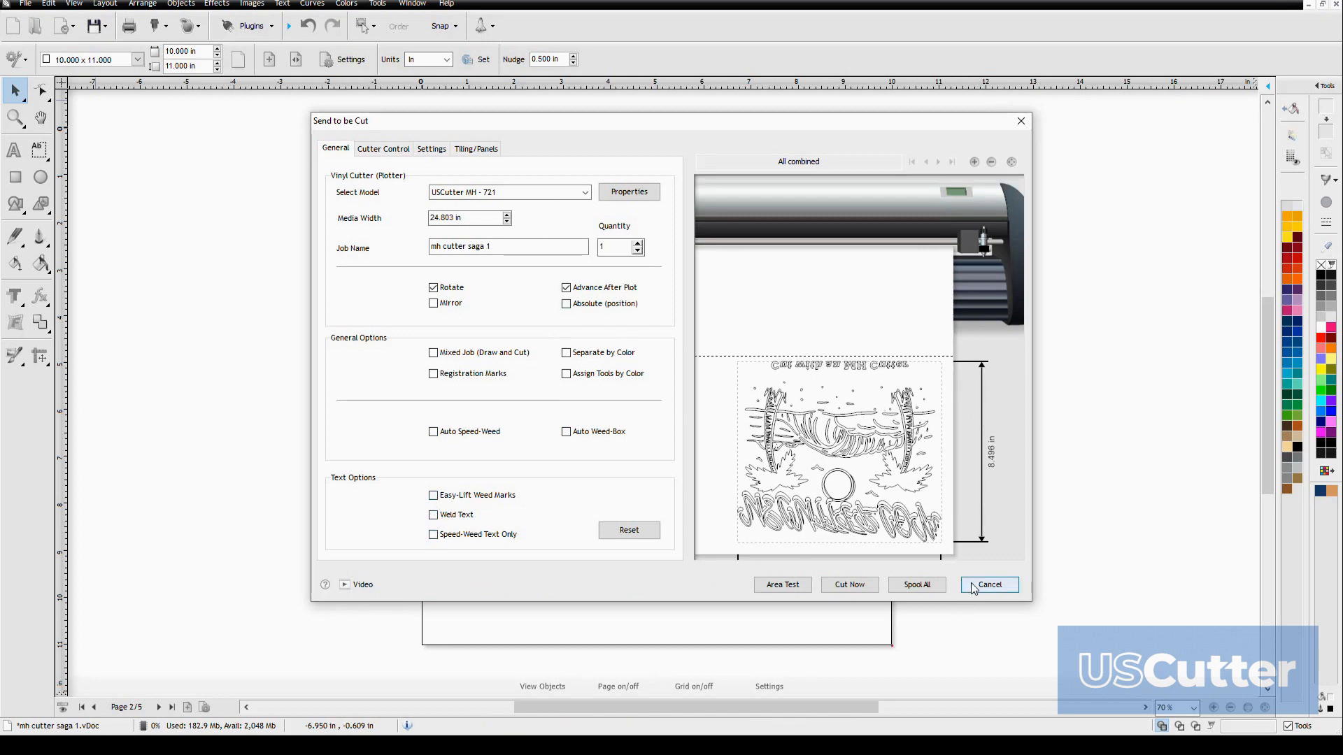
left_click(434, 495)
left_click(433, 515)
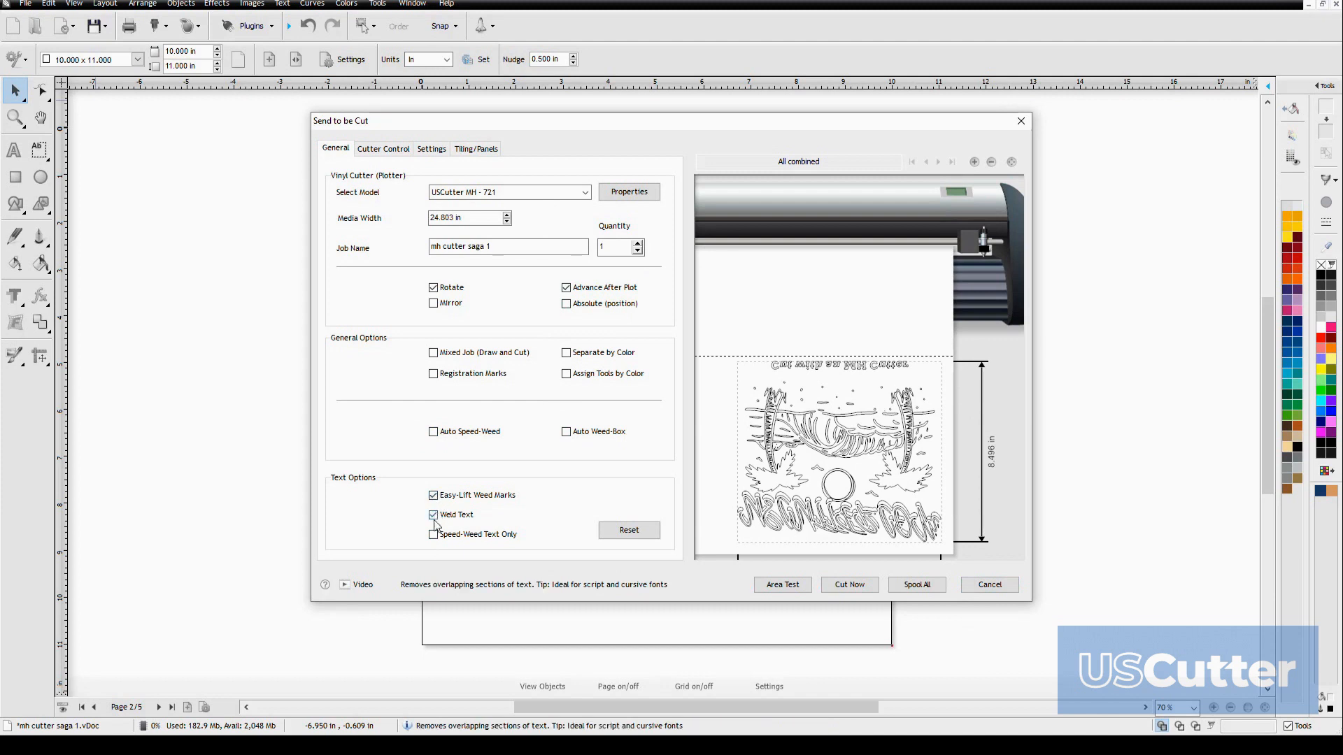
left_click(434, 535)
left_click(434, 515)
left_click(433, 495)
left_click(434, 534)
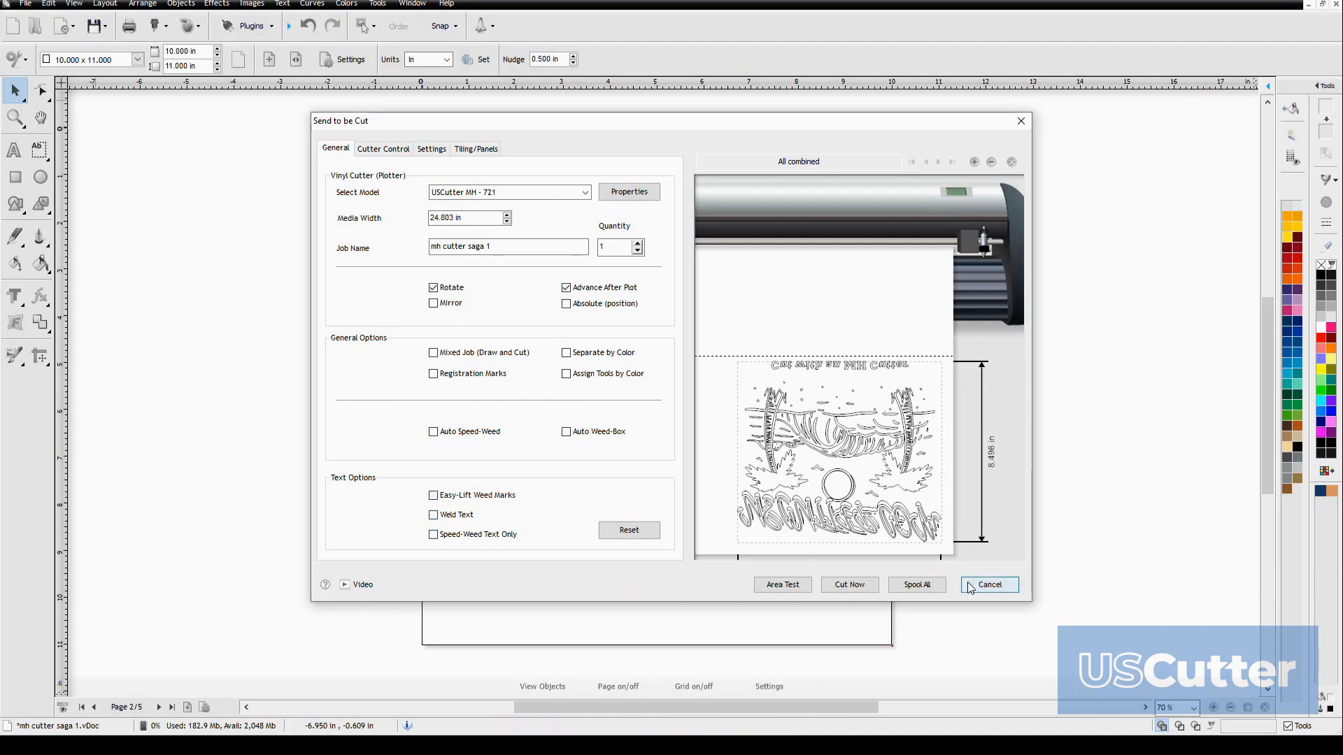
left_click(434, 495)
left_click(434, 515)
left_click(433, 535)
left_click(433, 515)
left_click(434, 496)
left_click(433, 534)
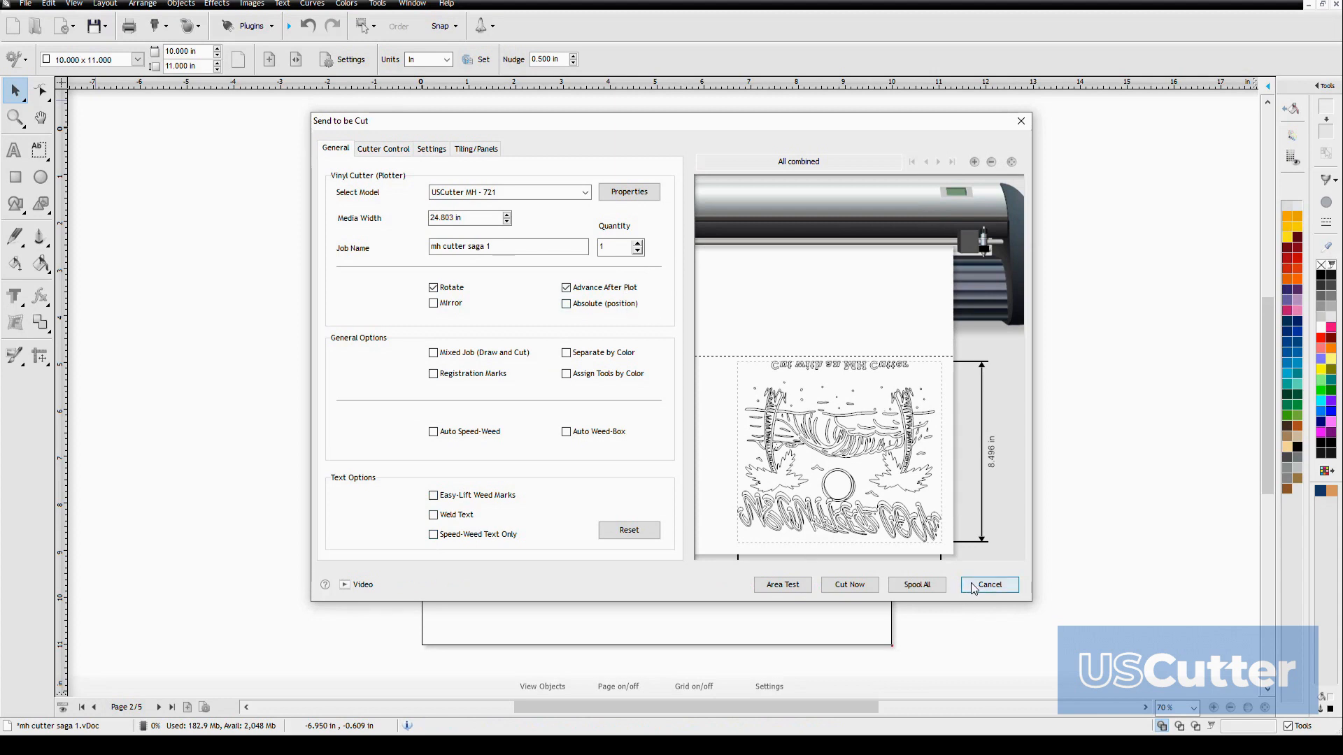
left_click(434, 495)
left_click(434, 515)
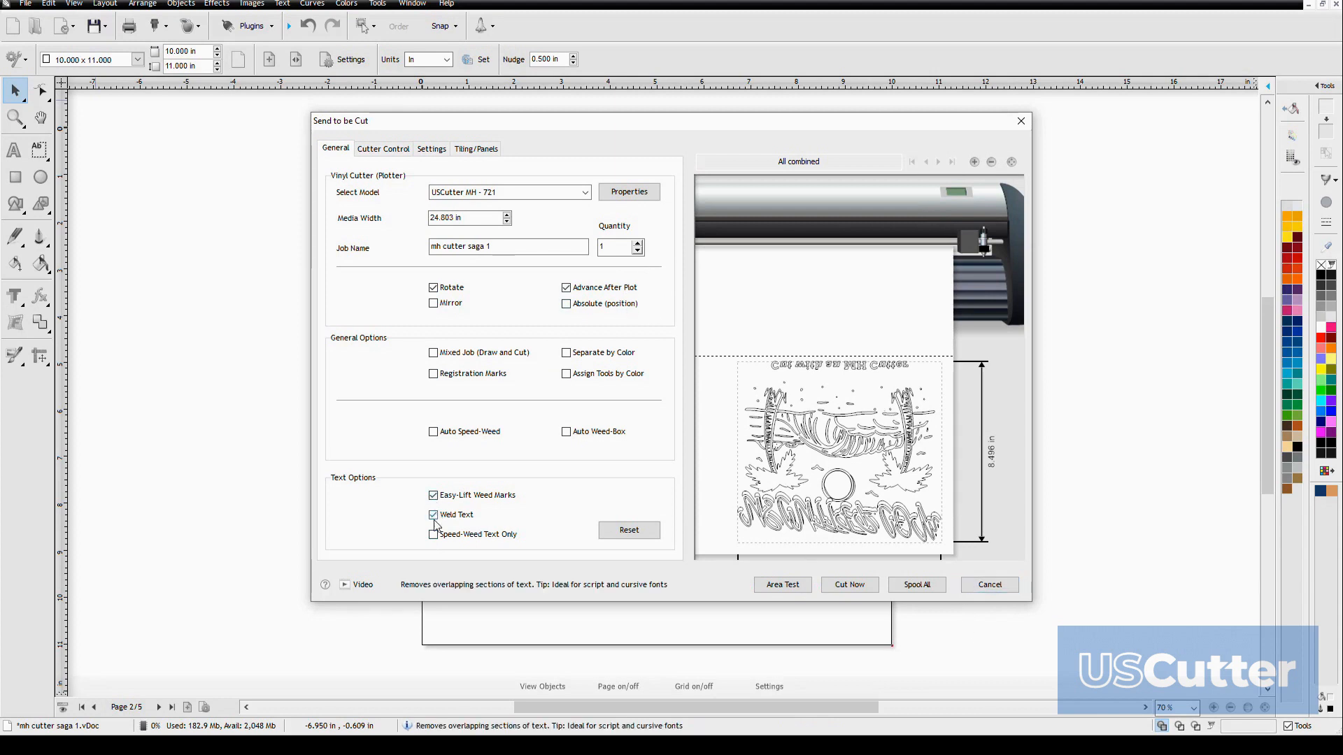
left_click(433, 535)
left_click(434, 515)
left_click(434, 495)
left_click(434, 533)
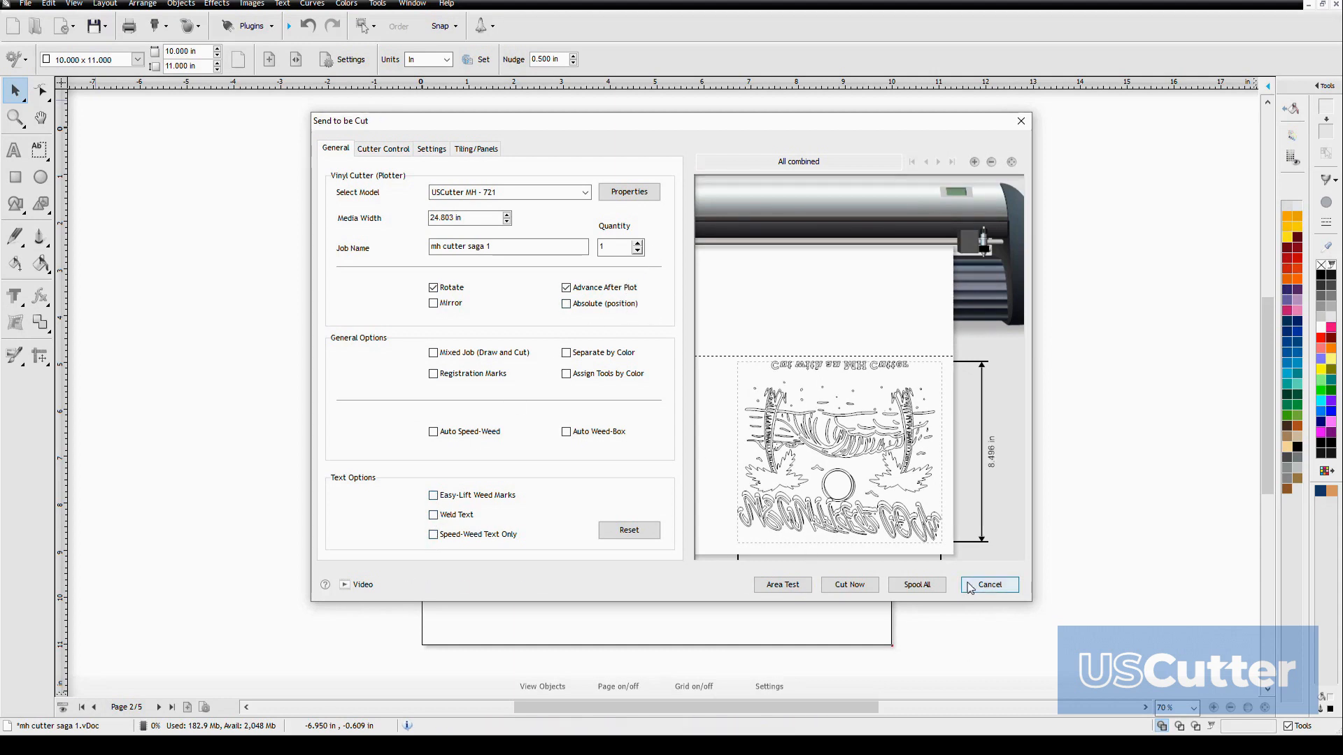
Enable Auto Speed-Weed and examine the added weed boxes around the small shapes up close in the cut preview
left_click(433, 432)
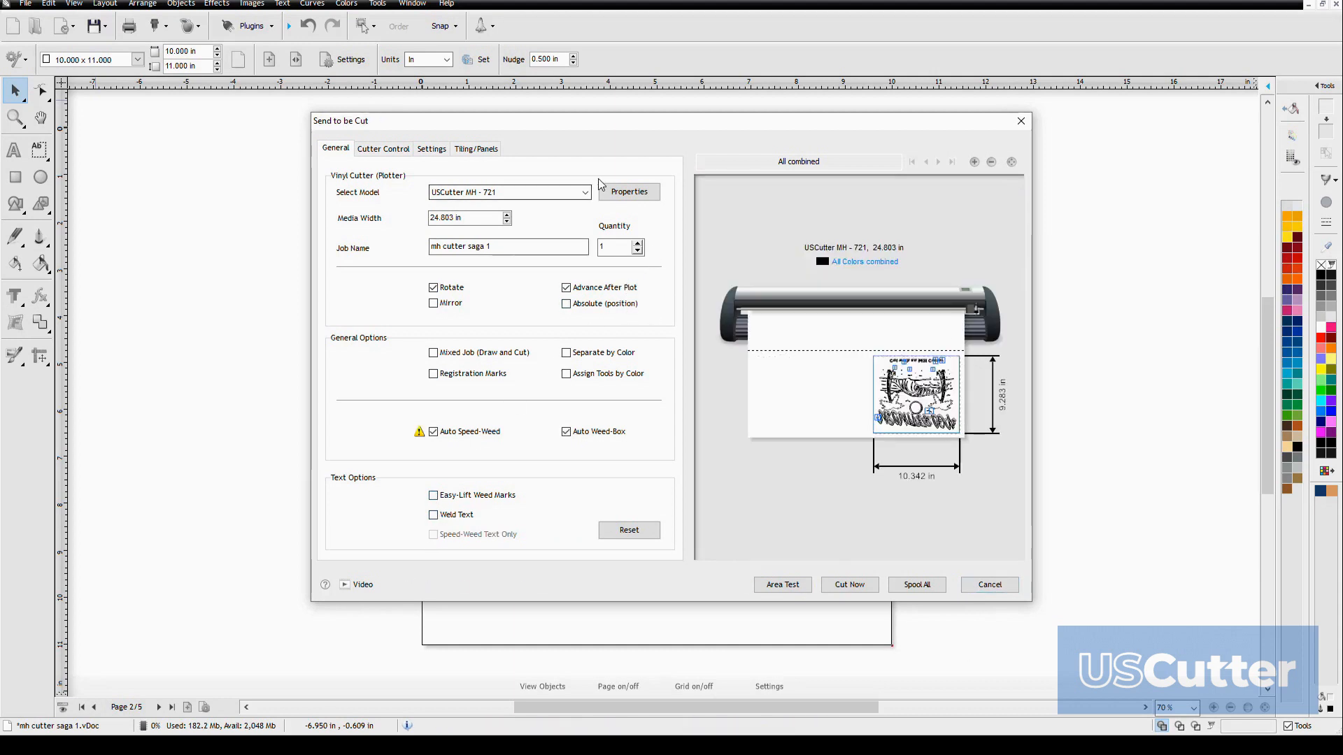
left_click(975, 162)
left_click(974, 161)
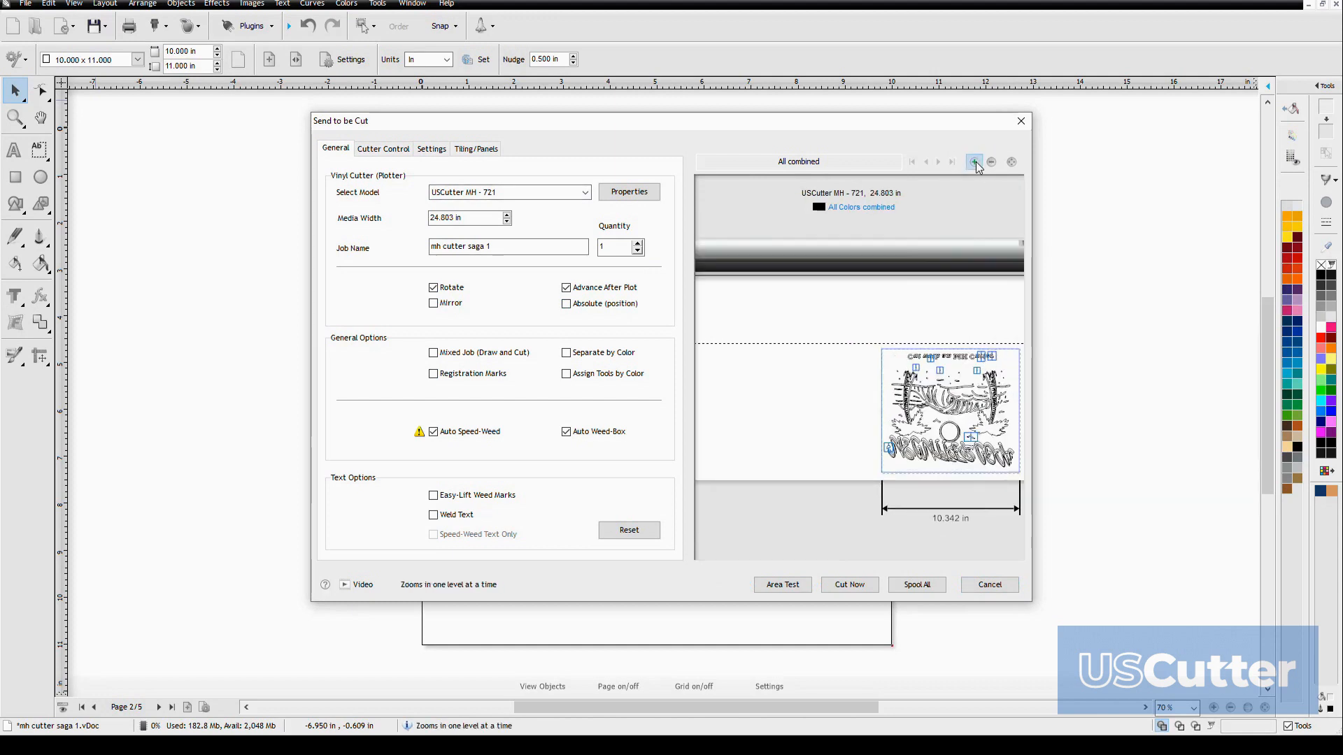
left_click(974, 162)
left_click_drag(941, 358, 781, 360)
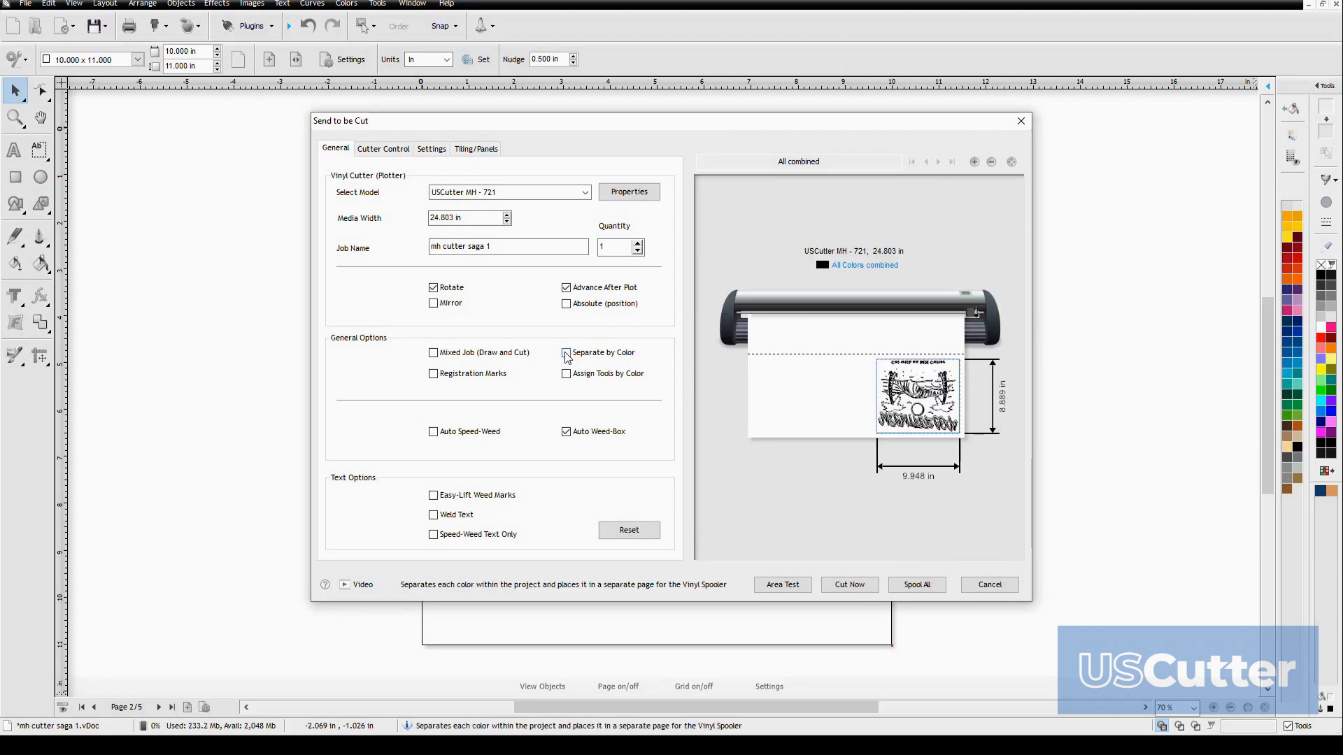
Enable Separate by Color and preview the orange cut file, returning to the dark blue one
left_click(567, 353)
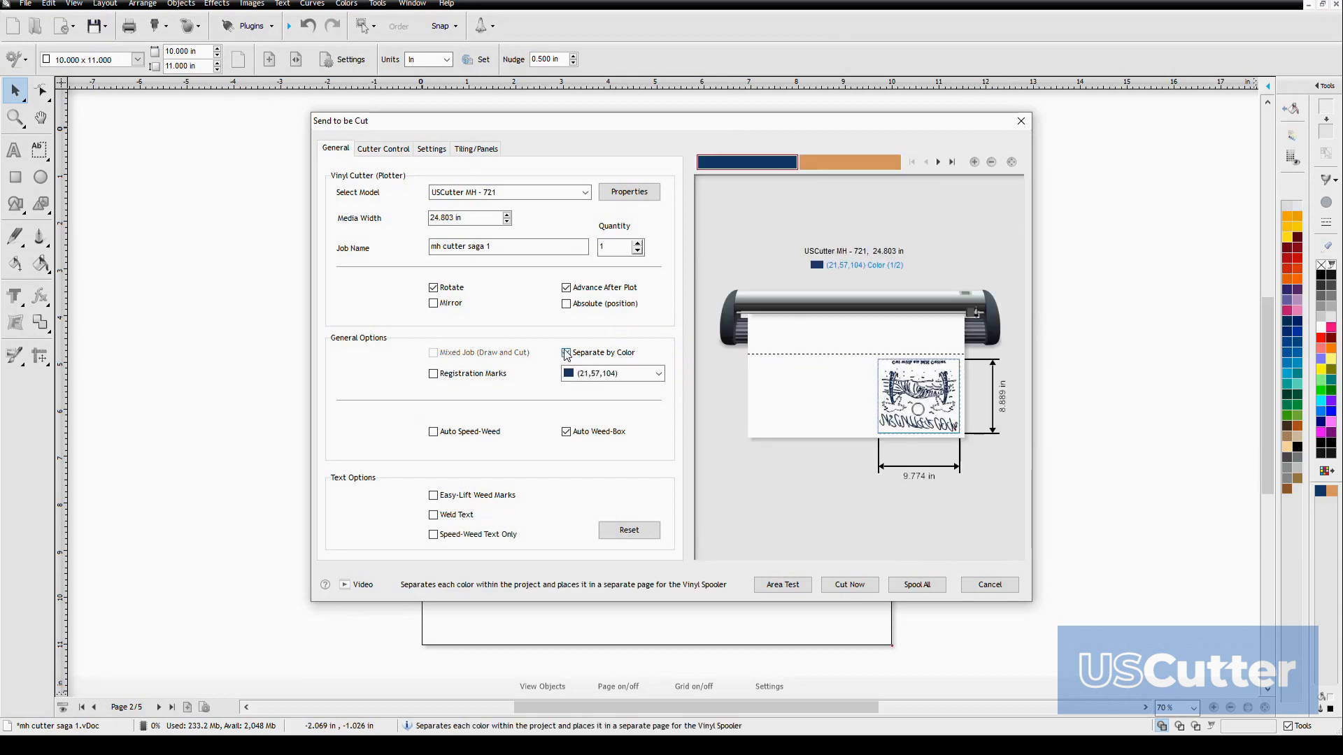
left_click(822, 168)
left_click(761, 167)
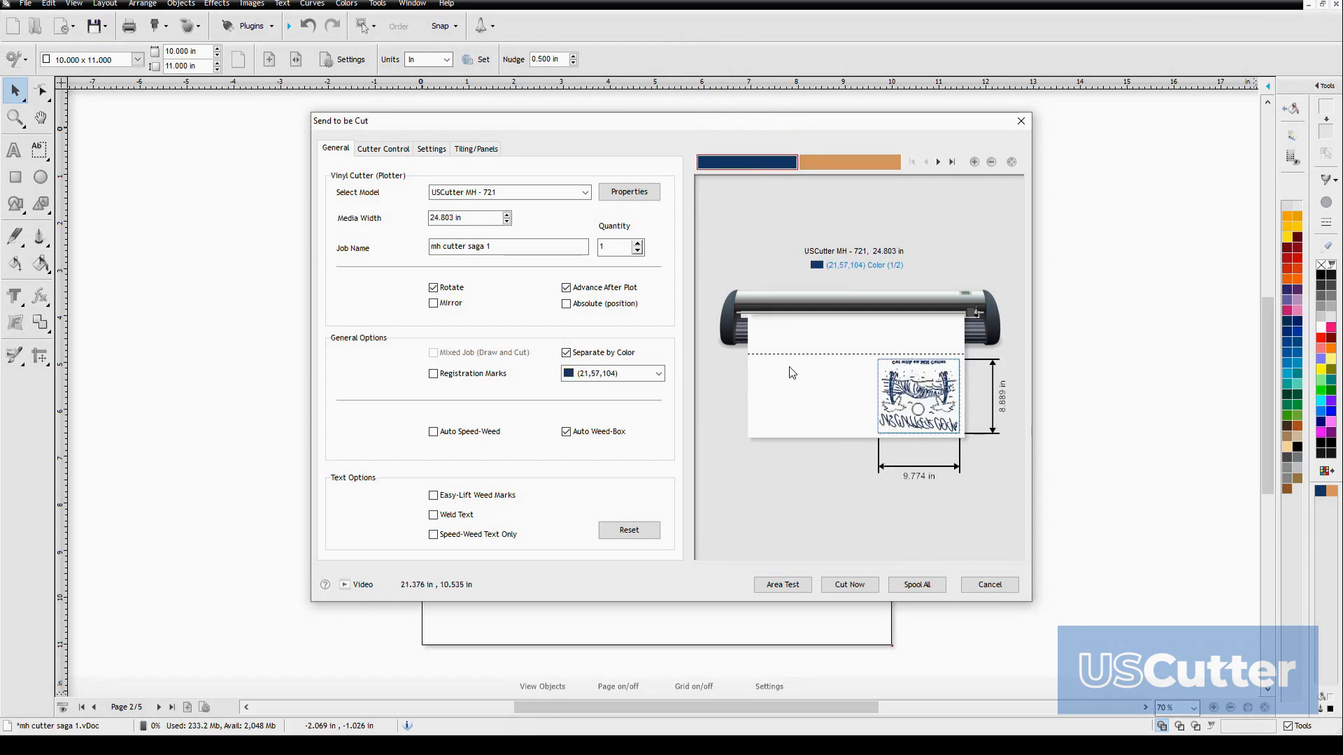
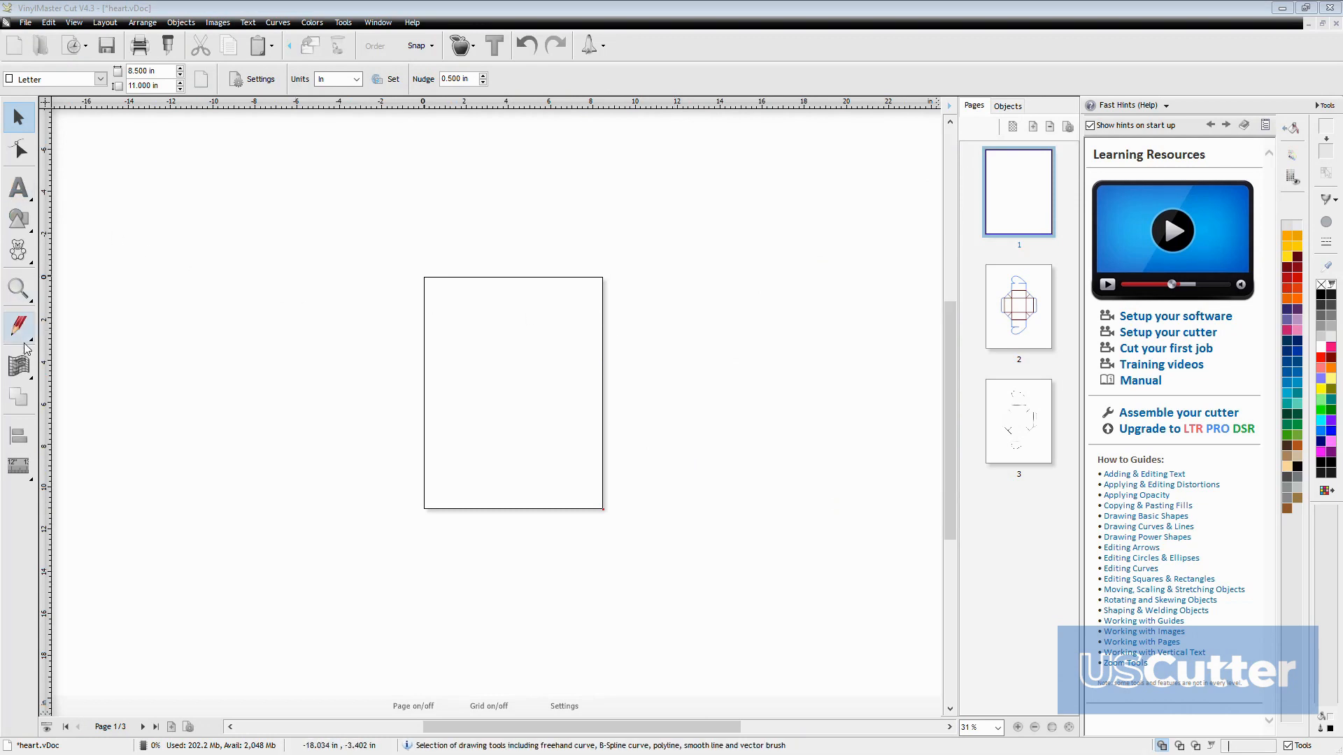
Draw a rectangle about 10.36 by 4.83 in across the middle of the blank page and fill it red
left_click(33, 219)
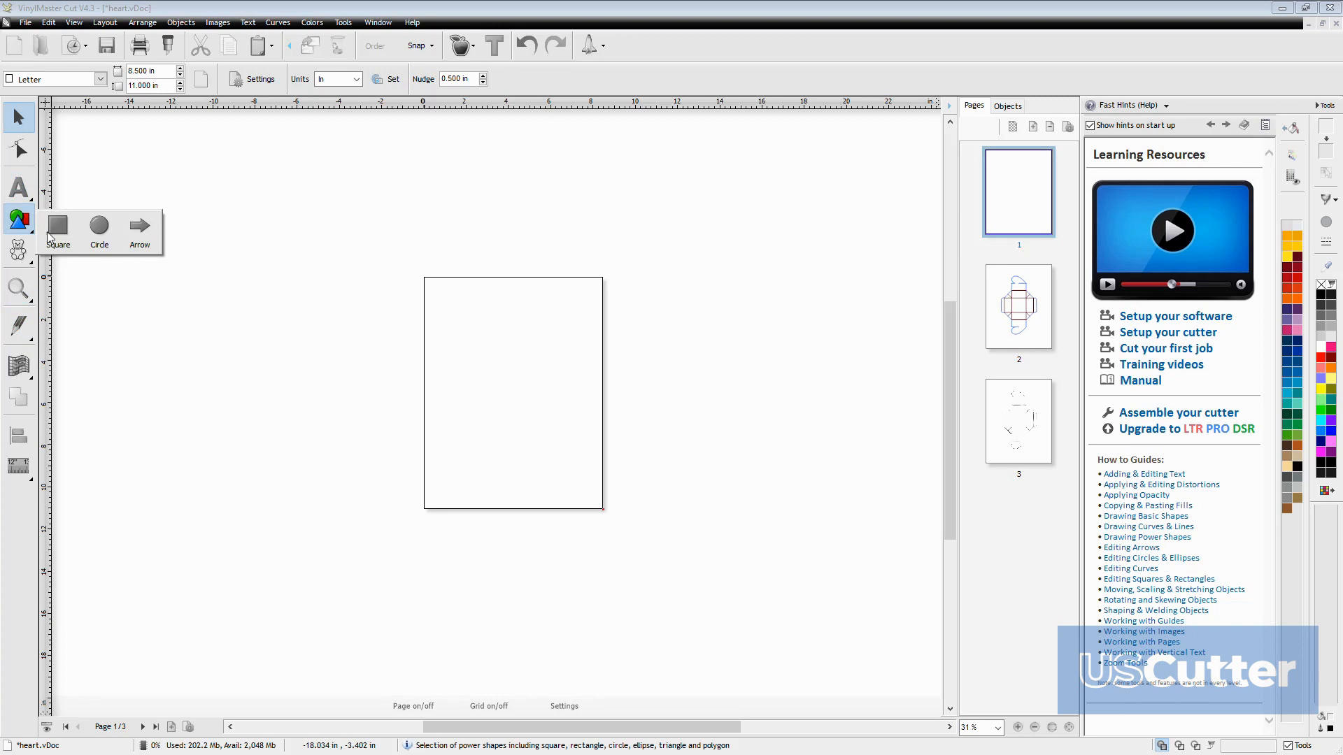
left_click(56, 226)
mouse_move(422, 344)
left_mouse_down()
mouse_move(621, 449)
mouse_move(627, 434)
left_mouse_up()
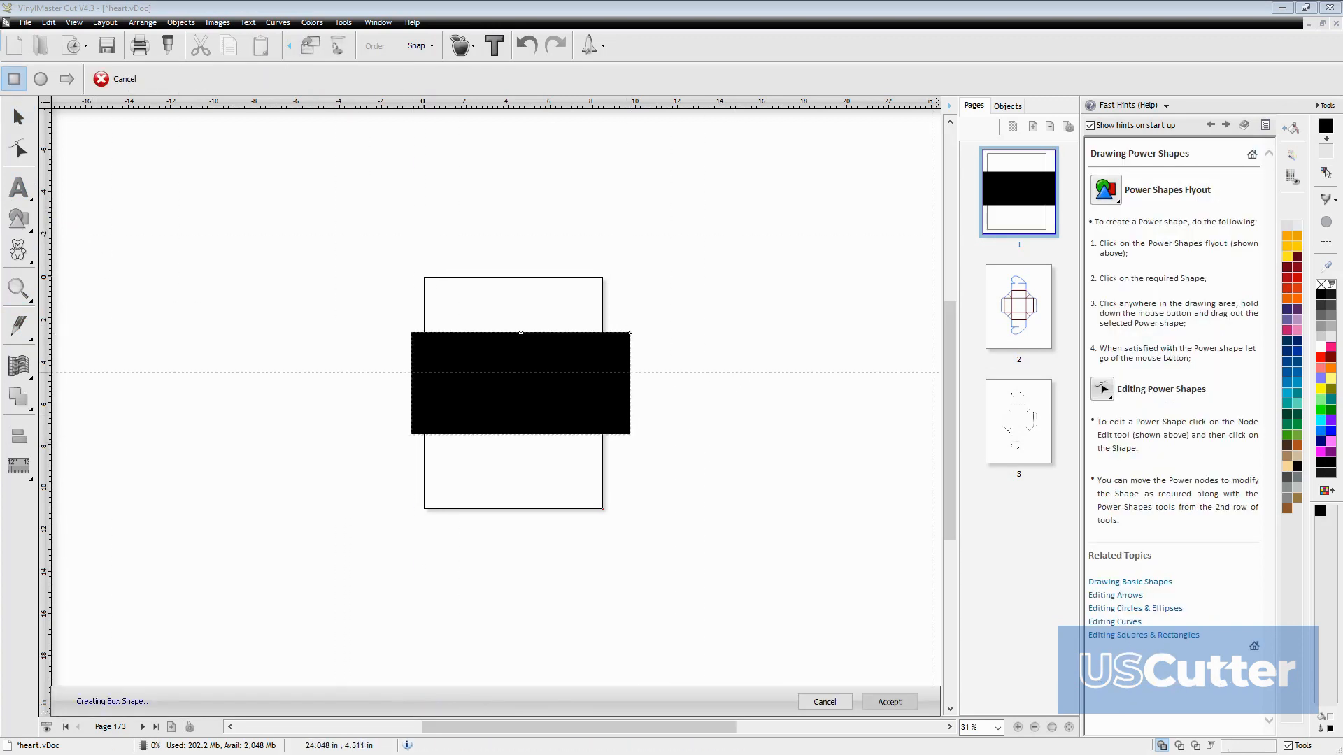
left_click(1327, 363)
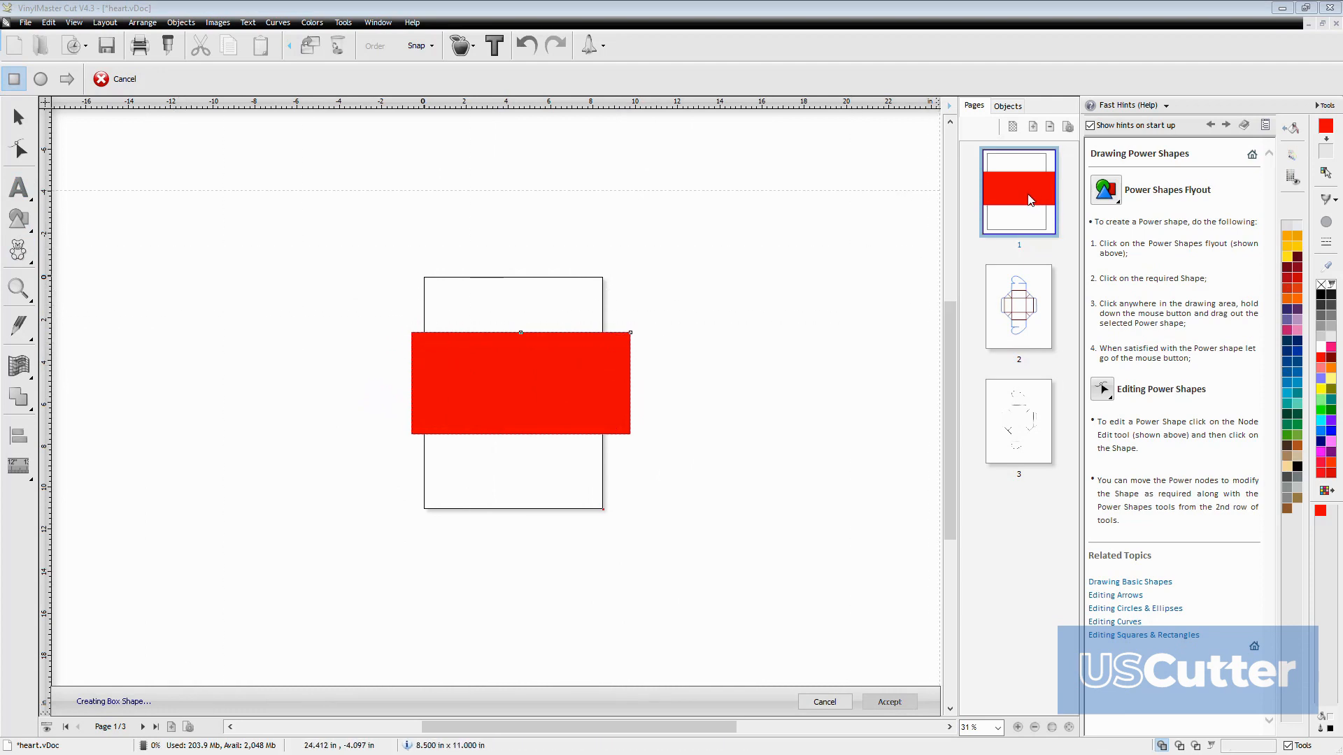
Show the object list, duplicate the red rectangle in place and fill the copy white
left_click(1006, 108)
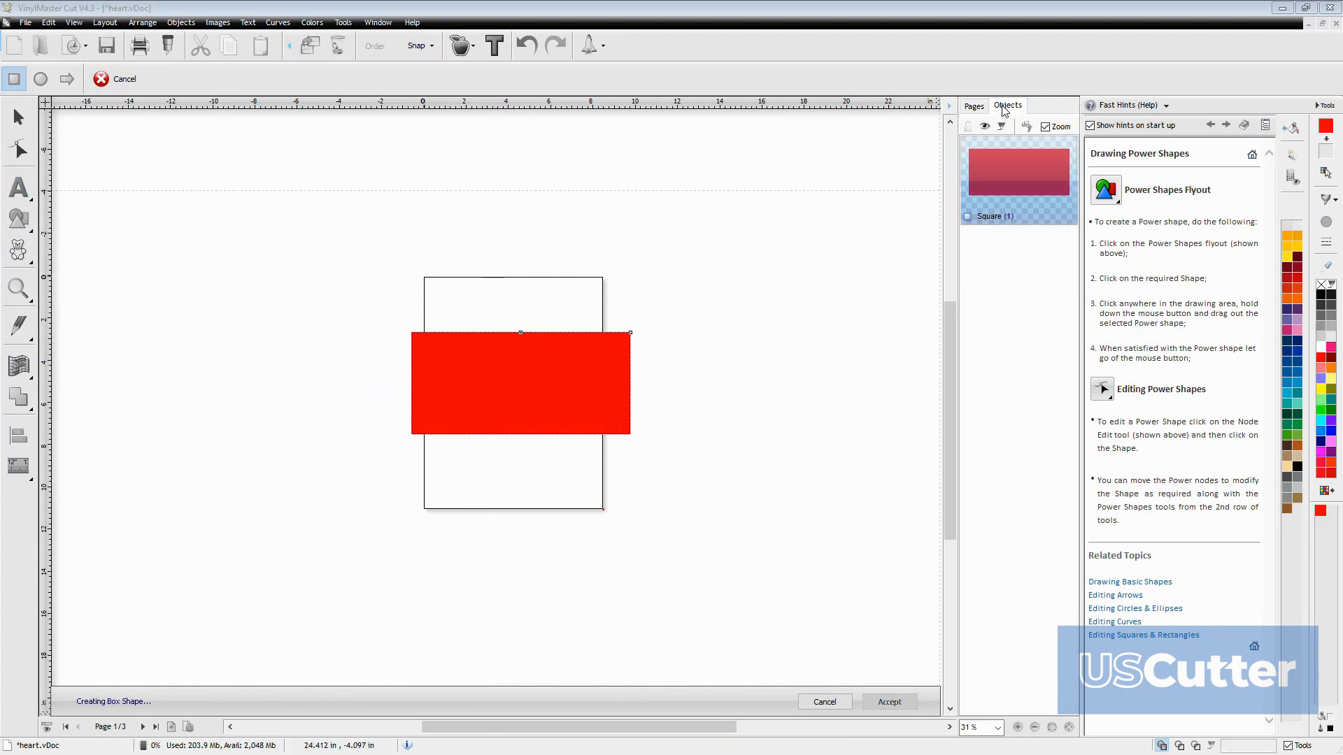
left_click(1005, 202)
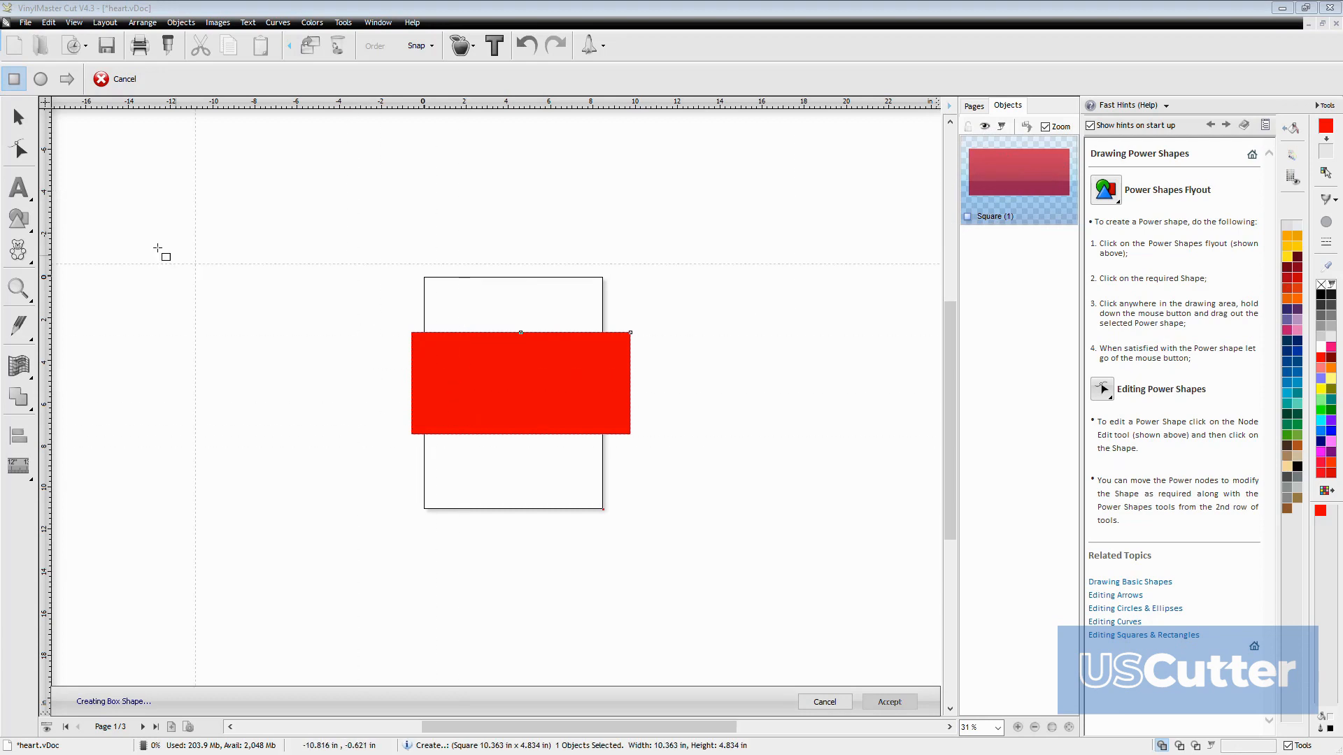
left_click(19, 121)
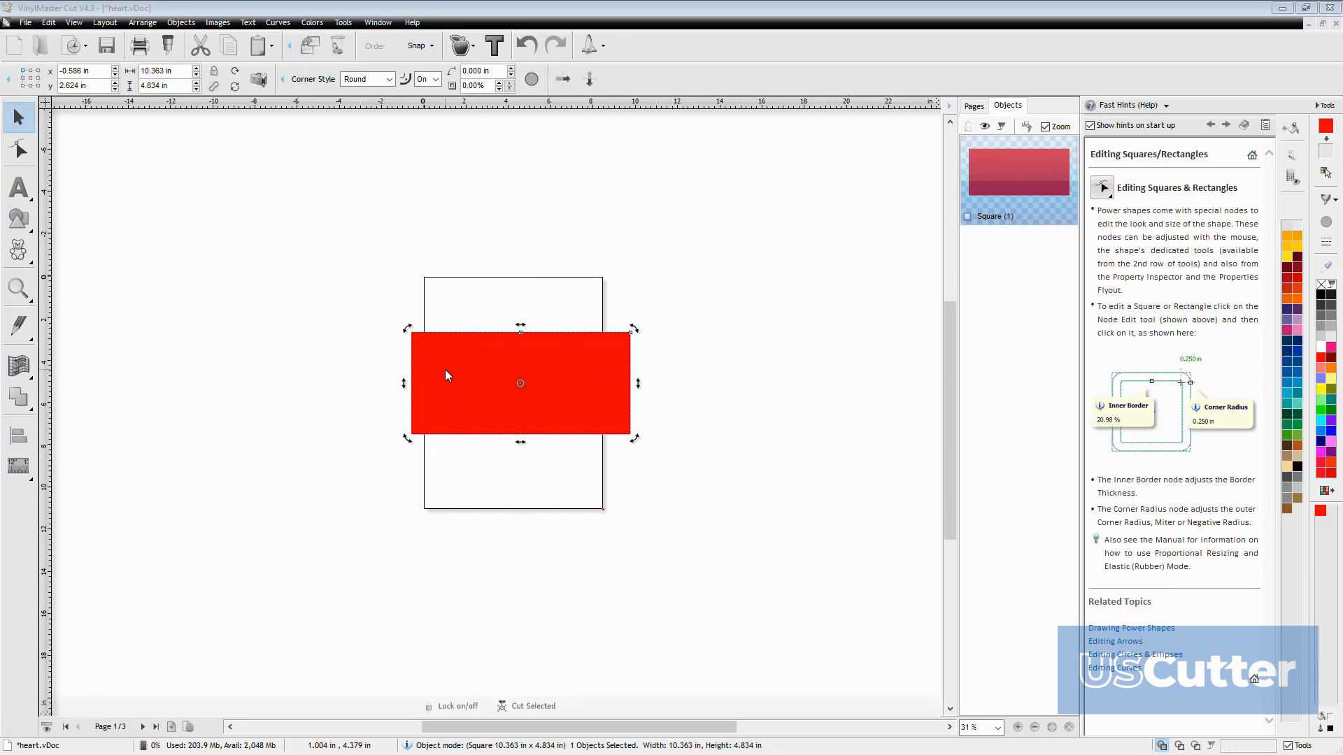
key("ctrl+d")
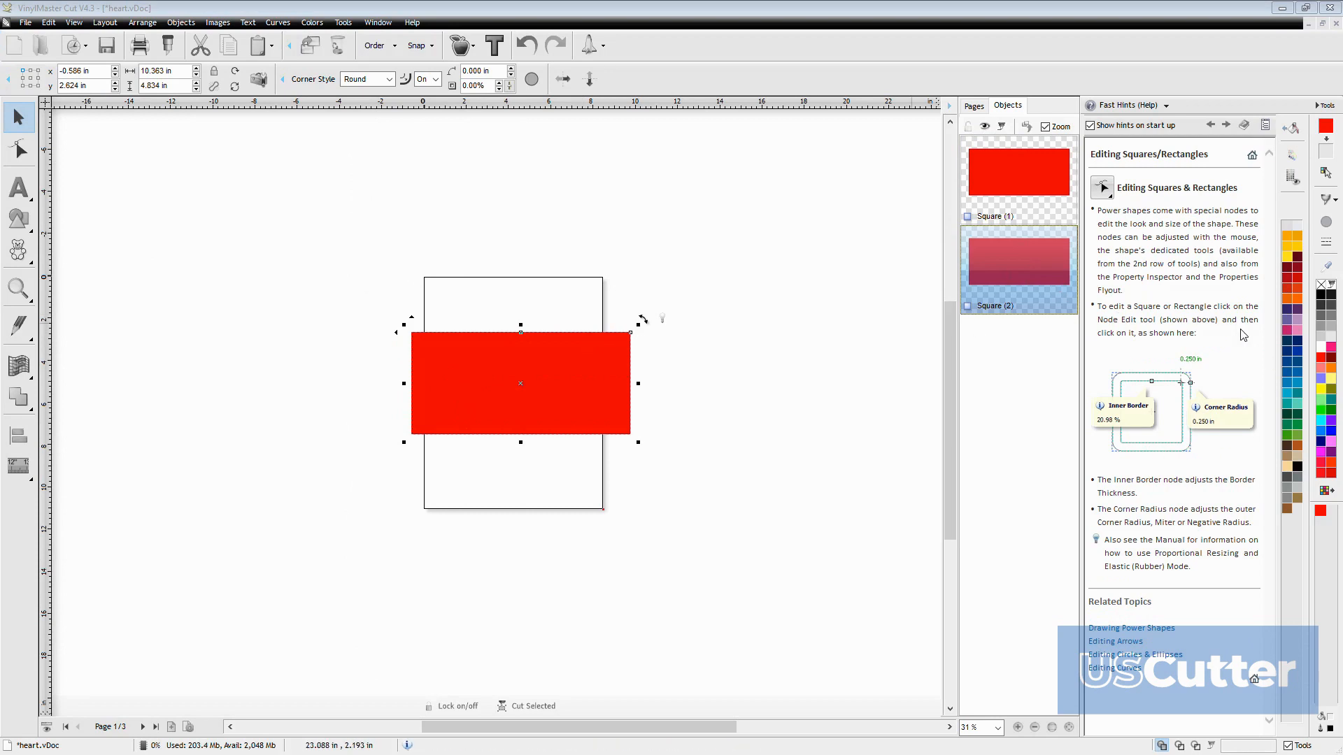
left_click(1320, 347)
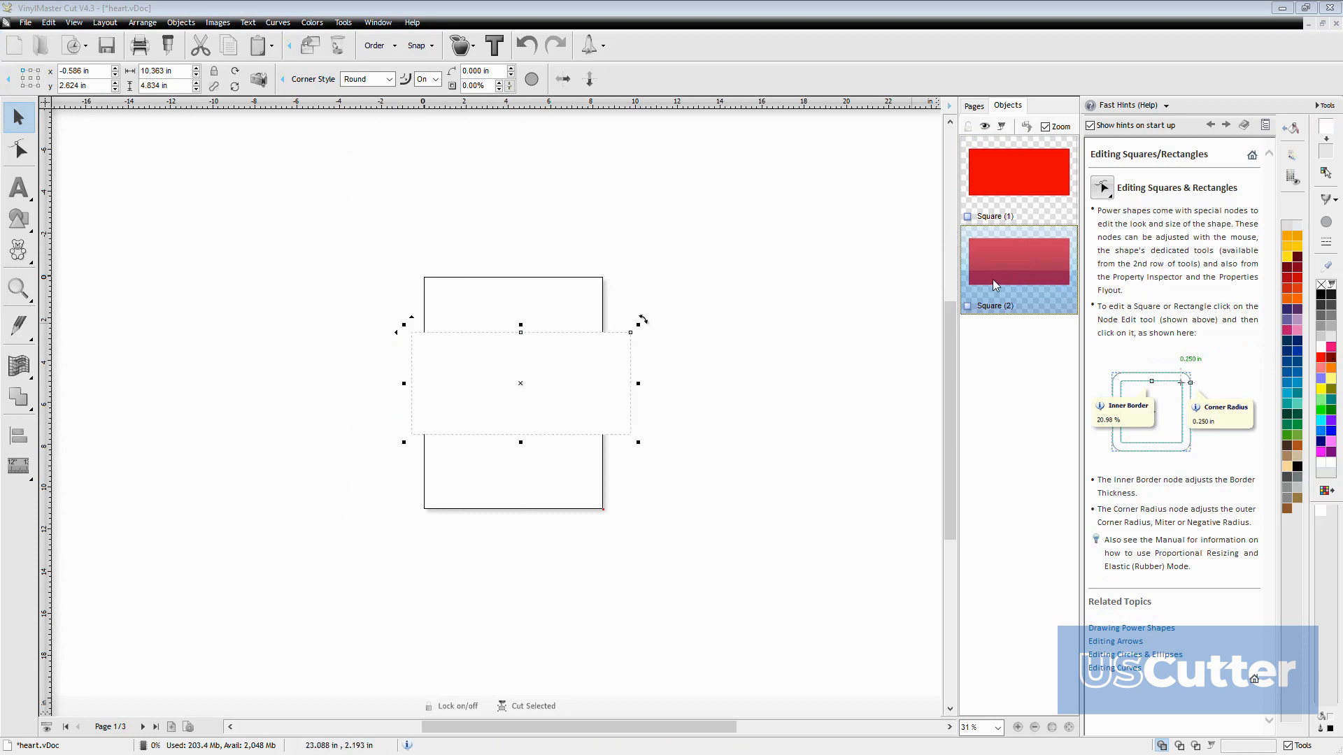
Round the white copy's corners to about 0.63 in and give it an inner border of about 17.8%
left_click_drag(631, 339, 614, 353)
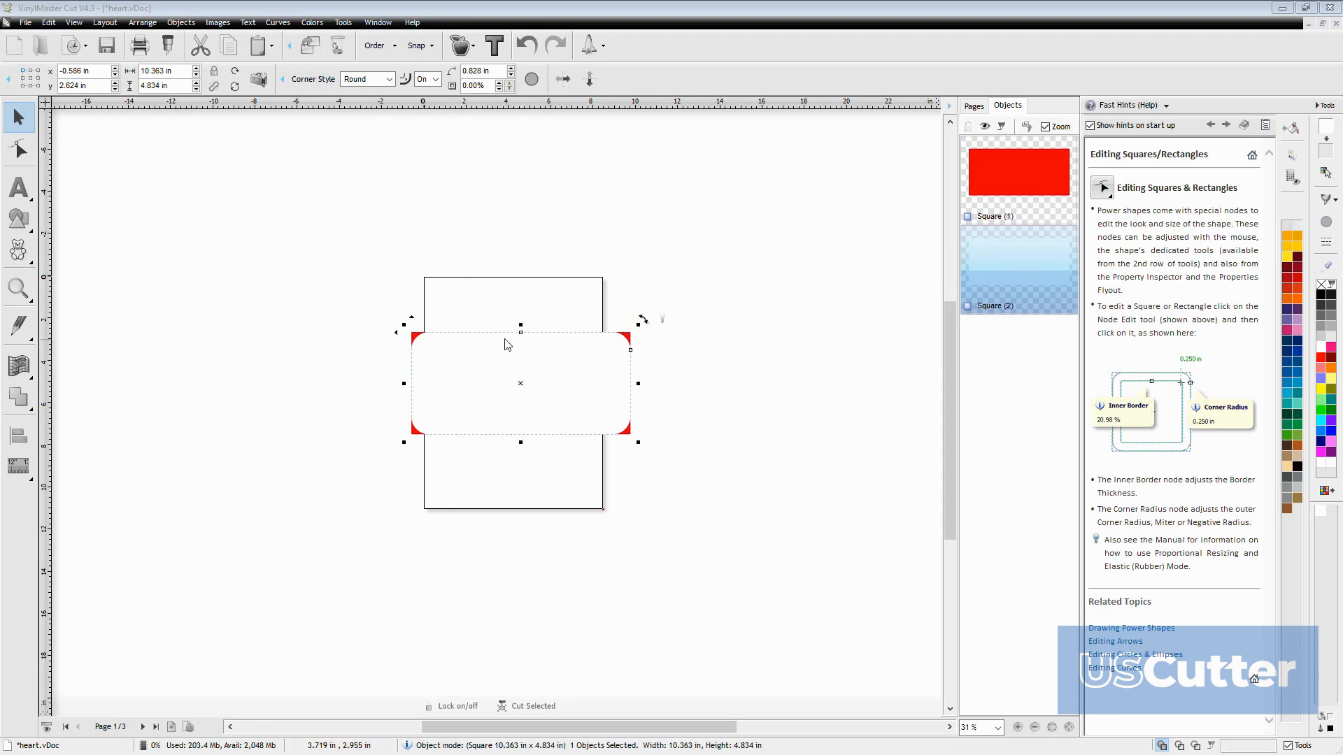
left_click_drag(521, 345, 520, 341)
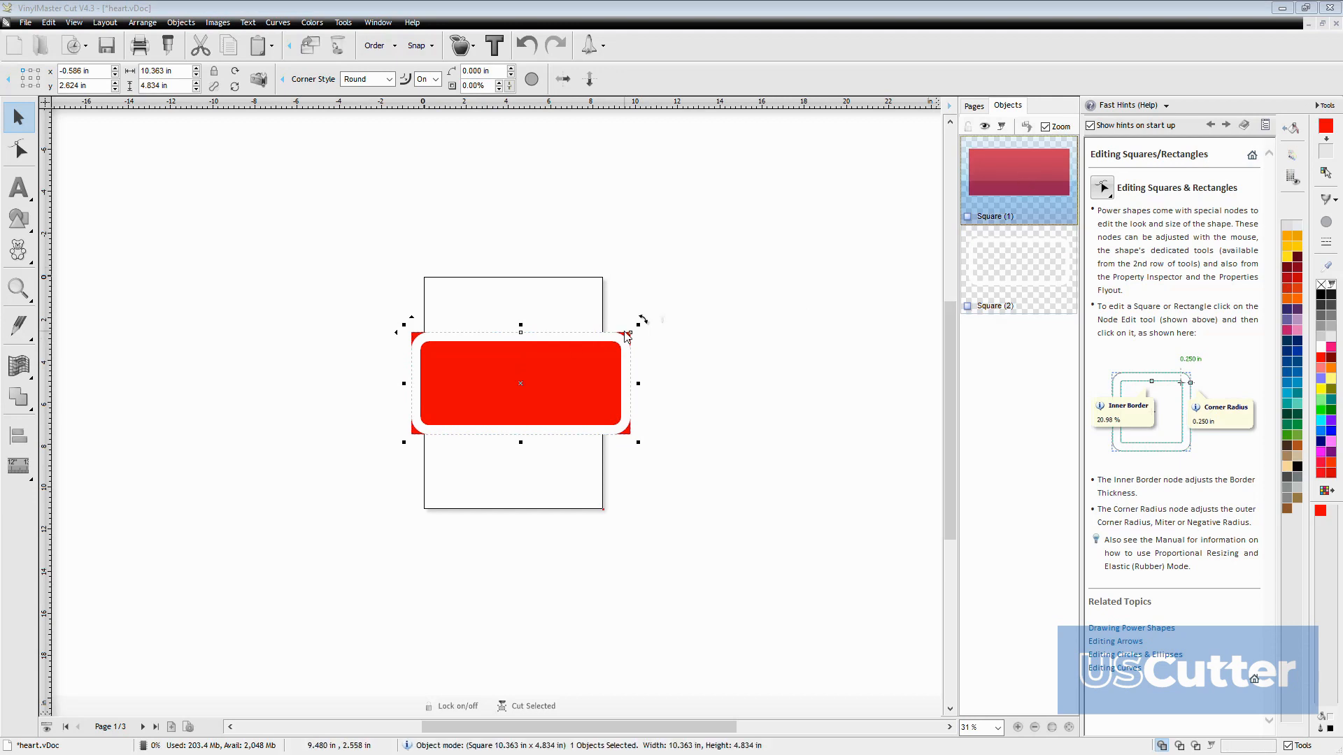
Round the red rectangle's corners to a radius of about 1.16 in so they stay inside the white border
left_click_drag(626, 334, 624, 342)
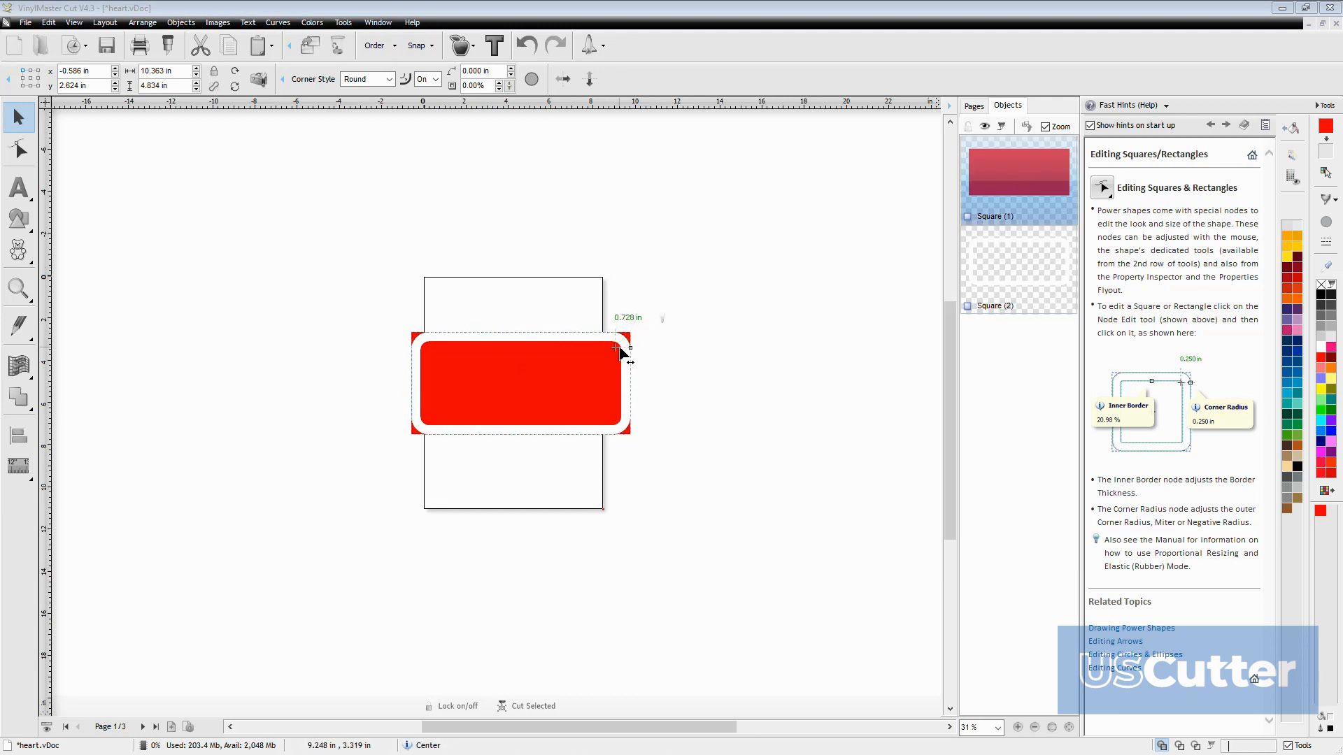
left_click_drag(627, 342, 624, 342)
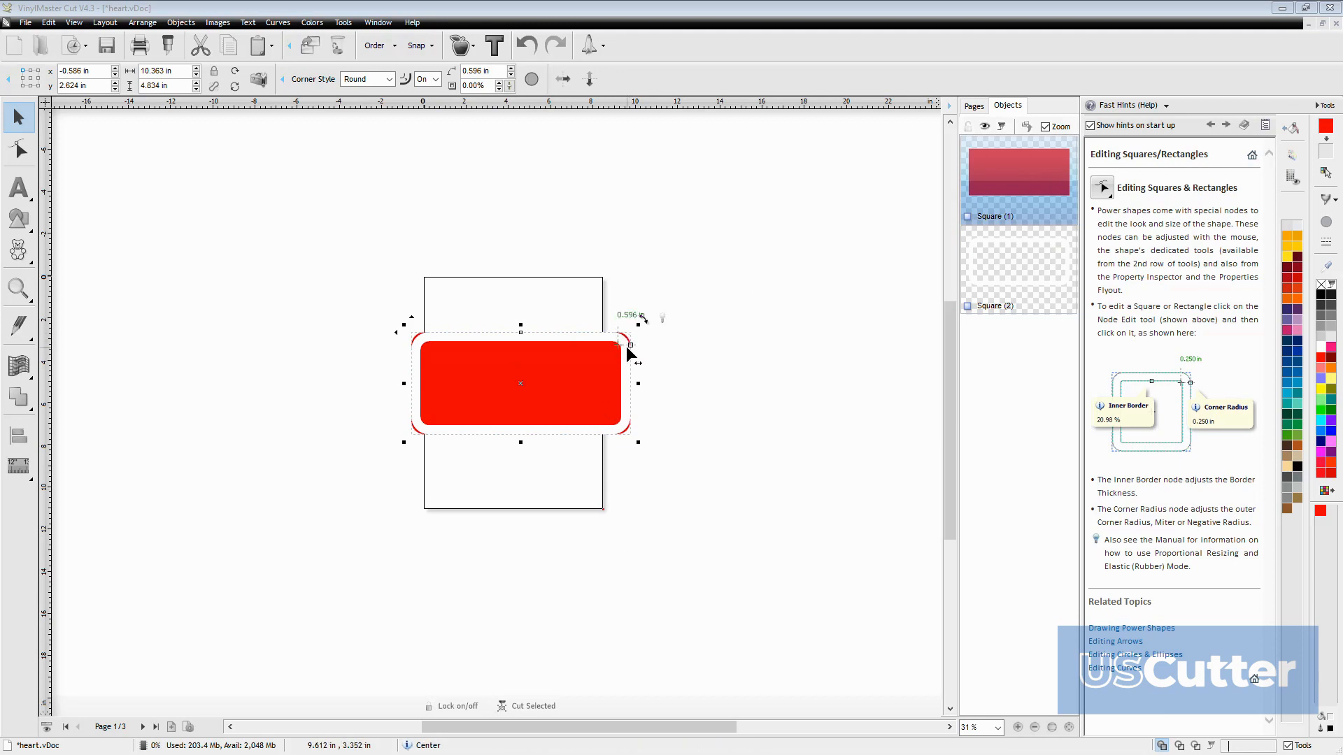
left_click_drag(625, 356, 625, 357)
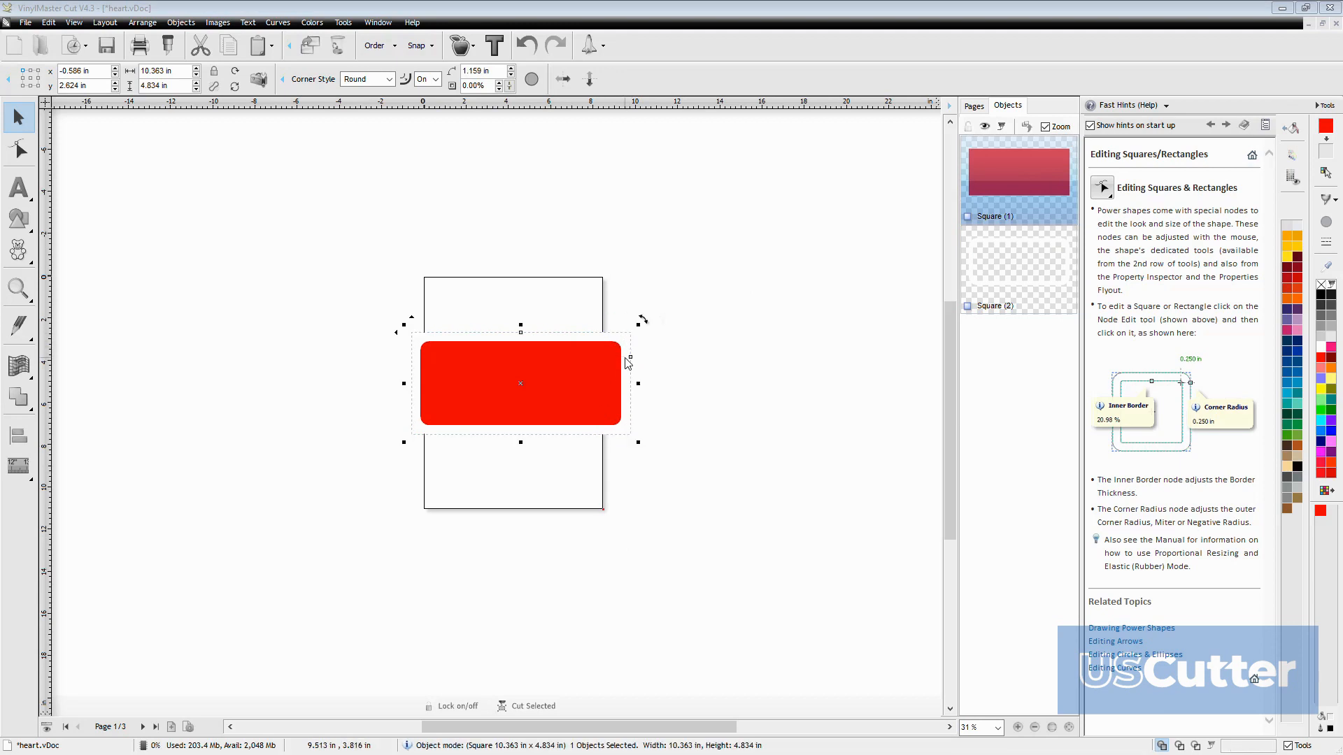
Select the white border frame and recolor it, trying blue and settling on black
left_click_drag(330, 246, 632, 468)
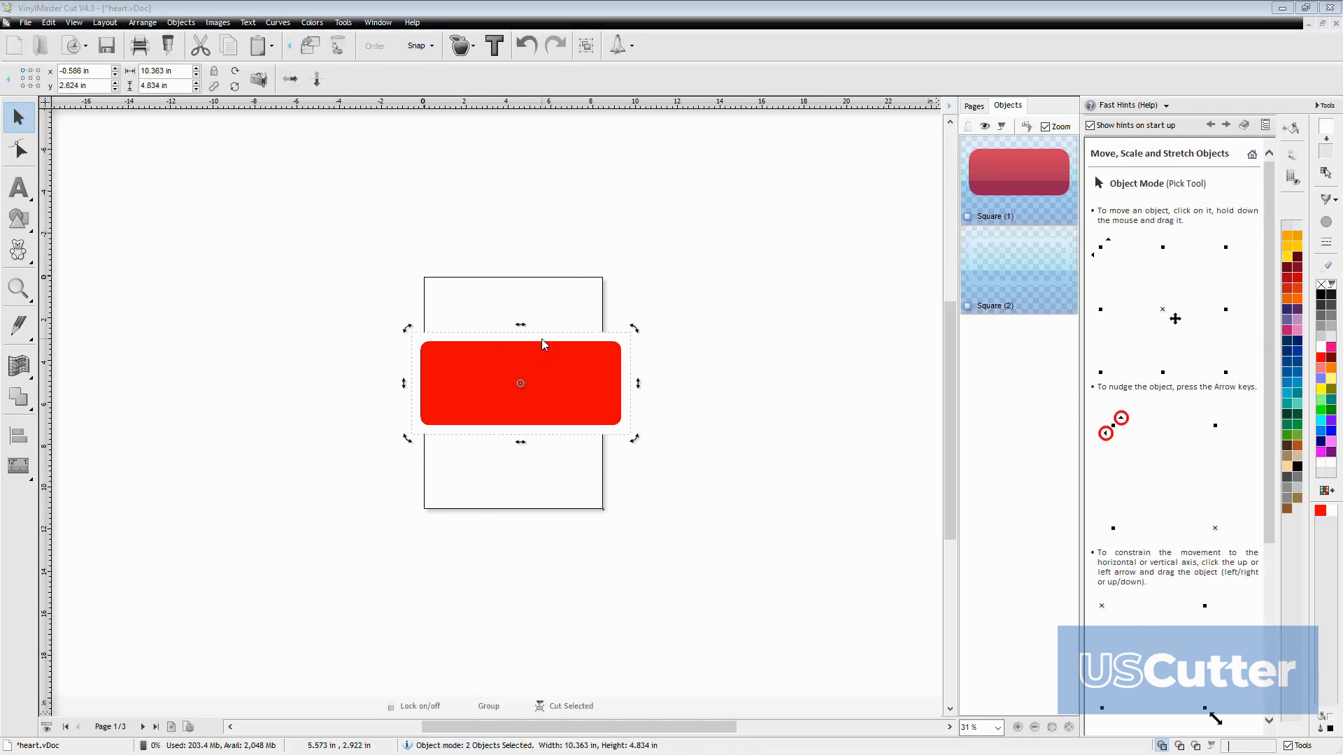
left_click(572, 337)
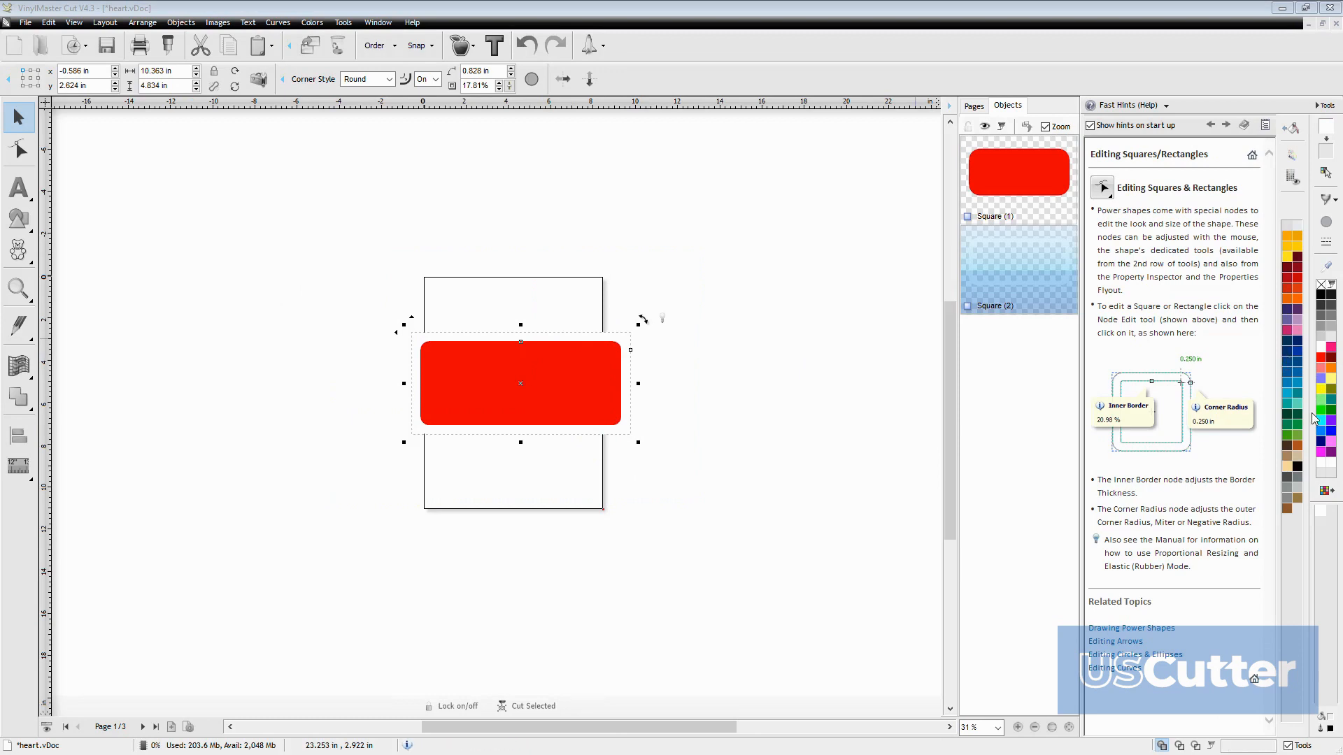
right_click(1329, 437)
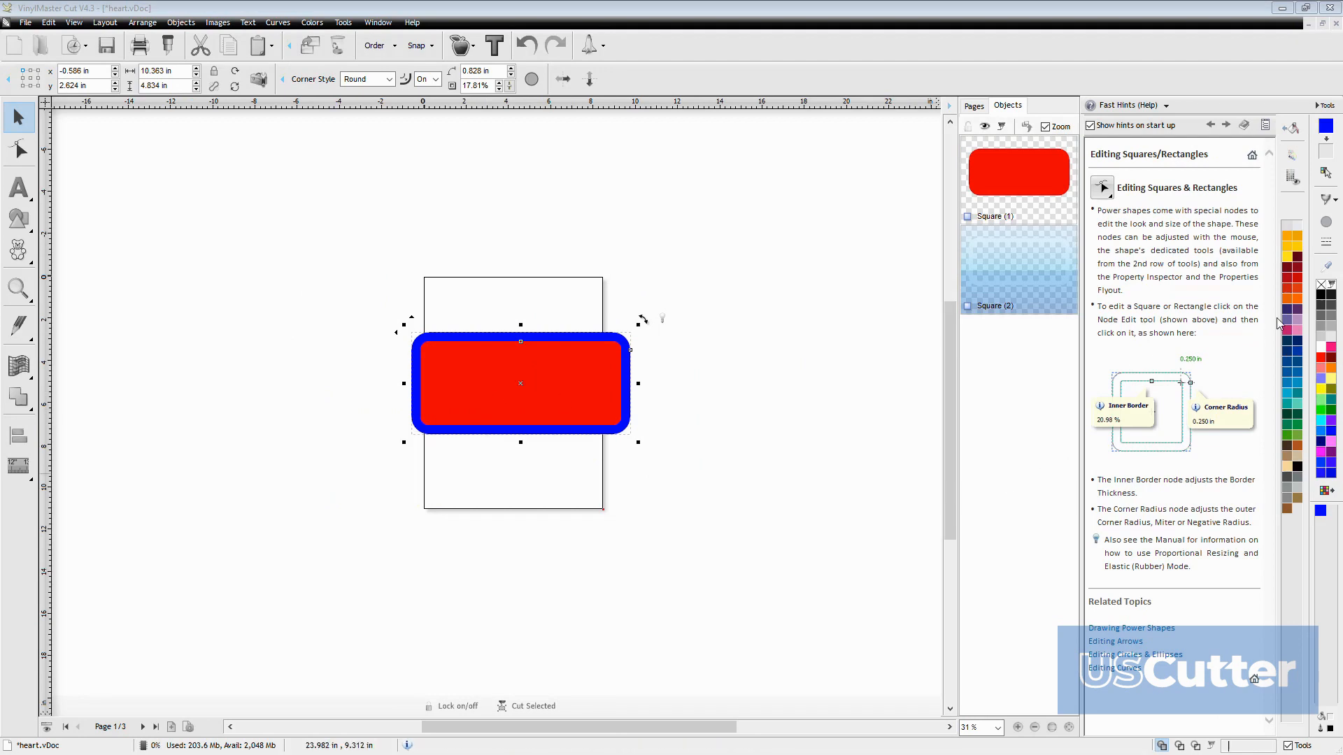
right_click(1320, 294)
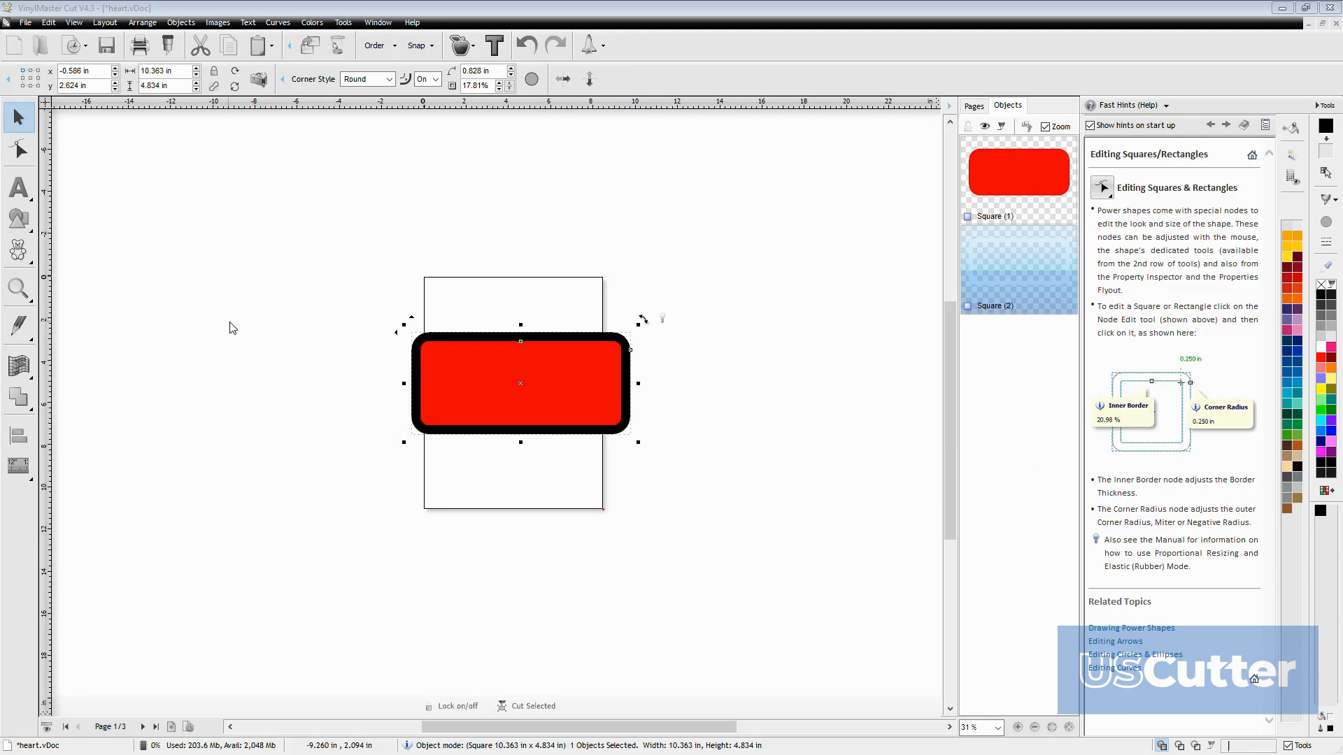
Insert the leaping deer silhouette from the Road signs general clipart library, placing it above the sign outside the page
left_click(19, 251)
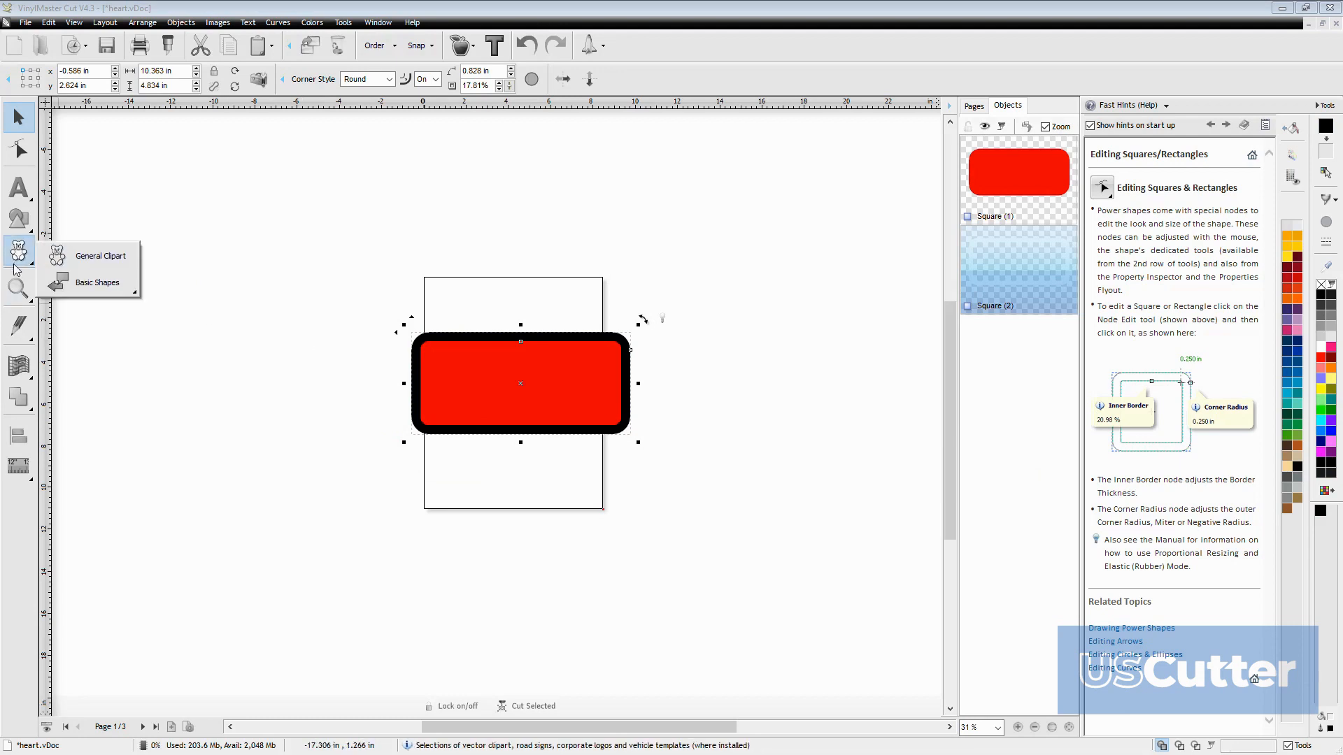
left_click(90, 256)
scroll(471, 397, "down", 10)
scroll(471, 397, "down", 10)
scroll(471, 397, "down", 15)
scroll(471, 397, "down", 15)
scroll(471, 397, "up", 15)
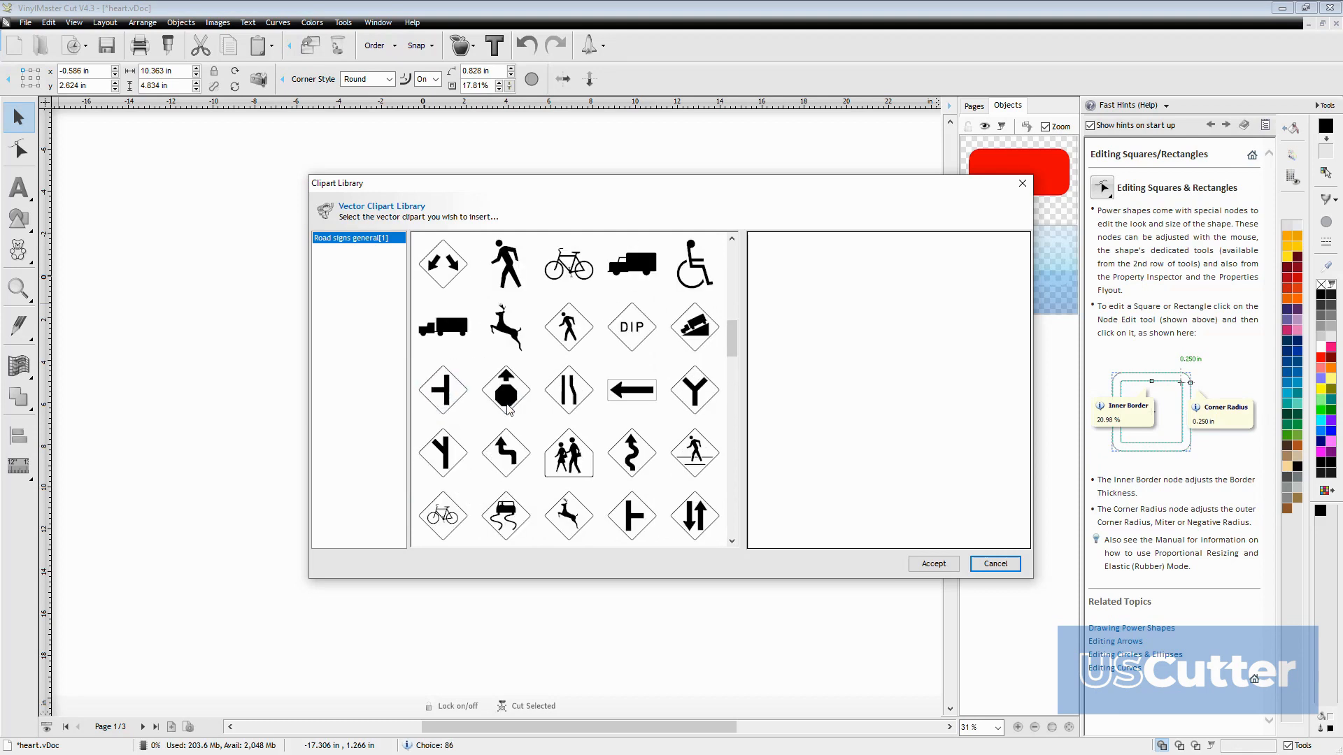
left_click(505, 326)
left_click(943, 567)
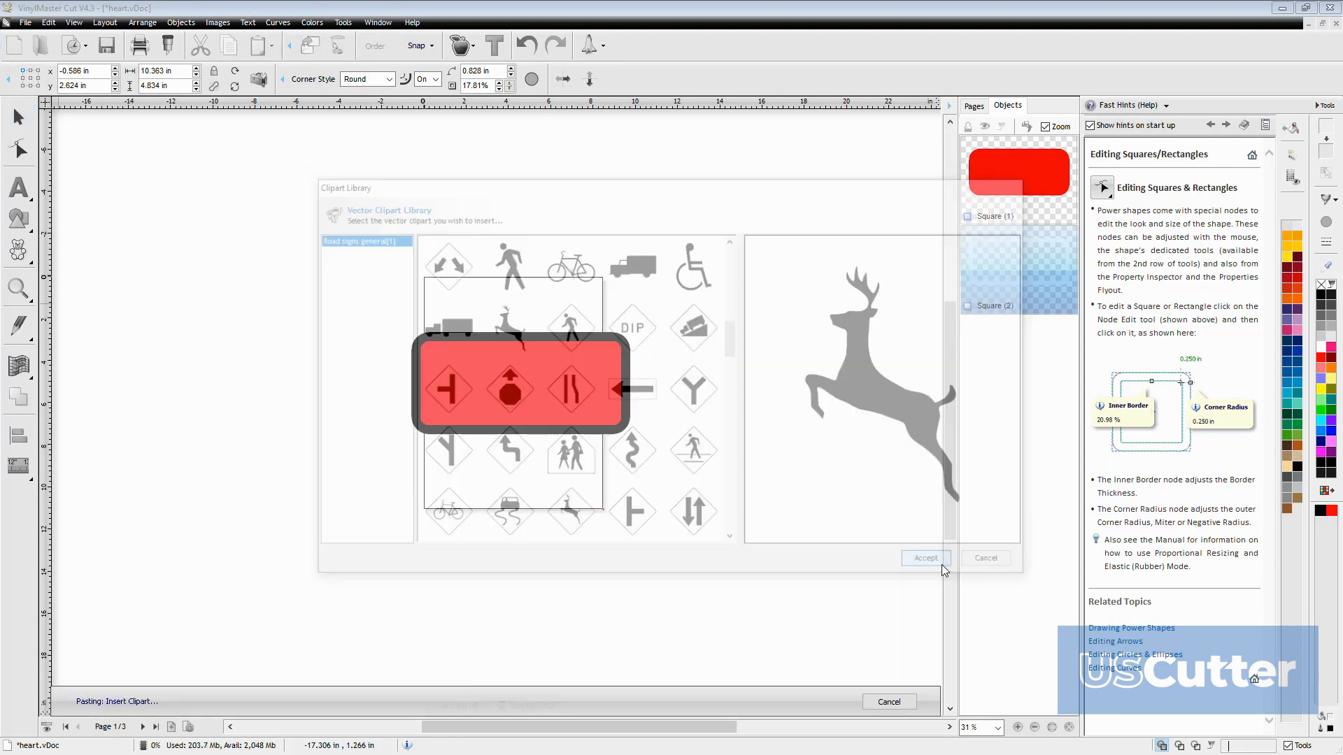
left_click(650, 206)
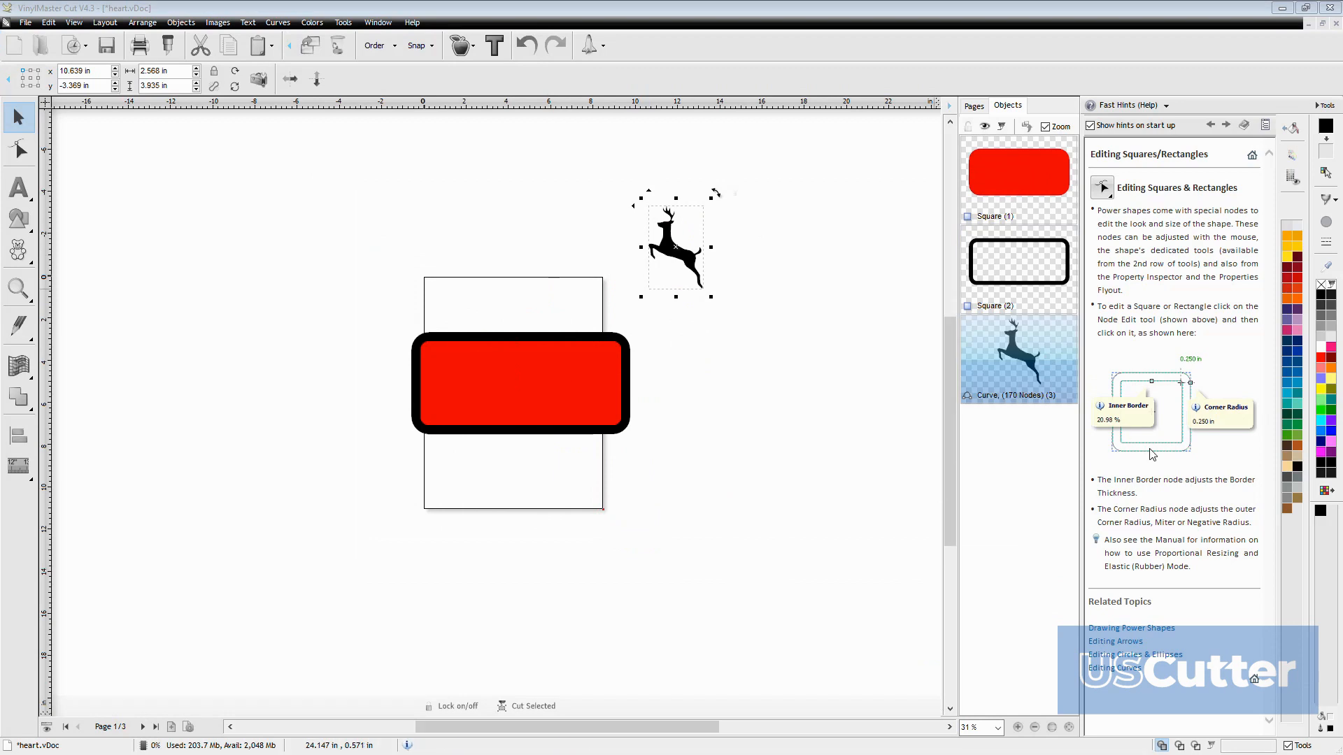
Move the deer onto the red rectangle in white and scale it down to about 2.09 by 3.21 in
left_click_drag(676, 247, 506, 388)
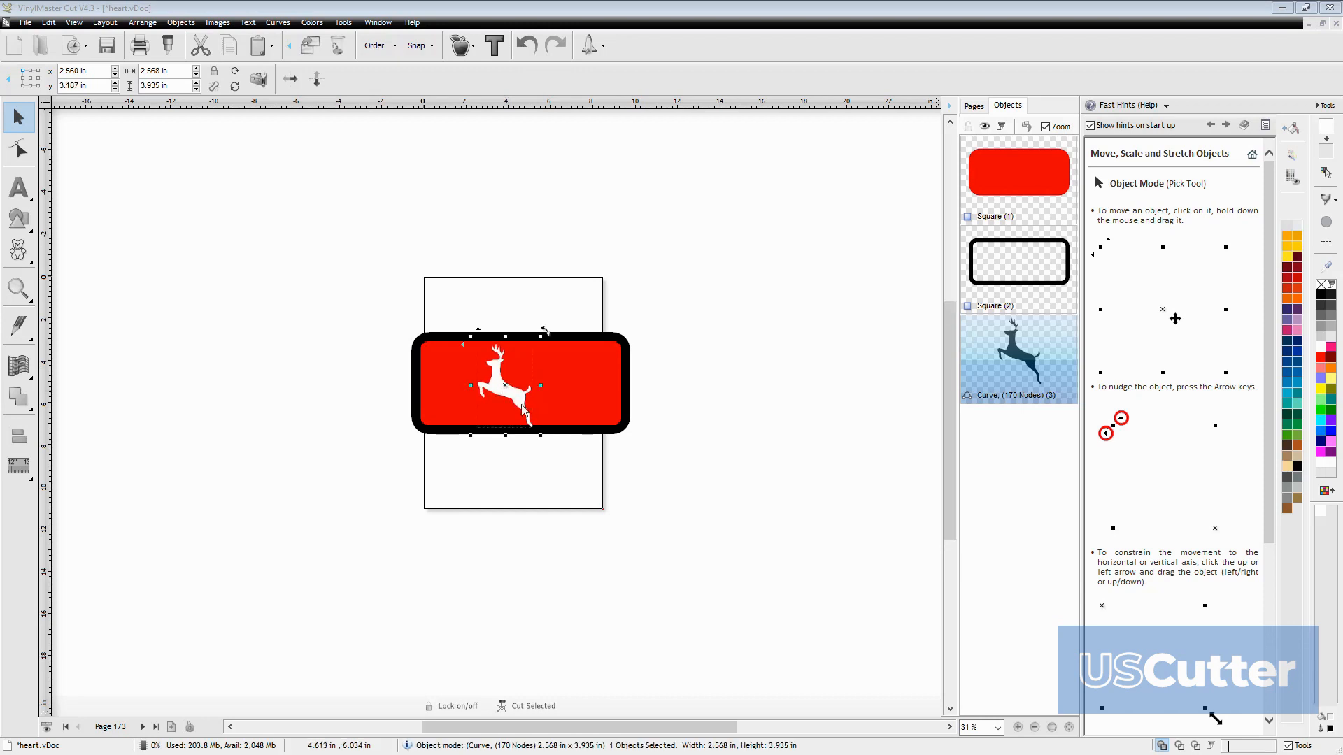
left_click_drag(541, 435, 509, 394)
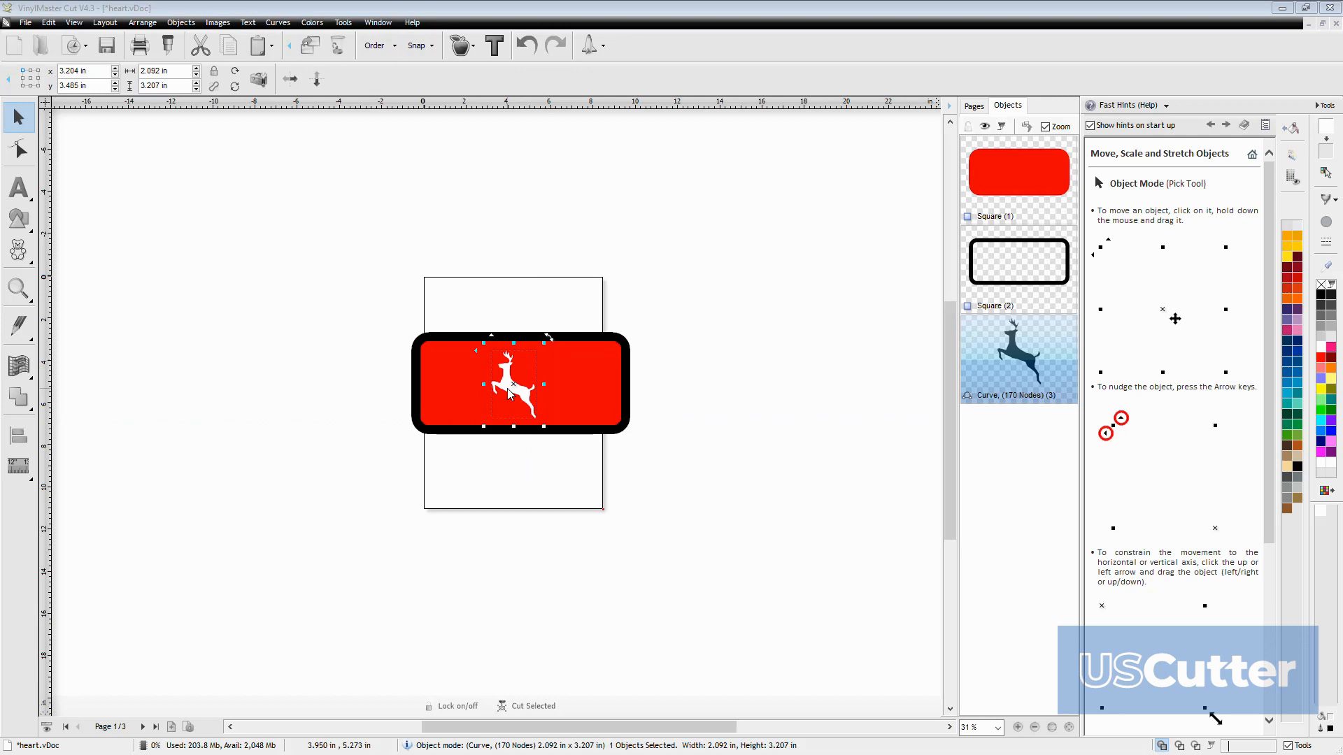
Add artistic text beside the red sign, entering DEER LIFE and shortening it to DEER
left_click(13, 195)
left_click(266, 375)
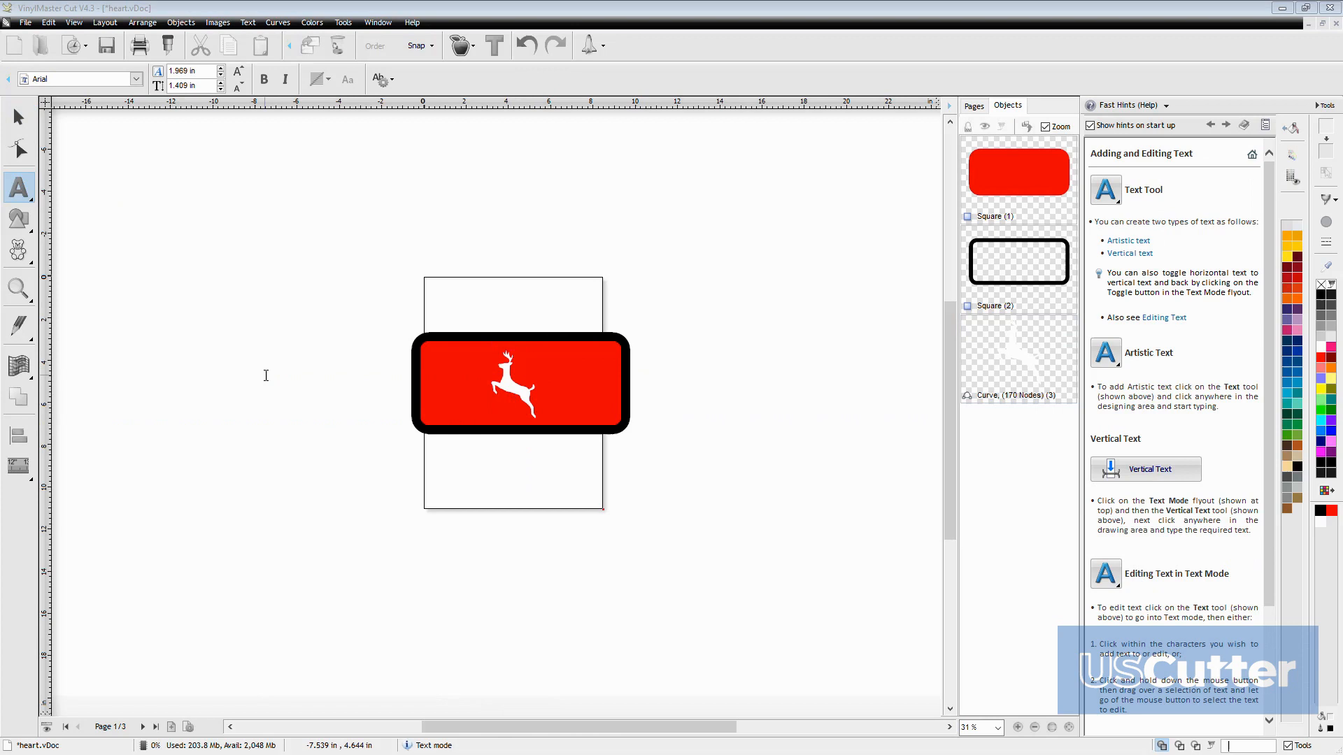
type("DE")
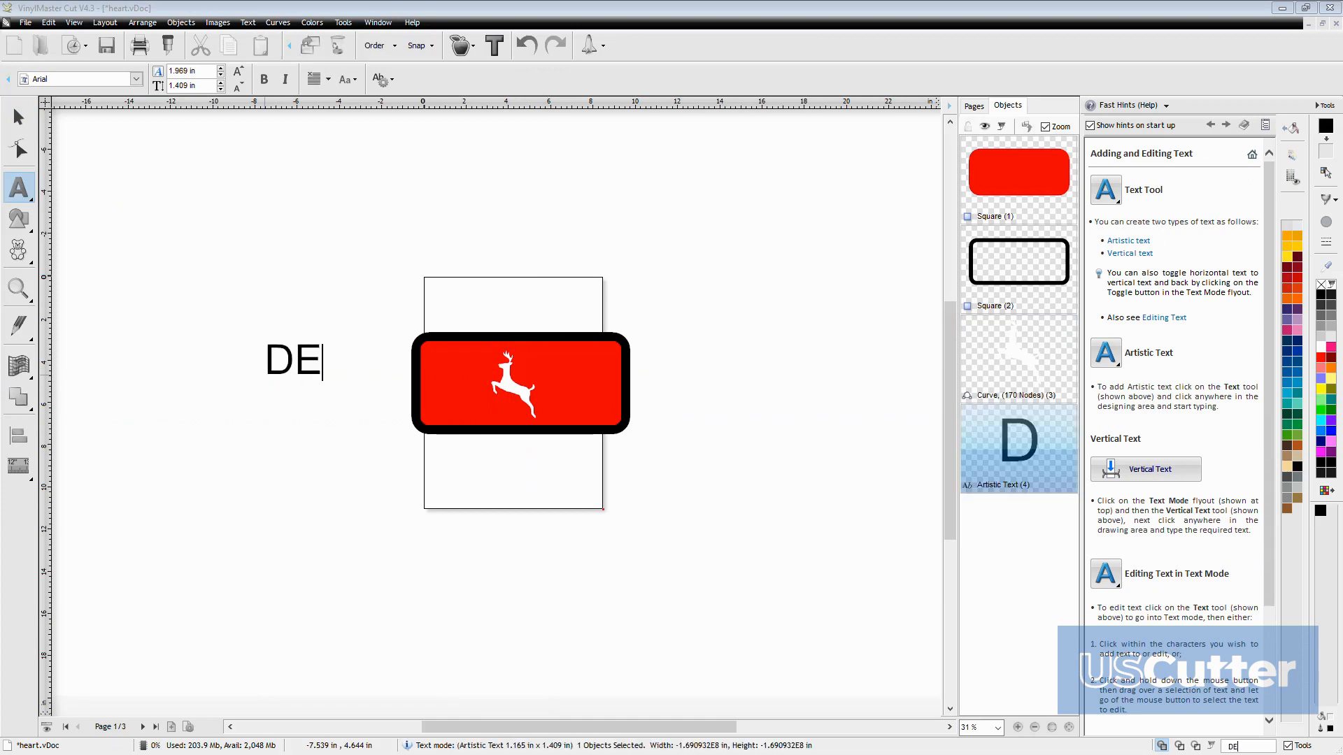
type("ER LIFE")
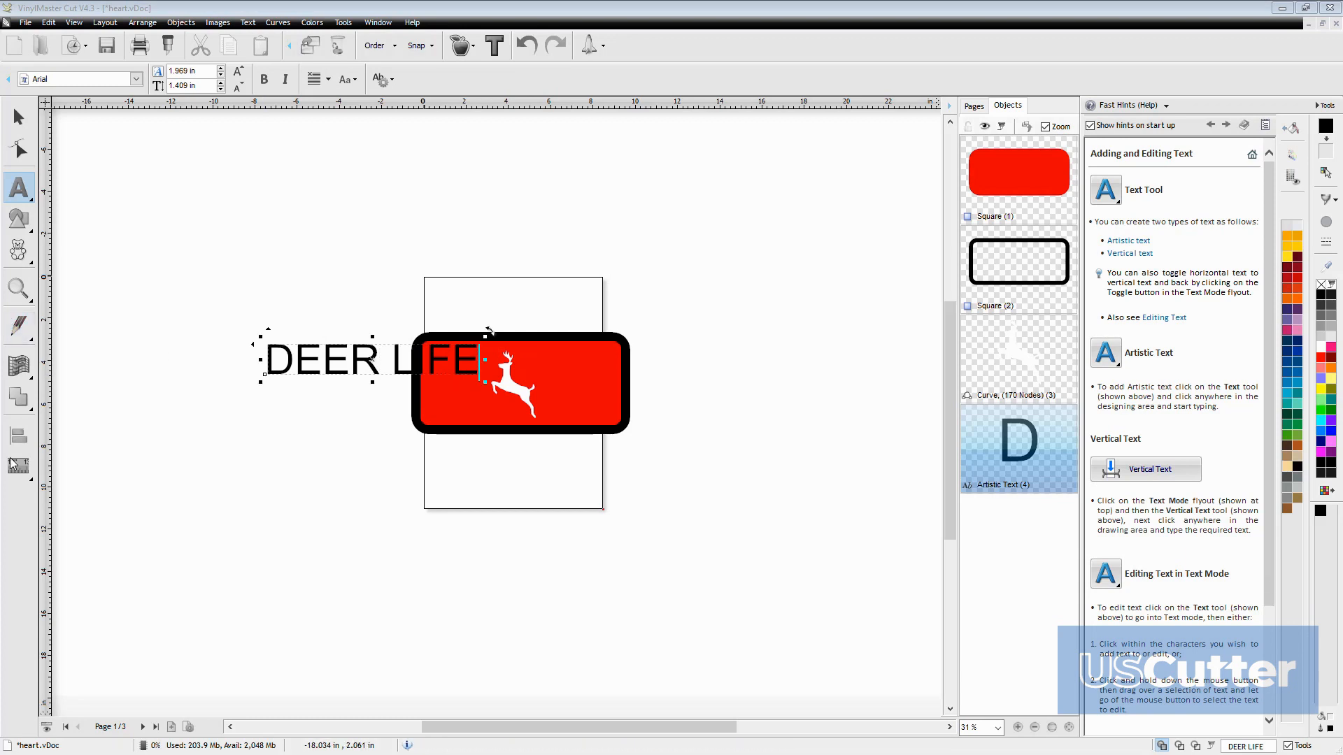
key("BackSpace")
key("BackSpace")
key("BackSpace")
key("BackSpace")
key("BackSpace")
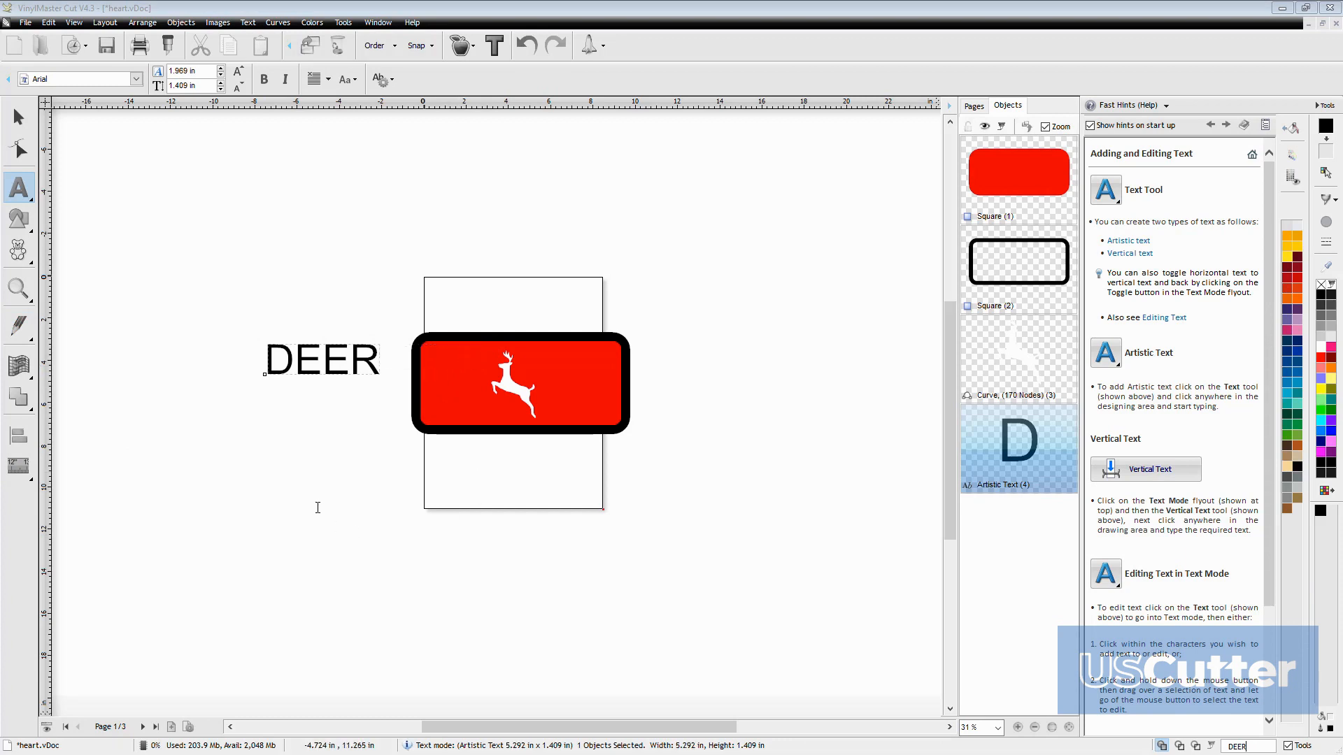
Add the word LIFE as a separate text object below DEER
left_click(311, 513)
type("LIFE")
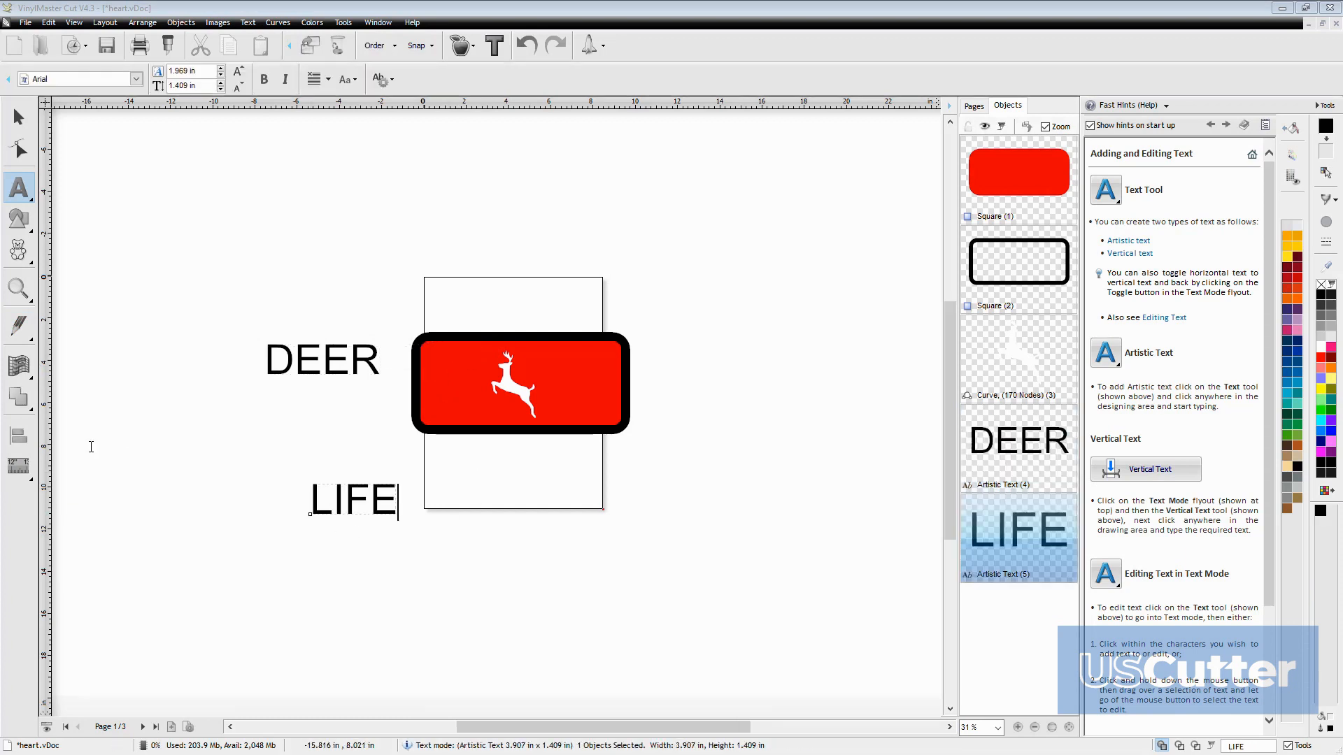
left_click(18, 117)
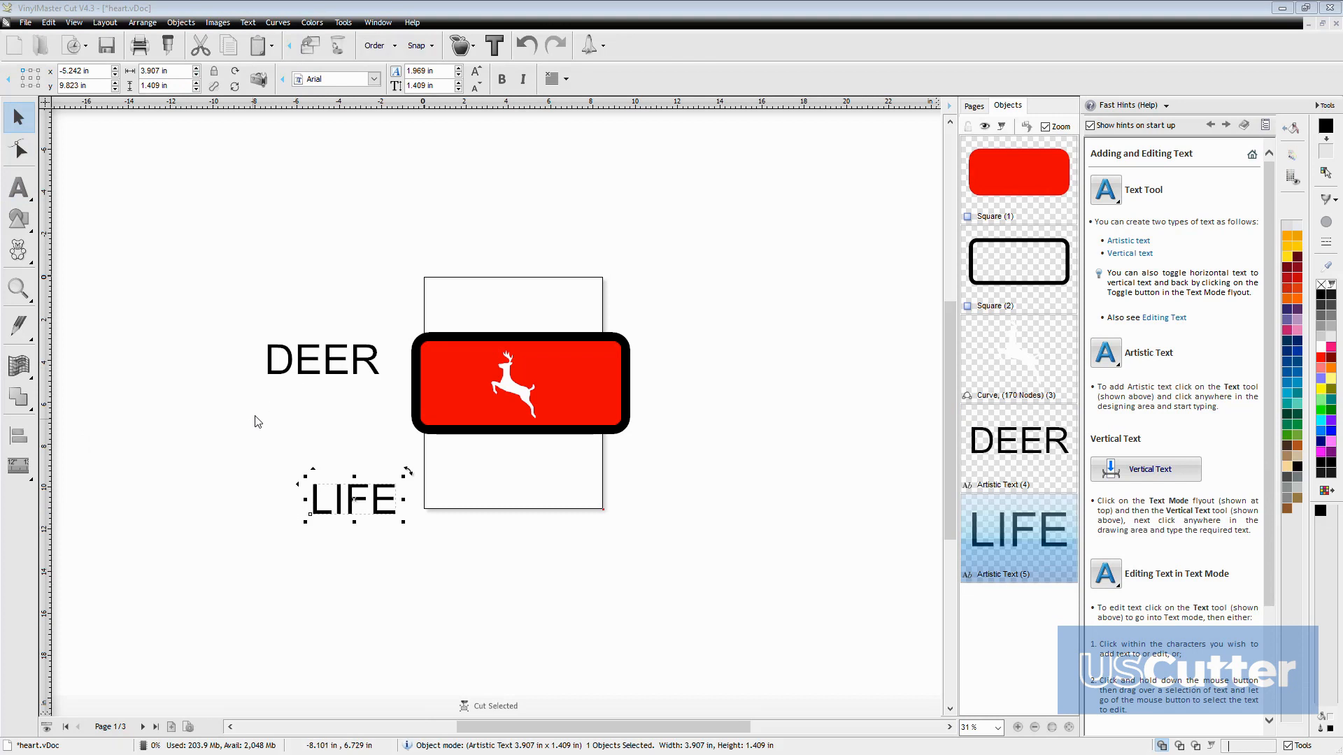
Move the DEER and LIFE texts onto the sign, one on each side of the deer
left_click_drag(319, 360, 432, 363)
left_click_drag(347, 507, 572, 365)
left_click(501, 376)
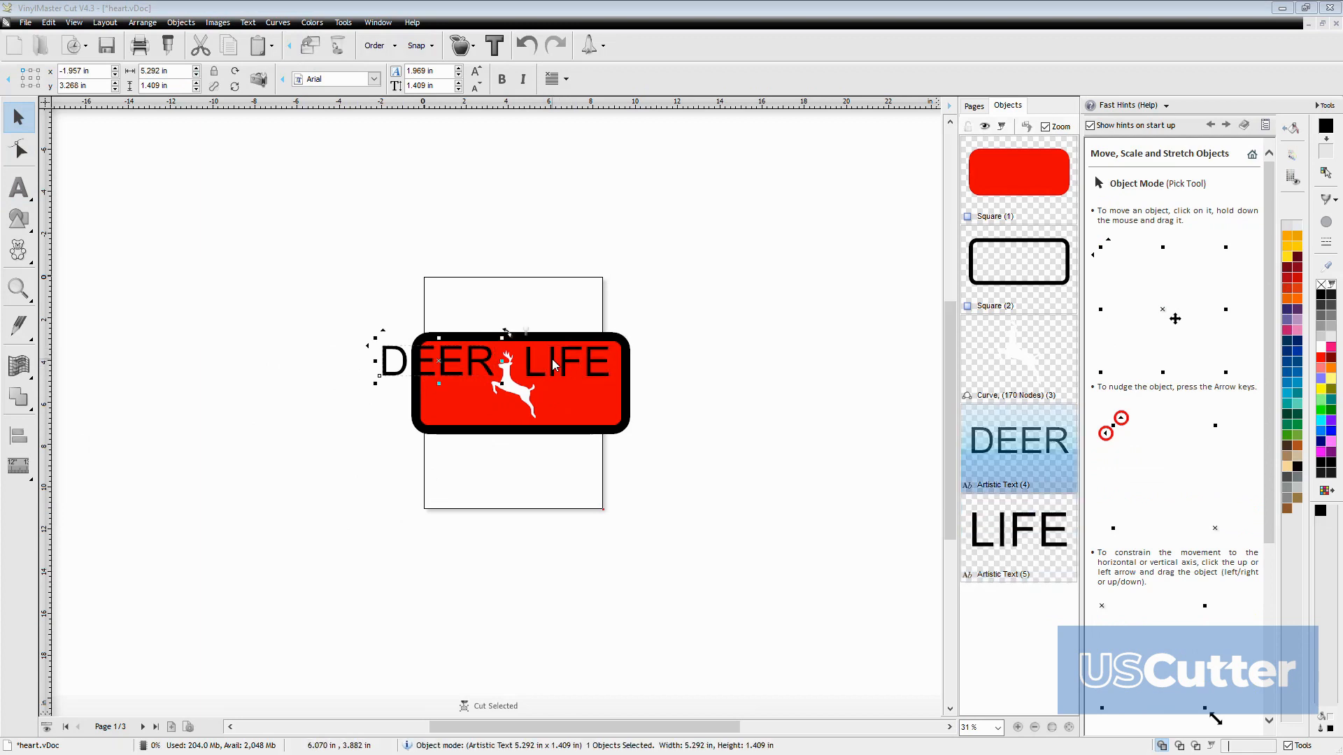
left_click(552, 364)
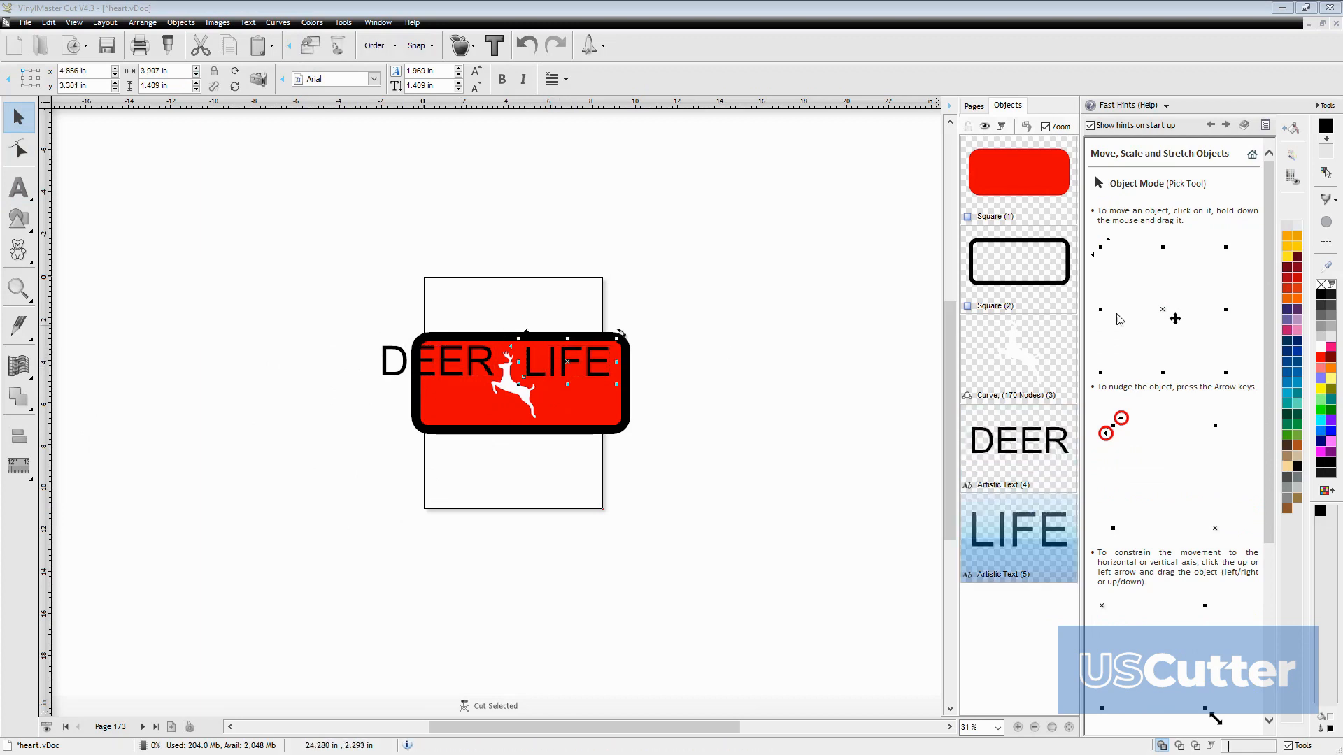
Align the DEER text to the page's vertical center with the Align and Space tools
left_click(475, 364)
left_click(1152, 106)
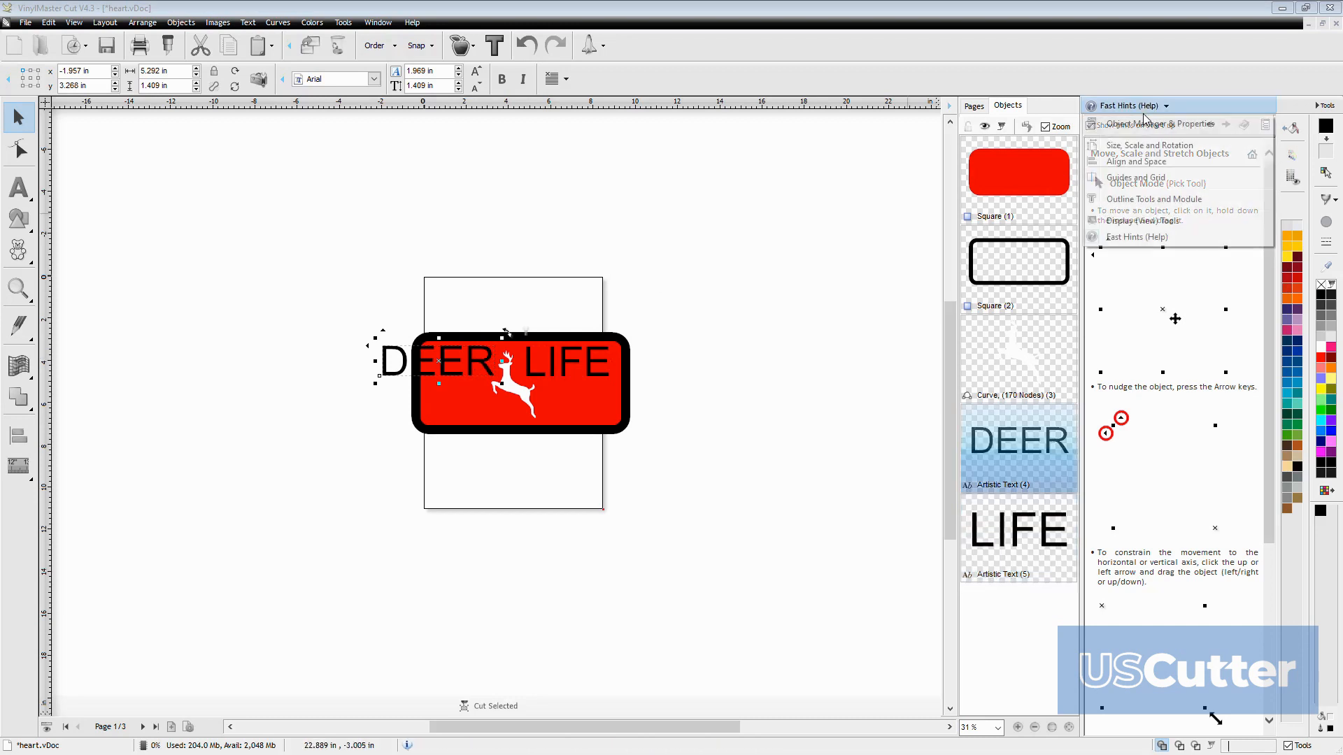
left_click(1161, 160)
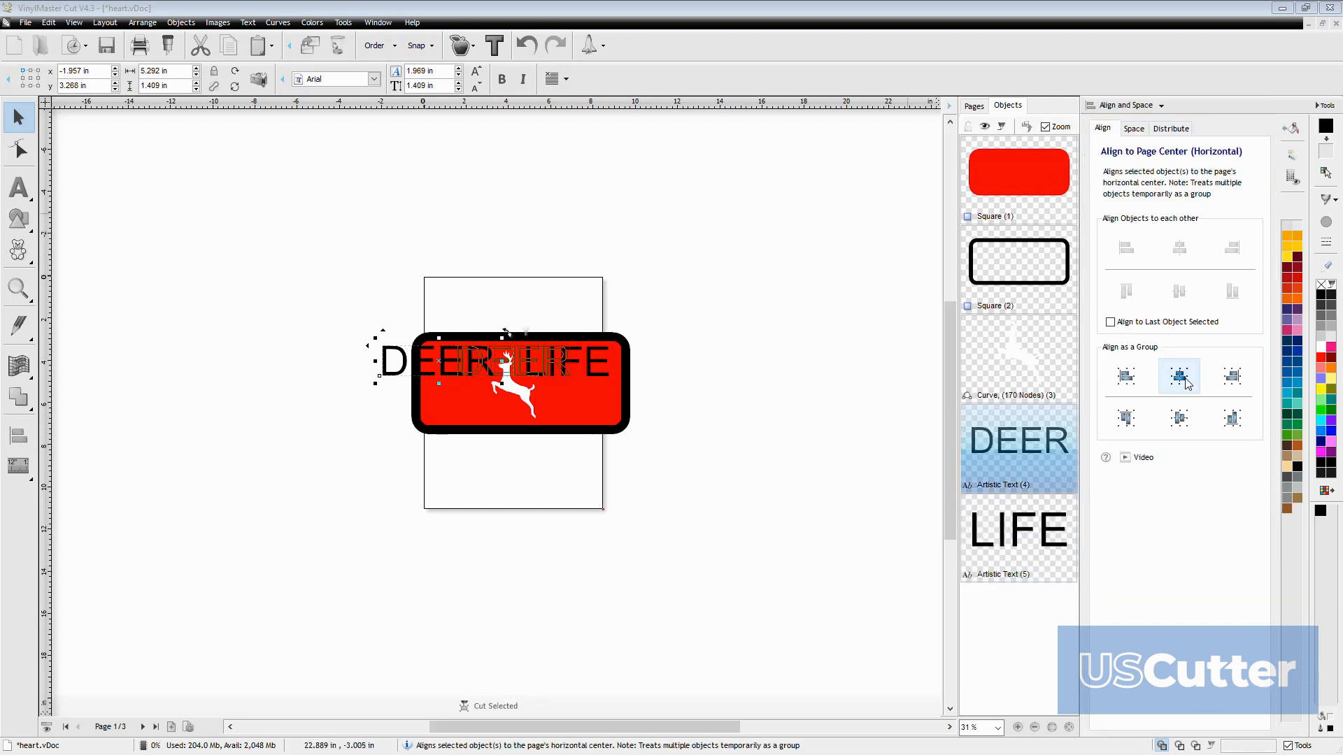
left_click(1179, 420)
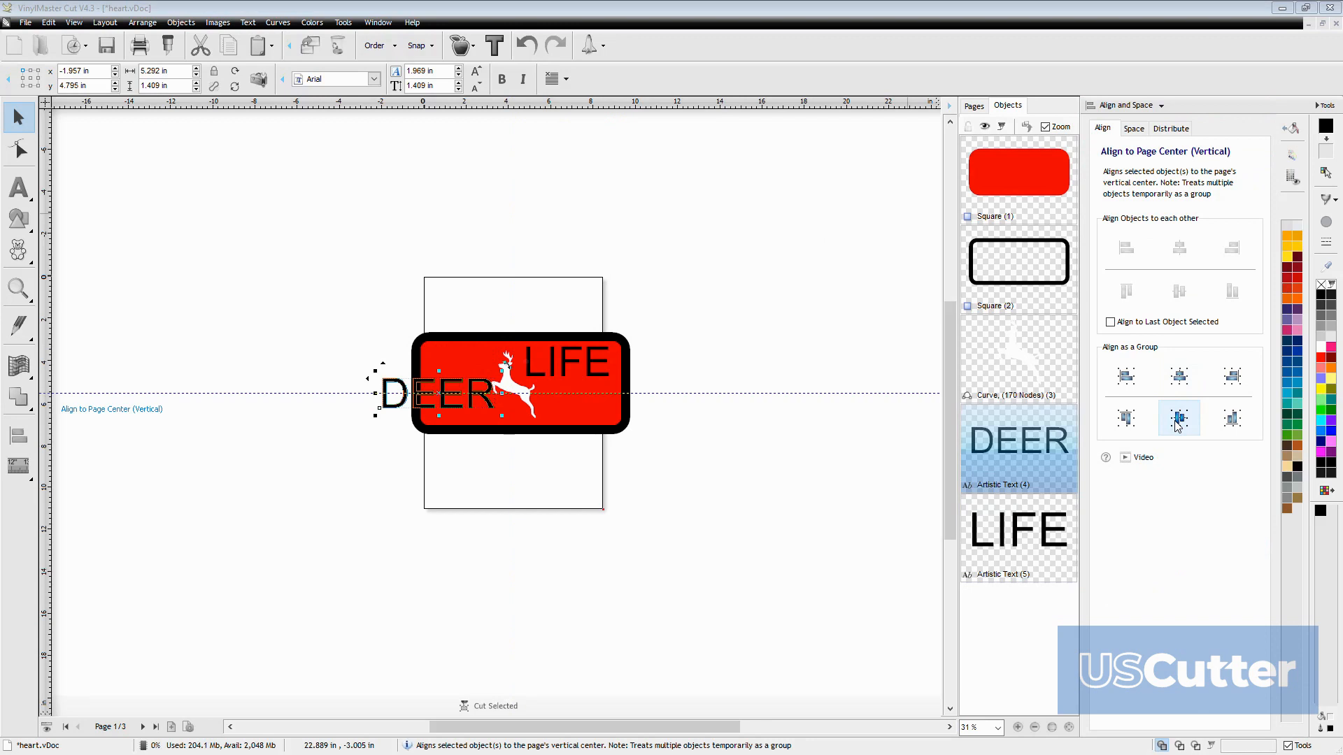
Align the DEER and LIFE texts to each other along their vertical centers
left_click(568, 367)
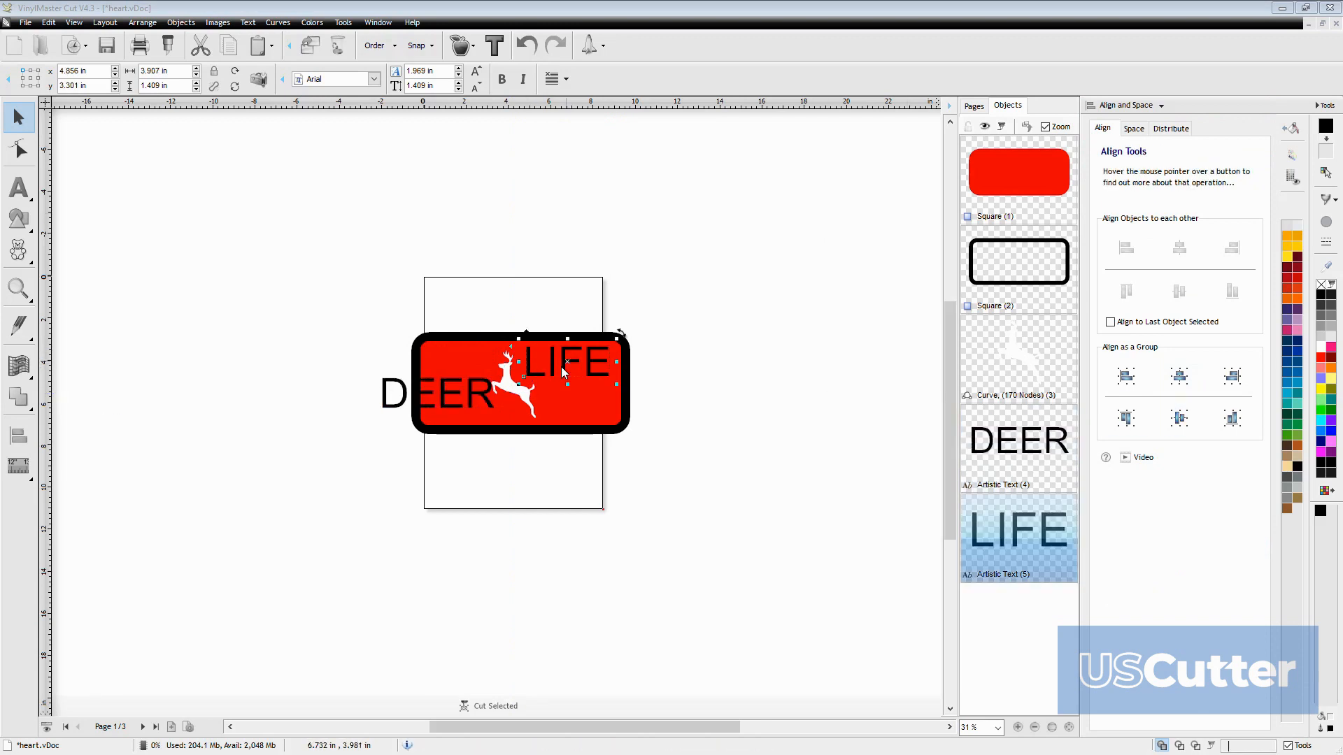
left_click(473, 393)
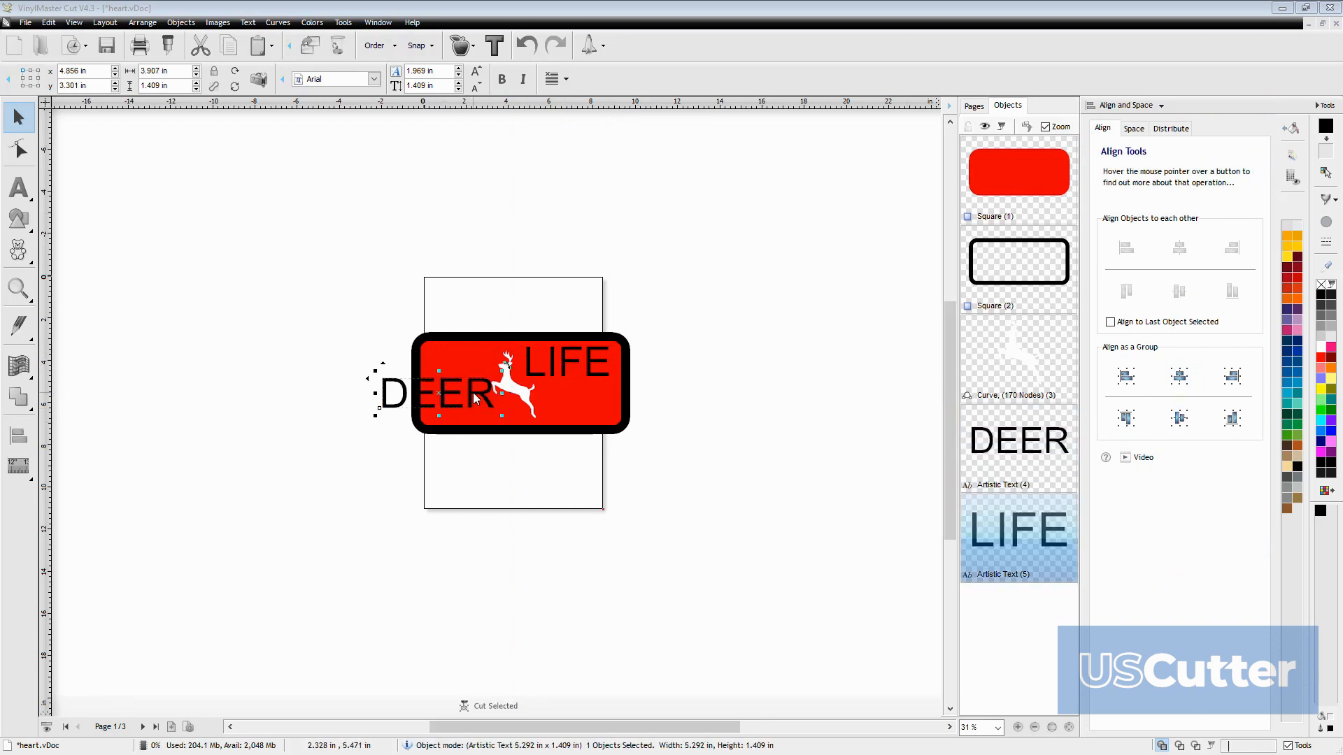
left_click(551, 370, "shift")
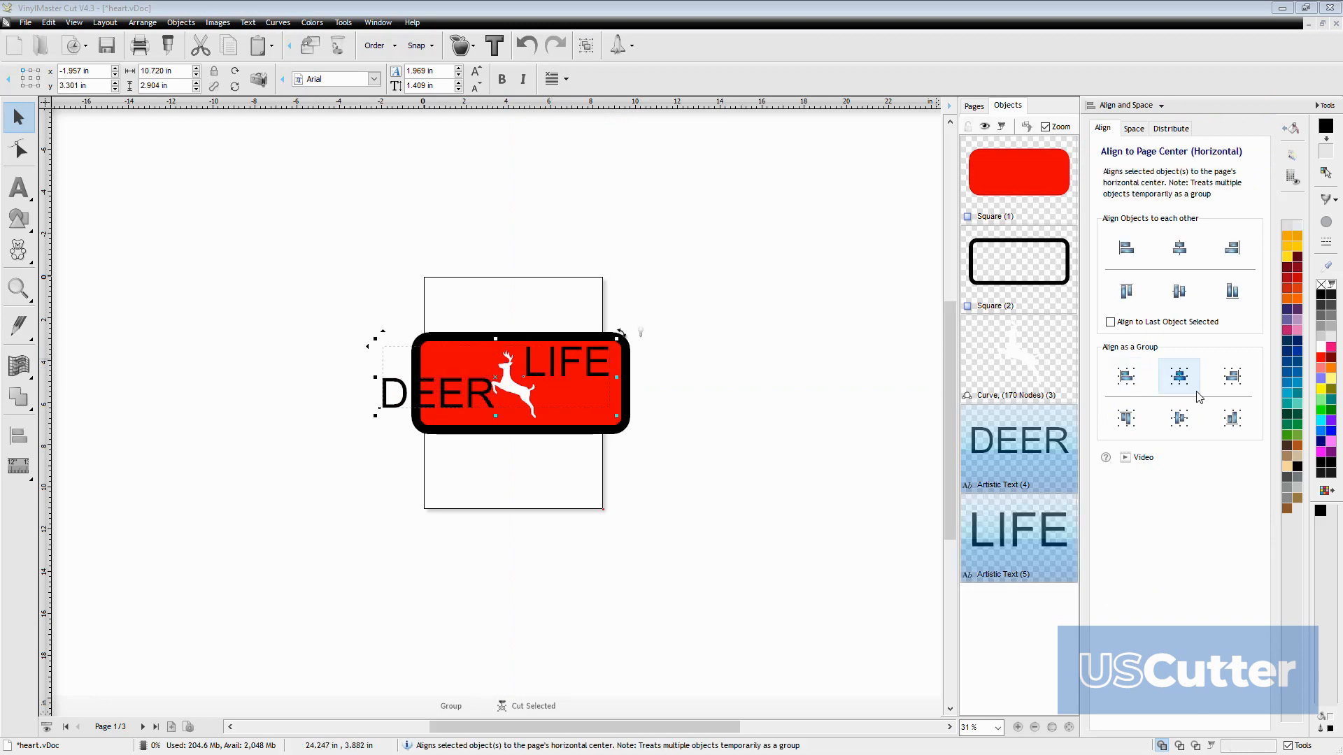
left_click(1178, 291)
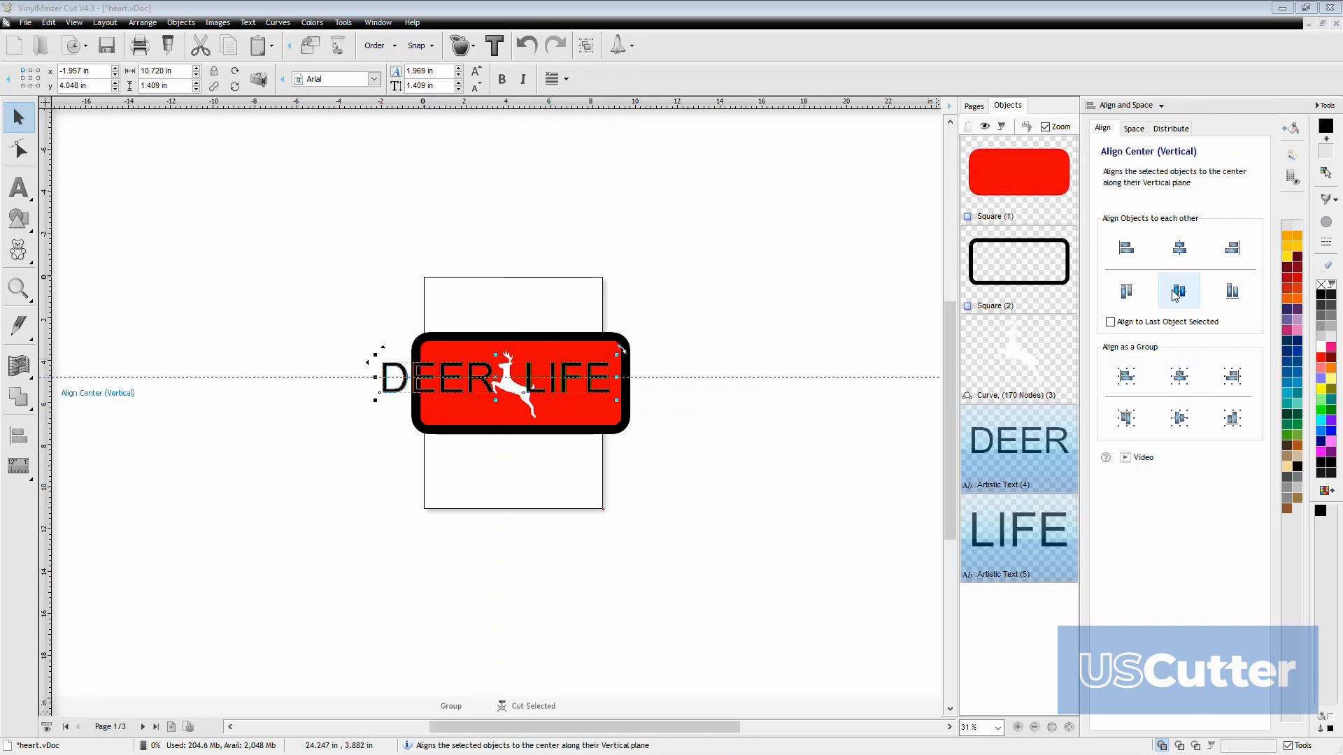
Scale the DEER and LIFE texts down together to about 7.67 in wide and move them above the sign
left_click_drag(494, 390, 494, 377)
left_click_drag(631, 391, 599, 388)
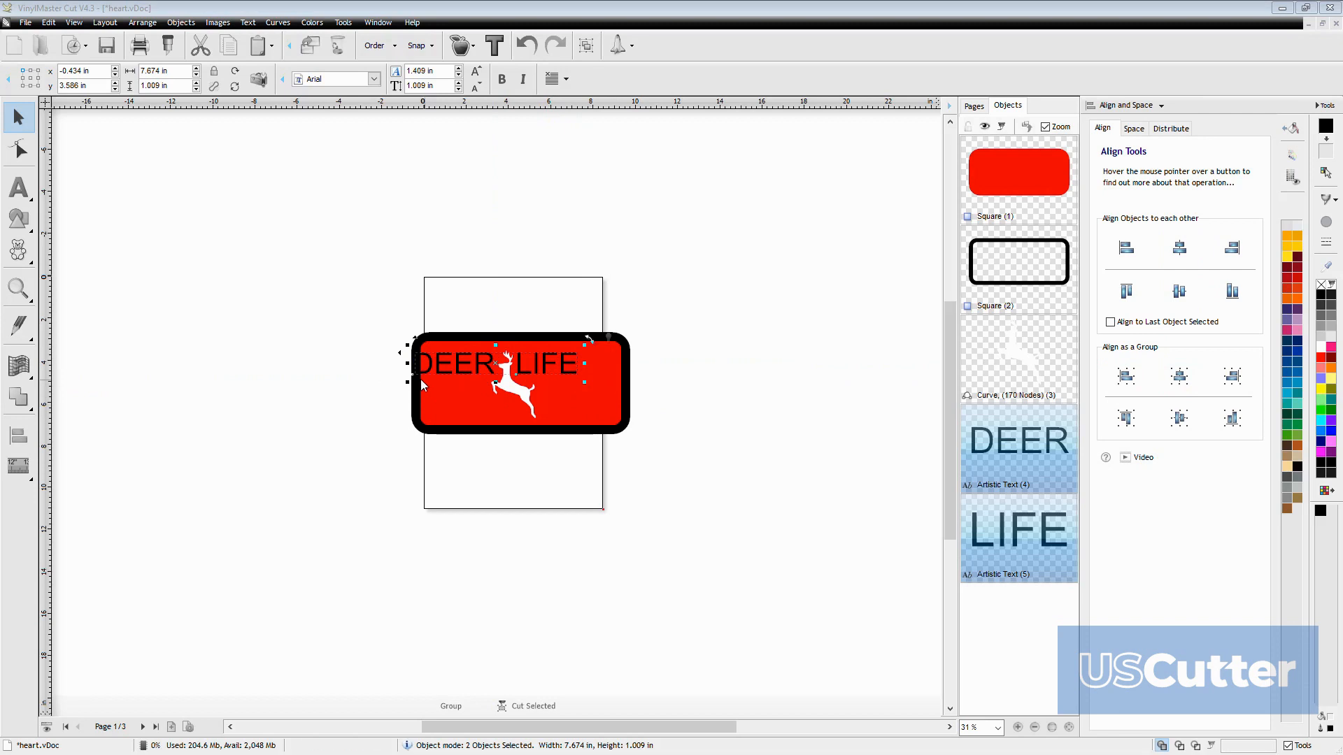
left_click_drag(453, 355, 450, 265)
Center the deer horizontally with the red rectangle and its black border
left_click_drag(351, 301, 661, 458)
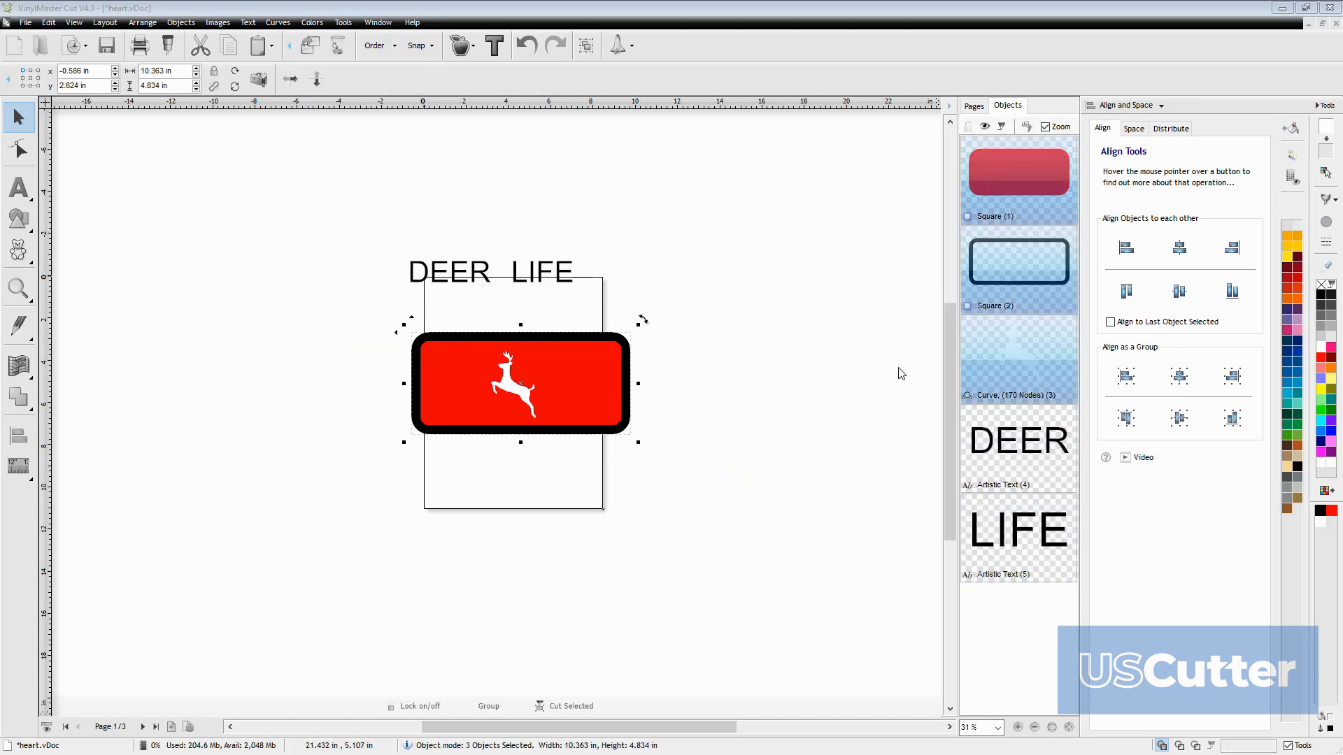
left_click(1180, 253)
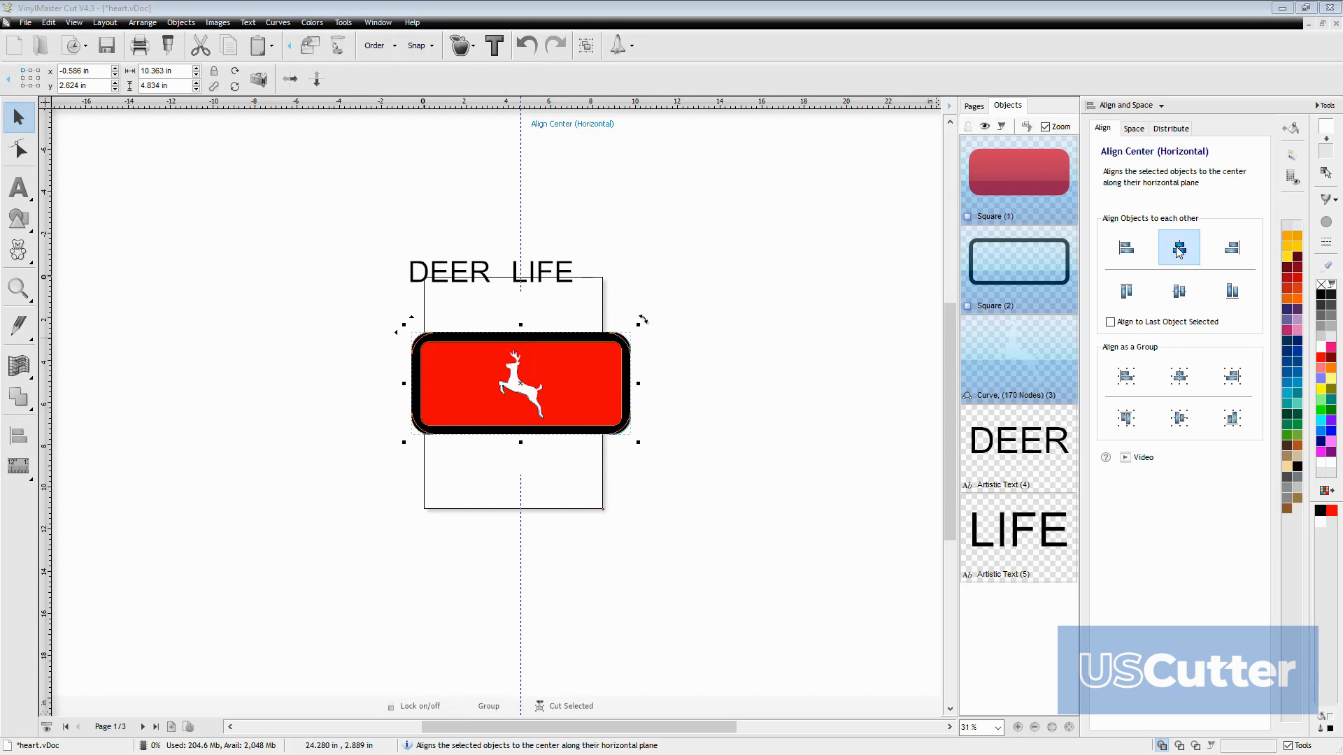
left_click(463, 297)
Group the DEER and LIFE texts above the sign
left_click_drag(323, 228, 692, 328)
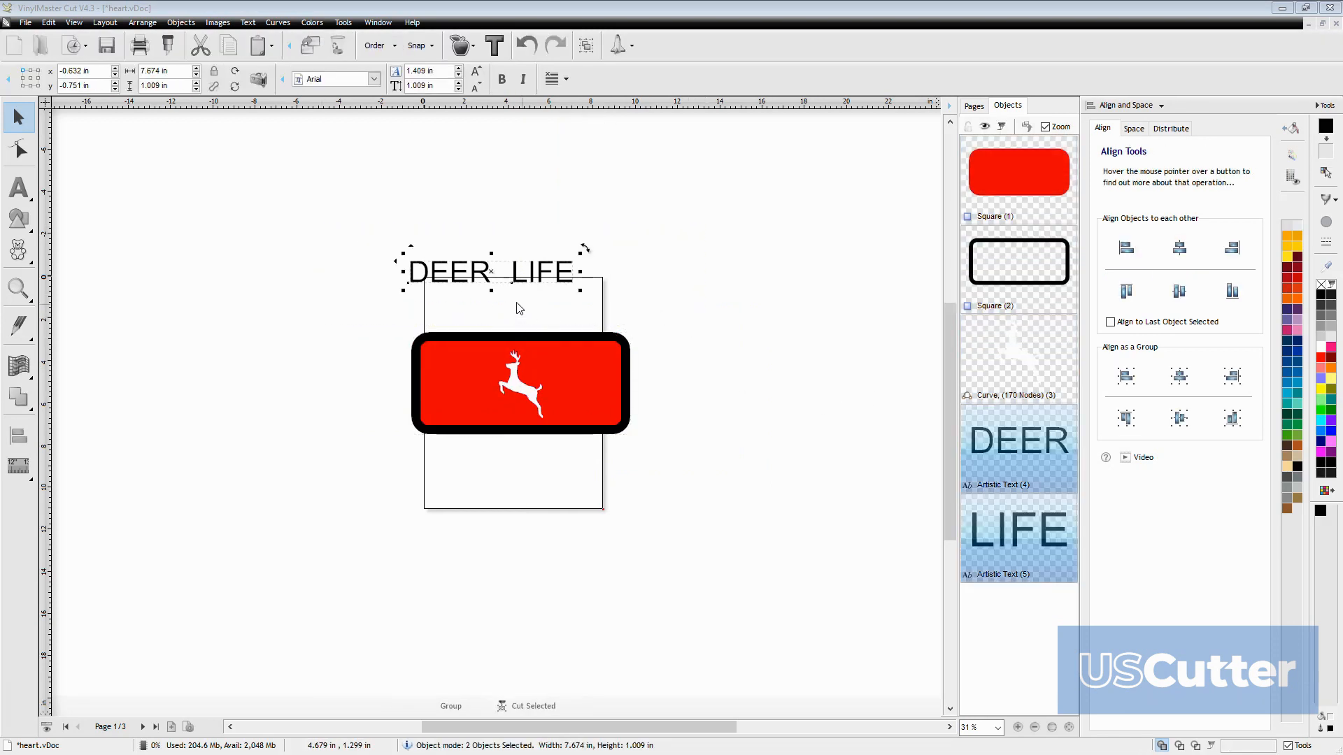
left_click(182, 23)
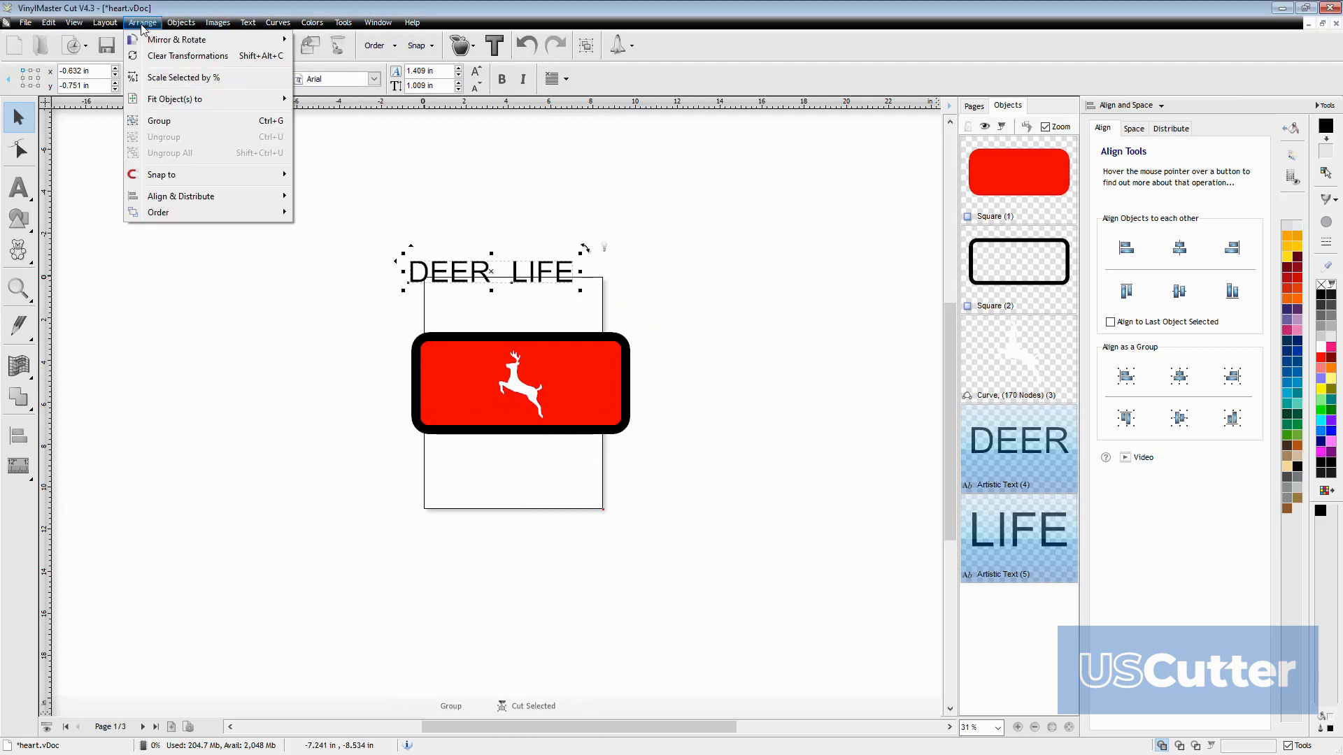
left_click(154, 122)
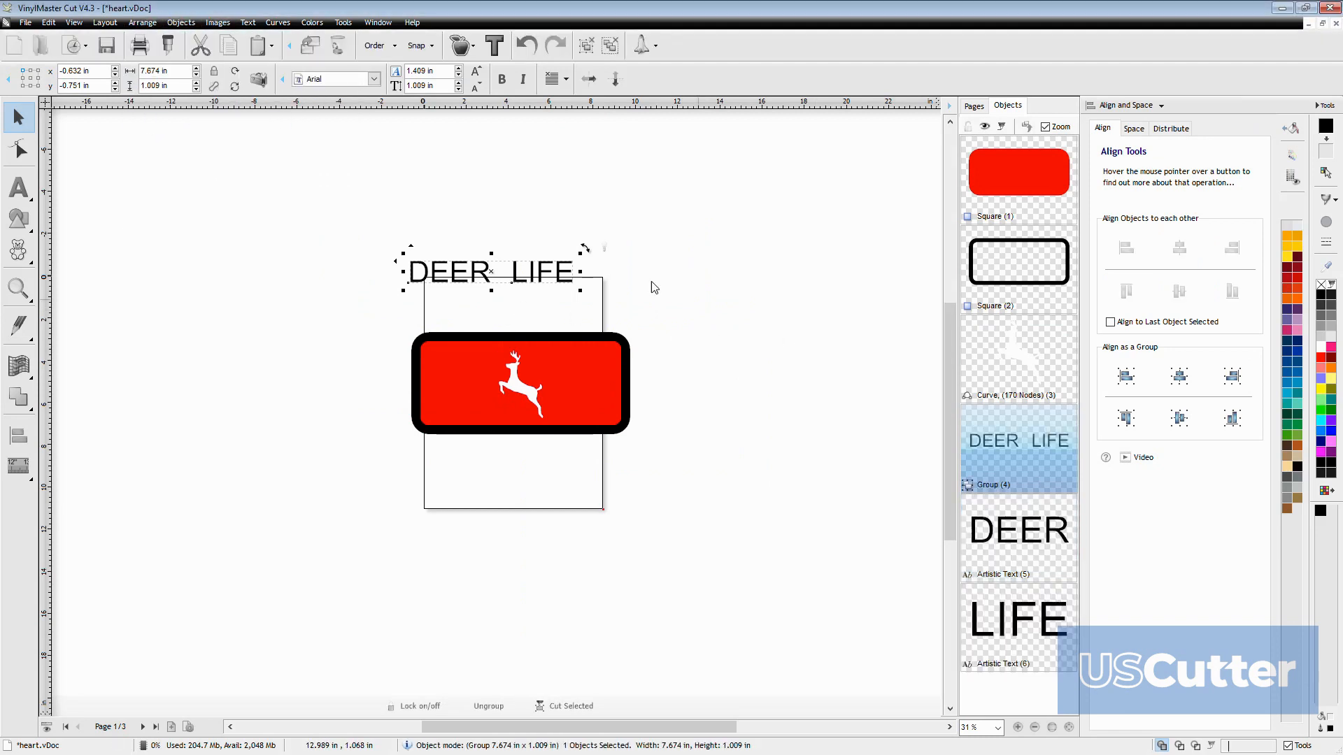
Move the DEER LIFE group onto the upper part of the sign and center all objects horizontally with each other
left_click_drag(468, 277, 489, 367)
key("ctrl+a")
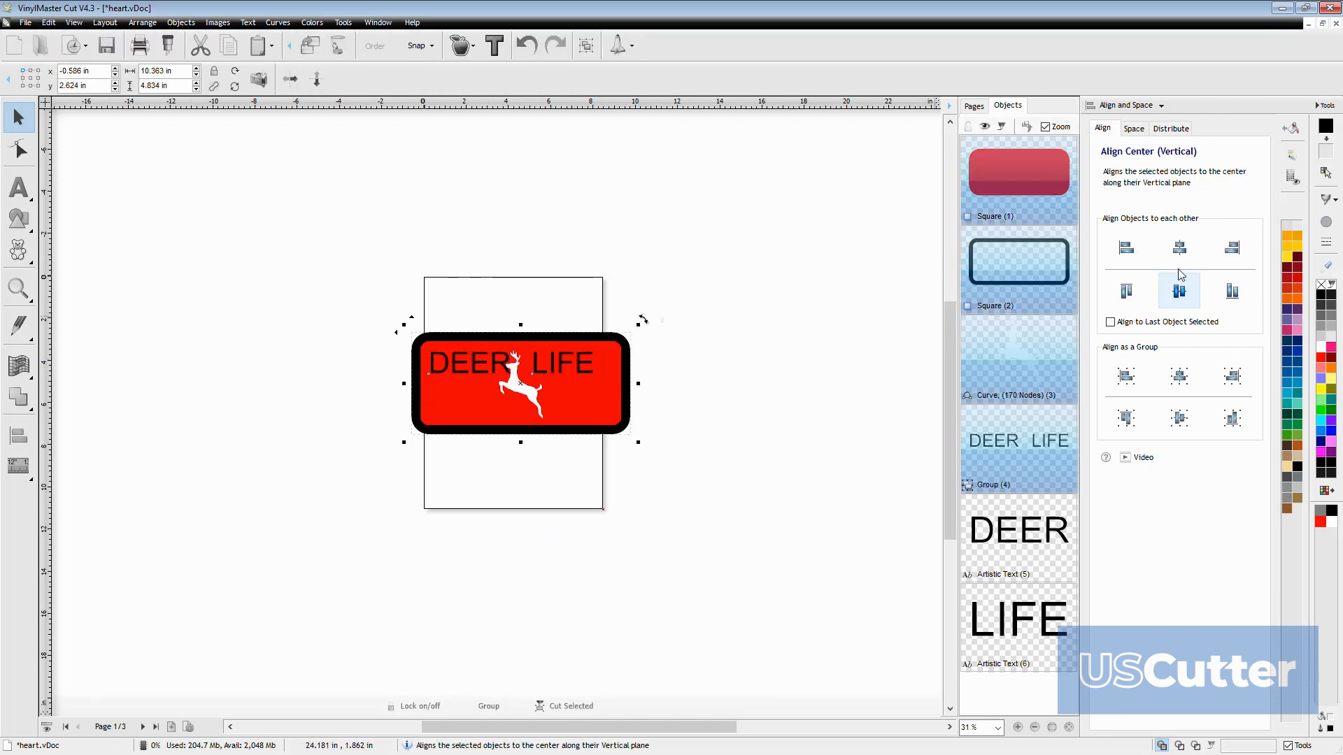
left_click(1182, 248)
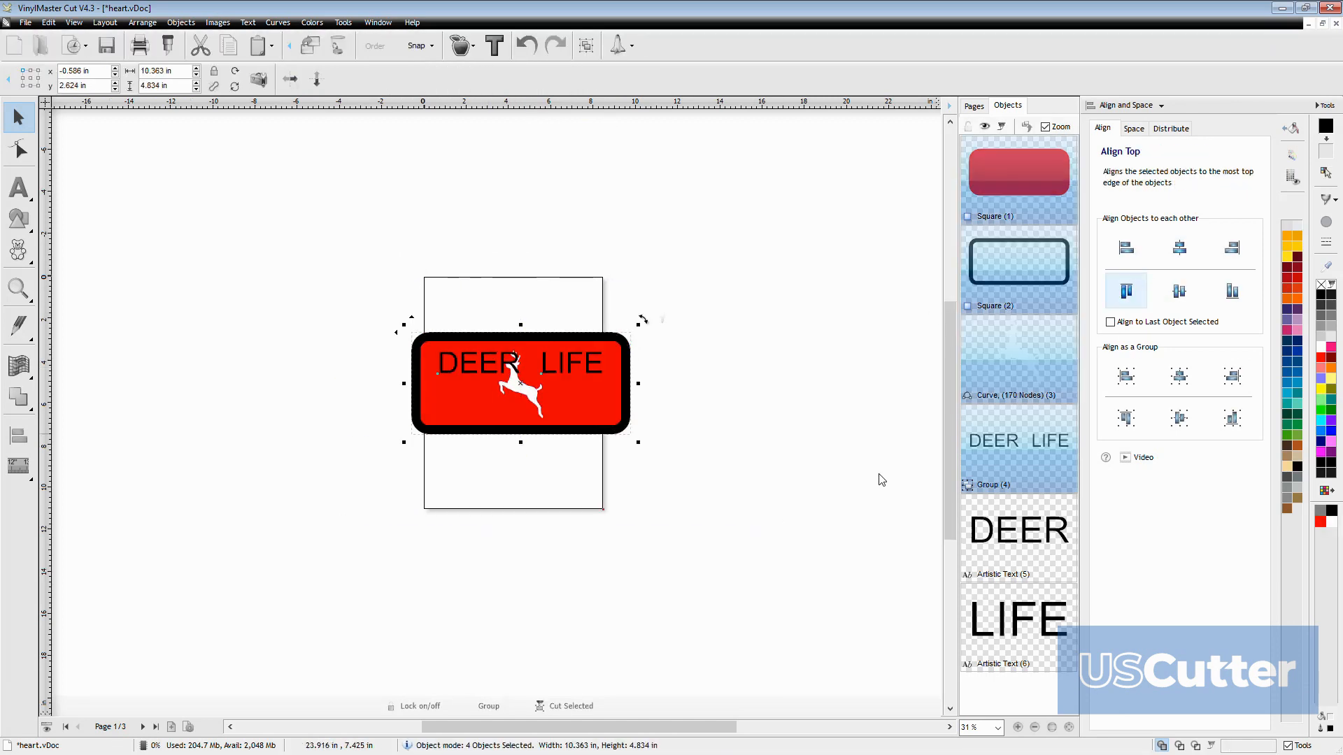
left_click(1127, 291)
left_click(823, 539)
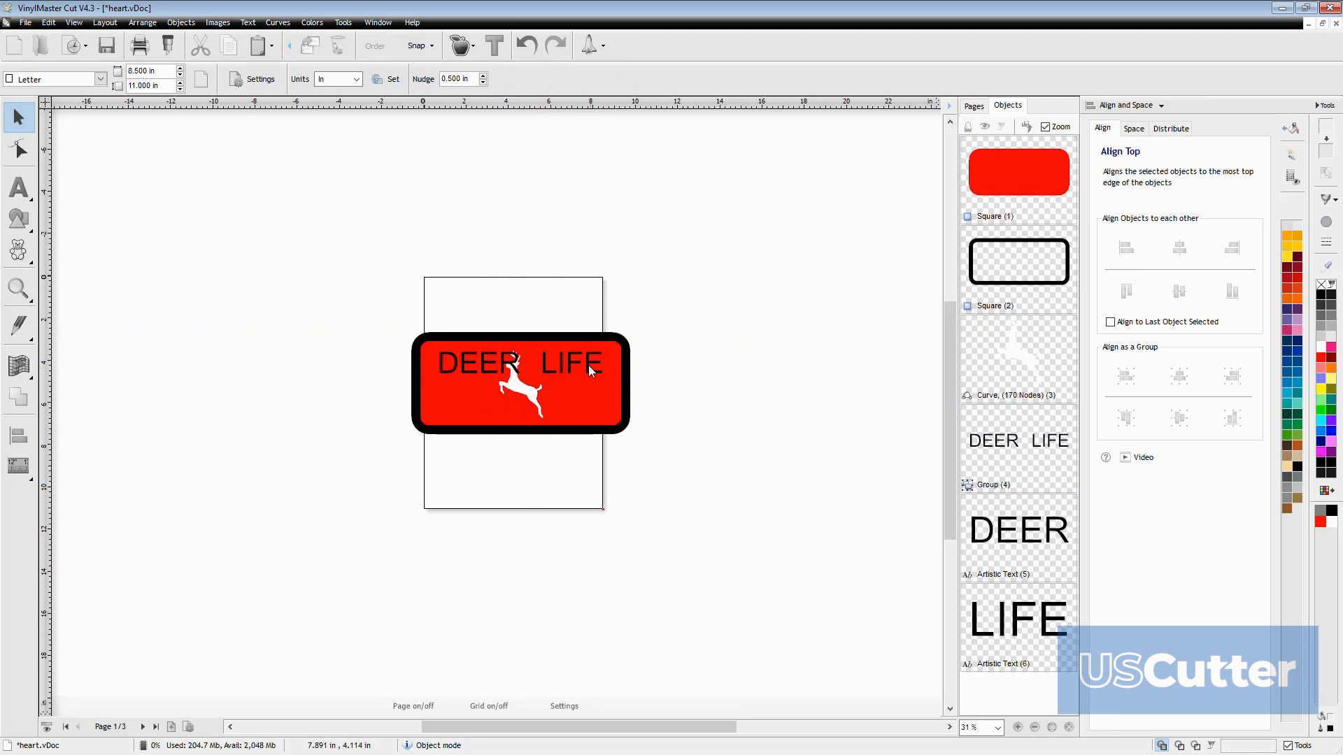
Change the font of the DEER LIFE group to Britannic Bold
left_click(569, 364)
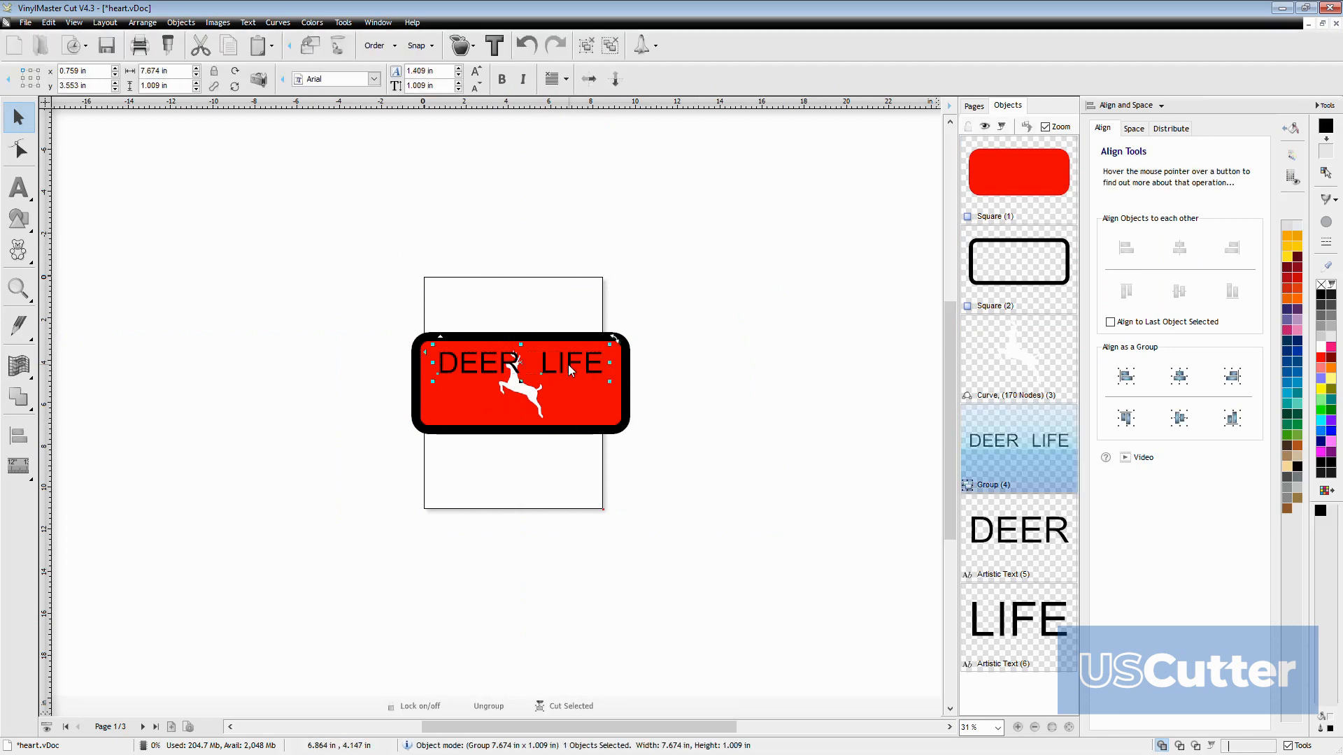
left_click(374, 78)
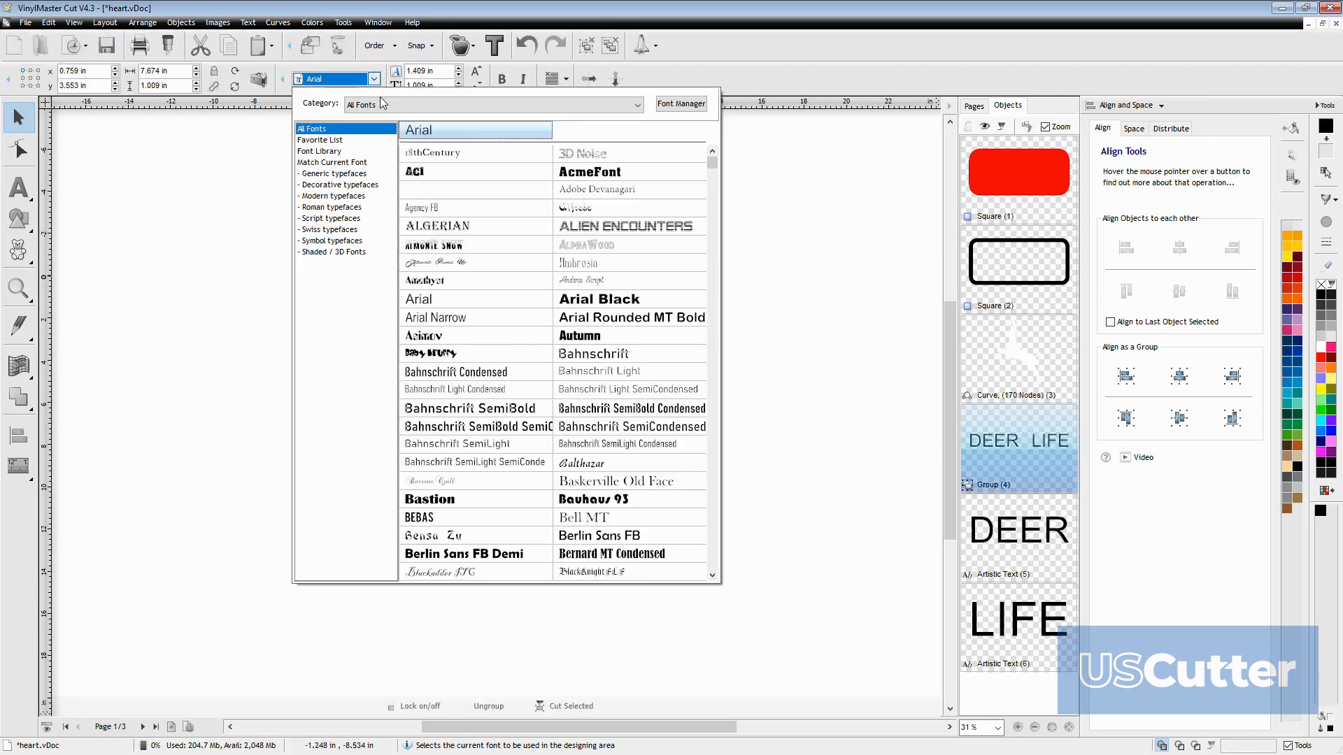
scroll(596, 316, "down", 2)
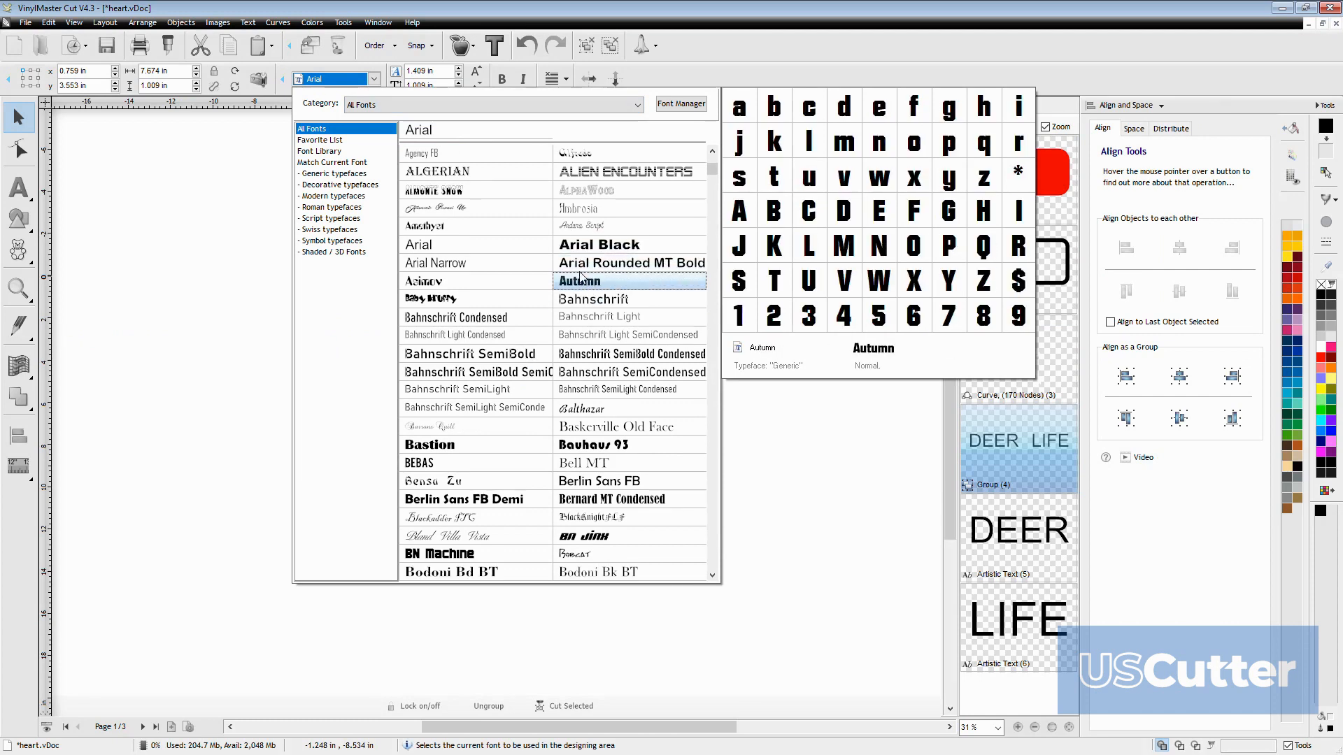
scroll(580, 277, "down", 2)
scroll(587, 281, "down", 2)
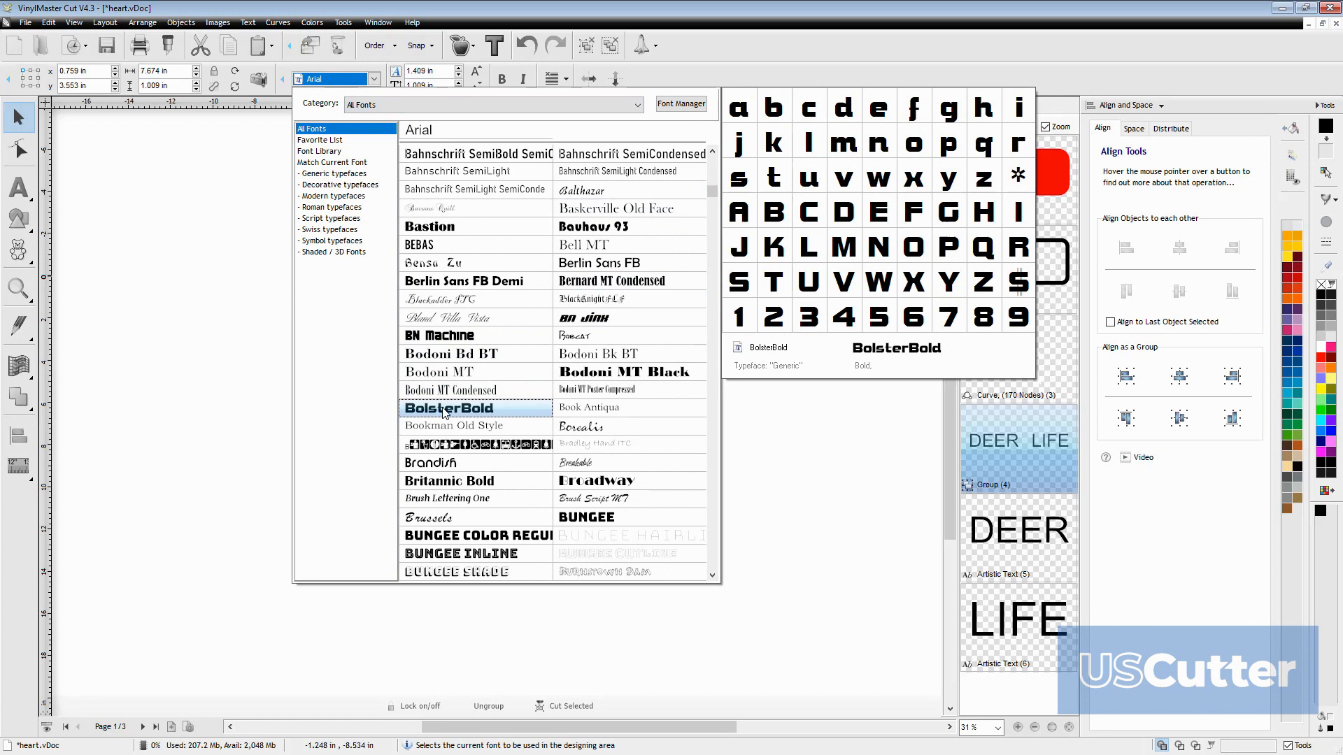
left_click(448, 482)
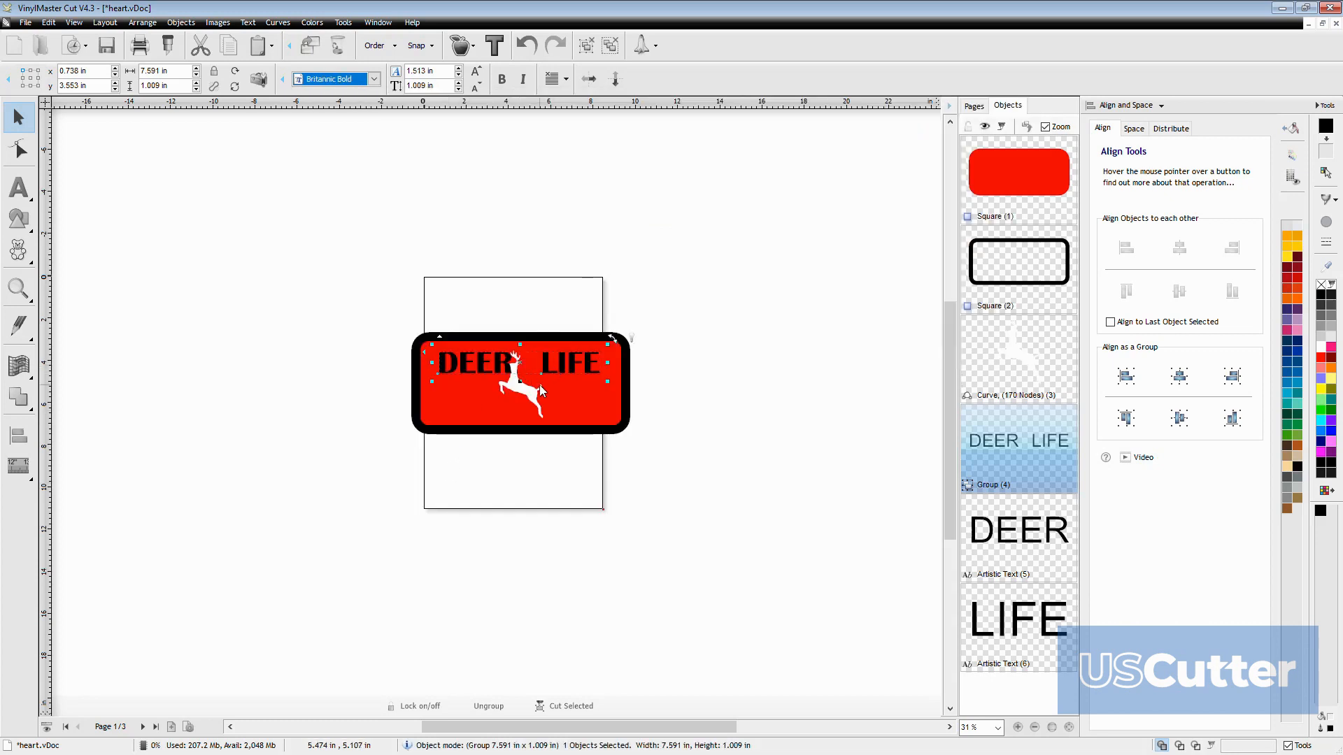
Move the word LIFE closer to DEER within the group using node editing
left_click(19, 150)
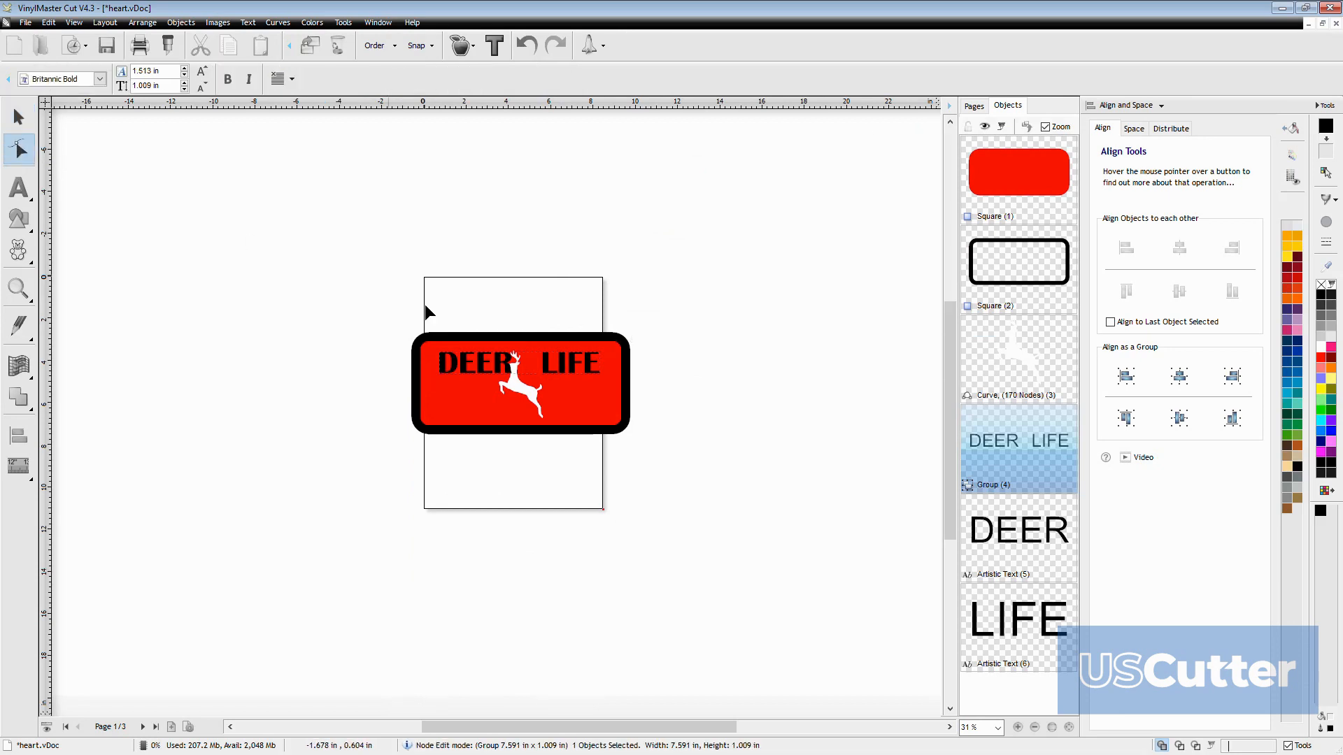
left_click(547, 369)
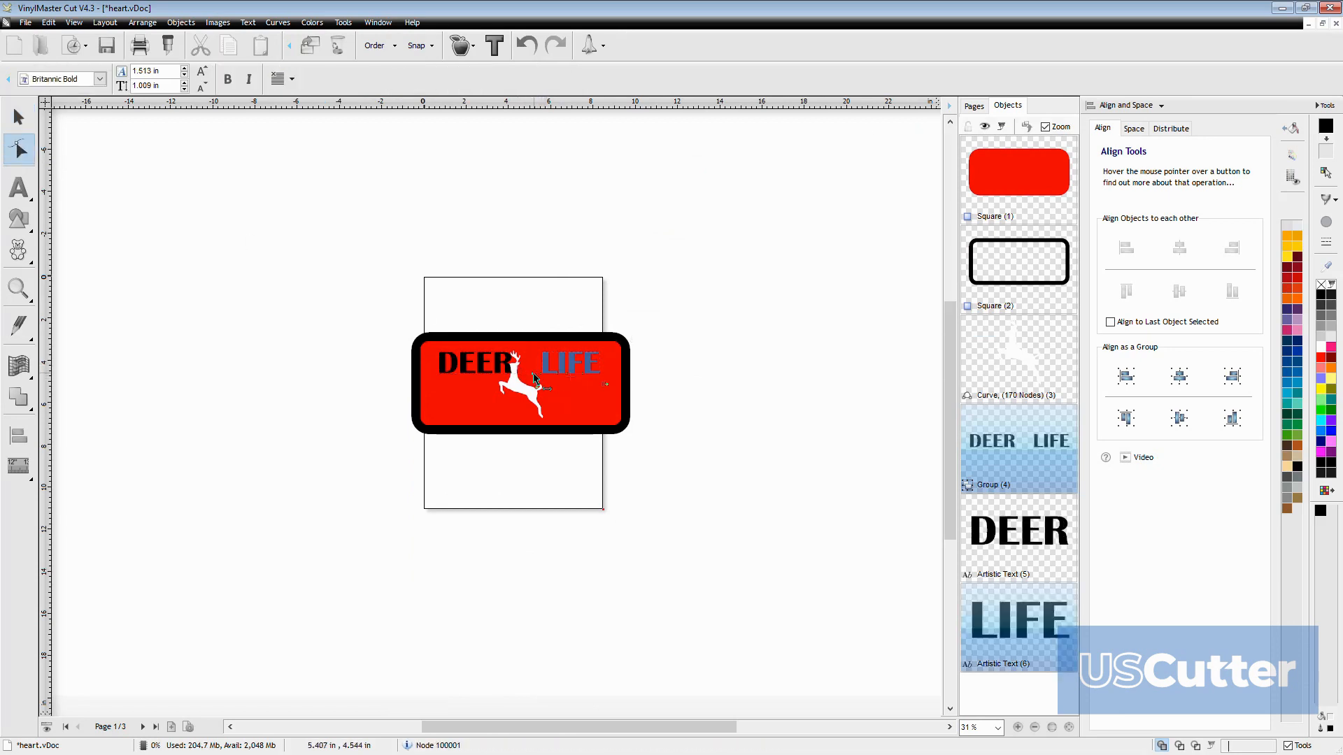
left_click_drag(532, 374, 520, 375)
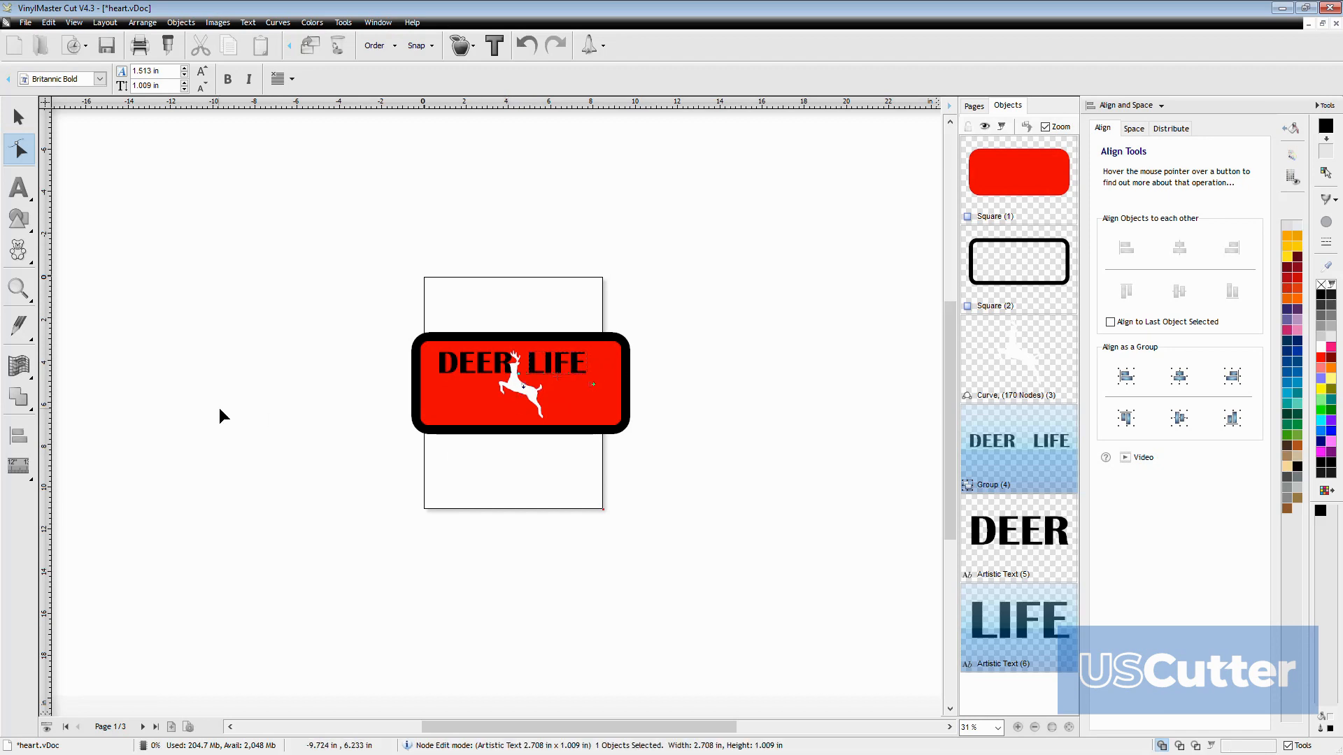
Nudge the DEER LIFE group slightly up and left, and center it horizontally with the other sign objects
left_click(18, 117)
left_click_drag(323, 271, 677, 413)
left_click_drag(479, 362, 476, 359)
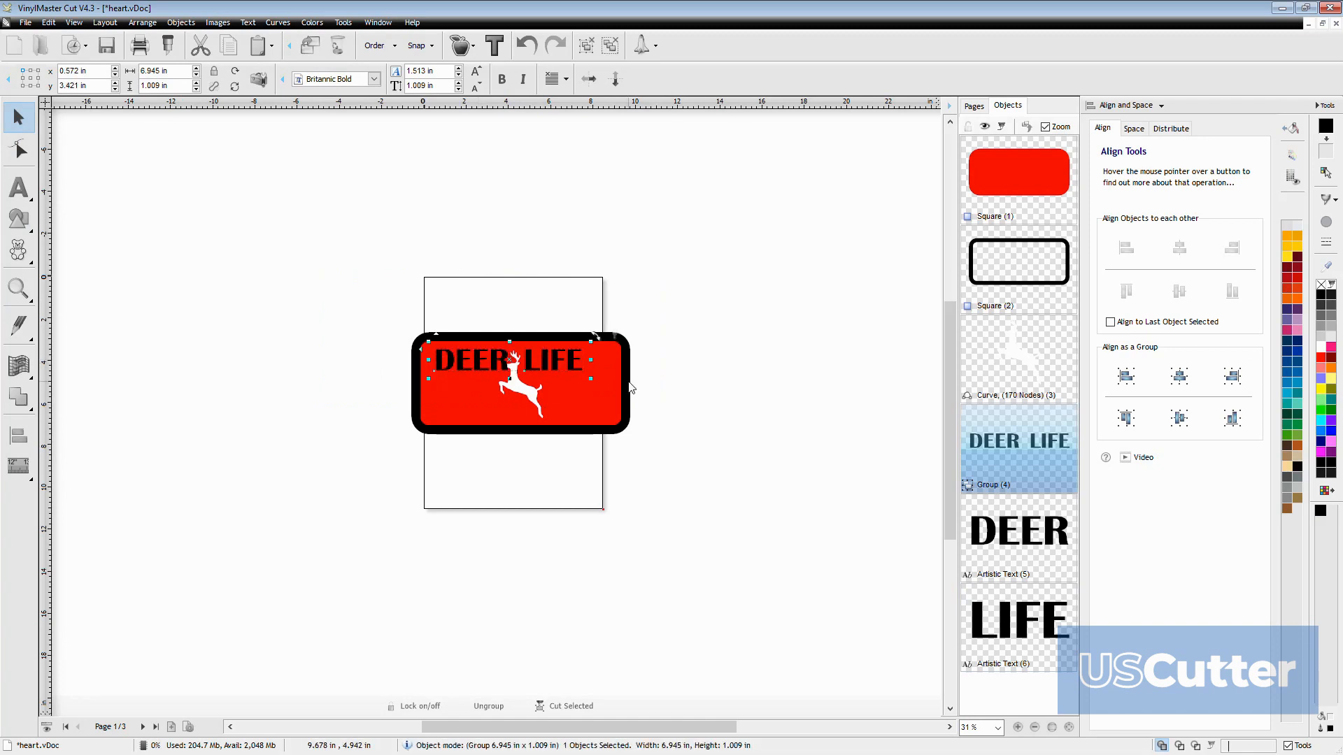
left_click_drag(222, 224, 647, 451)
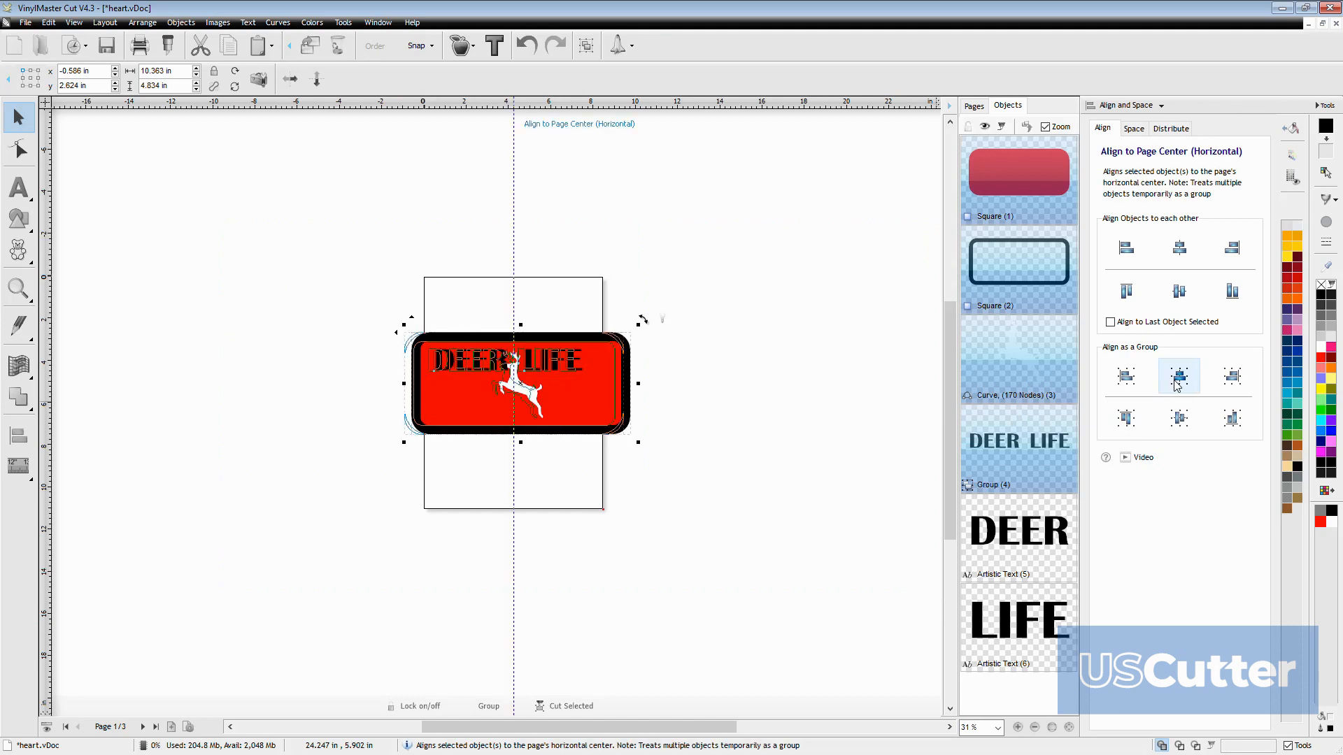
left_click(1179, 251)
left_click(844, 428)
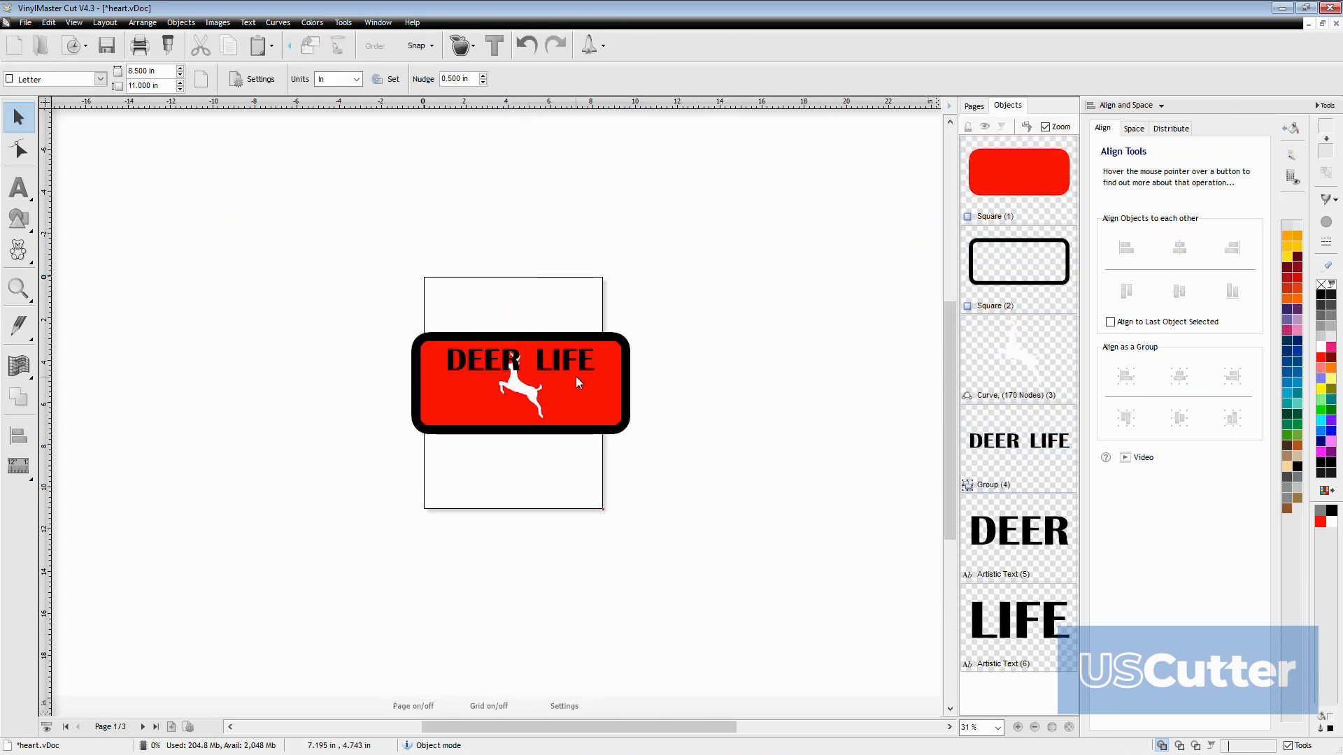
Recolor the DEER LIFE group white, and reposition the text and the deer to separate them on the sign
left_click_drag(564, 363, 550, 361)
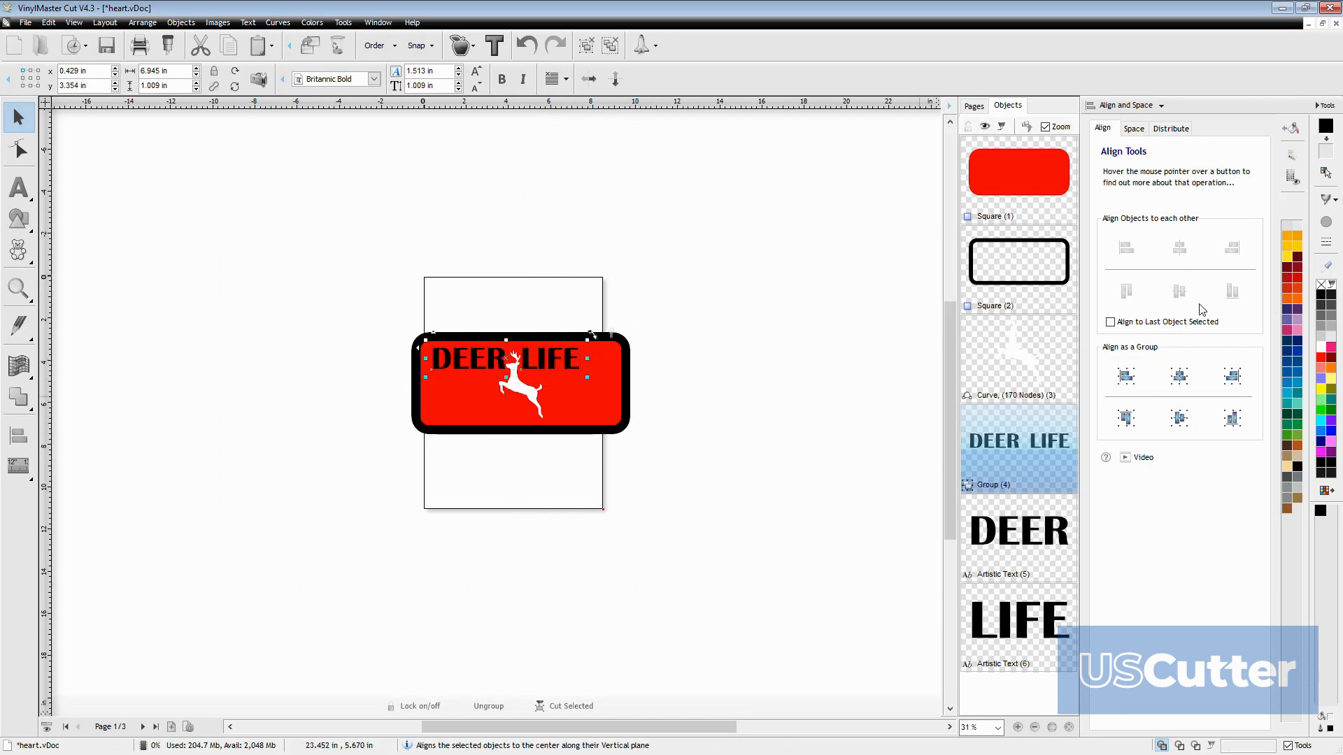
left_click(1321, 347)
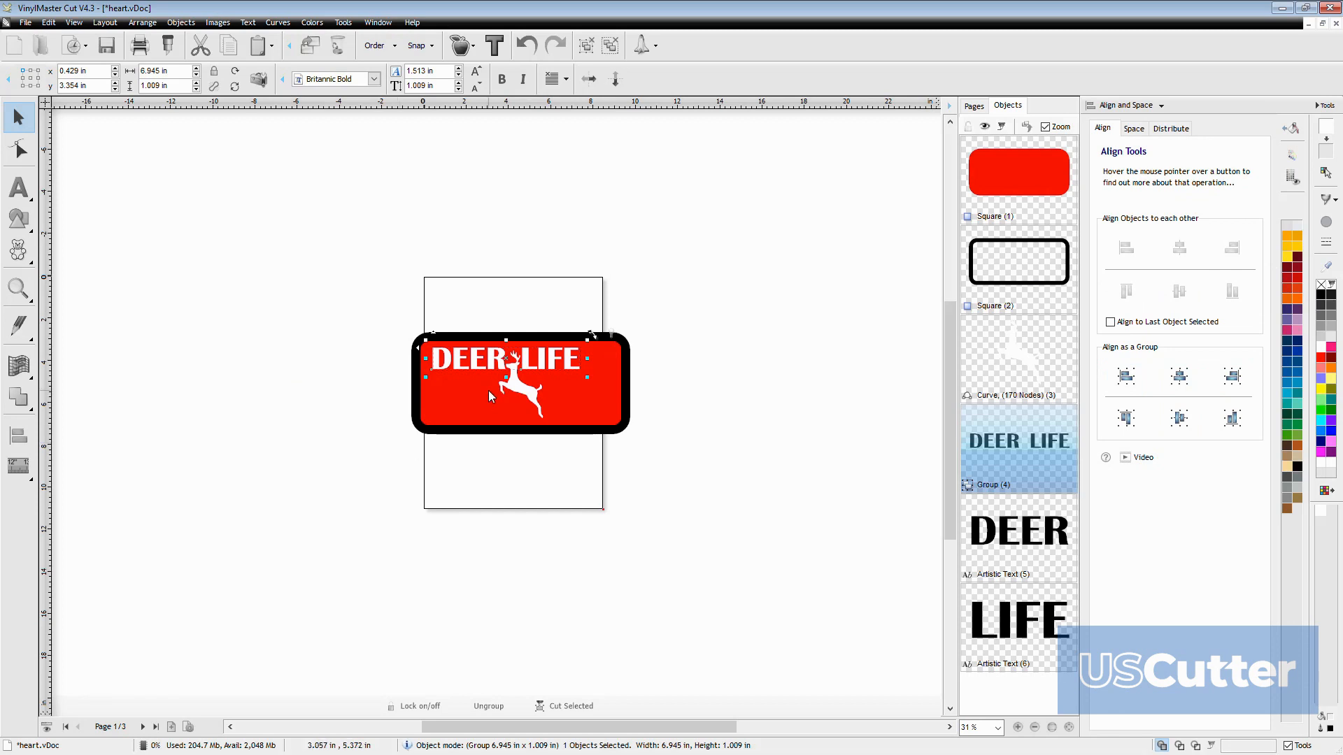
left_click(519, 389)
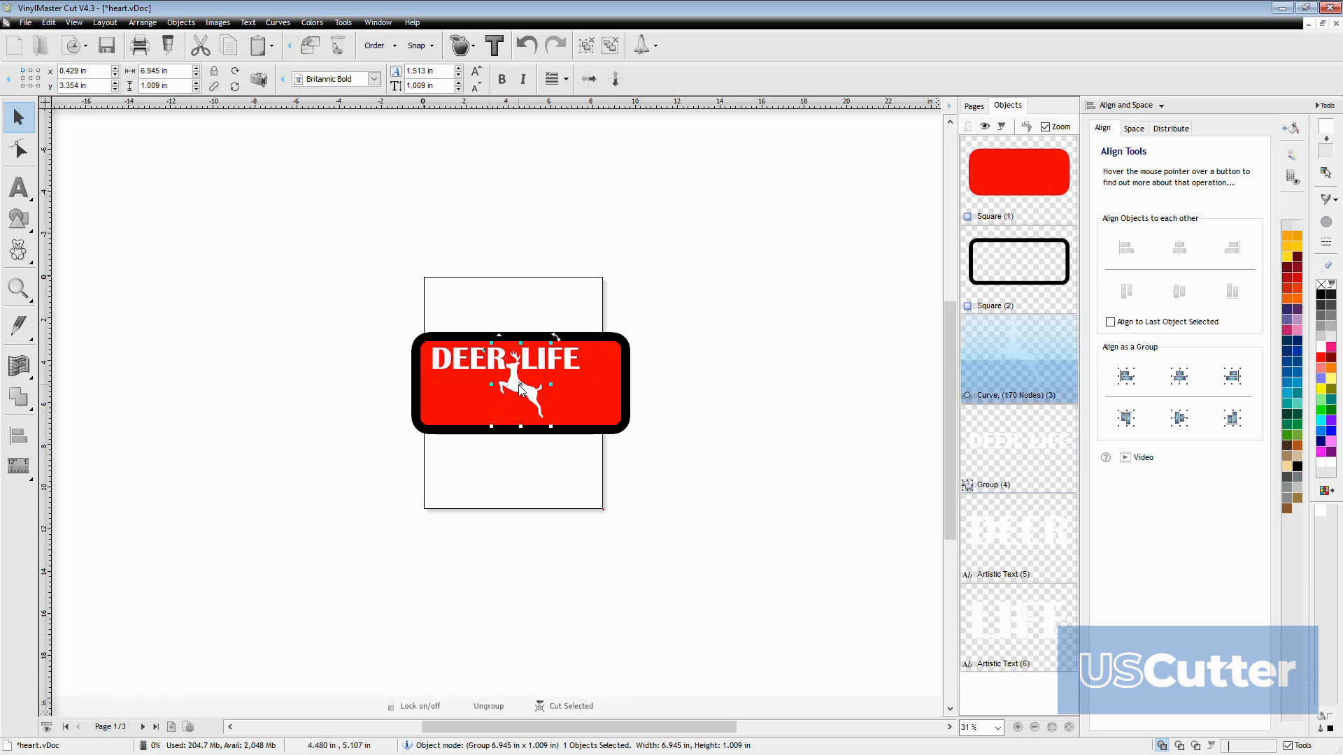
left_click_drag(519, 388, 517, 397)
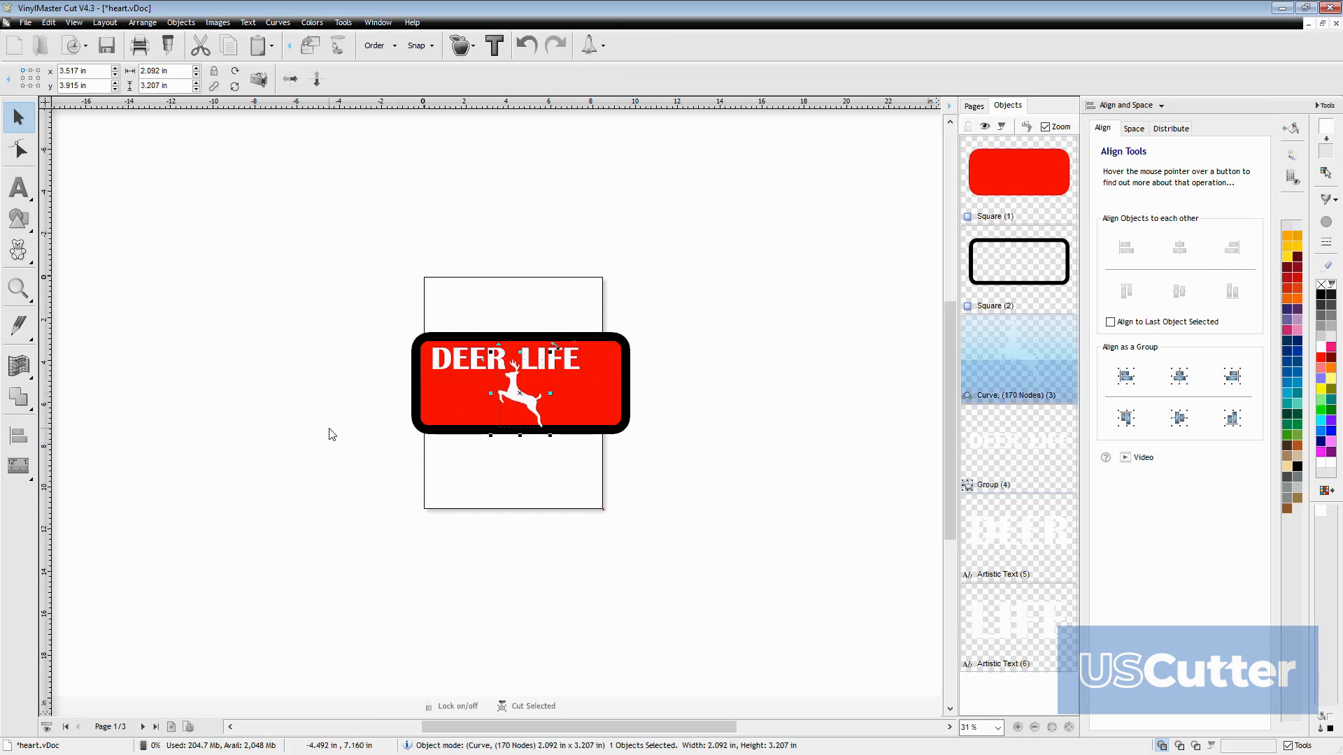
Draw a circle about 8.9 in in diameter beside the sign, to the left of the page
left_click(18, 218)
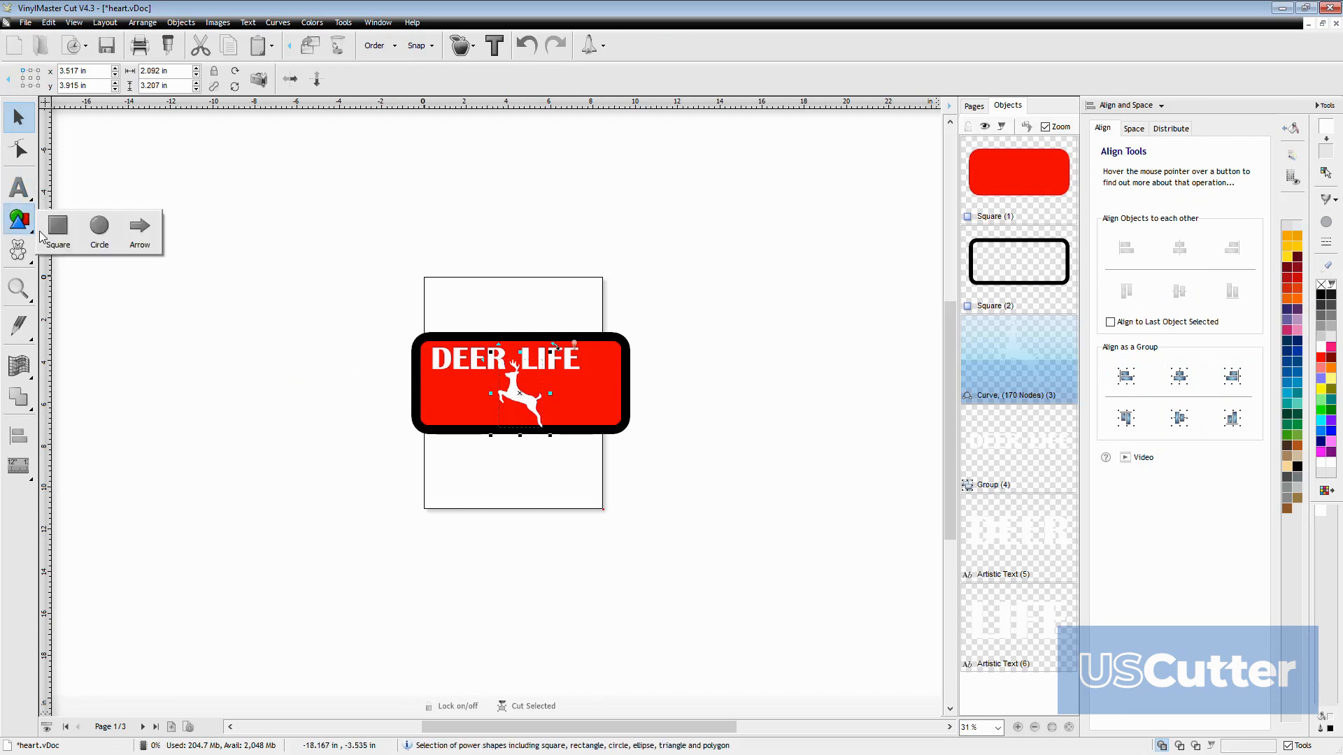
left_click(128, 237)
left_click(19, 218)
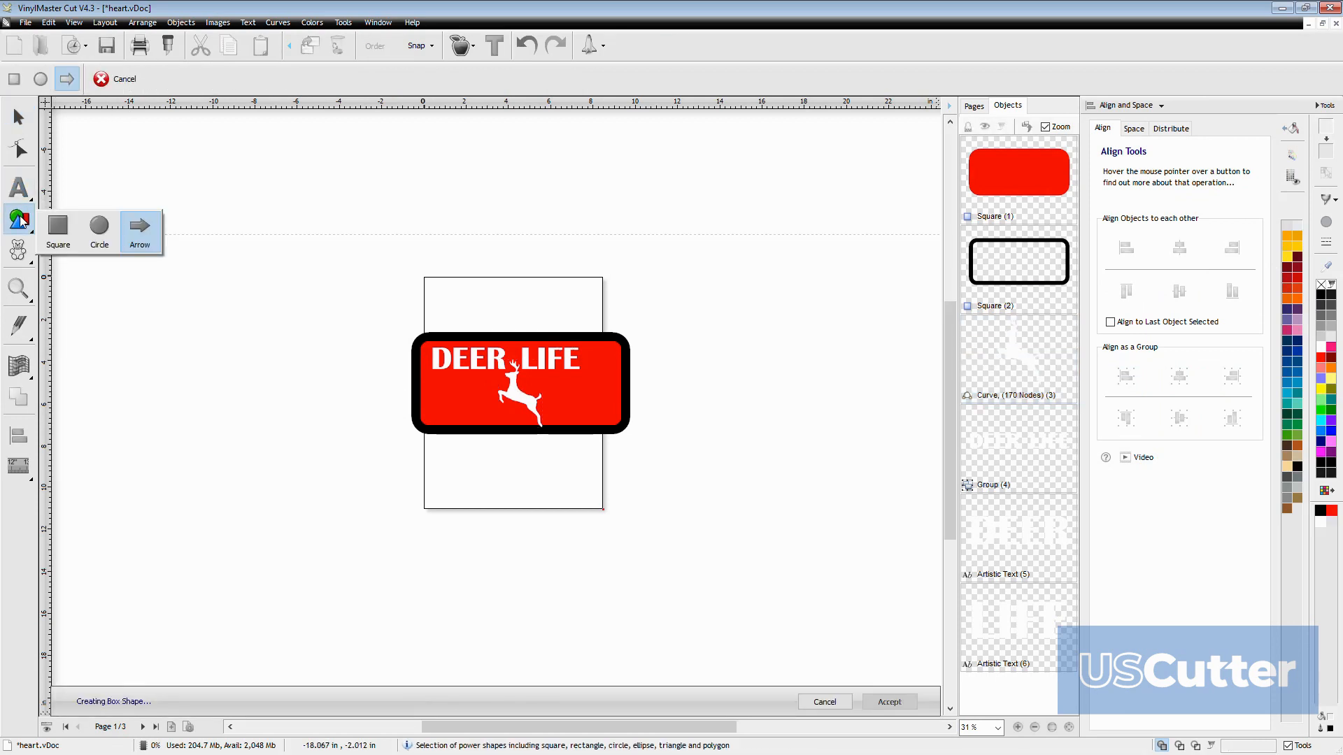
left_click(100, 231)
mouse_move(146, 275)
left_mouse_down()
mouse_move(234, 375)
mouse_move(203, 350)
left_mouse_up()
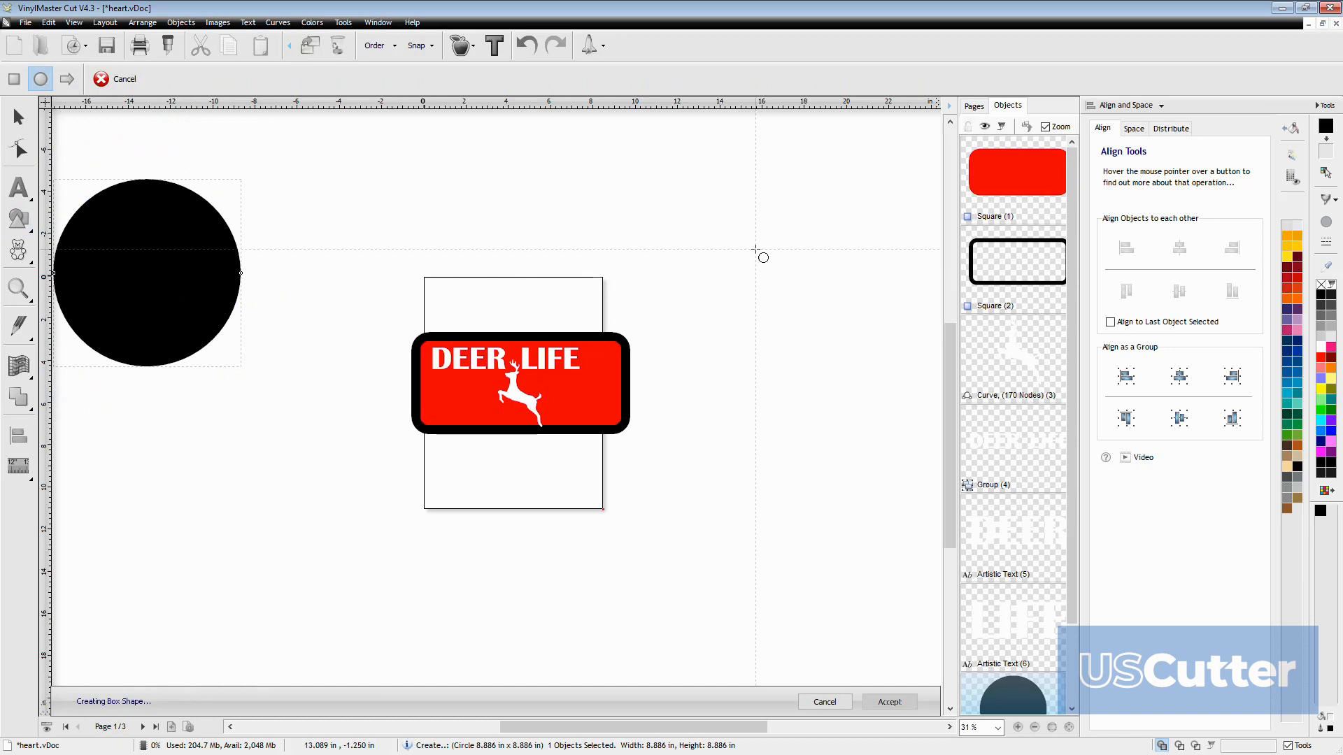
Fill the new circle with light gray, trying white as well, and finish creating the shape
left_click(1326, 329)
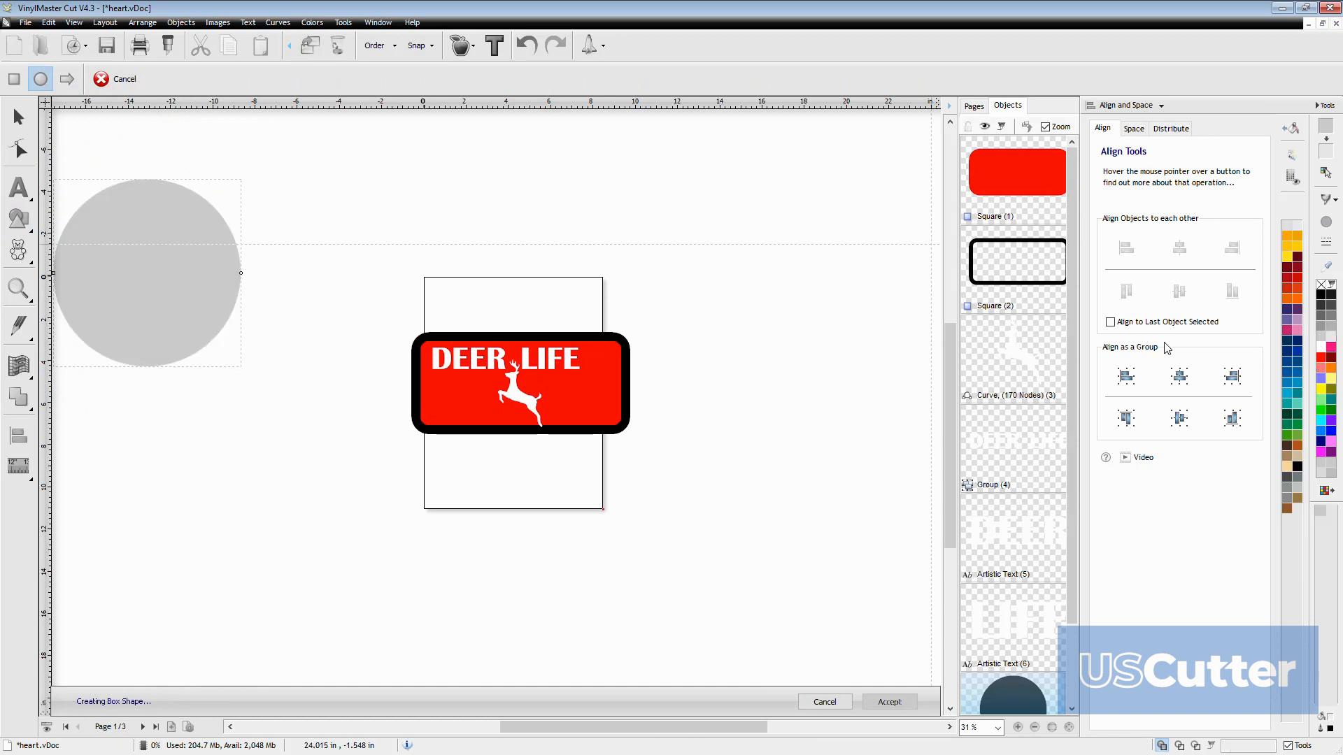
left_click(1321, 347)
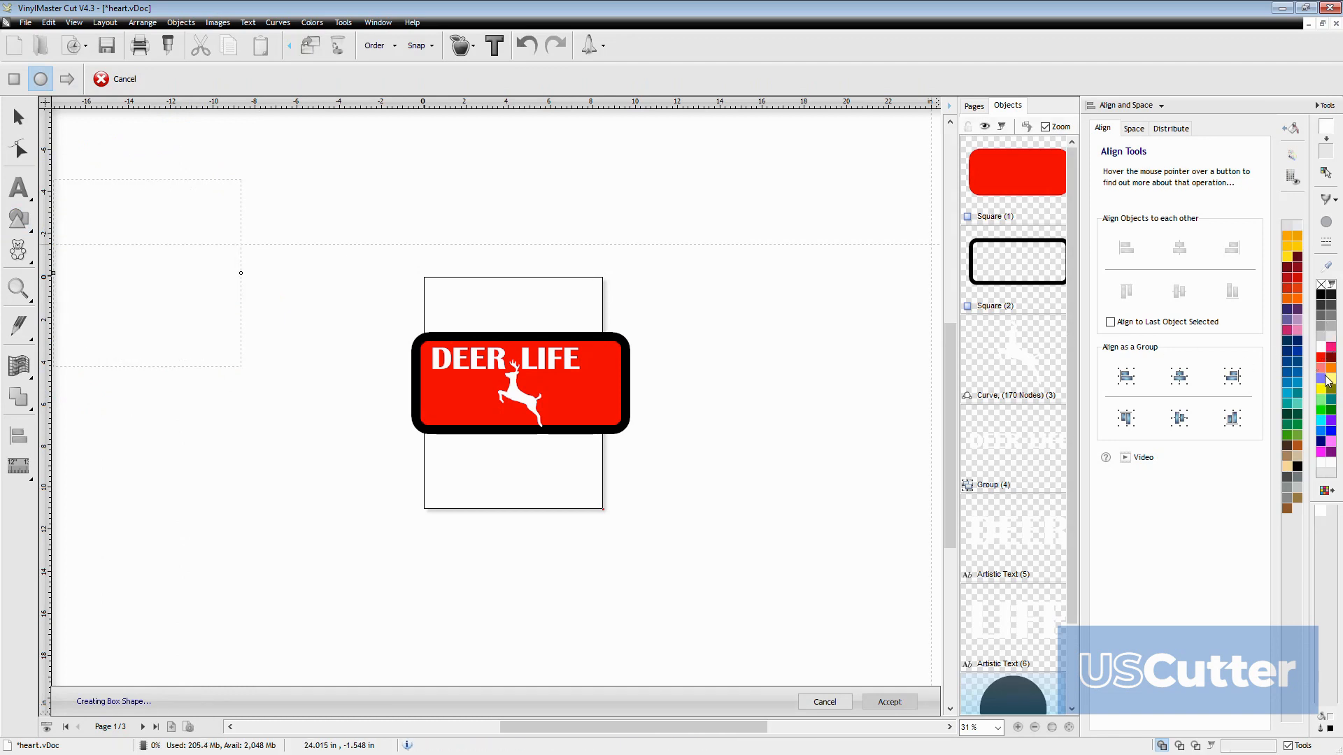
left_click(1321, 338)
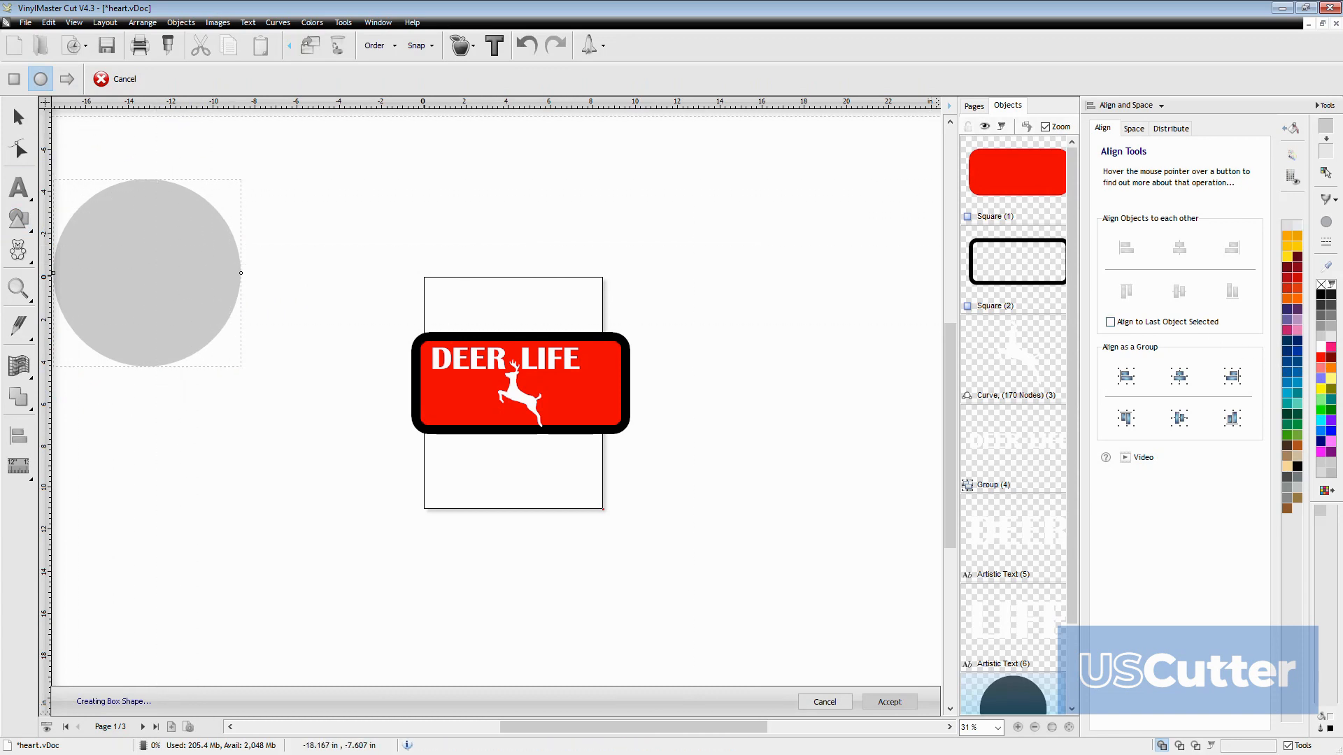
left_click(19, 116)
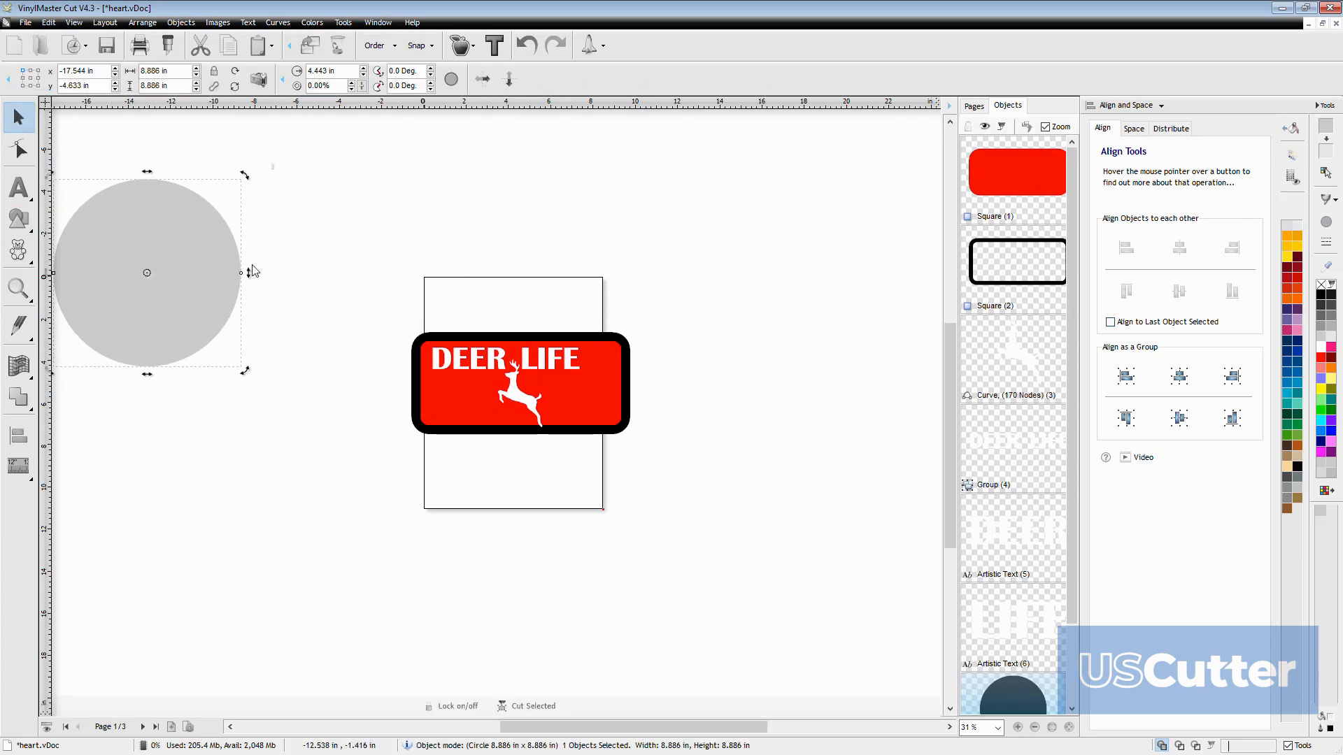
Duplicate the gray circle in place and fill the copy with red
scroll(1022, 614, "down", 2)
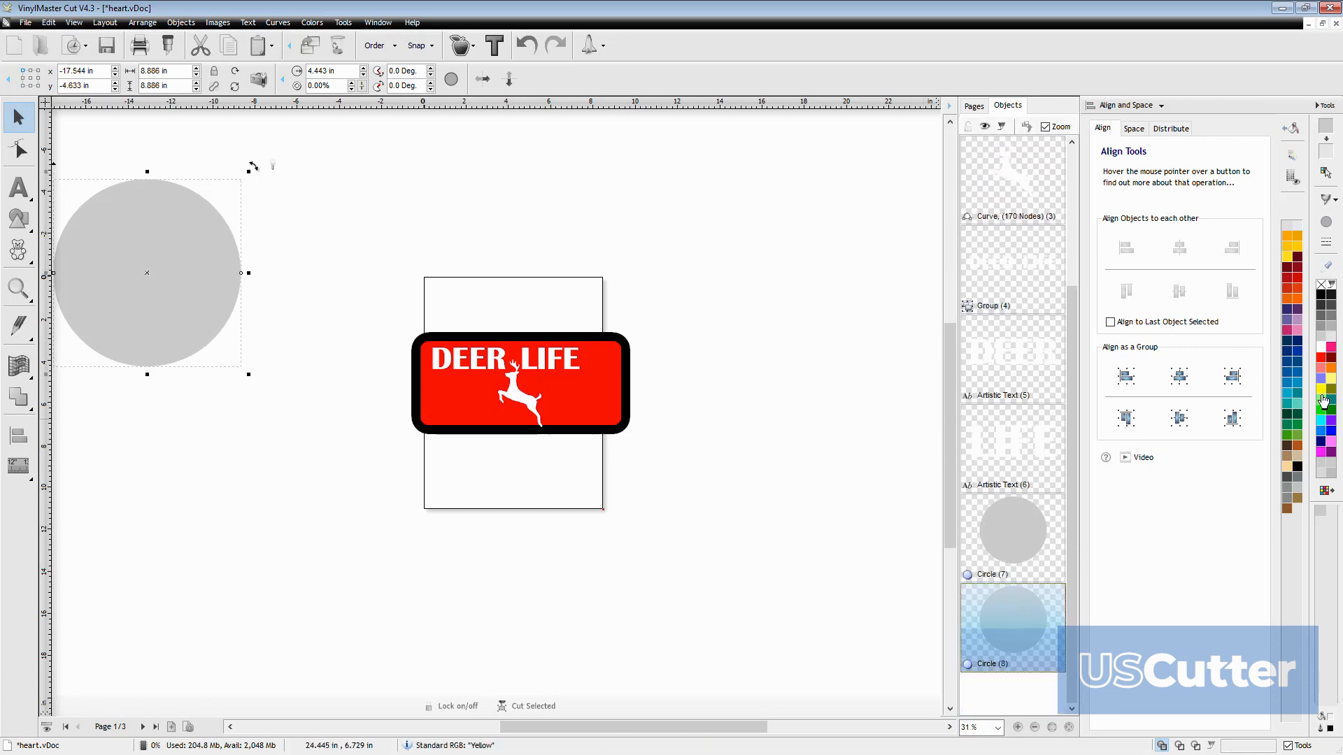
left_click(1322, 364)
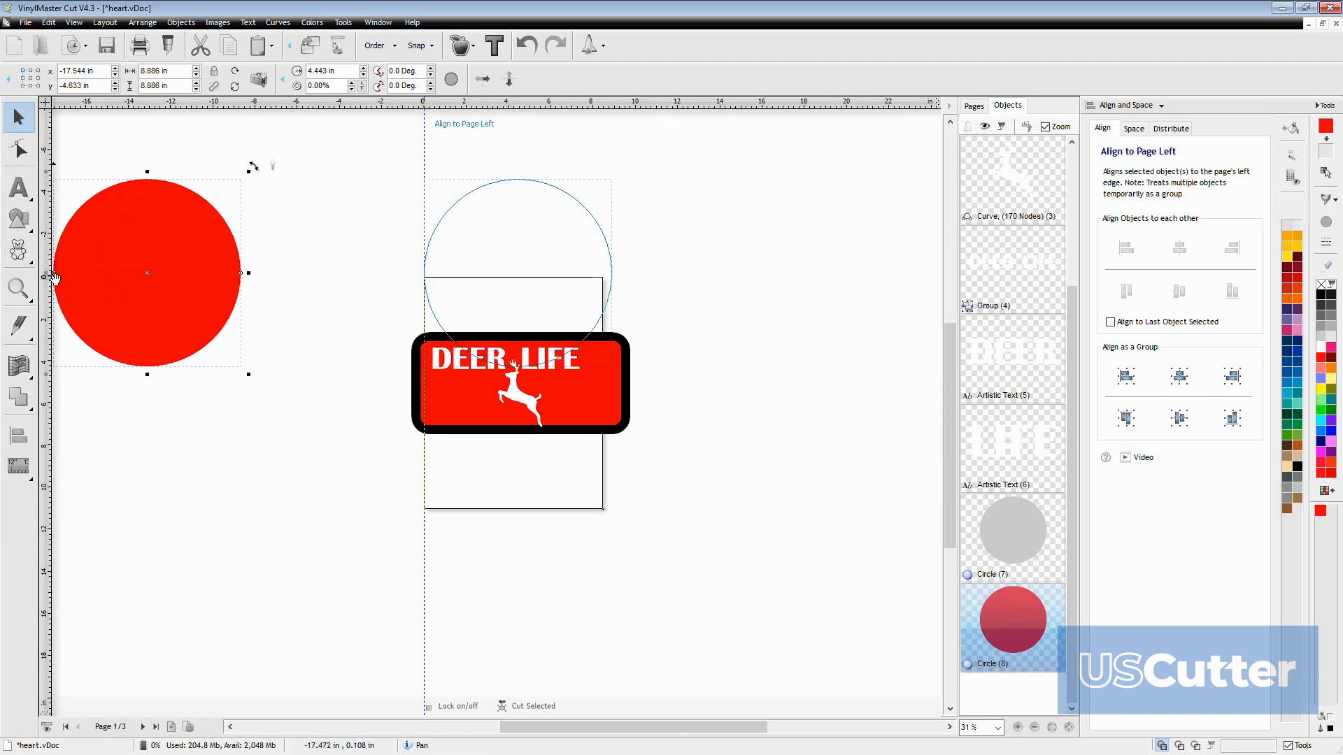
left_click(121, 384)
scroll(120, 384, "down", 1)
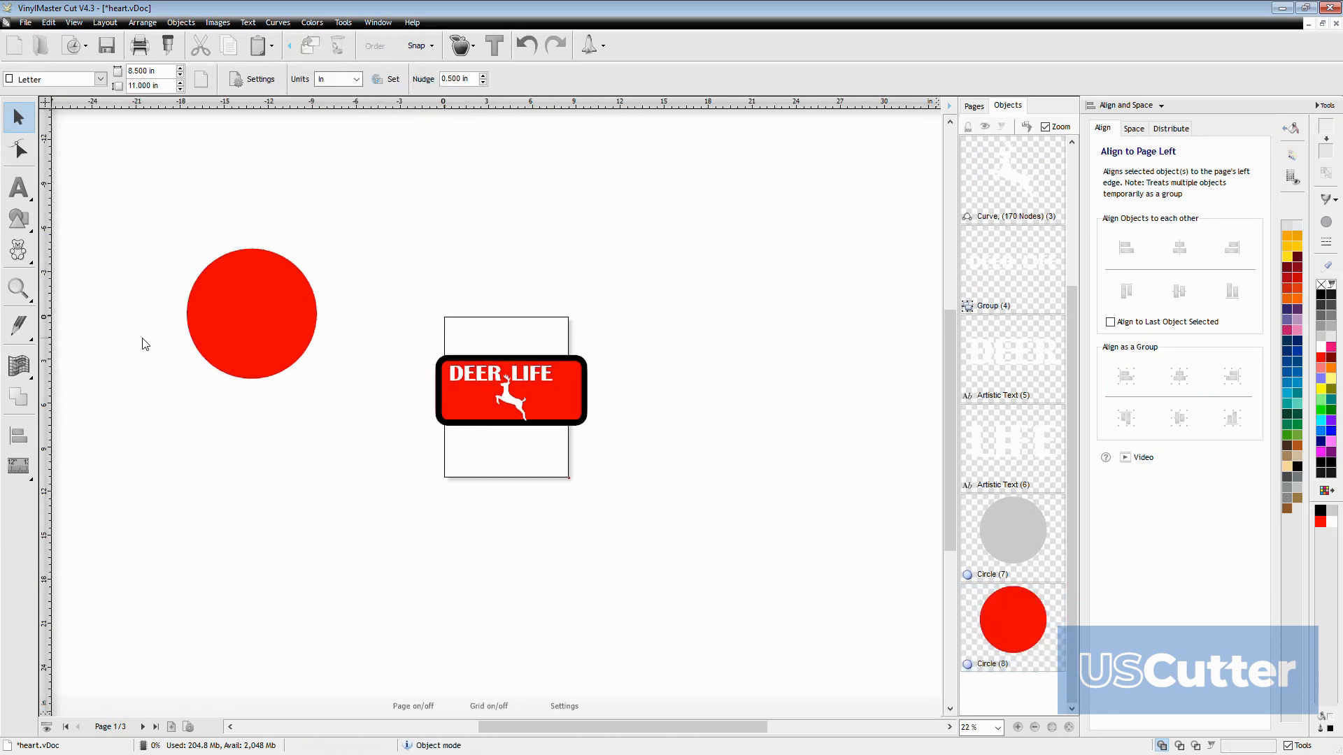
Turn the red circle into a ring around the gray circle with an inner border of about 17.6%
left_click(232, 287)
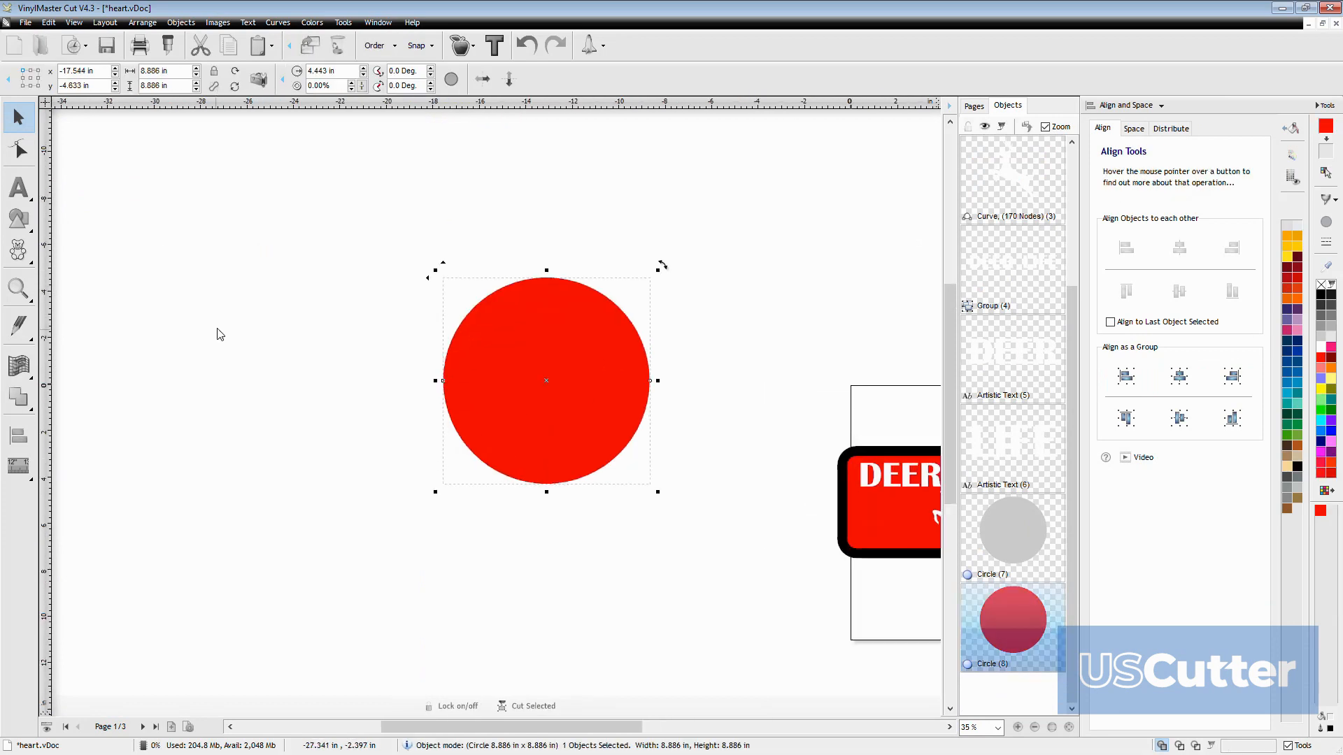
left_click_drag(439, 383, 461, 381)
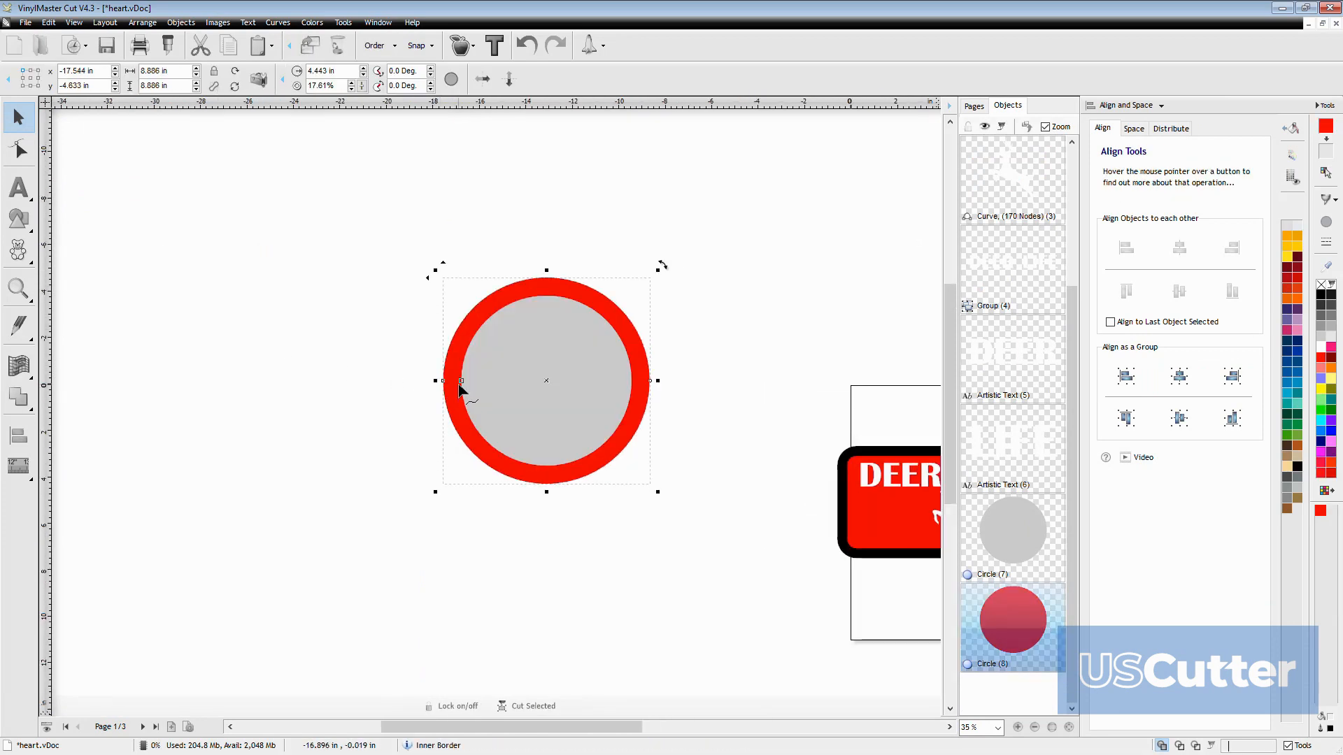
left_click(717, 292)
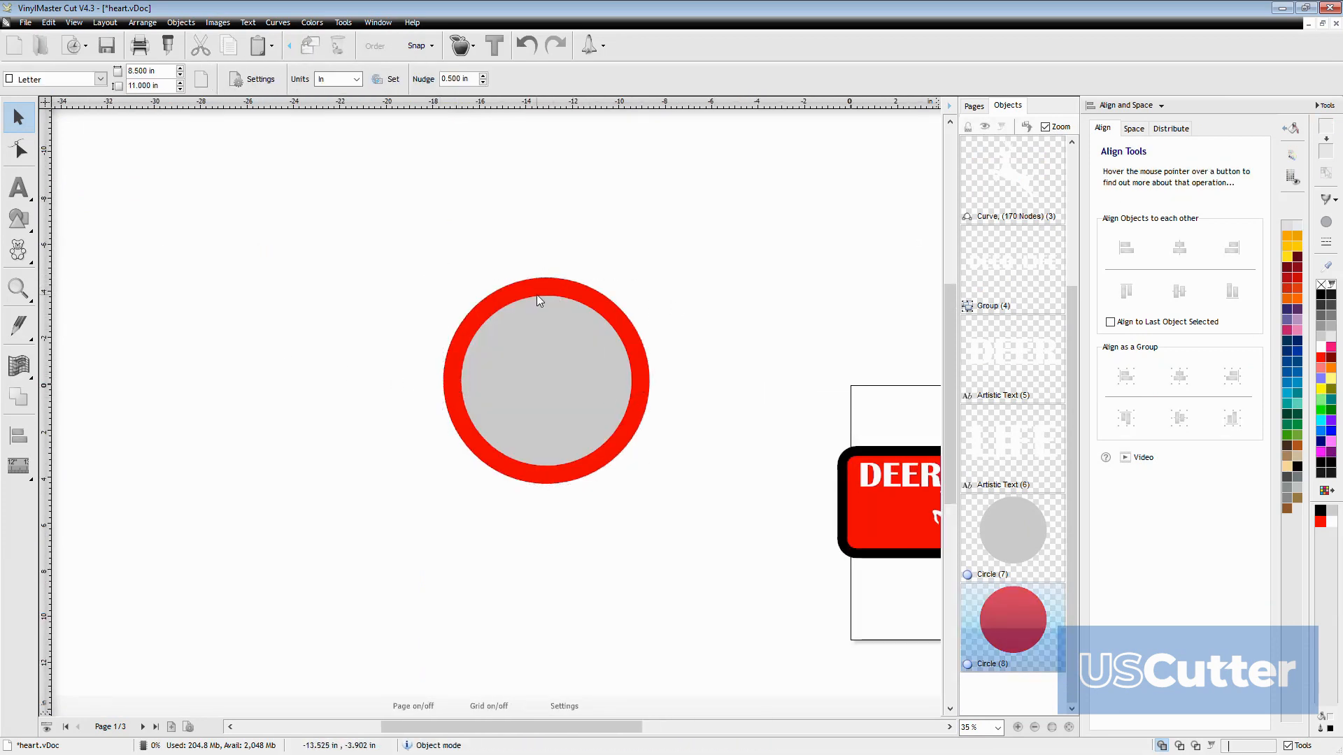
Insert the cow from the Road signs general vector clipart and place it to the left of the red ring
left_click(17, 248)
left_click(94, 255)
scroll(441, 389, "down", 5)
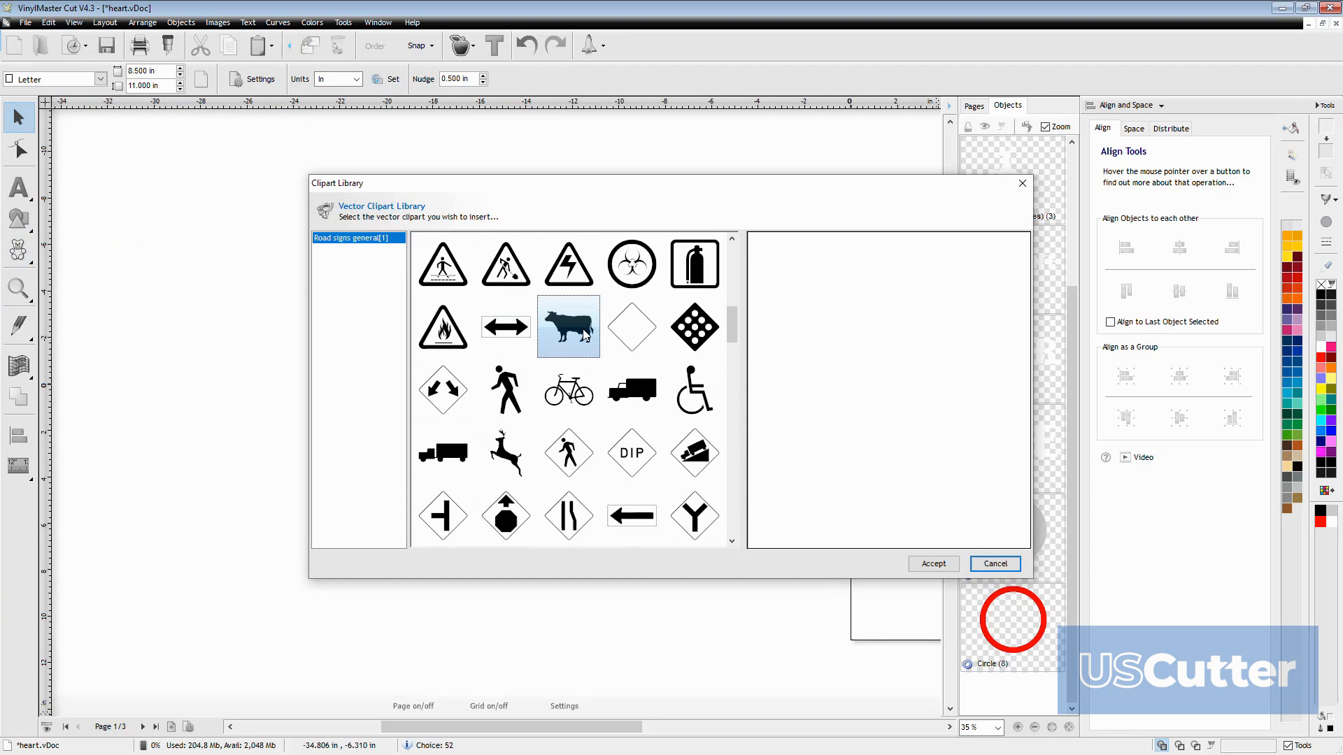
left_click(578, 339)
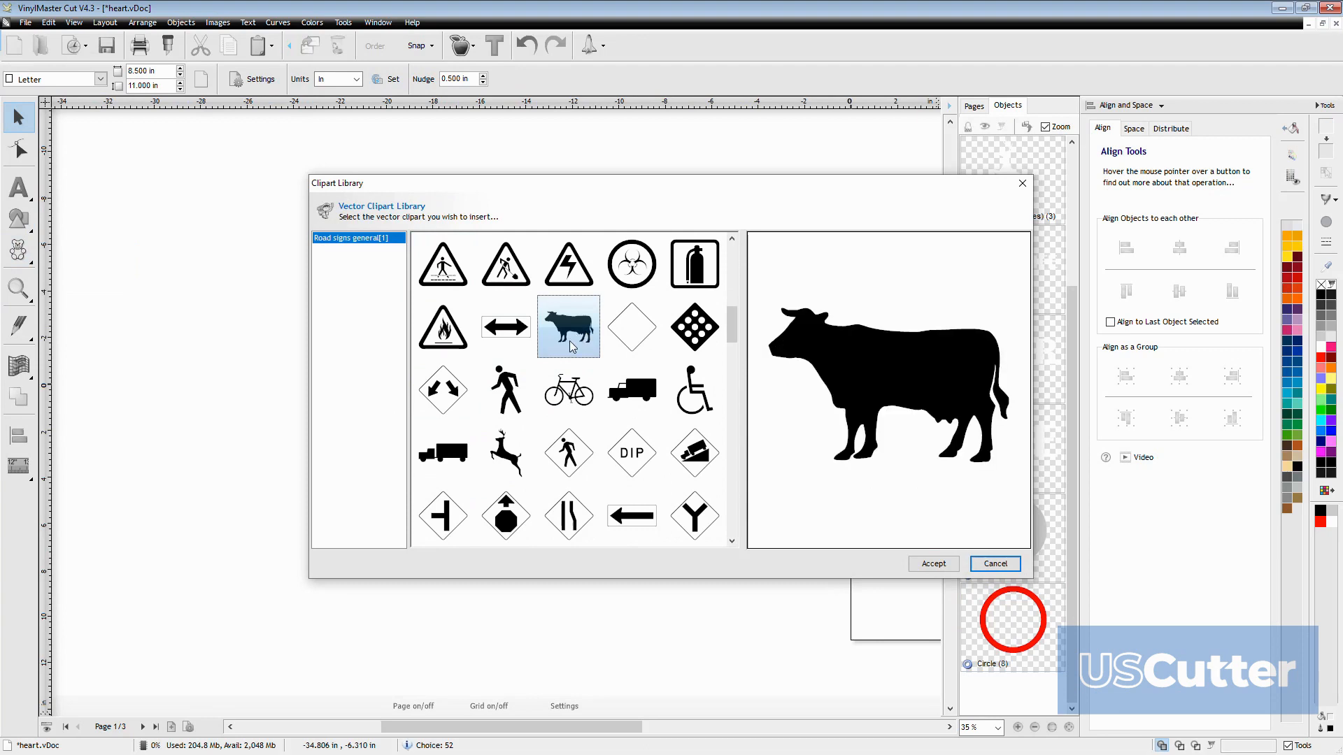
left_click(933, 564)
left_click(261, 302)
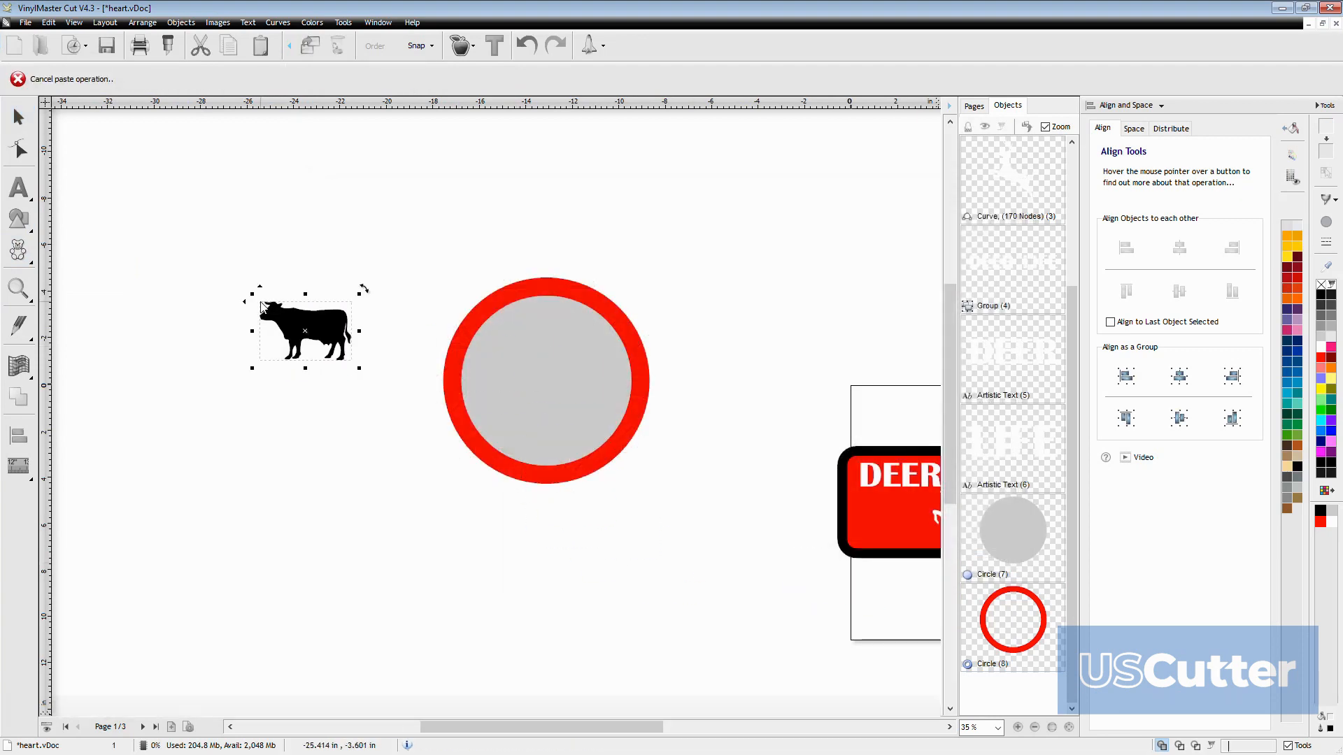
Move the cow onto the circle and enlarge it to about 8.9 × 5.7 in
left_click_drag(367, 369, 435, 428)
left_click_drag(372, 351, 536, 368)
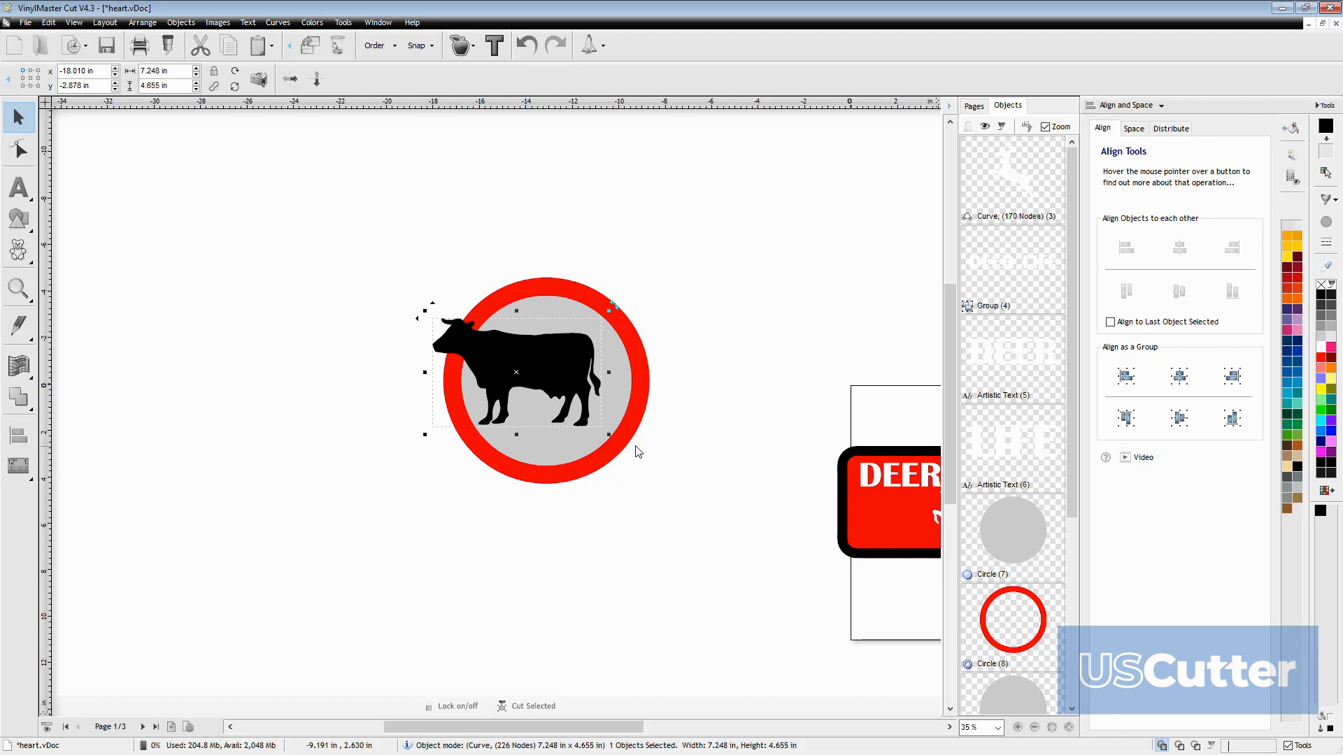
left_click_drag(610, 432, 647, 460)
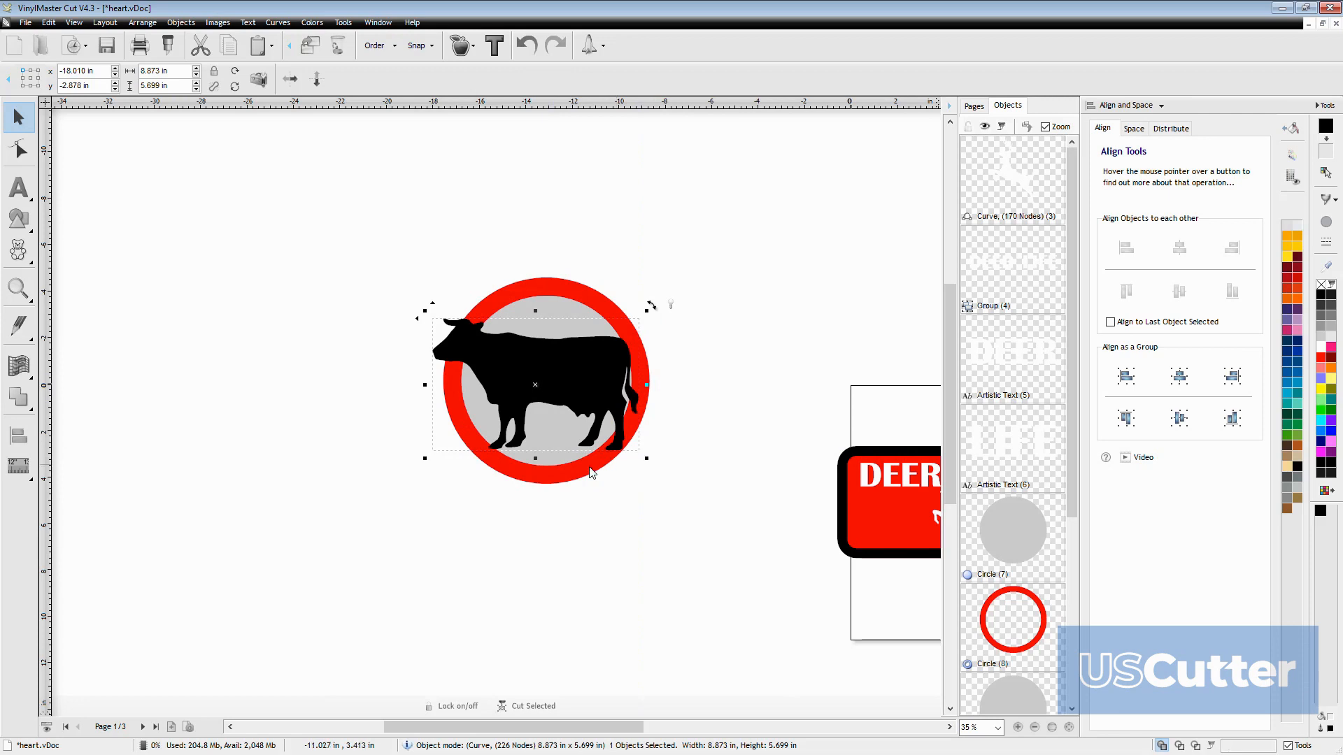
Duplicate the red ring in place and bring the copy in front of the cow
left_click(564, 477)
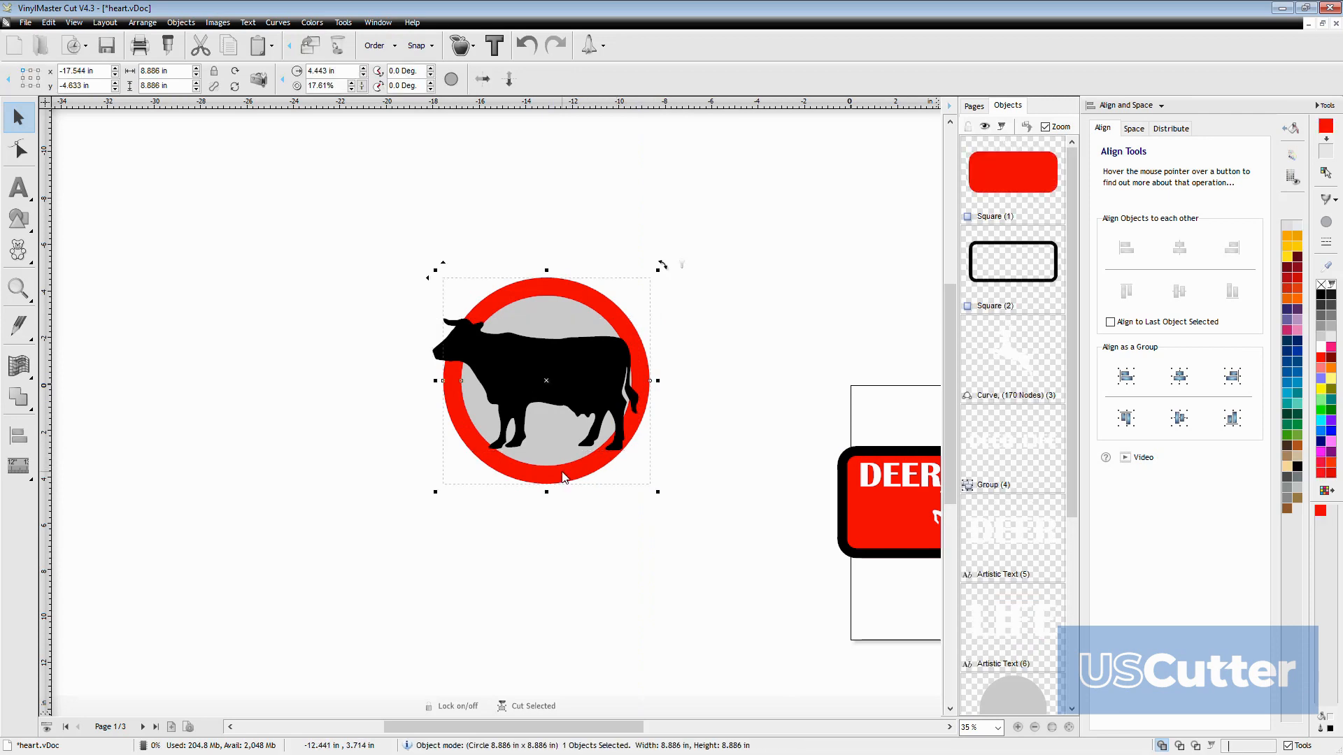
scroll(544, 458, "down", 2)
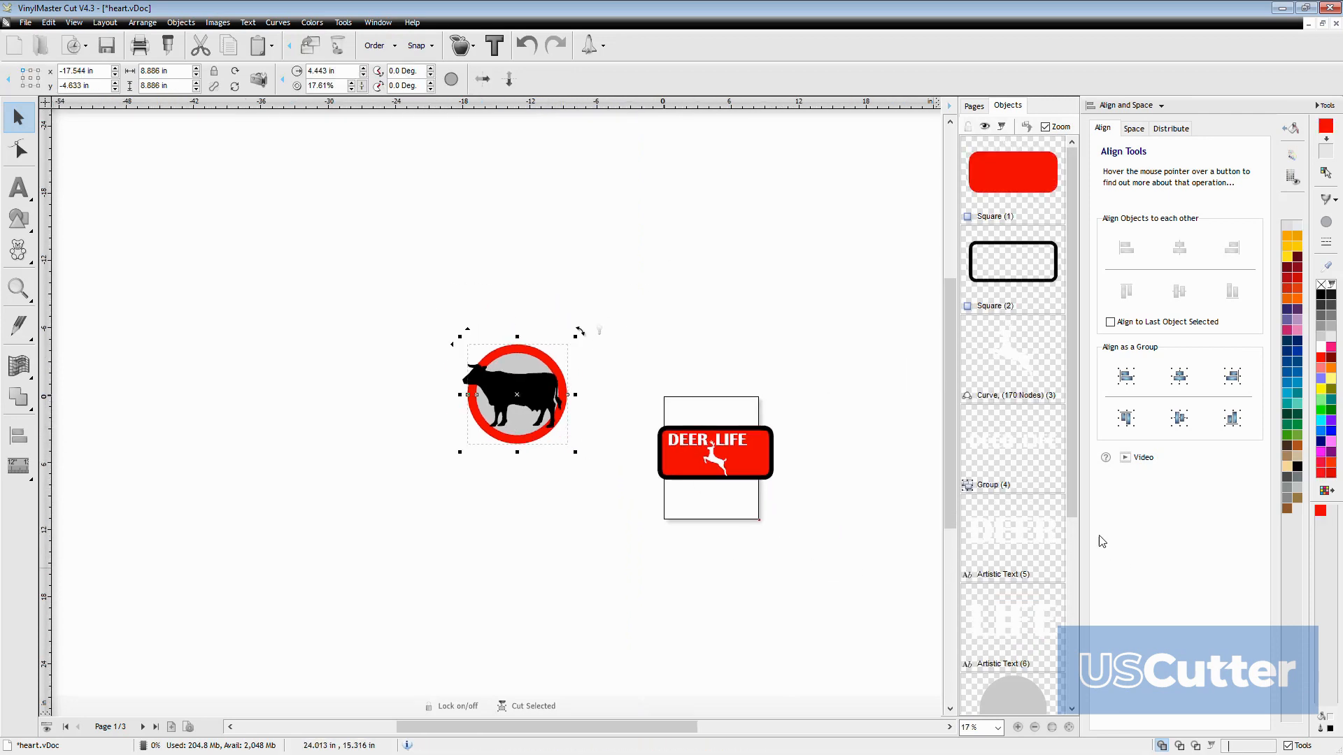
scroll(1072, 526, "down", 3)
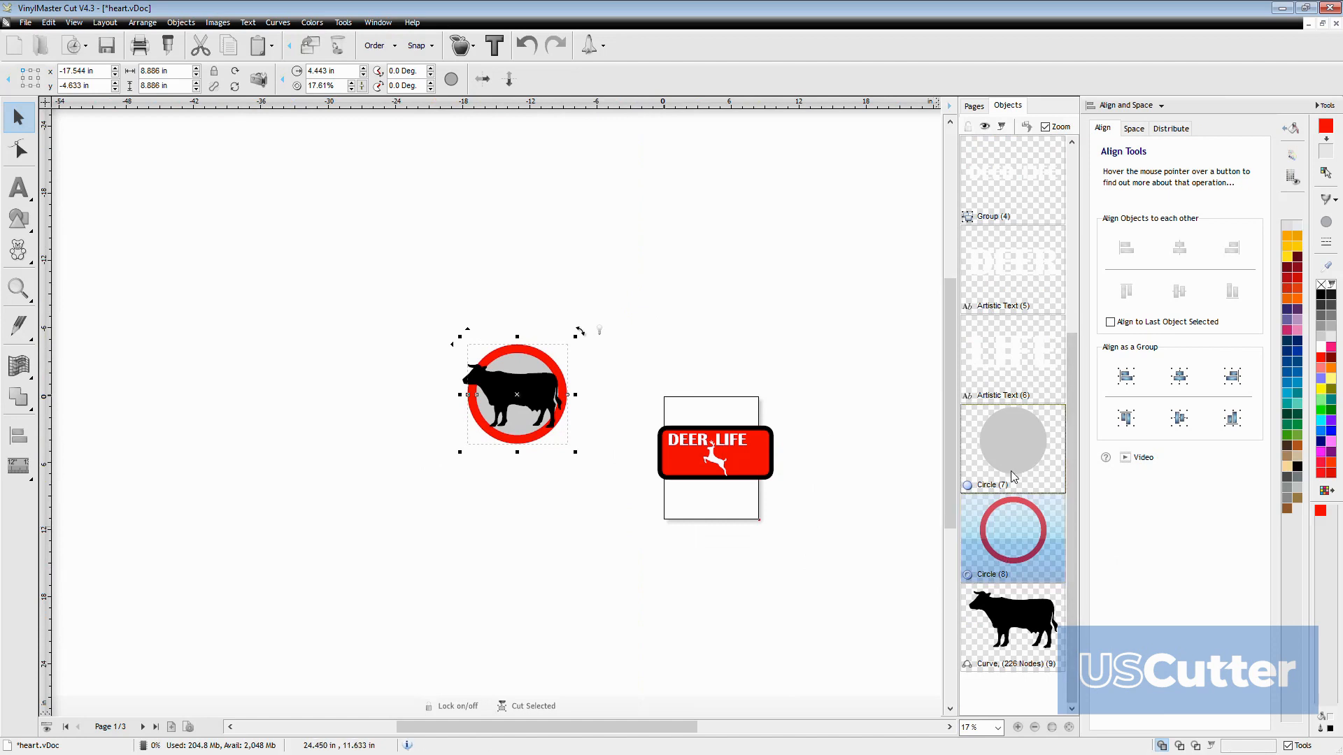
key("shift+Page_Up")
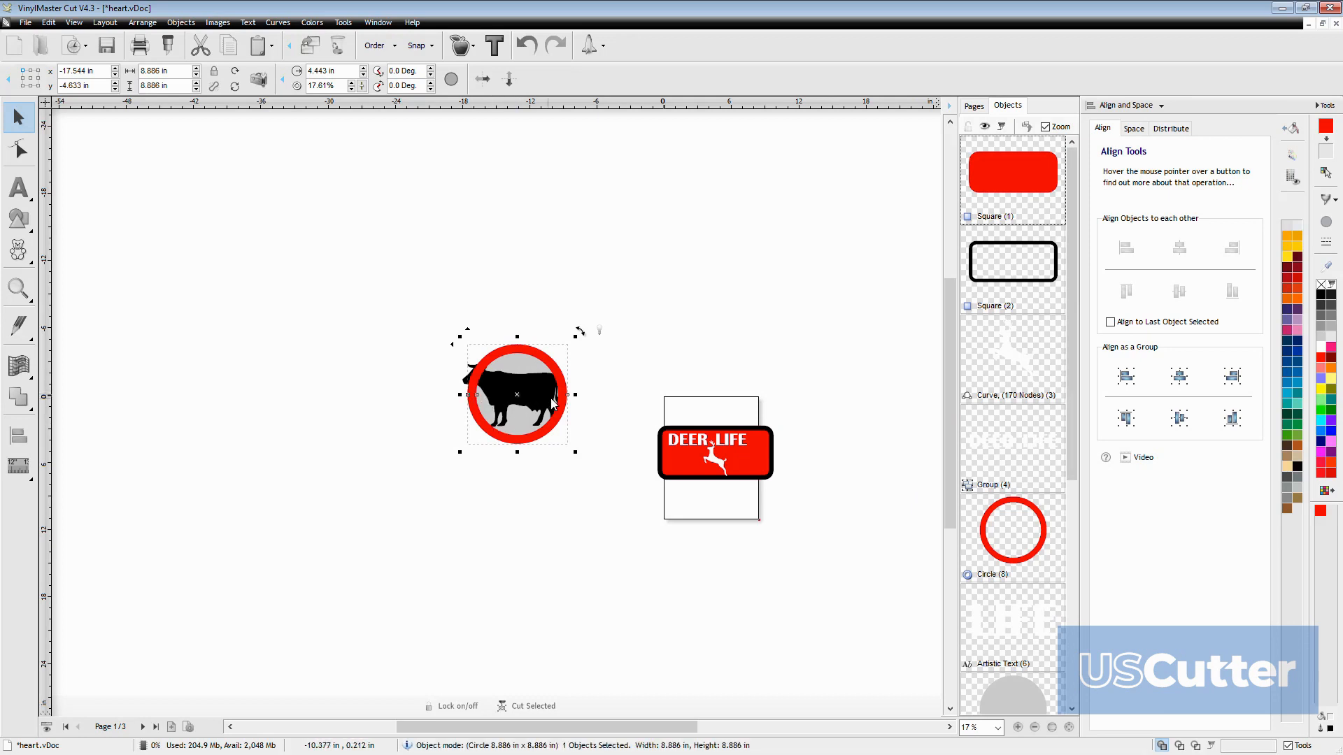
Adjust the front ring's end angle to about -146.6 degrees so the cow's head extends over the border
left_click_drag(565, 394, 491, 363)
left_click_drag(519, 441, 539, 444)
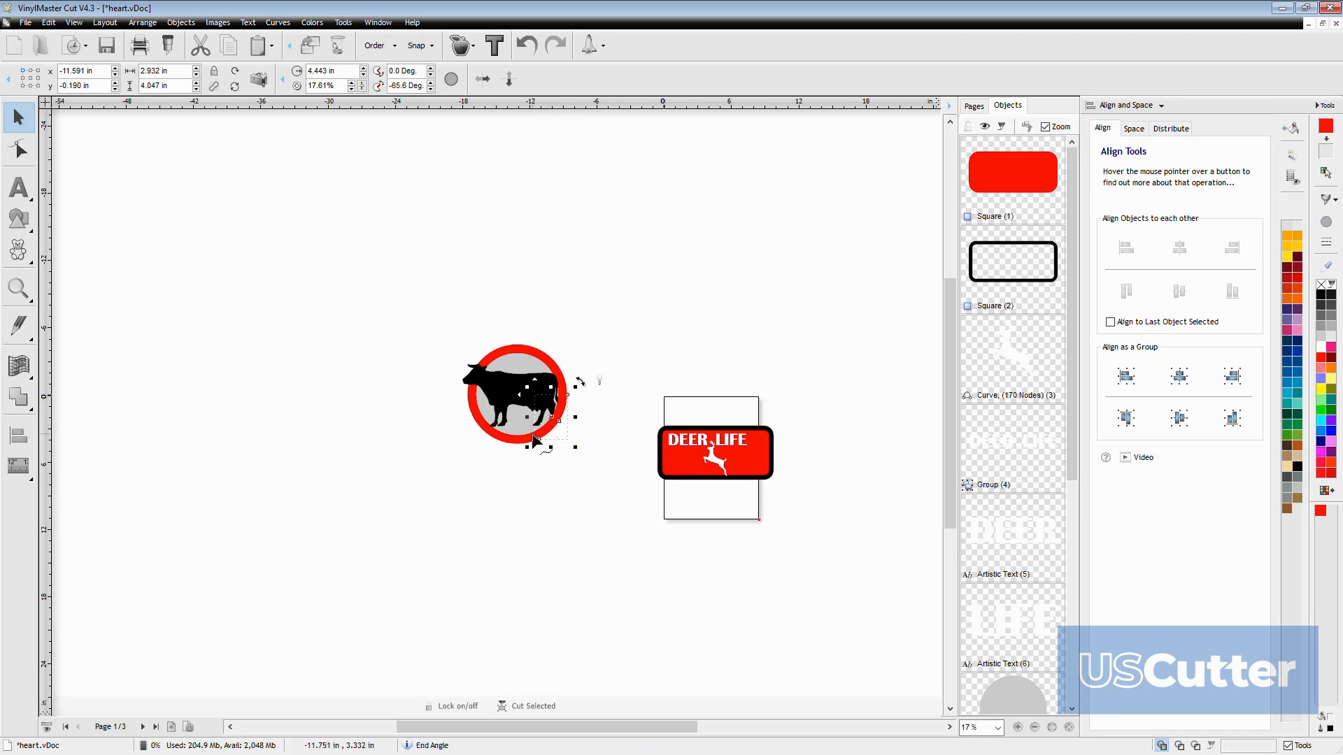
left_click(466, 426)
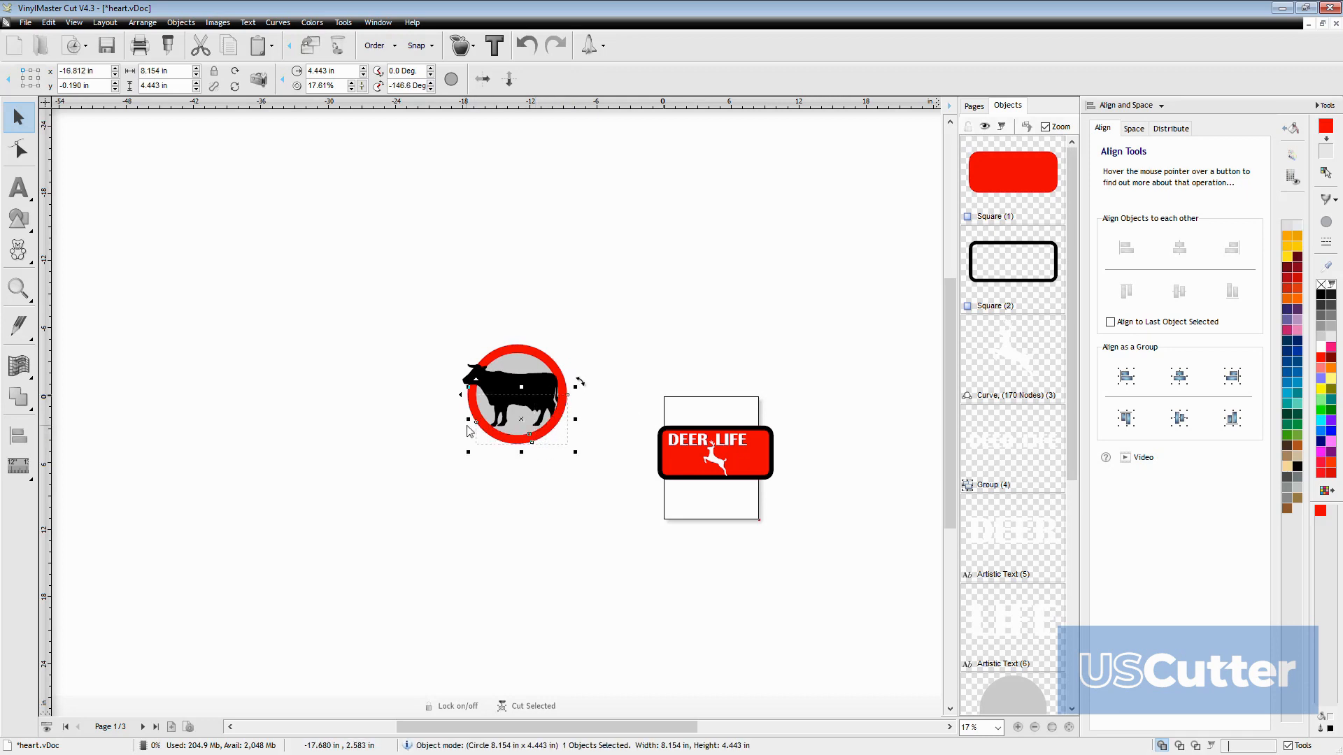
scroll(486, 393, "up", 3)
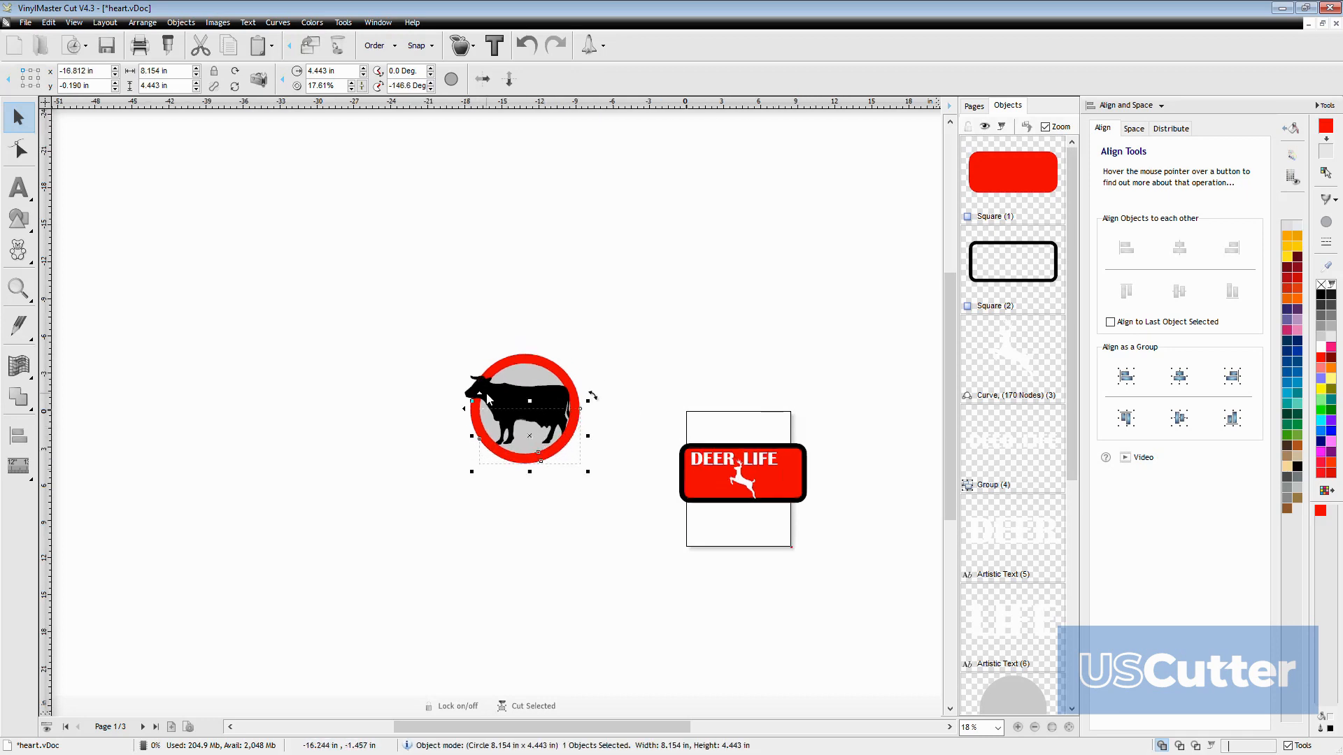
left_click(715, 299)
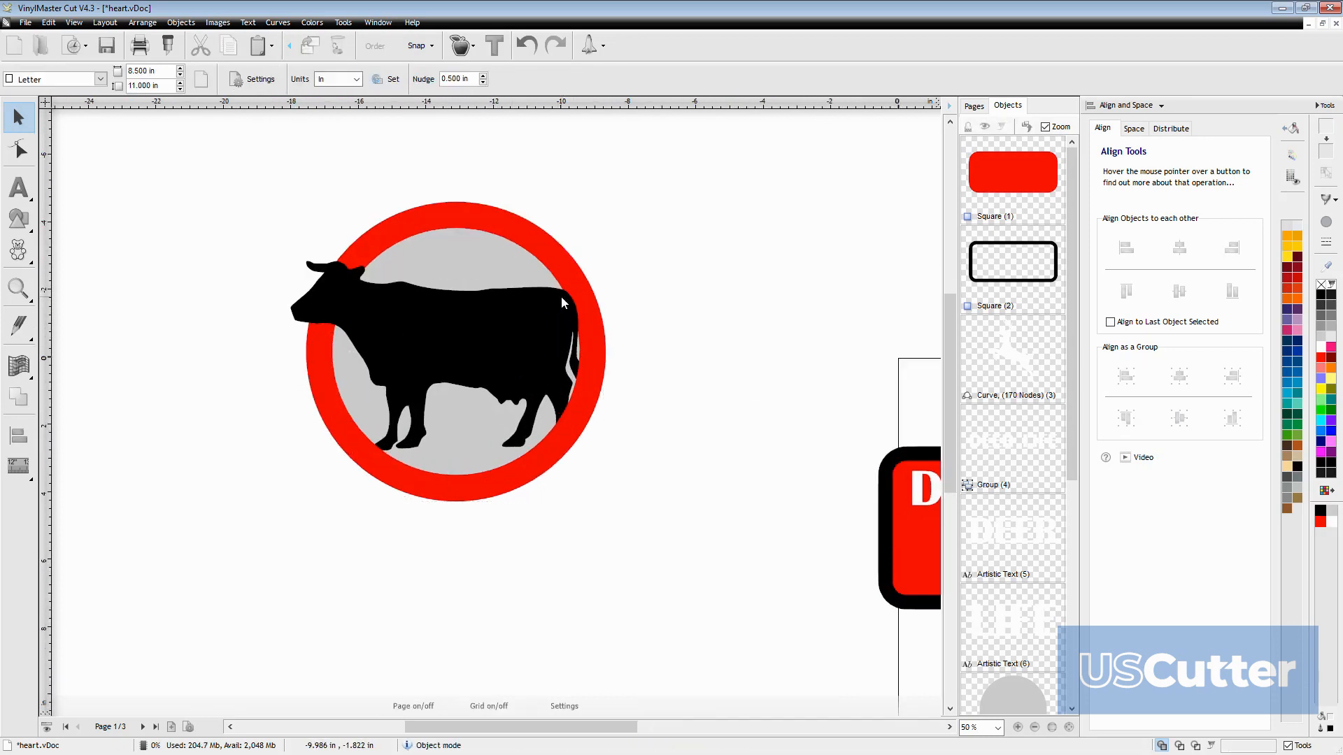
Adjust the front ring's start angle, trying about -11.9 degrees and settling on about 11.2 degrees near the cow's tail
left_click(509, 468)
left_click_drag(607, 358, 567, 330)
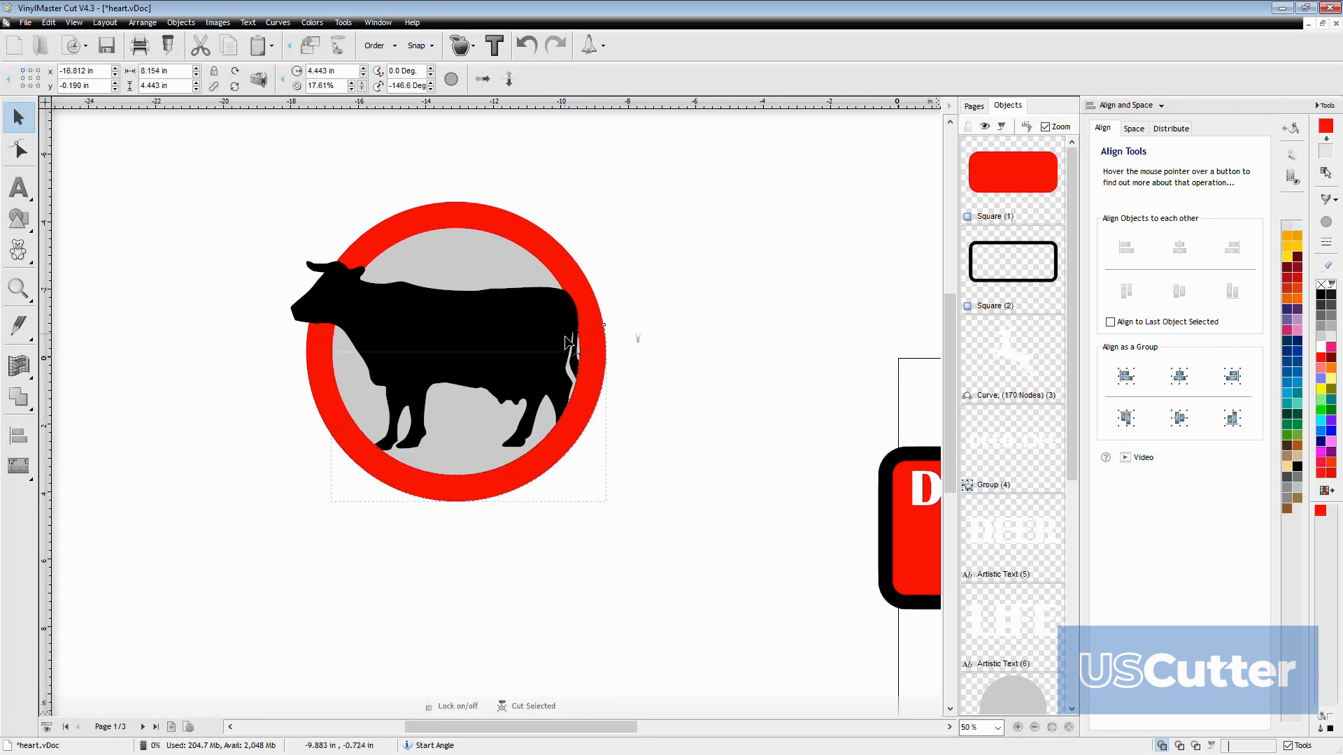
left_click_drag(563, 382, 572, 380)
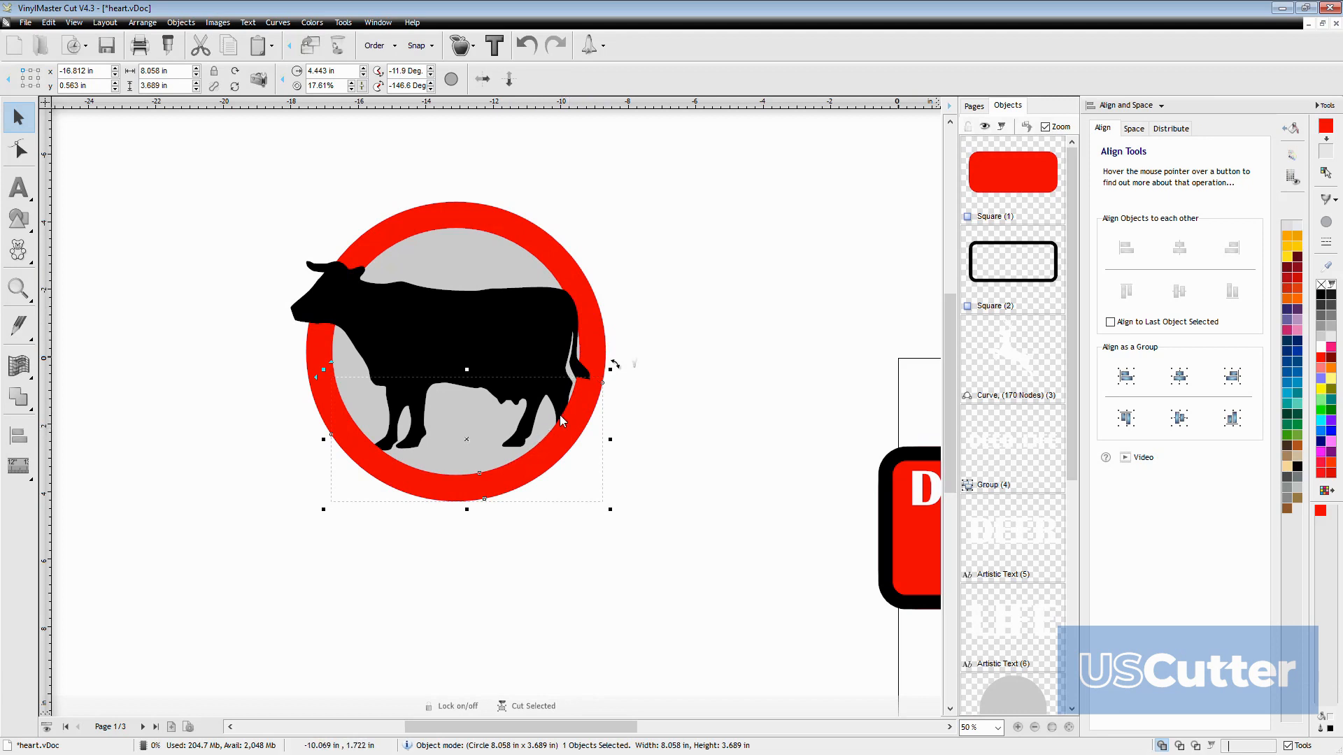
left_click_drag(603, 385, 603, 386)
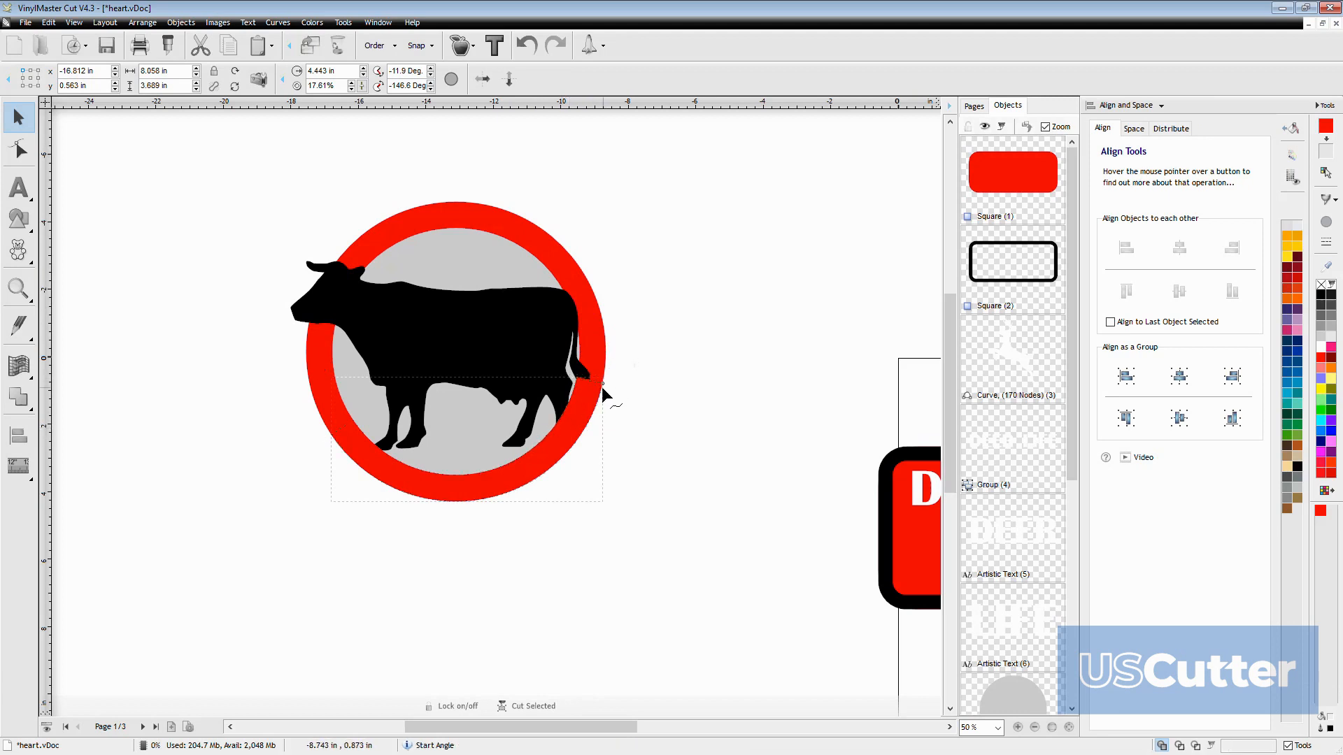
left_click_drag(600, 396, 592, 336)
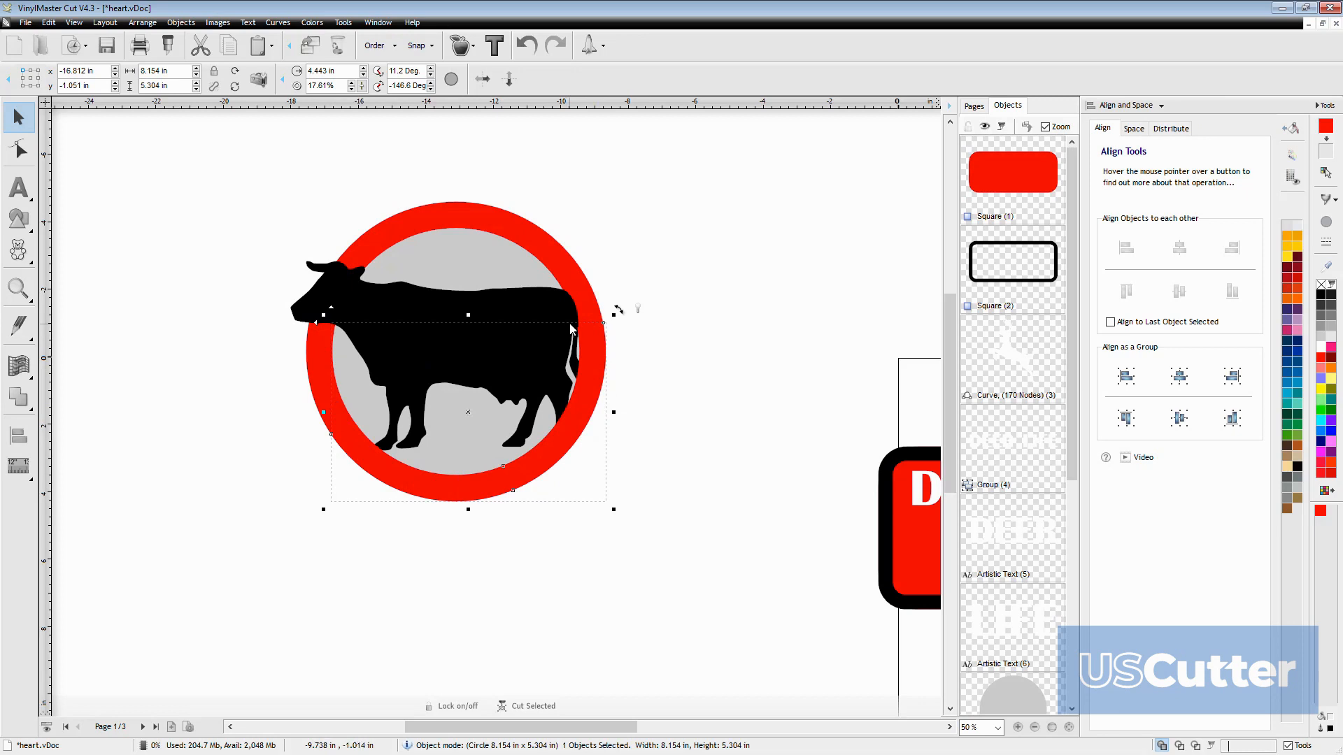
scroll(572, 305, "down", 1)
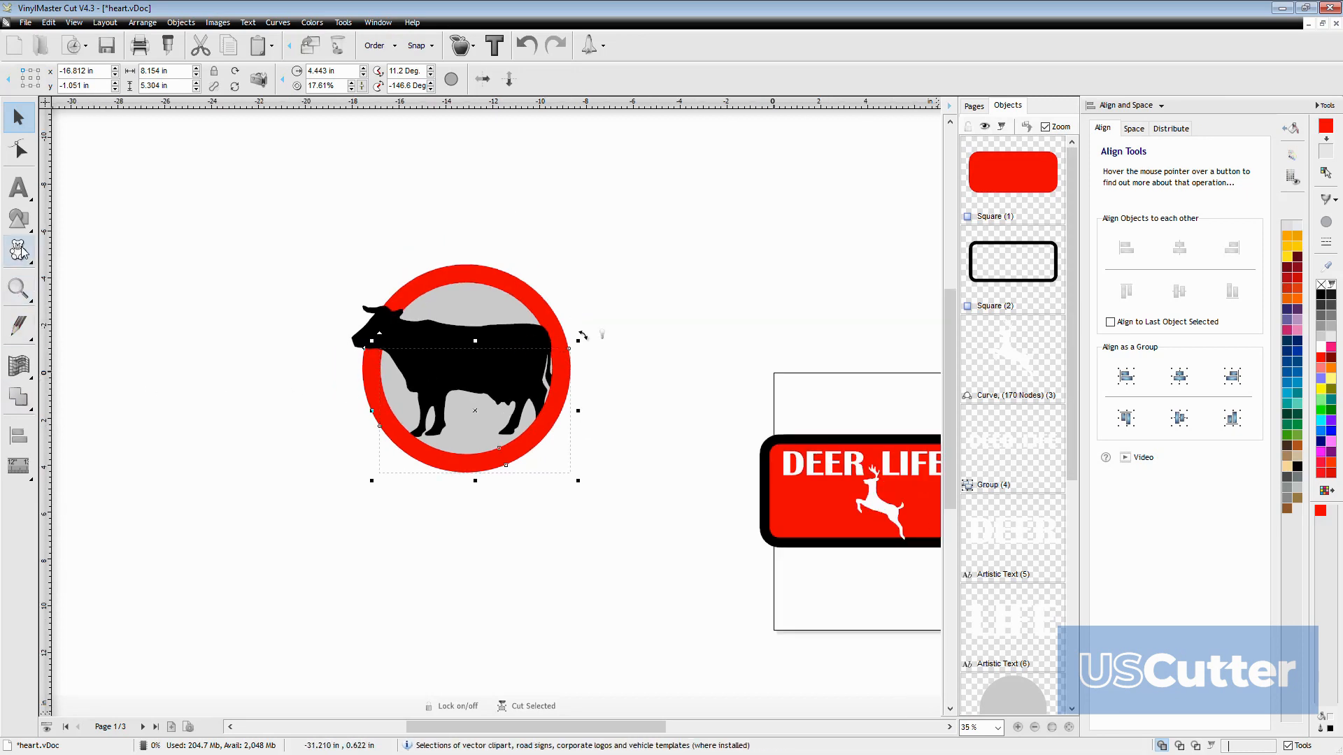
Add the text "cow time" and position it across the cow inside the circle
left_click(18, 199)
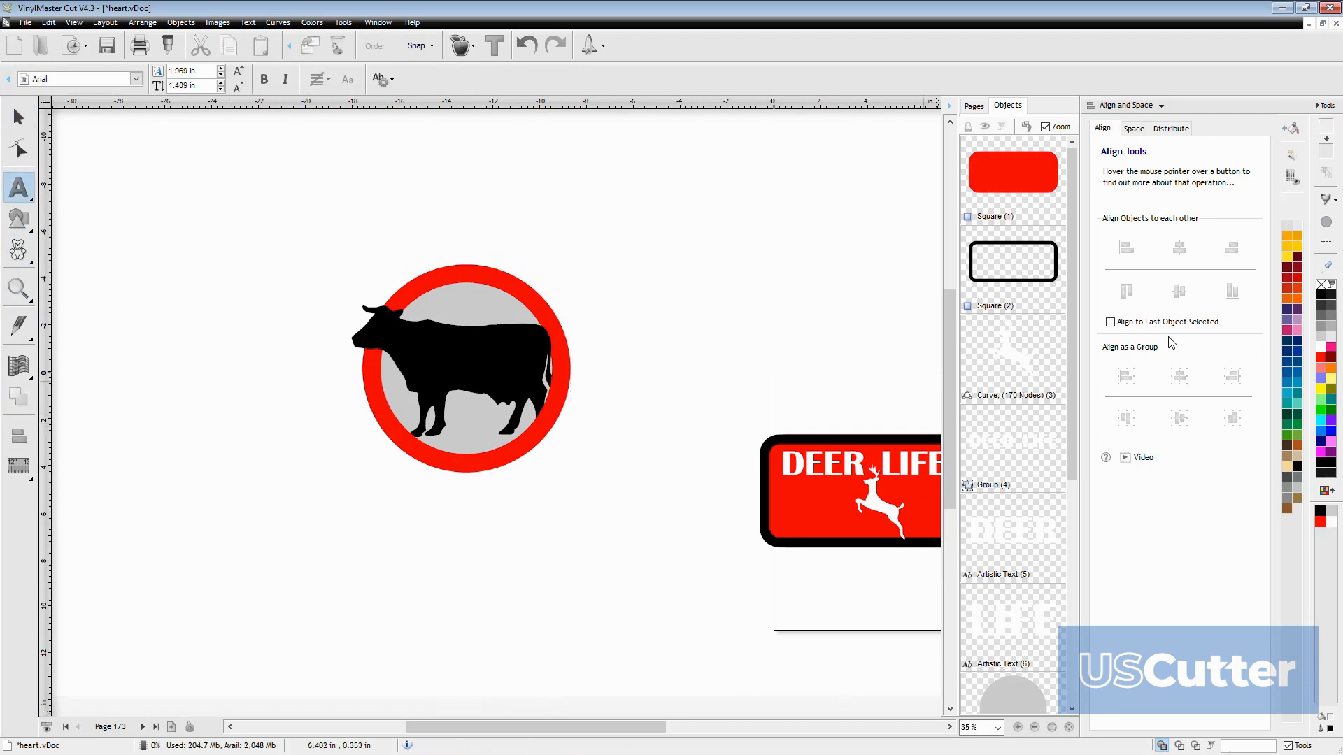
left_click(258, 399)
type("cow time")
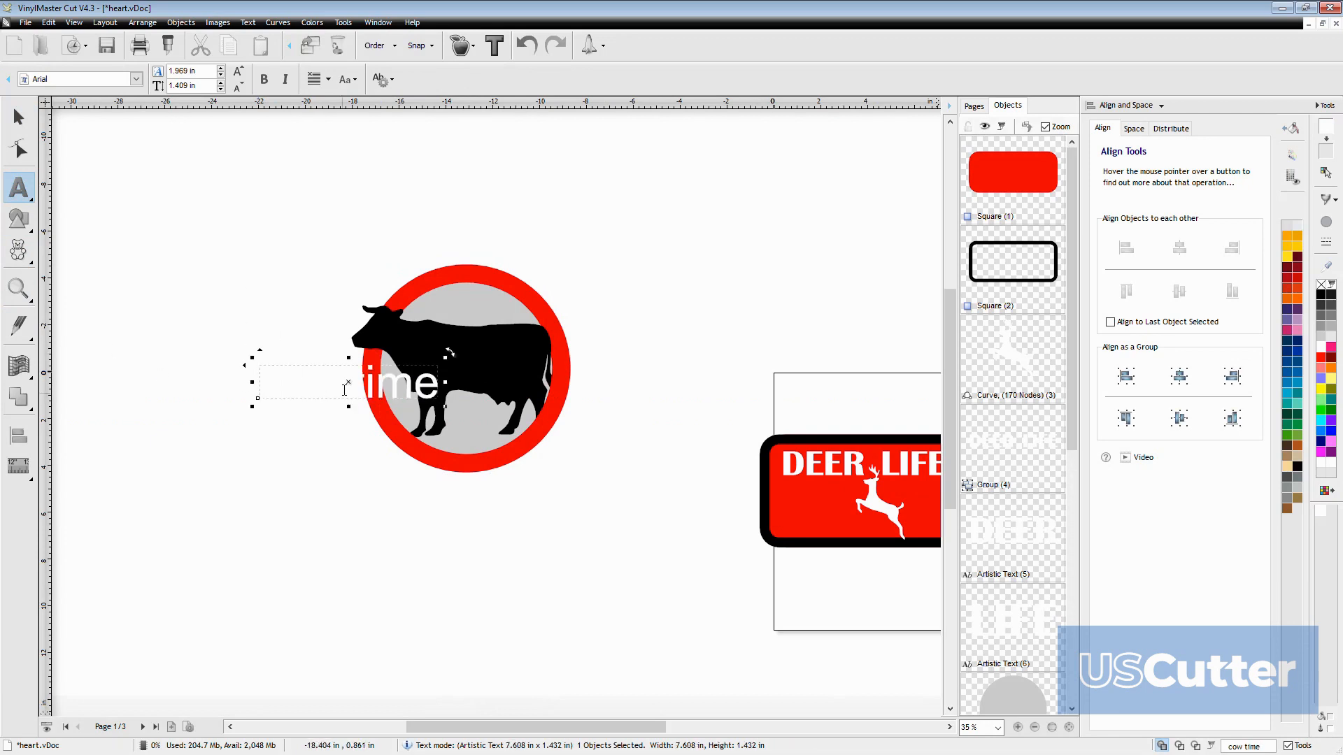
left_click_drag(346, 387, 463, 363)
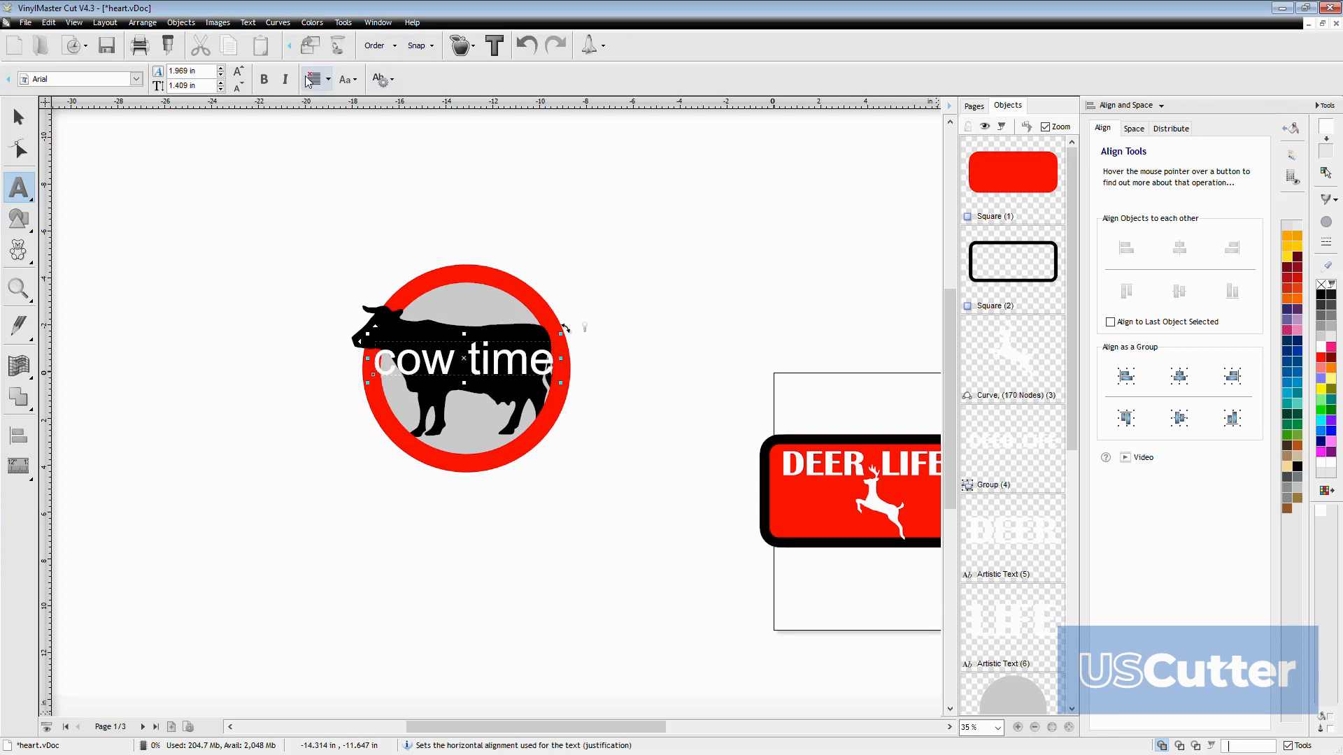
Change the "cow time" text to upper case
left_click(1139, 106)
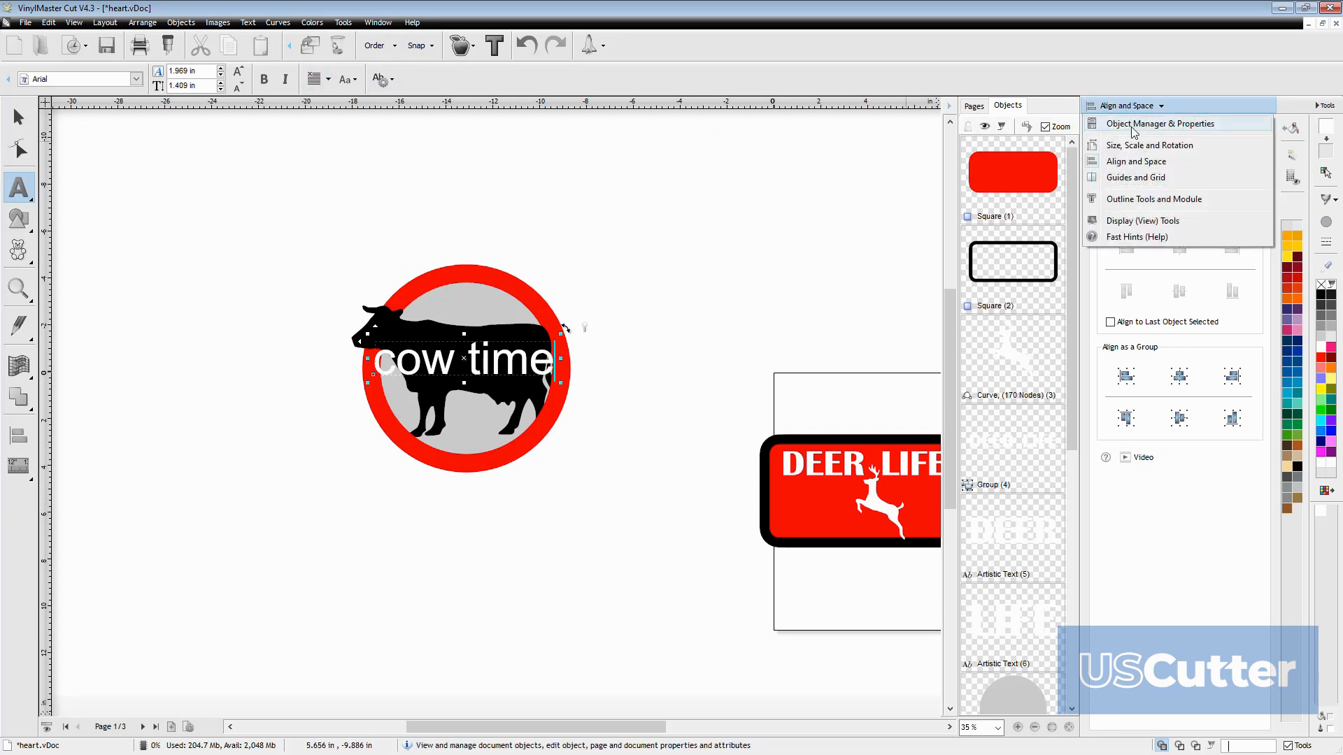
left_click(1140, 106)
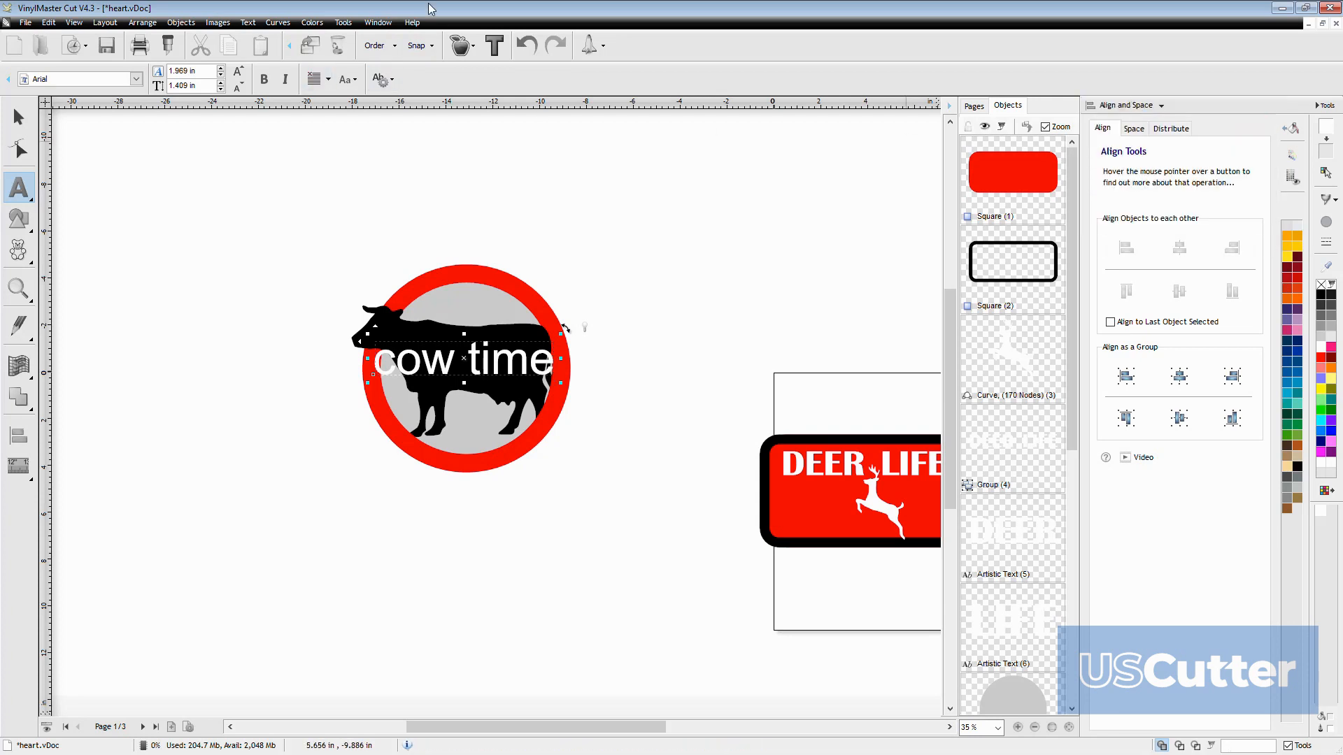
left_click(249, 23)
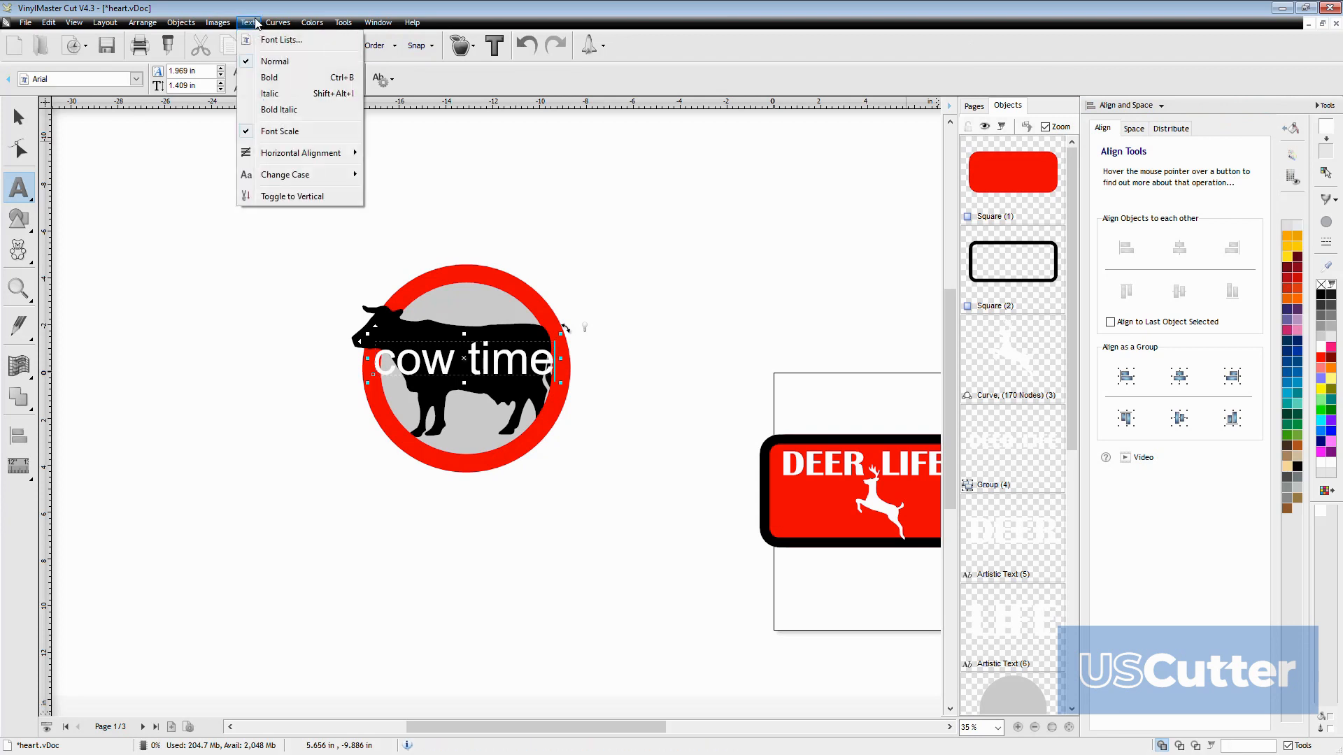
mouse_move(297, 175)
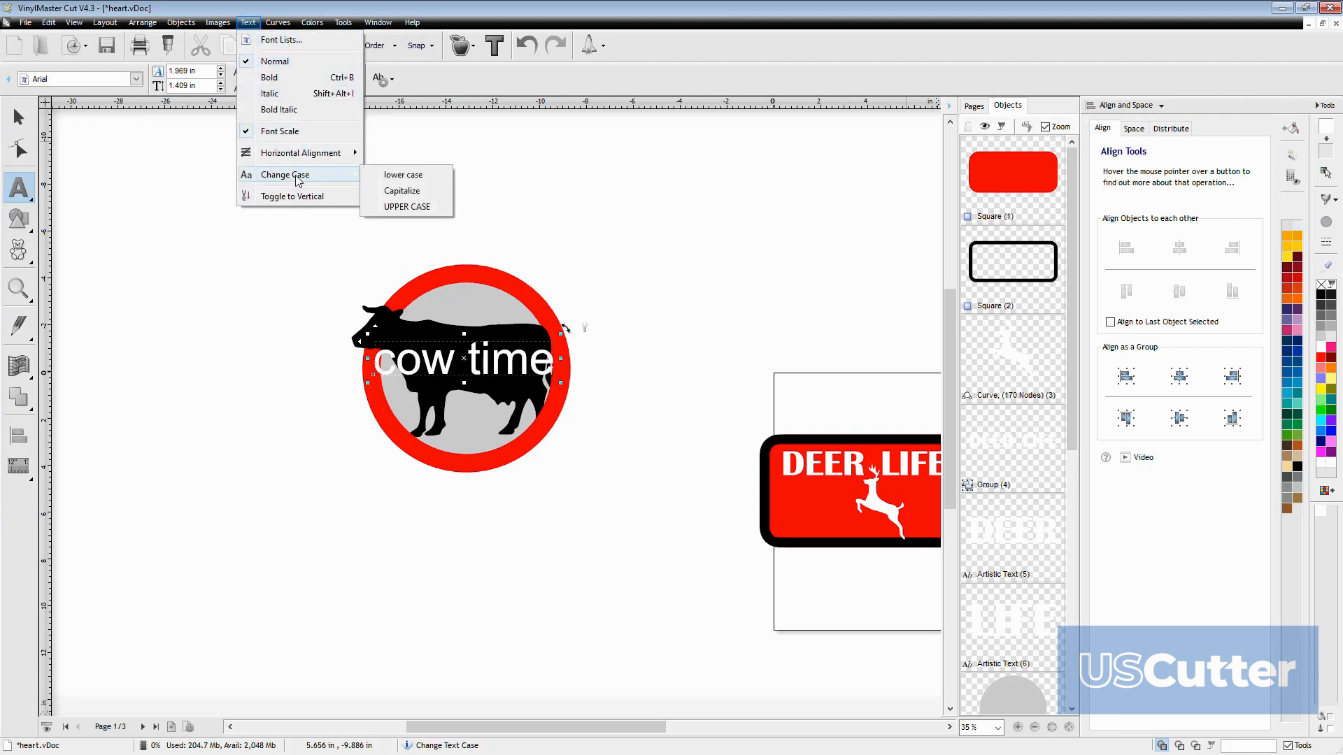
left_click(406, 206)
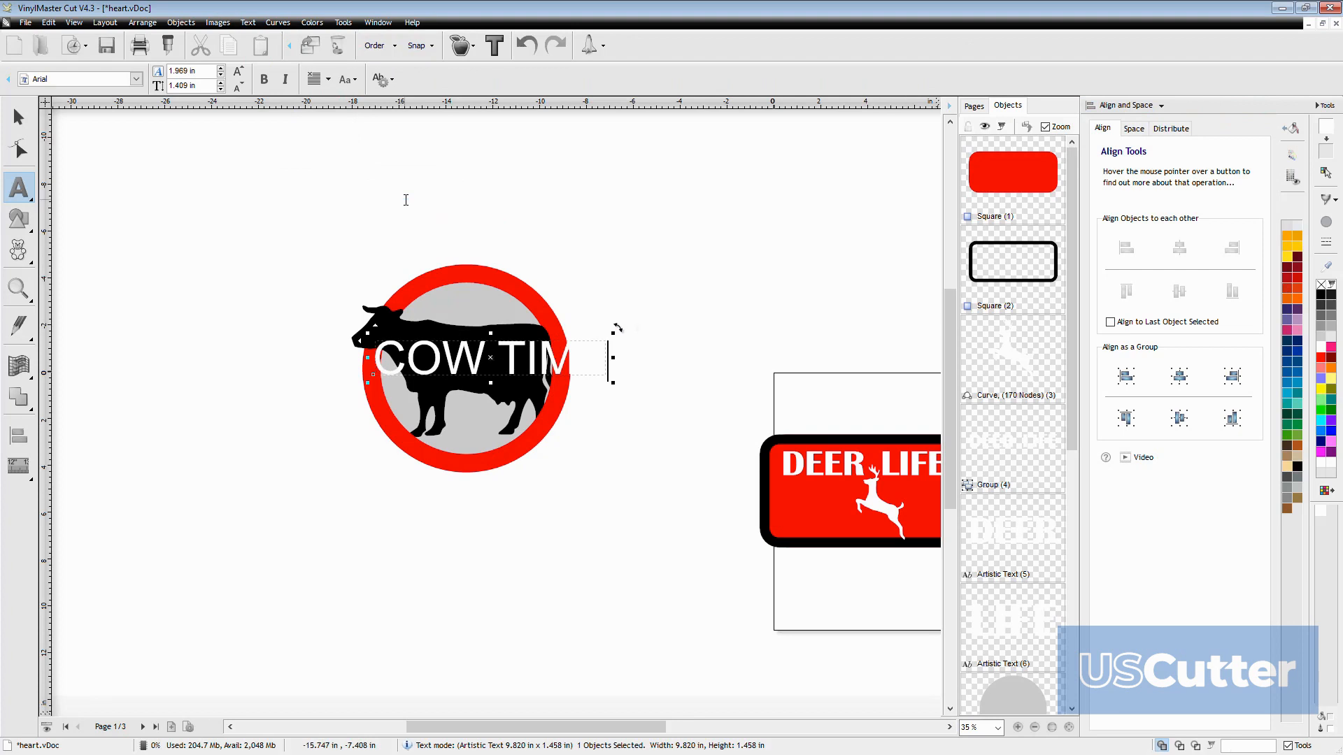
Center-align the COW TIME text and break it into two lines between the words
left_click(321, 79)
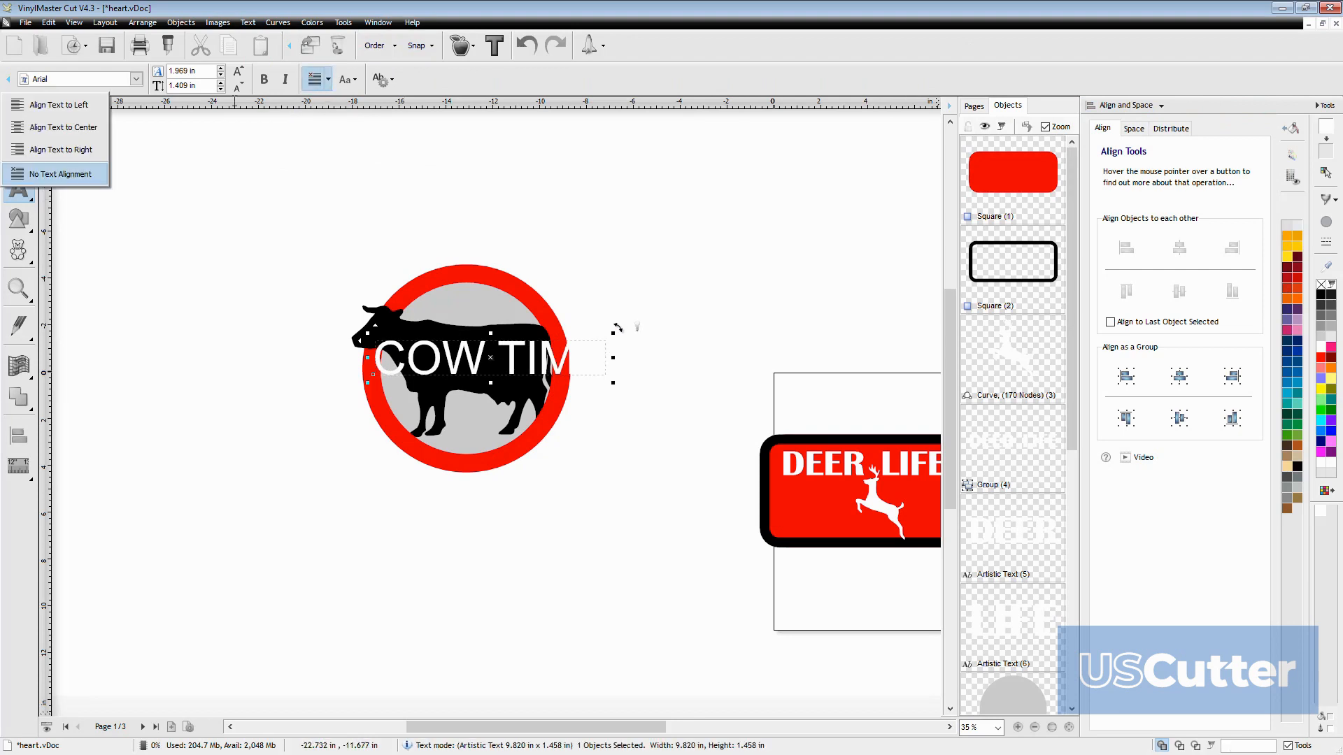
left_click(65, 128)
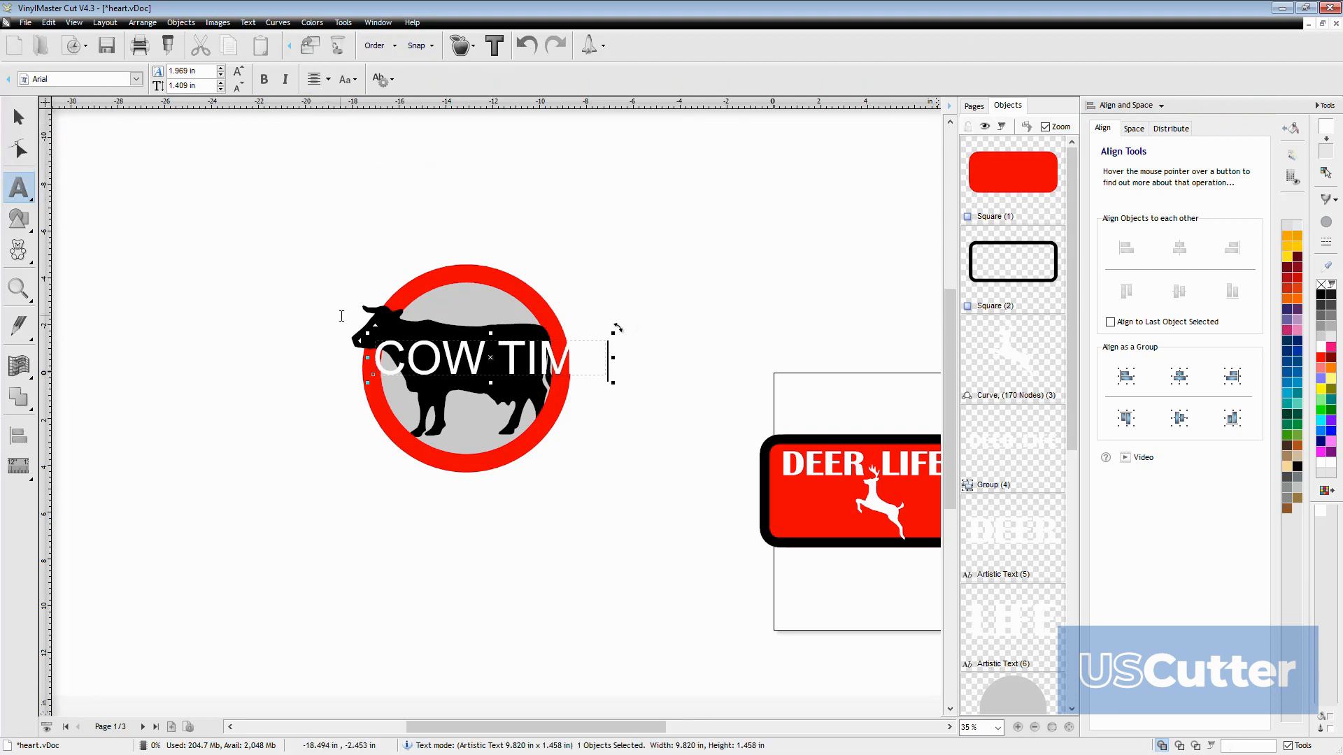
left_click(492, 362)
key("Return")
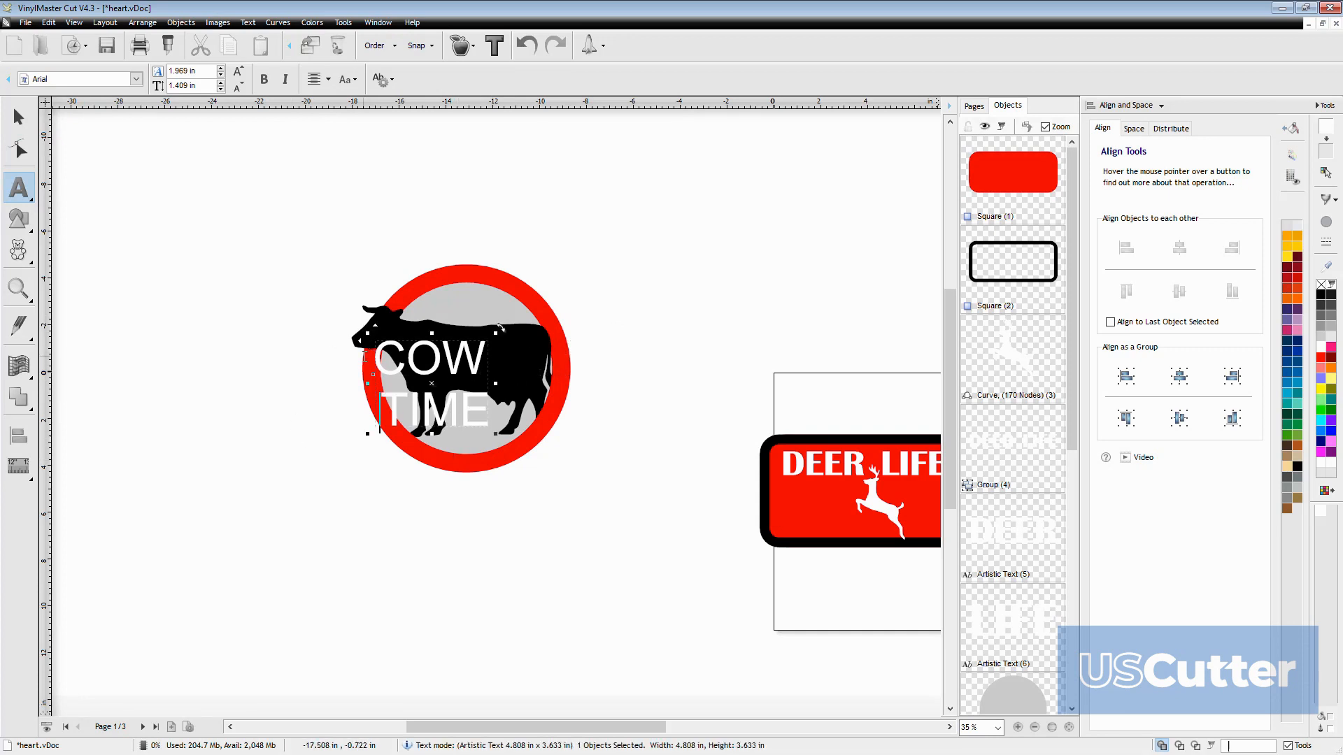
Remove the stray space between COW and TIME and break the text into two lines again
key("BackSpace")
key("BackSpace")
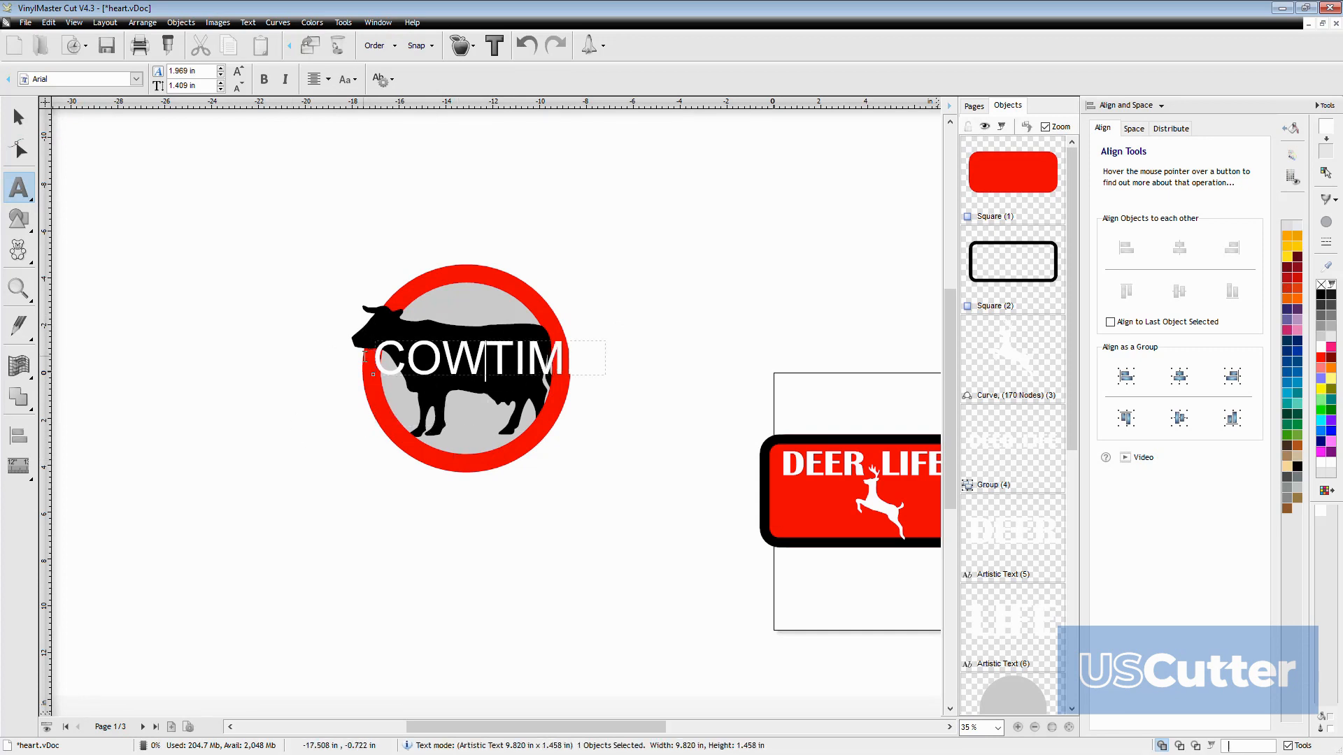
key("Return")
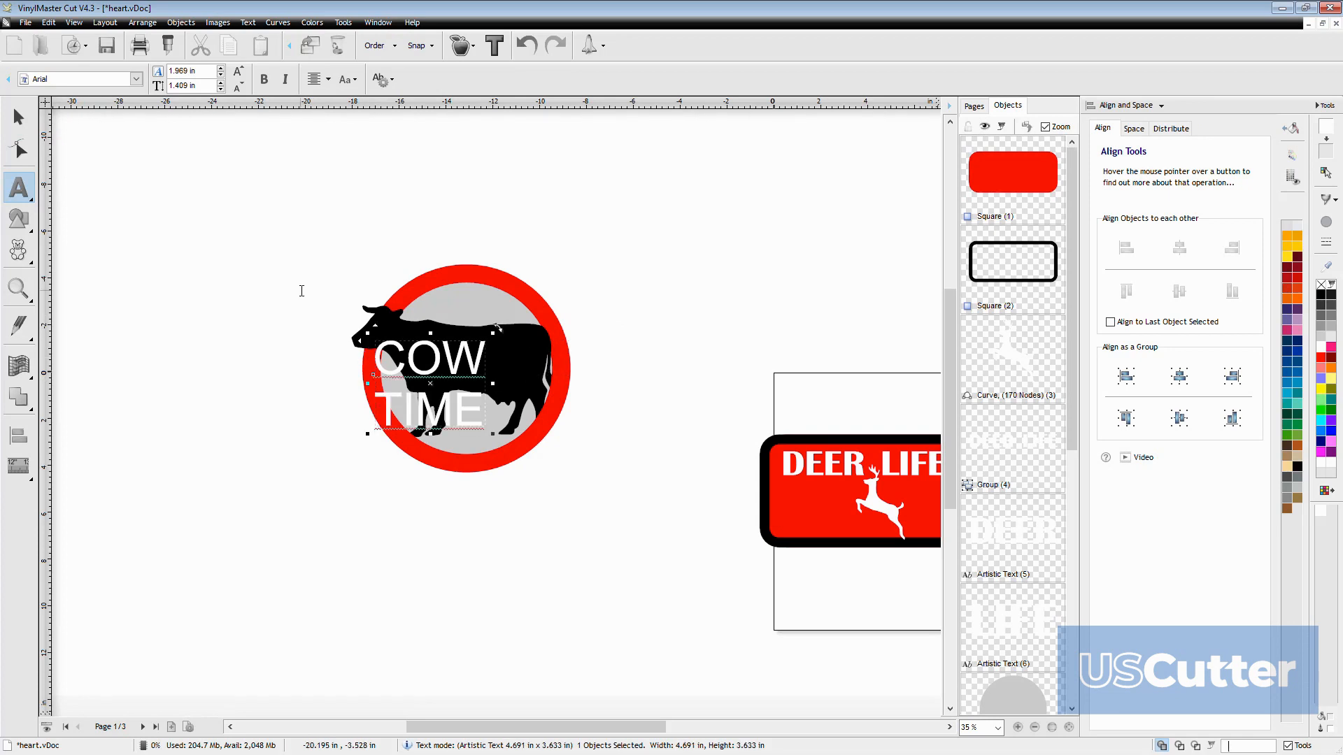
Move the two-line COW TIME text over the middle of the cow's body, undoing any accidental move of the cow
left_click(21, 121)
left_click_drag(418, 360, 468, 335)
key("ctrl+z")
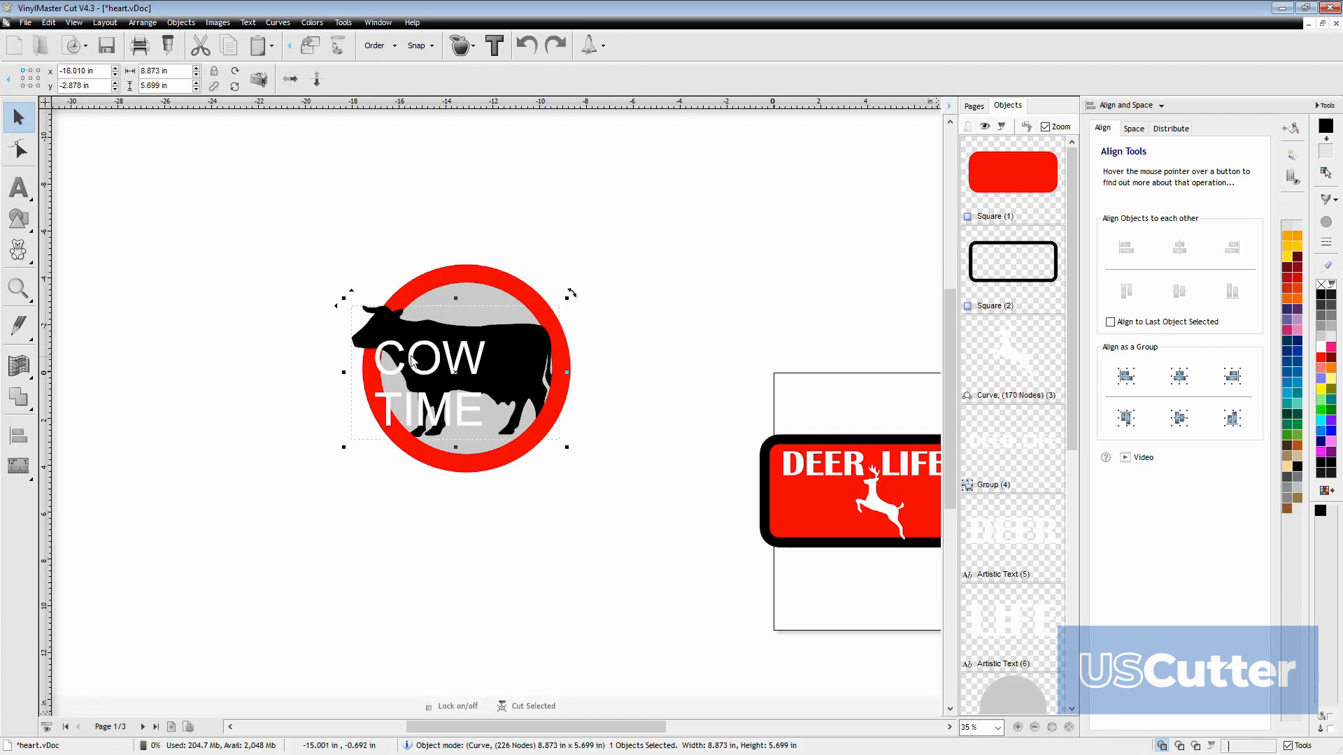
left_click(417, 369)
left_click_drag(438, 401, 480, 390)
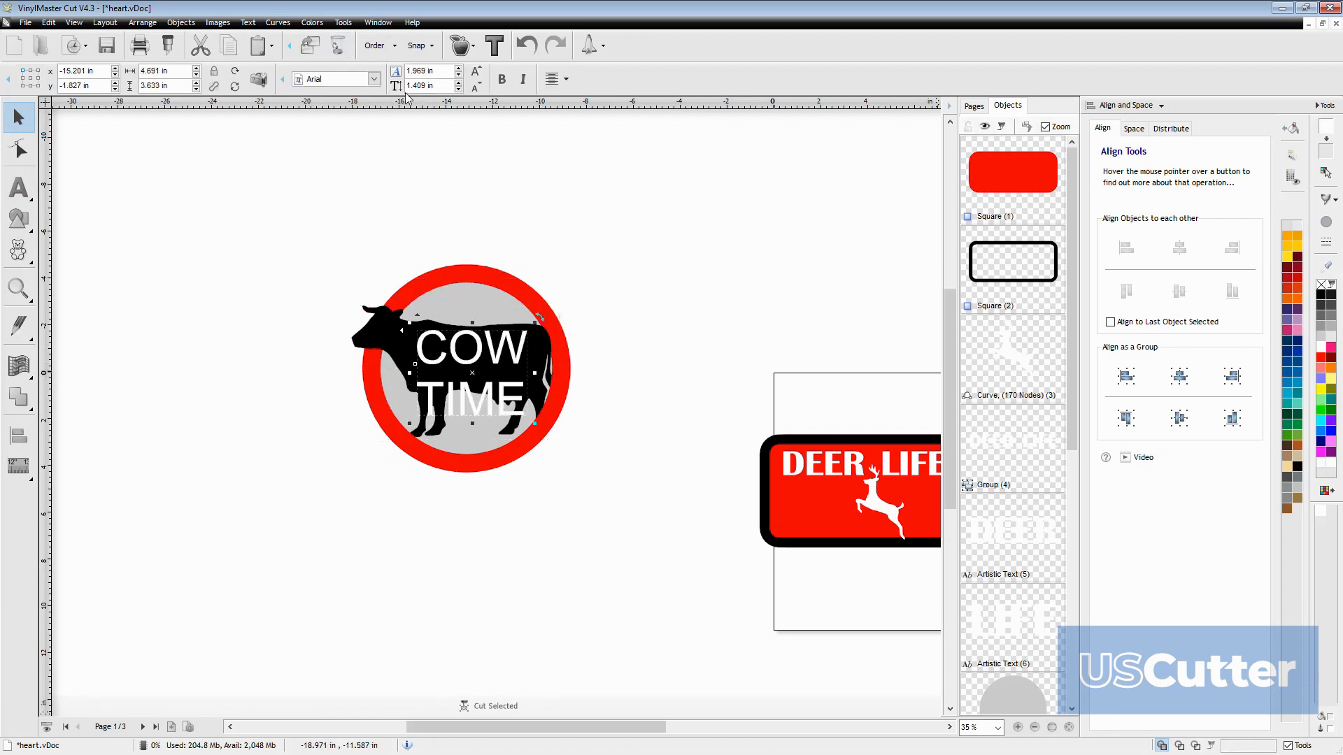
Change the COW TIME text's font to Baby Kruffy and recenter the text on the cow inside the ring
left_click(336, 79)
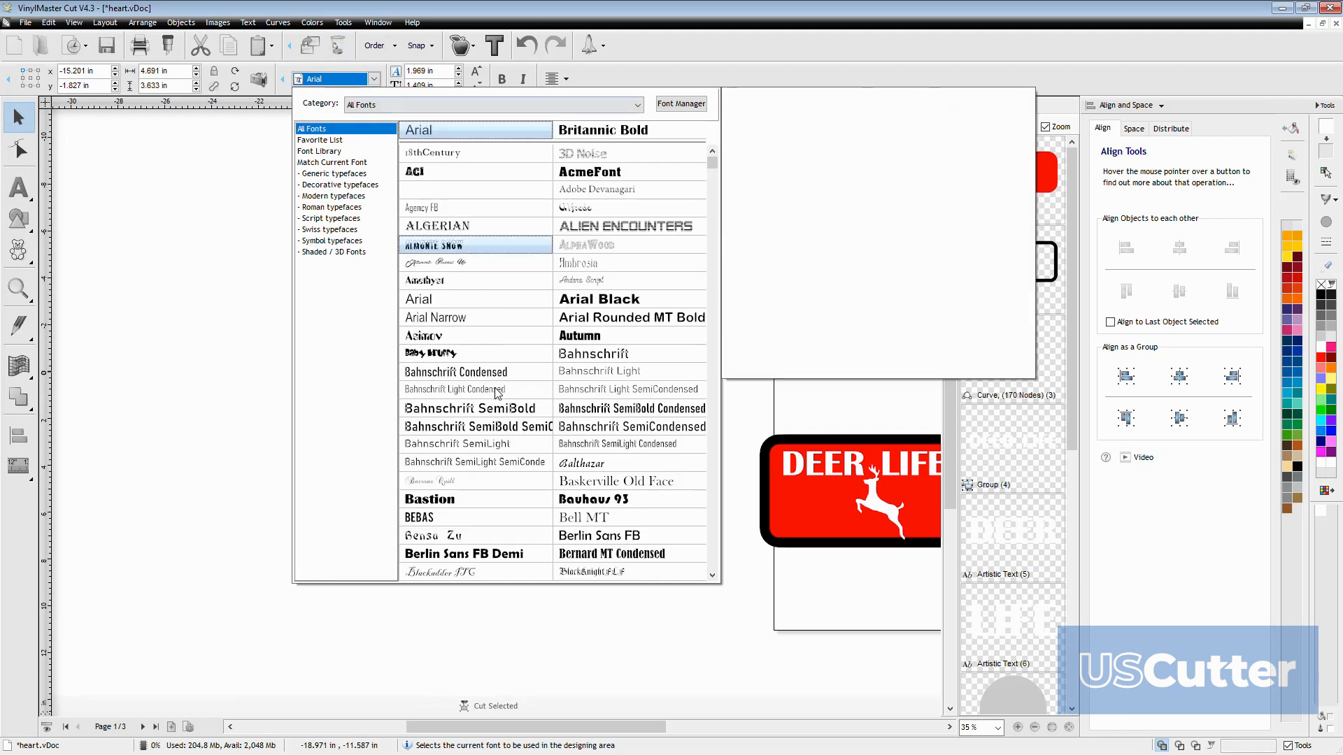
scroll(496, 392, "down", 1)
left_click(441, 321)
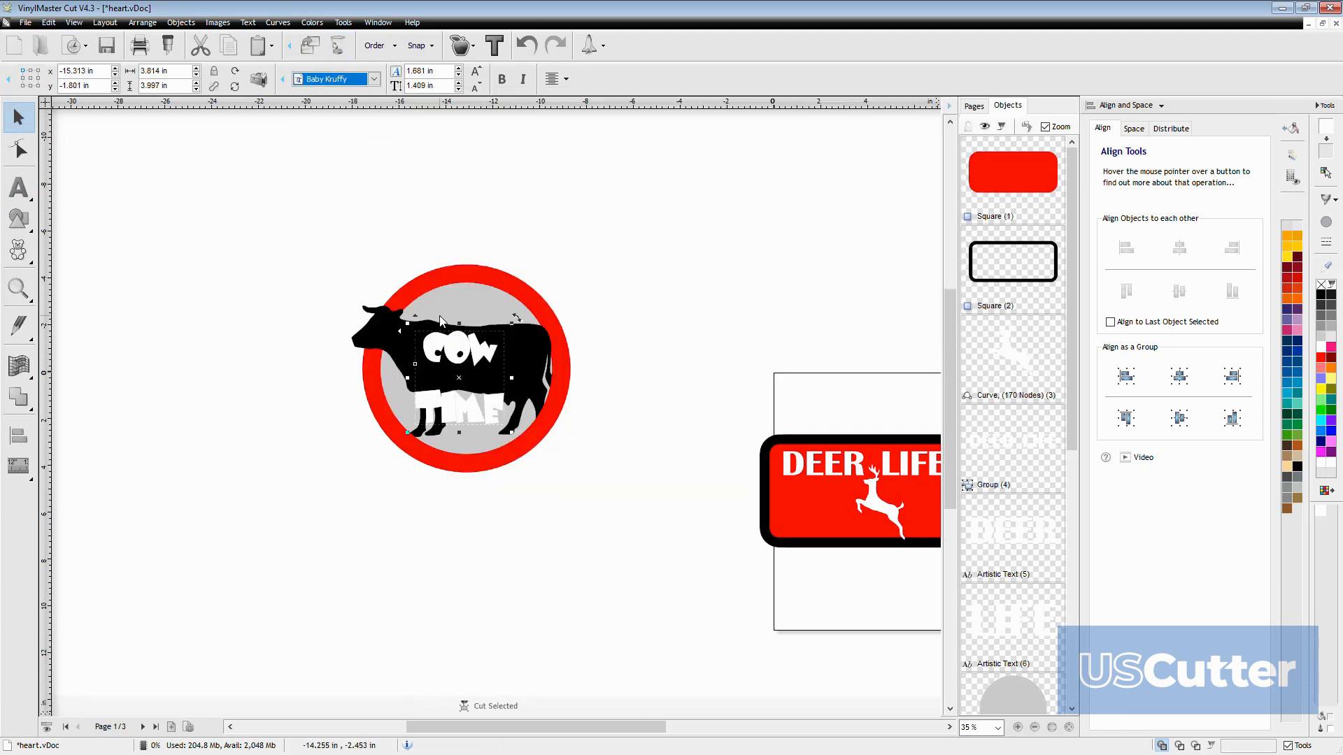
left_click_drag(453, 358, 451, 386)
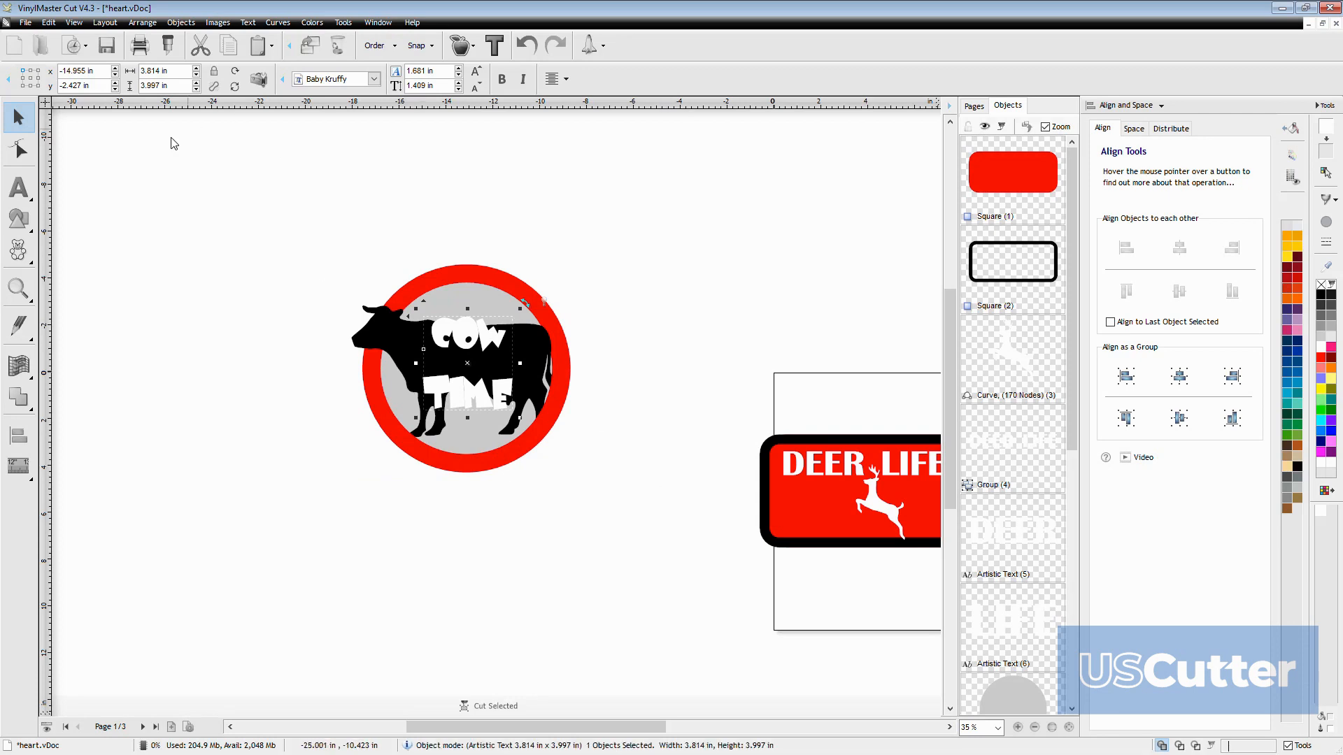
left_click(162, 384)
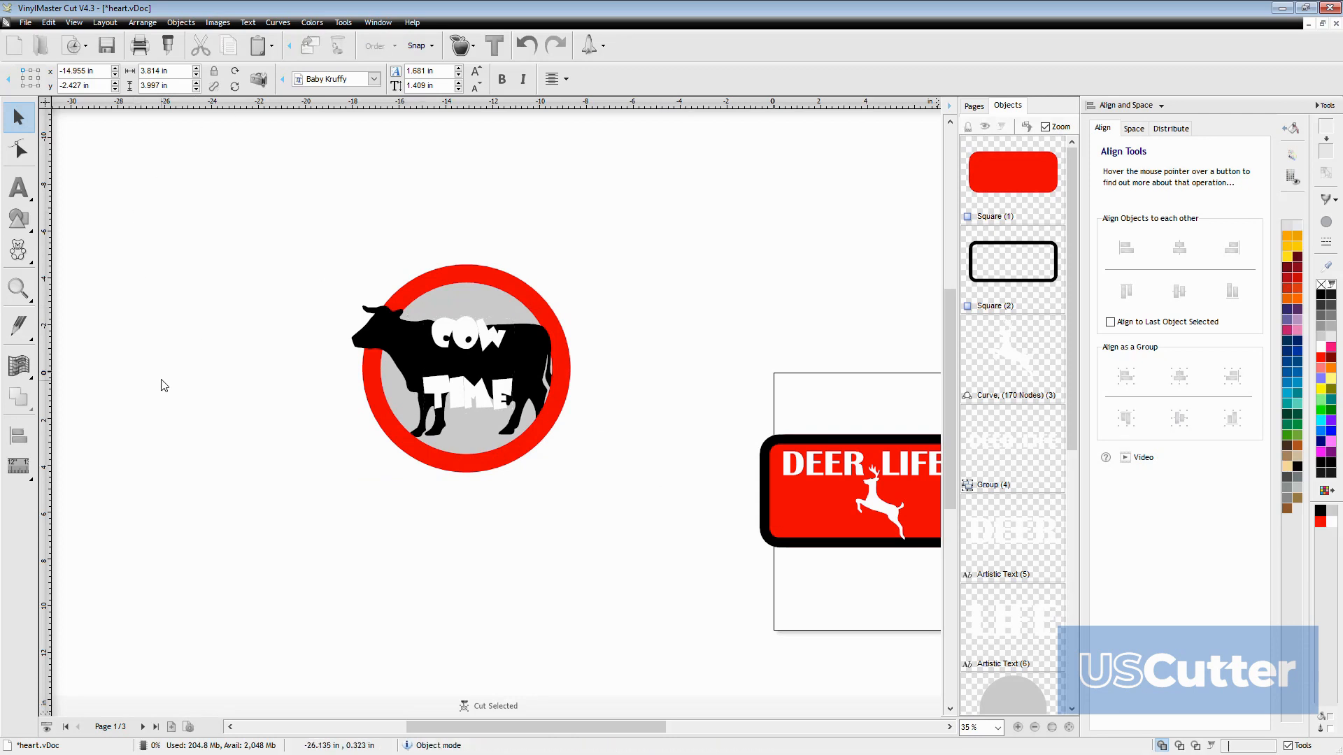
Apply the Flag distortion to the DEER LIFE text group
scroll(221, 436, "down", 2)
scroll(301, 473, "down", 1)
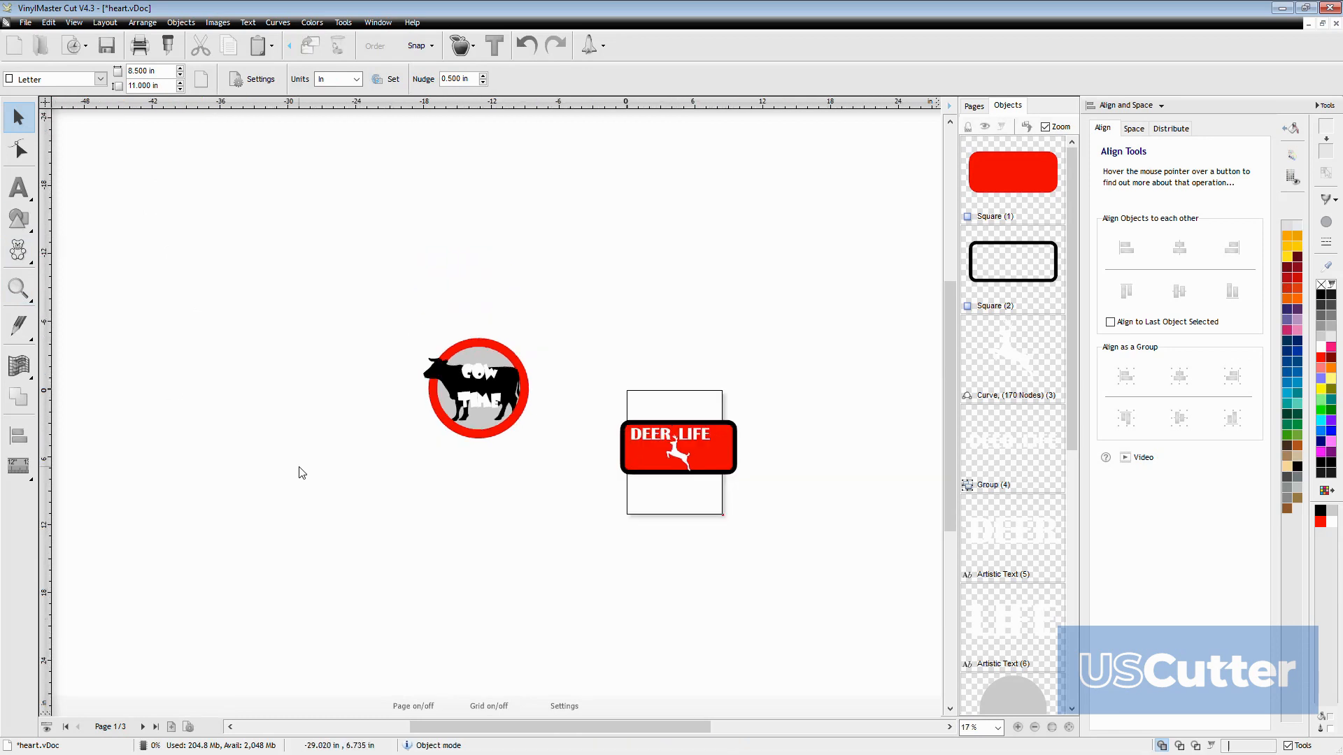
left_click(649, 445)
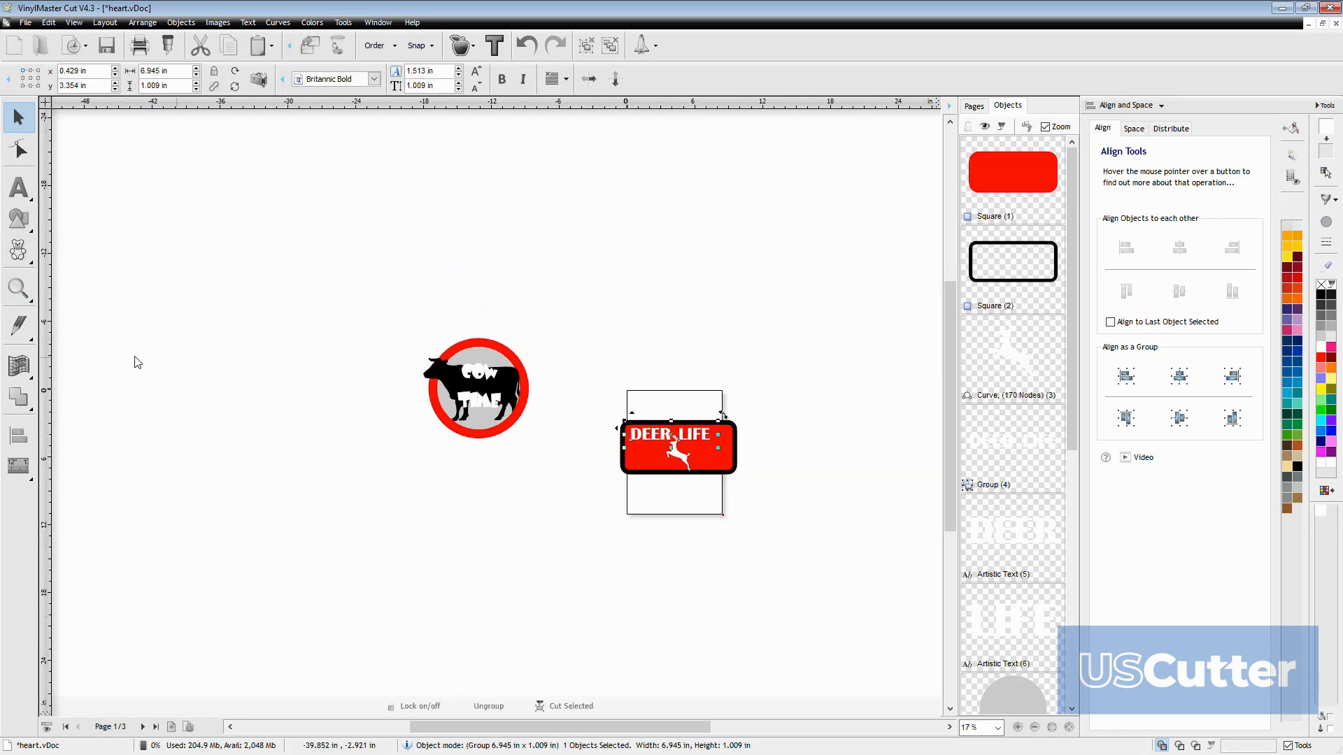
mouse_move(27, 373)
mouse_move(135, 382)
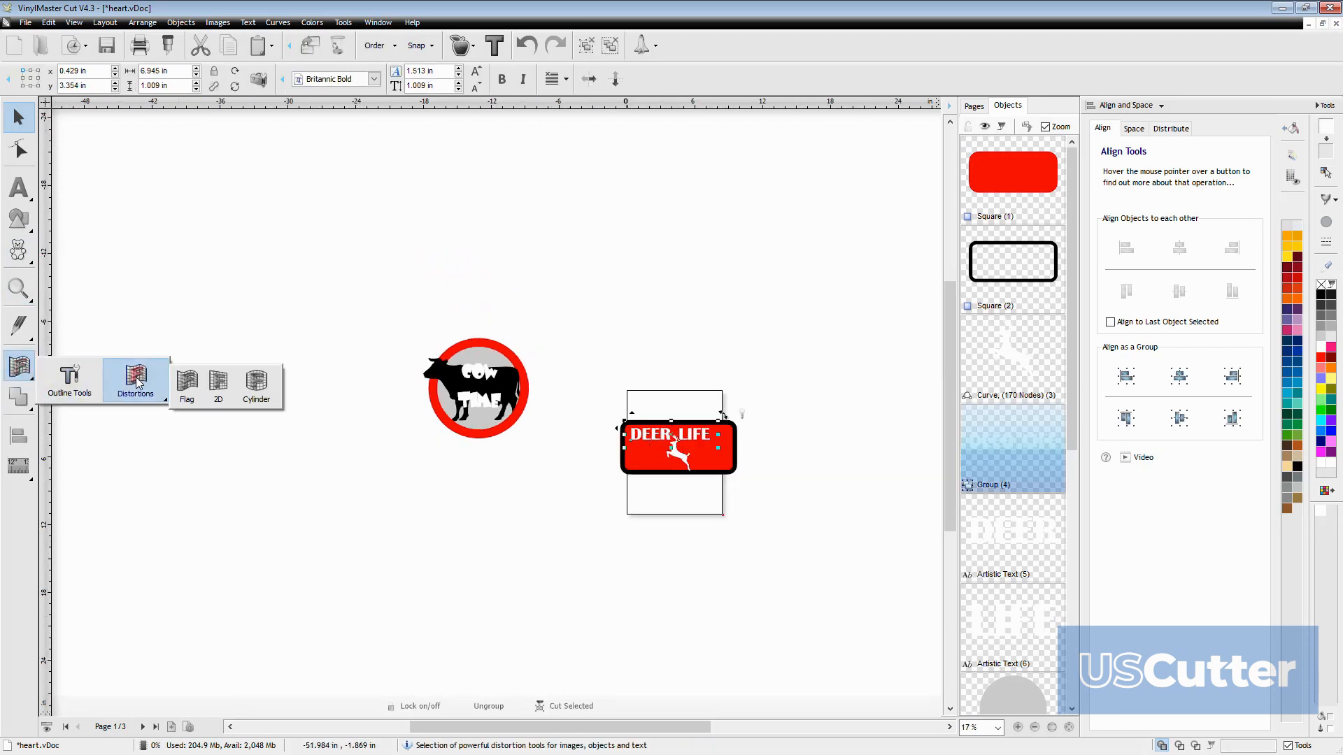
left_click(189, 387)
scroll(662, 464, "up", 1)
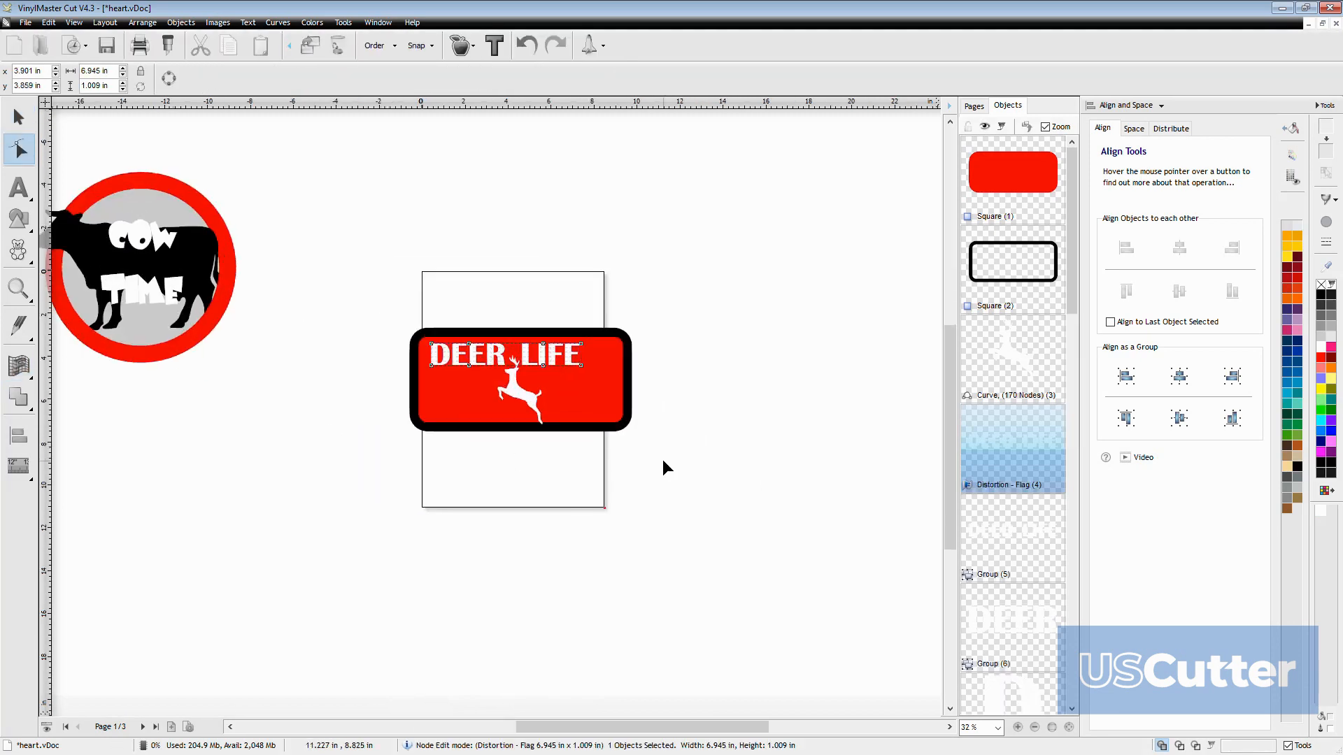
Shape the DEER LIFE flag distortion into a wave, bending the DEER side downward and the LIFE side slightly upward
scroll(252, 332, "up", 5)
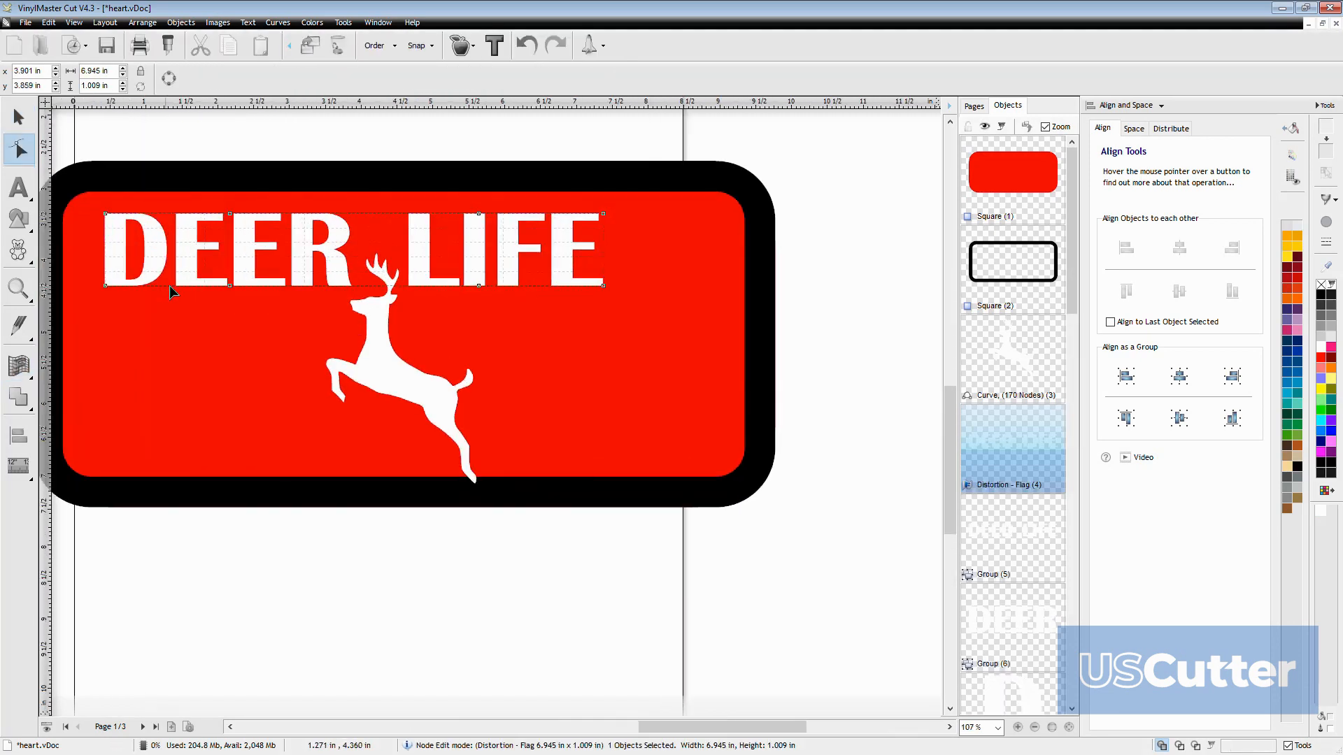
left_click_drag(229, 285, 229, 372)
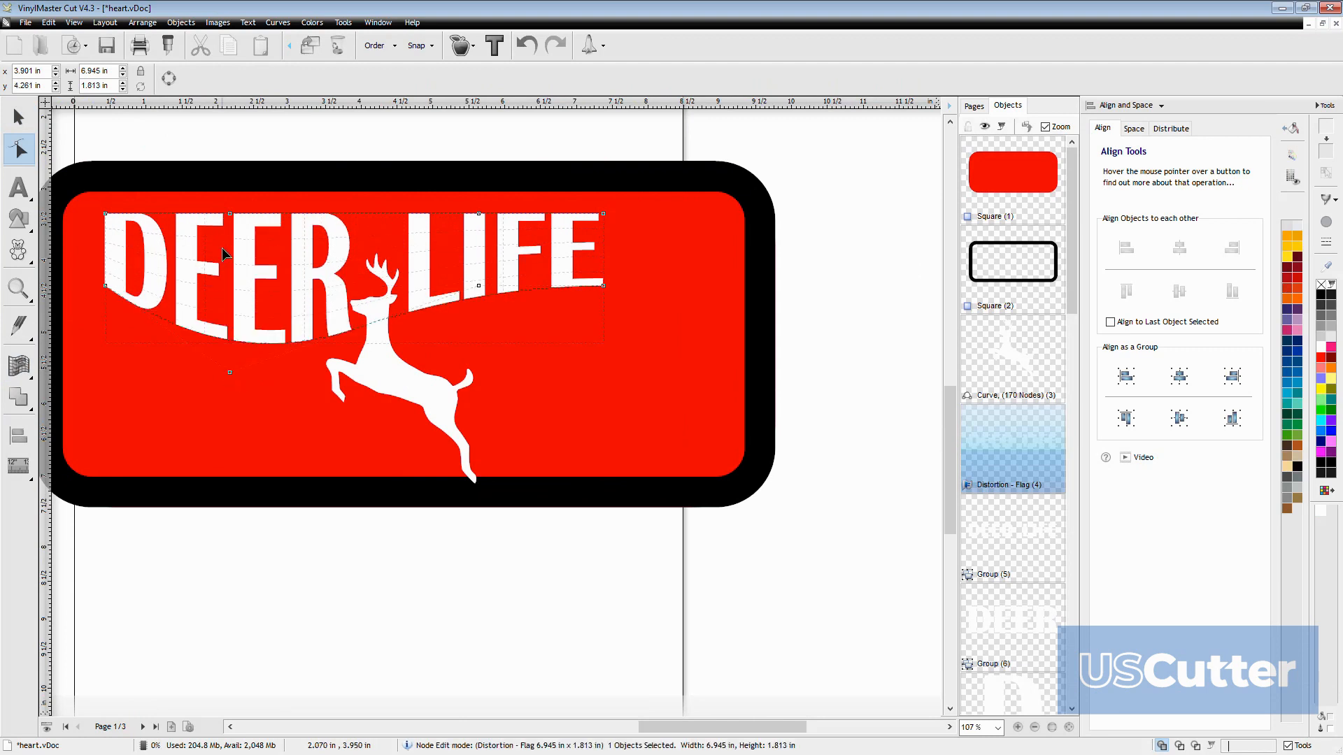
left_click_drag(230, 214, 230, 274)
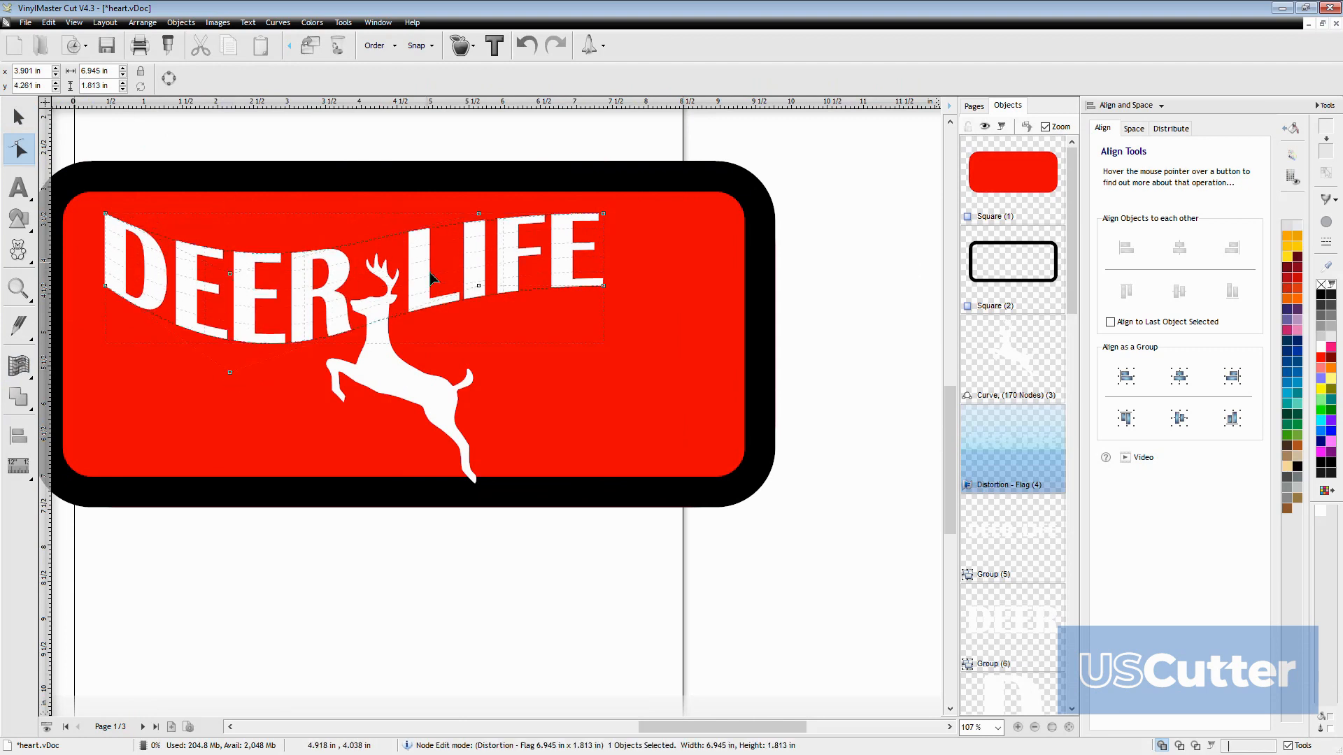
left_click_drag(479, 215, 480, 198)
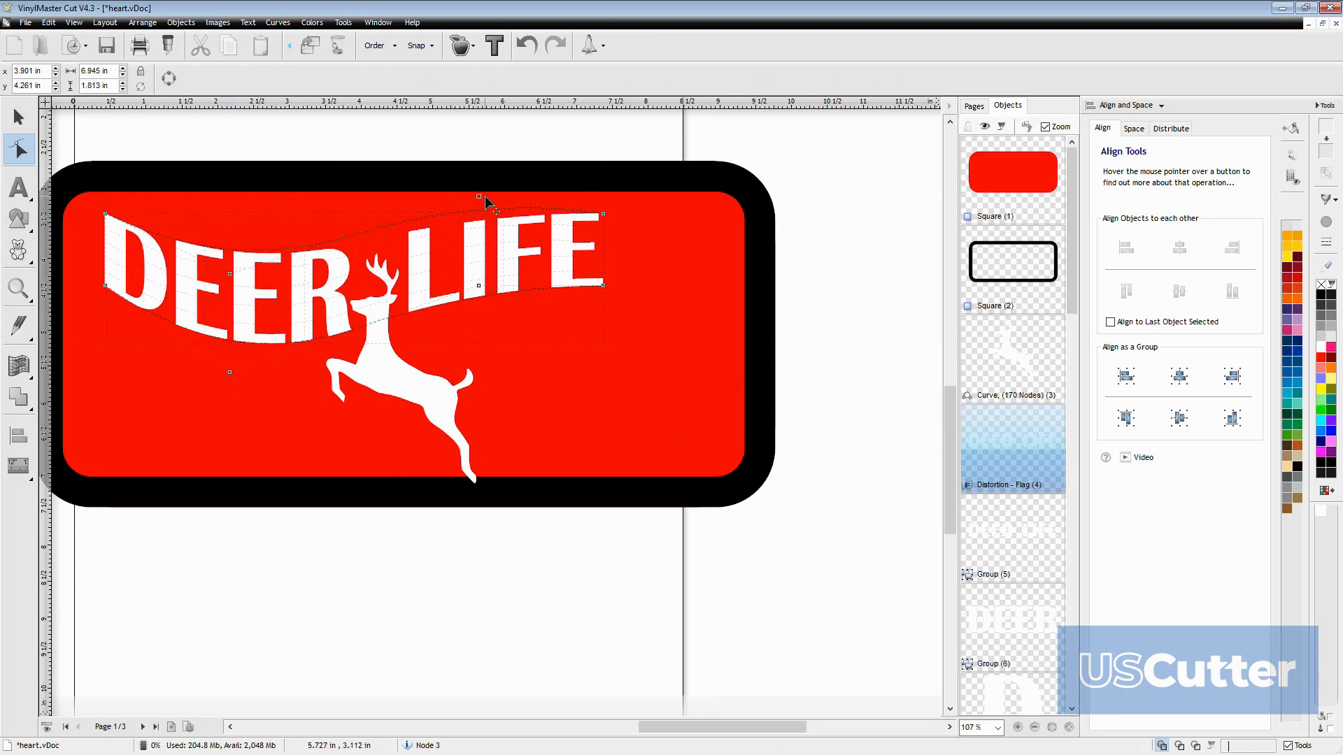
mouse_move(478, 287)
left_mouse_down()
mouse_move(476, 328)
mouse_move(478, 263)
left_mouse_up()
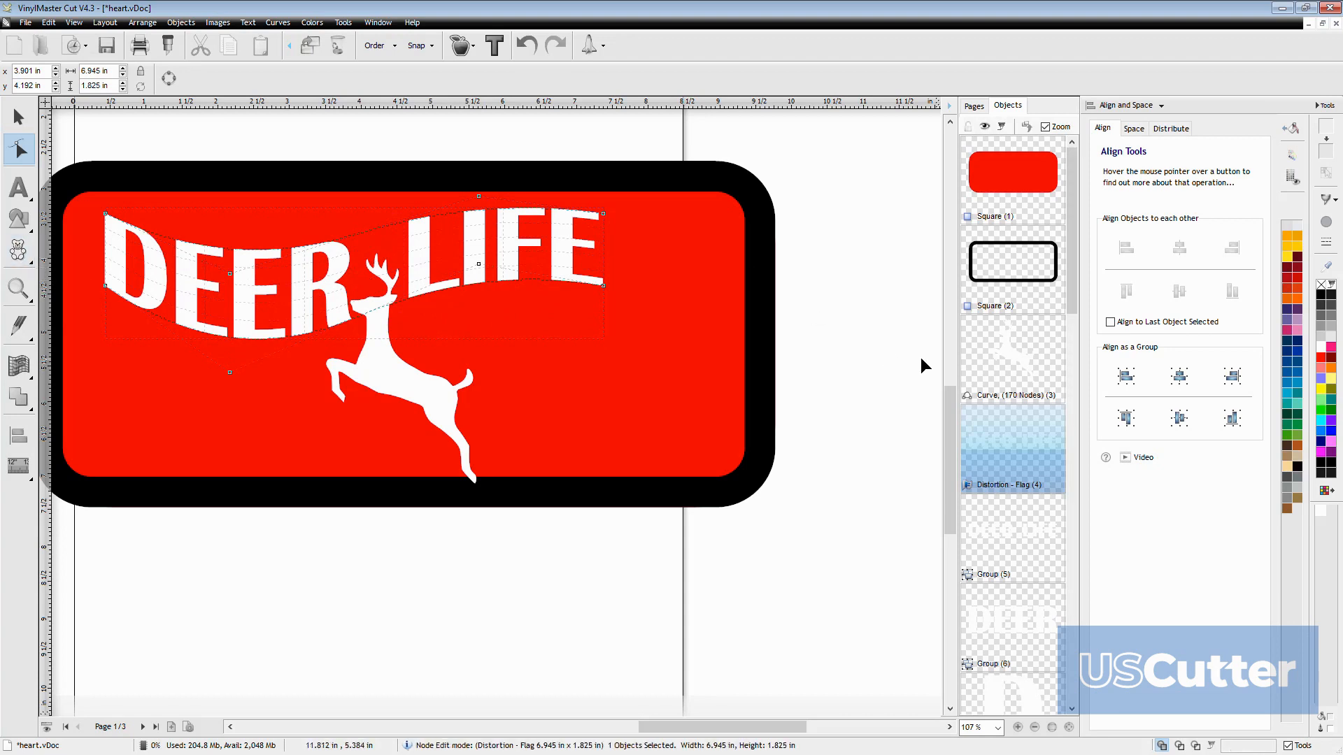
left_click(559, 366)
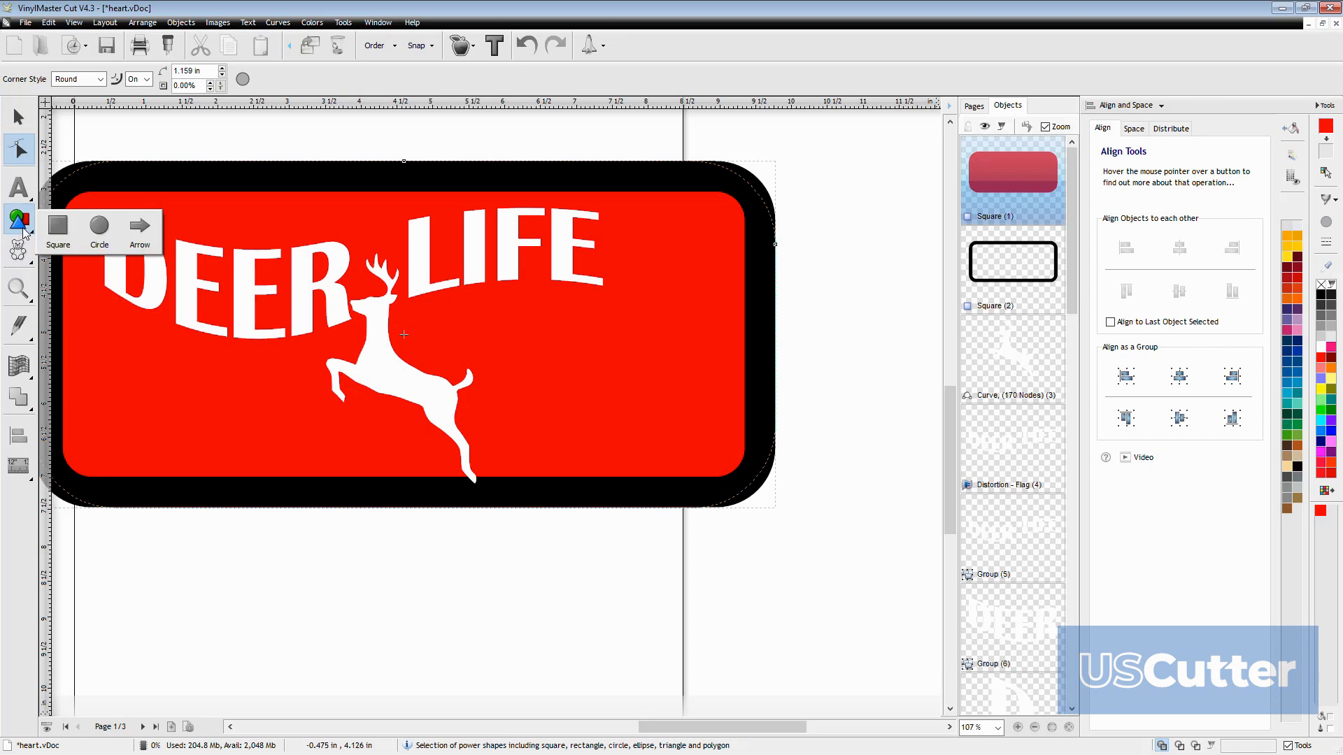
mouse_move(19, 252)
mouse_move(105, 283)
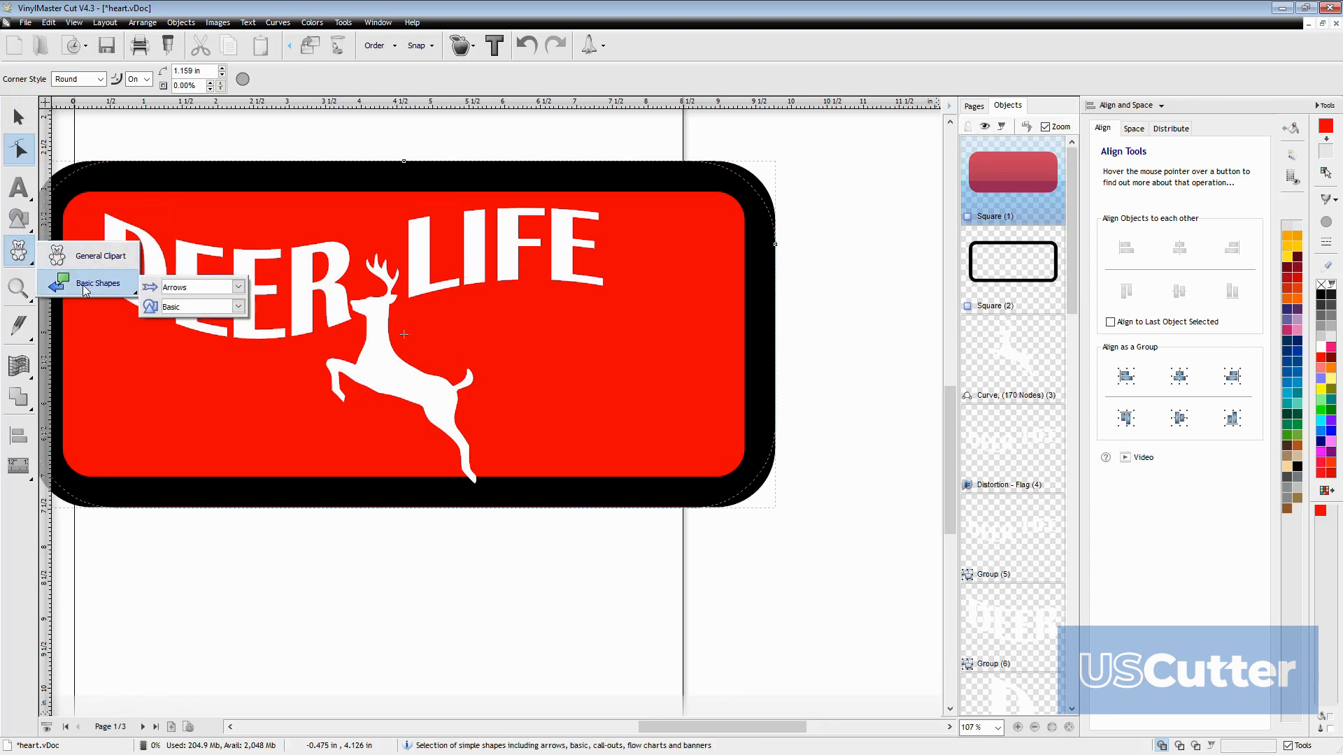
left_click(238, 292)
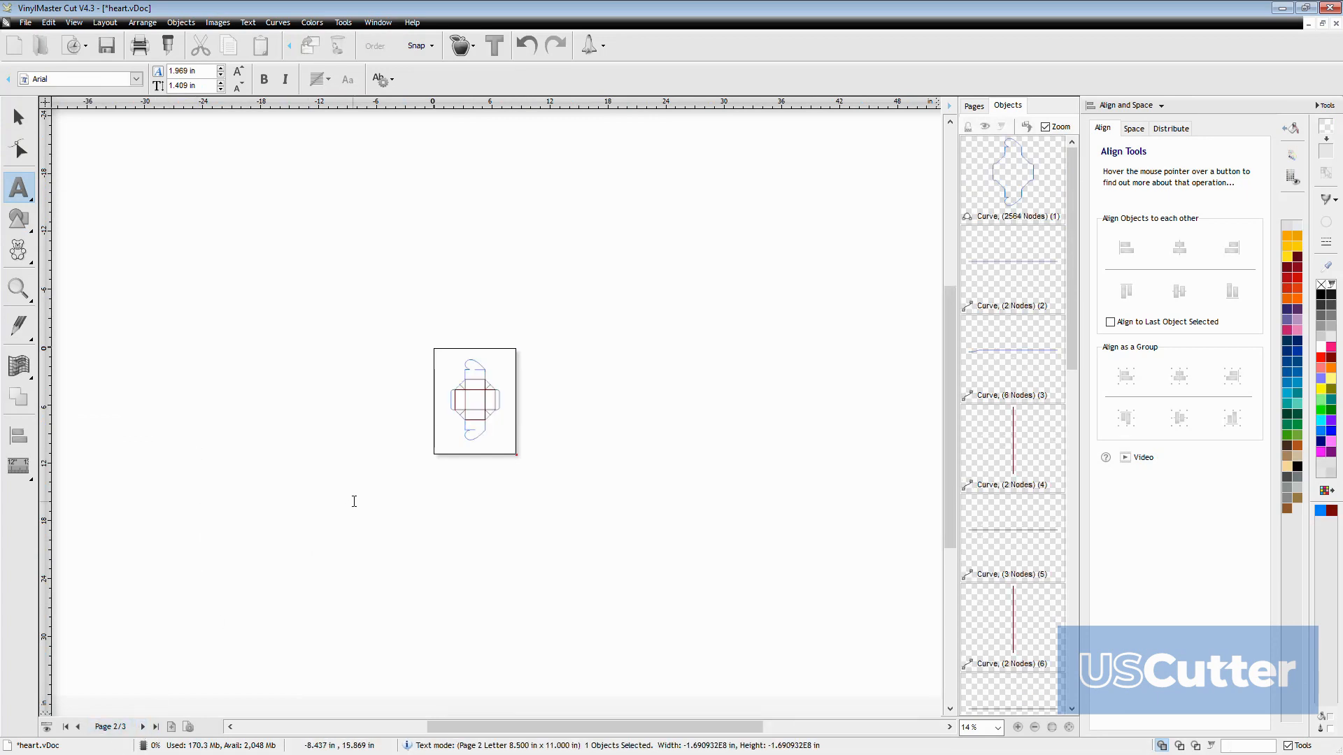
Examine the vectorized box template on page 2 up close and select its outer outline curve
scroll(608, 254, "up", 5)
scroll(338, 516, "up", 1)
scroll(333, 470, "down", 3)
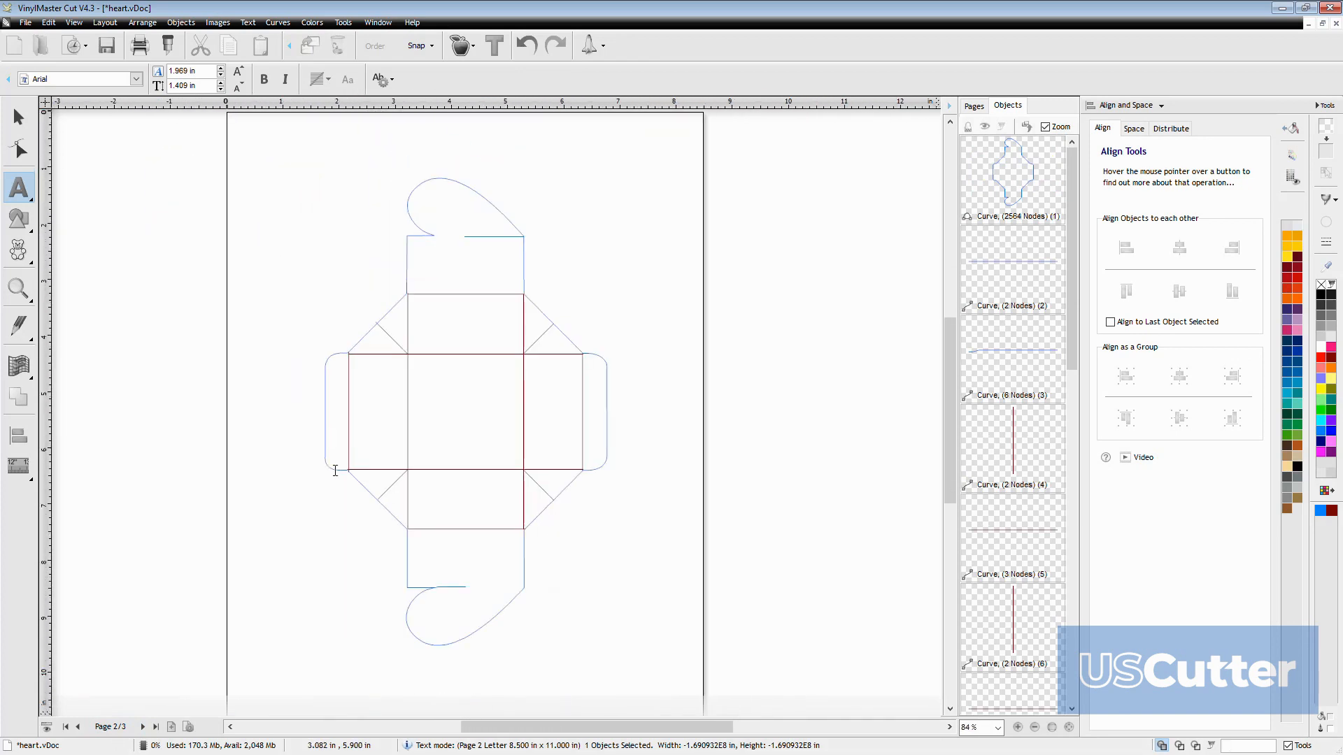
left_click(18, 117)
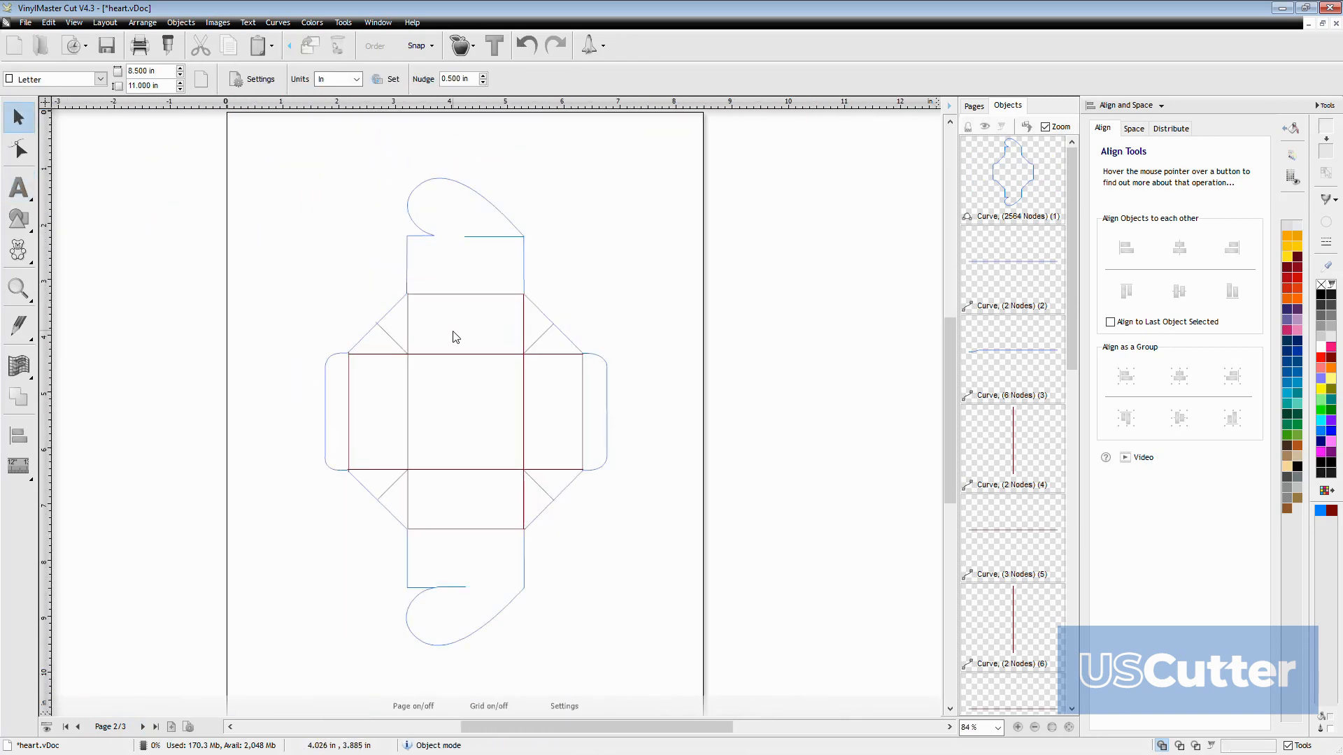
scroll(435, 373, "up", 2)
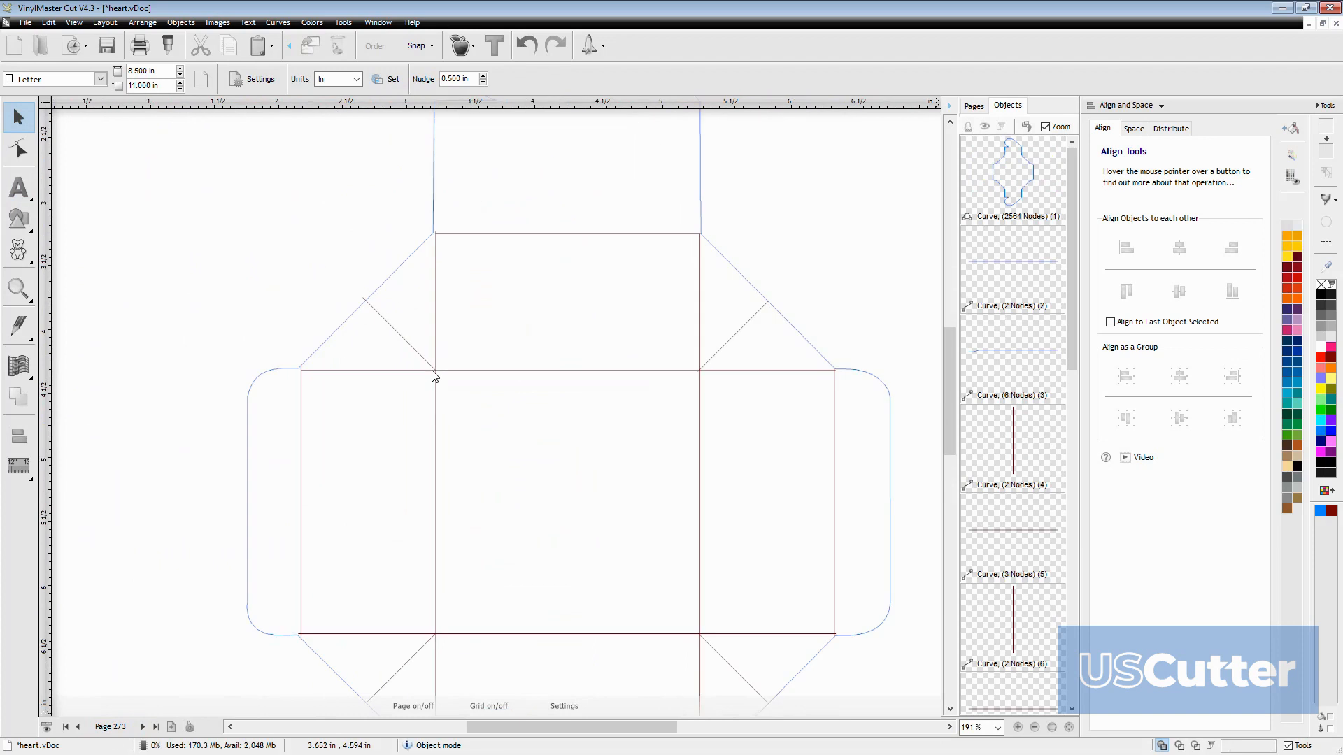
left_click(405, 267)
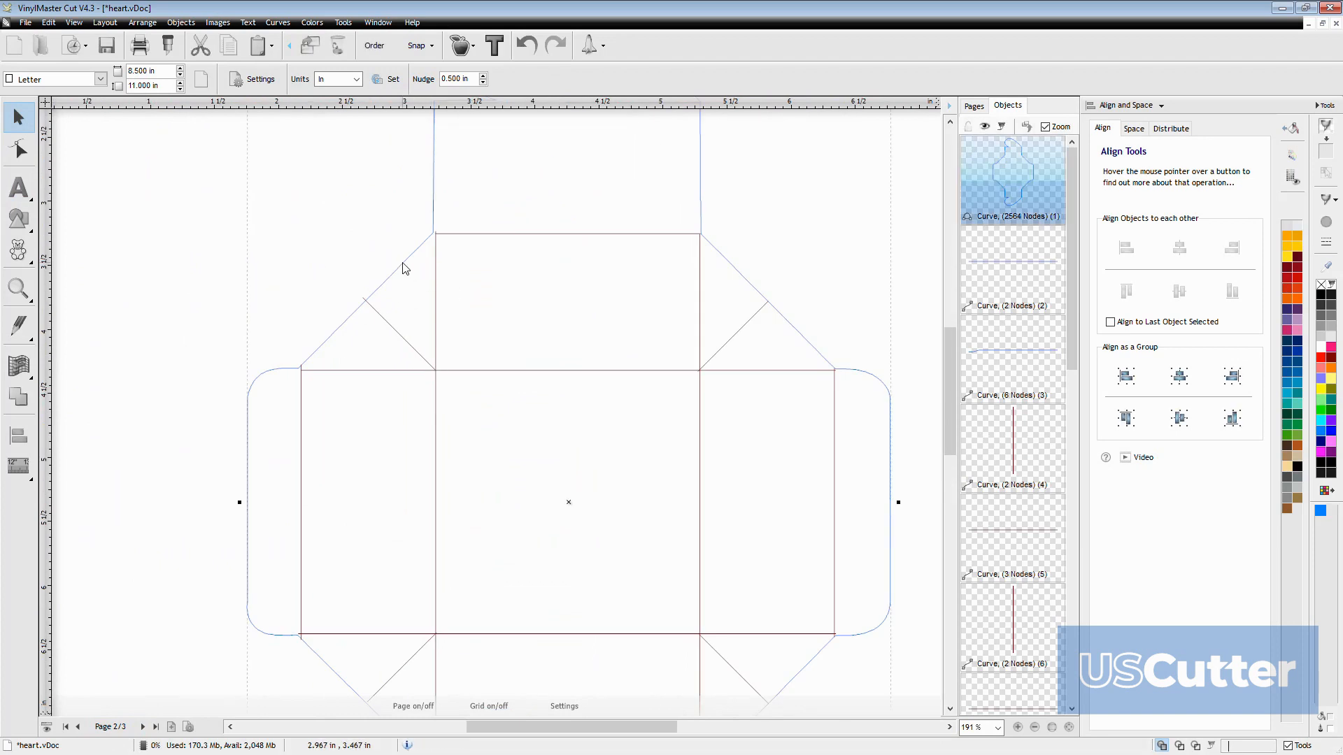
Select the box template's individual curves one after another to examine how its outline and fold lines are separated
left_click(1005, 259)
left_click(1008, 359)
left_click(1029, 456)
left_click(1017, 356)
left_click(1022, 251)
left_click(1018, 198)
scroll(966, 392, "down", 3)
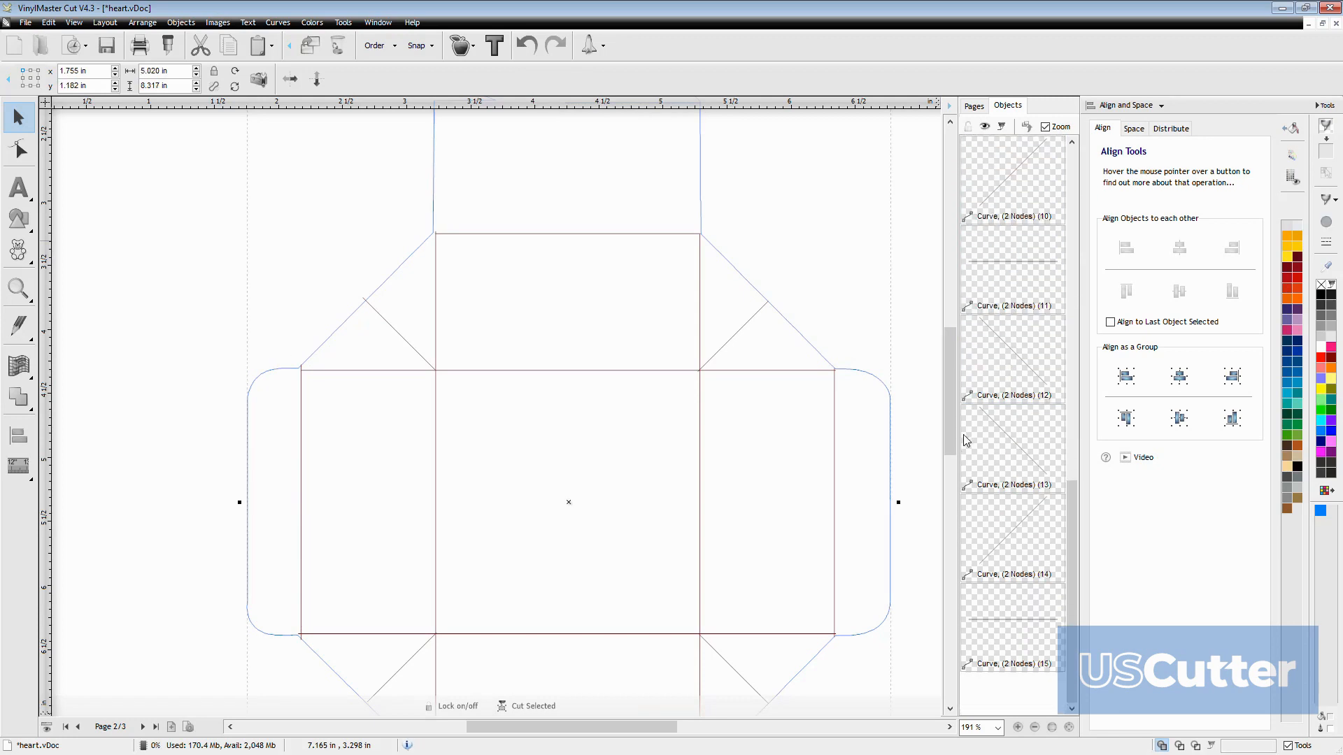
left_click(992, 384)
left_click(1021, 248)
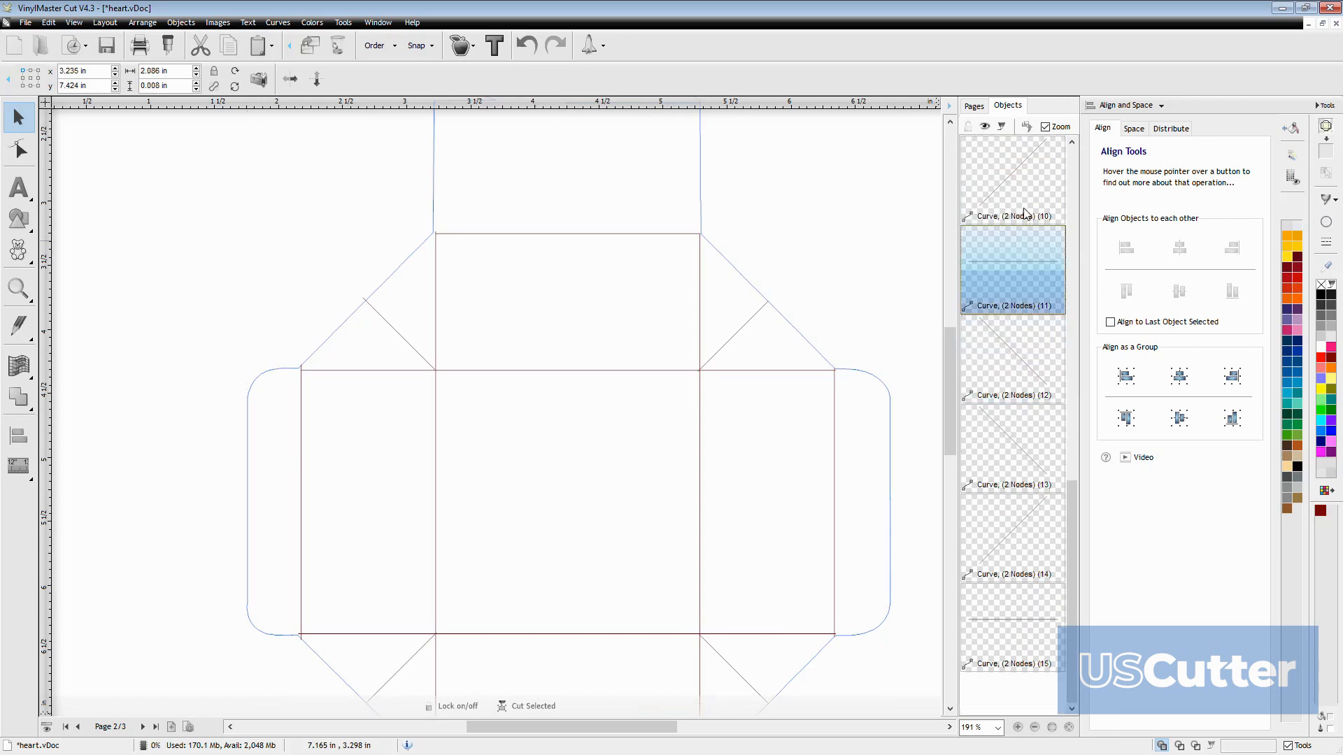
left_click(1024, 198)
scroll(552, 428, "down", 2)
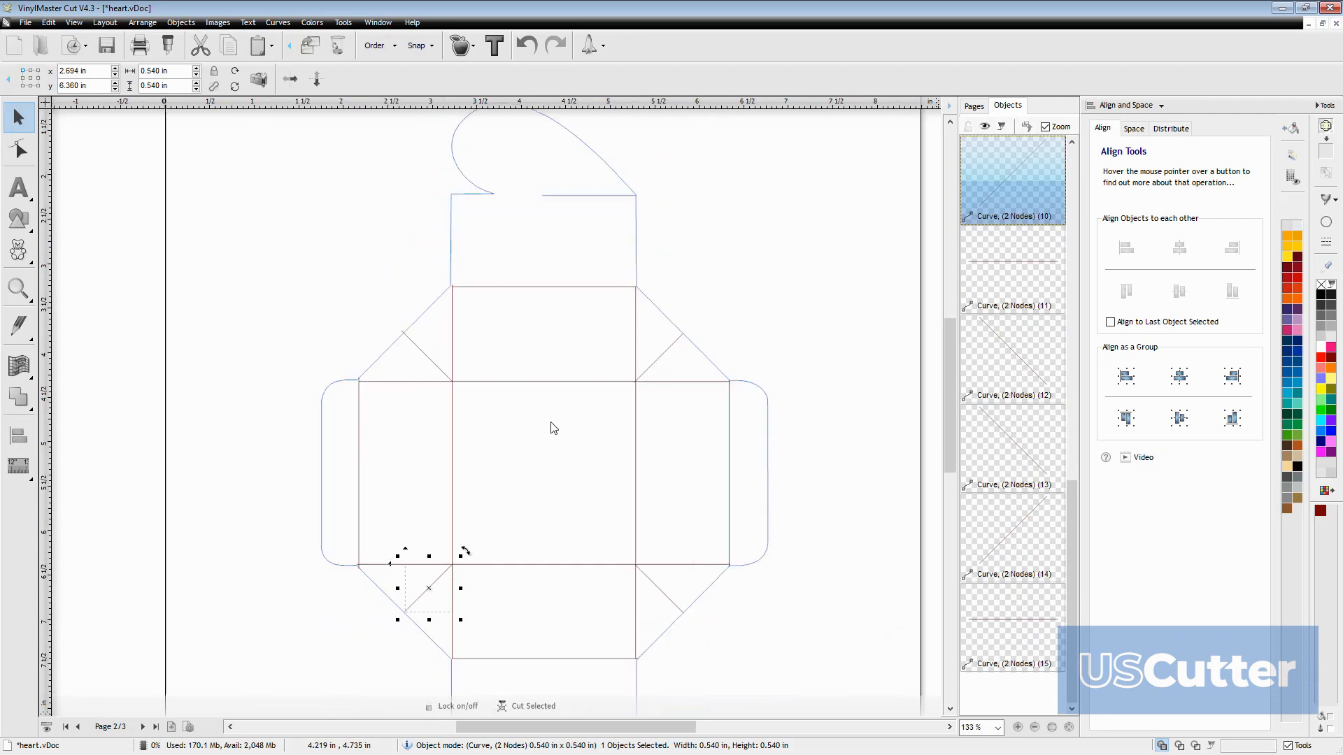
Go to page 3 and examine the source image of the box template with its solid outline and dashed fold lines
left_click(143, 726)
scroll(426, 472, "down", 1)
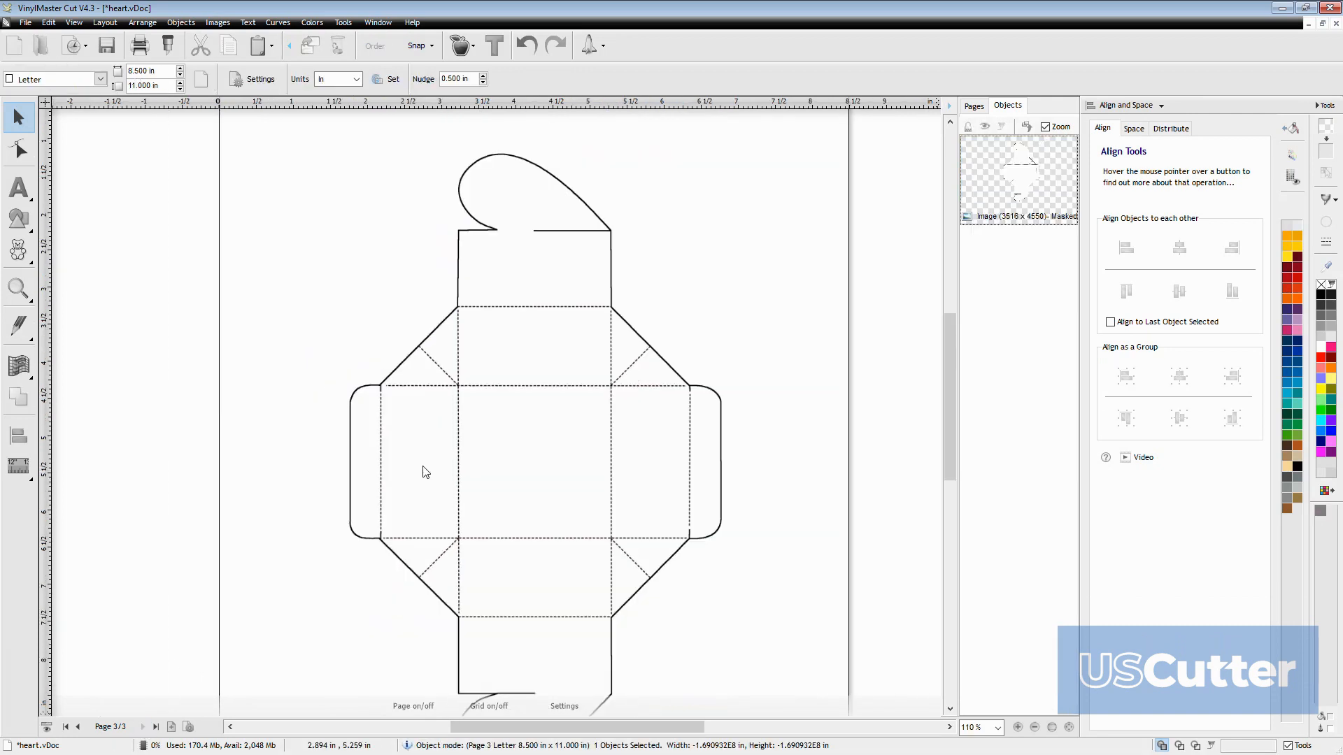
scroll(422, 398, "down", 2)
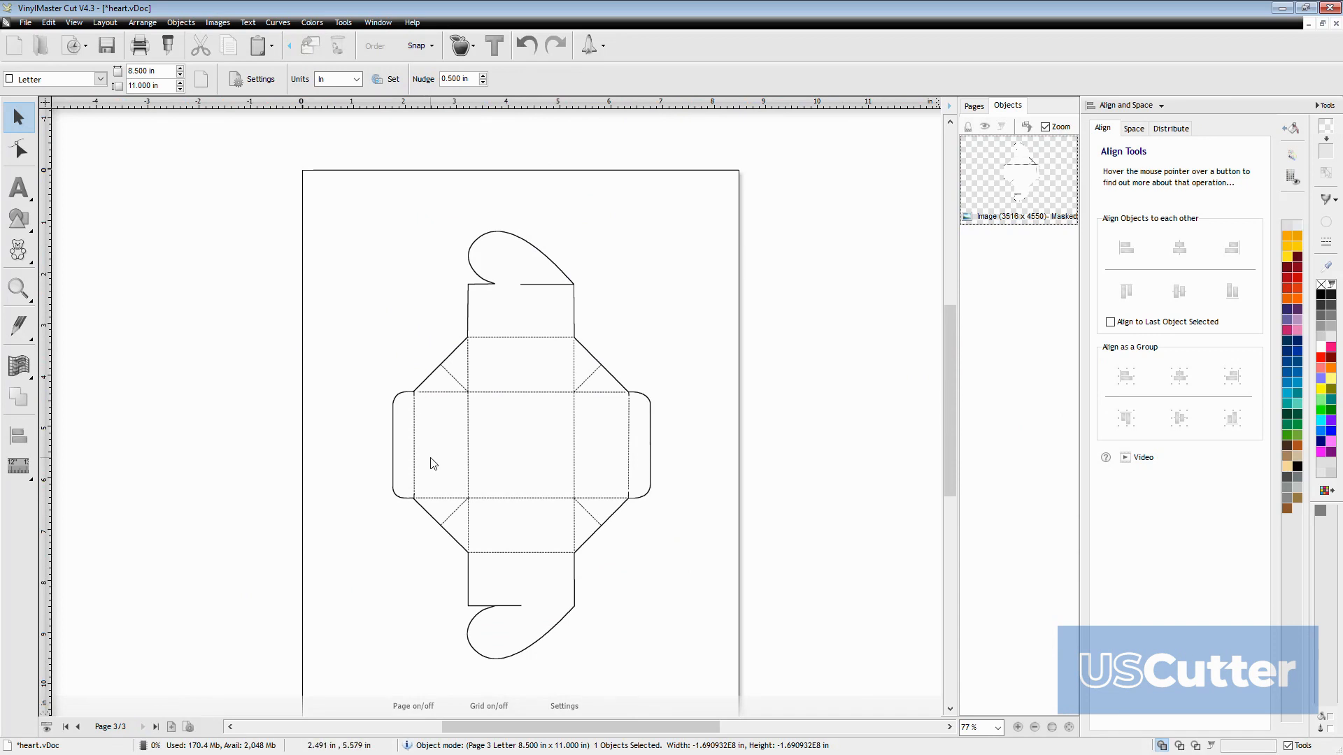
scroll(433, 464, "up", 1)
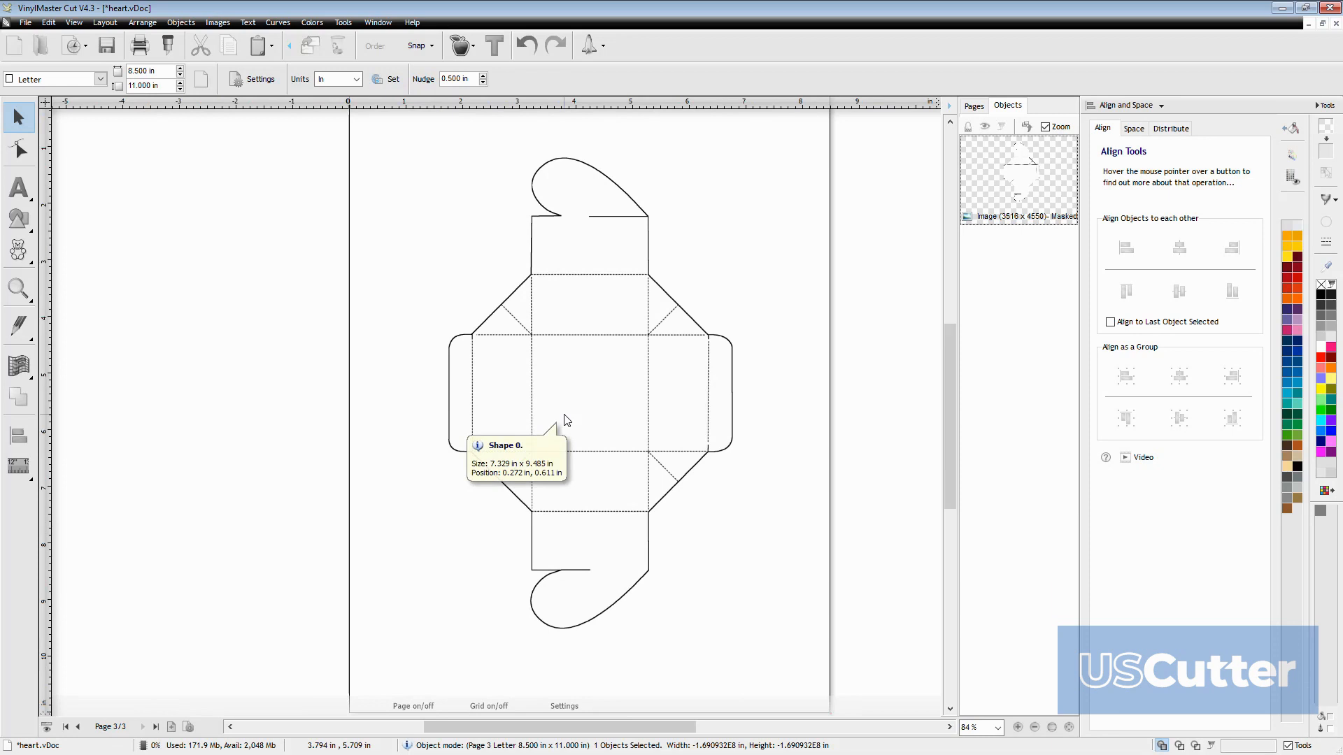
scroll(569, 429, "up", 1)
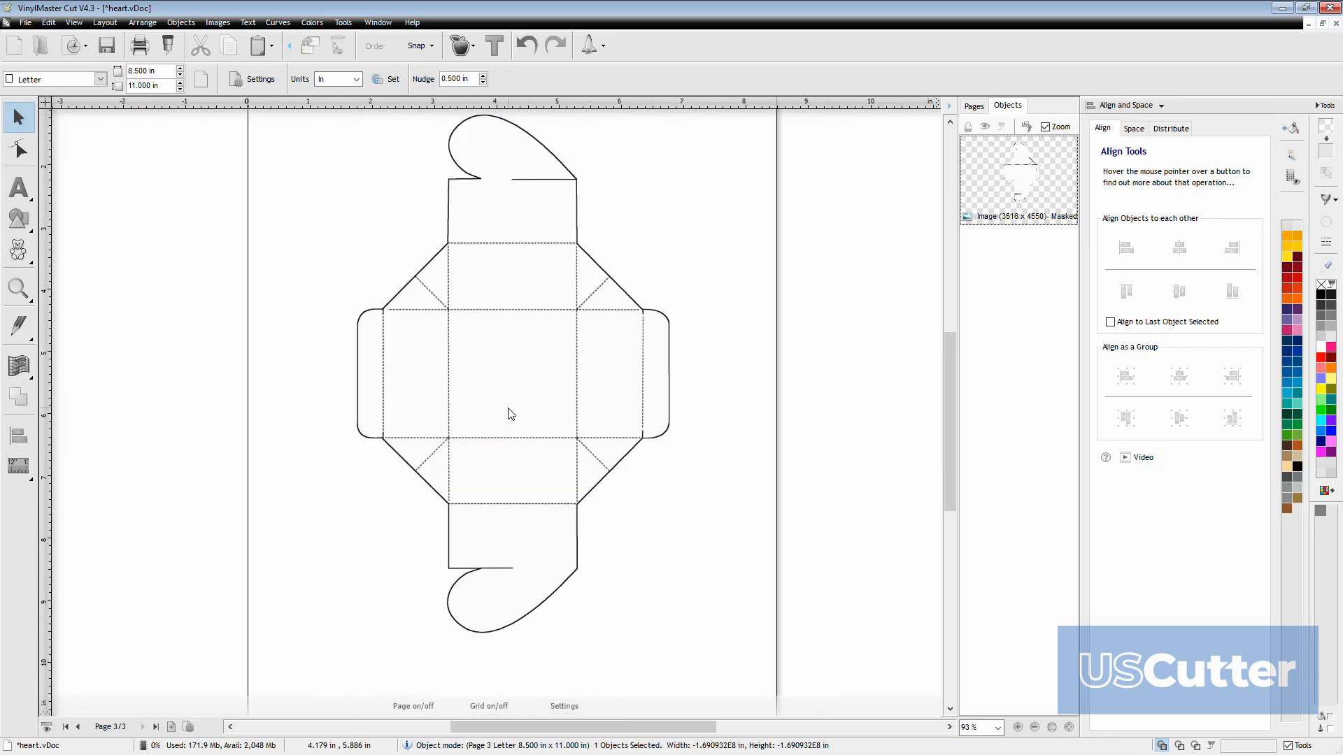
scroll(510, 413, "up", 2)
scroll(492, 411, "down", 2)
scroll(492, 413, "up", 1)
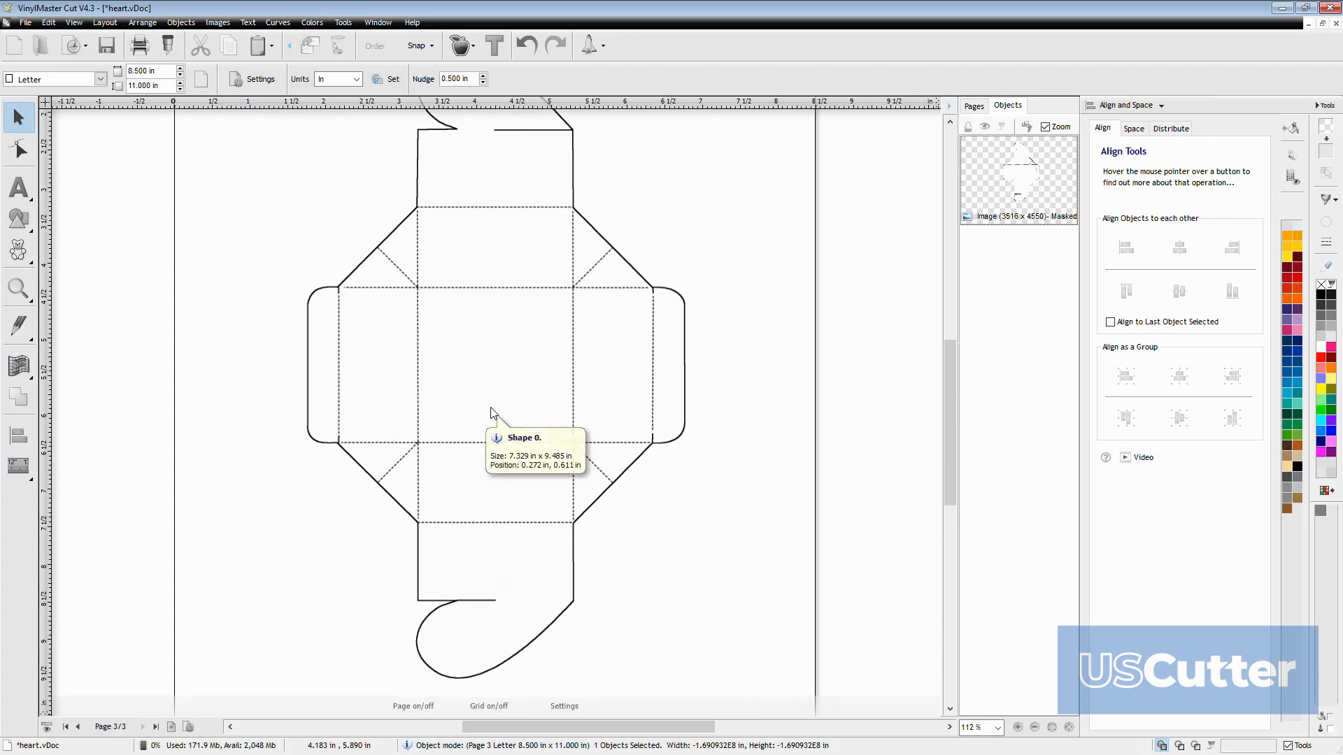
scroll(349, 379, "down", 4)
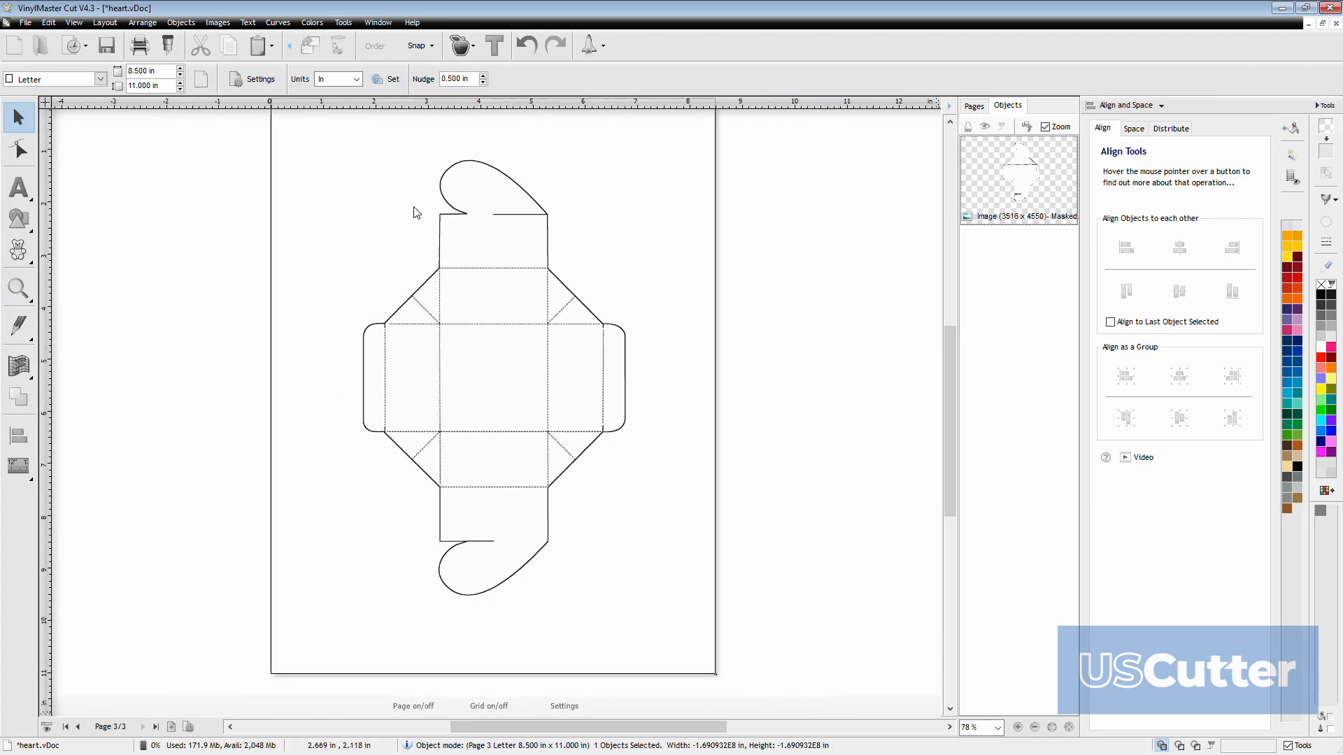
Create a cutting contour from the box template image, tracing it with the image mask, tight trace and keep holes options
left_click(468, 60)
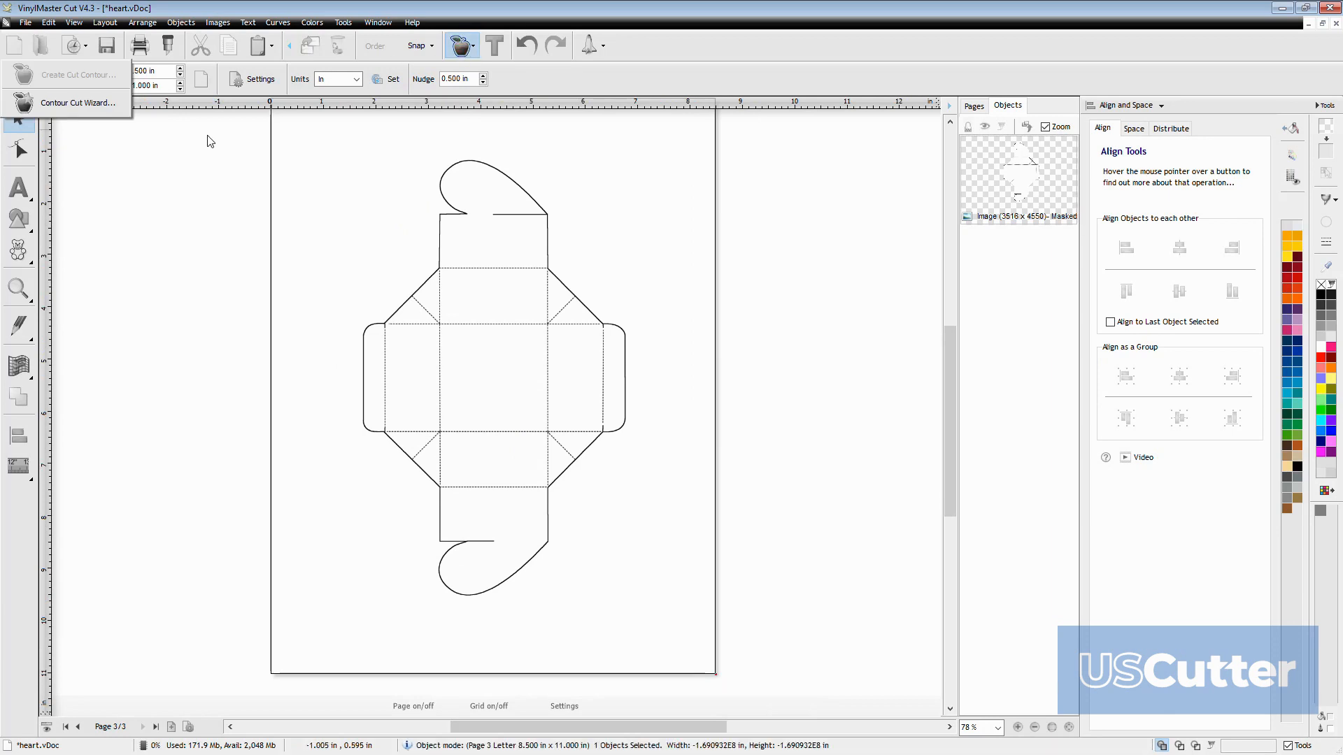
left_click(287, 128)
left_click(454, 335)
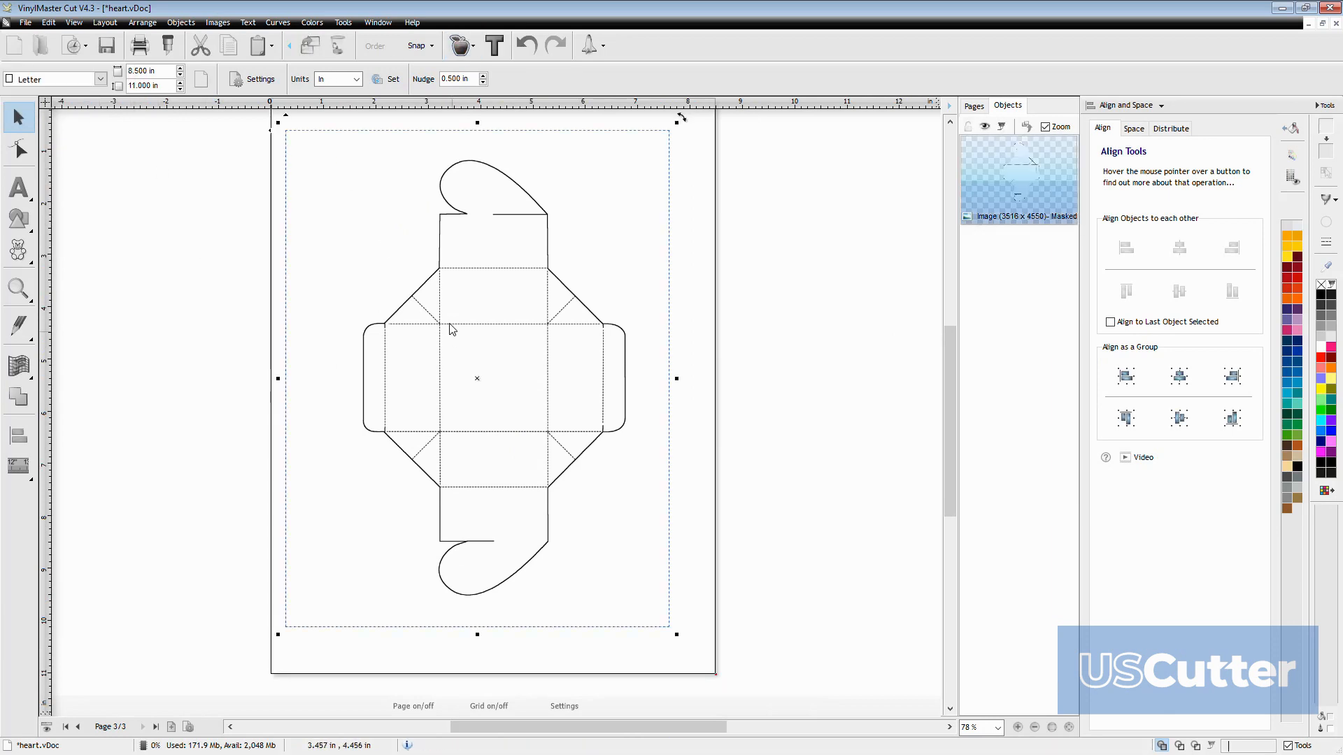
left_click(464, 47)
left_click(105, 81)
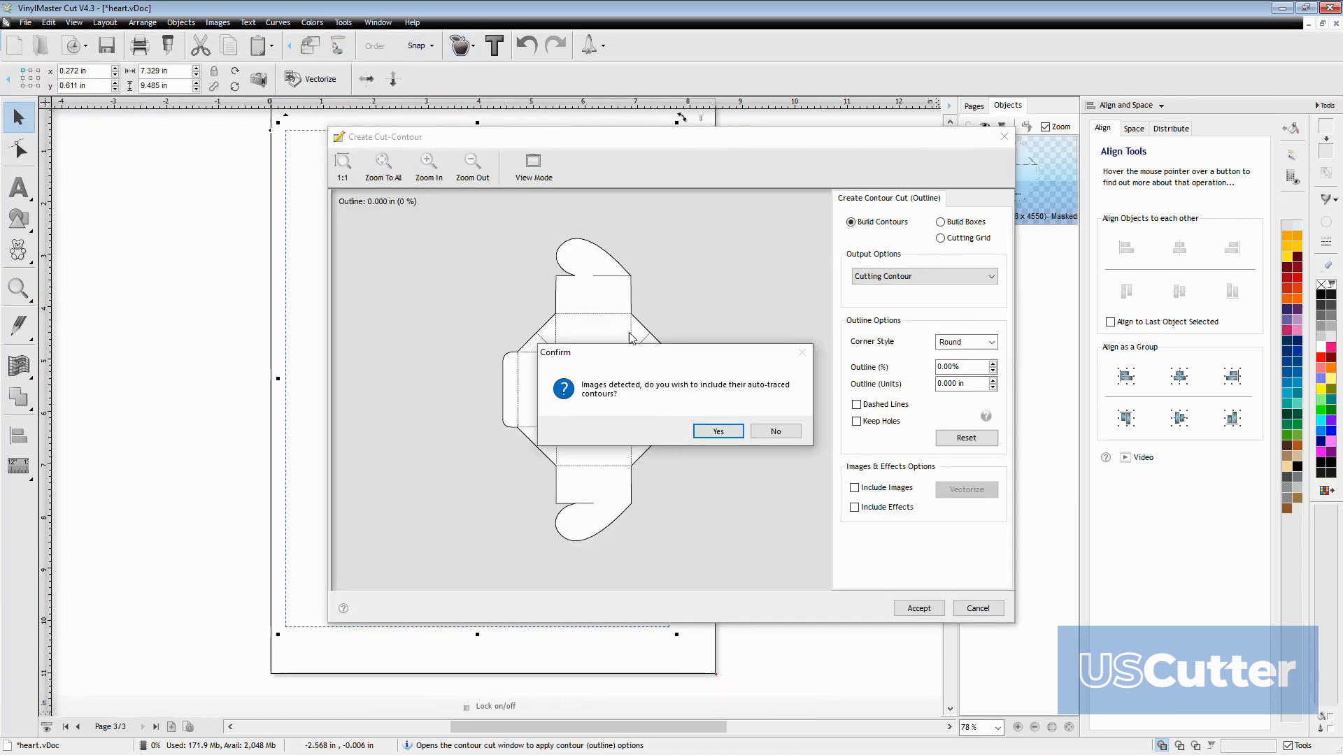
left_click(718, 432)
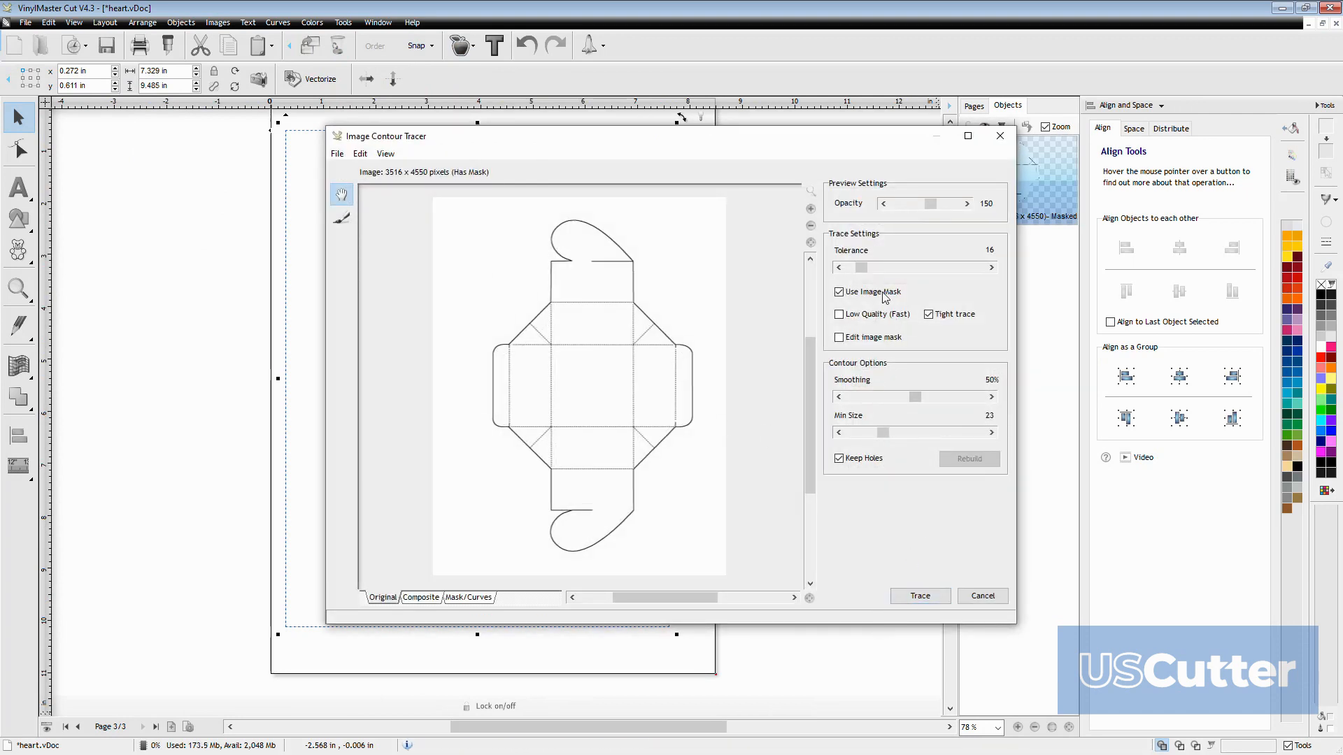
left_click(918, 596)
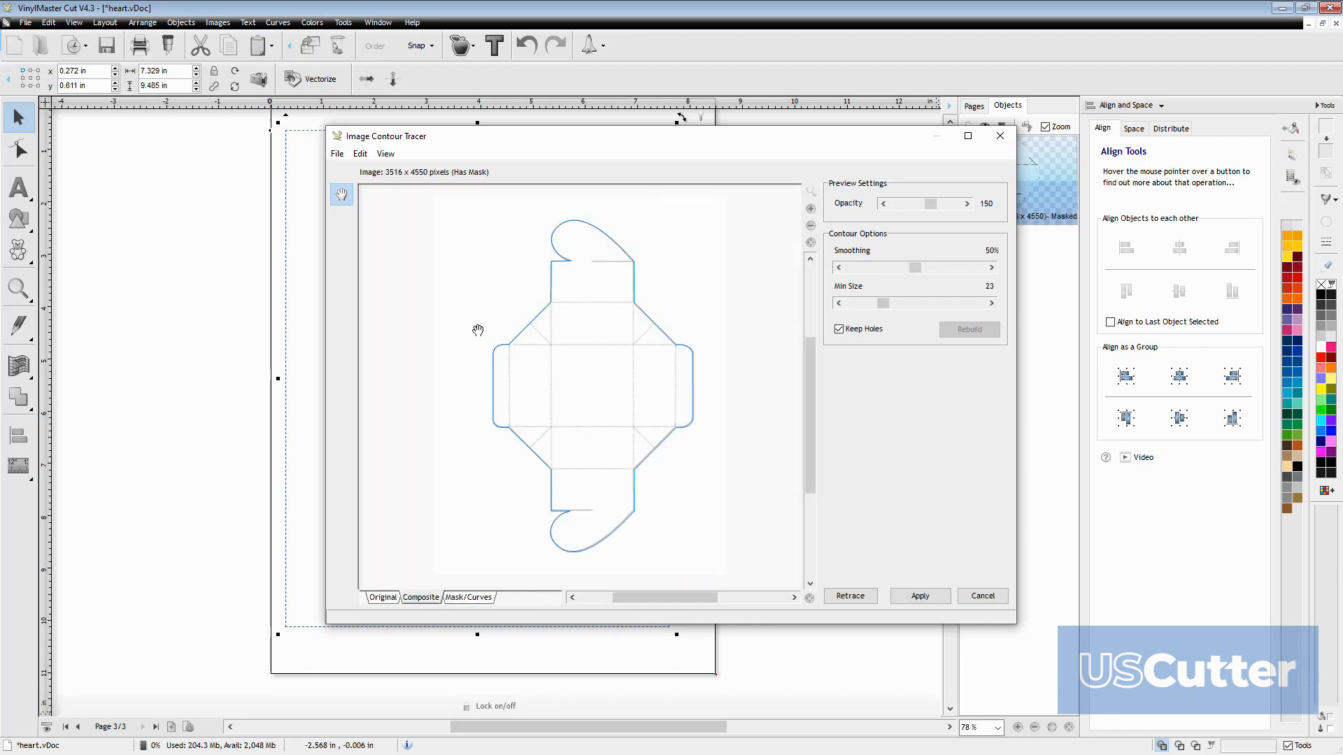
left_click(918, 596)
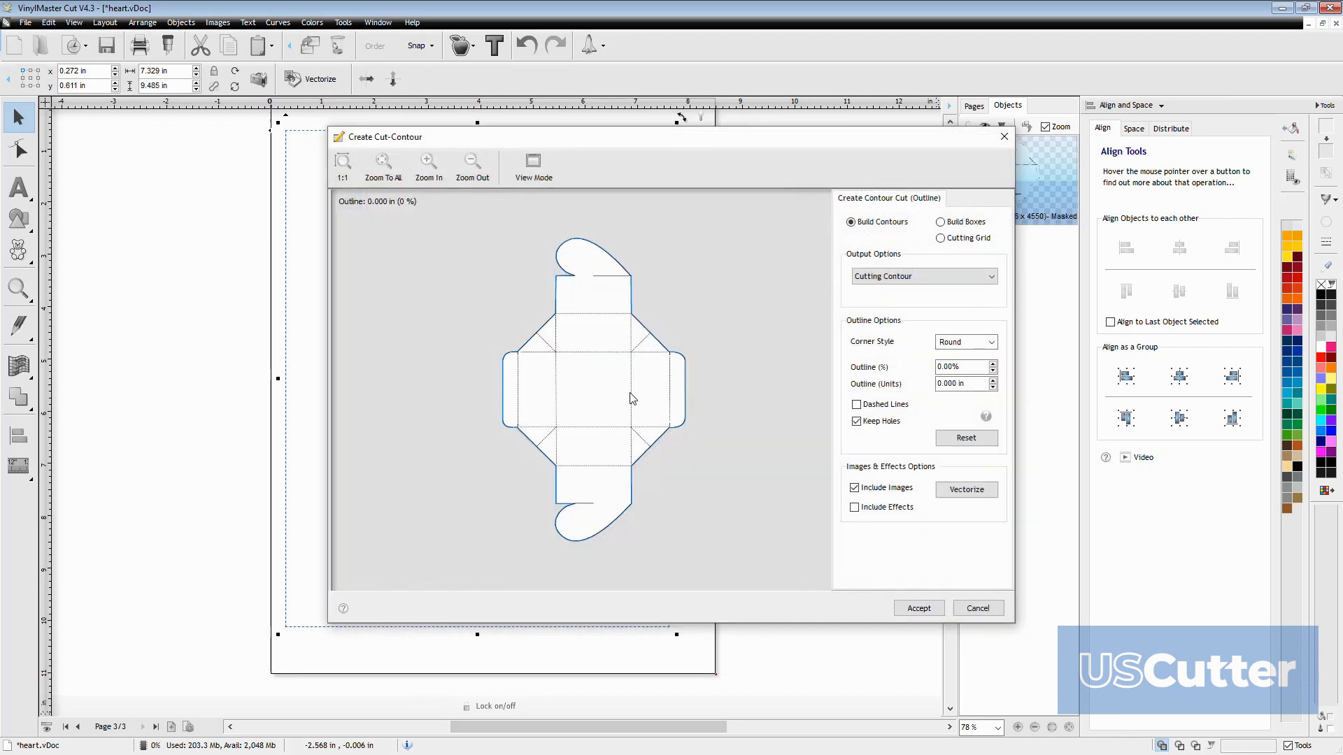
left_click(919, 608)
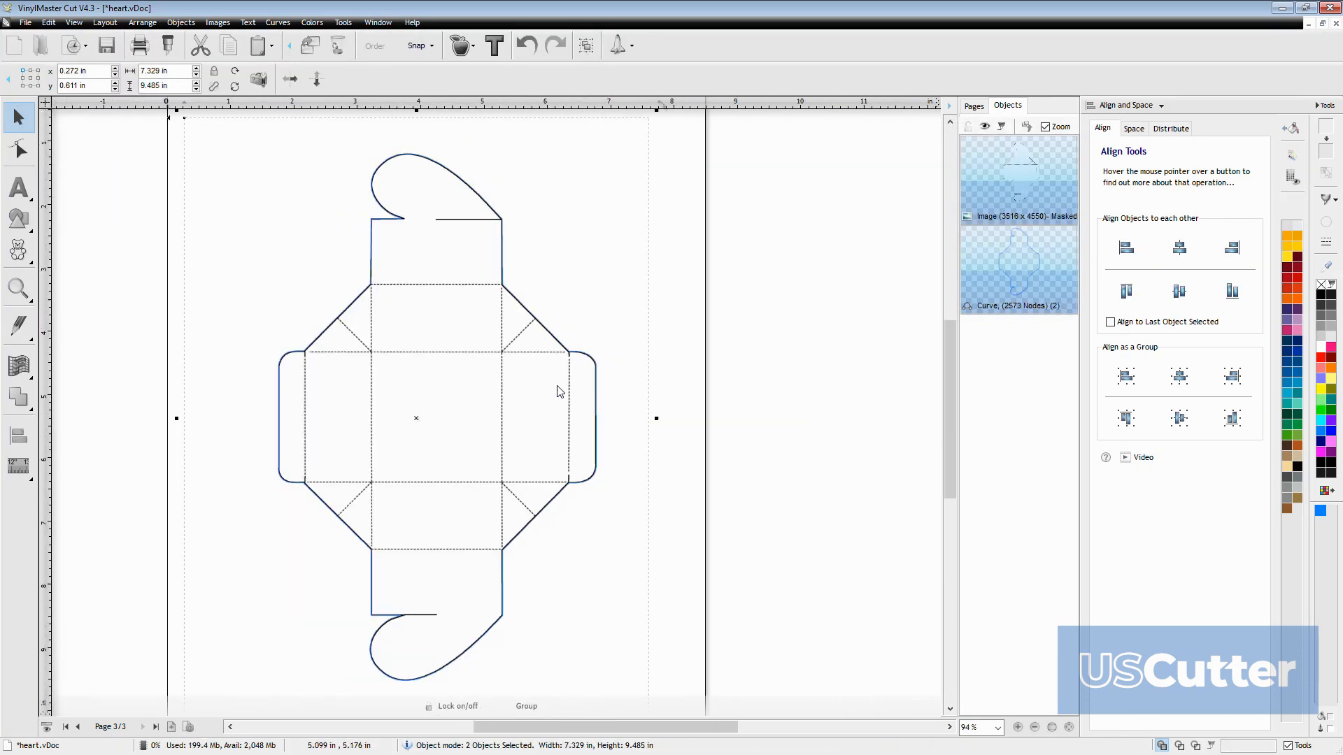
Examine up close how the cut contour follows the outer edge of the box template's upper heart flap and its corner
scroll(409, 246, "up", 4)
scroll(608, 440, "up", 2)
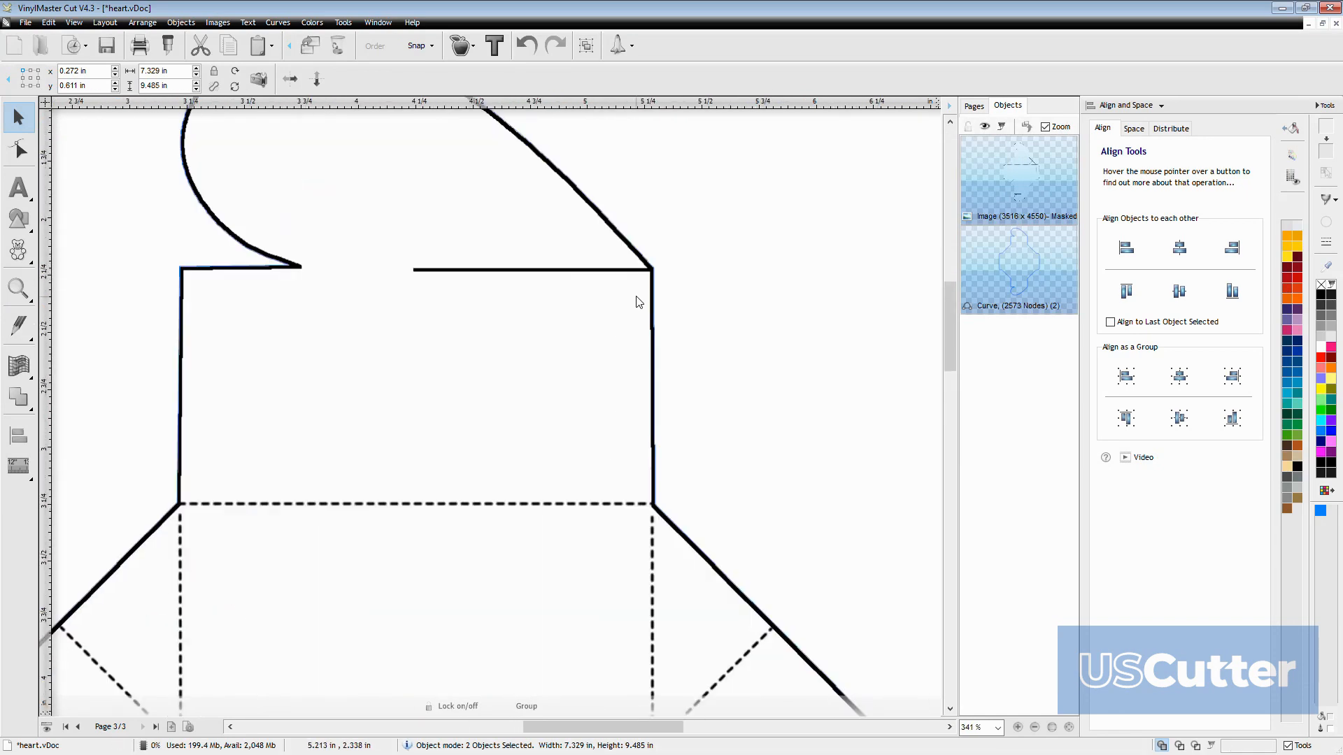
scroll(636, 302, "up", 4)
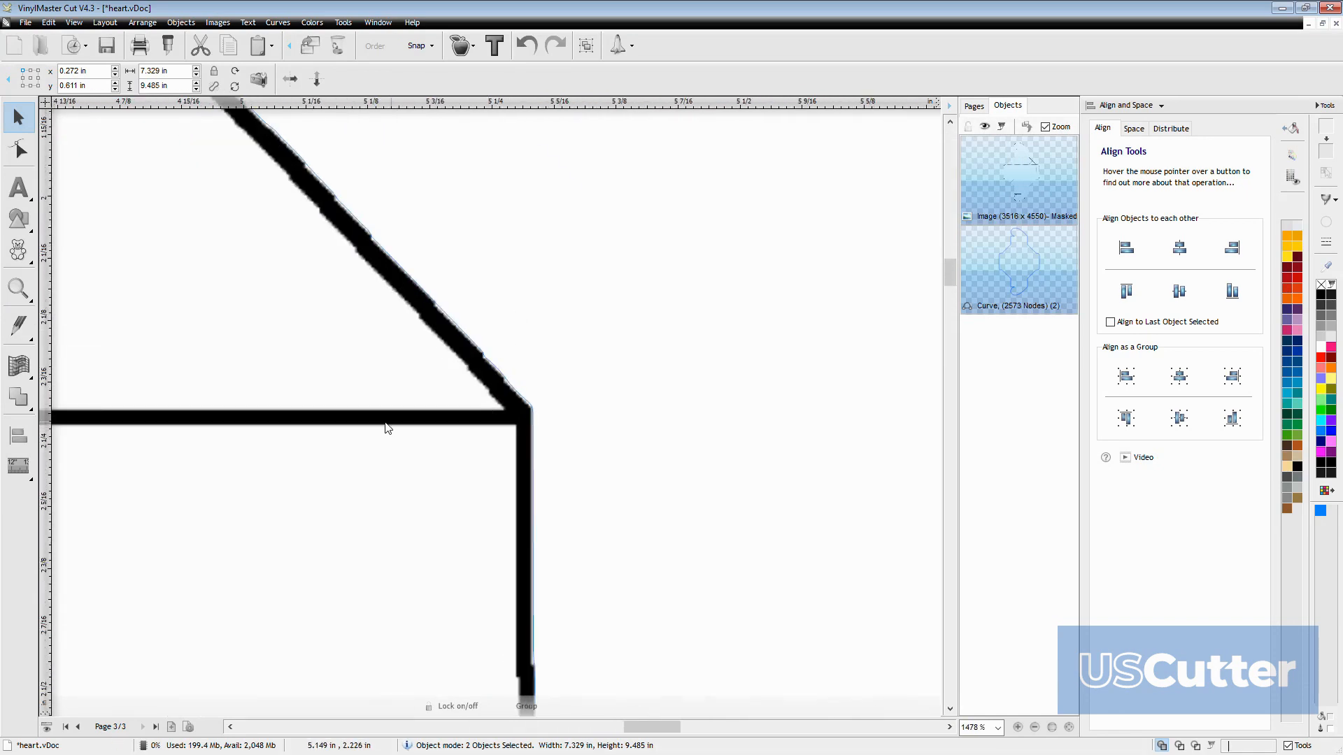
scroll(397, 412, "down", 4)
scroll(397, 413, "up", 3)
scroll(397, 413, "up", 4)
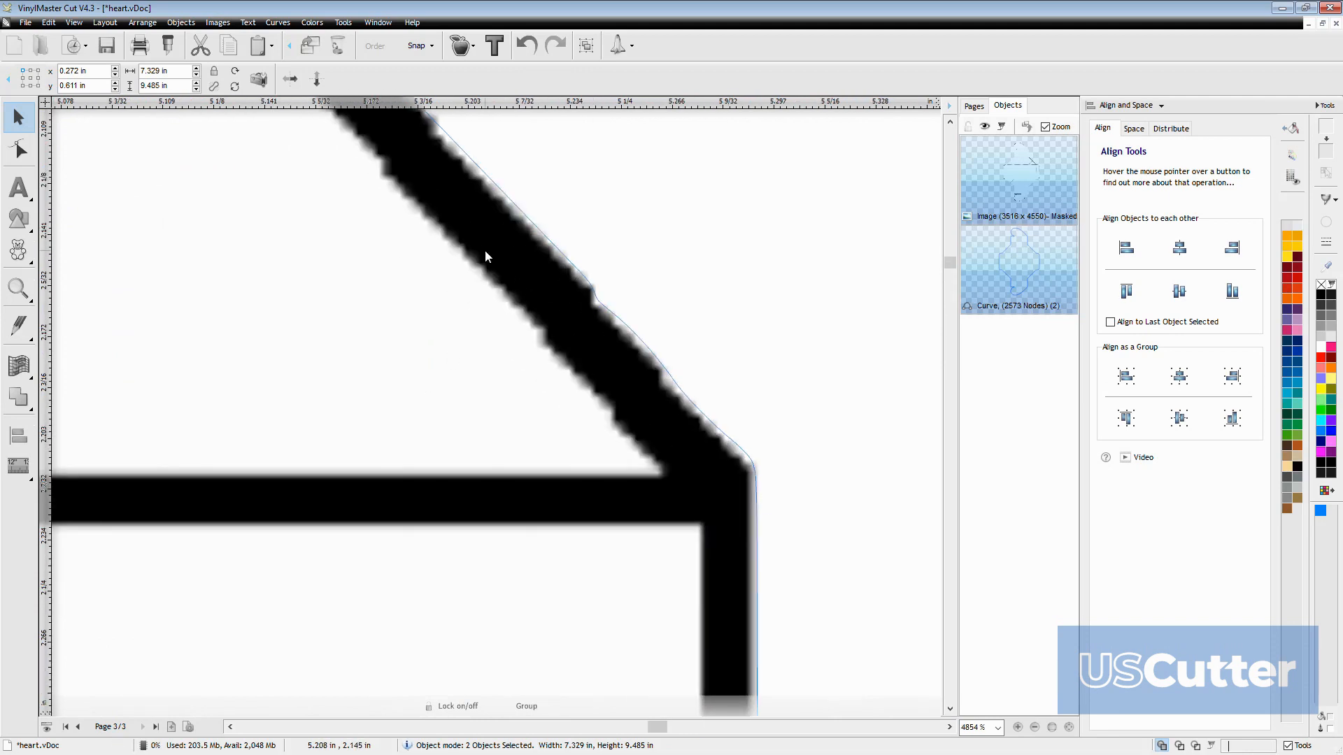
scroll(425, 159, "down", 6)
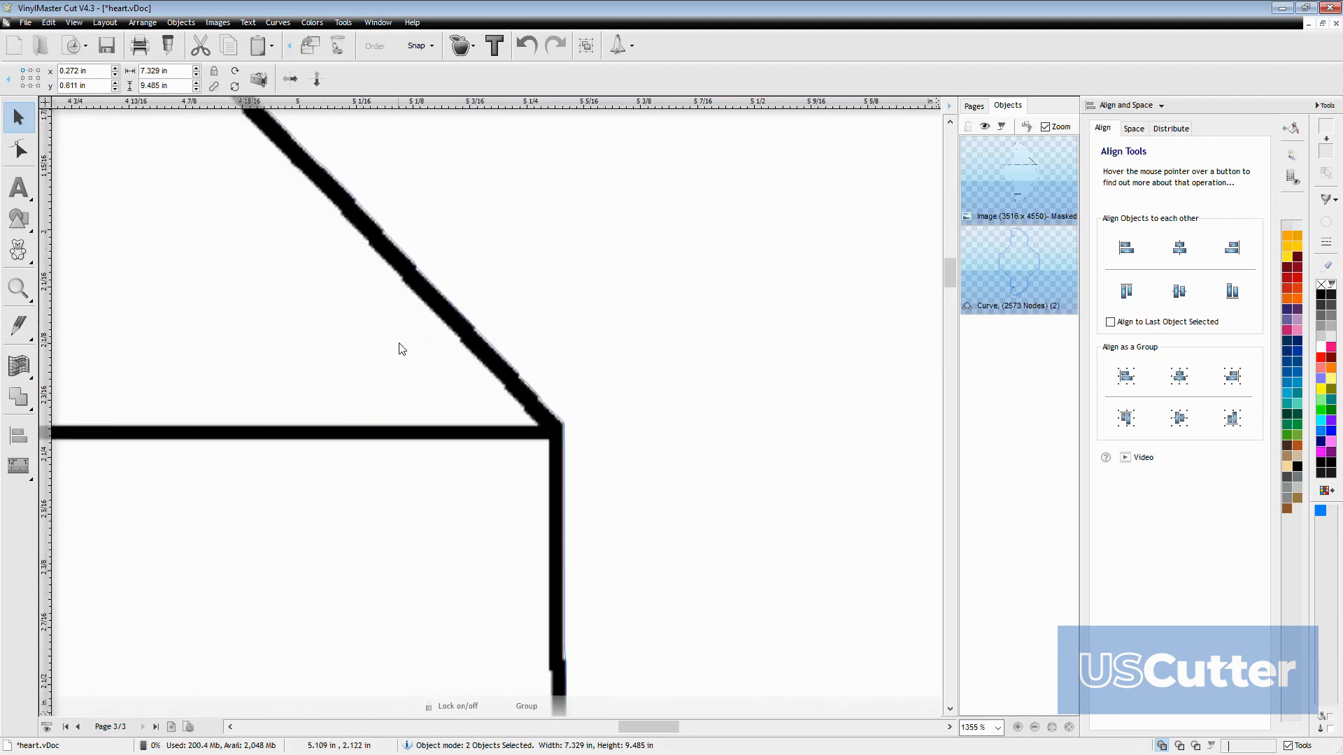
scroll(447, 470, "up", 3)
scroll(325, 499, "down", 5)
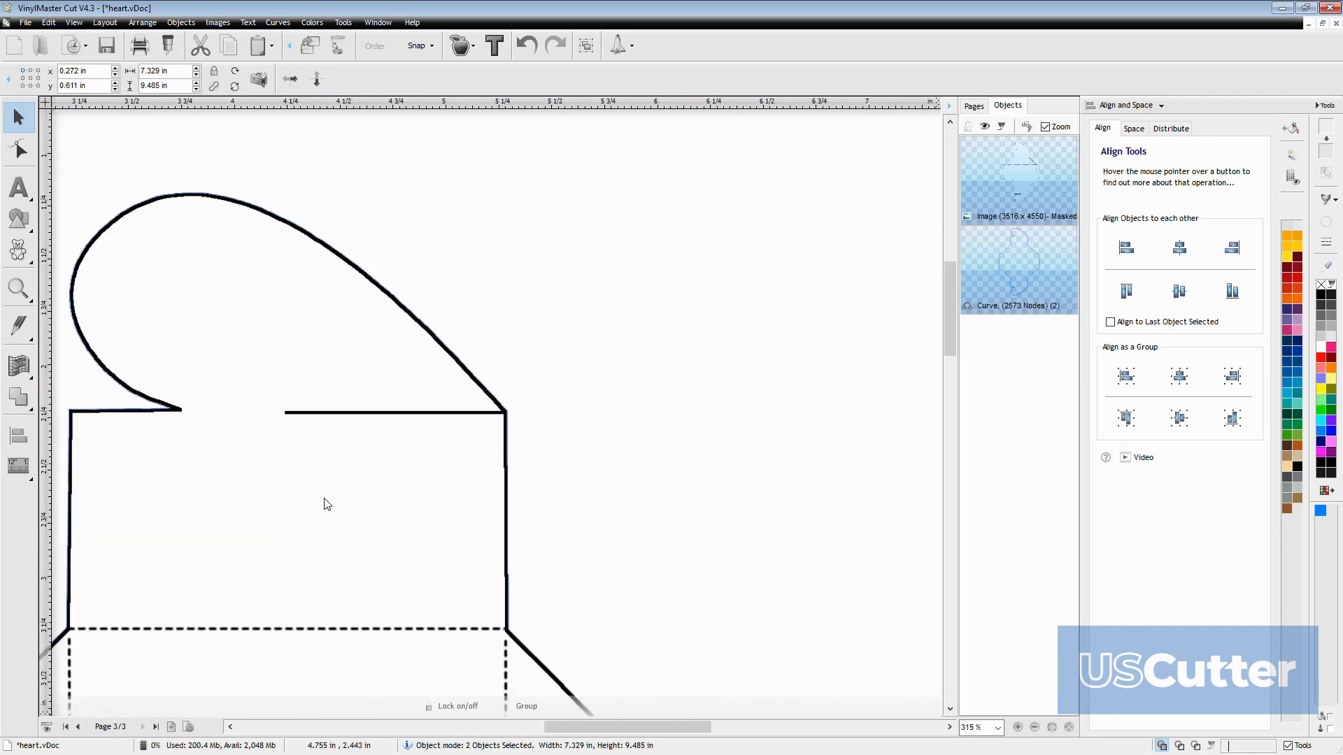
scroll(301, 476, "up", 1)
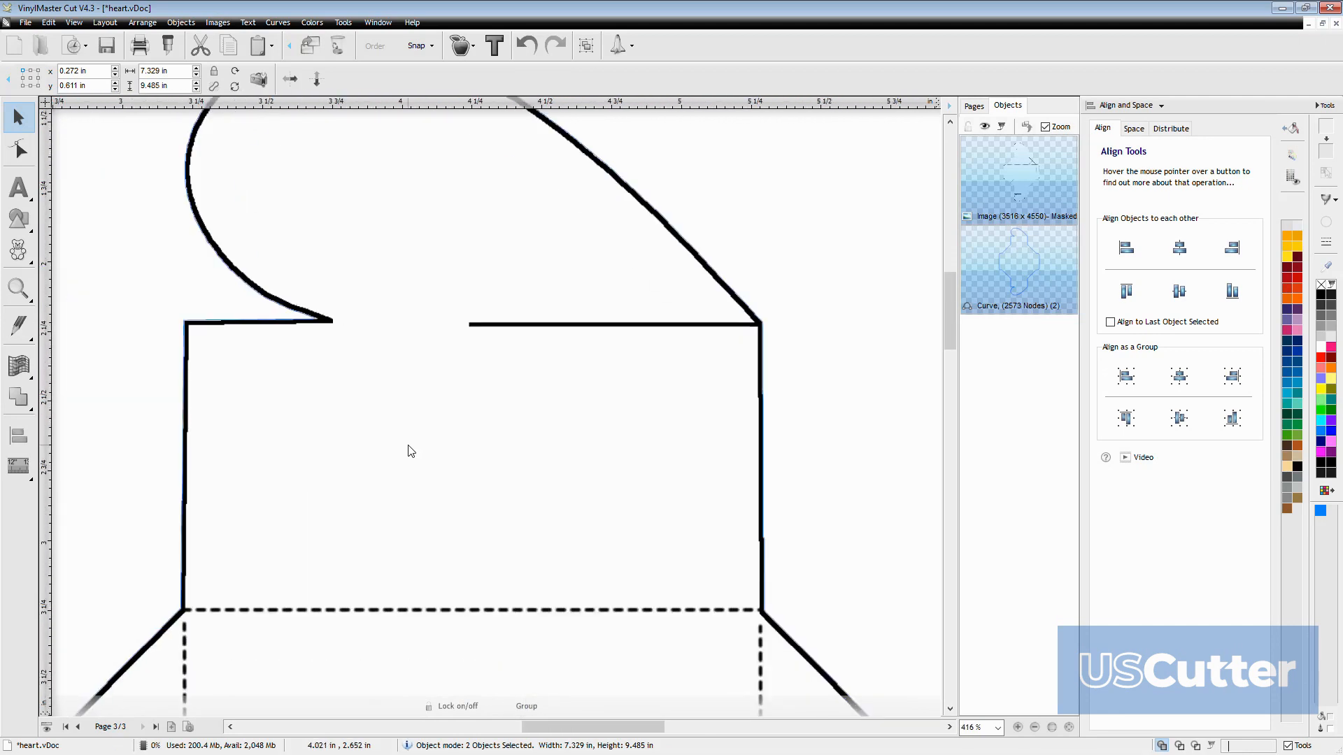
scroll(411, 451, "down", 2)
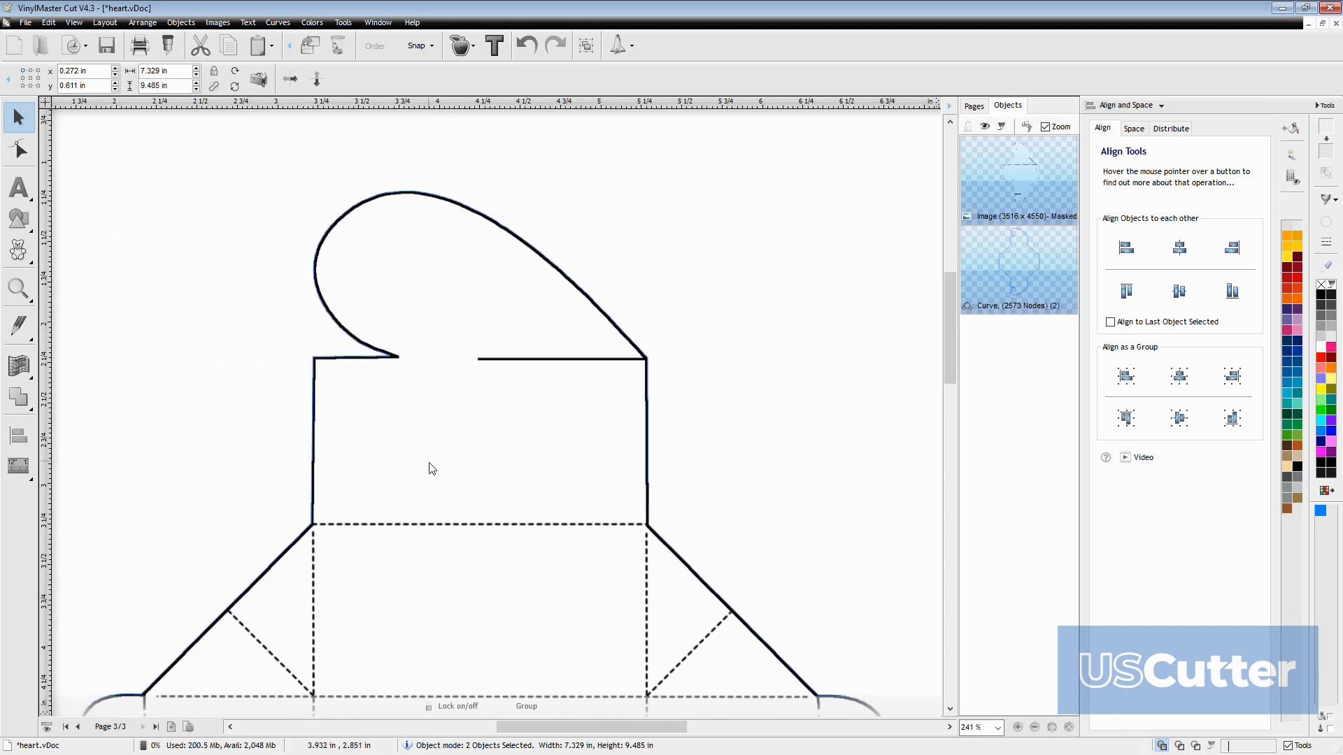
Examine the contour across the whole box template, checking the slits in both heart flaps and the dashed fold lines
scroll(433, 469, "down", 3)
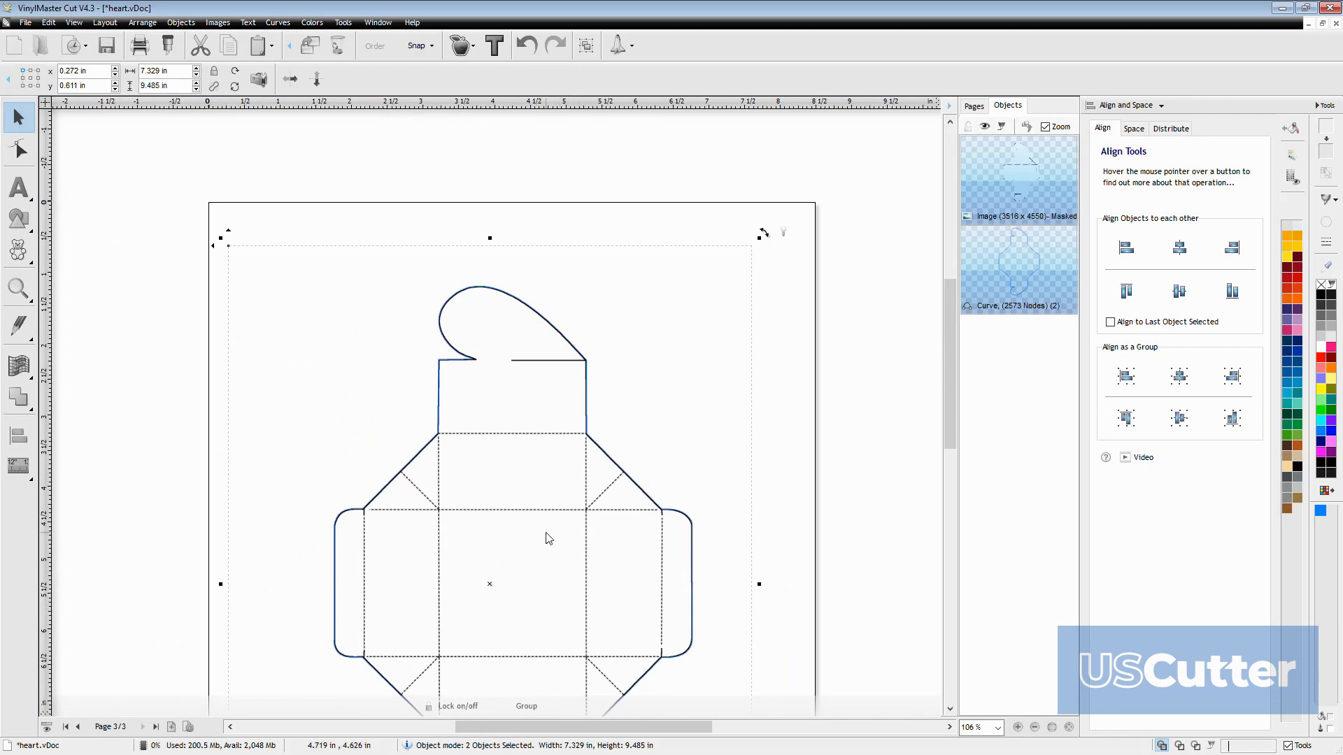
scroll(547, 537, "up", 1)
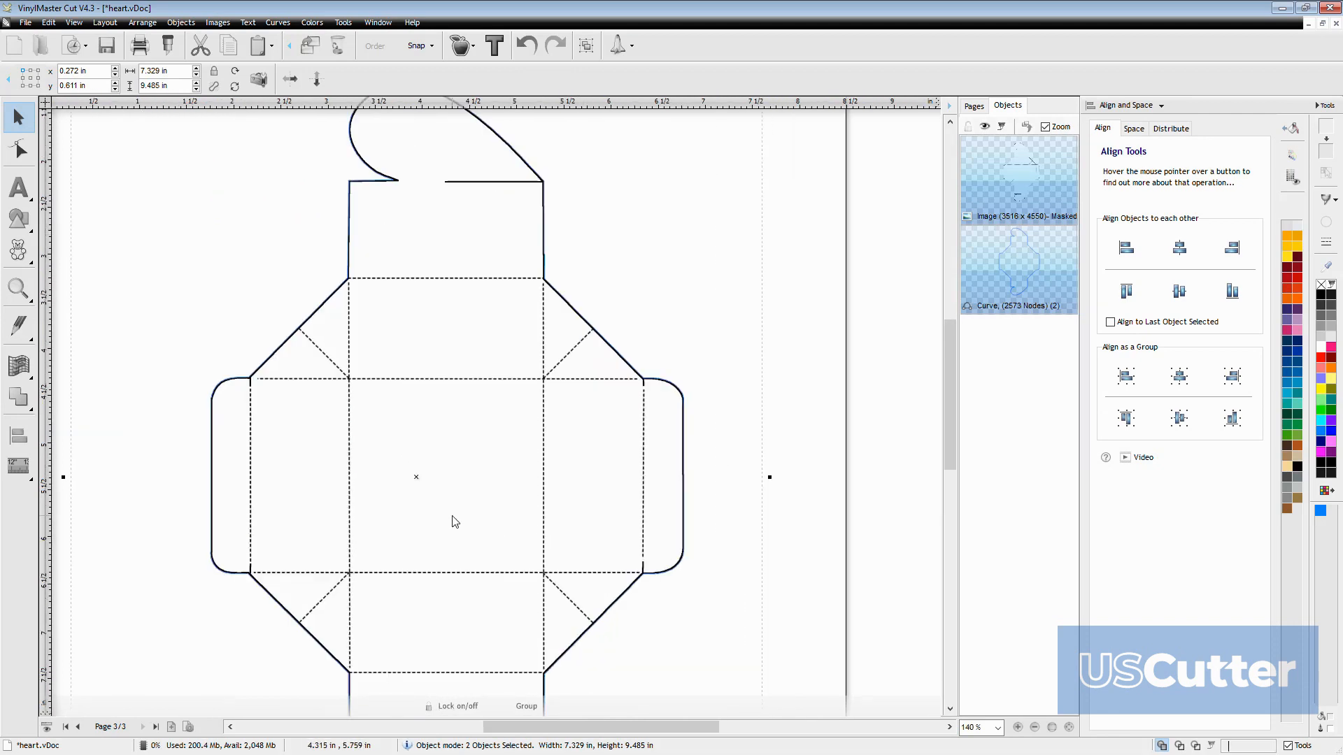
scroll(456, 522, "up", 1)
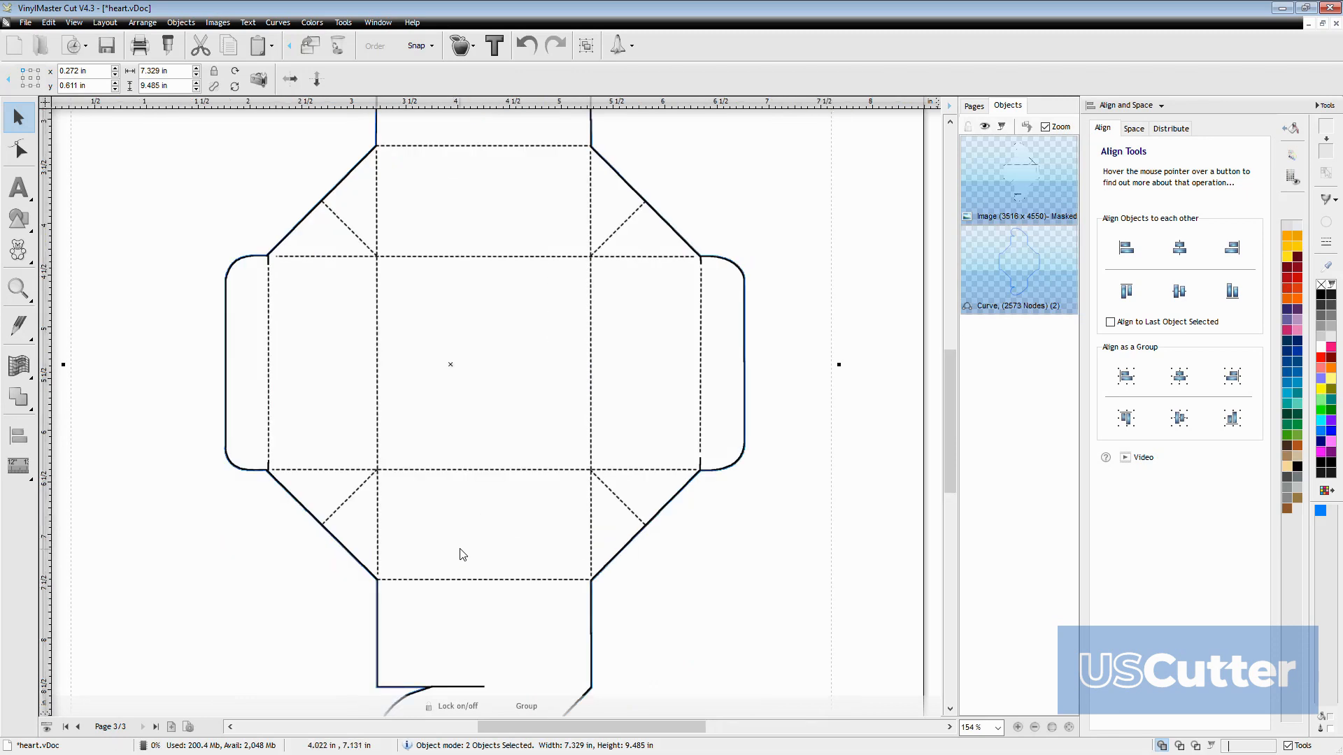
scroll(462, 555, "down", 4)
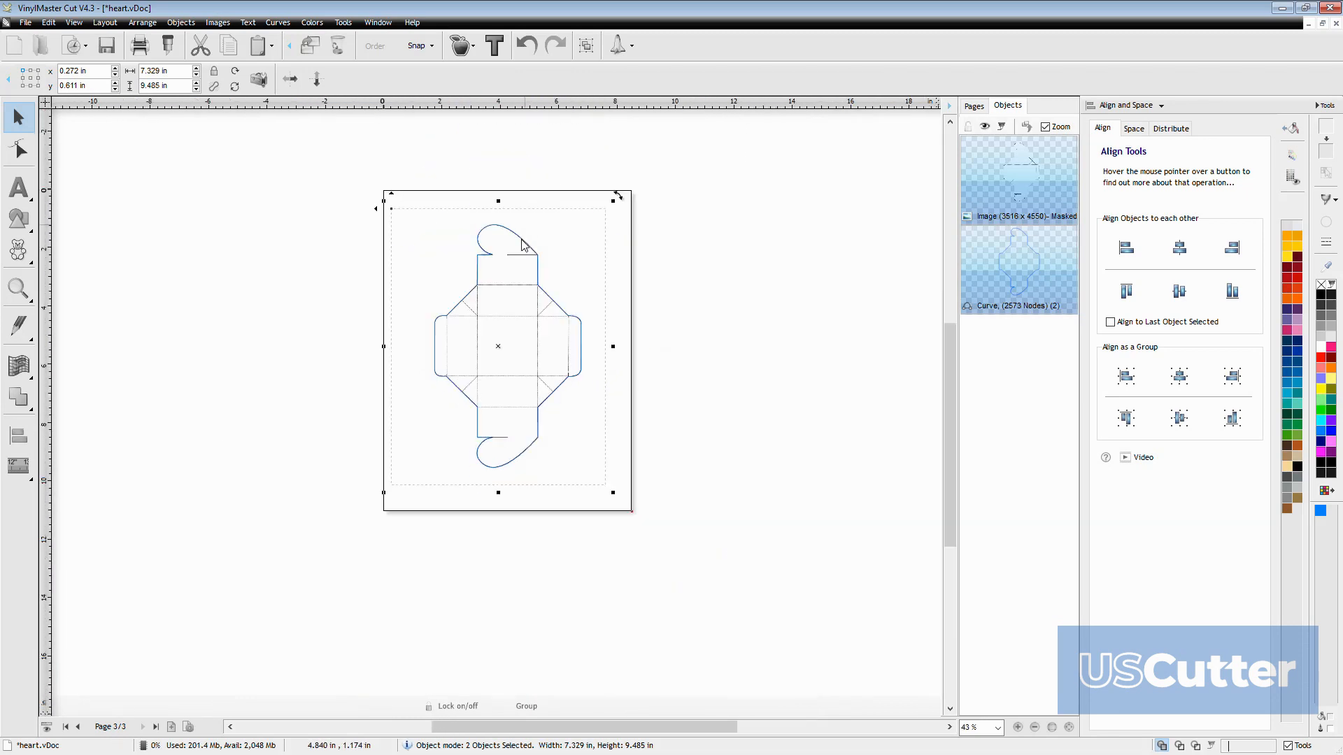
scroll(552, 322, "up", 8)
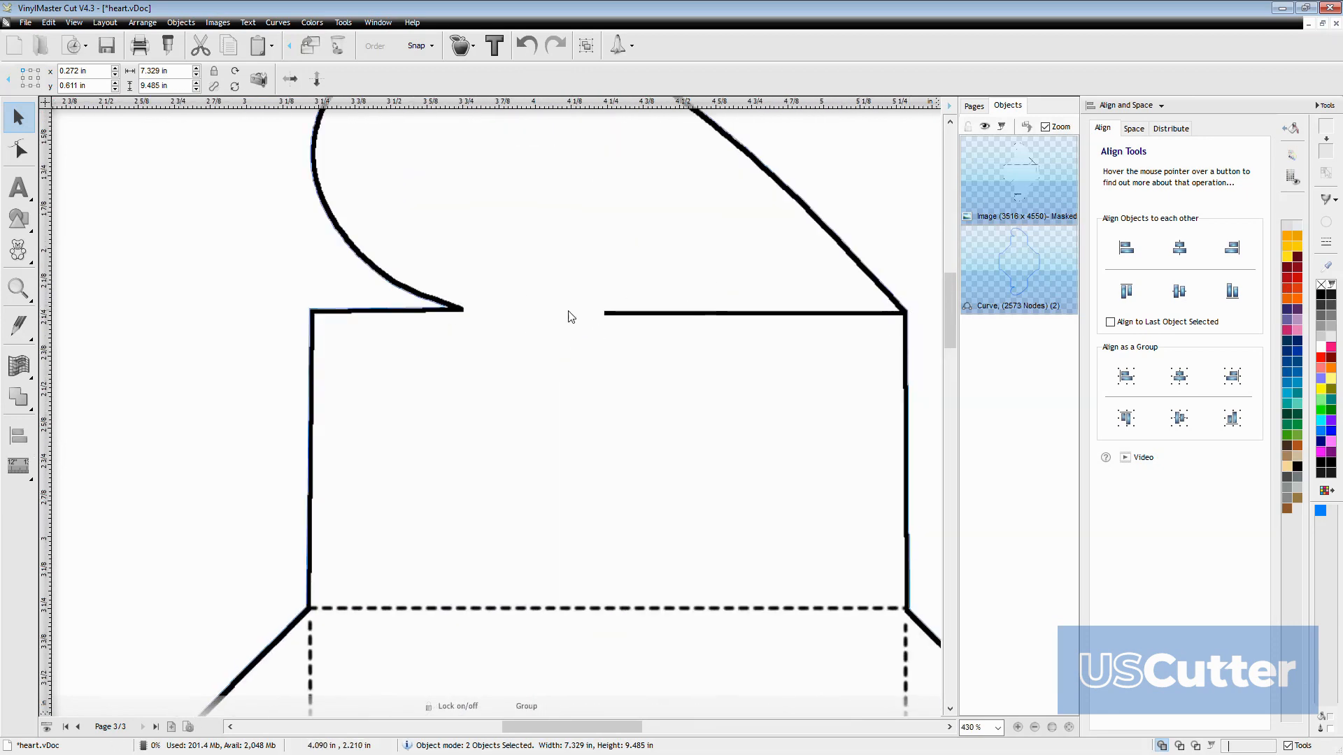
scroll(545, 312, "down", 8)
scroll(548, 628, "up", 5)
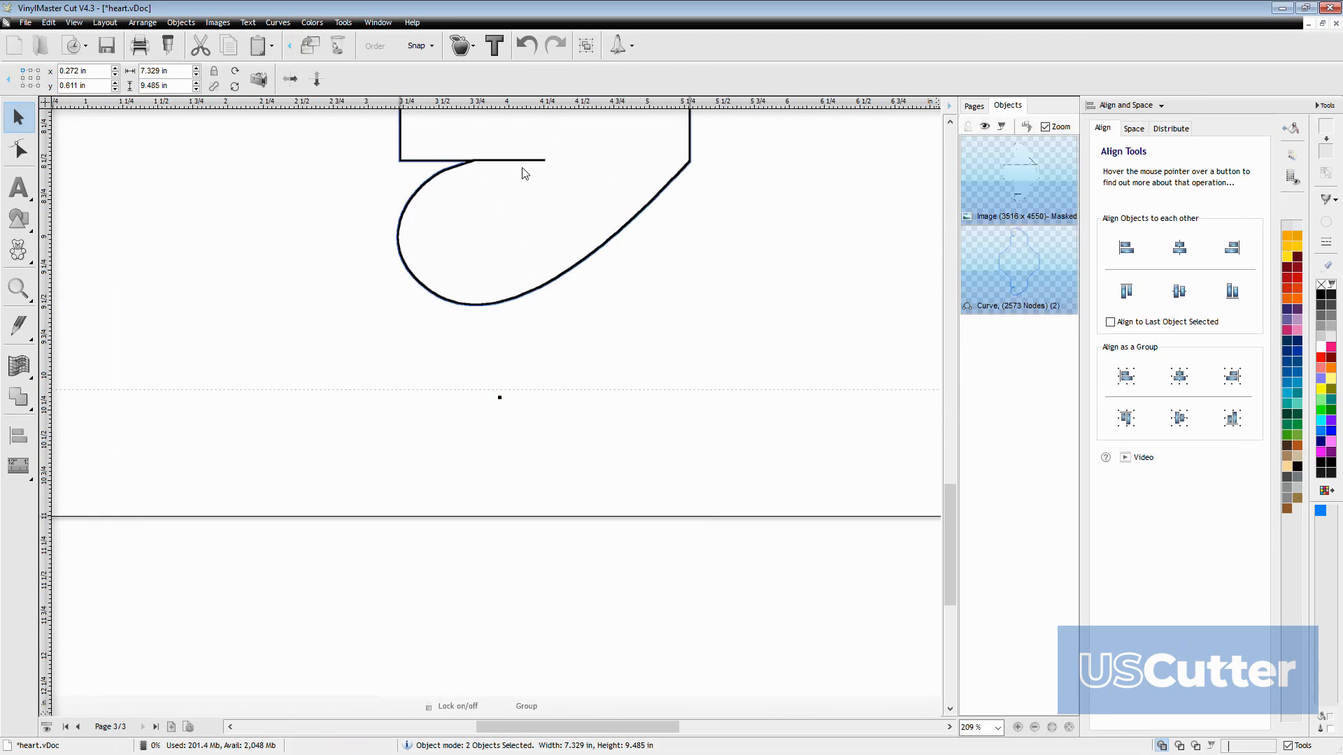
scroll(540, 145, "down", 7)
scroll(467, 322, "up", 3)
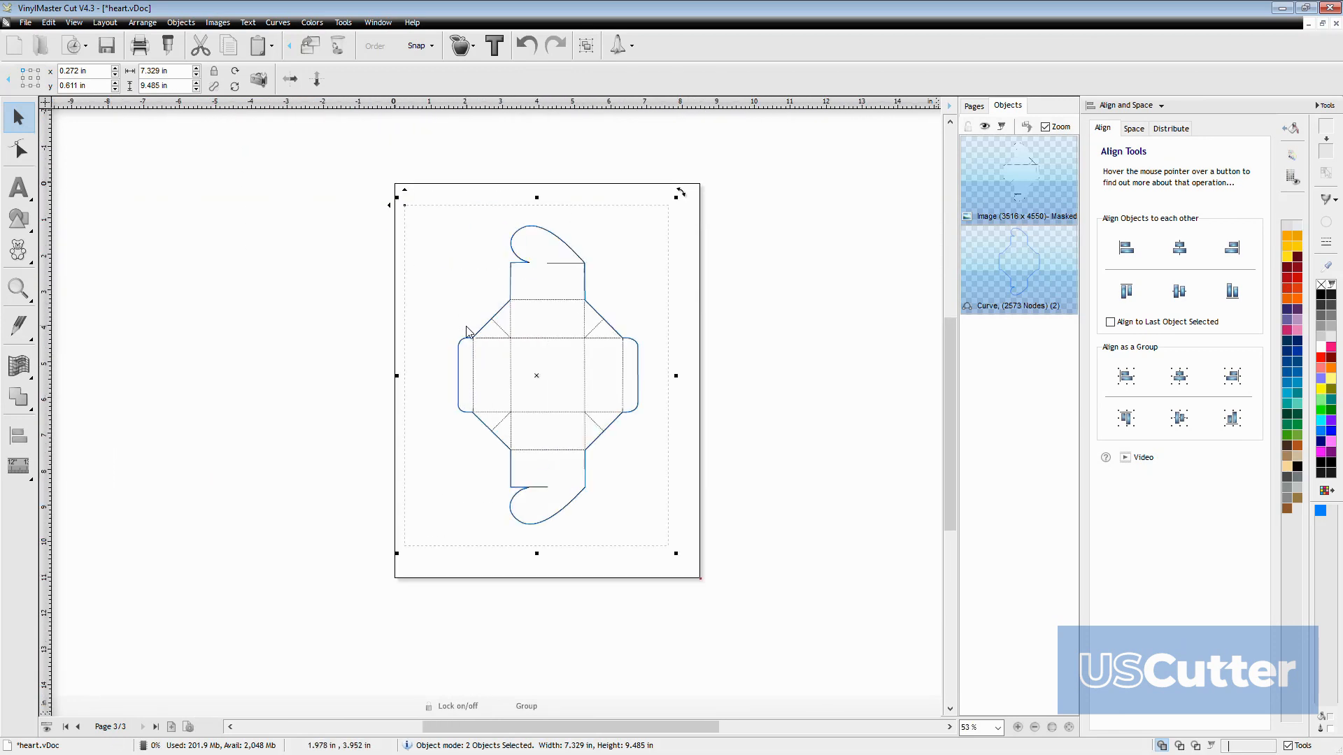
scroll(636, 319, "up", 4)
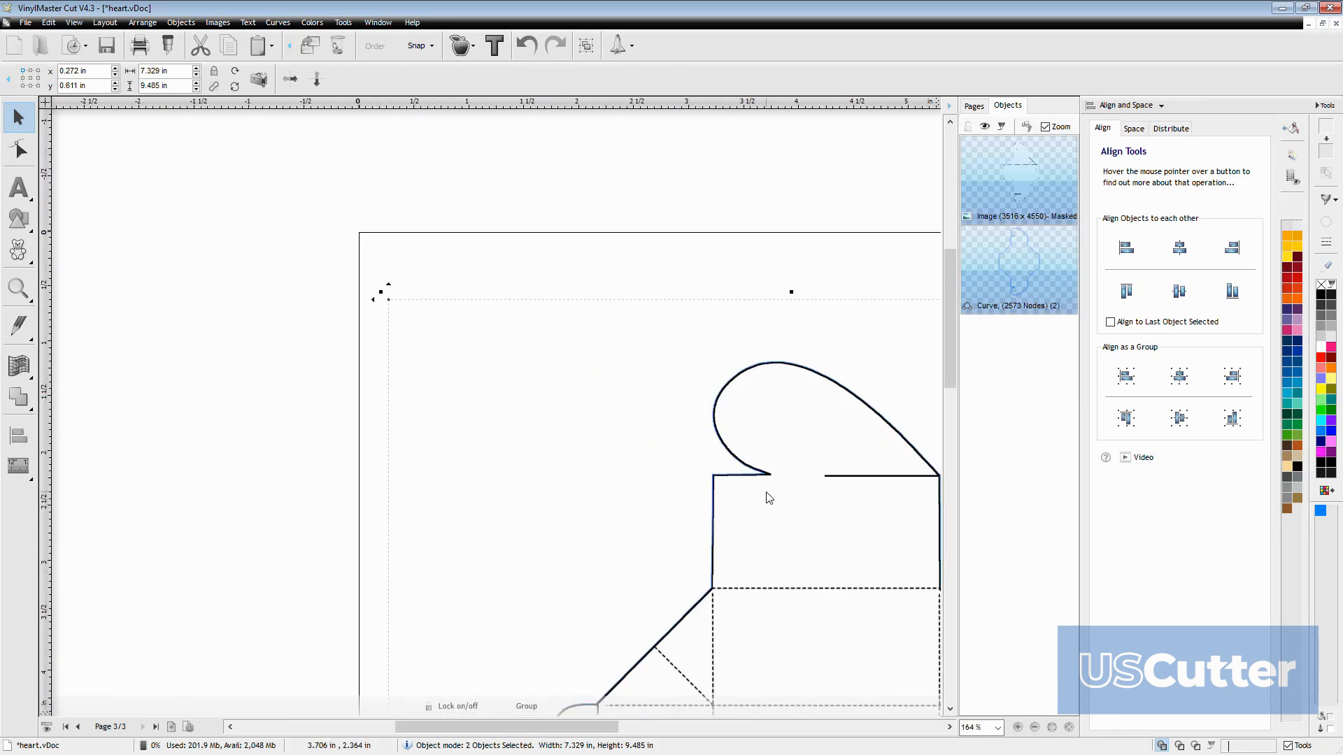
scroll(684, 623, "up", 8)
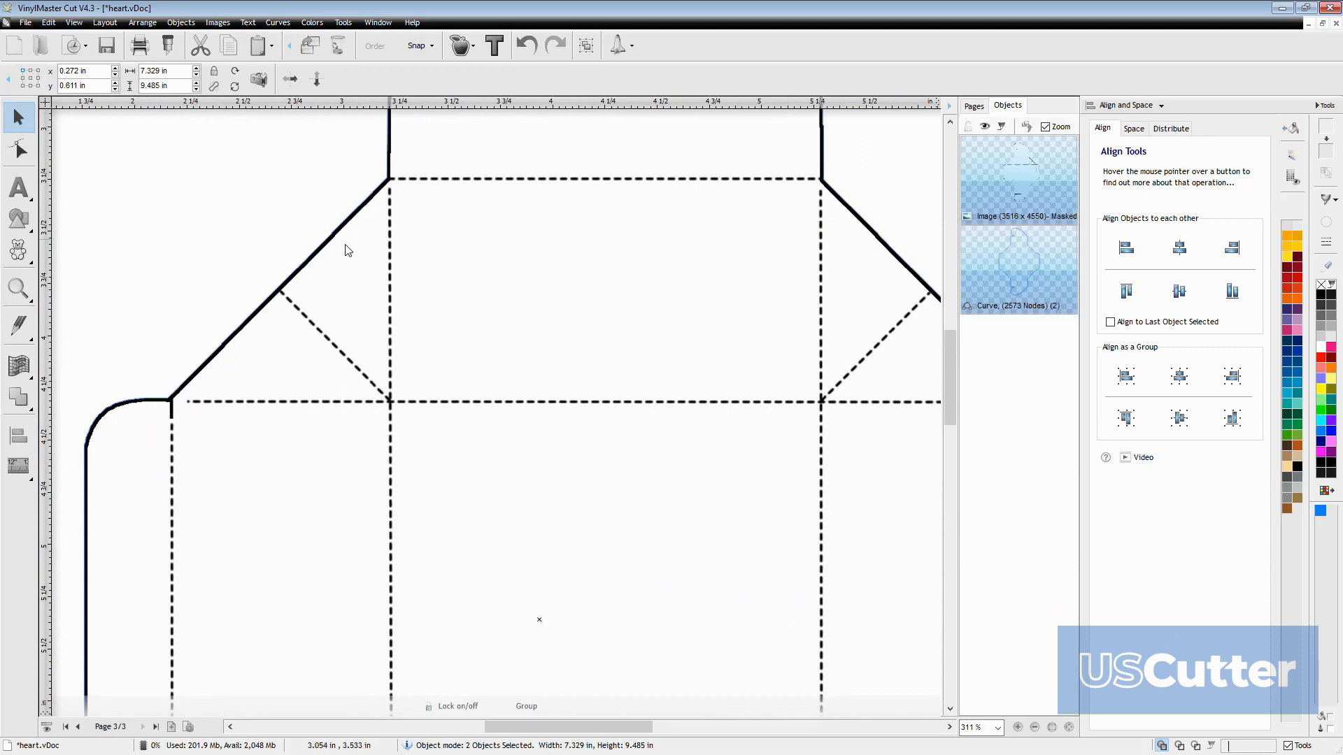
scroll(765, 203, "down", 5)
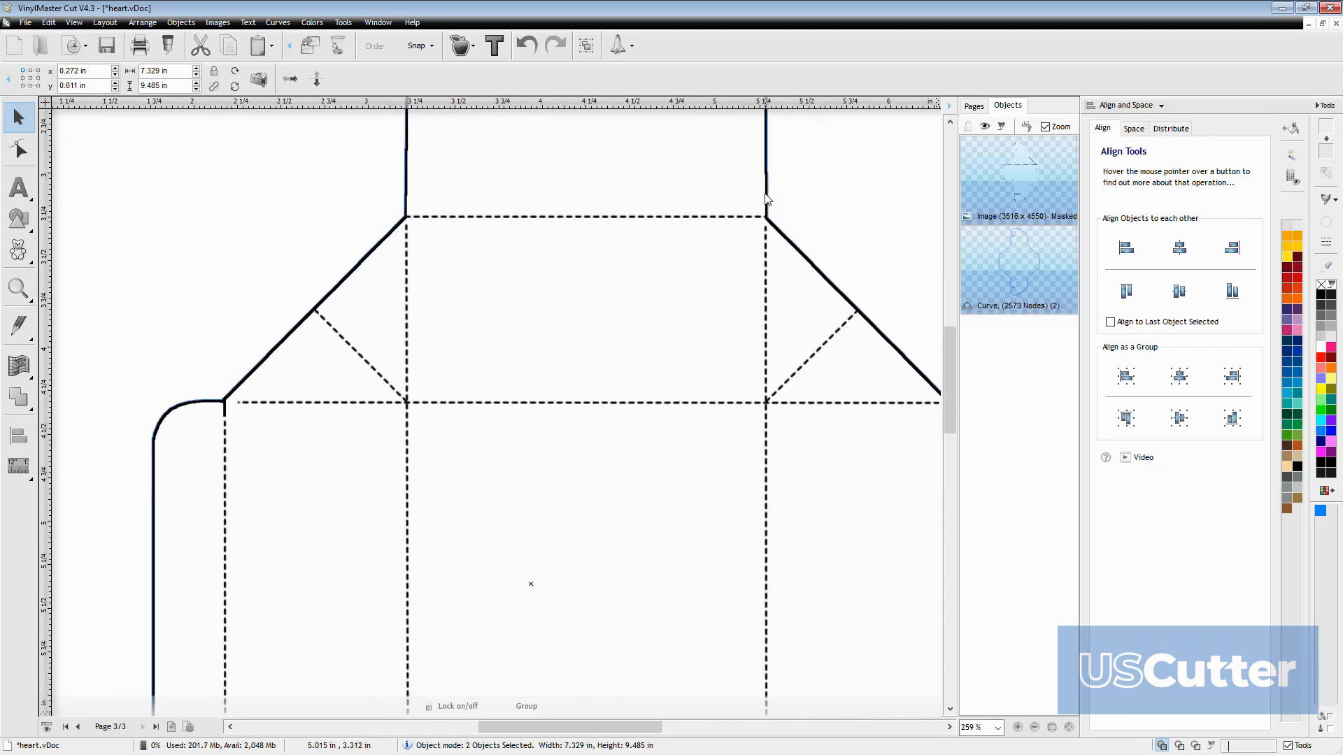
Draw a straight line about 1 in long over the upper heart flap's slit, from its free end to the flap's corner
scroll(584, 270, "up", 4)
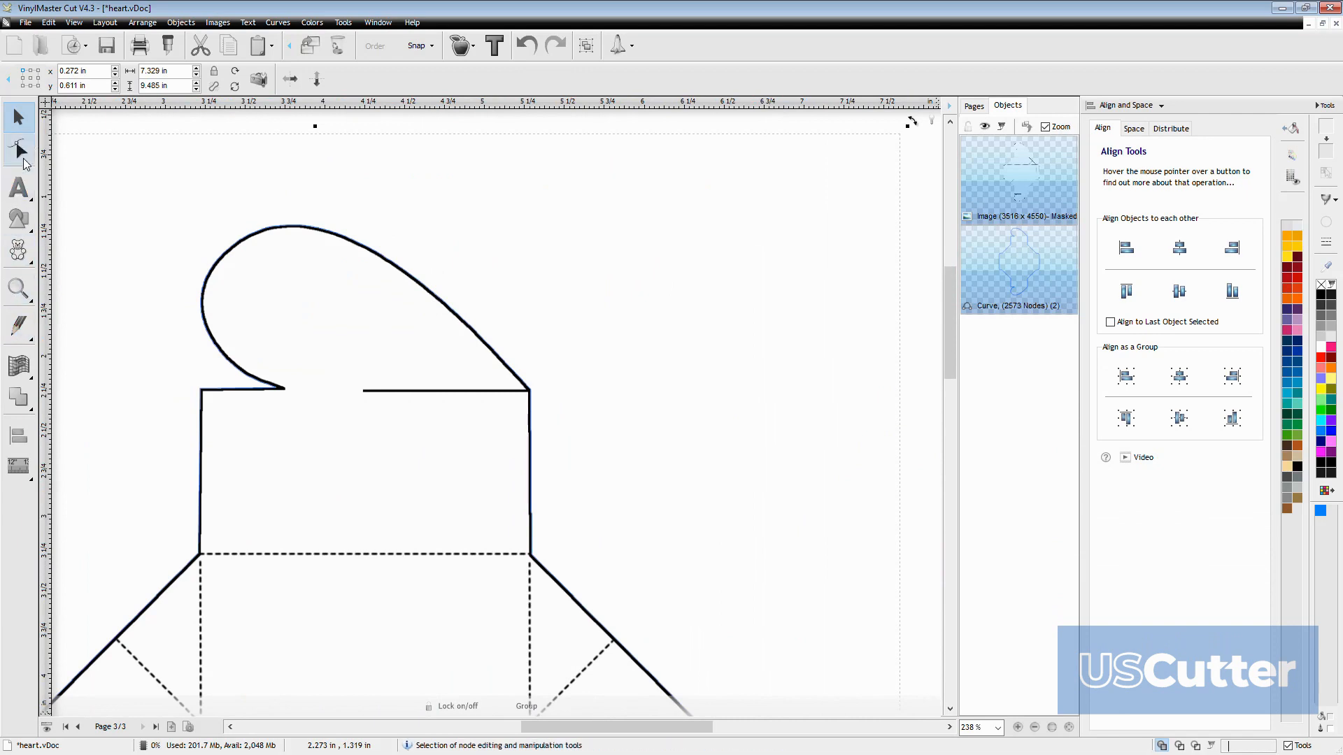
left_click(20, 326)
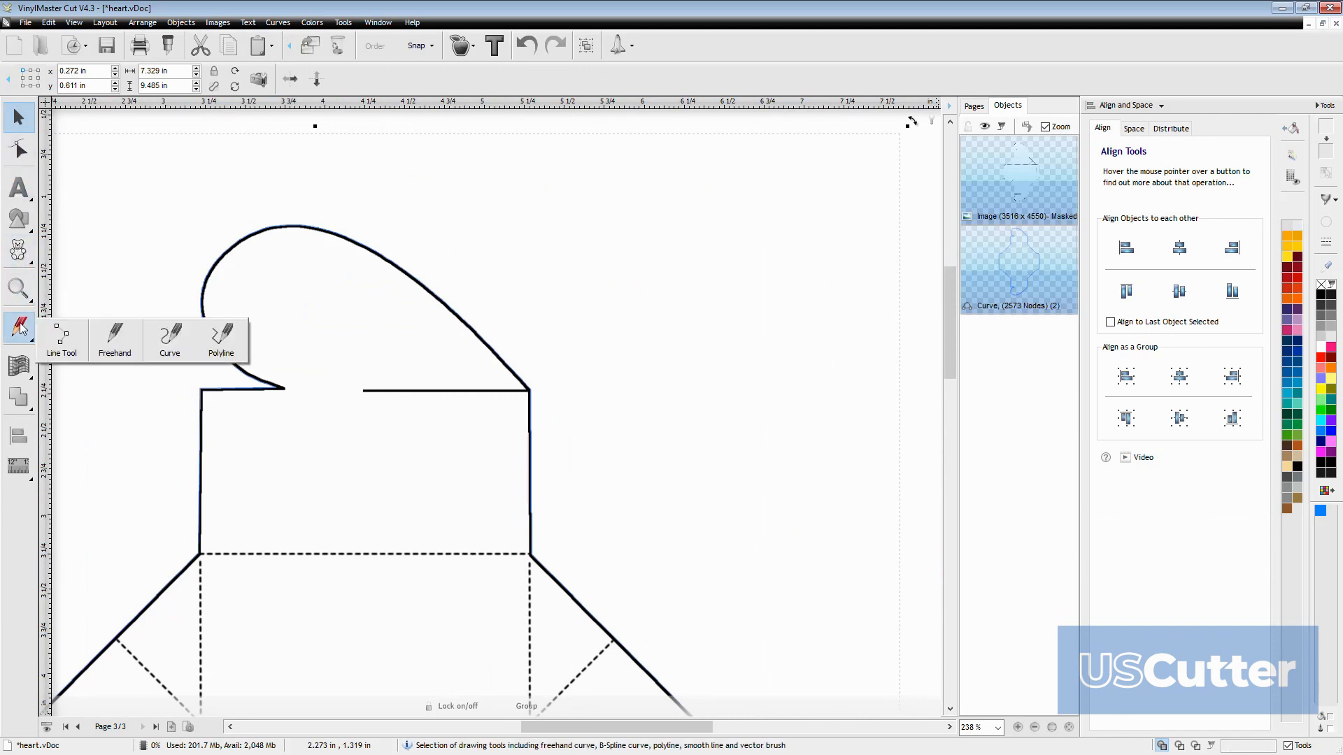
left_click(62, 339)
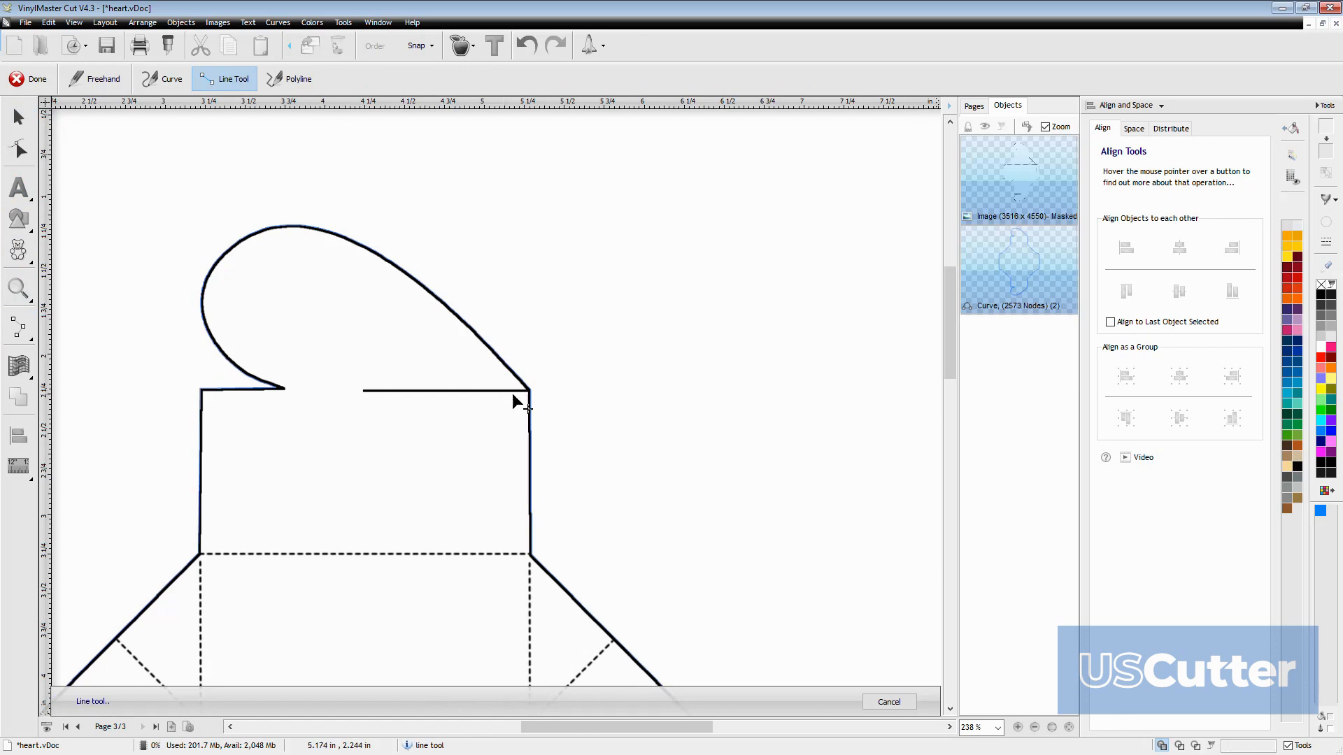
scroll(526, 413, "up", 5)
scroll(498, 396, "down", 3)
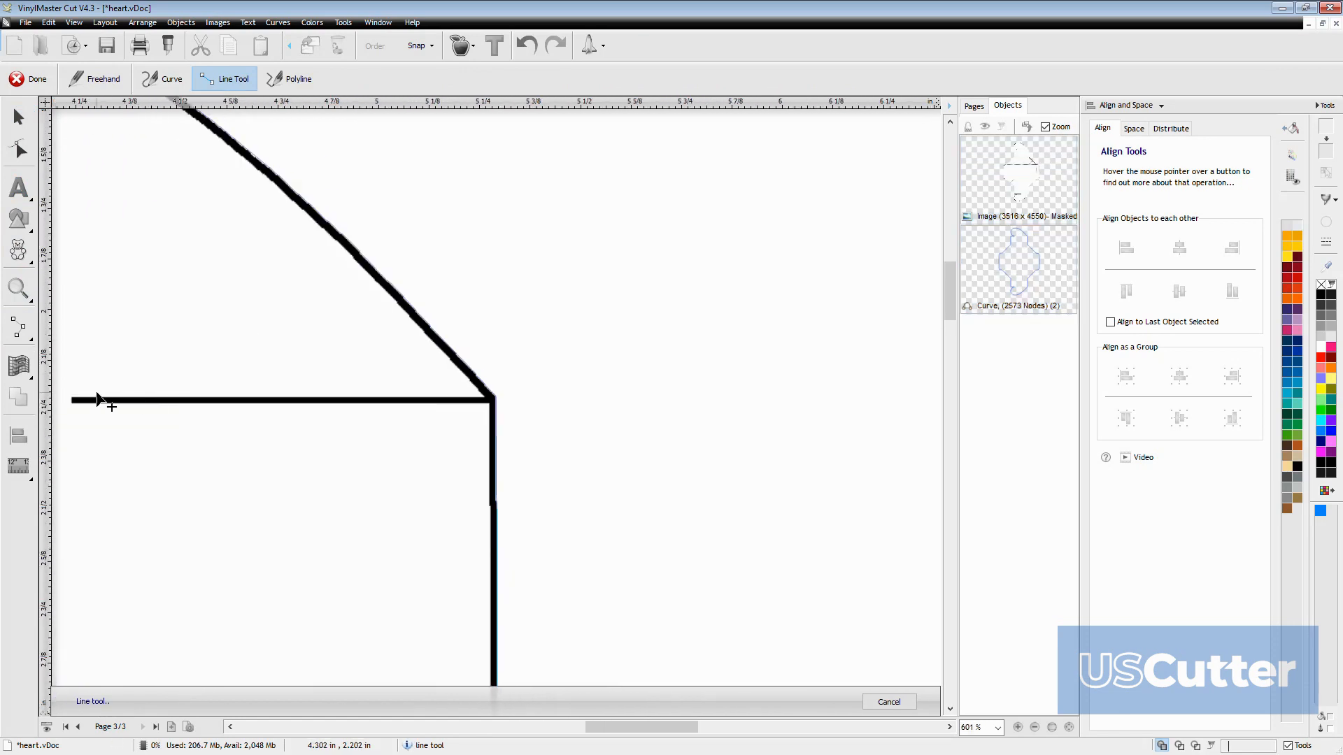
scroll(97, 401, "up", 2)
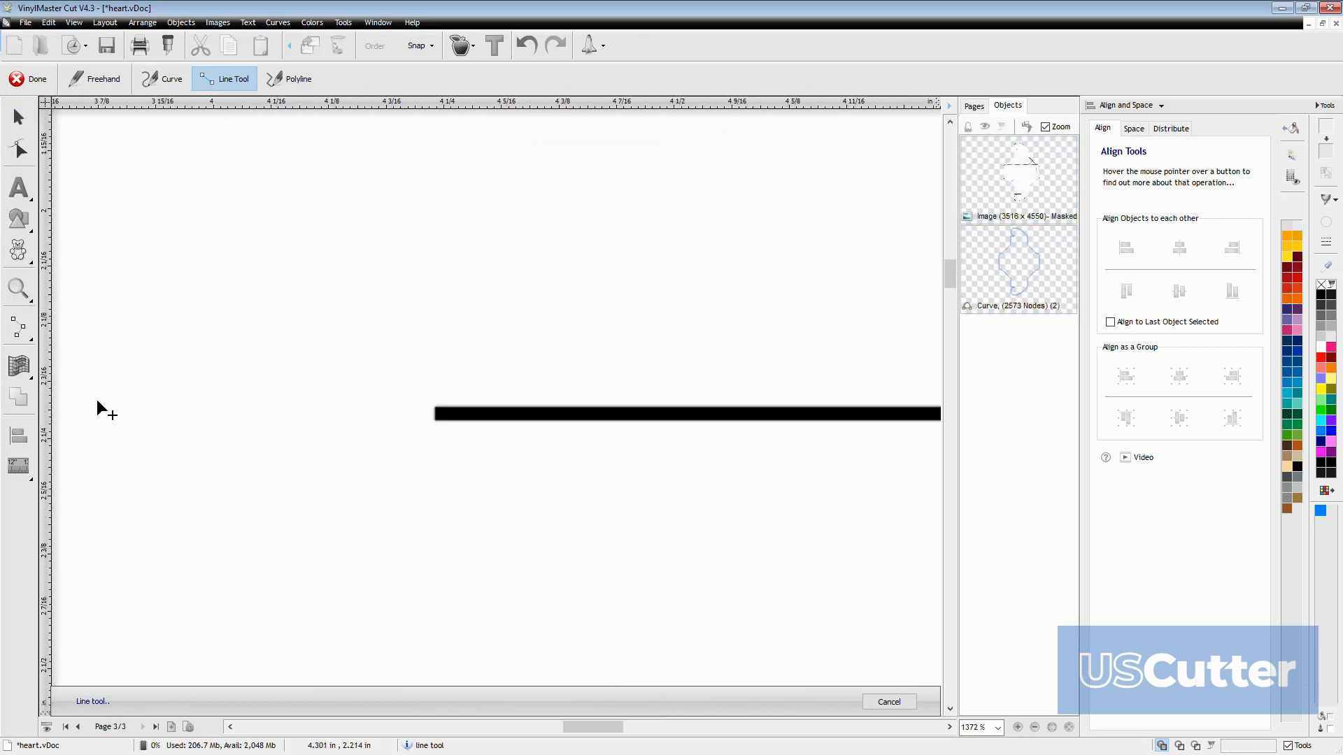
left_click(435, 418)
scroll(917, 416, "down", 2)
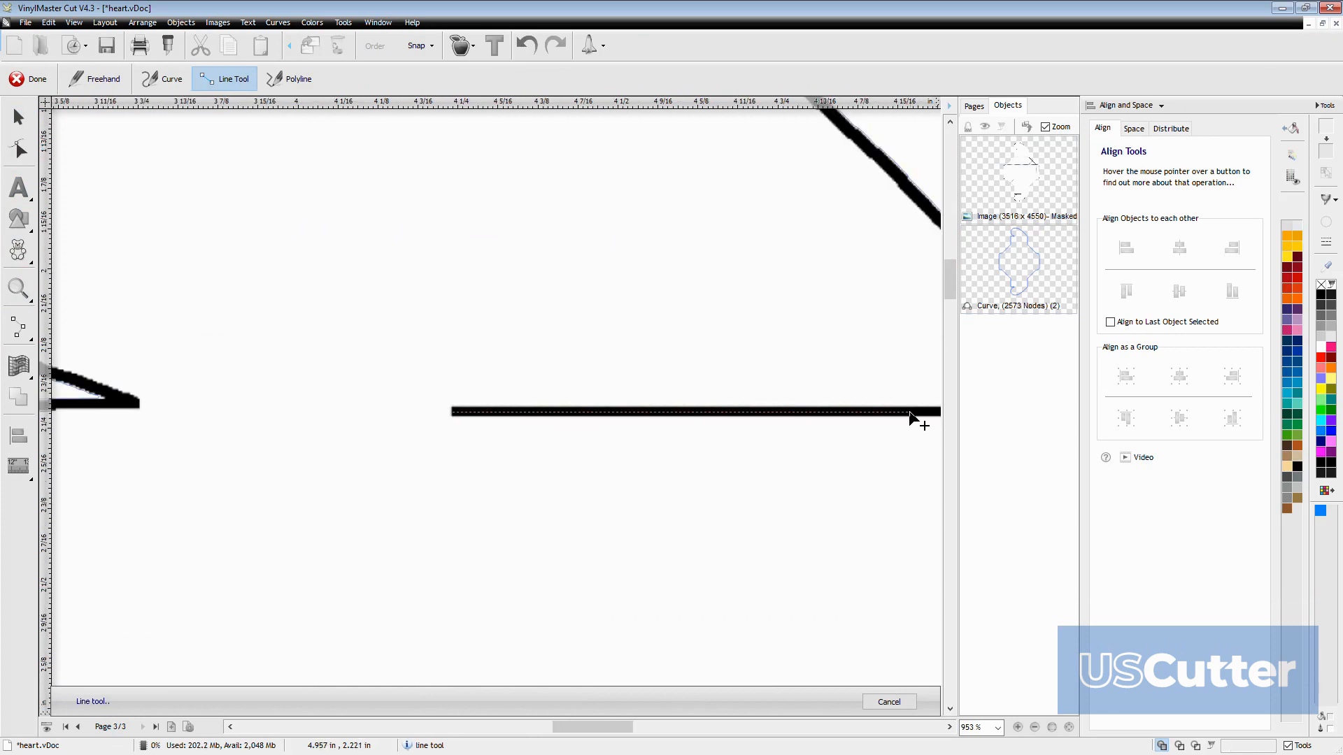
scroll(910, 413, "down", 3)
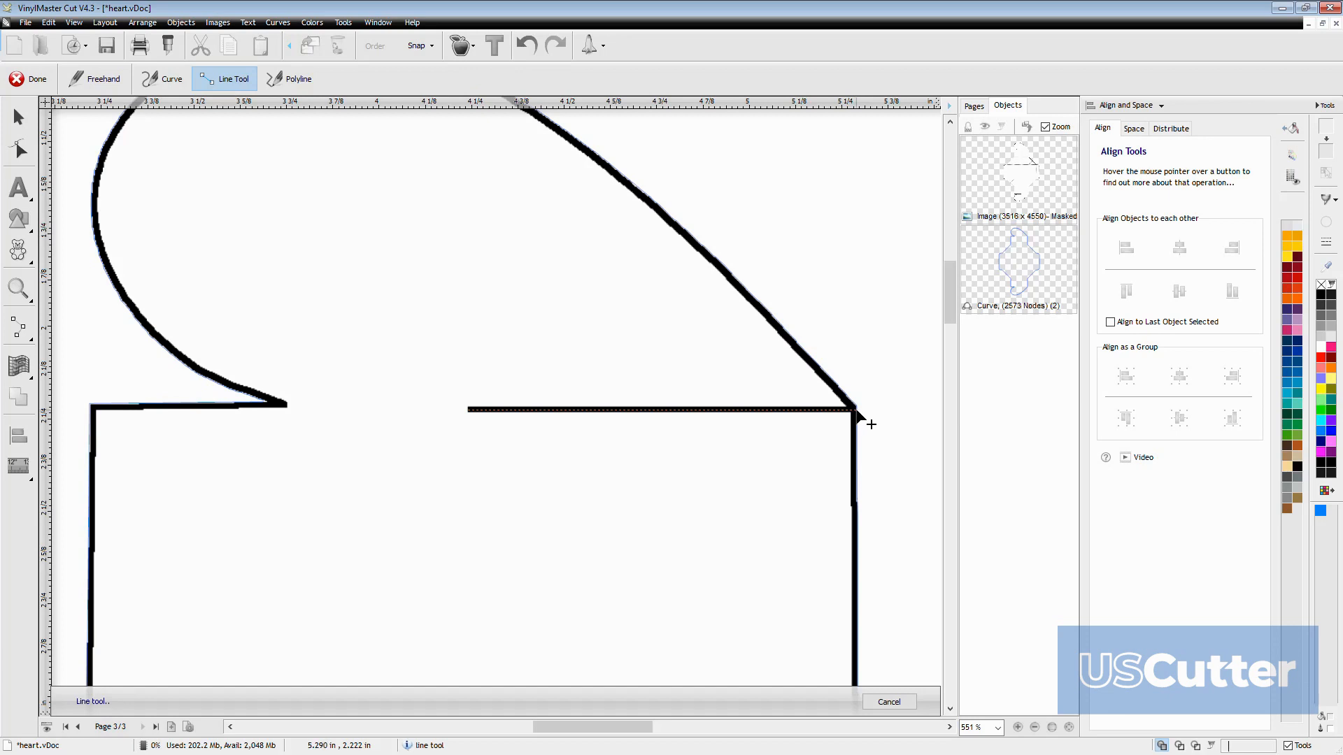
left_click(870, 424)
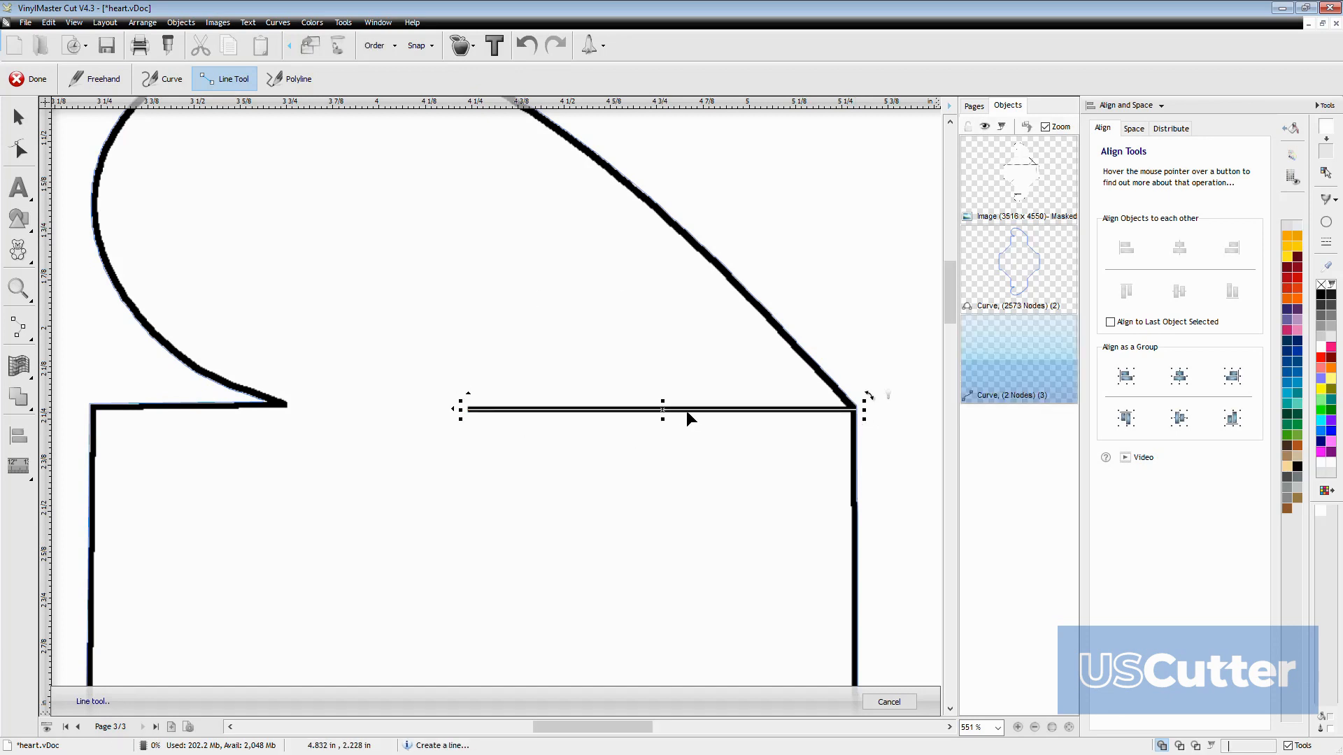
Make the new slit line a Cut Contour, then finish drawing and deselect it
left_click(1336, 200)
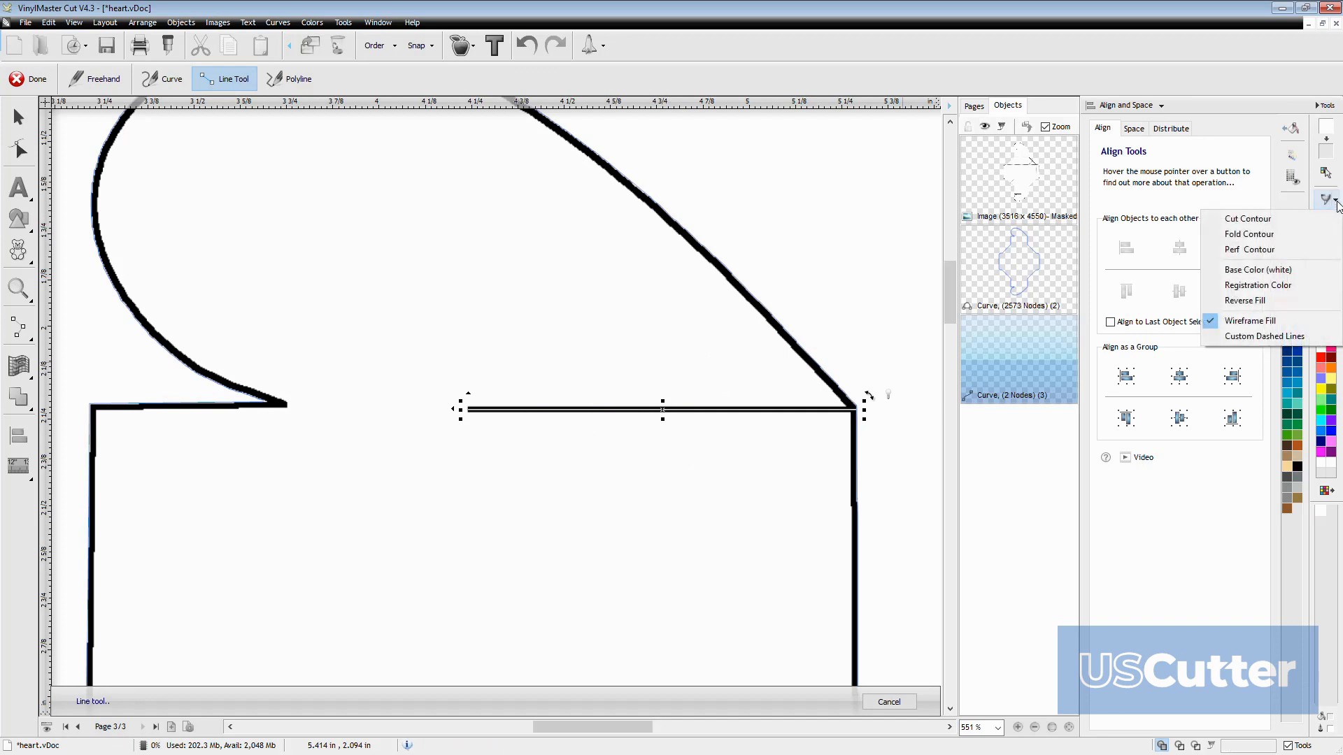
left_click(1265, 222)
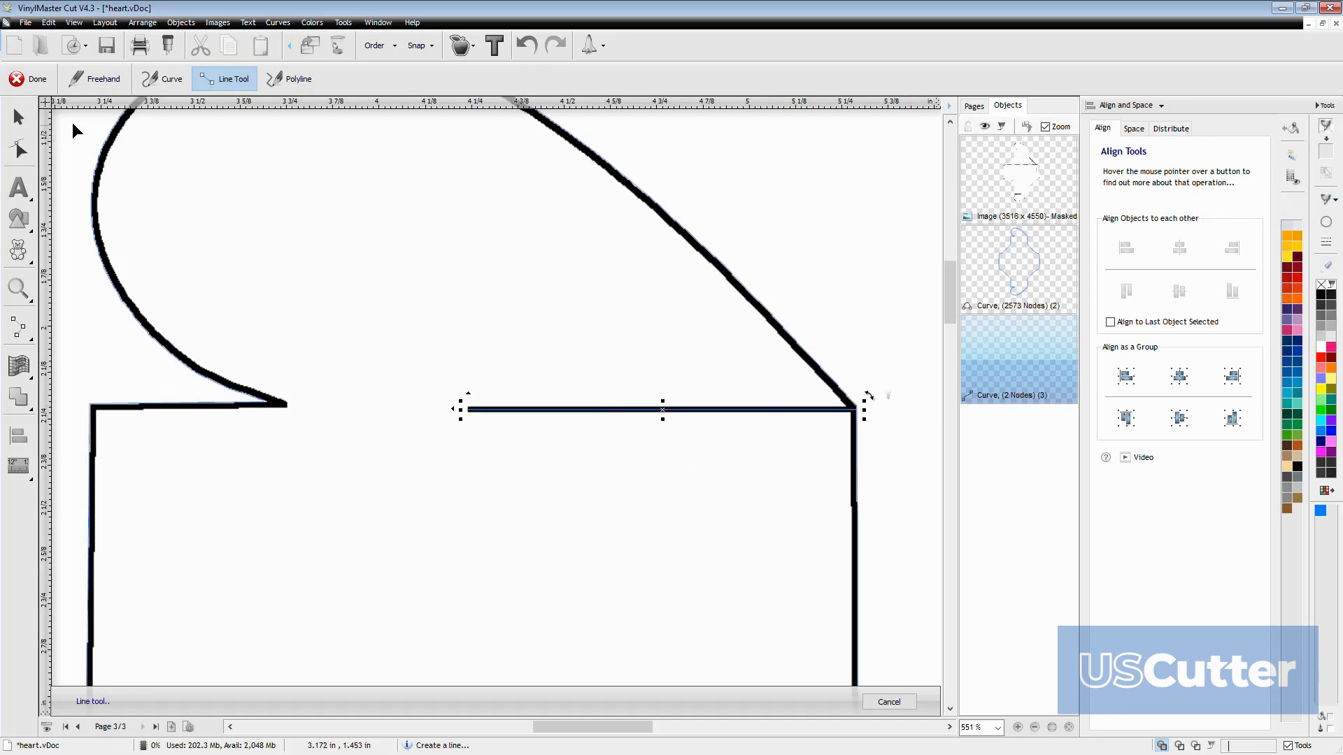
left_click(28, 114)
left_click(921, 303)
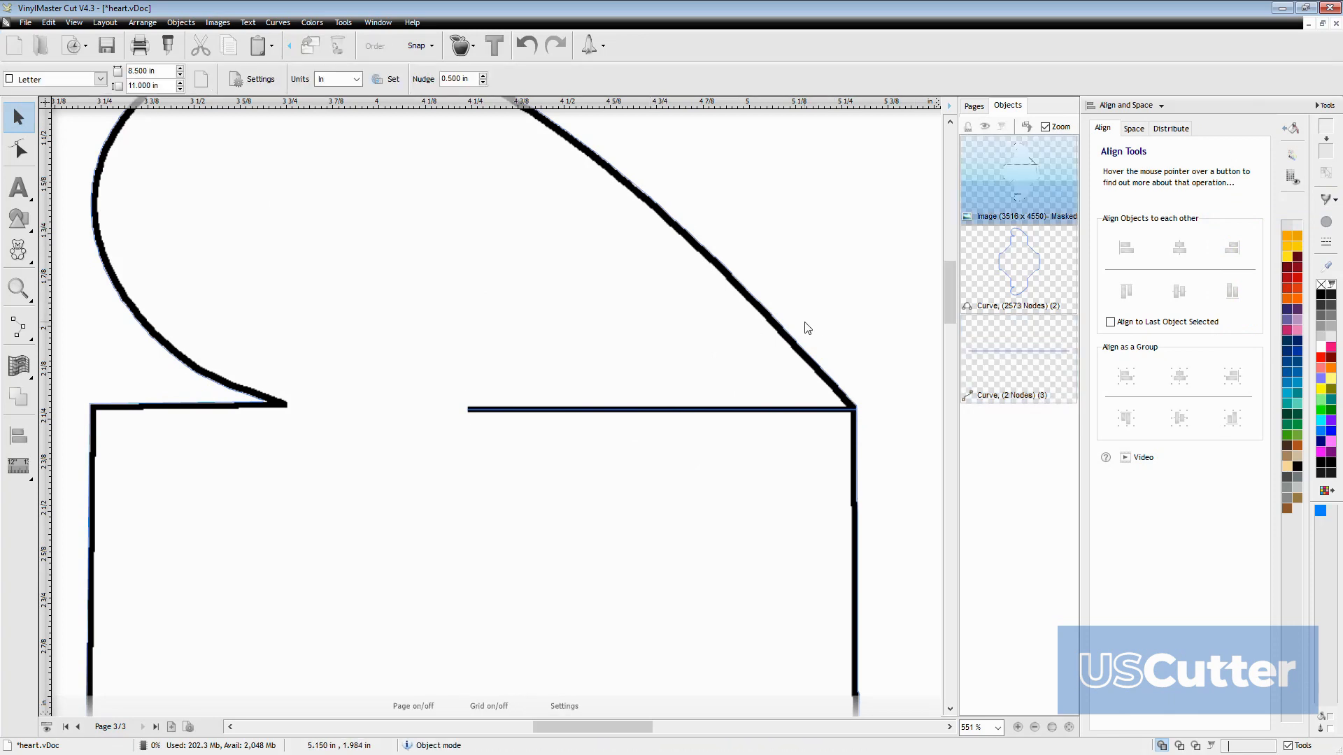
Check the large template contour and the new slit line individually among the page's objects
left_click(1018, 286)
left_click(1017, 356)
left_click(1021, 288, "shift")
left_click(998, 367)
Draw a straight line about 0.55 in long over the lower heart flap's slit and make it a Cut Contour
scroll(866, 438, "down", 1)
scroll(571, 610, "up", 1)
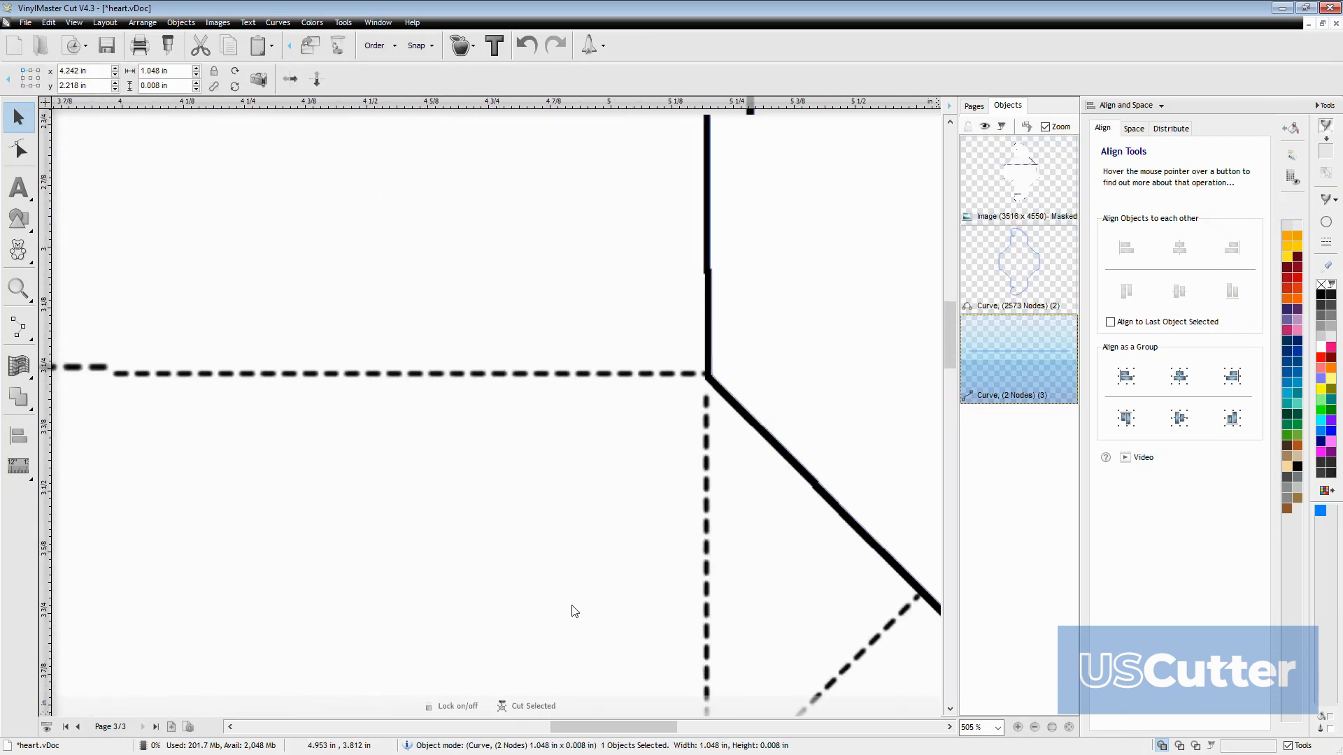
scroll(566, 594, "down", 3)
scroll(423, 638, "up", 2)
scroll(581, 258, "down", 2)
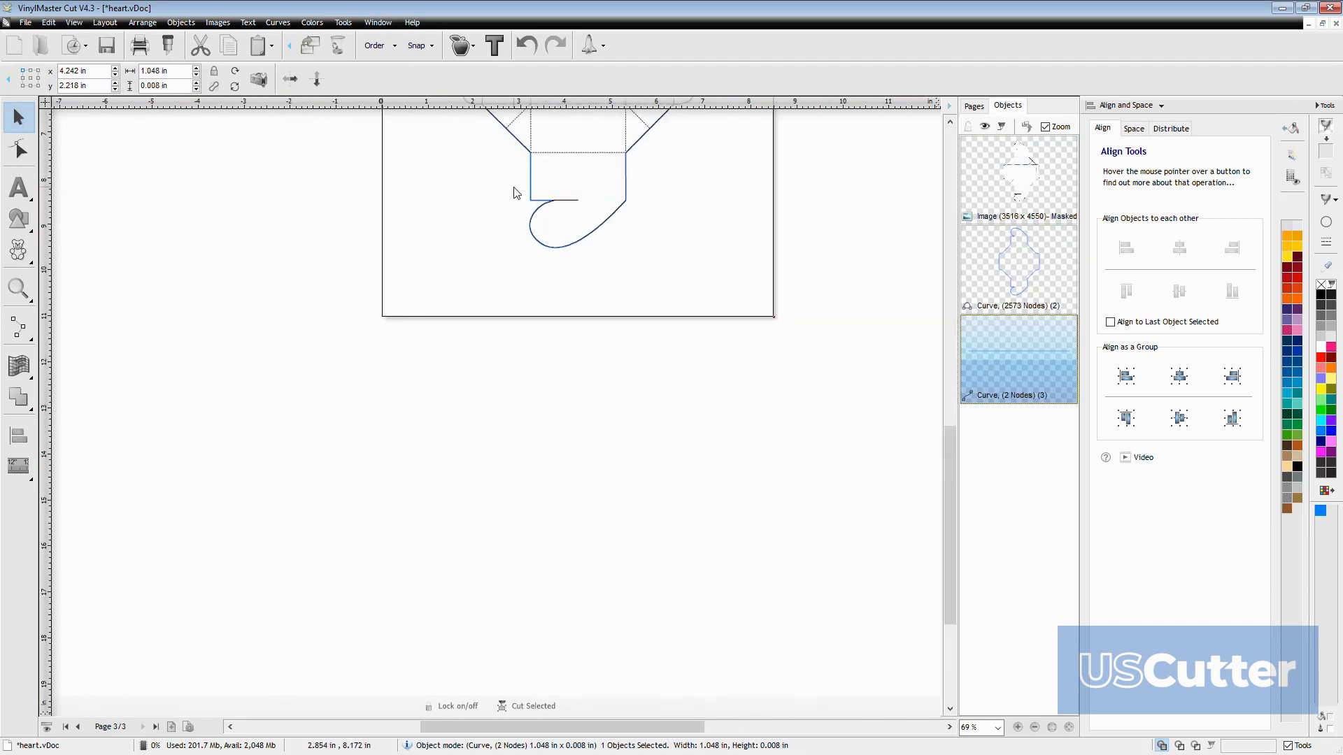
scroll(516, 183, "up", 2)
scroll(458, 630, "up", 1)
scroll(490, 567, "up", 1)
scroll(572, 392, "up", 2)
scroll(600, 318, "up", 1)
scroll(337, 577, "up", 1)
scroll(364, 423, "up", 1)
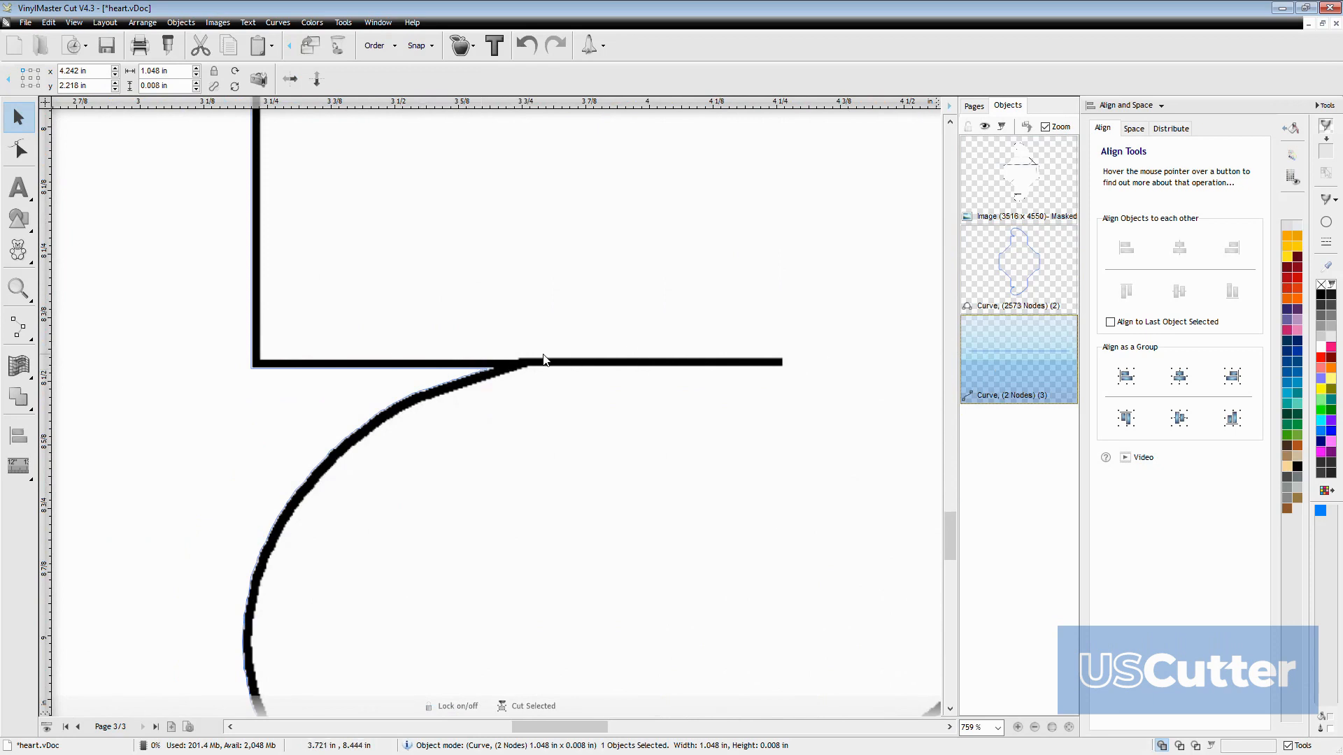
left_click(18, 326)
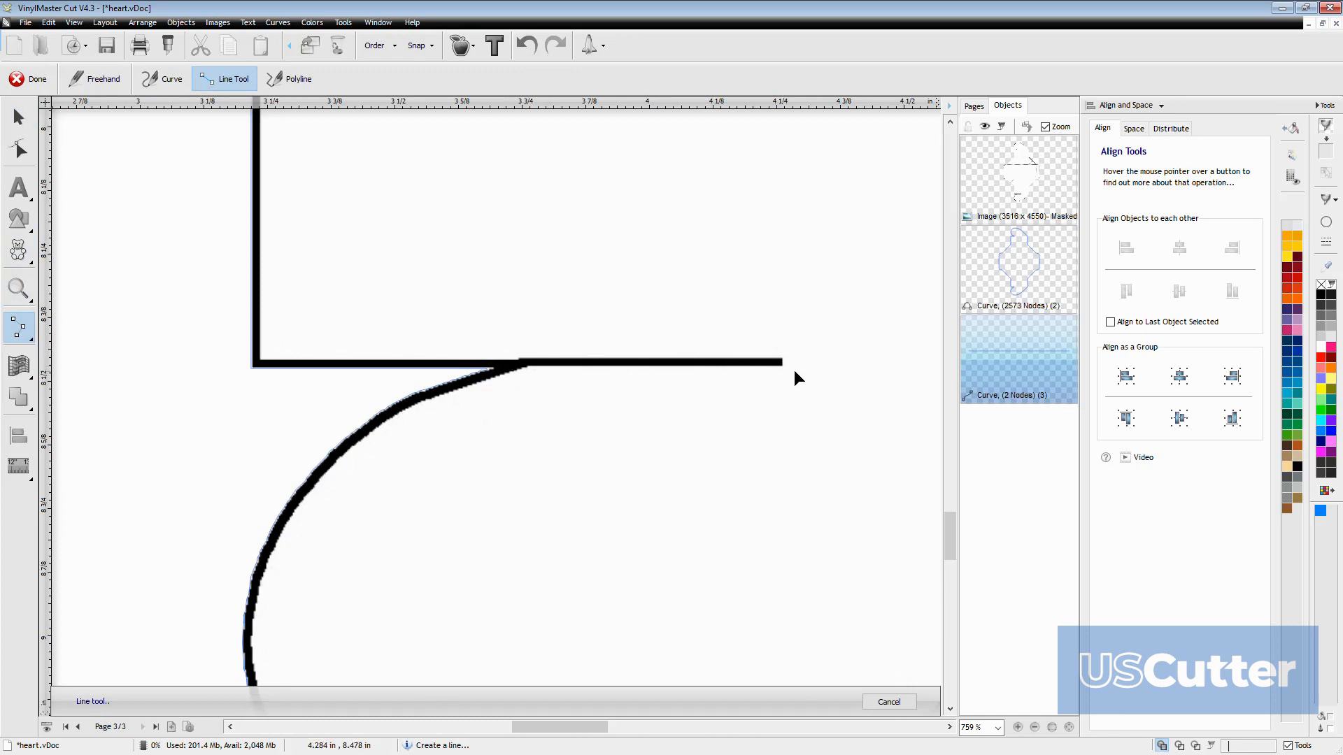
left_click_drag(783, 364, 499, 367)
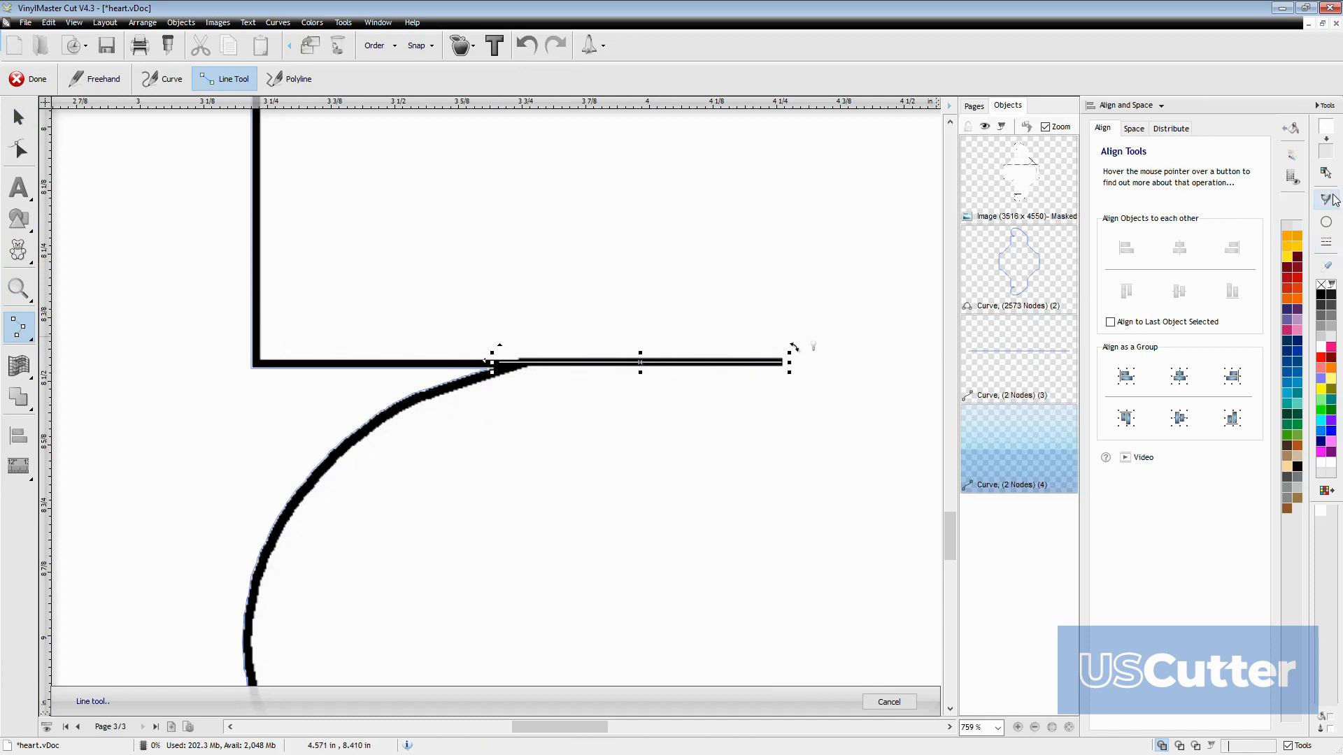
left_click(1329, 283)
left_click(1246, 221)
Draw a straight line along the dashed fold below the upper heart flap, corner to corner, and make it a fold line
scroll(833, 408, "down", 5)
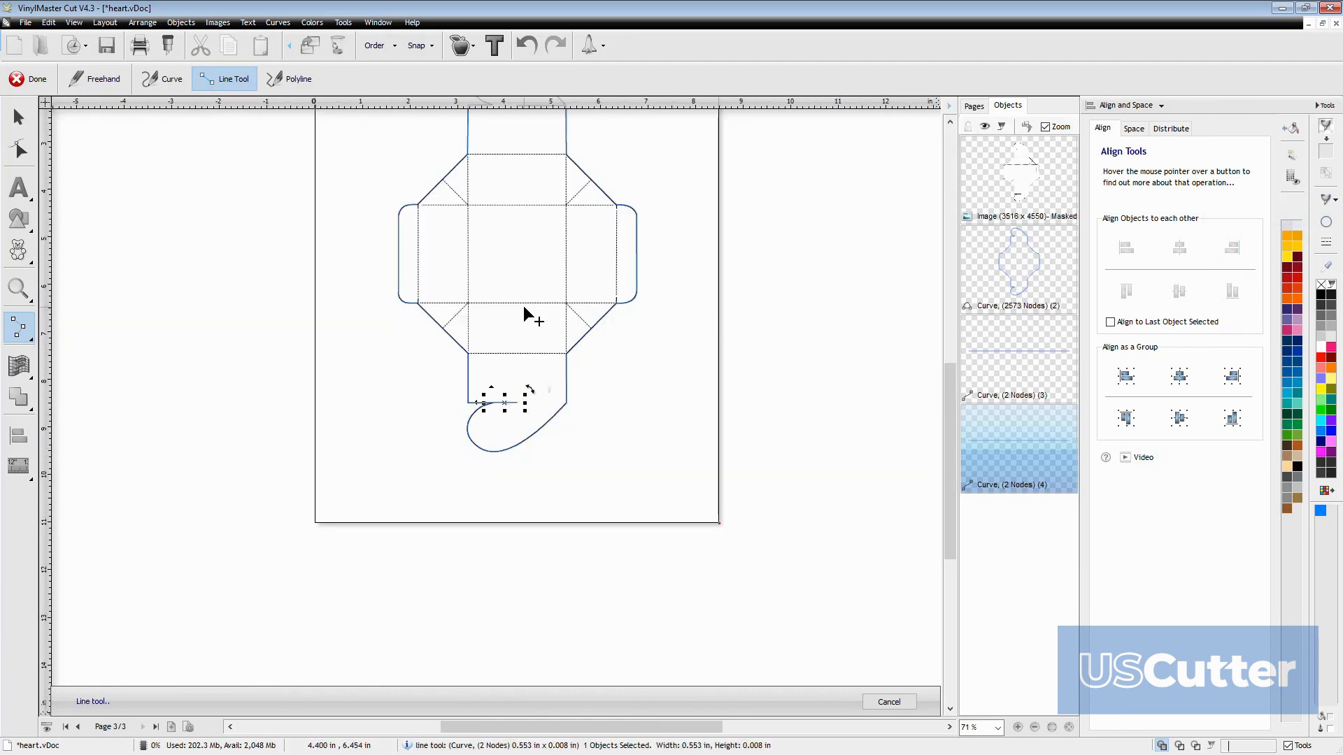
scroll(467, 199, "up", 1)
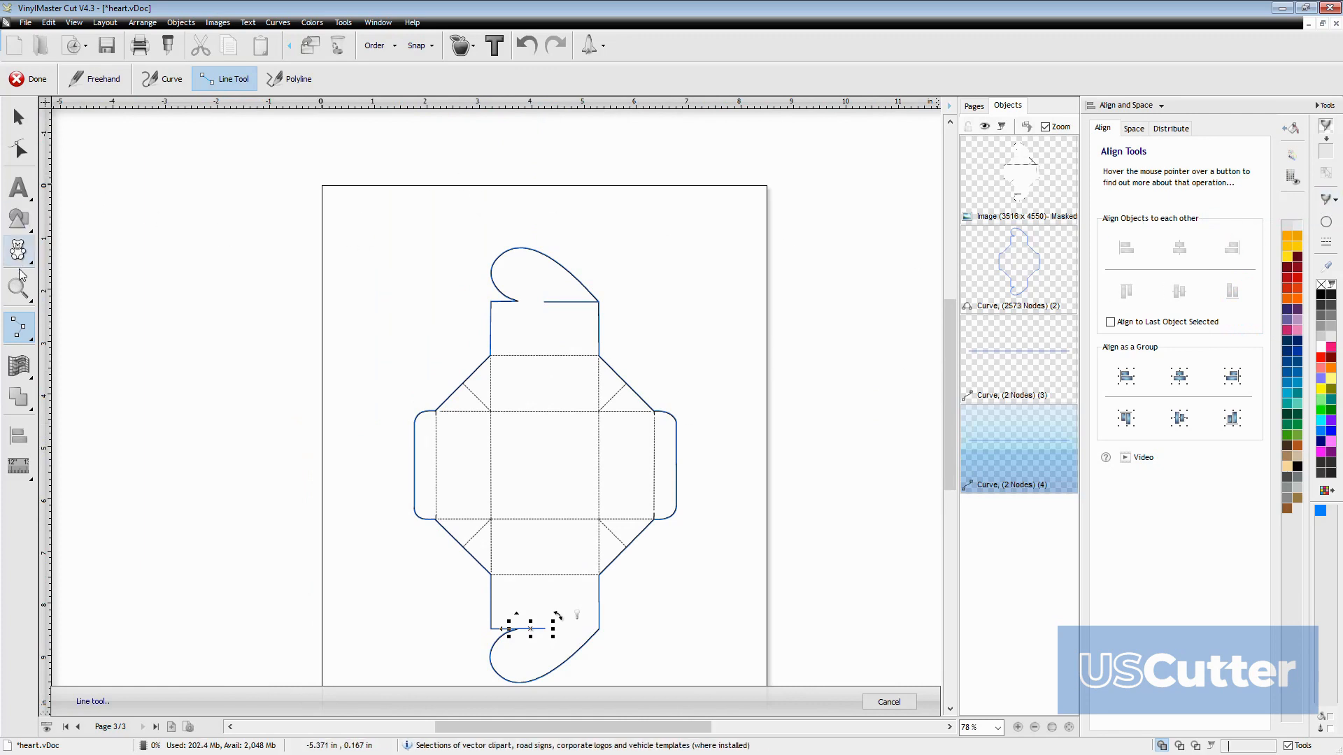
scroll(433, 393, "up", 10)
scroll(434, 393, "up", 3)
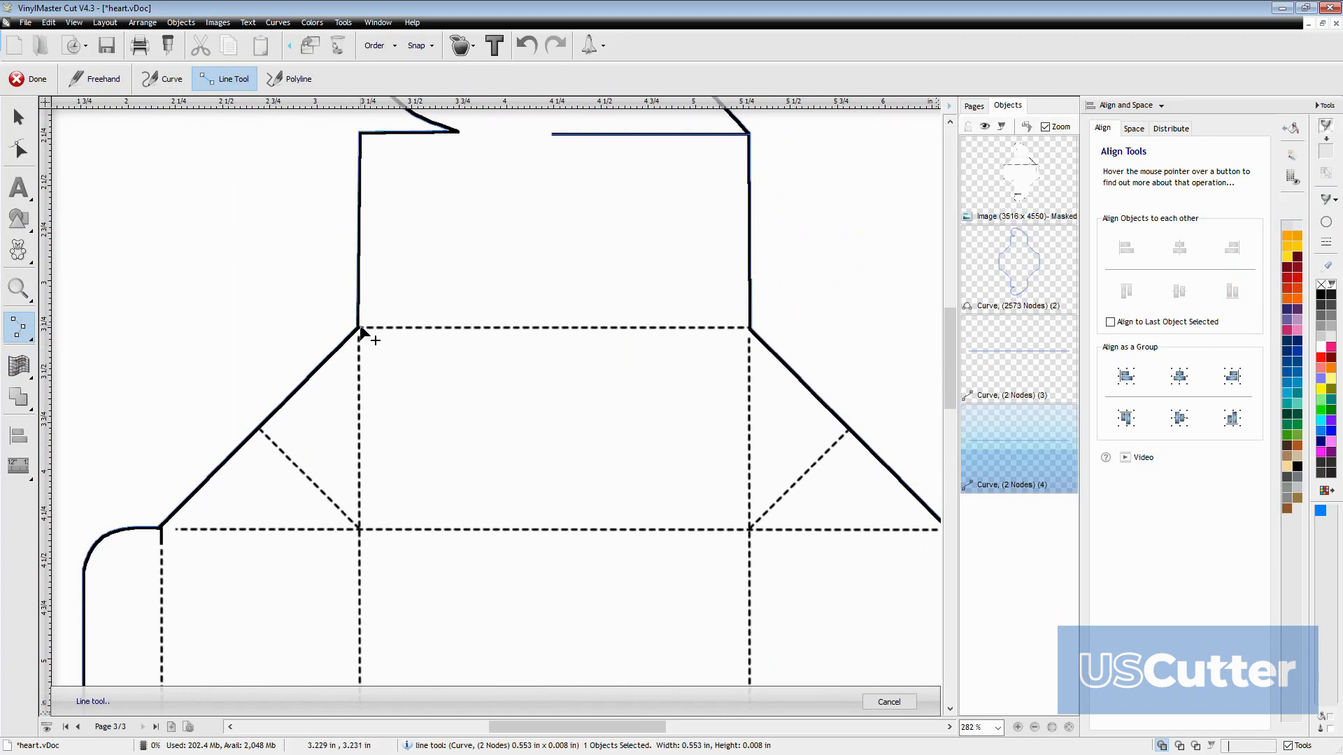
left_click(749, 328)
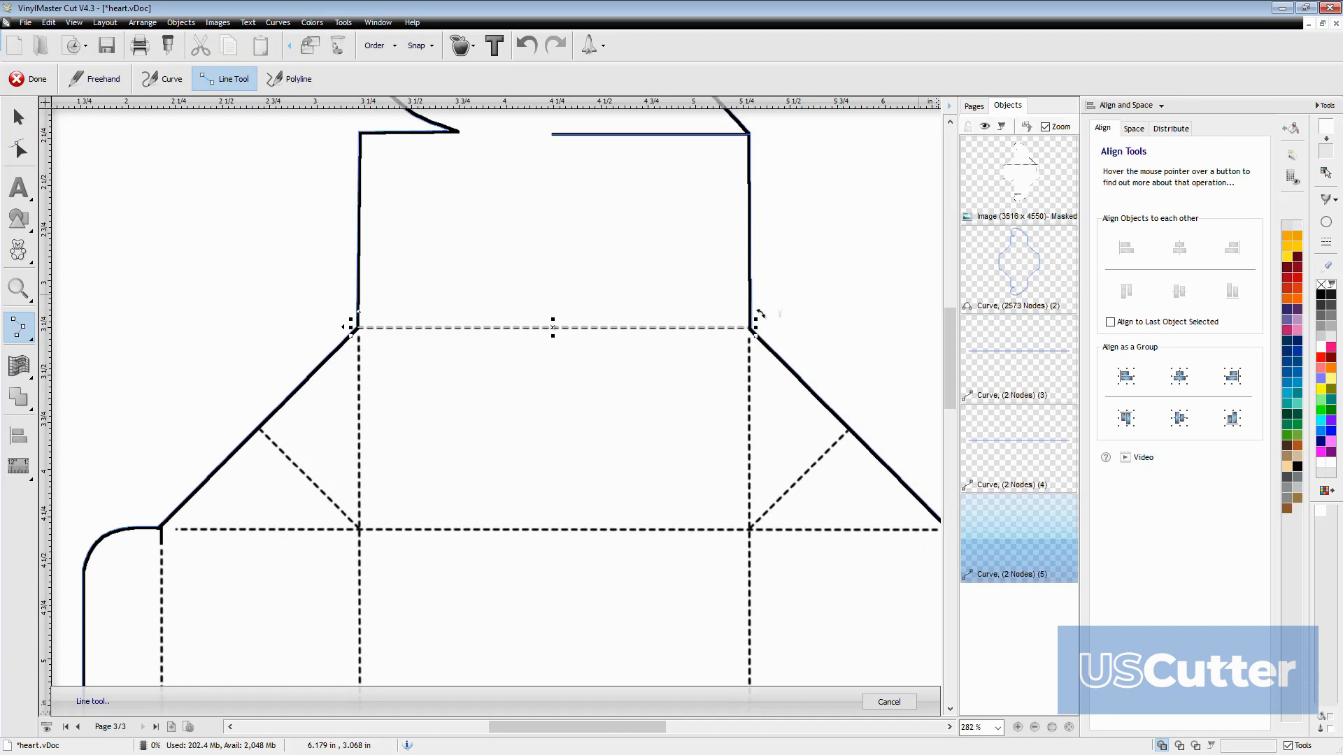
left_click(1329, 200)
left_click(1246, 241)
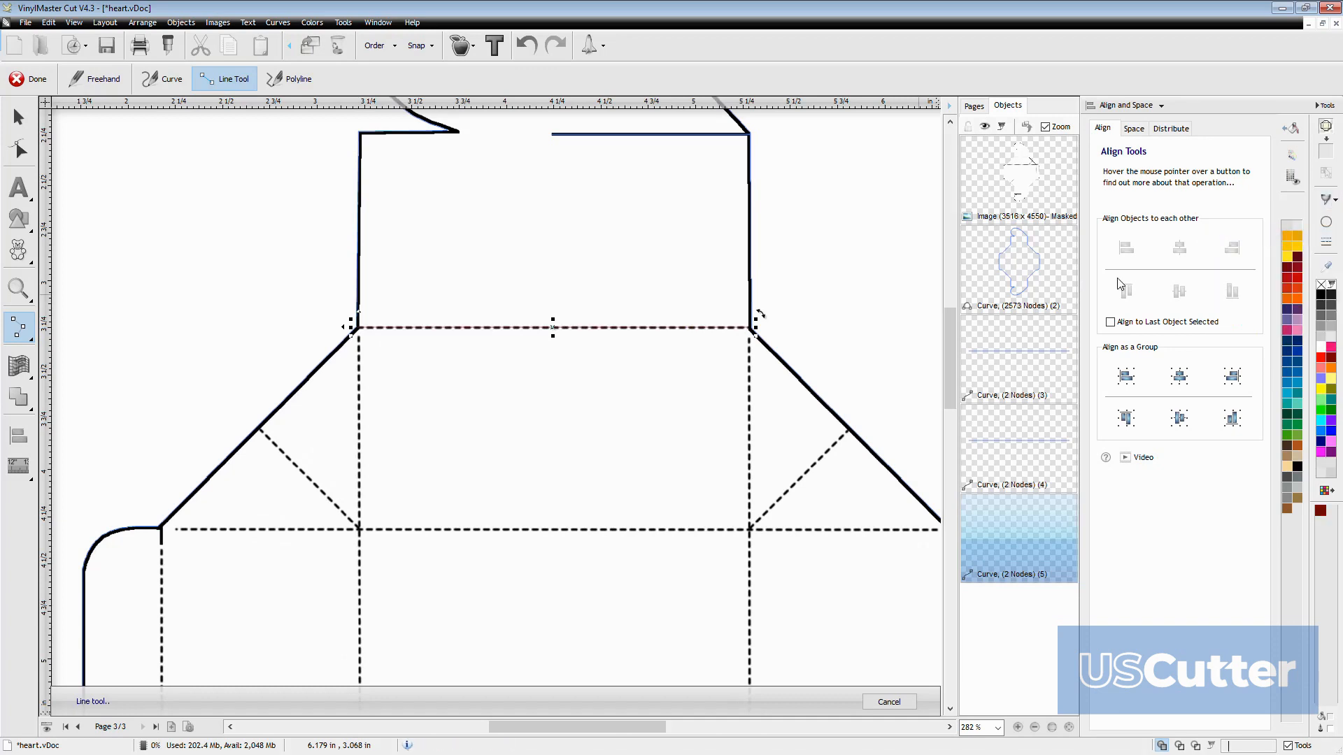
Extend the new fold line from its right end down the long vertical dashed fold toward the lower flap
scroll(575, 501, "up", 2)
scroll(609, 333, "up", 8)
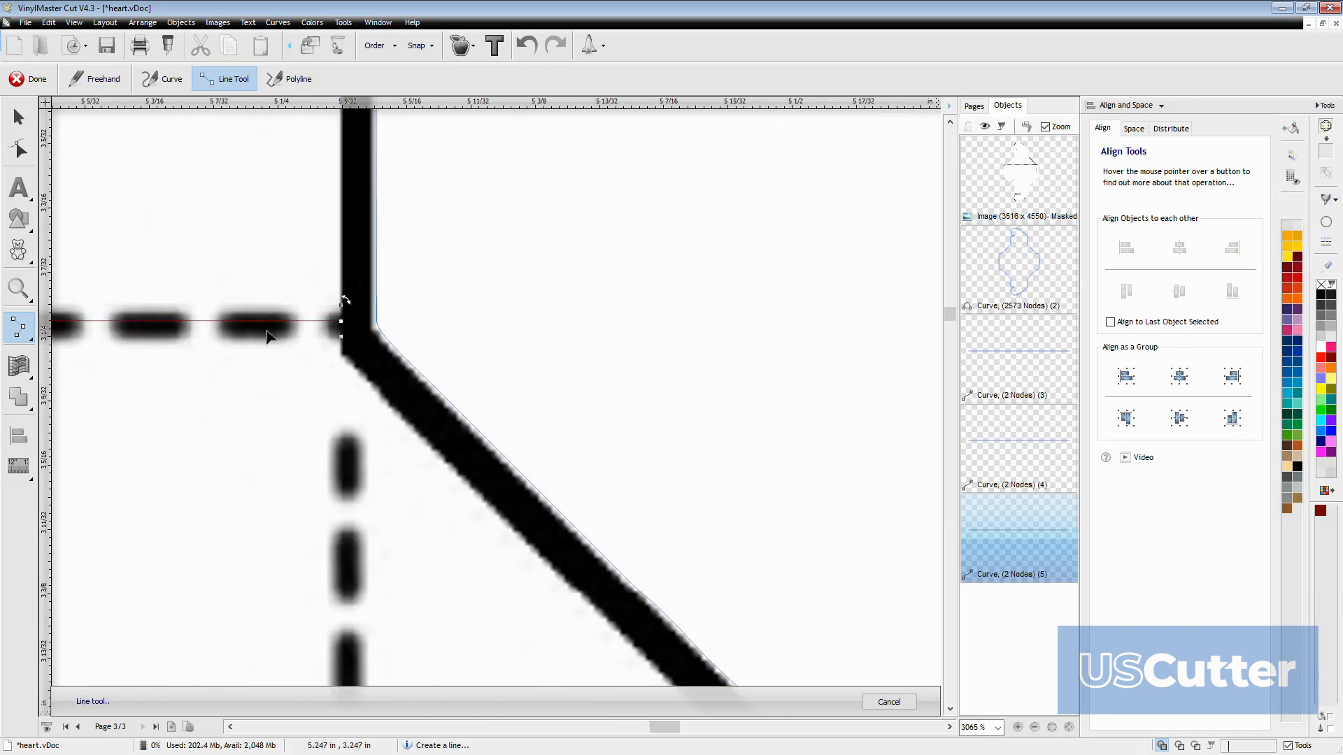
scroll(293, 332, "up", 3)
scroll(403, 436, "down", 15)
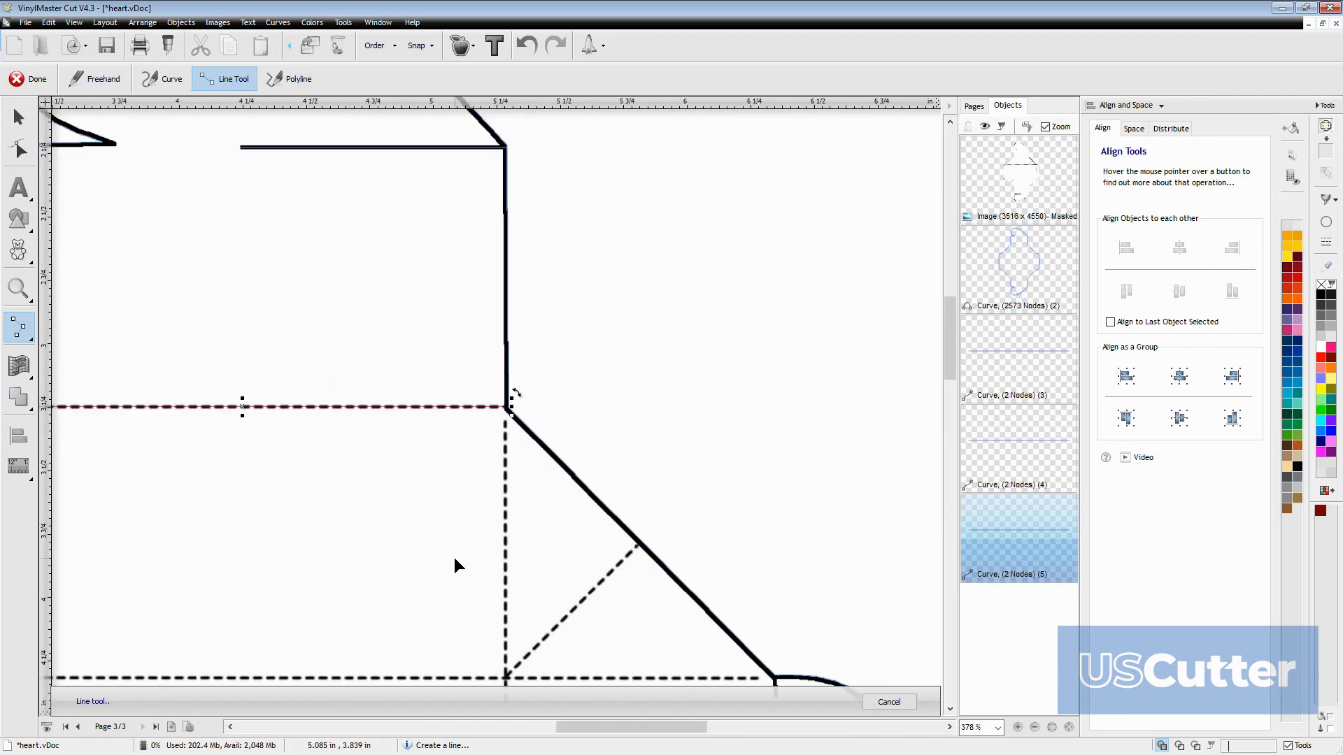
scroll(492, 535, "down", 1)
scroll(496, 595, "up", 1)
scroll(497, 566, "down", 1)
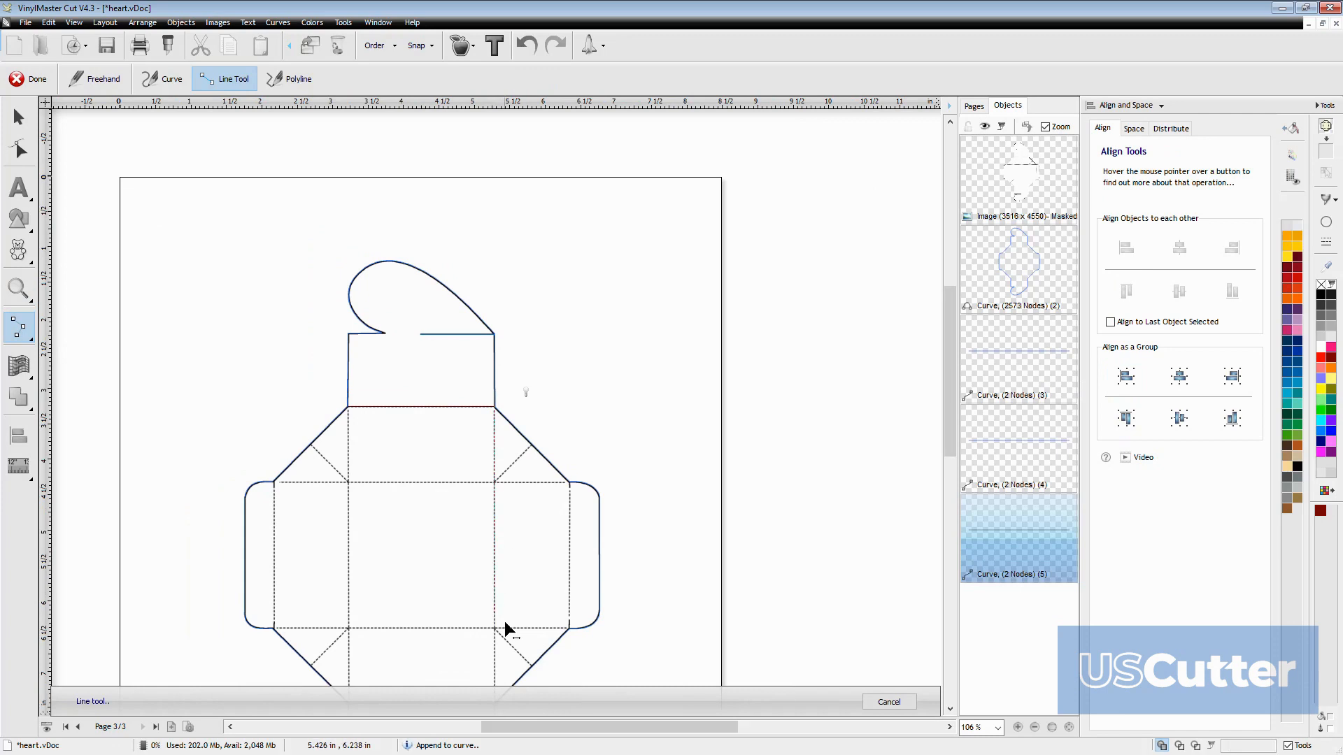
left_click(492, 684)
scroll(530, 513, "down", 4)
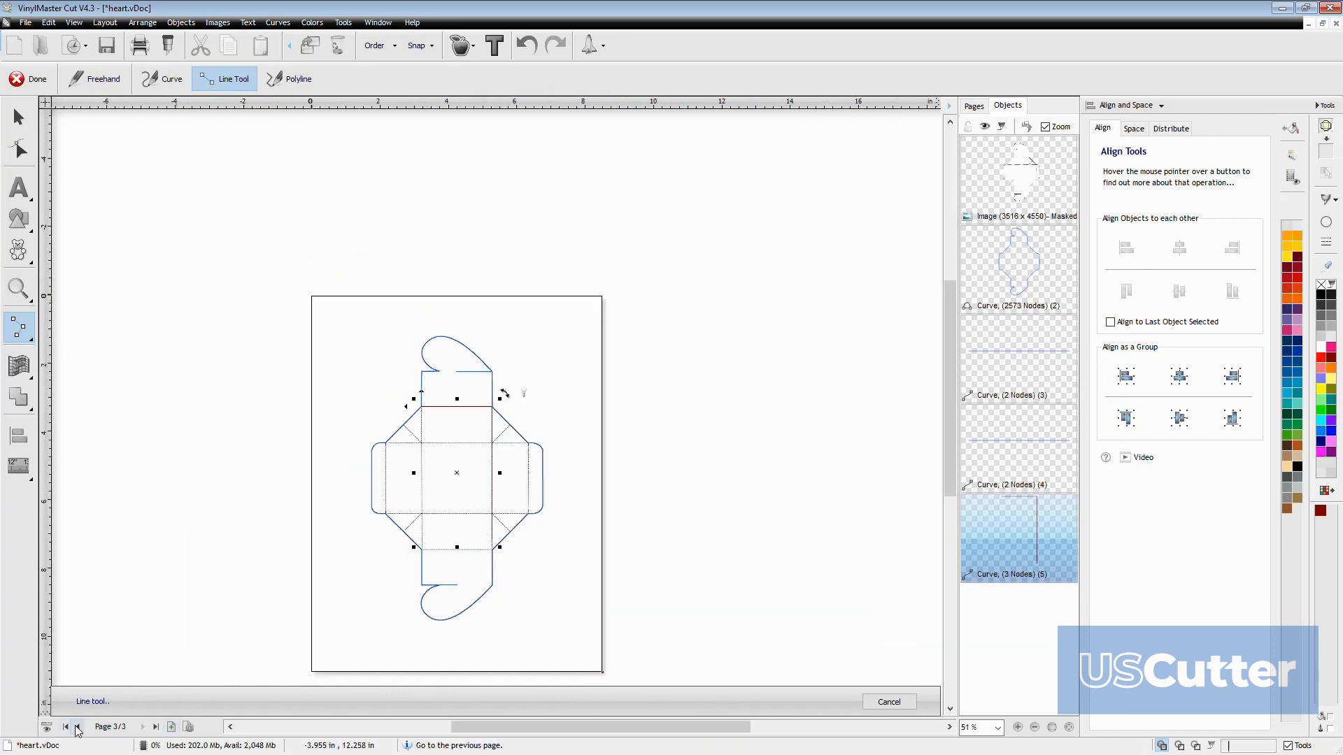
Delete the masked template image behind the curves on page 3 and go back to page 2
left_click(1021, 183)
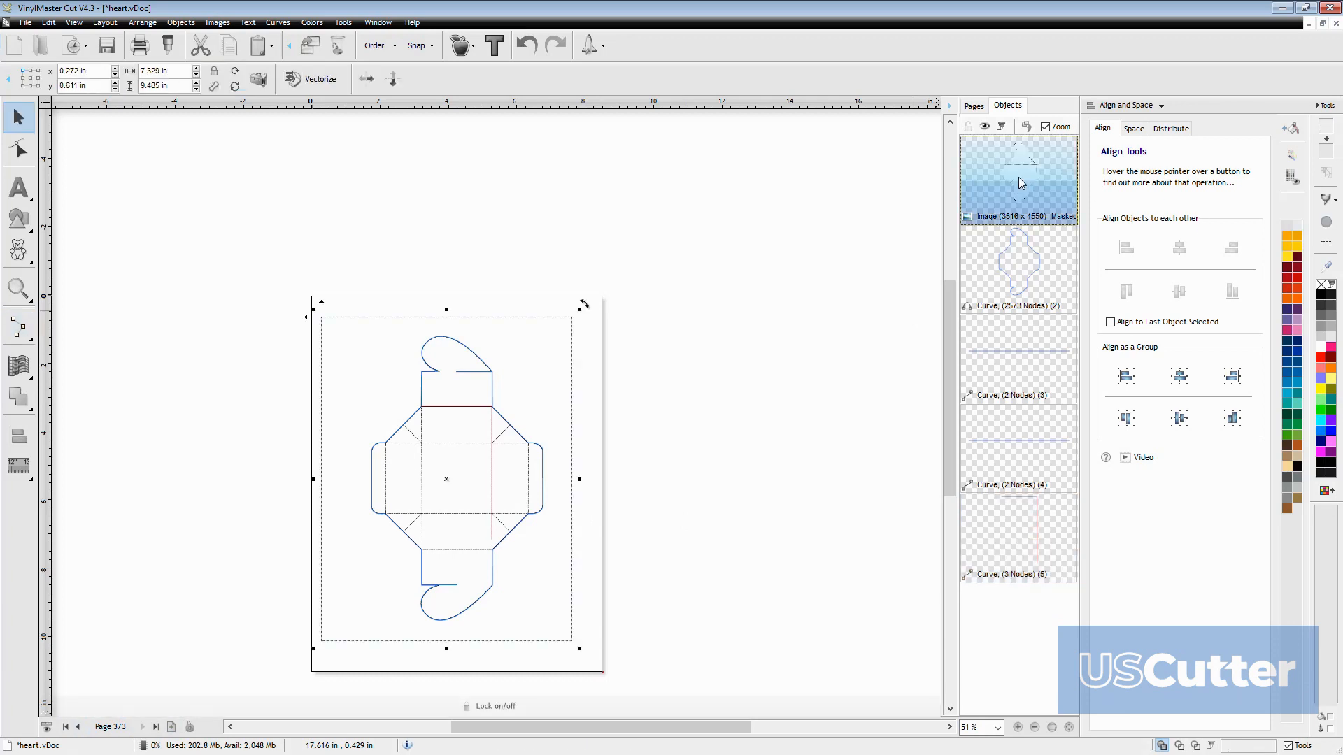
key("Delete")
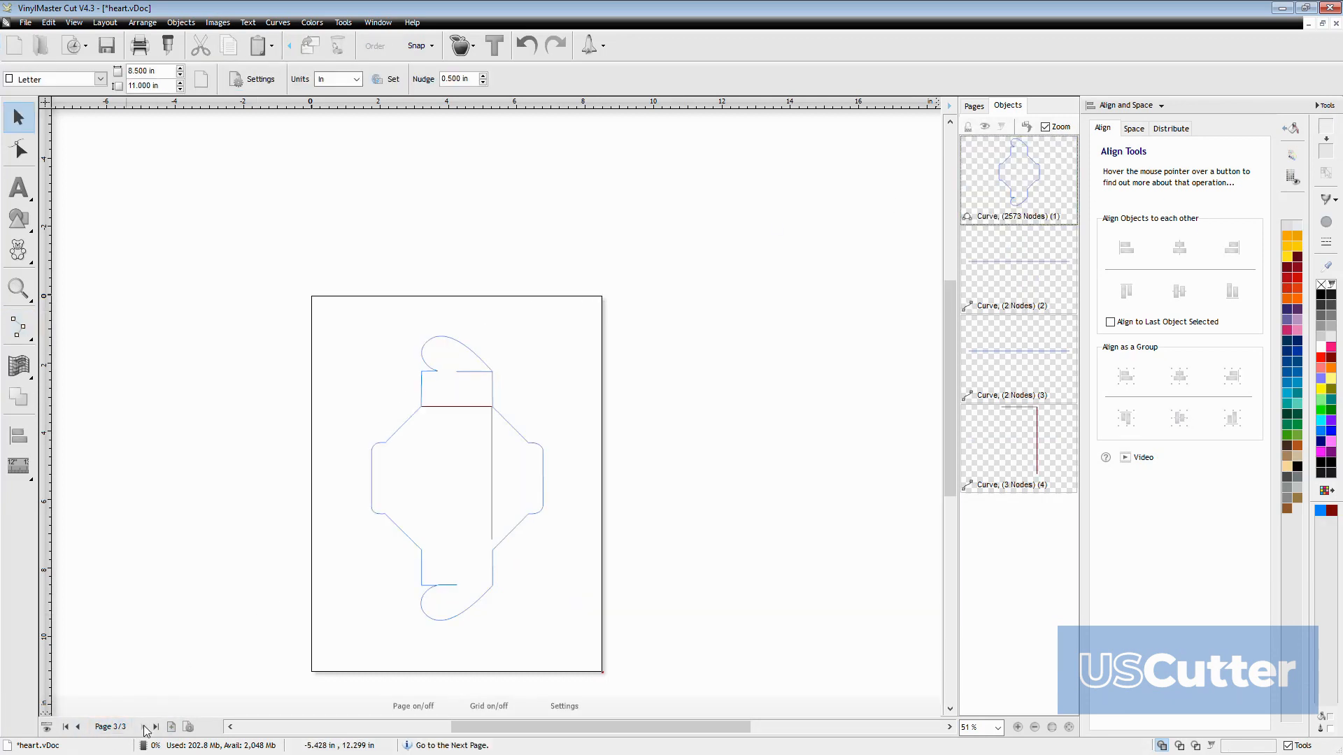
left_click(78, 727)
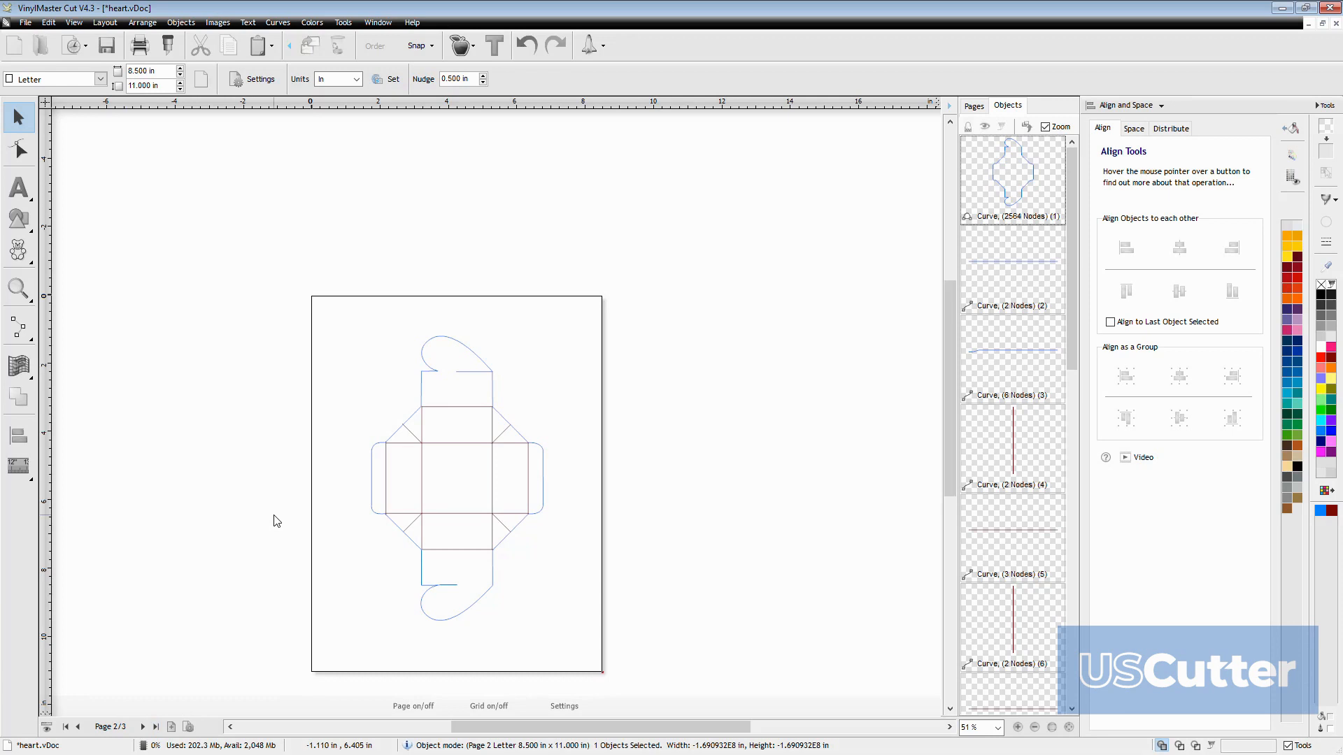
Select the complete box template on page 2 and open the settings for sending it to be cut
left_click(185, 254)
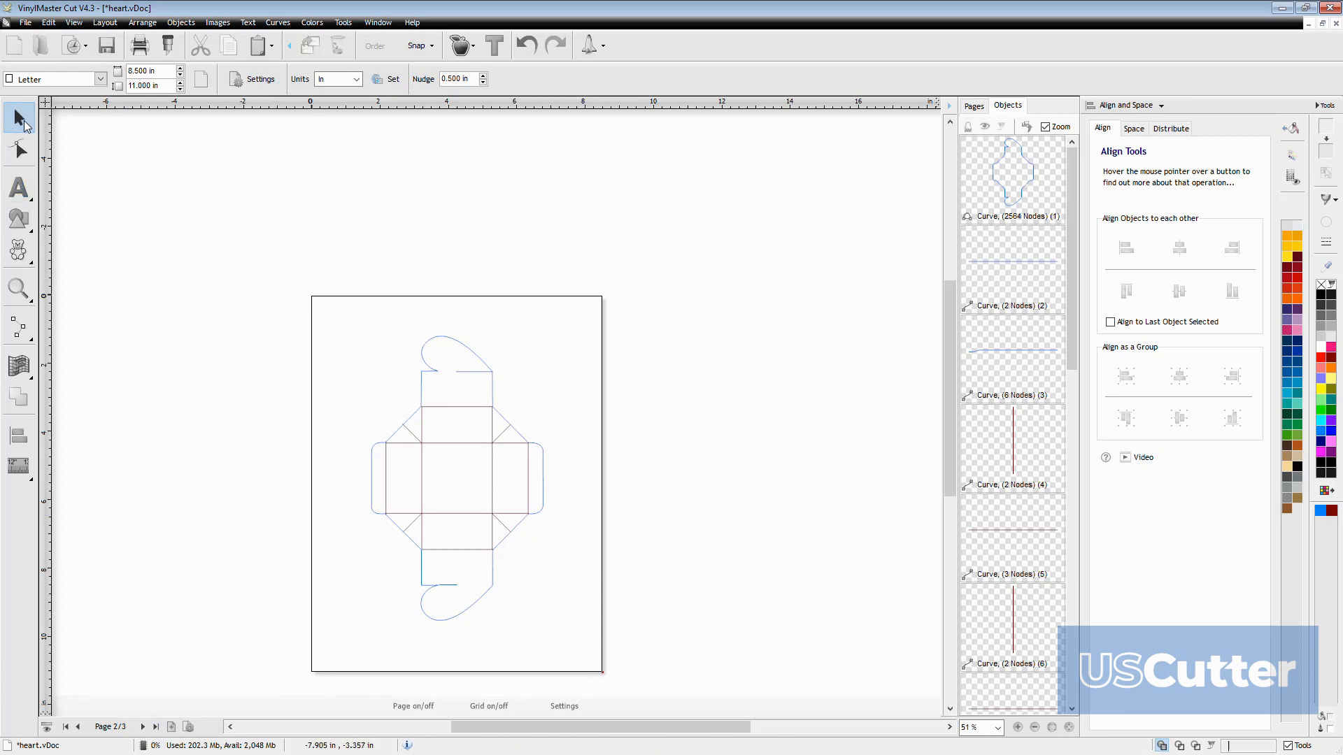
left_click_drag(237, 247, 755, 720)
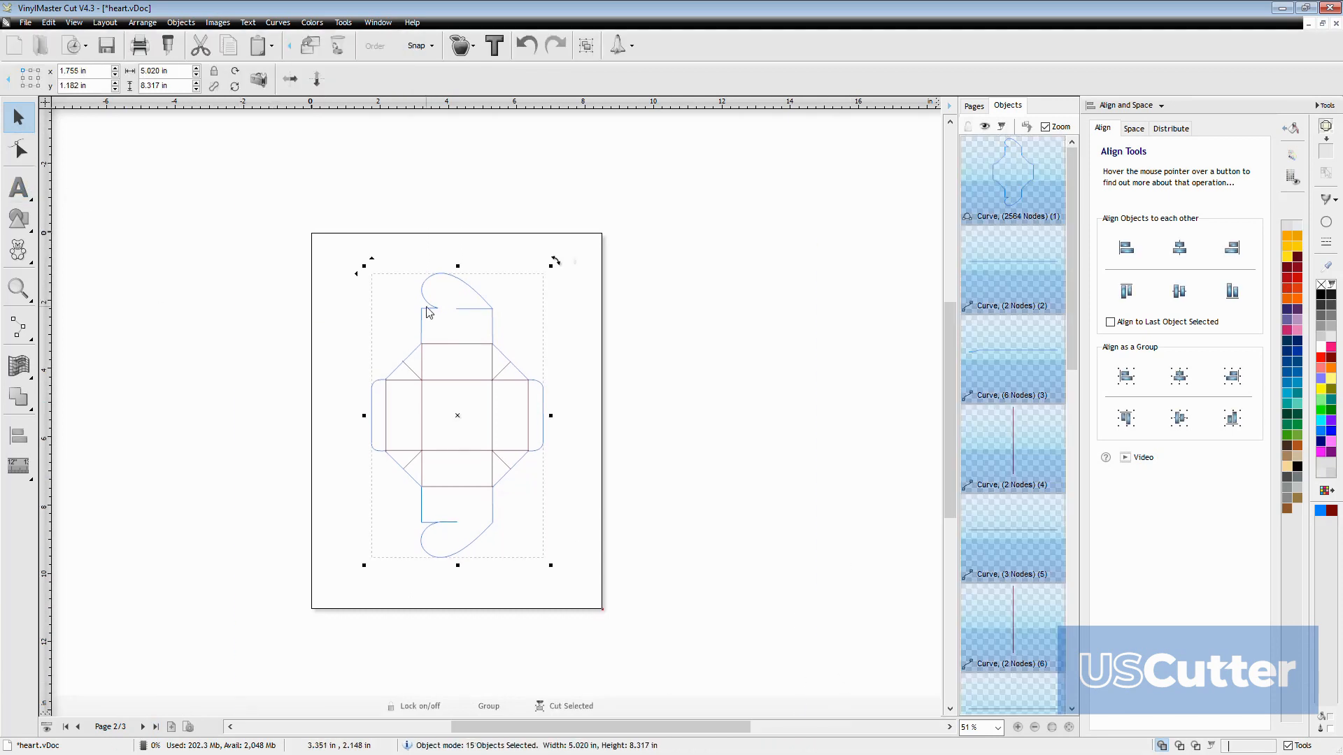
left_click(176, 45)
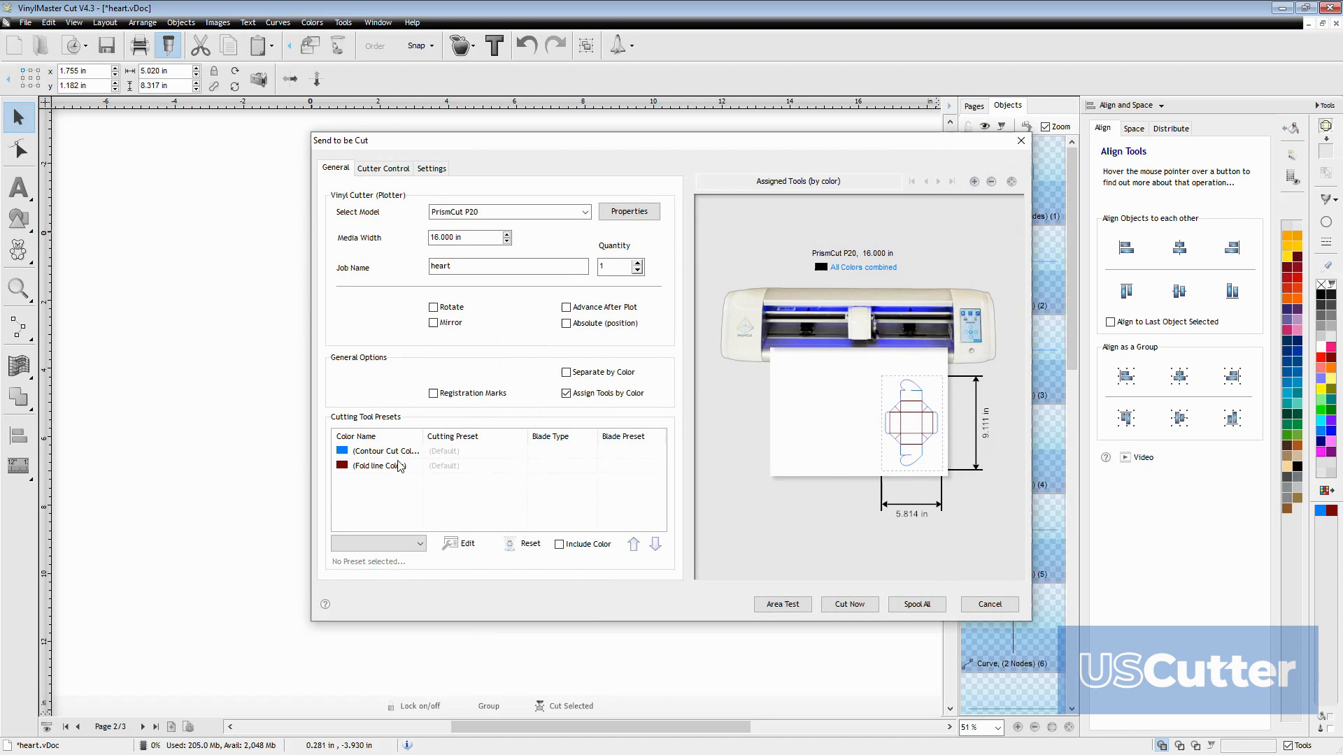
Preview the job with Separate by Color, look at its color choices, and return to Assign Tools by Color
left_click(567, 373)
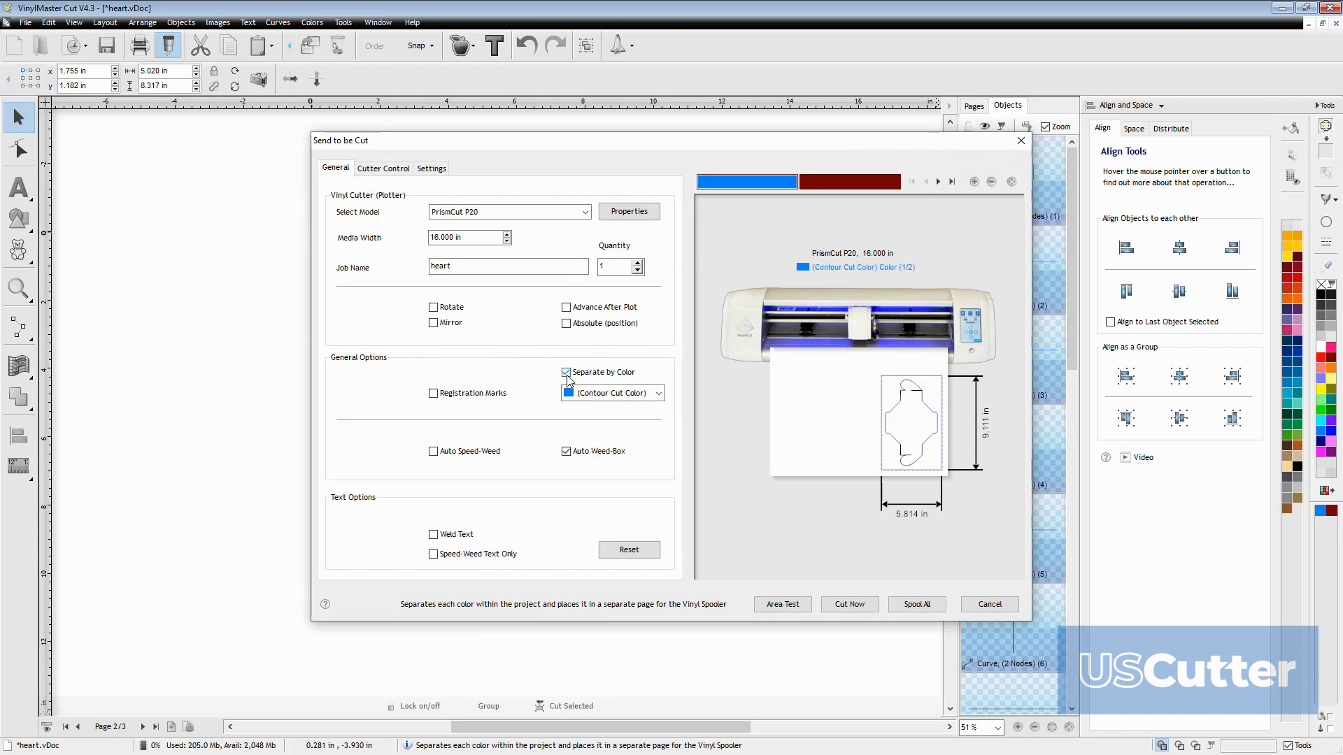
left_click(568, 393)
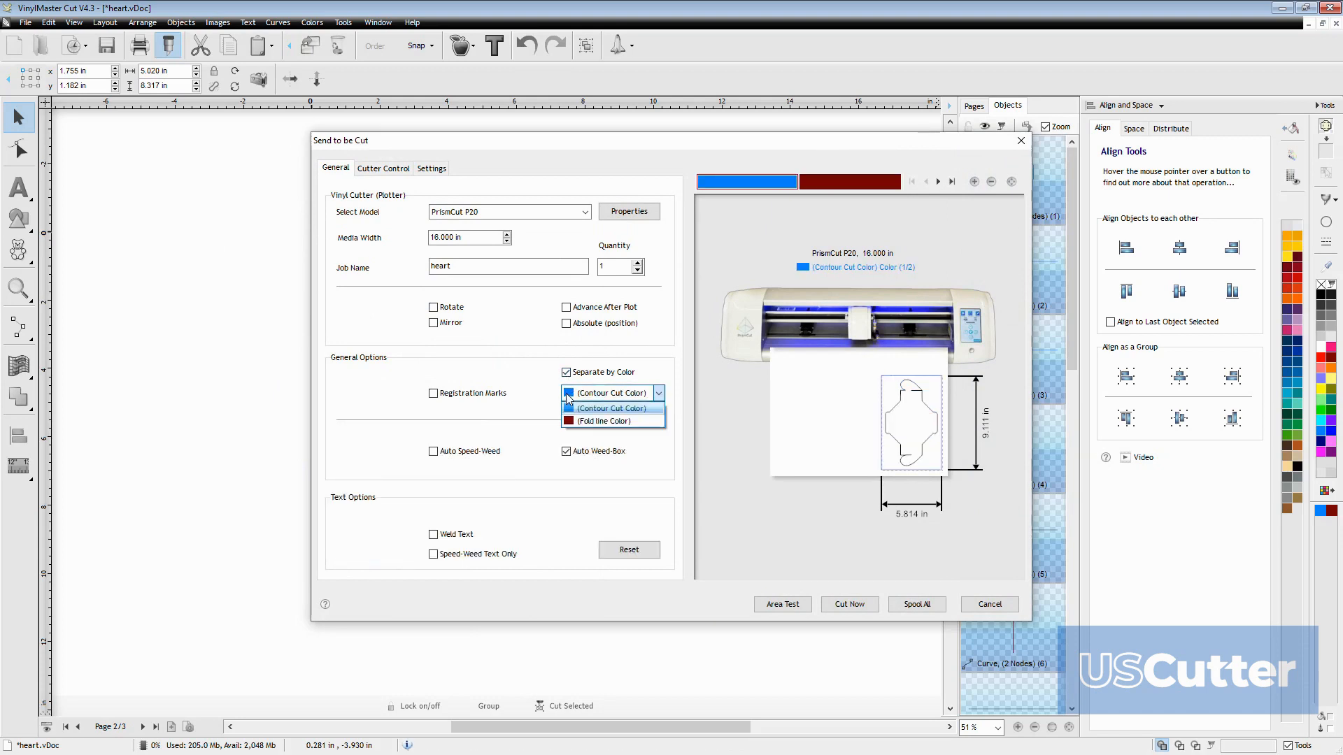
left_click(568, 393)
left_click(567, 373)
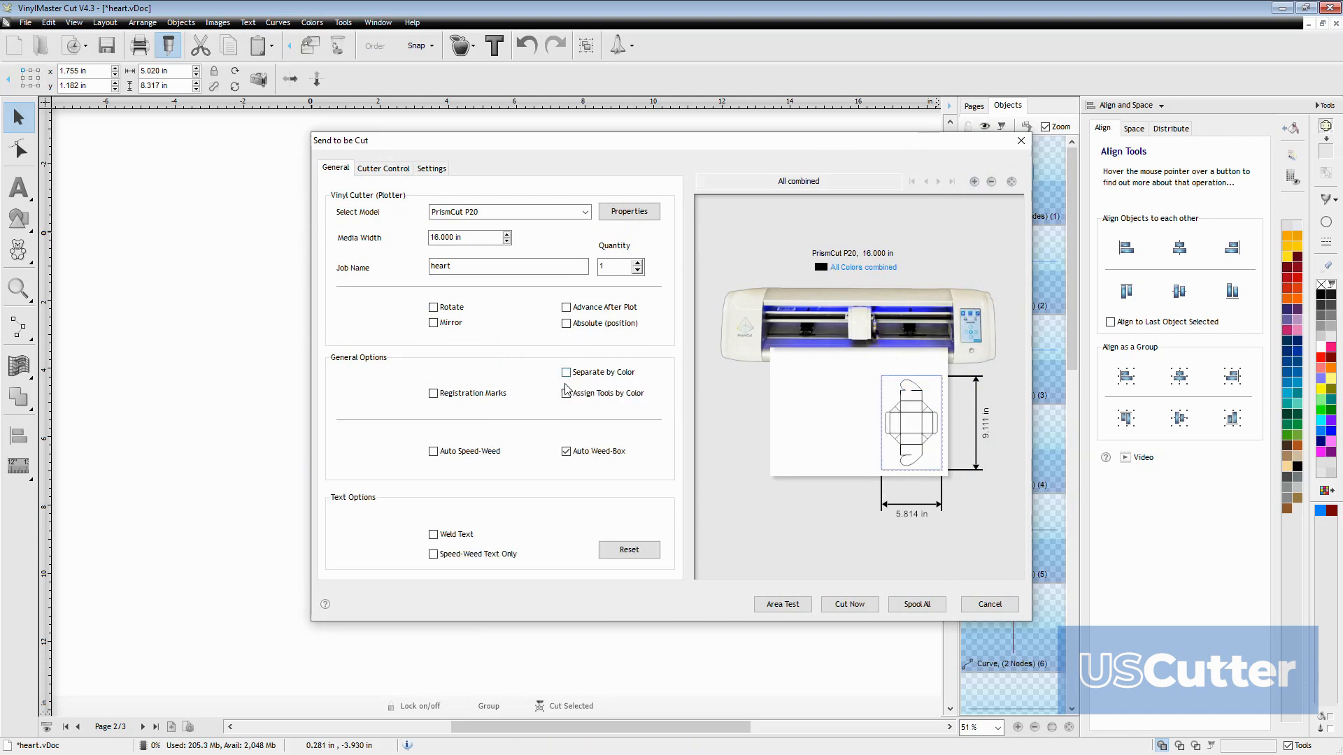
left_click(567, 394)
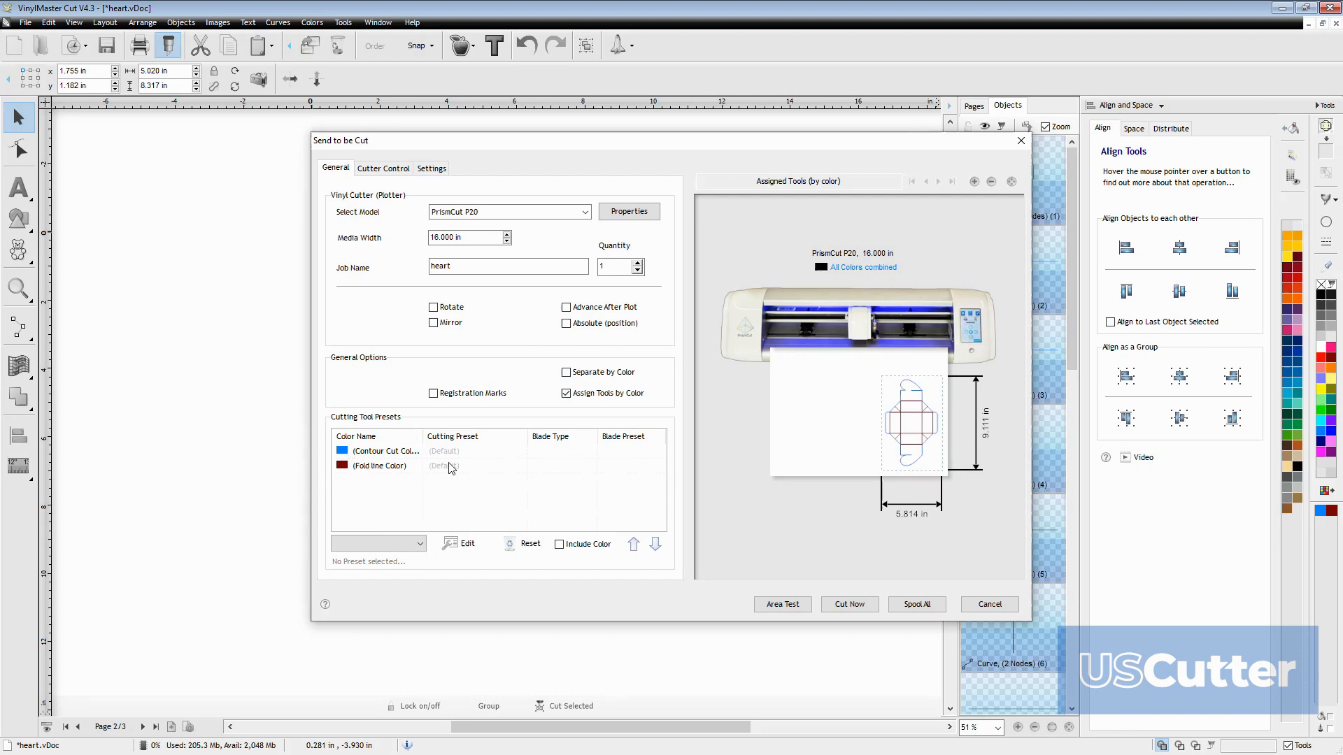
Assign the 45 degree blade preset to the Contour Cut Color
left_click(463, 453)
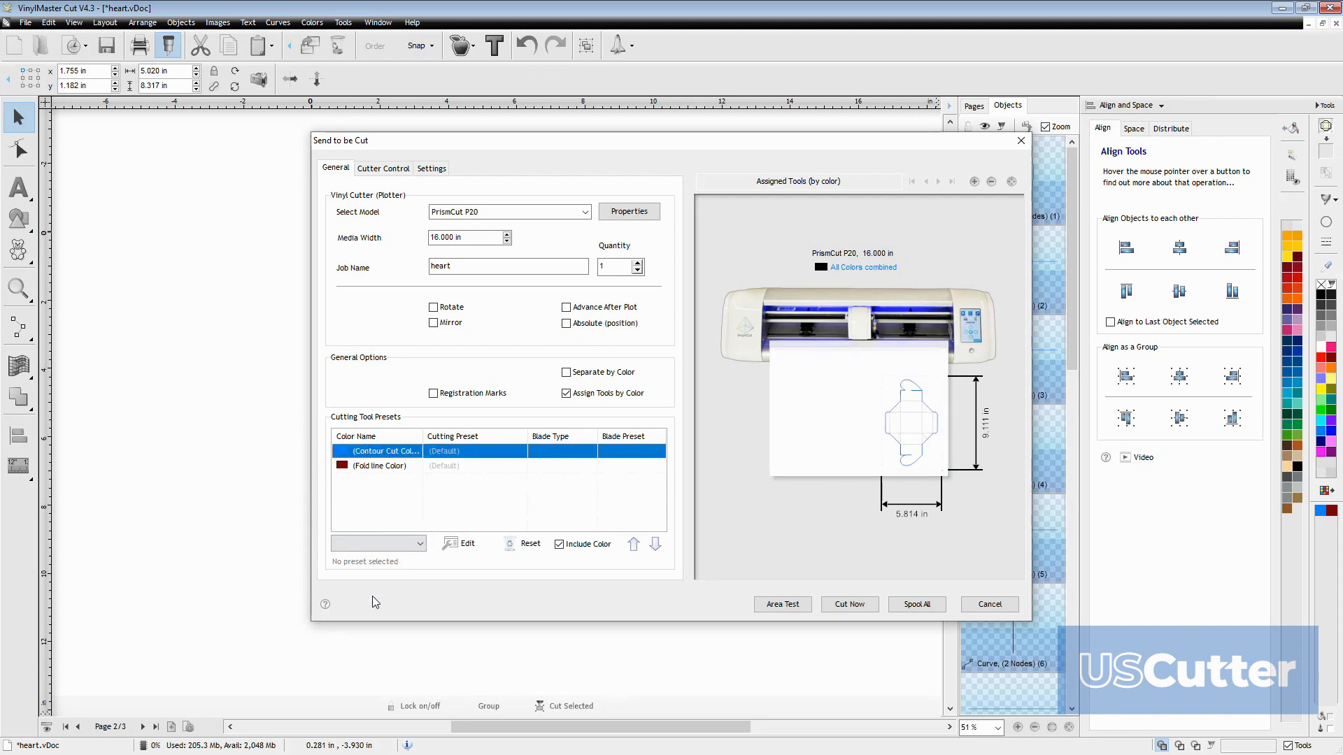
left_click(421, 543)
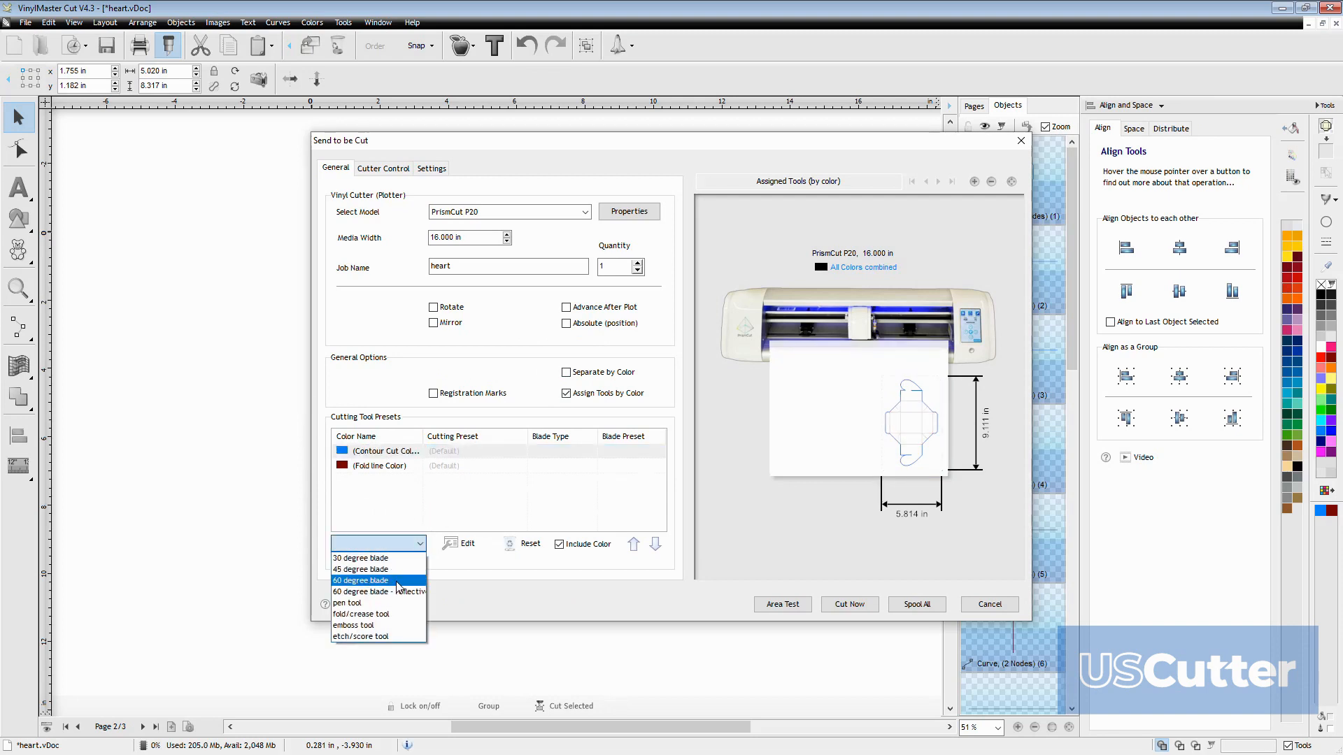
left_click(401, 570)
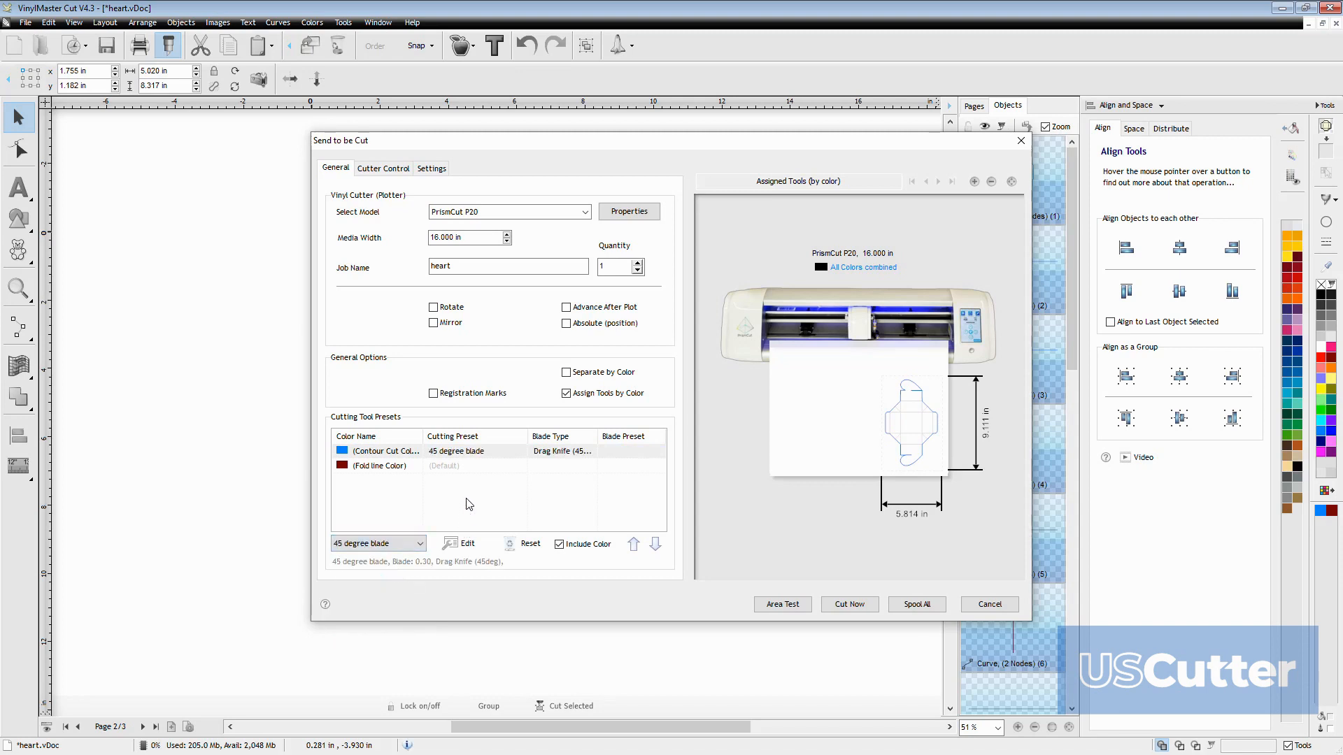
Assign the fold/crease tool preset to the Fold line Color and move it ahead of the Contour Cut Color
left_click(451, 466)
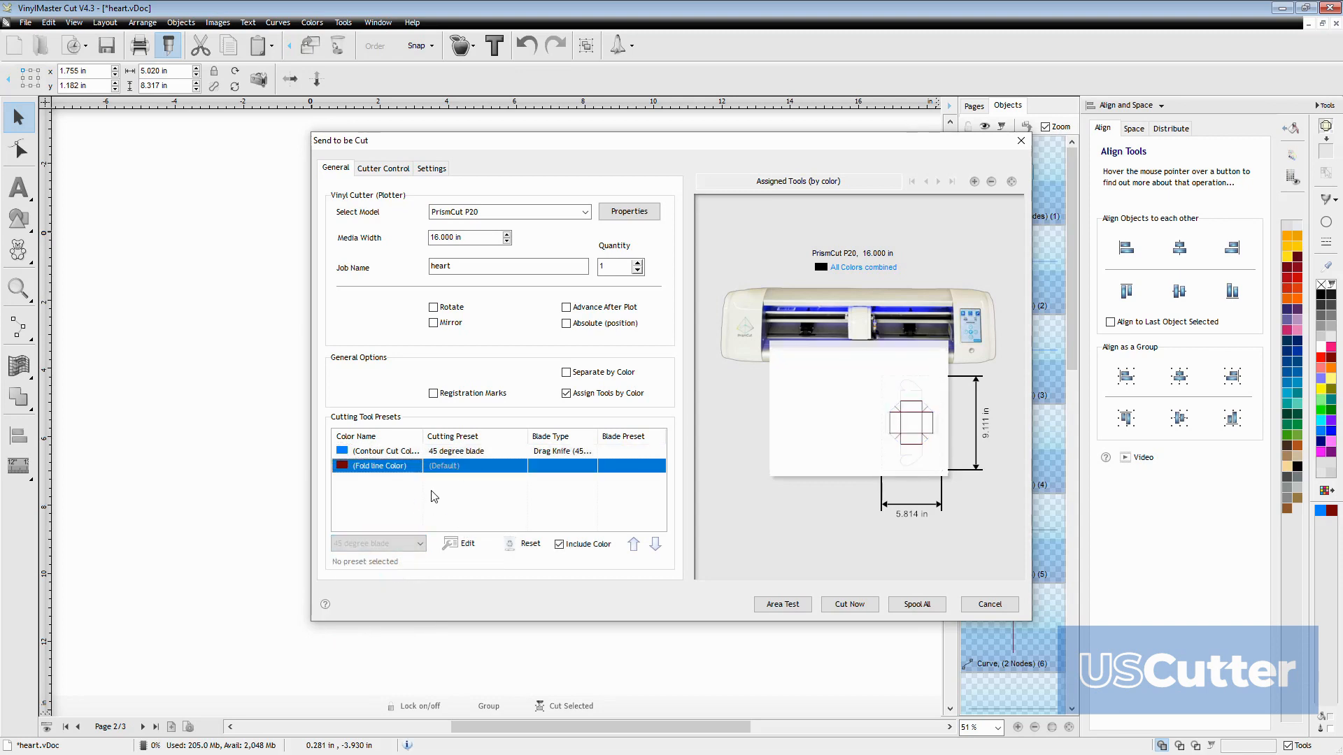
left_click(426, 544)
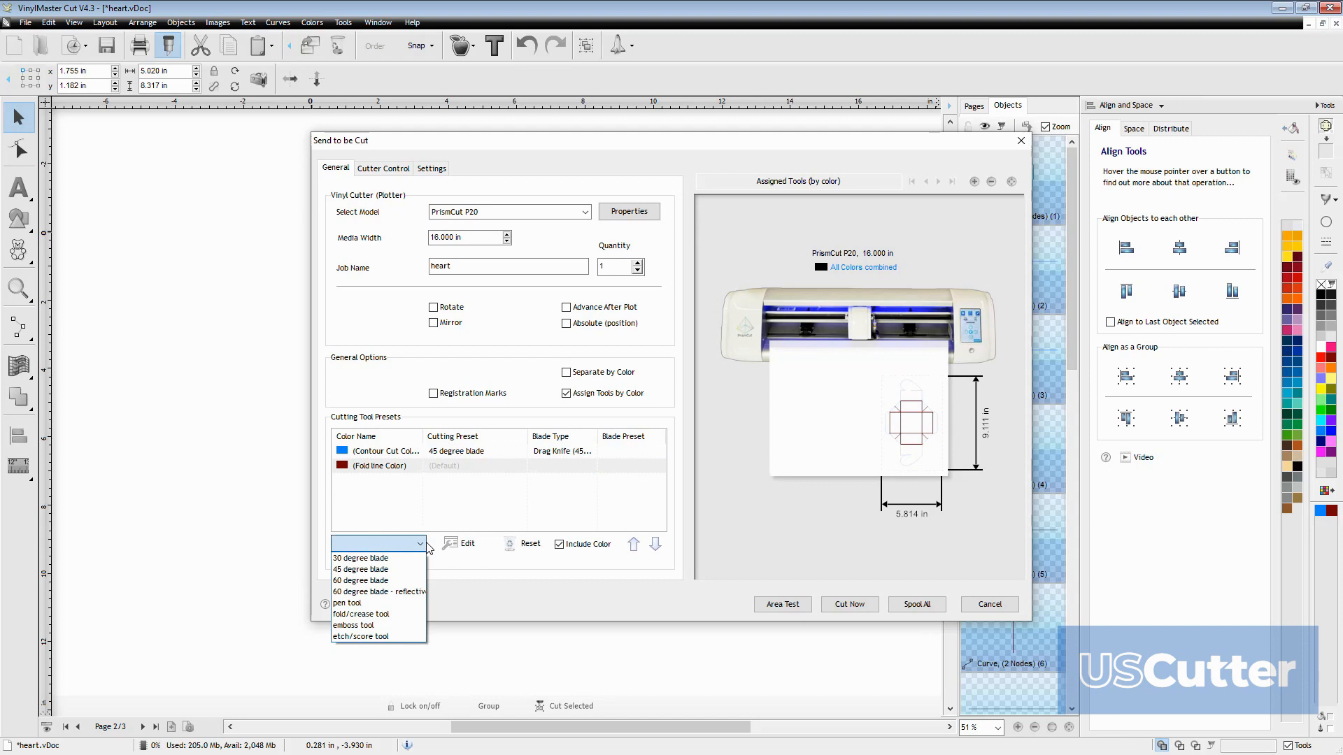
left_click(385, 615)
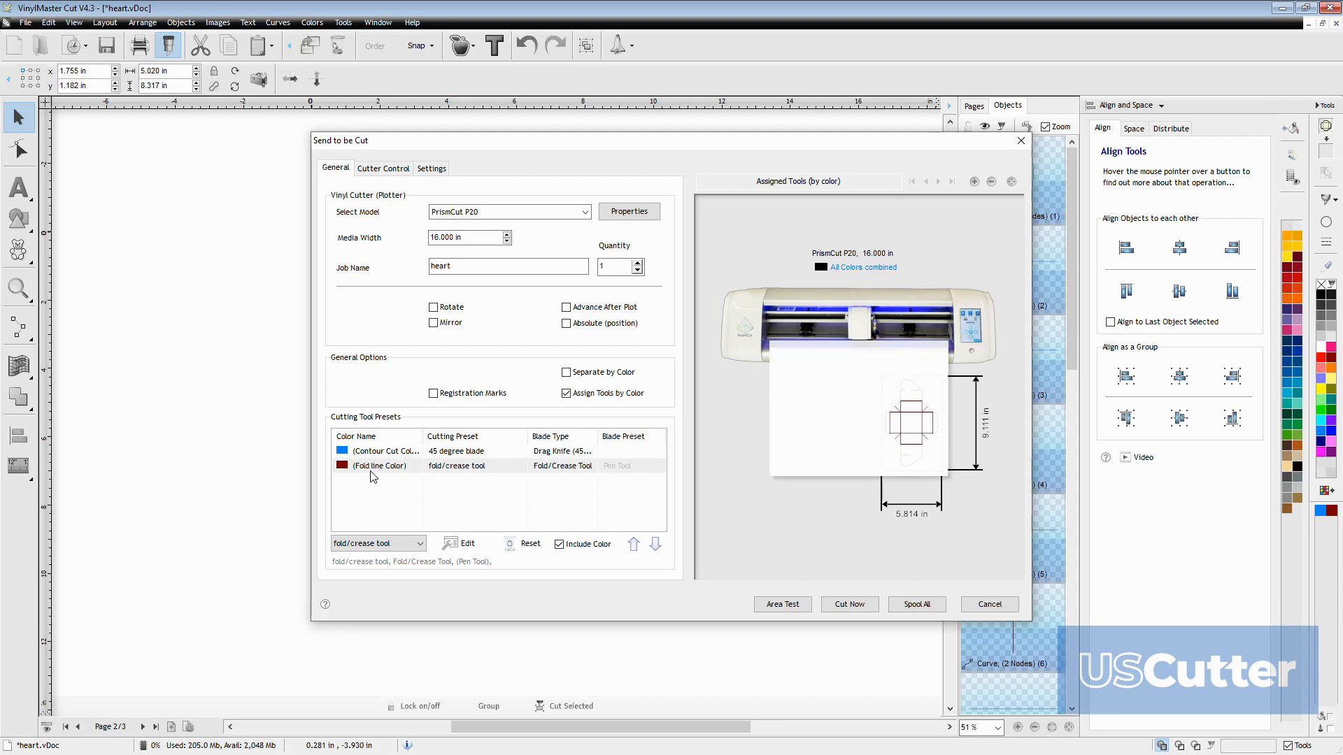
left_click(633, 545)
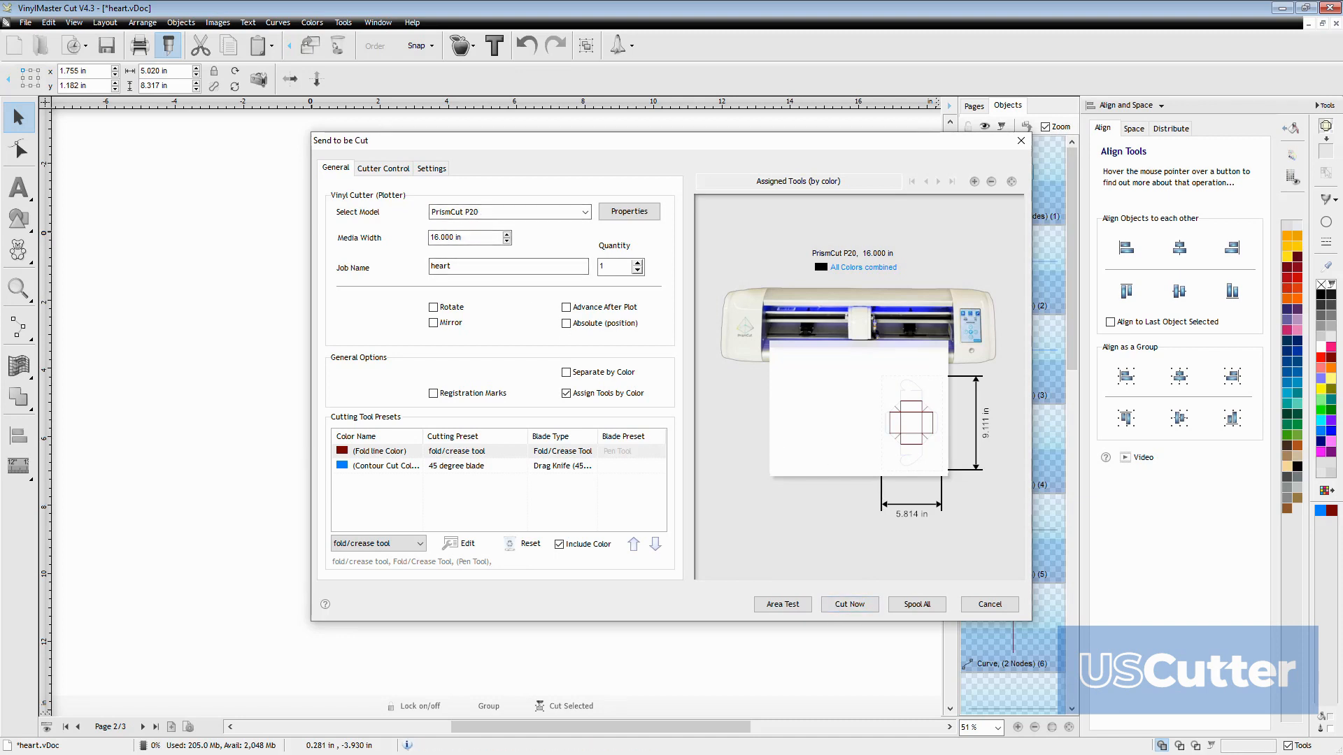
Send the job to cut immediately, agree to proceed with cutting, and acknowledge inserting the Fold/Crease Tool
left_click(845, 610)
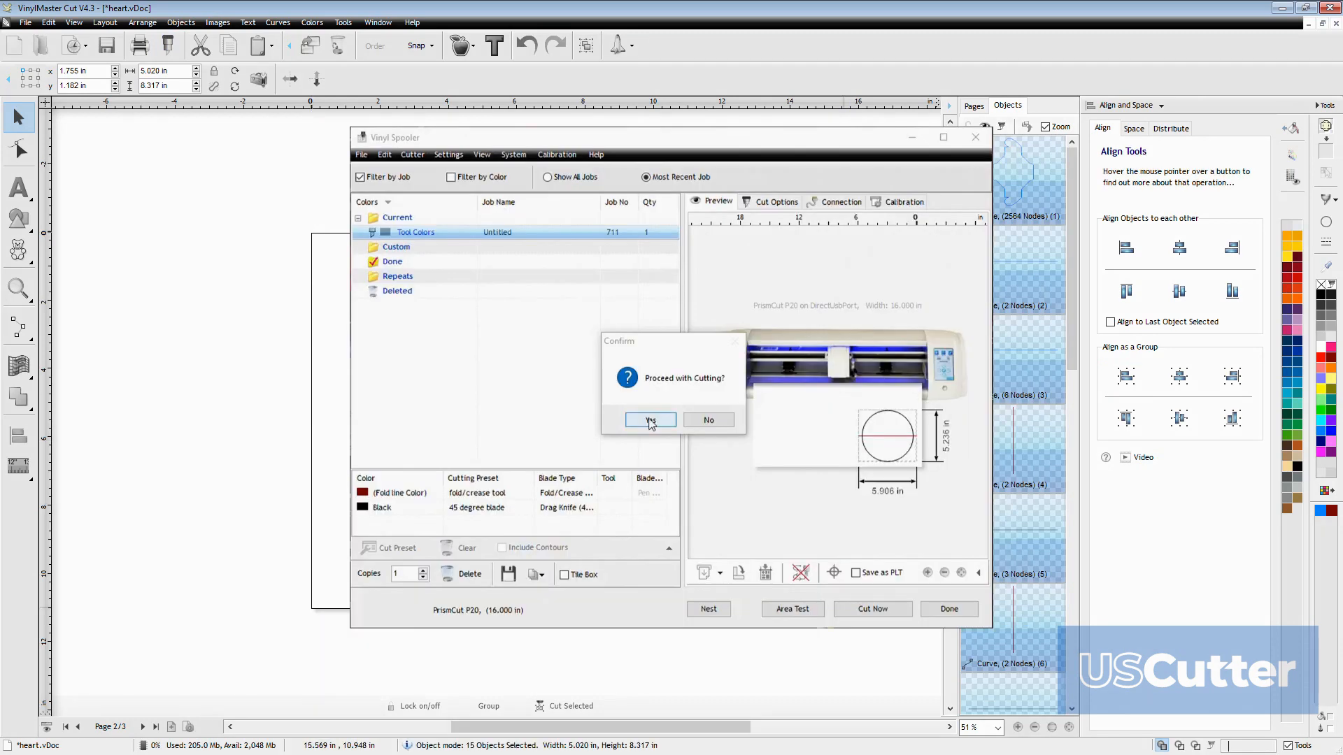
left_click(650, 420)
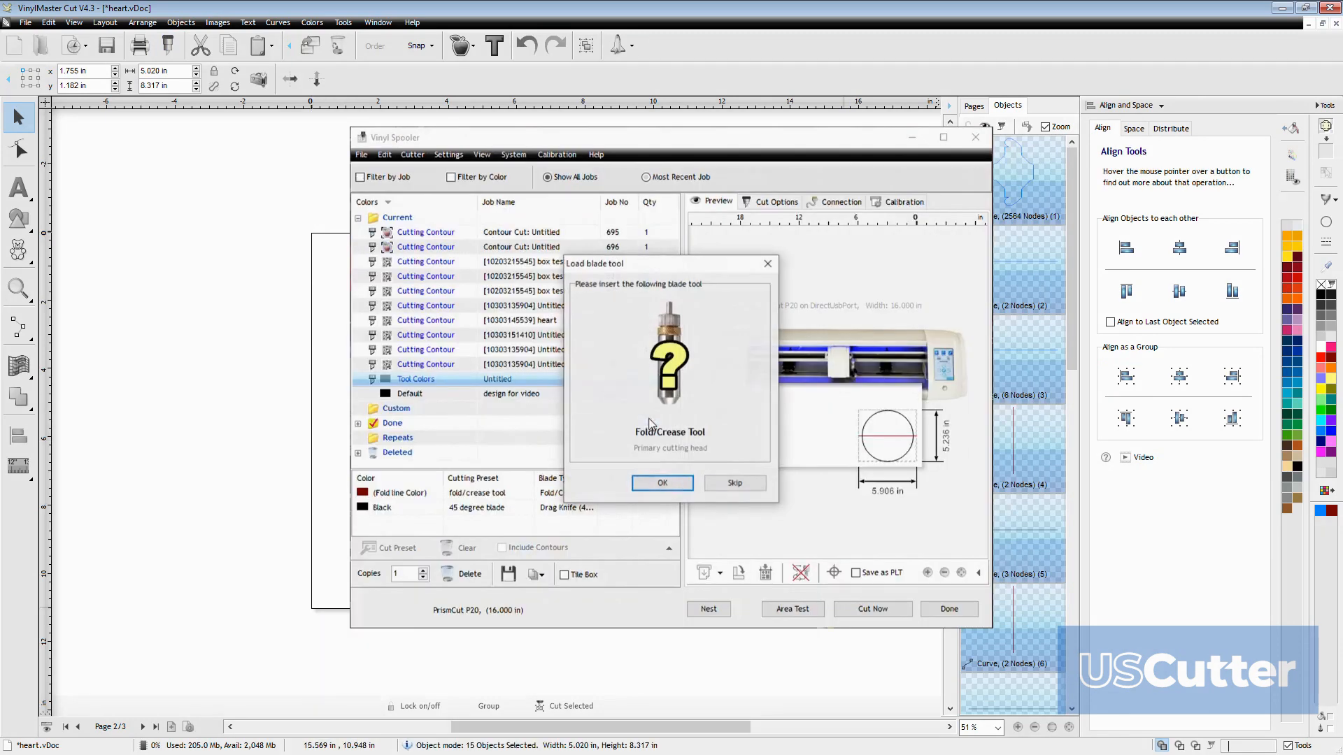
left_click(651, 486)
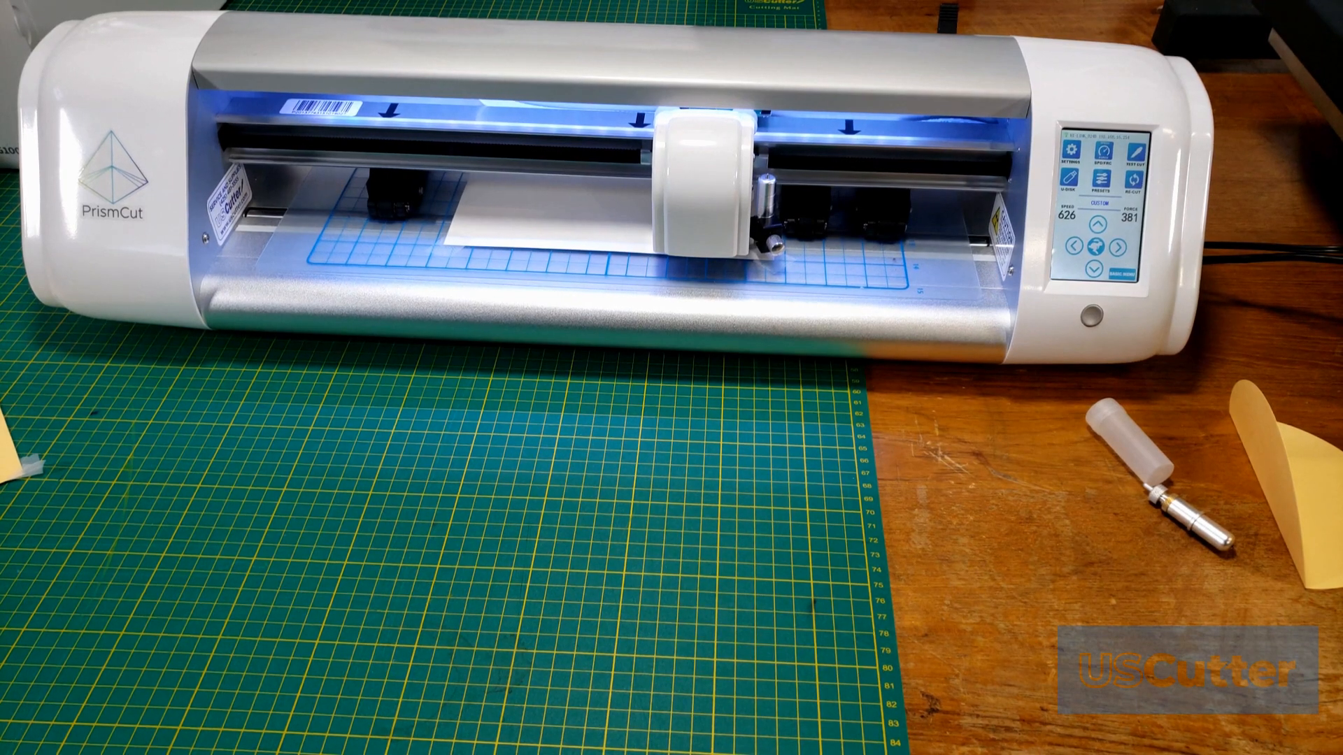